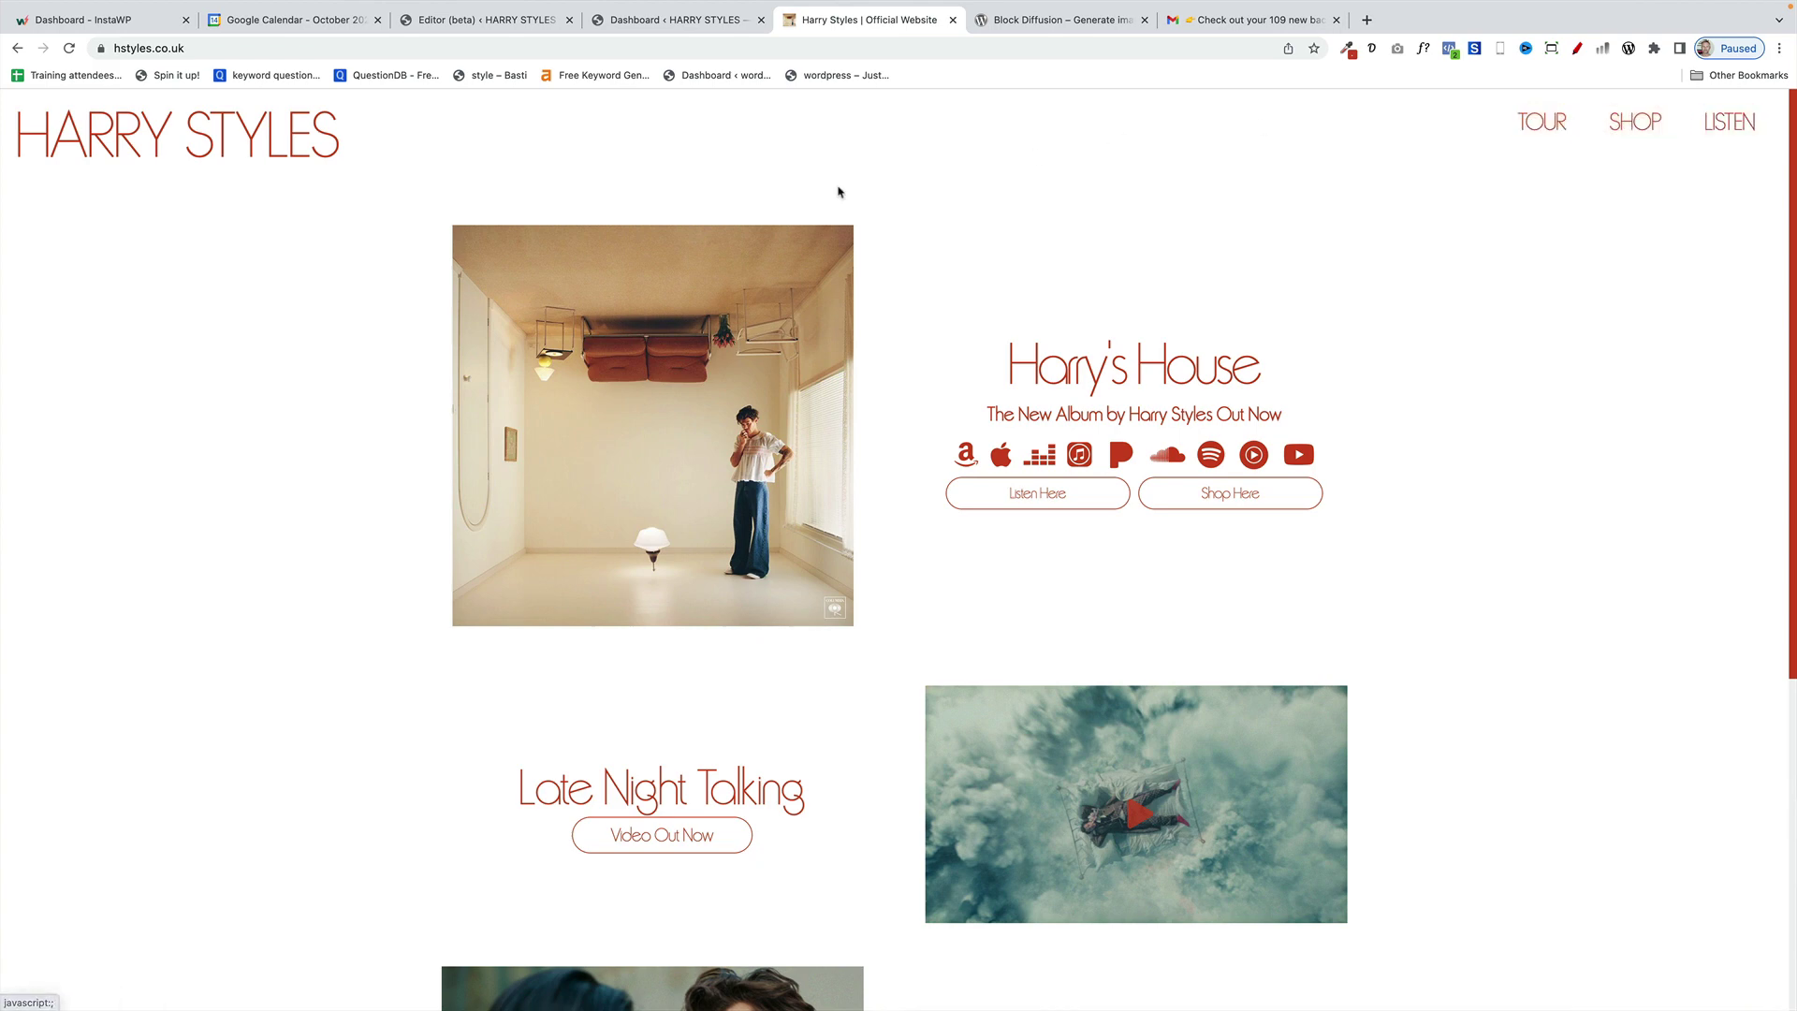
{"action": "scroll", "coordinate": [341, 401], "scroll_direction": "down", "scroll_amount": 5}
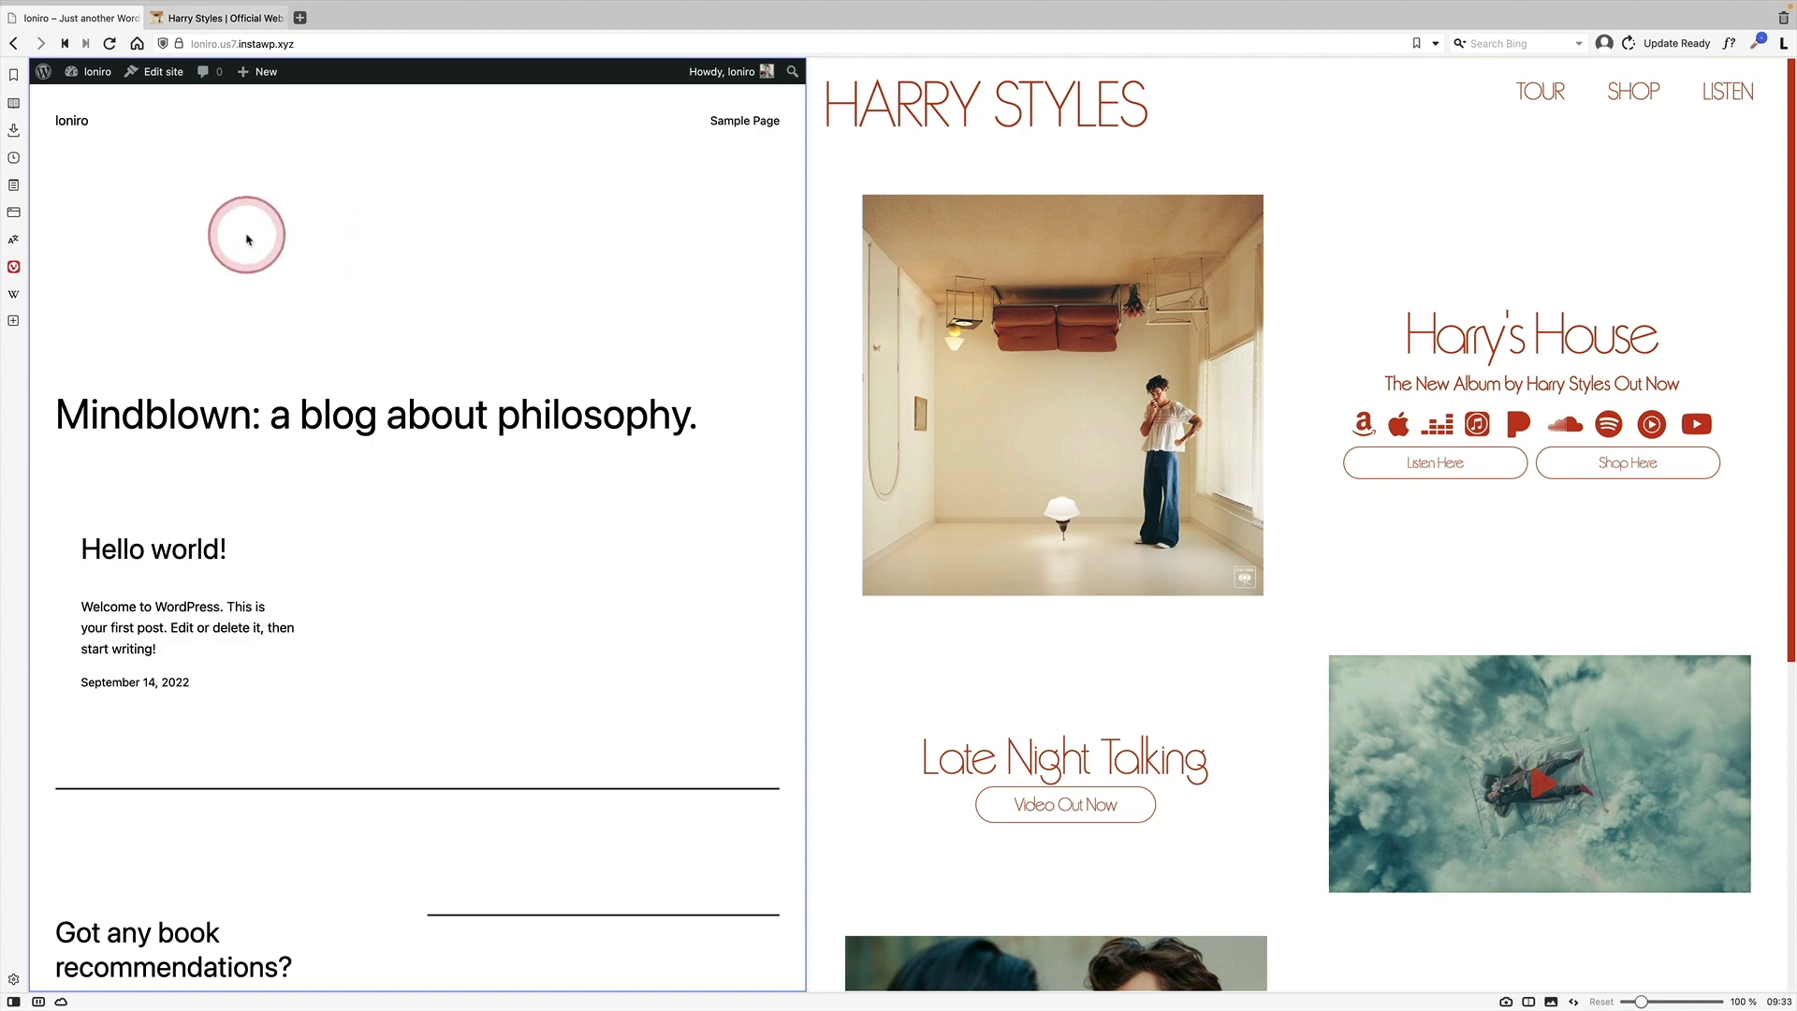
Create a new page from the WordPress dashboard, dismiss the welcome guide and title the page Home
{"action": "left_click", "coordinate": [99, 82]}
{"action": "mouse_move", "coordinate": [140, 255]}
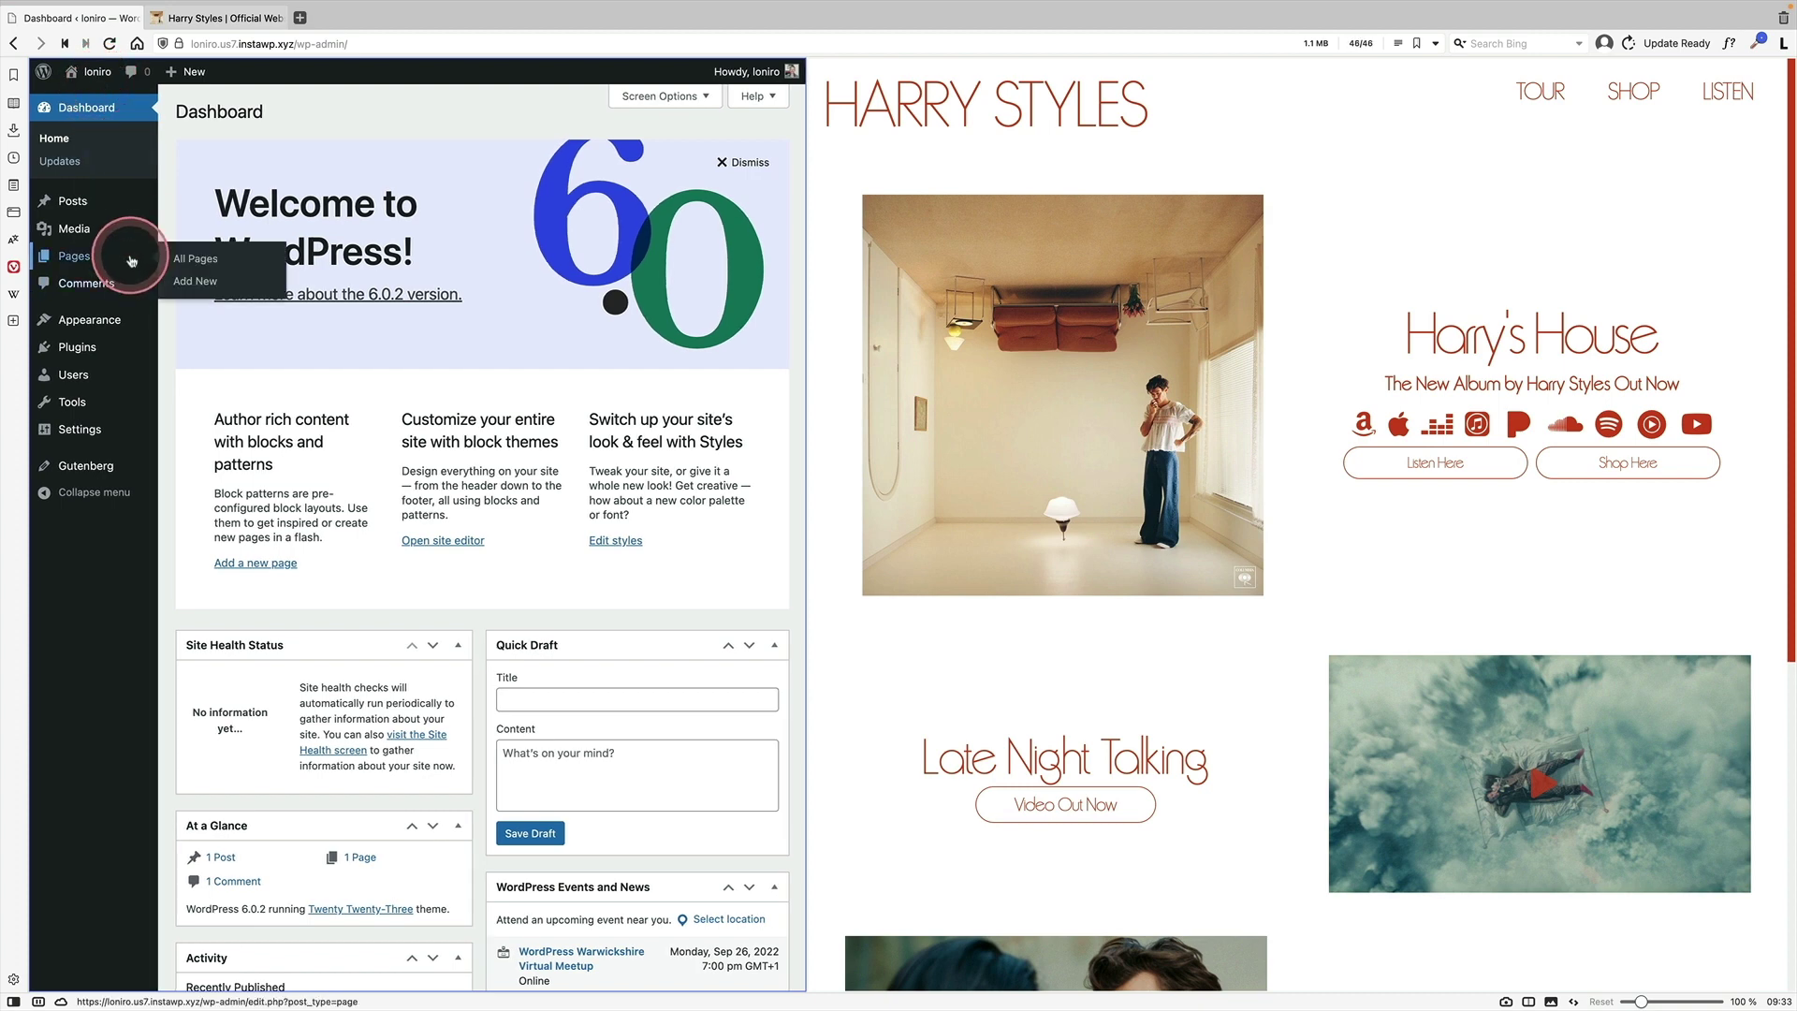
{"action": "left_click", "coordinate": [195, 280]}
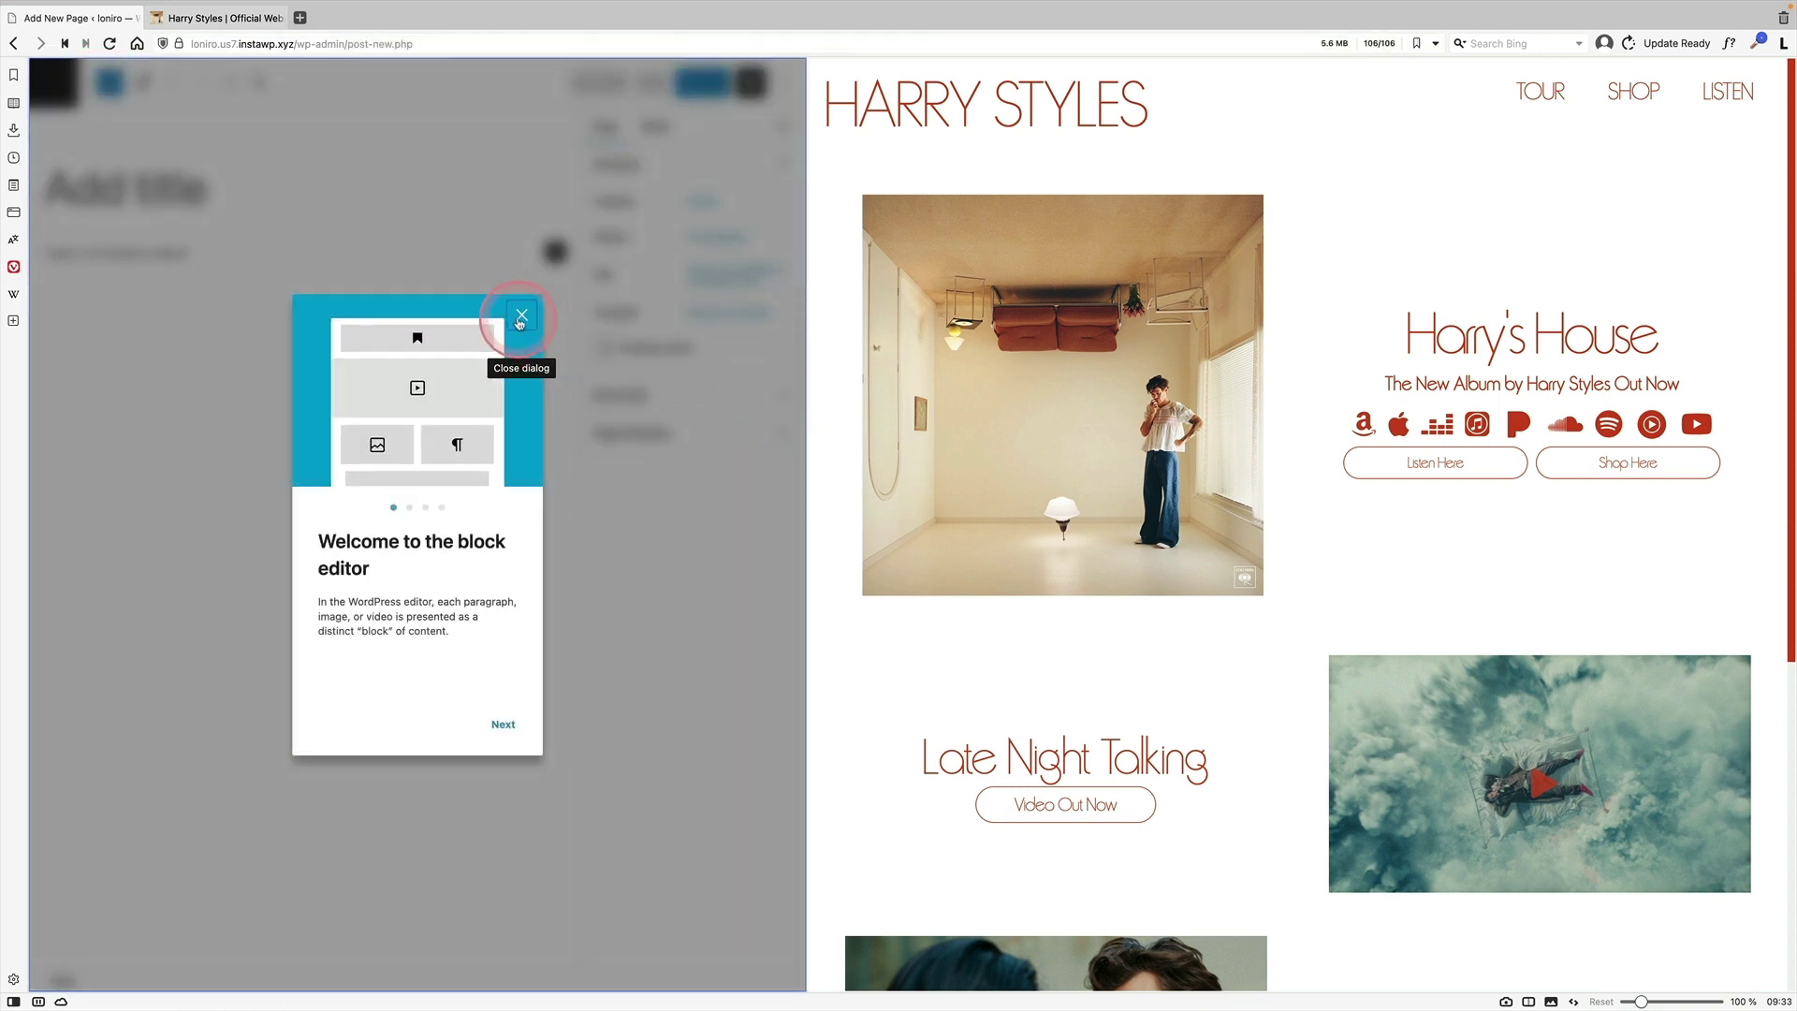
{"action": "left_click", "coordinate": [521, 318]}
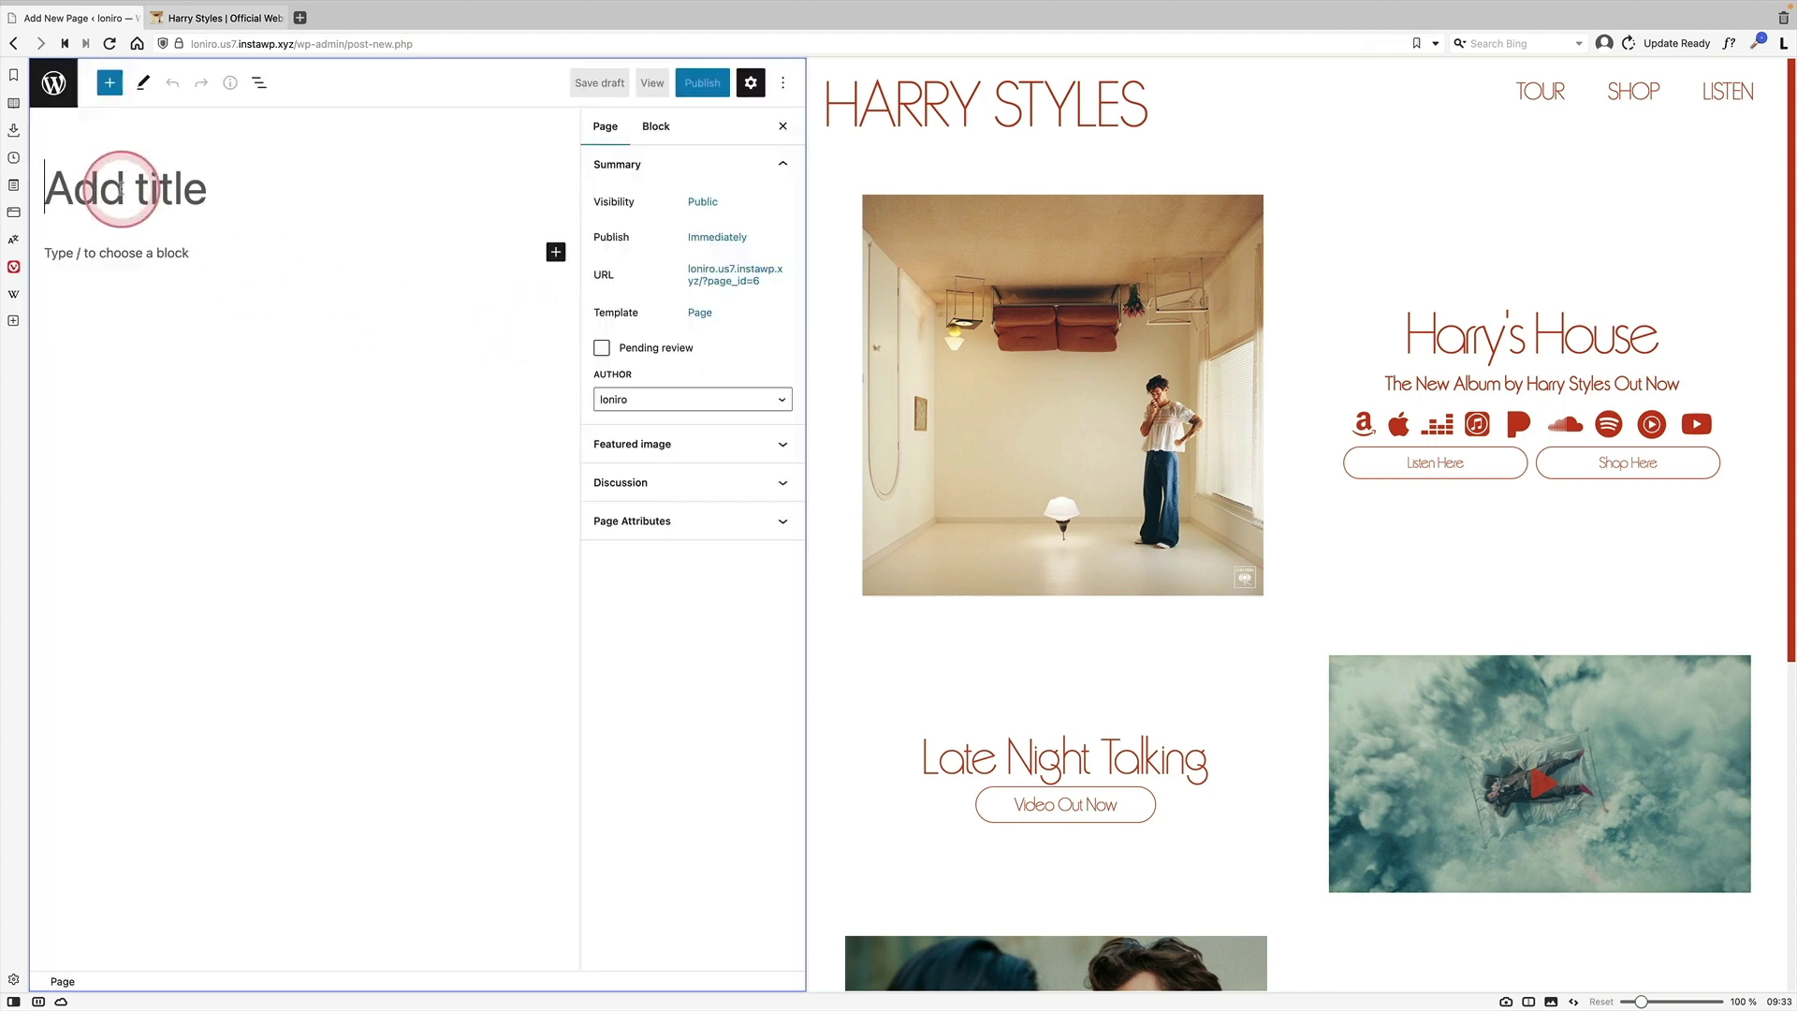
{"action": "type", "text": "Home"}
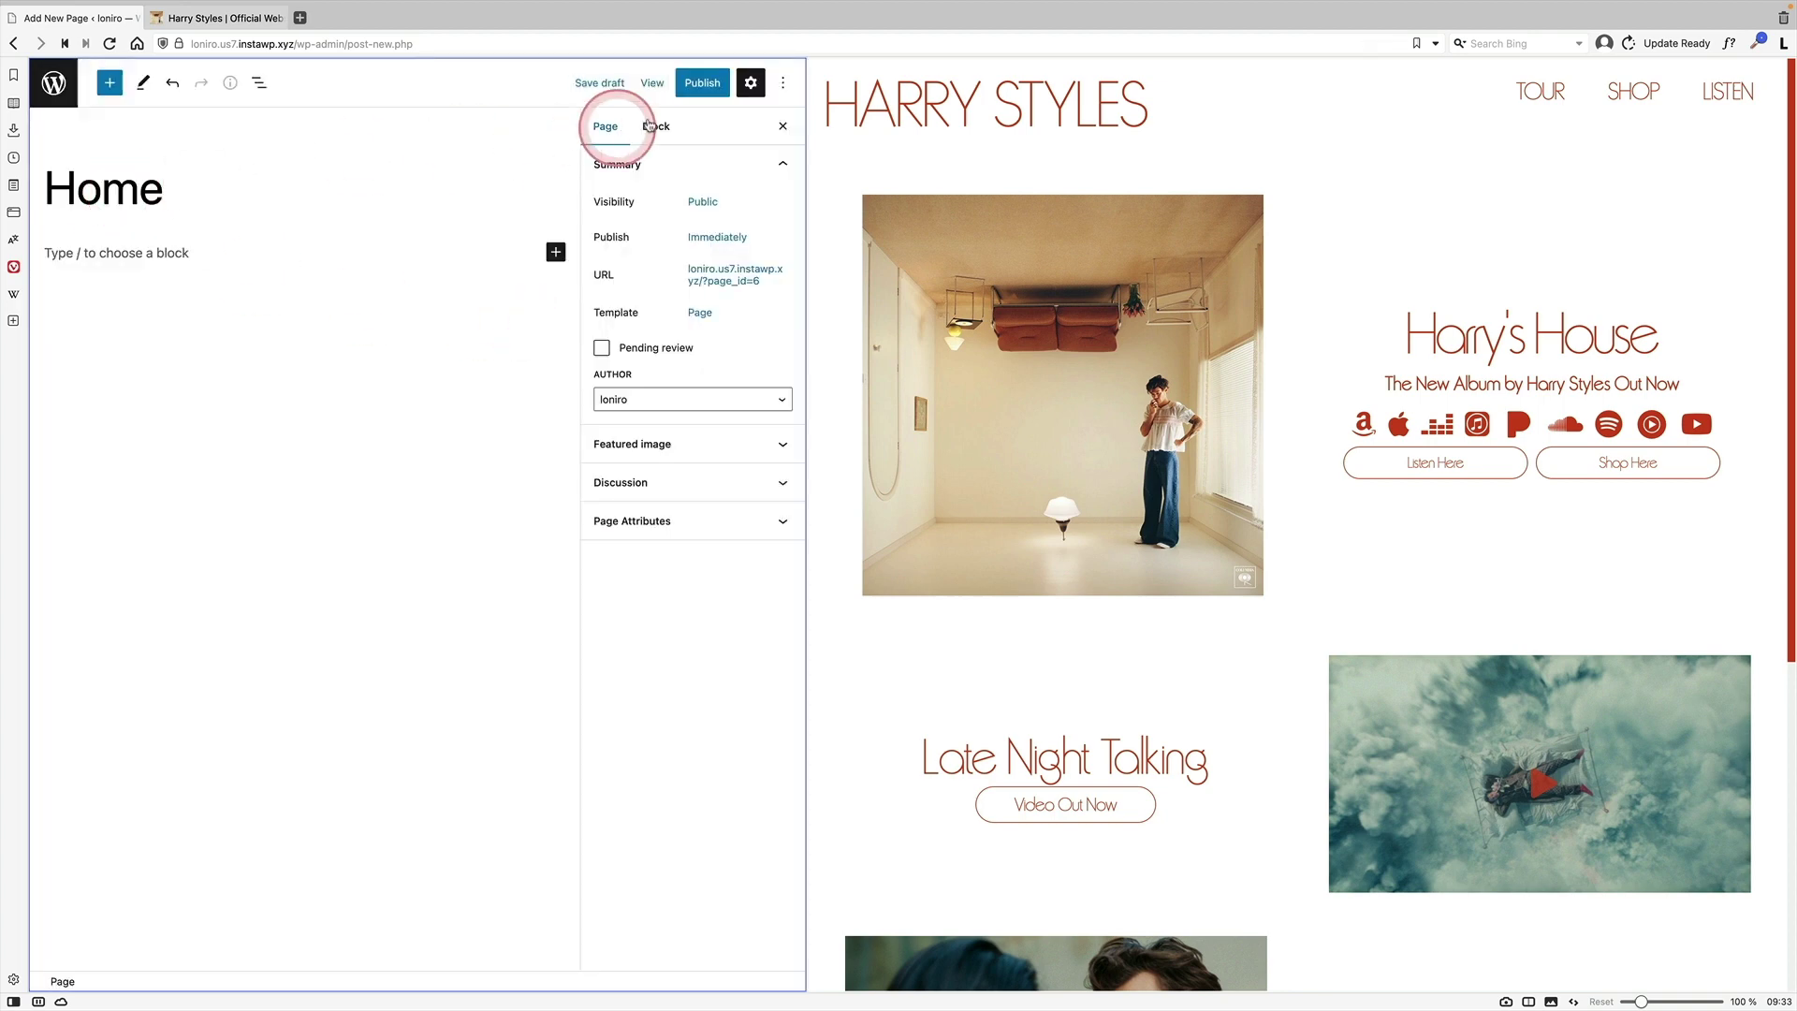
Enable the top toolbar and turn off fullscreen mode in the page editor
{"action": "left_click", "coordinate": [782, 84]}
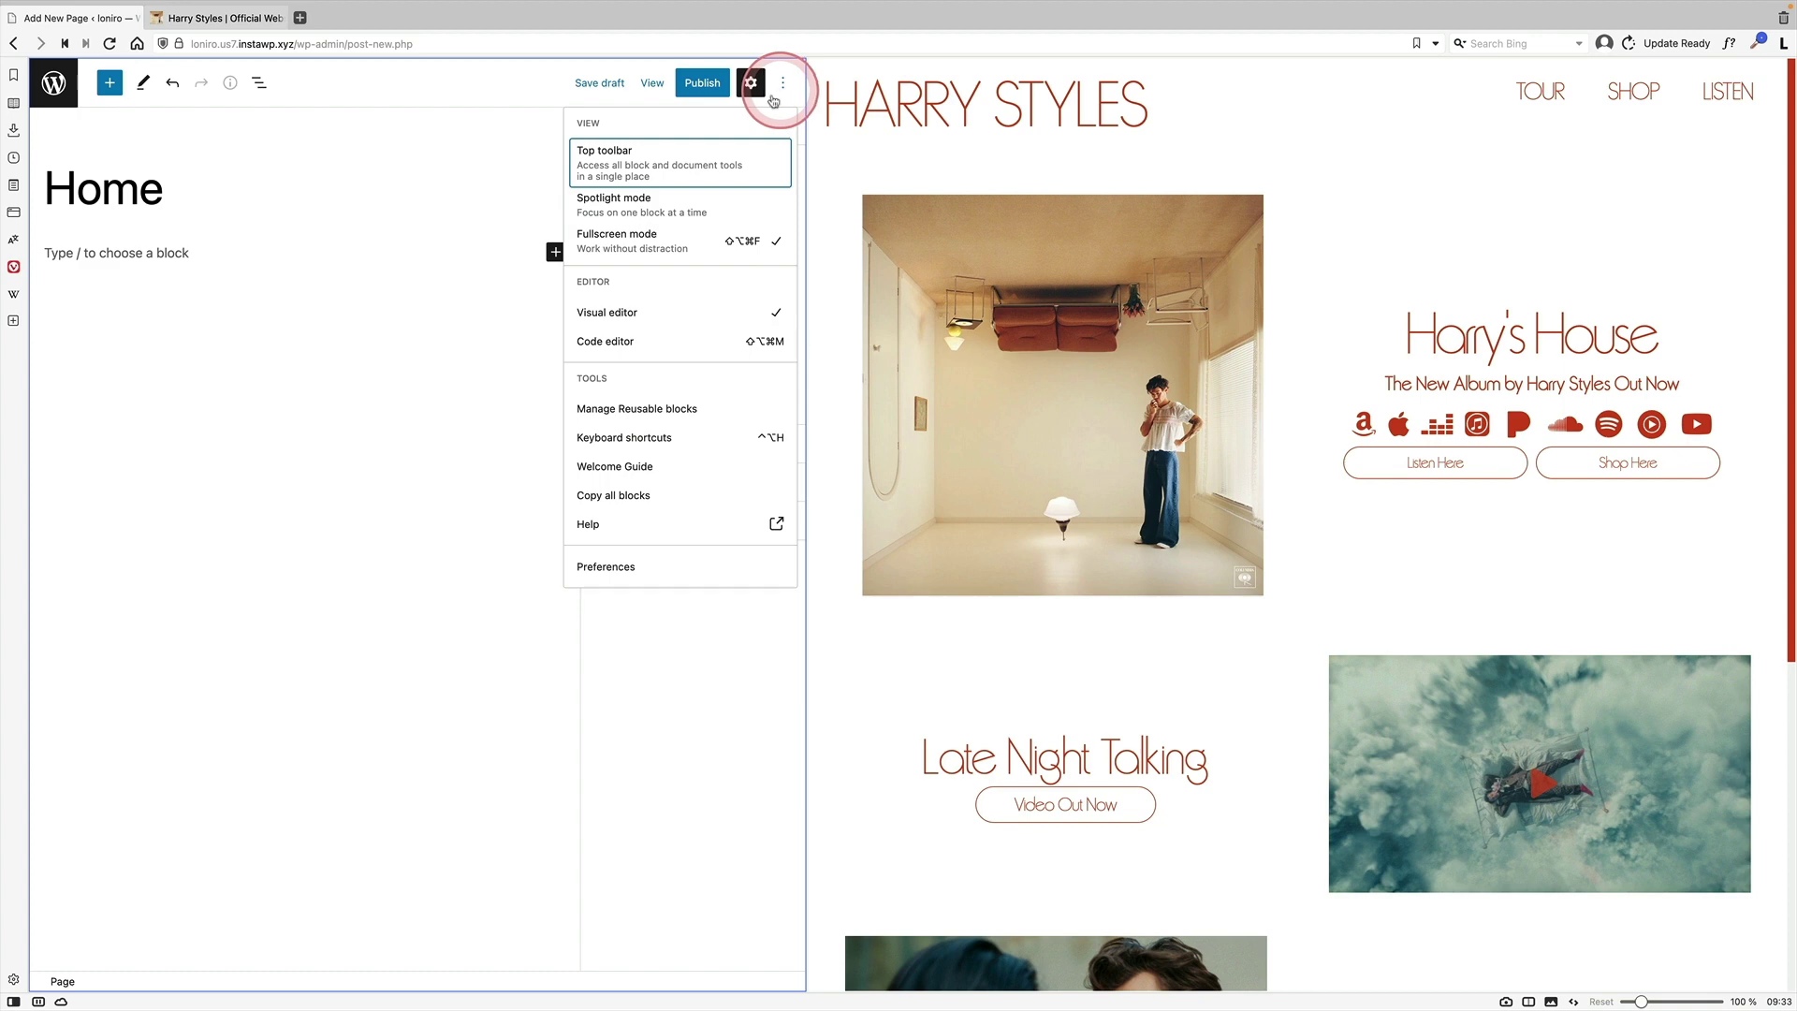
{"action": "left_click", "coordinate": [636, 161]}
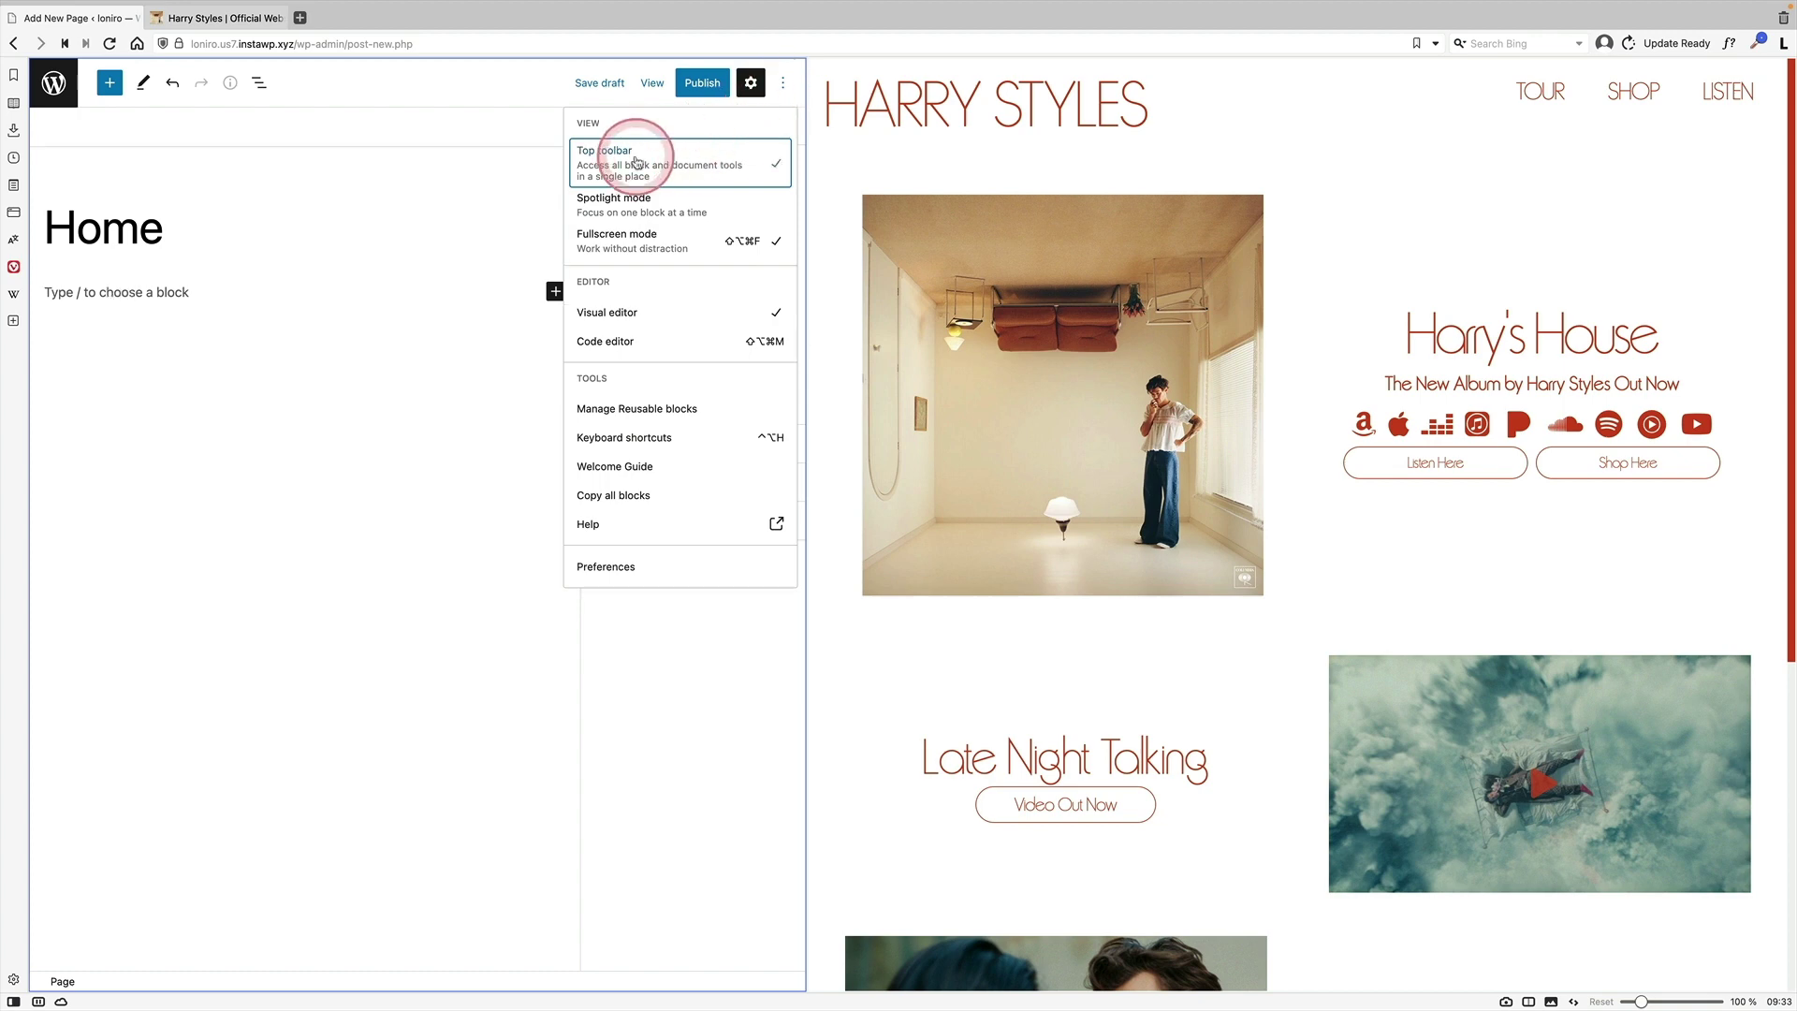
{"action": "left_click", "coordinate": [625, 243]}
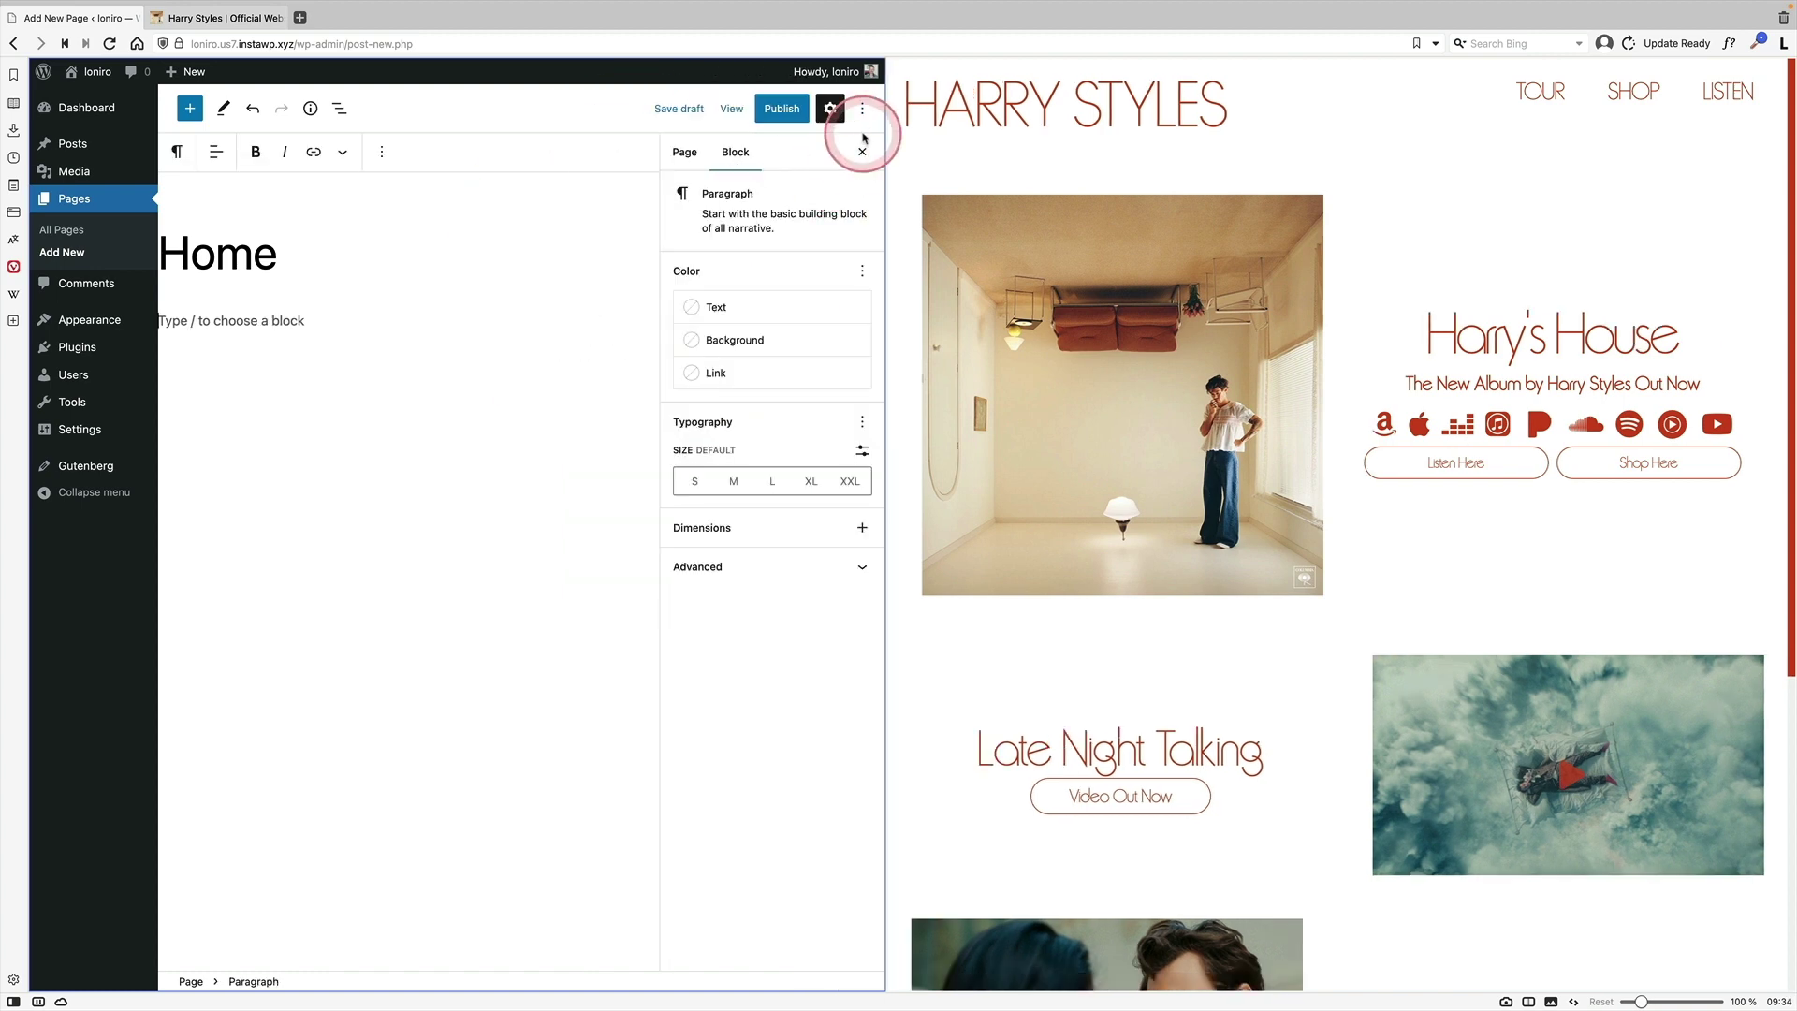
Disable the pre-publish checklist in the editor preferences and publish the Home page
{"action": "left_click", "coordinate": [862, 109]}
{"action": "left_click", "coordinate": [713, 588]}
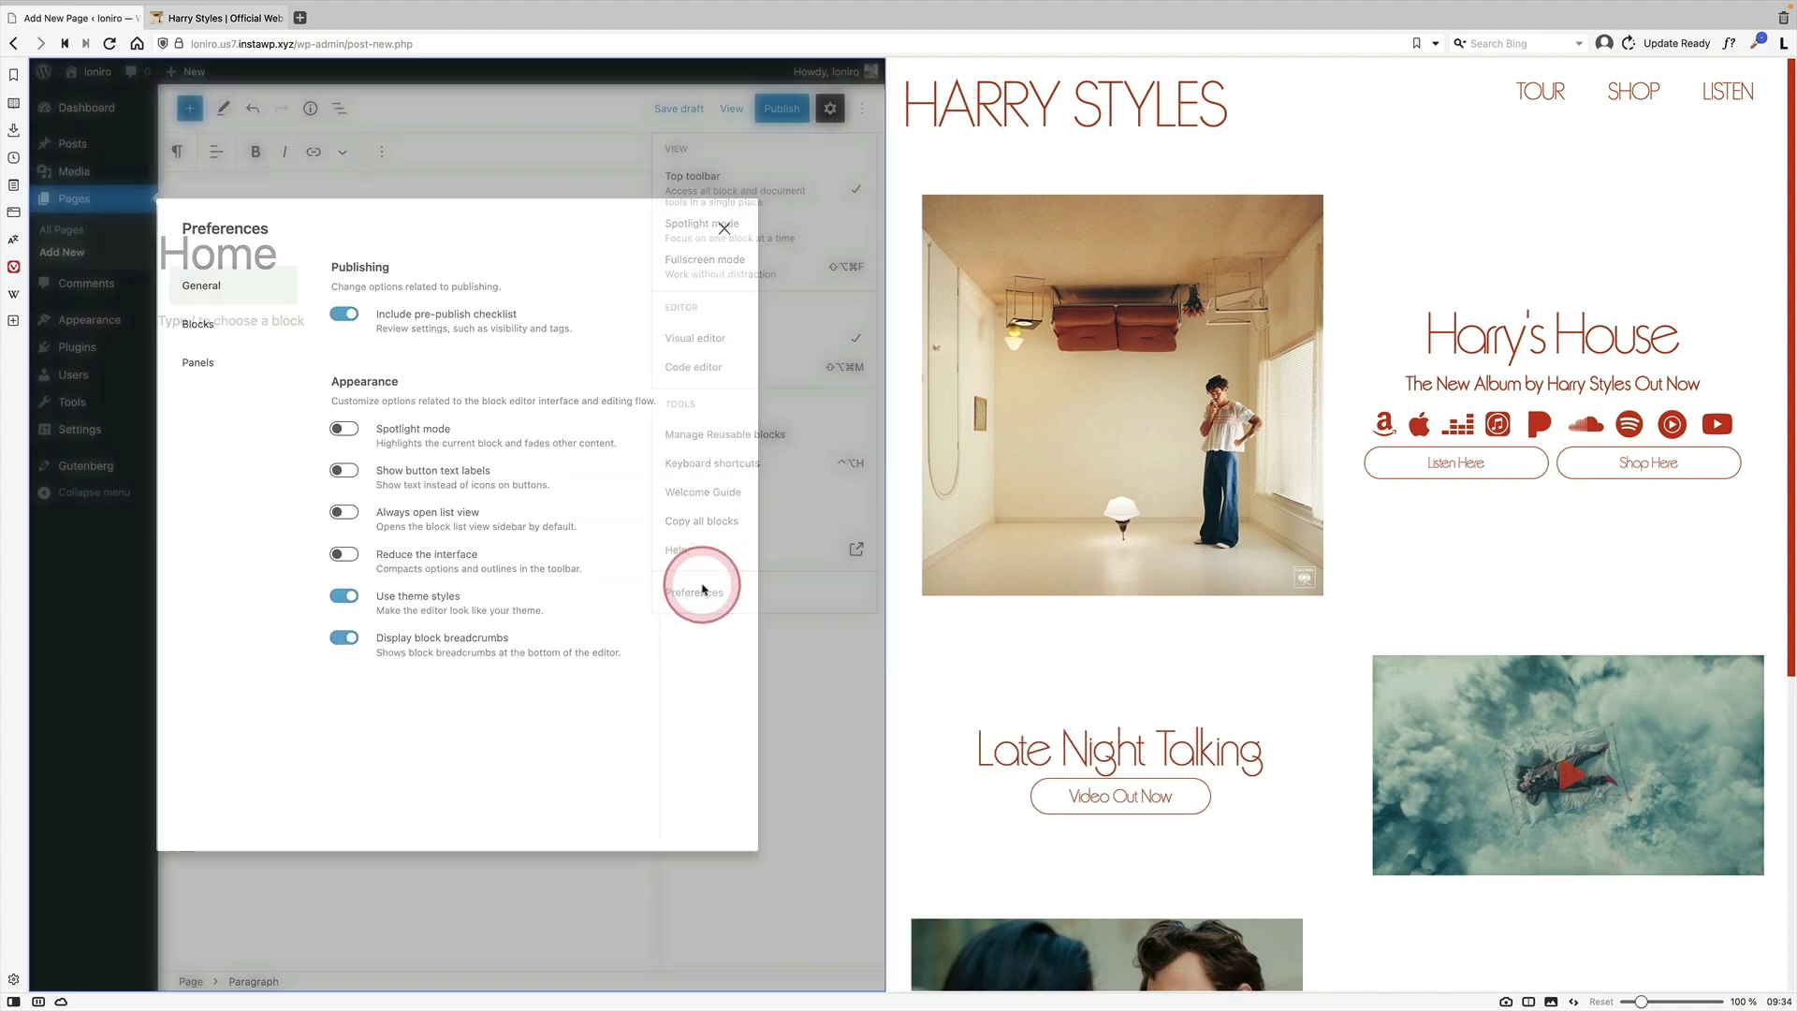
{"action": "left_click", "coordinate": [405, 323]}
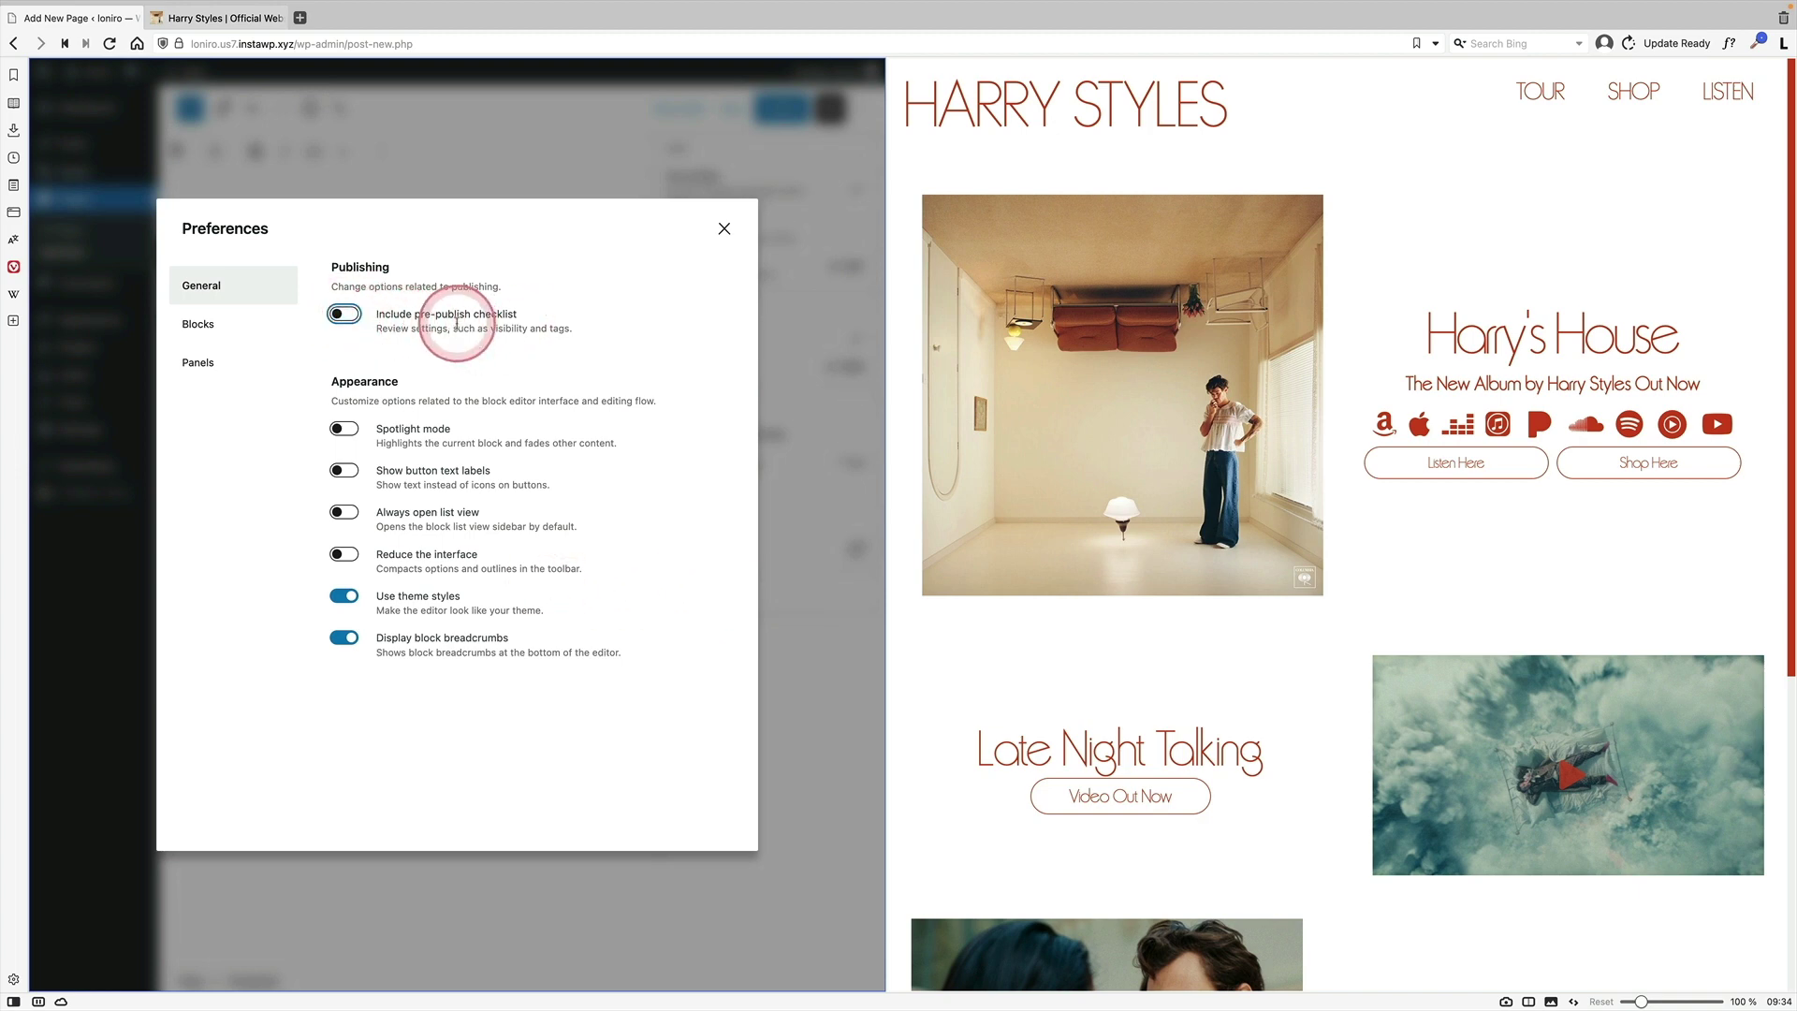
{"action": "left_click", "coordinate": [719, 234]}
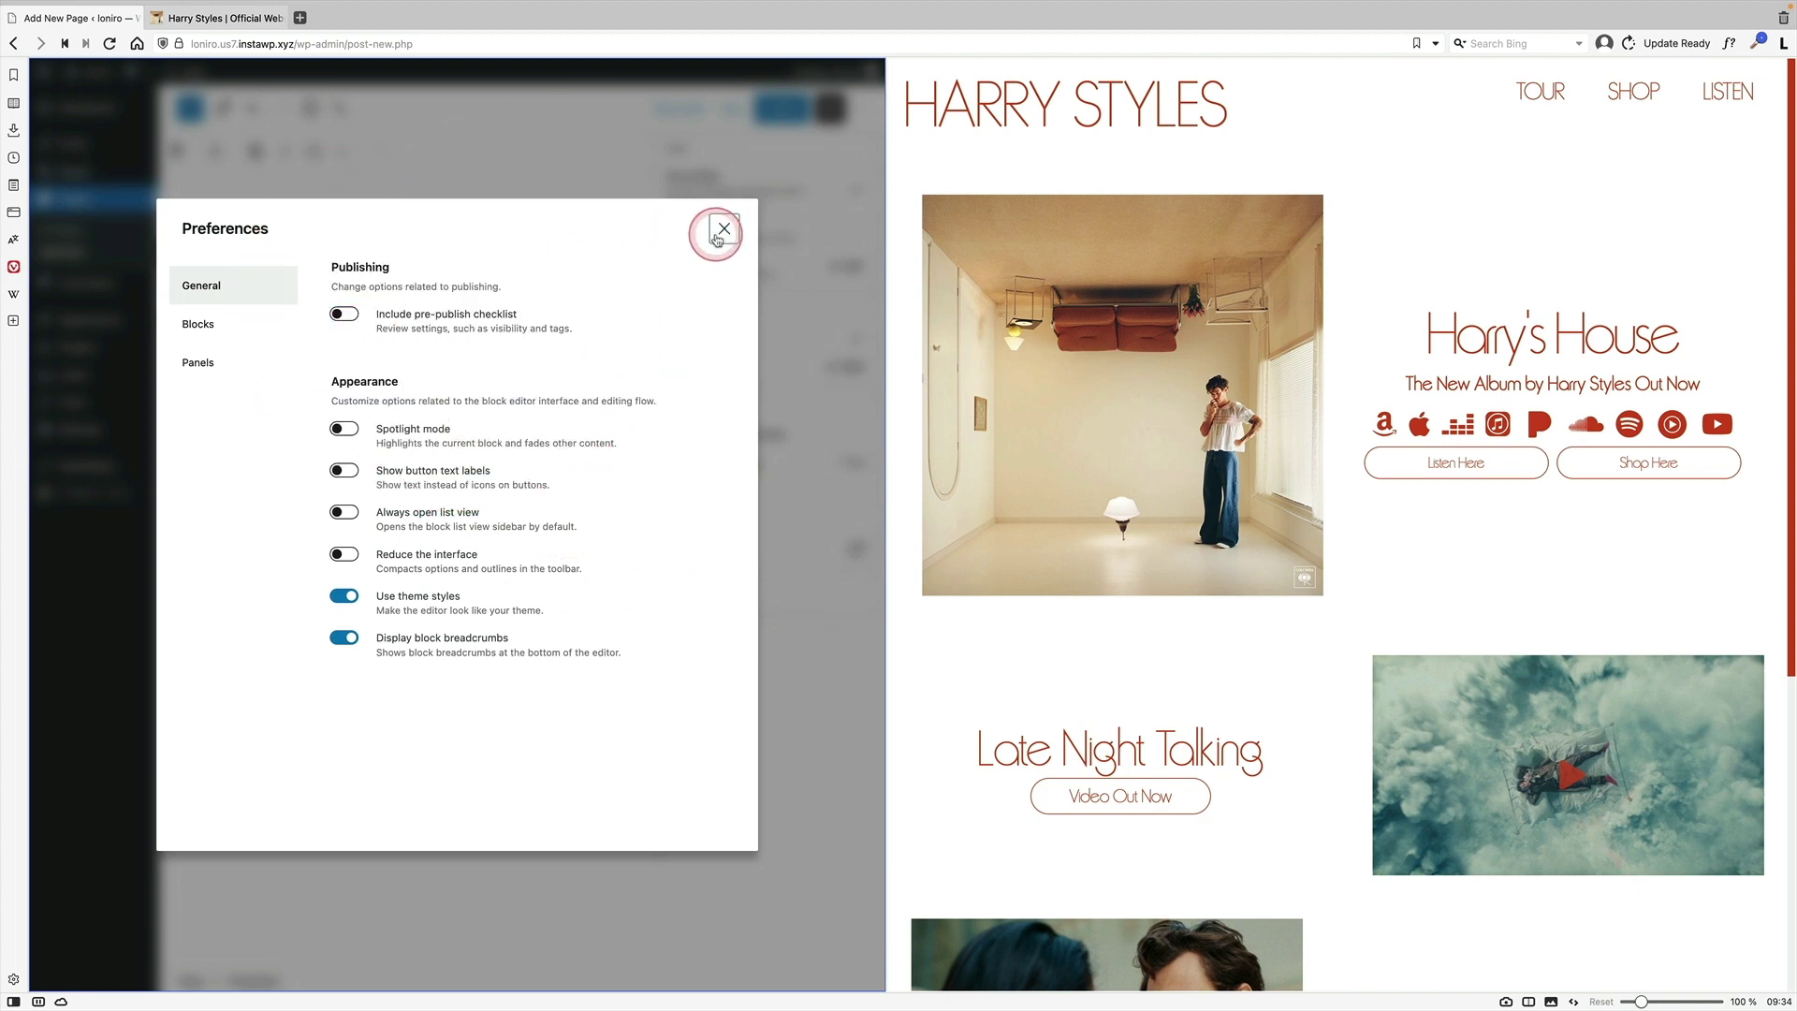
{"action": "left_click", "coordinate": [781, 109]}
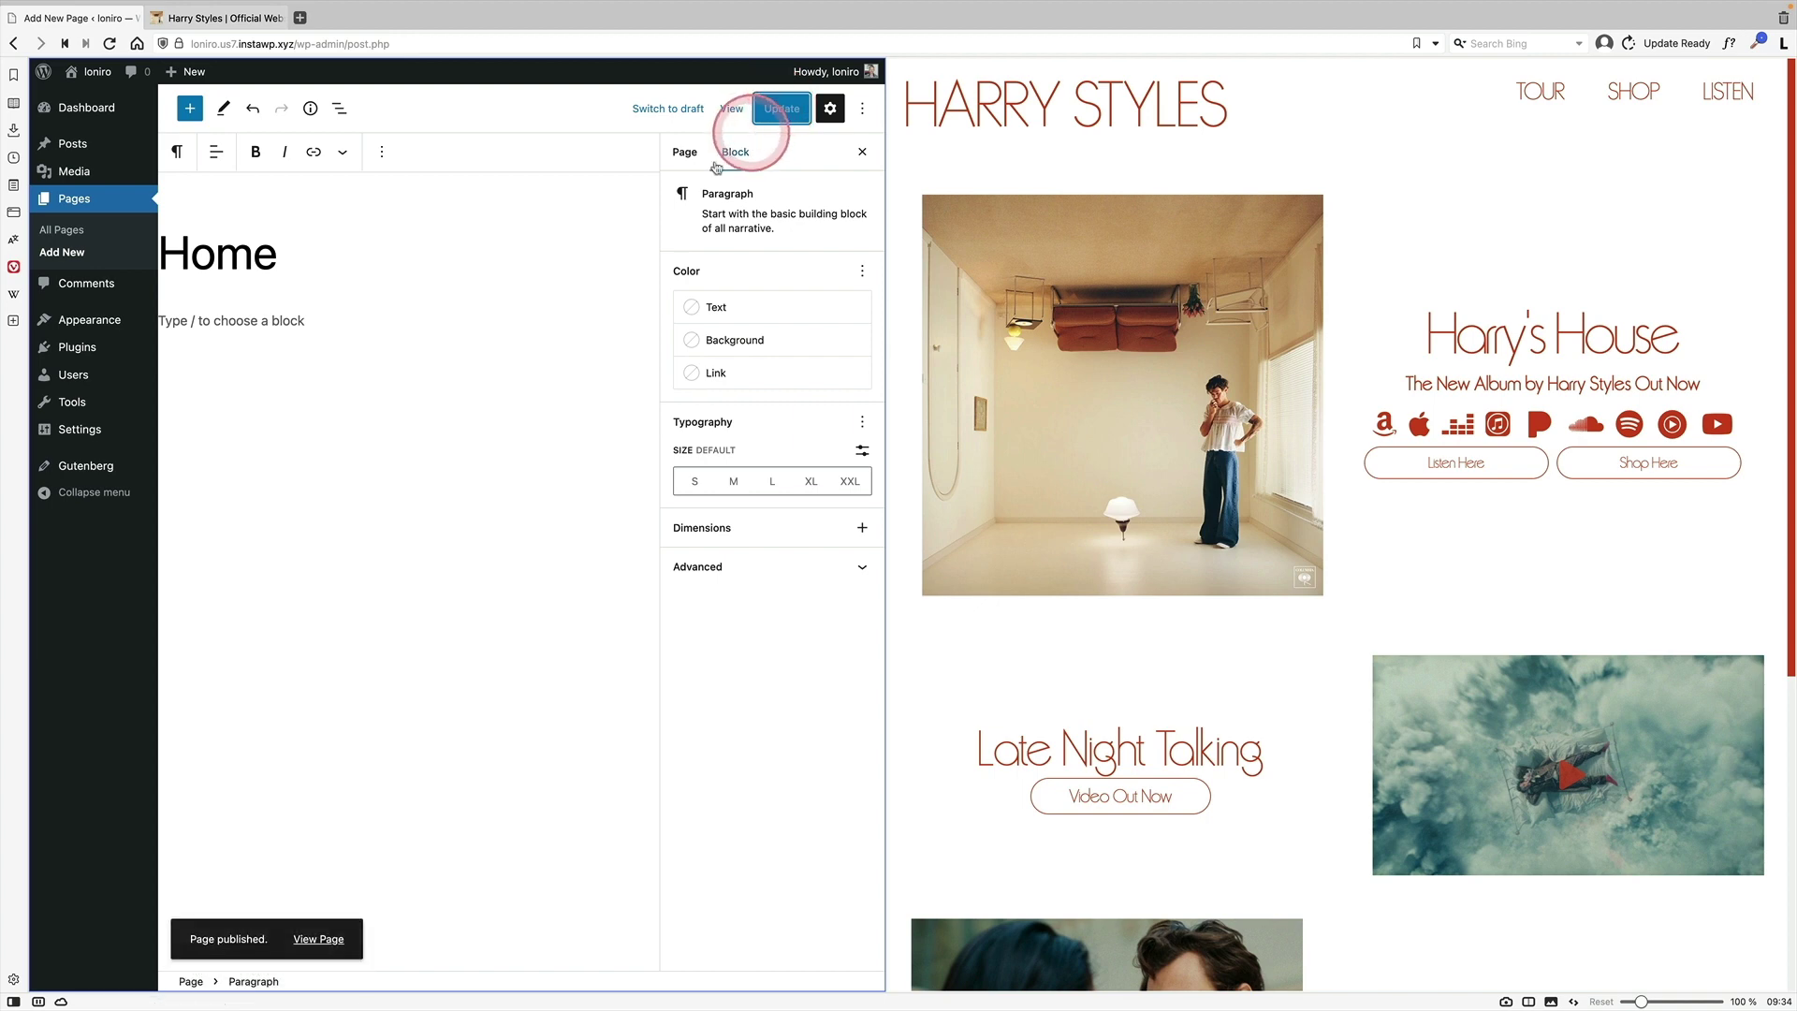
Add another new page and title it TOUR
{"action": "left_click", "coordinate": [71, 234]}
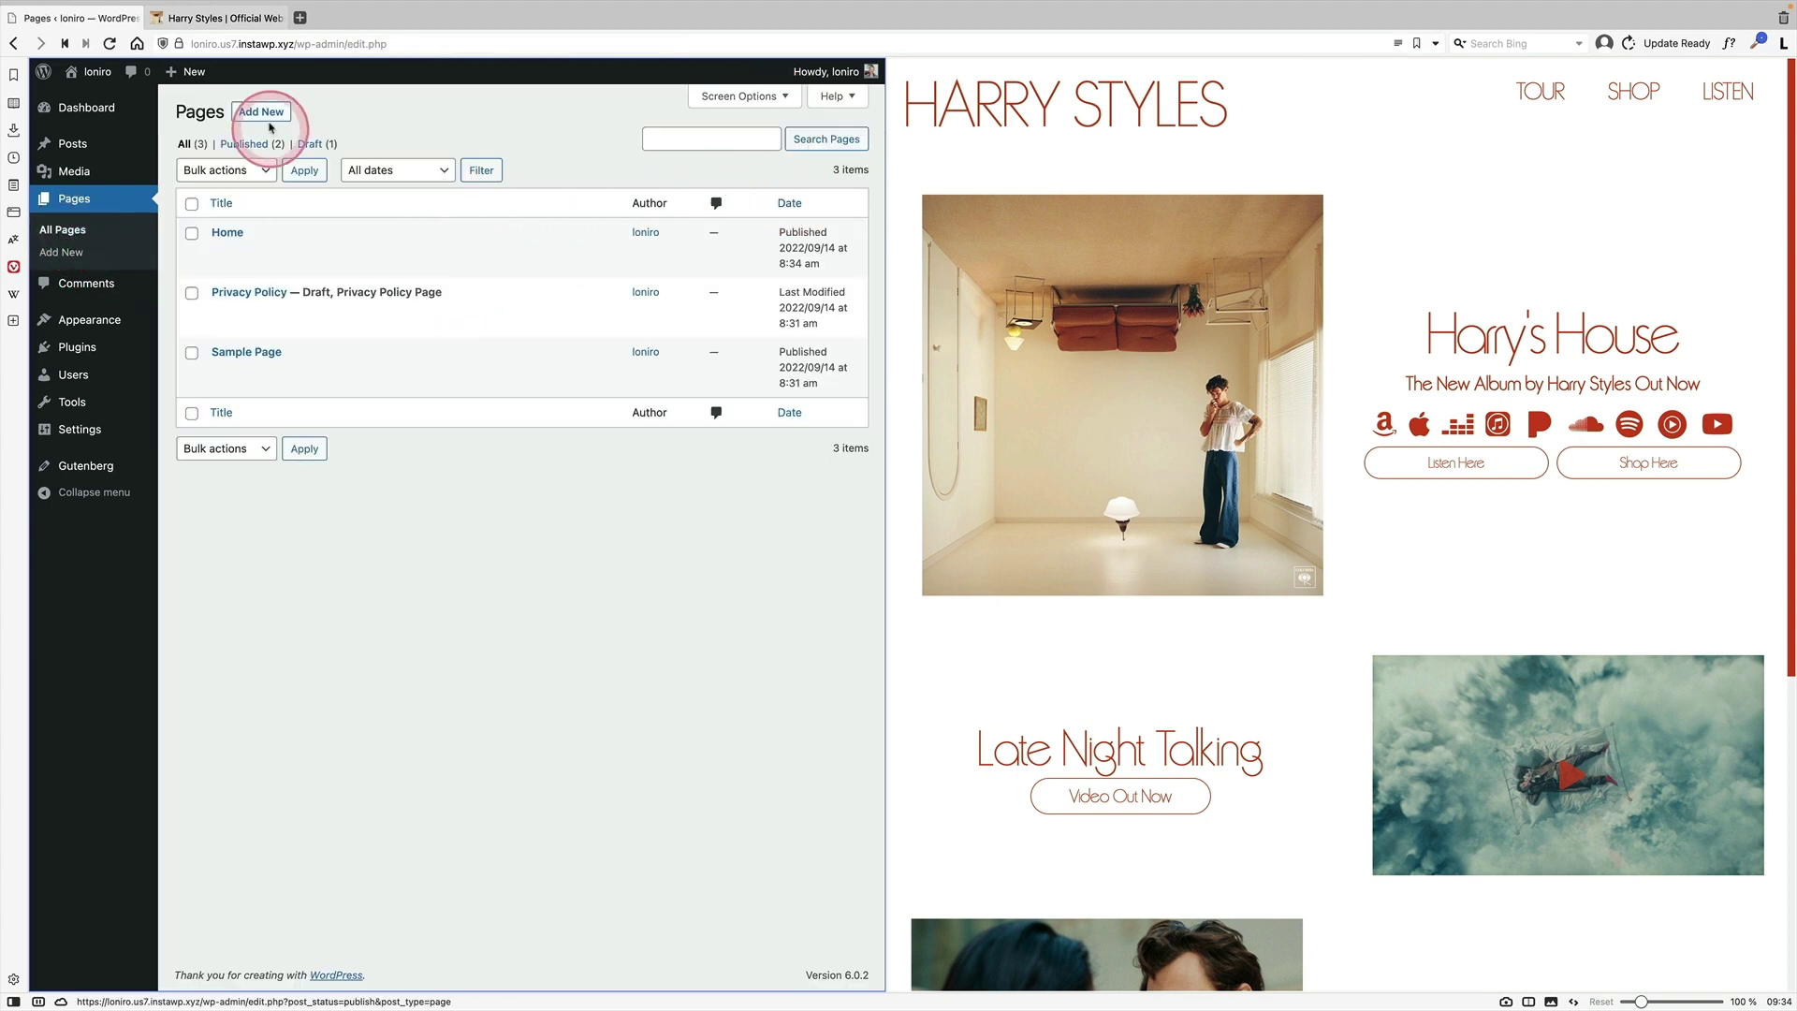
{"action": "left_click", "coordinate": [266, 113]}
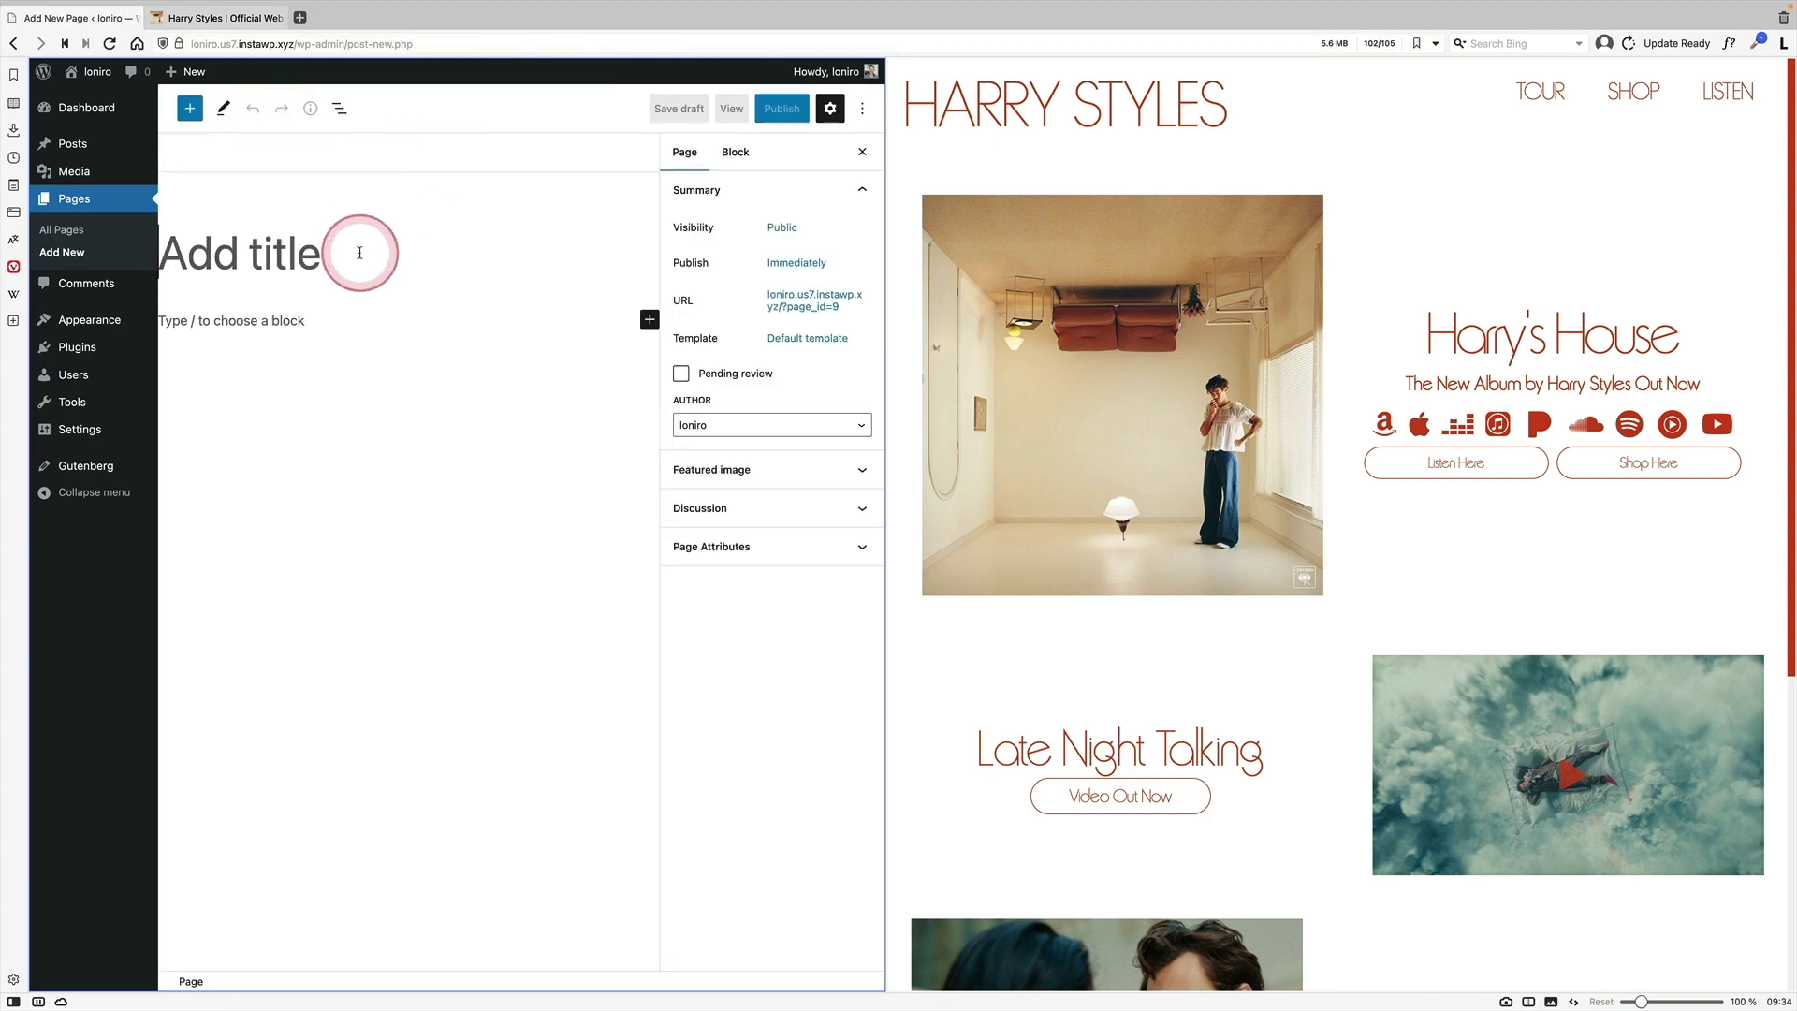
{"action": "type", "text": "T"}
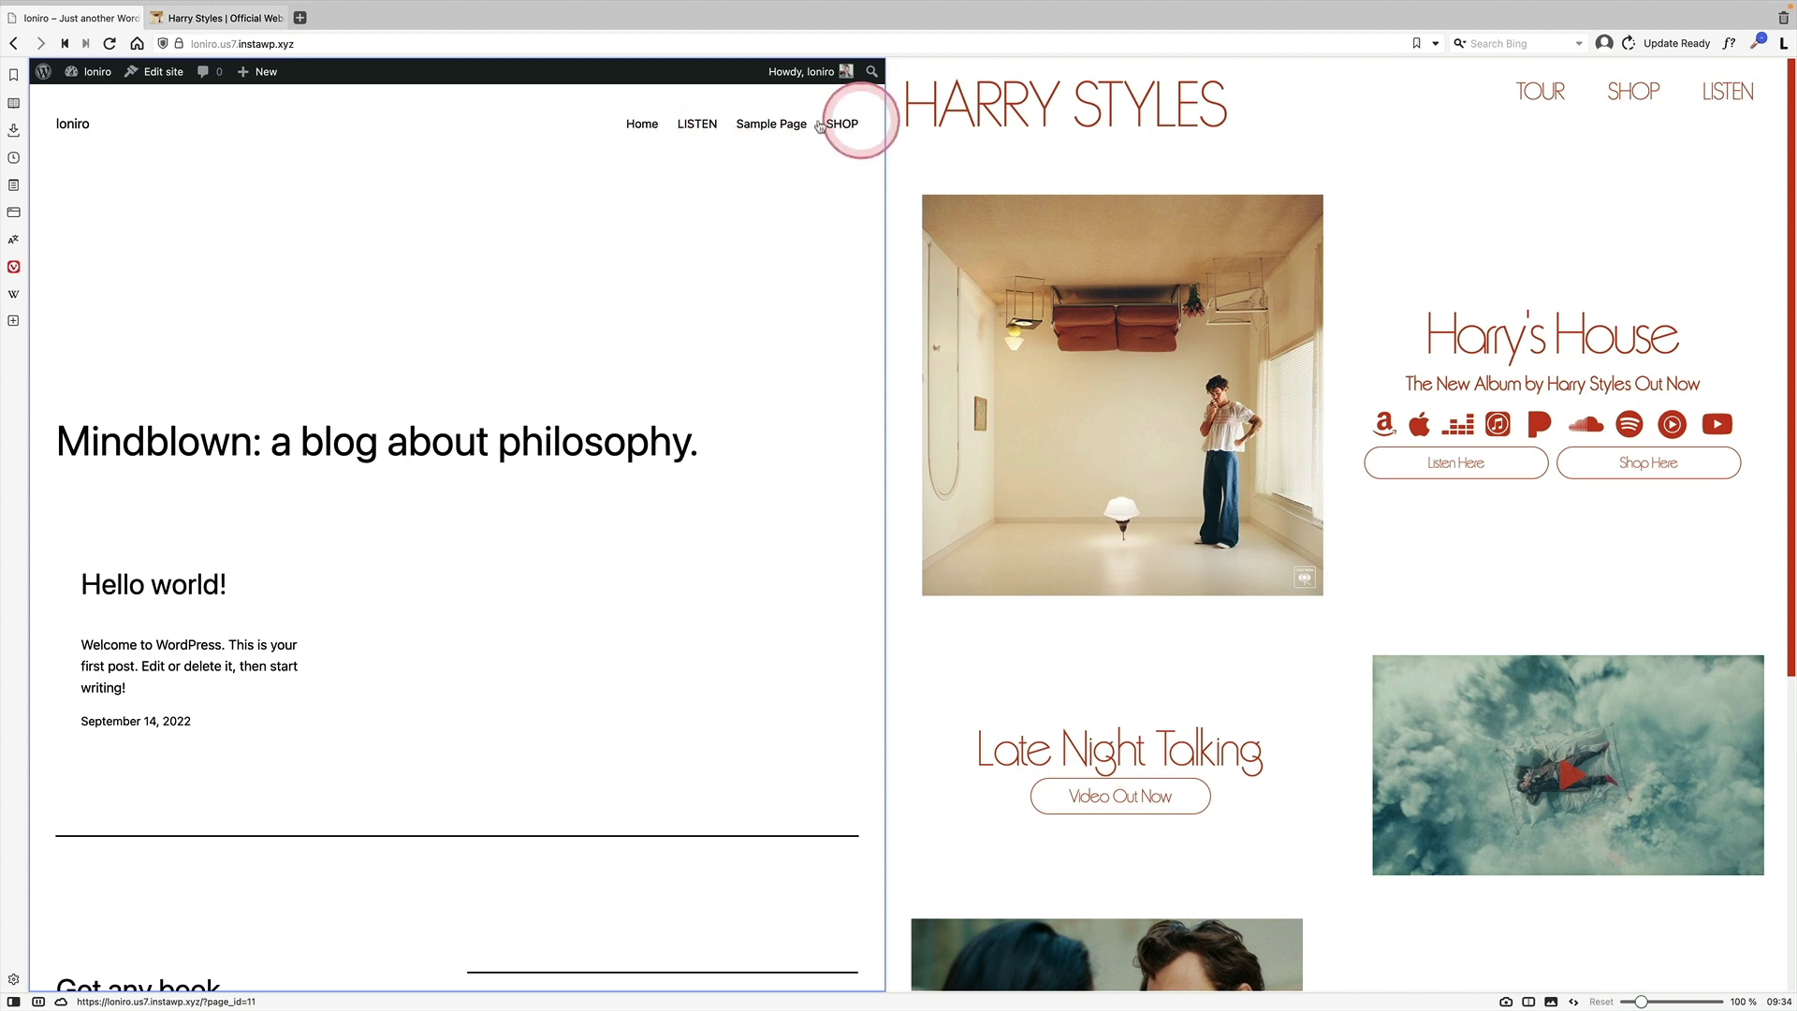
Change the reading settings so the homepage displays the static page Home, and save the changes
{"action": "scroll", "coordinate": [368, 230], "scroll_direction": "down", "scroll_amount": 1}
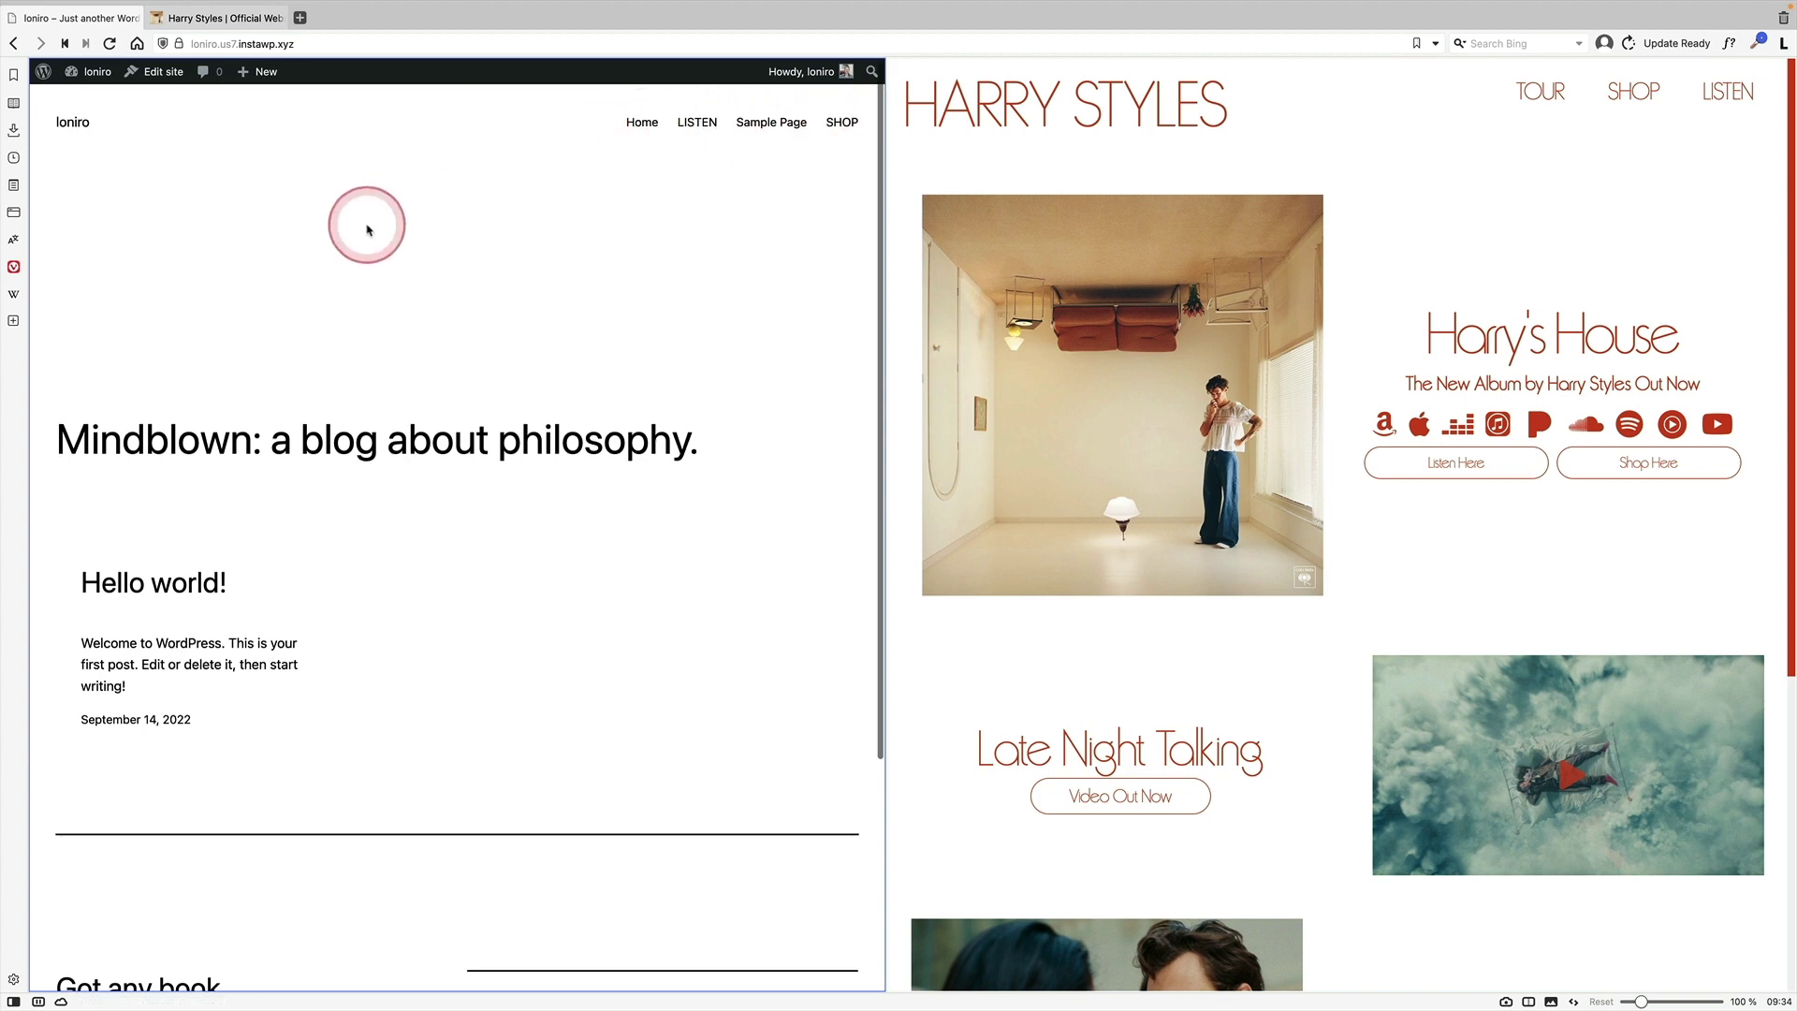
{"action": "scroll", "coordinate": [370, 229], "scroll_direction": "up", "scroll_amount": 1}
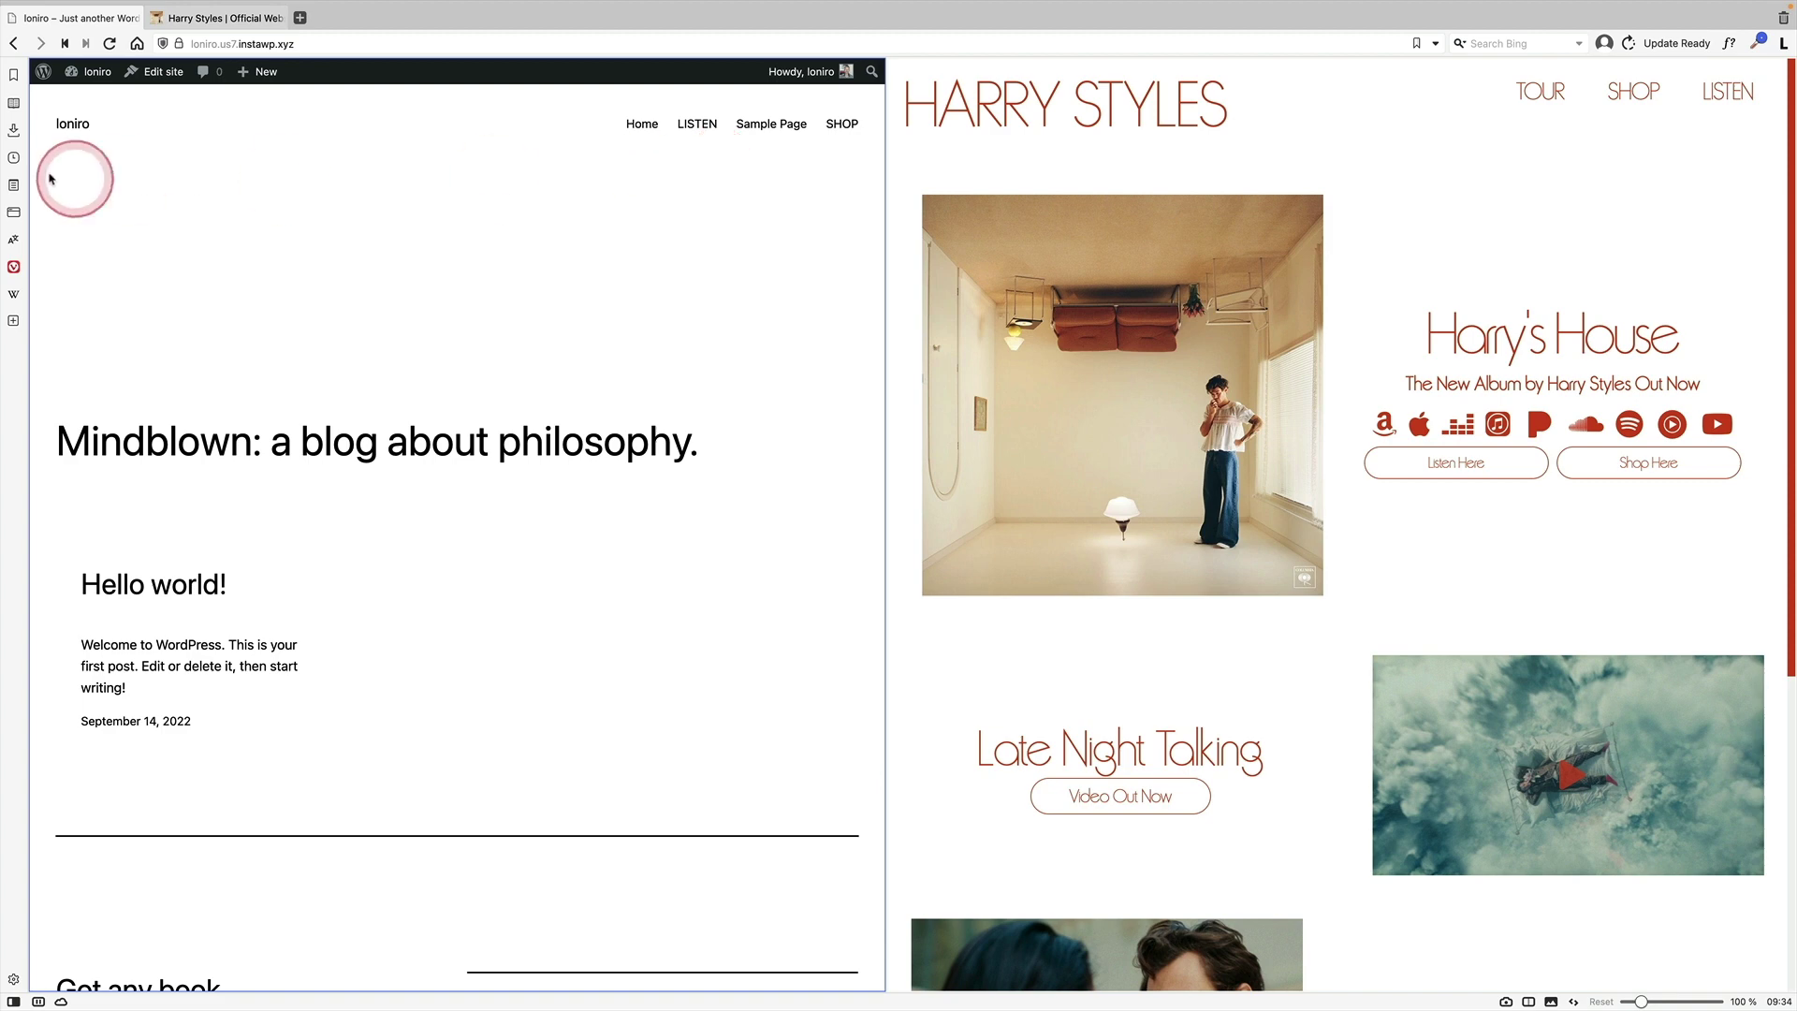
{"action": "left_click", "coordinate": [77, 102]}
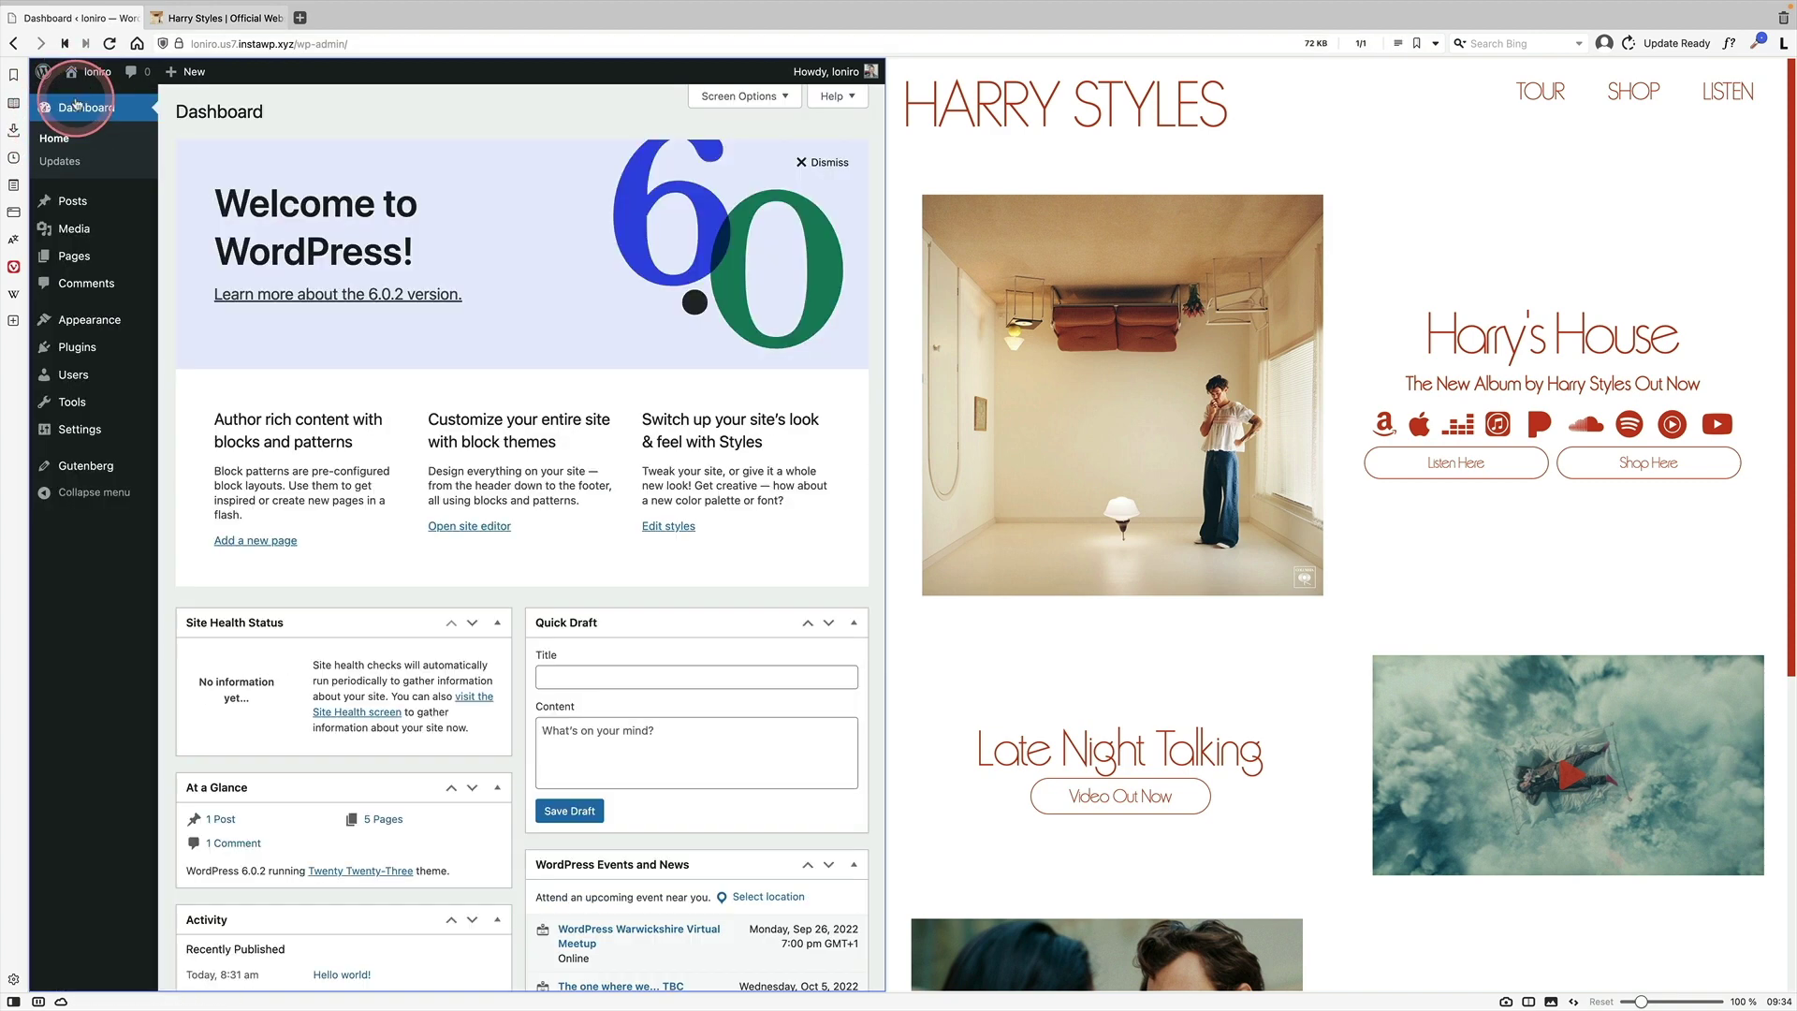
{"action": "mouse_move", "coordinate": [99, 436]}
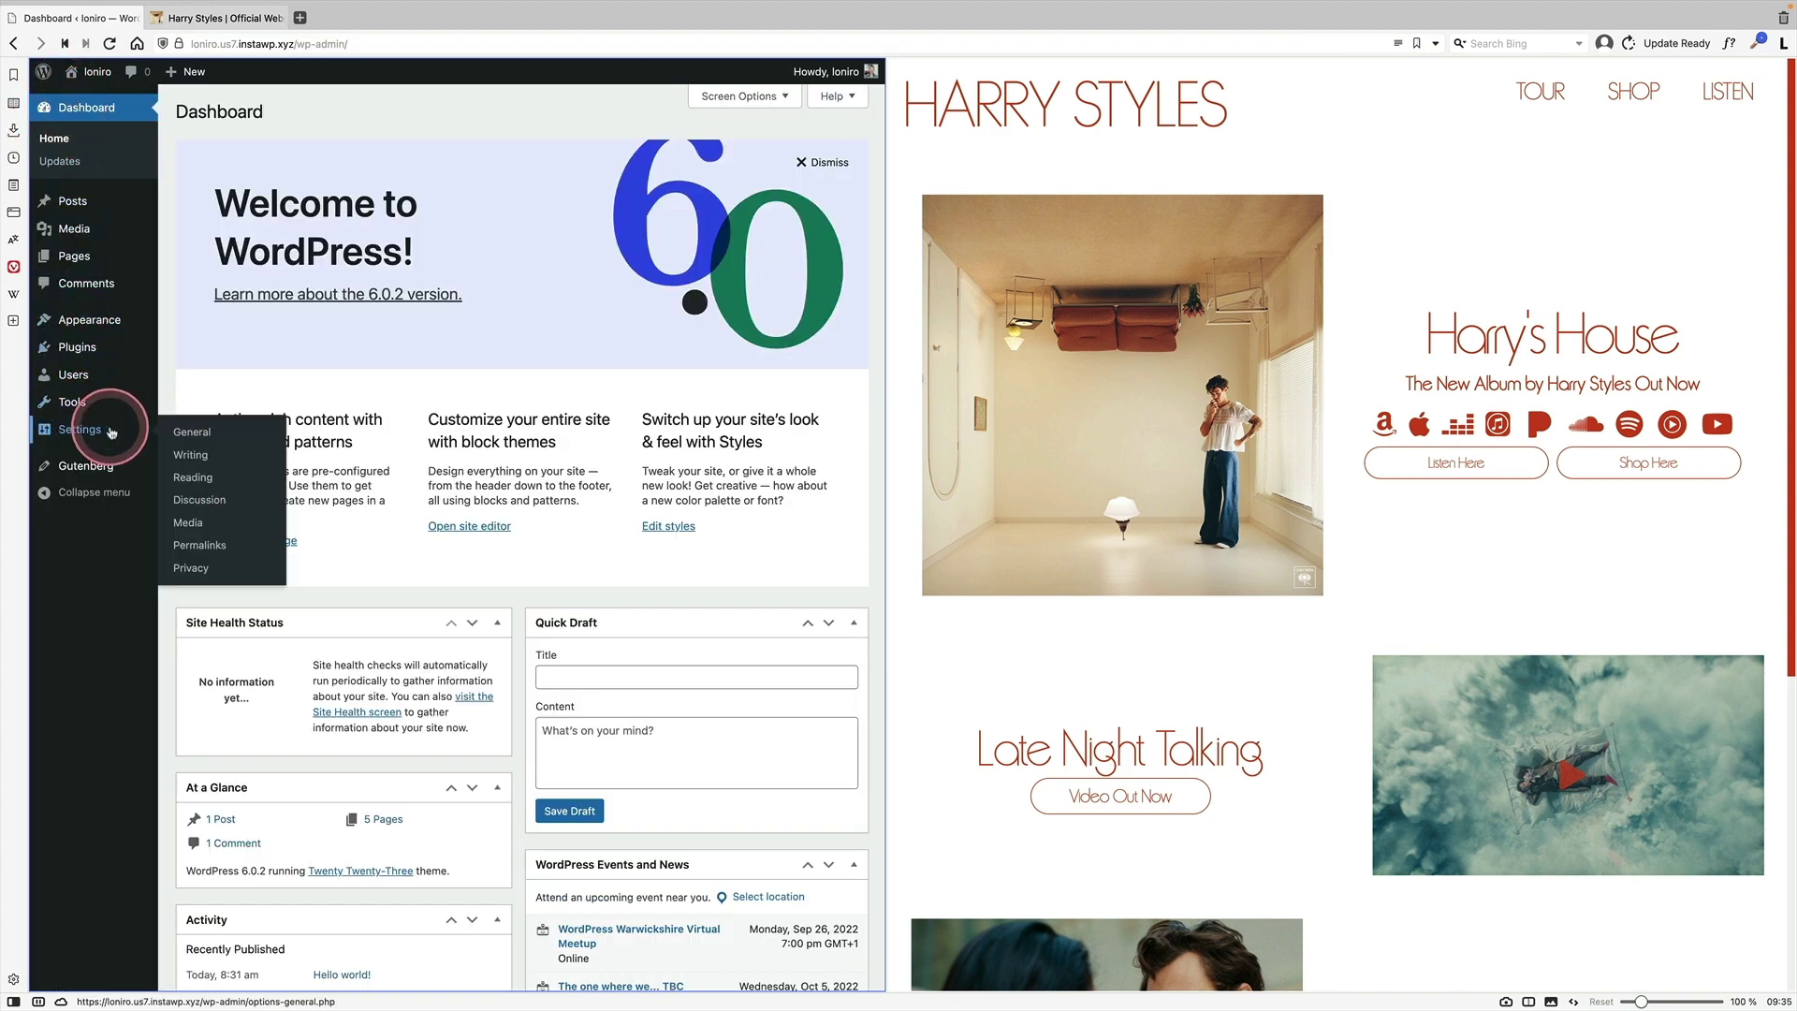
{"action": "left_click", "coordinate": [199, 476]}
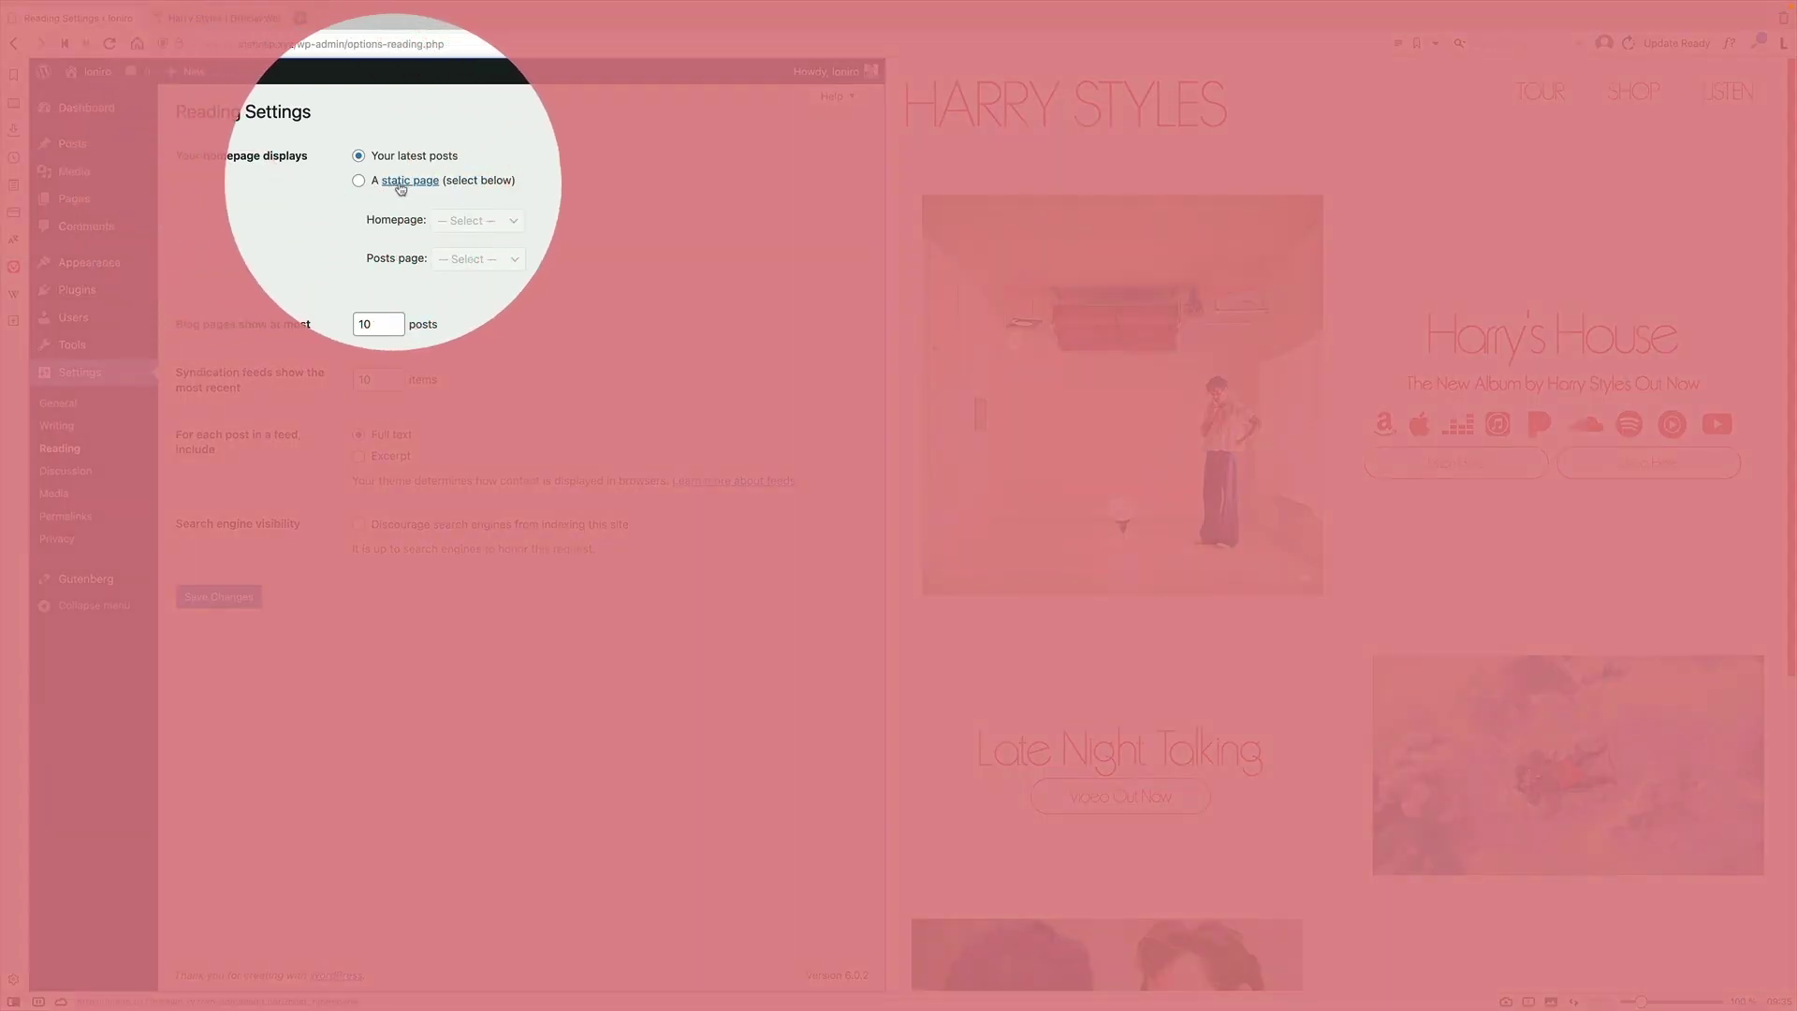
{"action": "left_click", "coordinate": [358, 182]}
{"action": "left_click", "coordinate": [452, 218]}
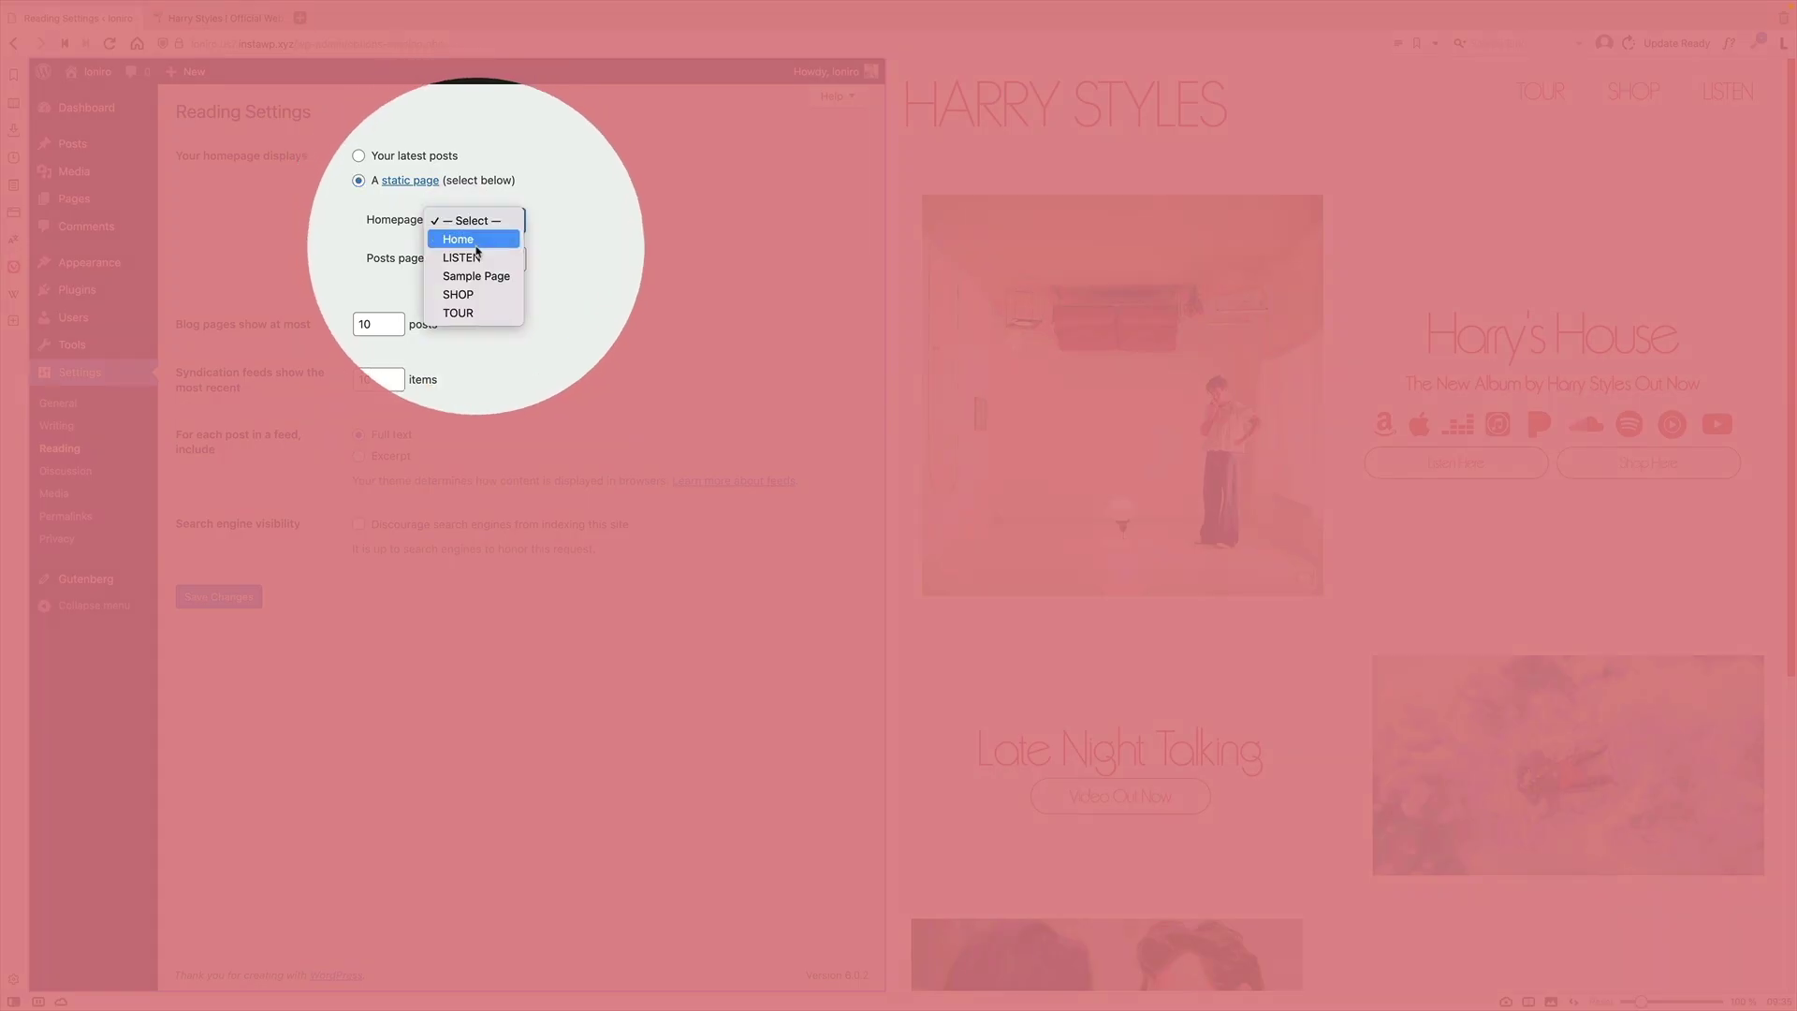
{"action": "left_click", "coordinate": [472, 242]}
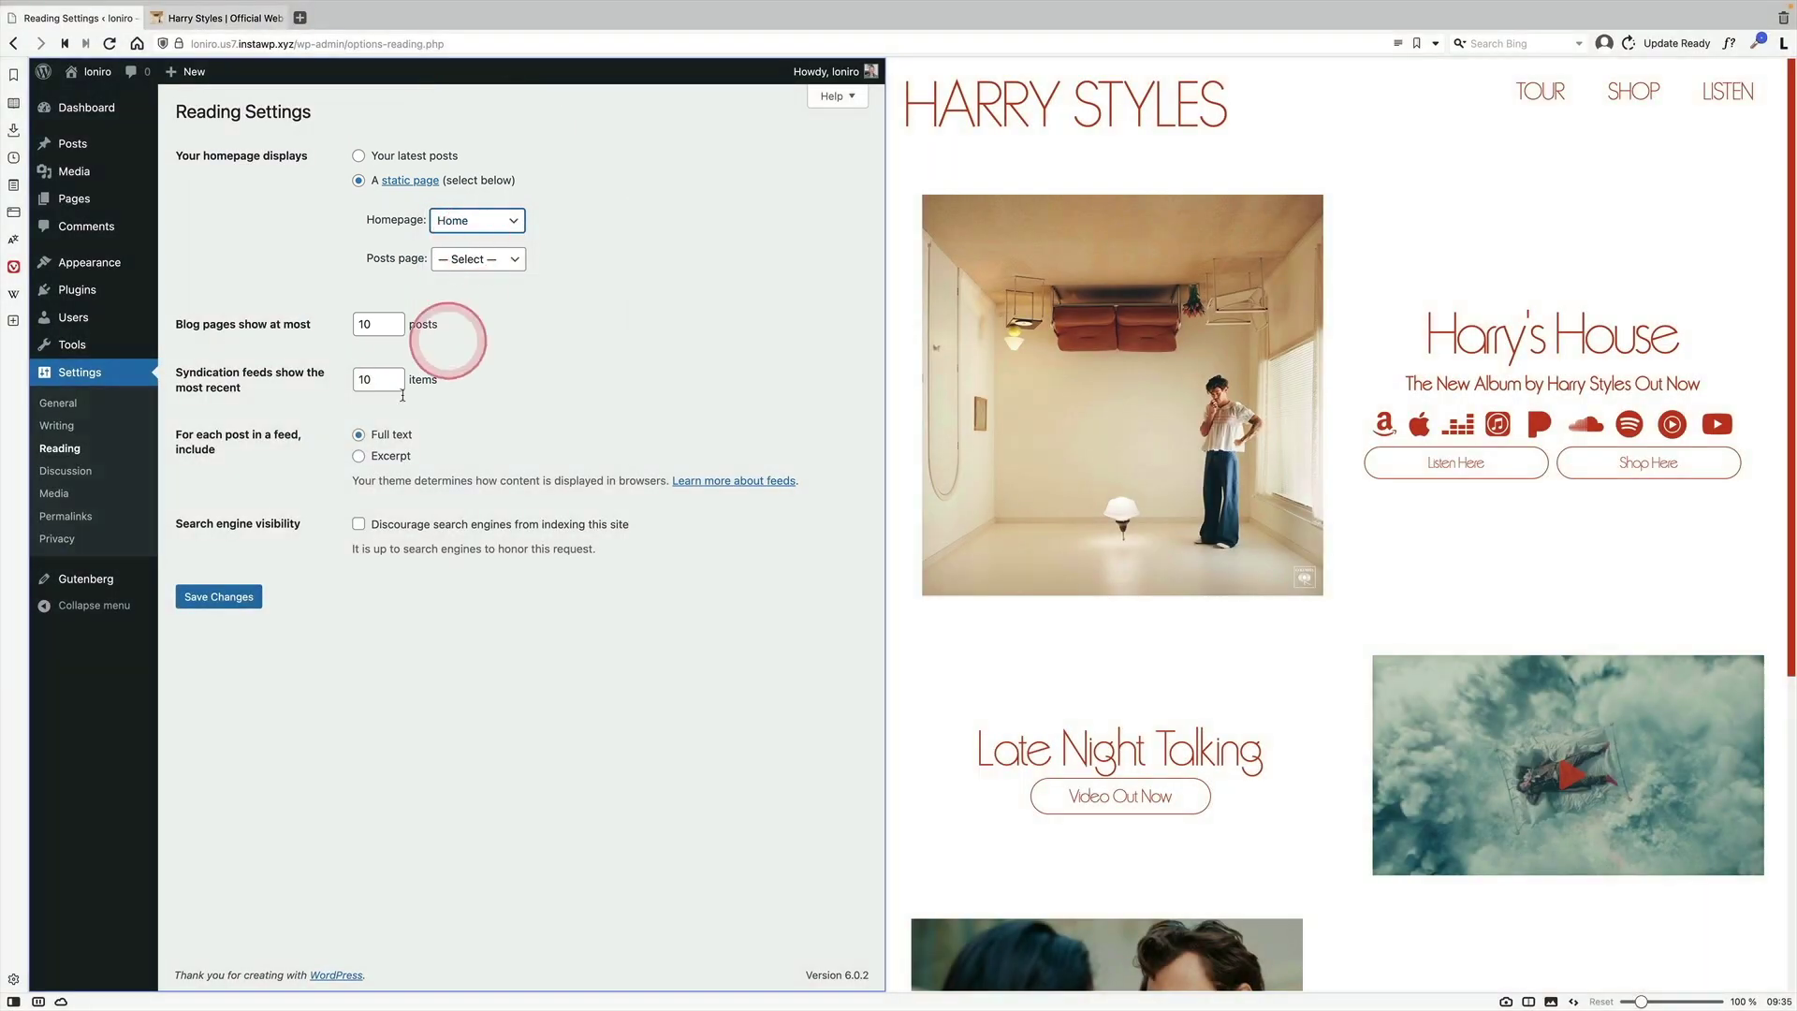
{"action": "left_click", "coordinate": [210, 595]}
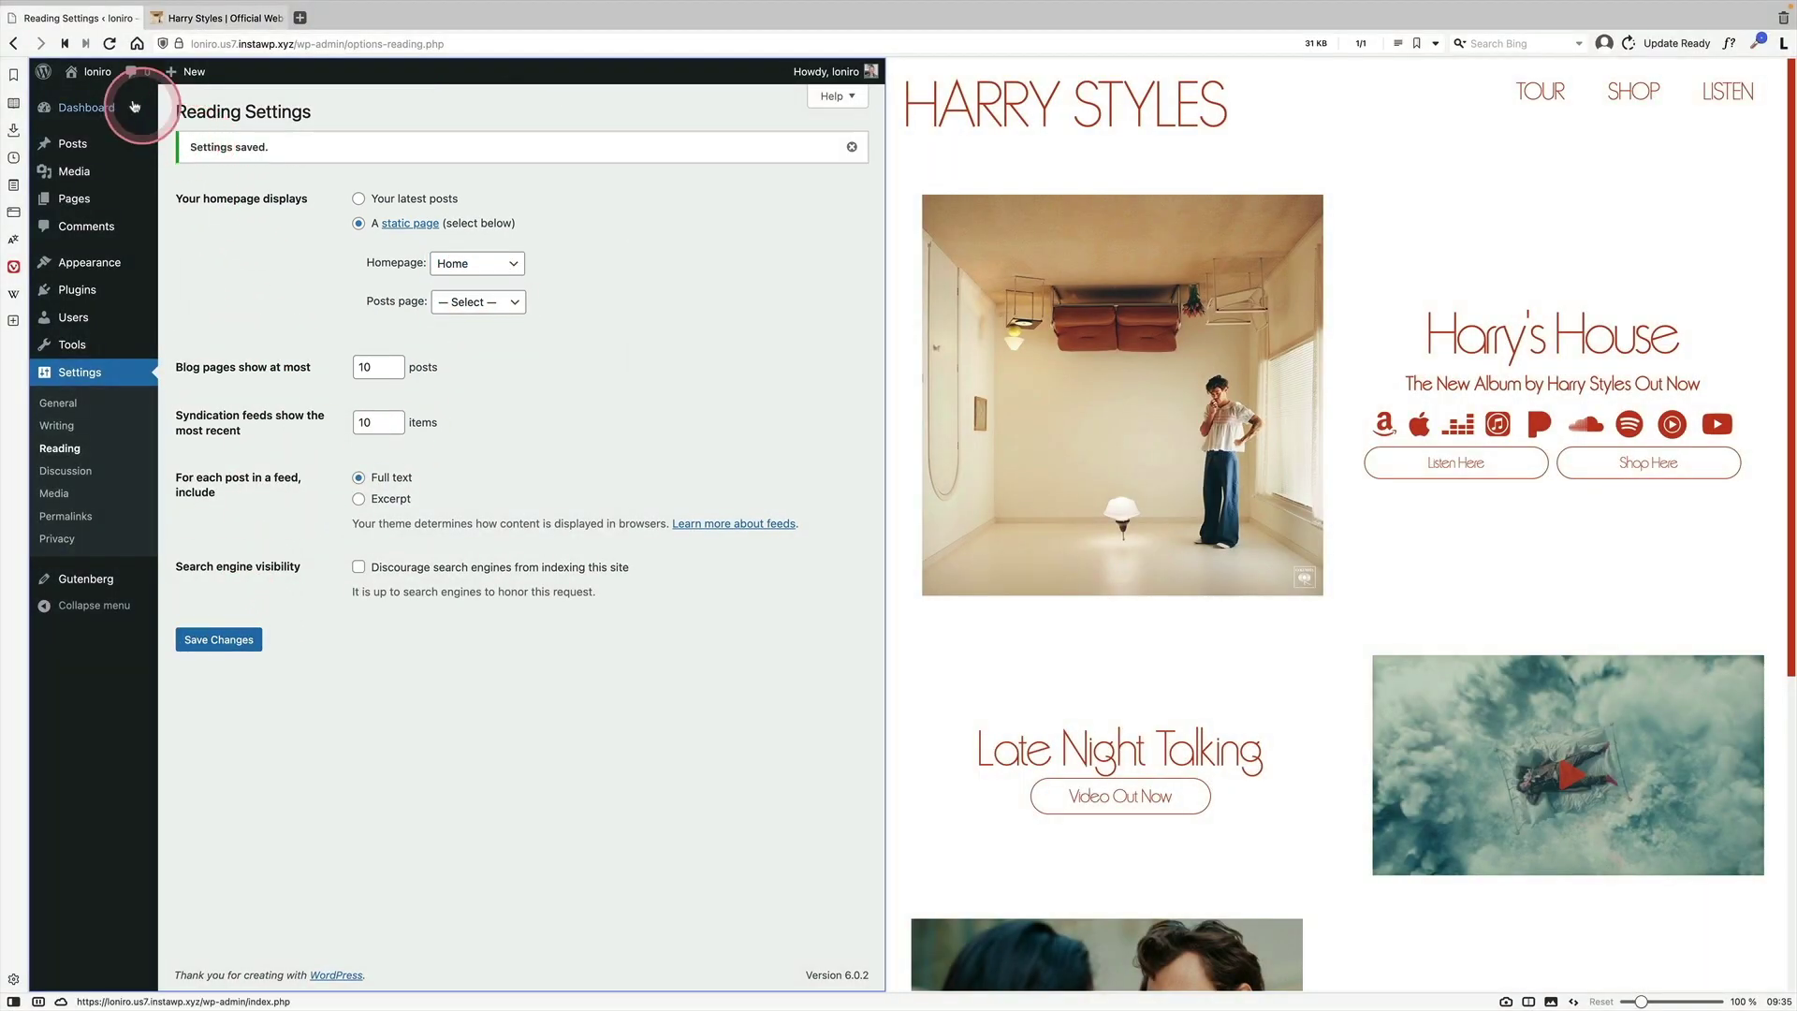
Visit the site's front page, open the site editor from there and show the editor's navigation
{"action": "left_click", "coordinate": [87, 69]}
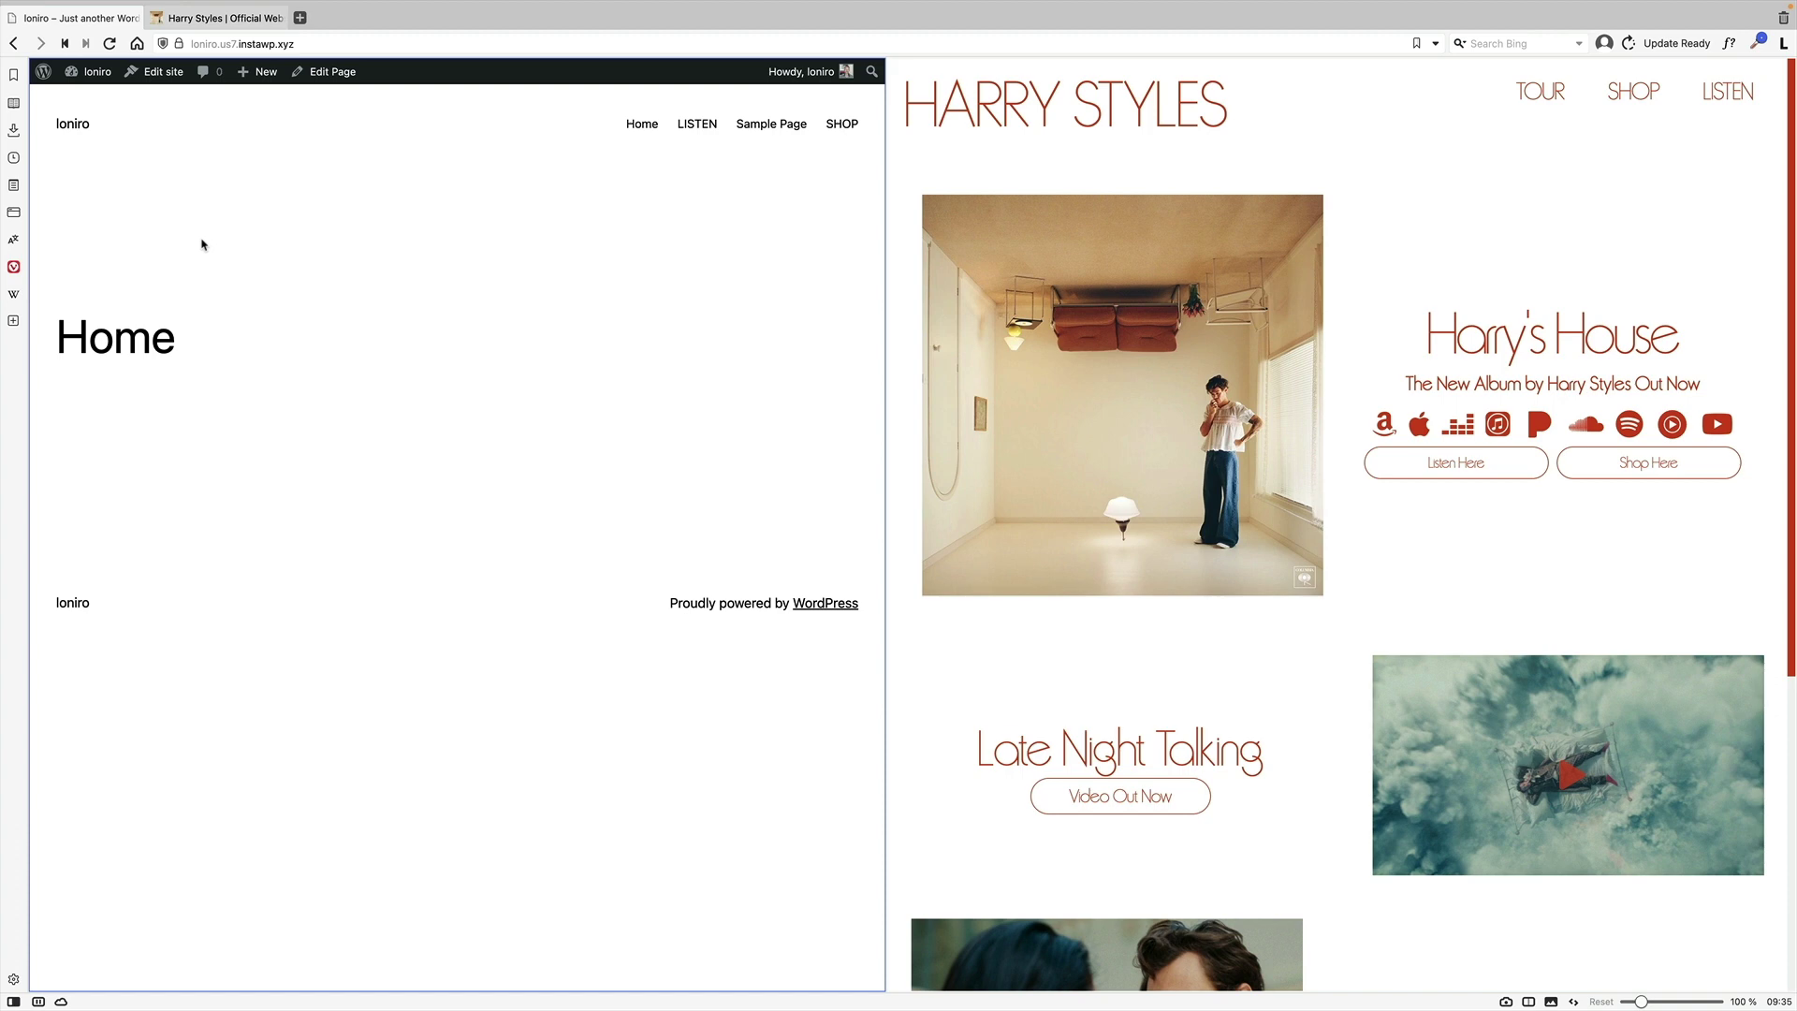
{"action": "left_click", "coordinate": [158, 82]}
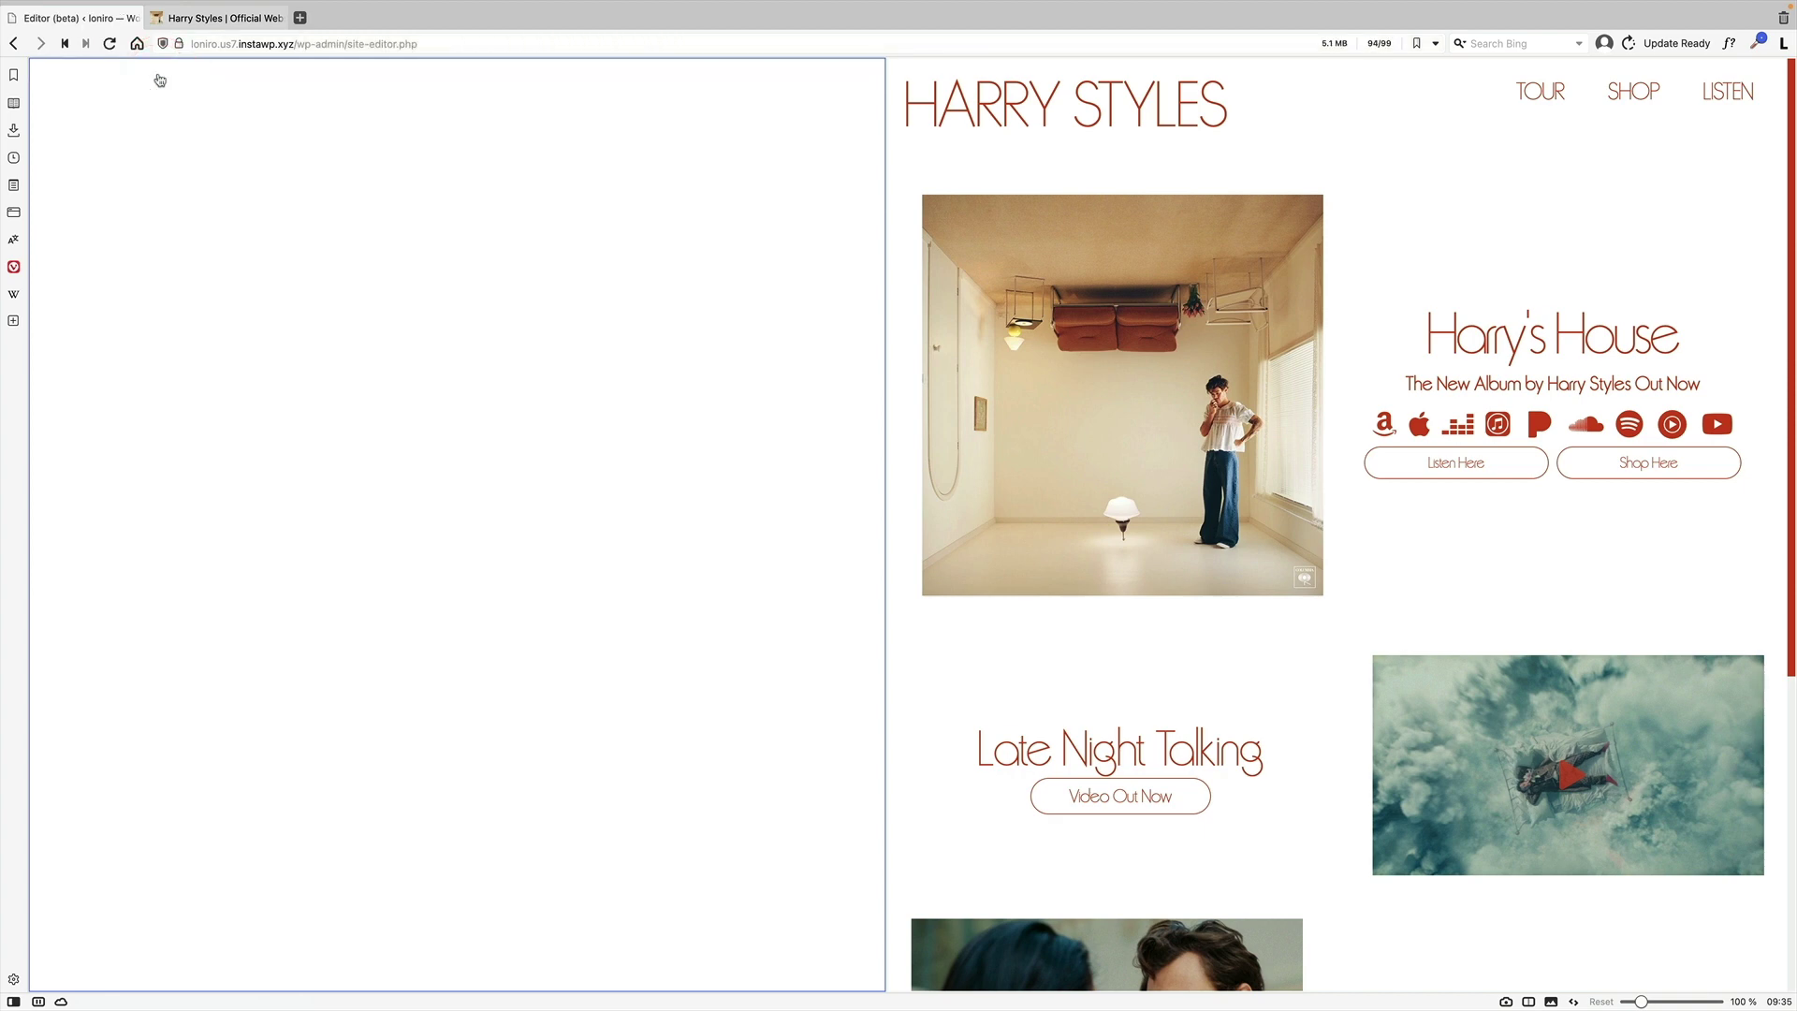
{"action": "left_click", "coordinate": [54, 84]}
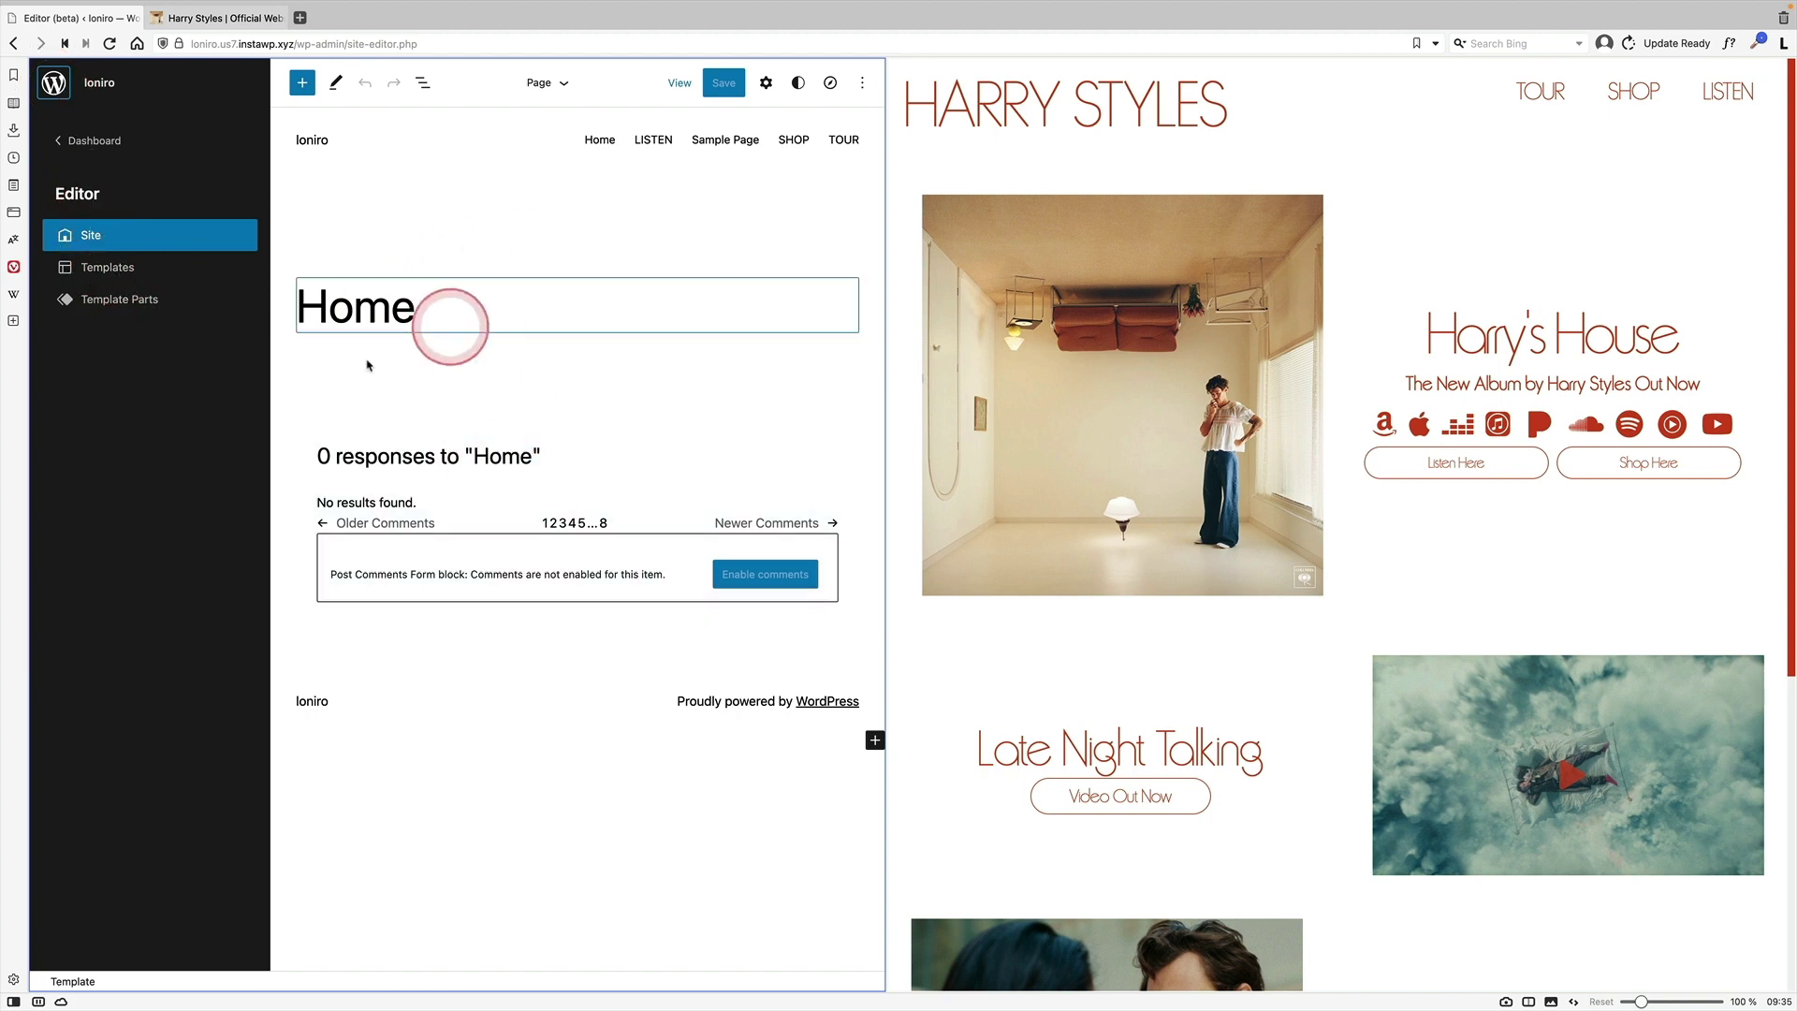
Look through the theme's templates and open the Header template part for editing
{"action": "left_click", "coordinate": [111, 270]}
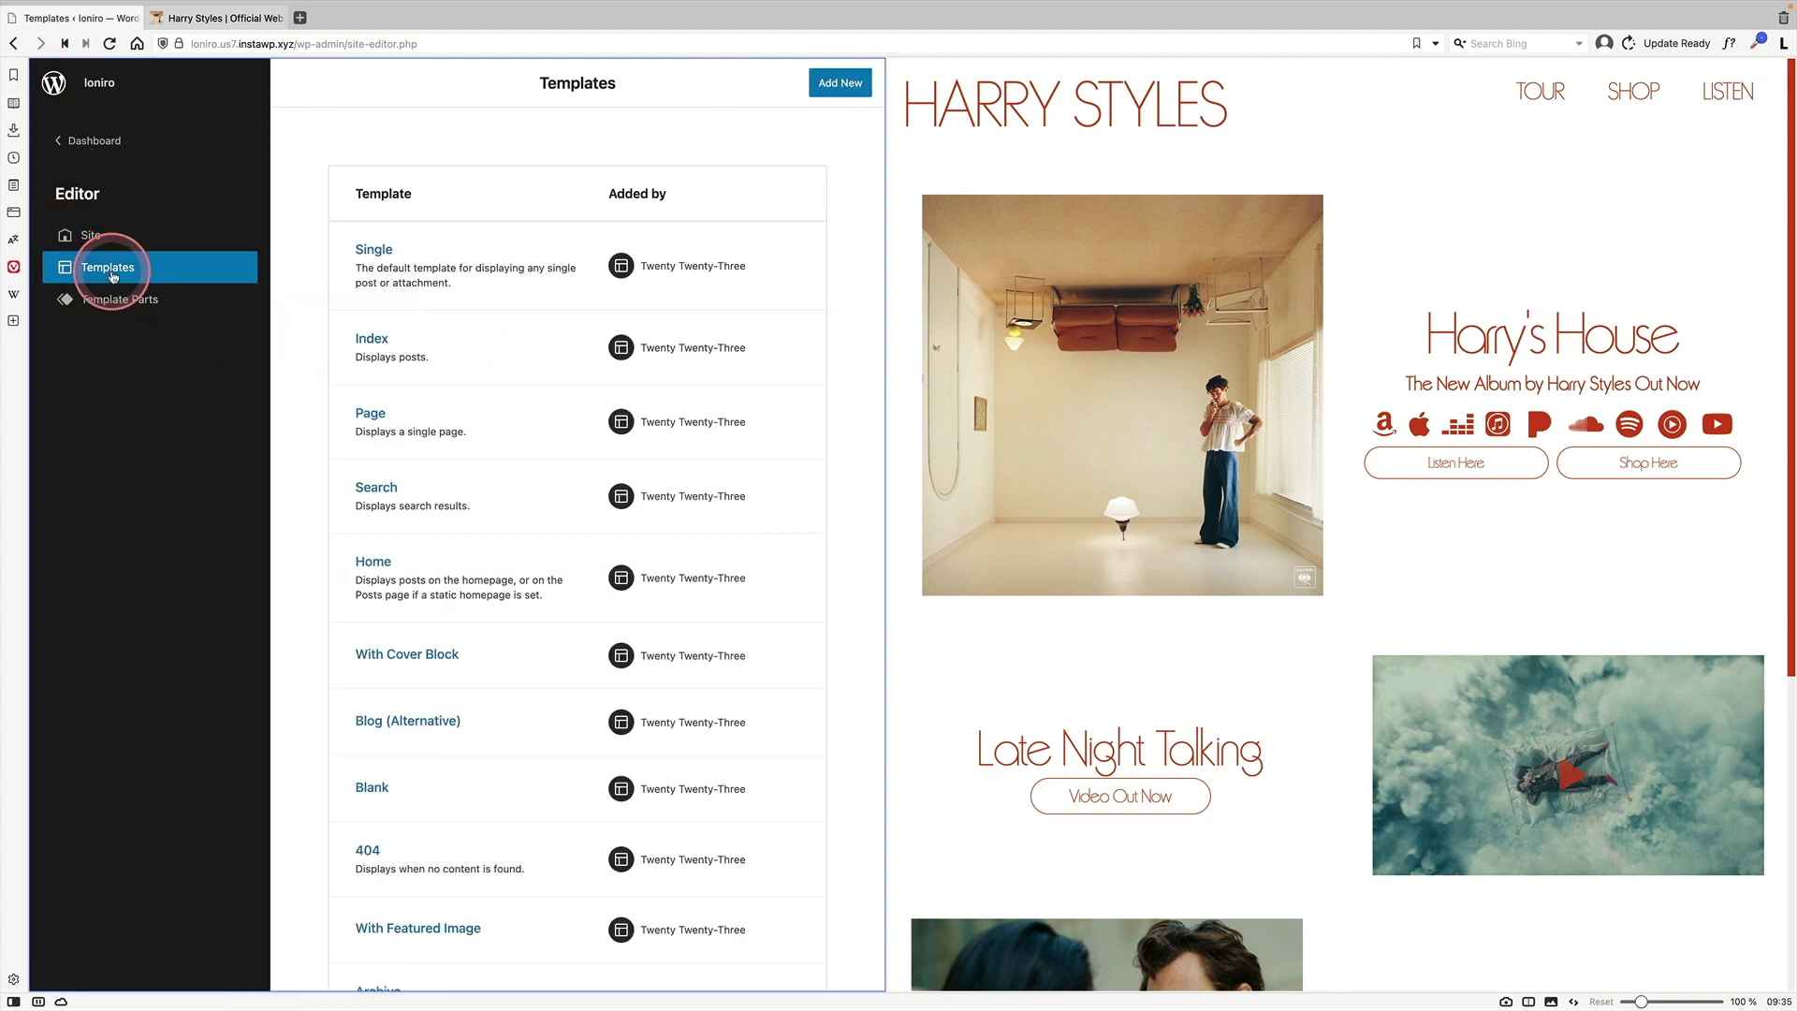
{"action": "scroll", "coordinate": [521, 831], "scroll_direction": "down", "scroll_amount": 2}
{"action": "scroll", "coordinate": [533, 456], "scroll_direction": "up", "scroll_amount": 2}
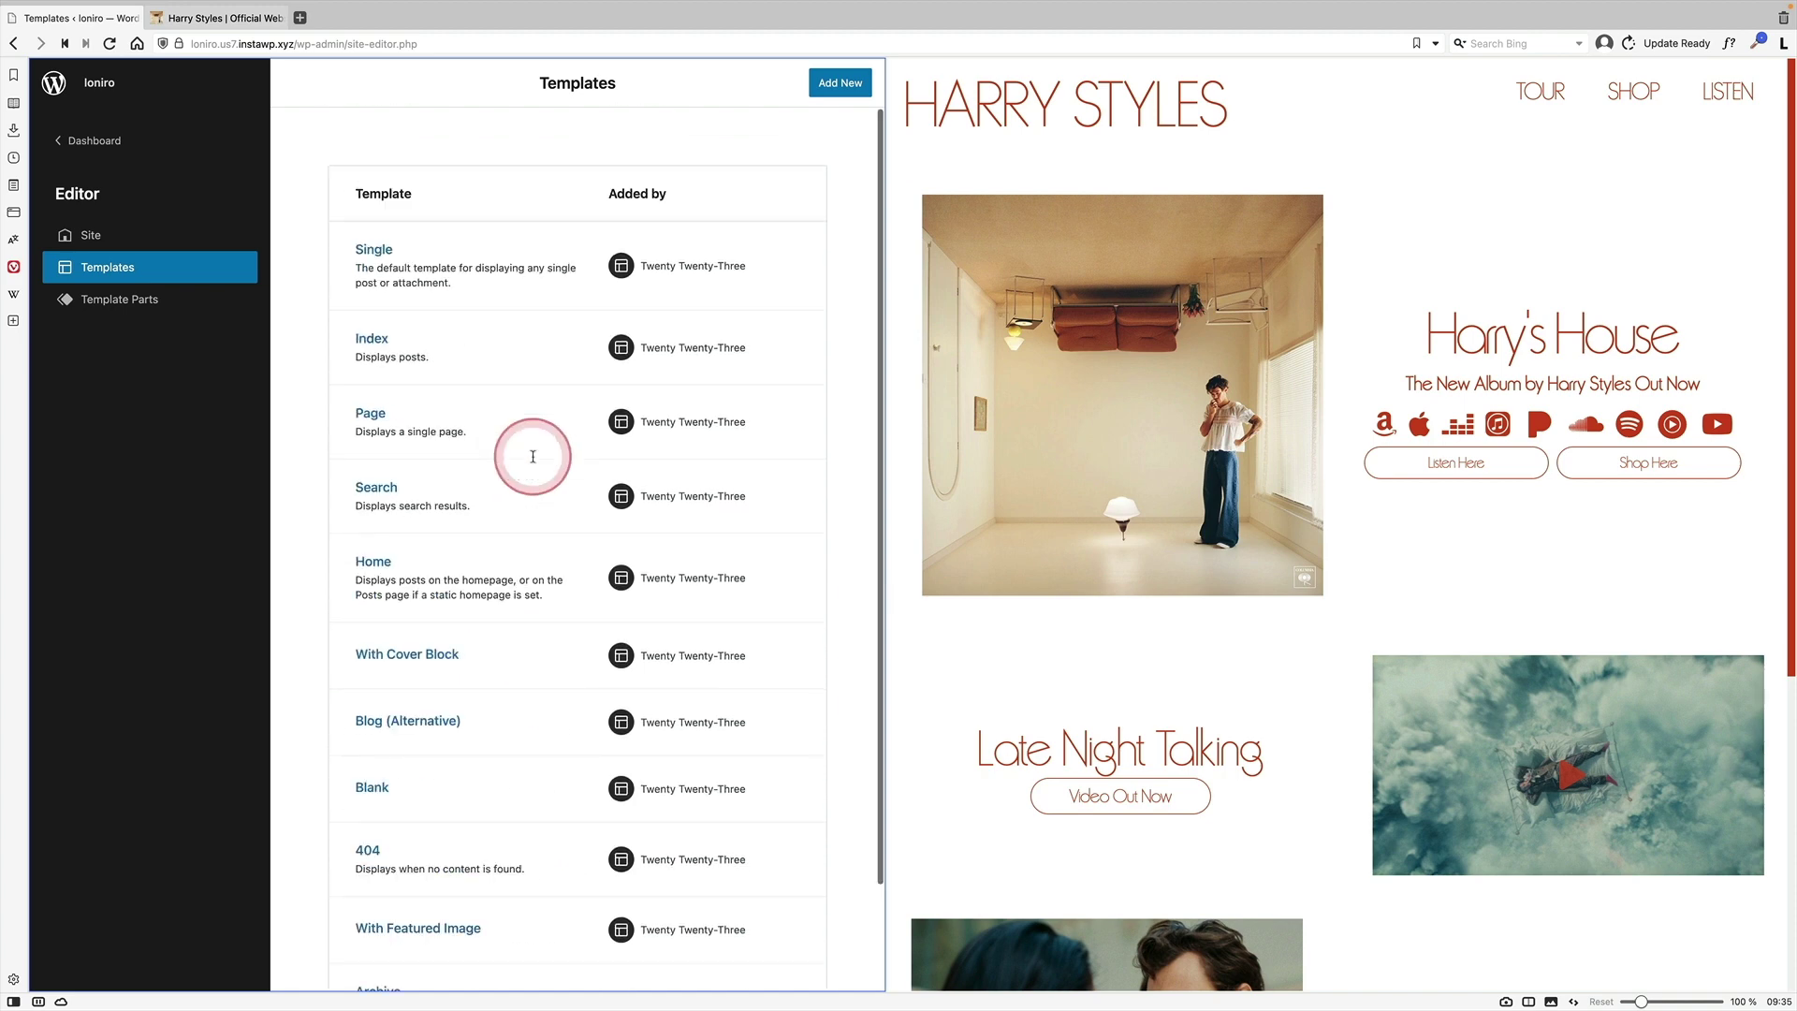
{"action": "scroll", "coordinate": [529, 505], "scroll_direction": "down", "scroll_amount": 2}
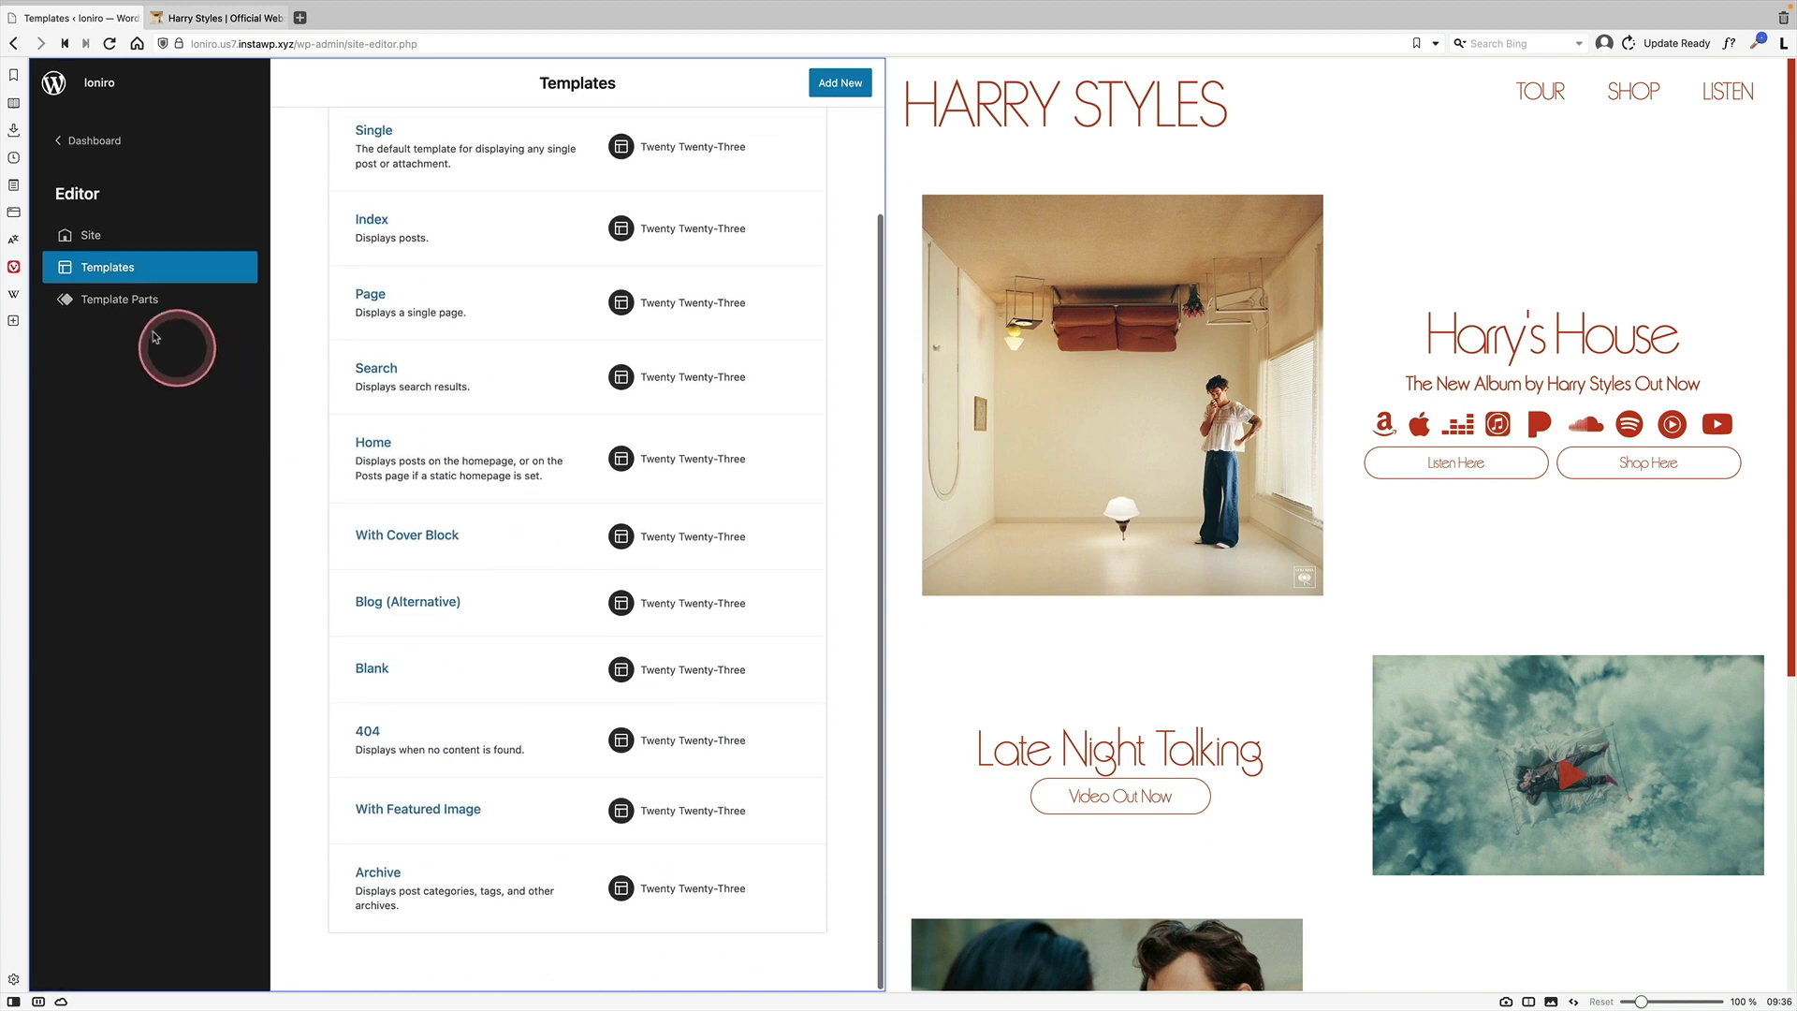
{"action": "left_click", "coordinate": [131, 305]}
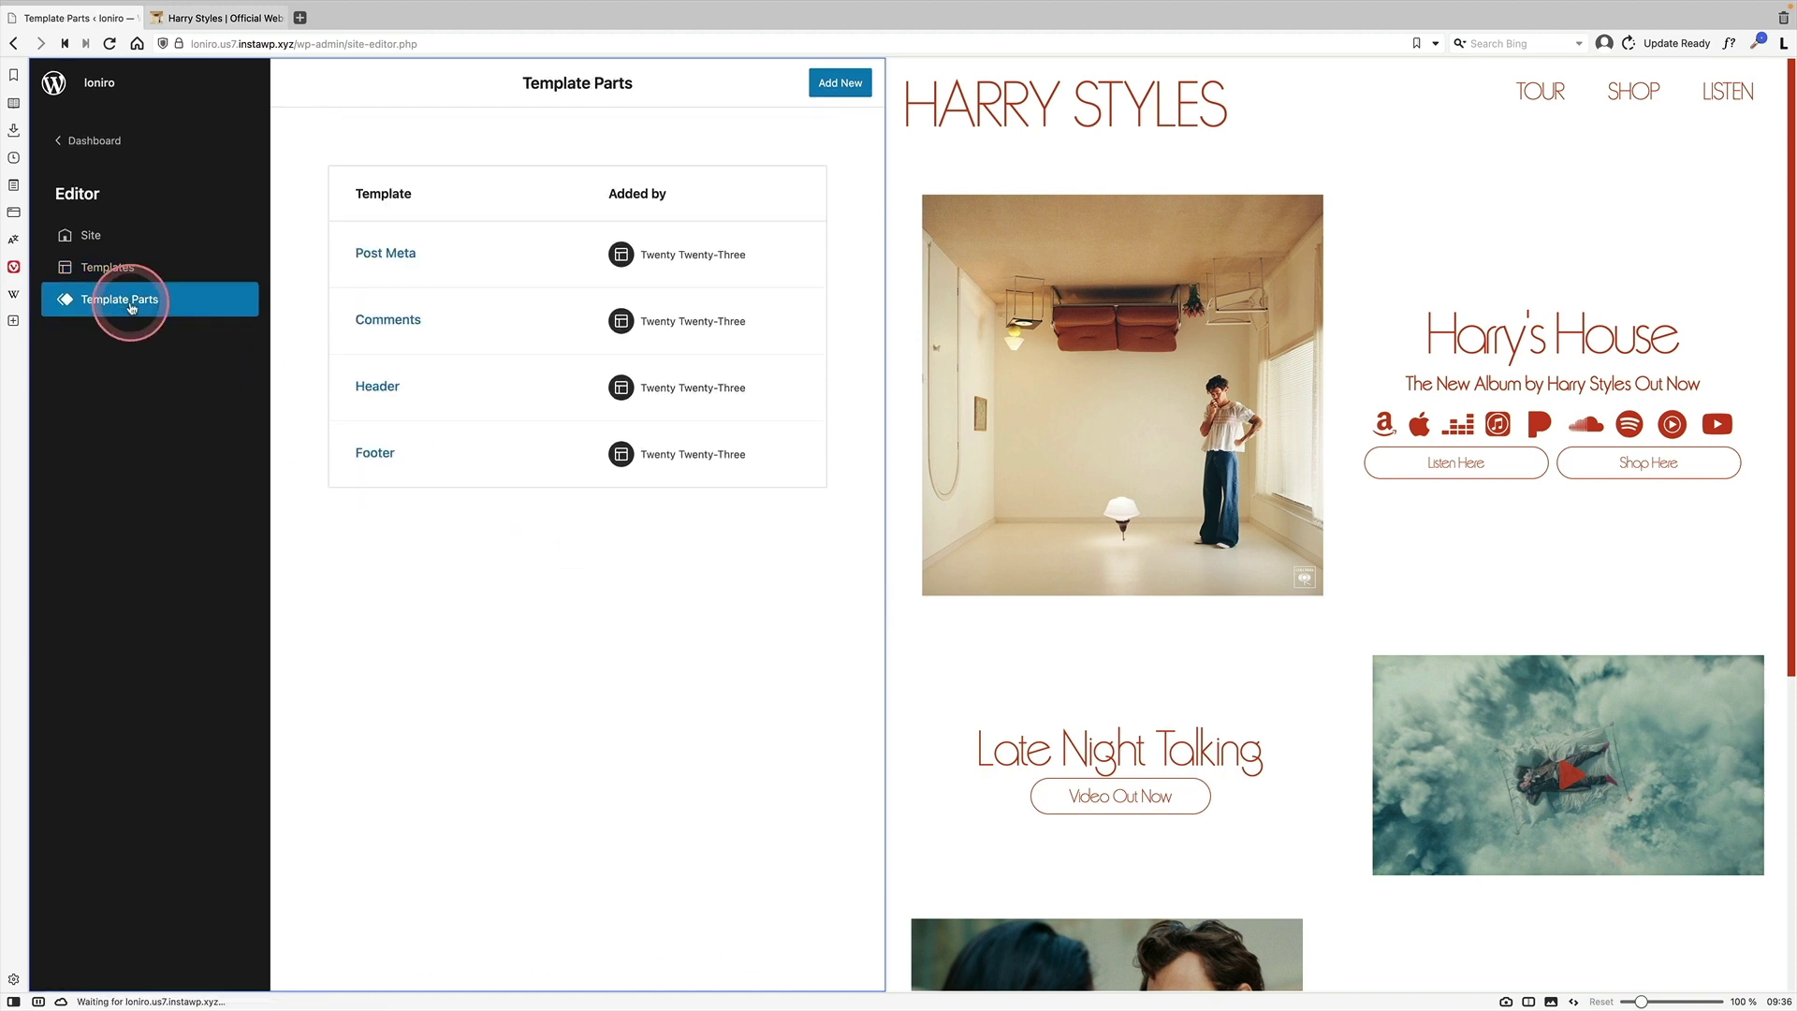
{"action": "left_click", "coordinate": [385, 396]}
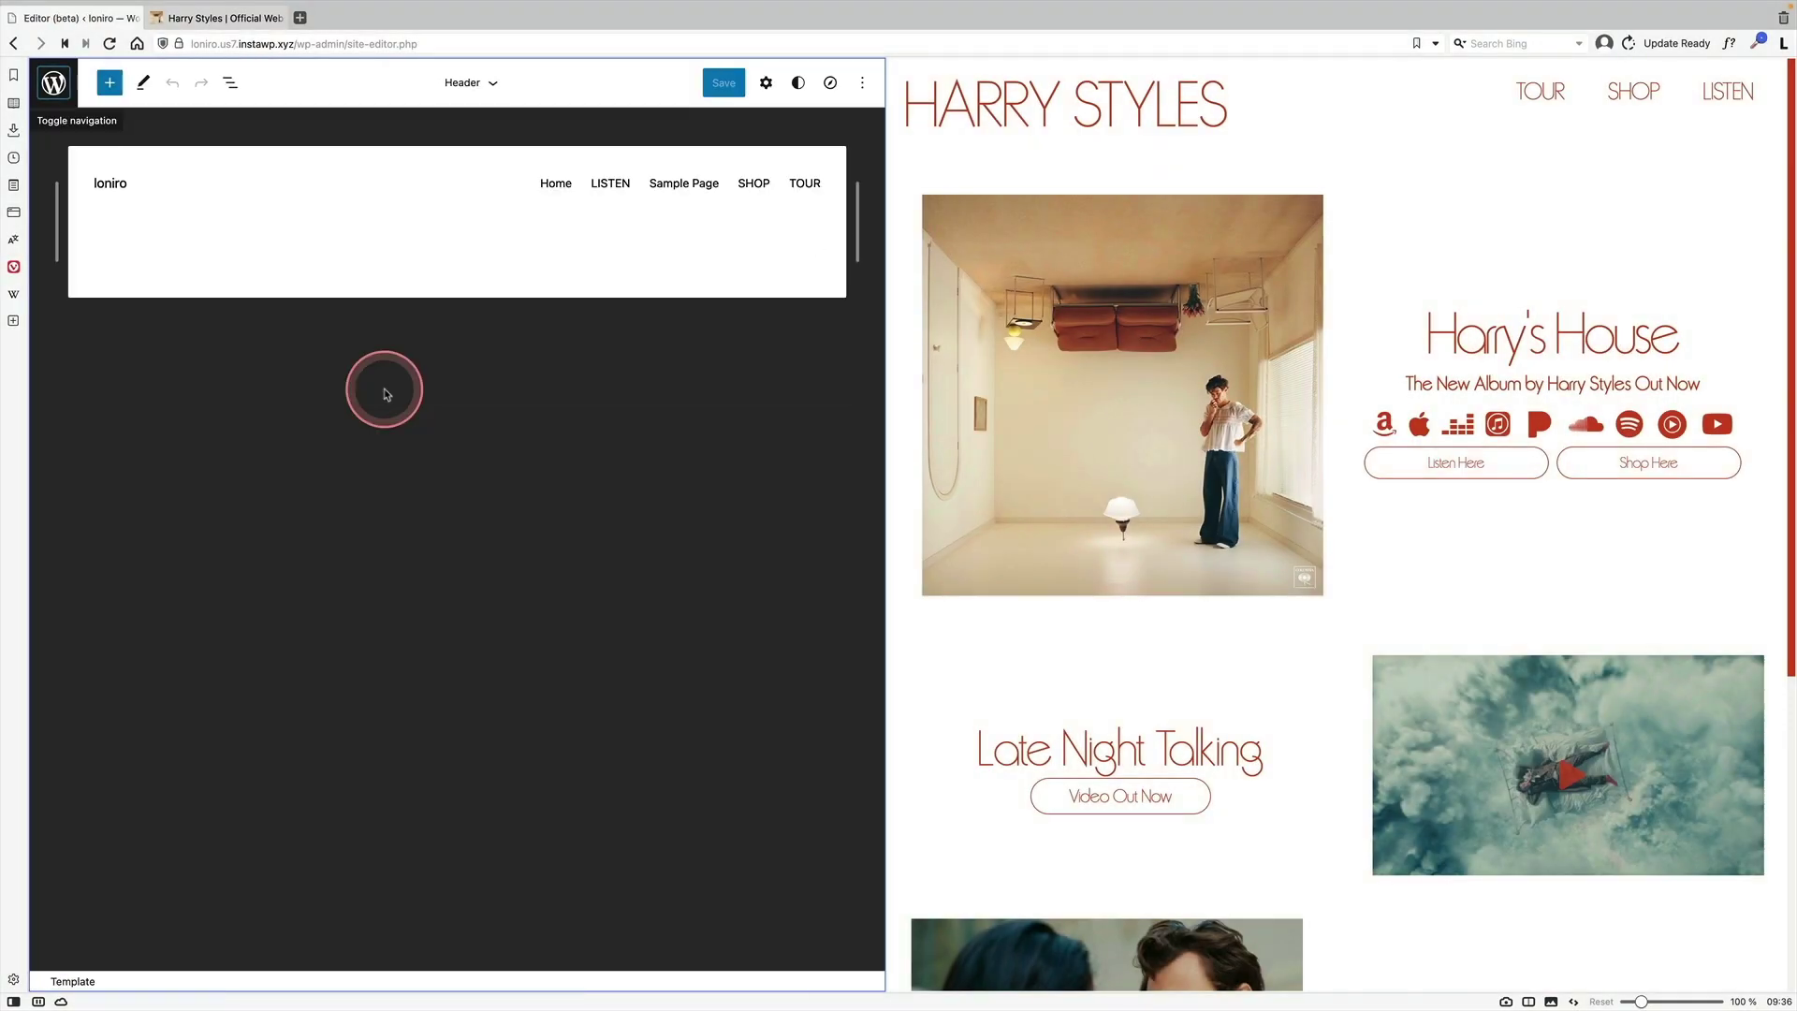
Show the header's block structure, expand the Group and Row blocks, and select the Navigation block
{"action": "left_click", "coordinate": [229, 90]}
{"action": "right_click", "coordinate": [230, 91]}
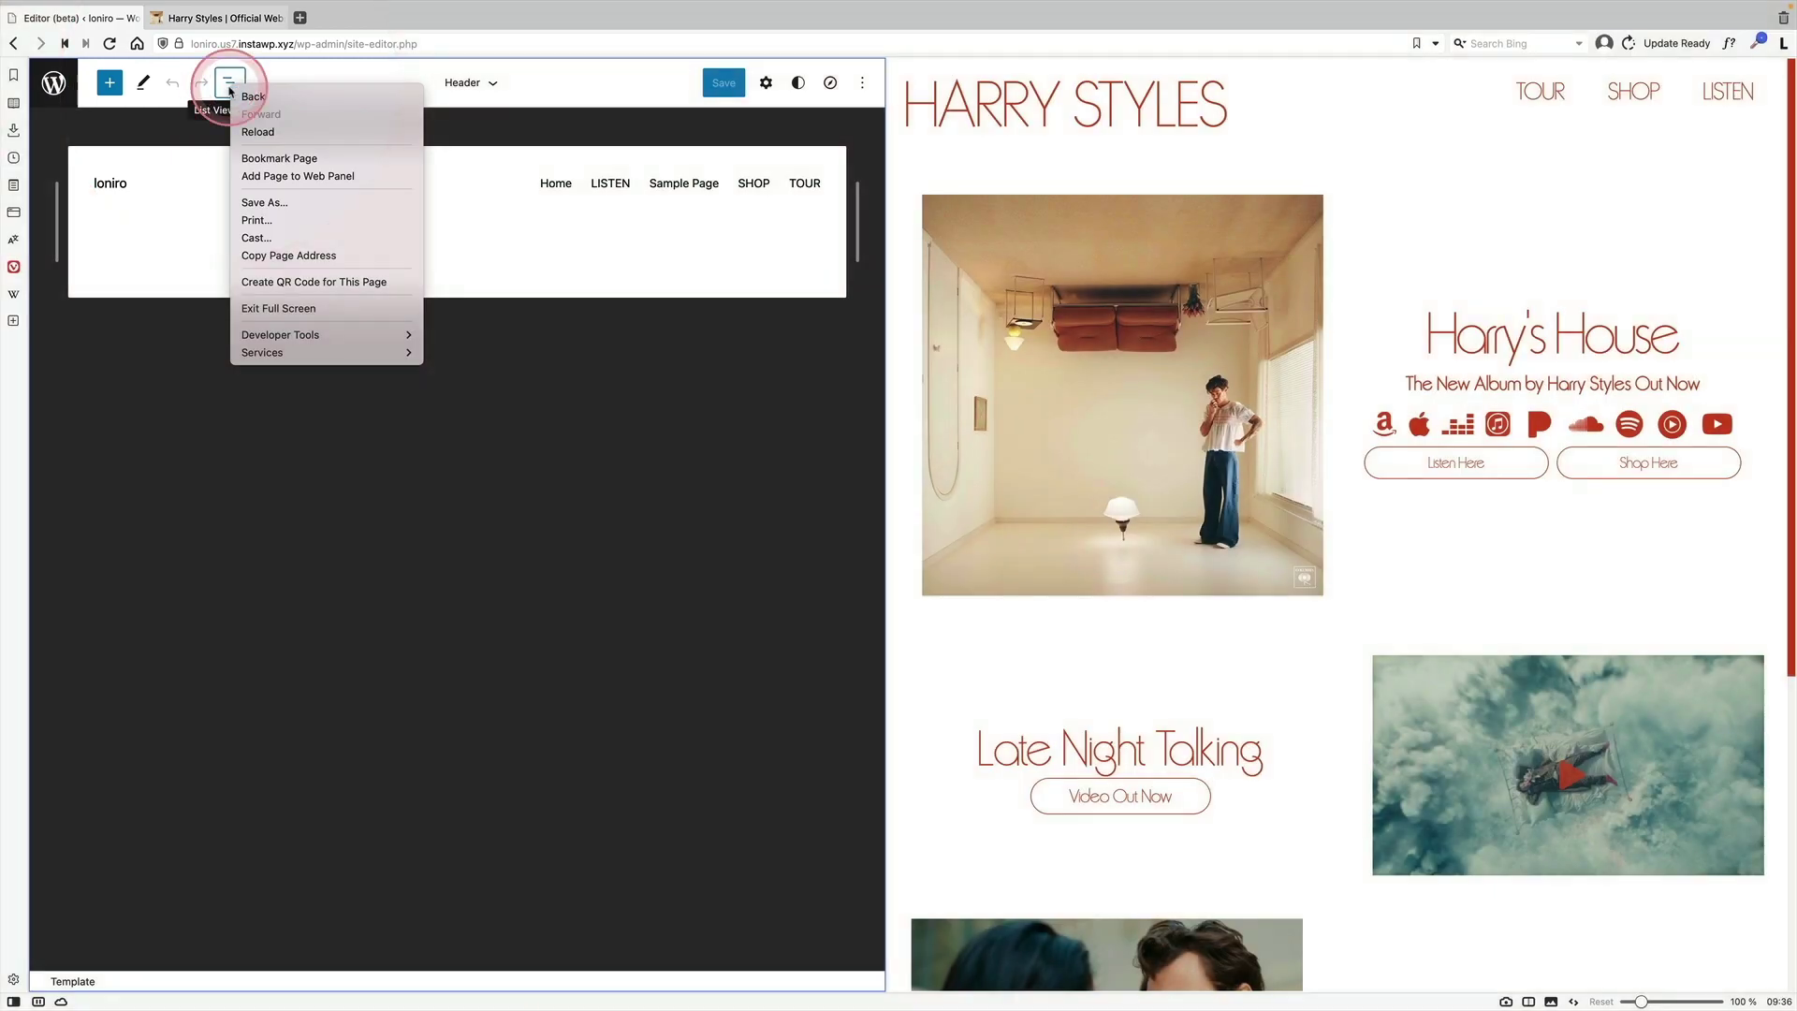
{"action": "key", "text": "Escape"}
{"action": "left_click", "coordinate": [229, 90]}
{"action": "left_click", "coordinate": [89, 164]}
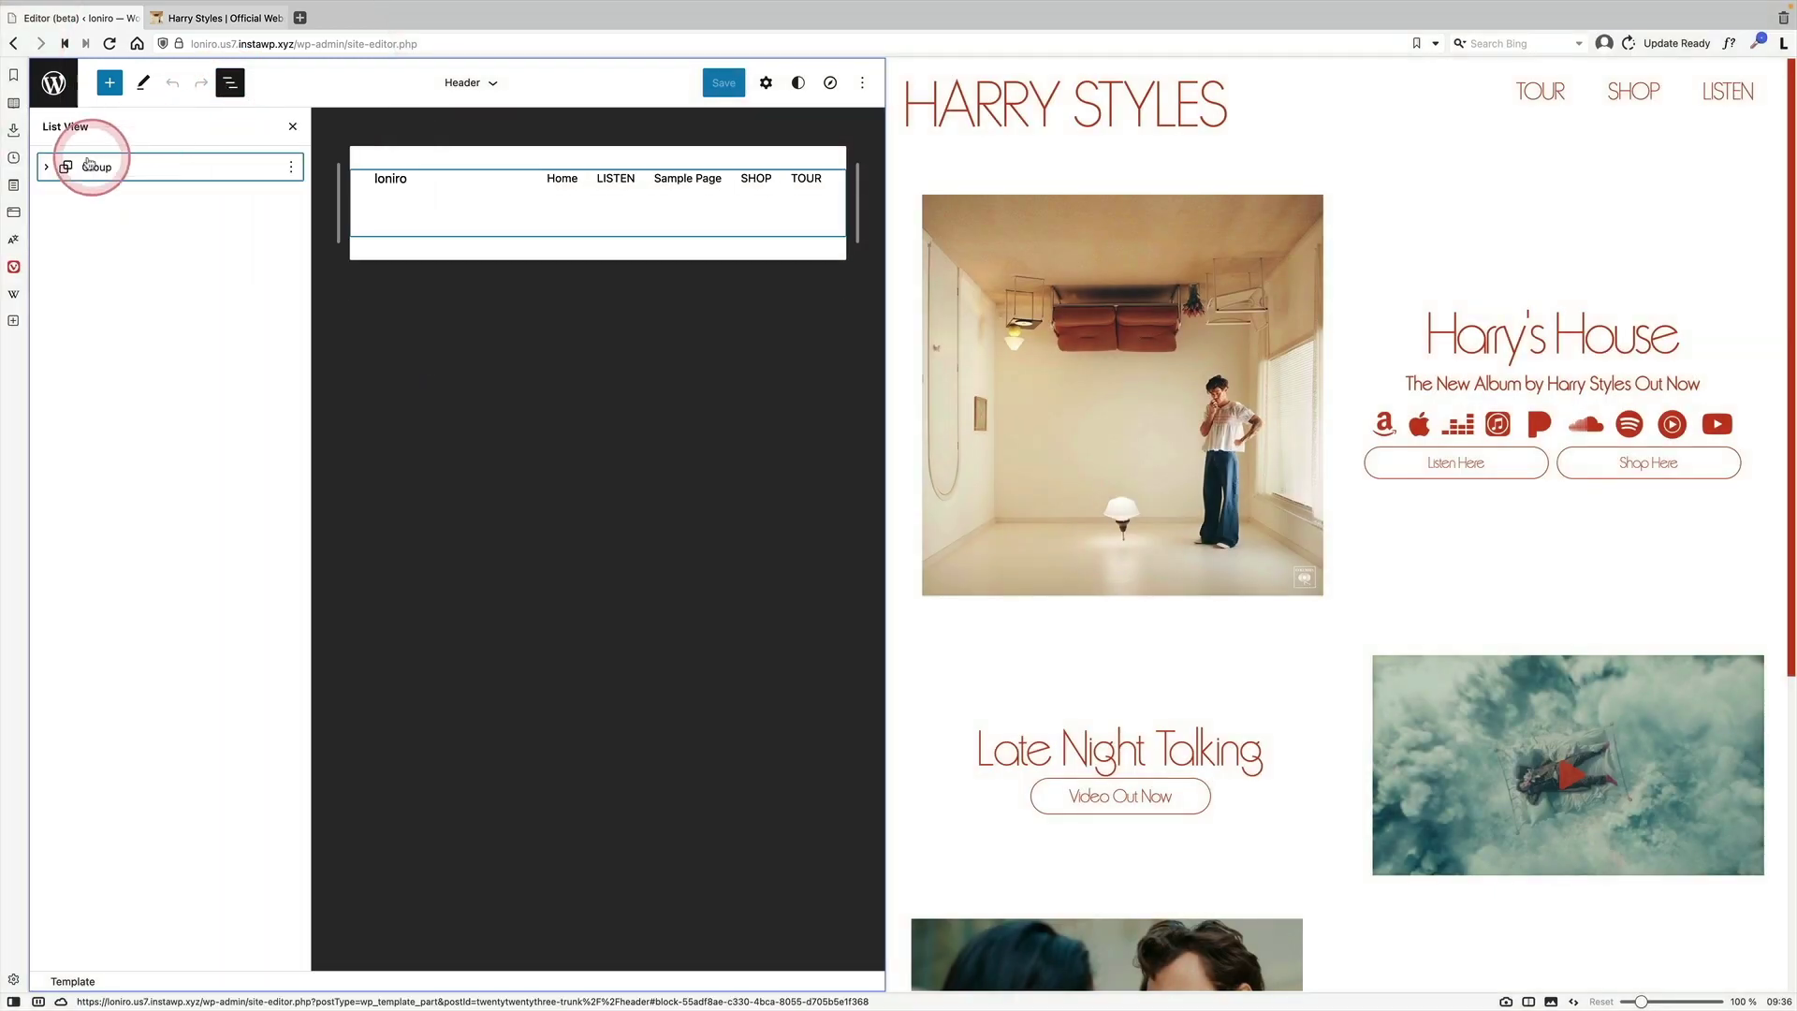
{"action": "left_click", "coordinate": [52, 168]}
{"action": "left_click", "coordinate": [65, 195]}
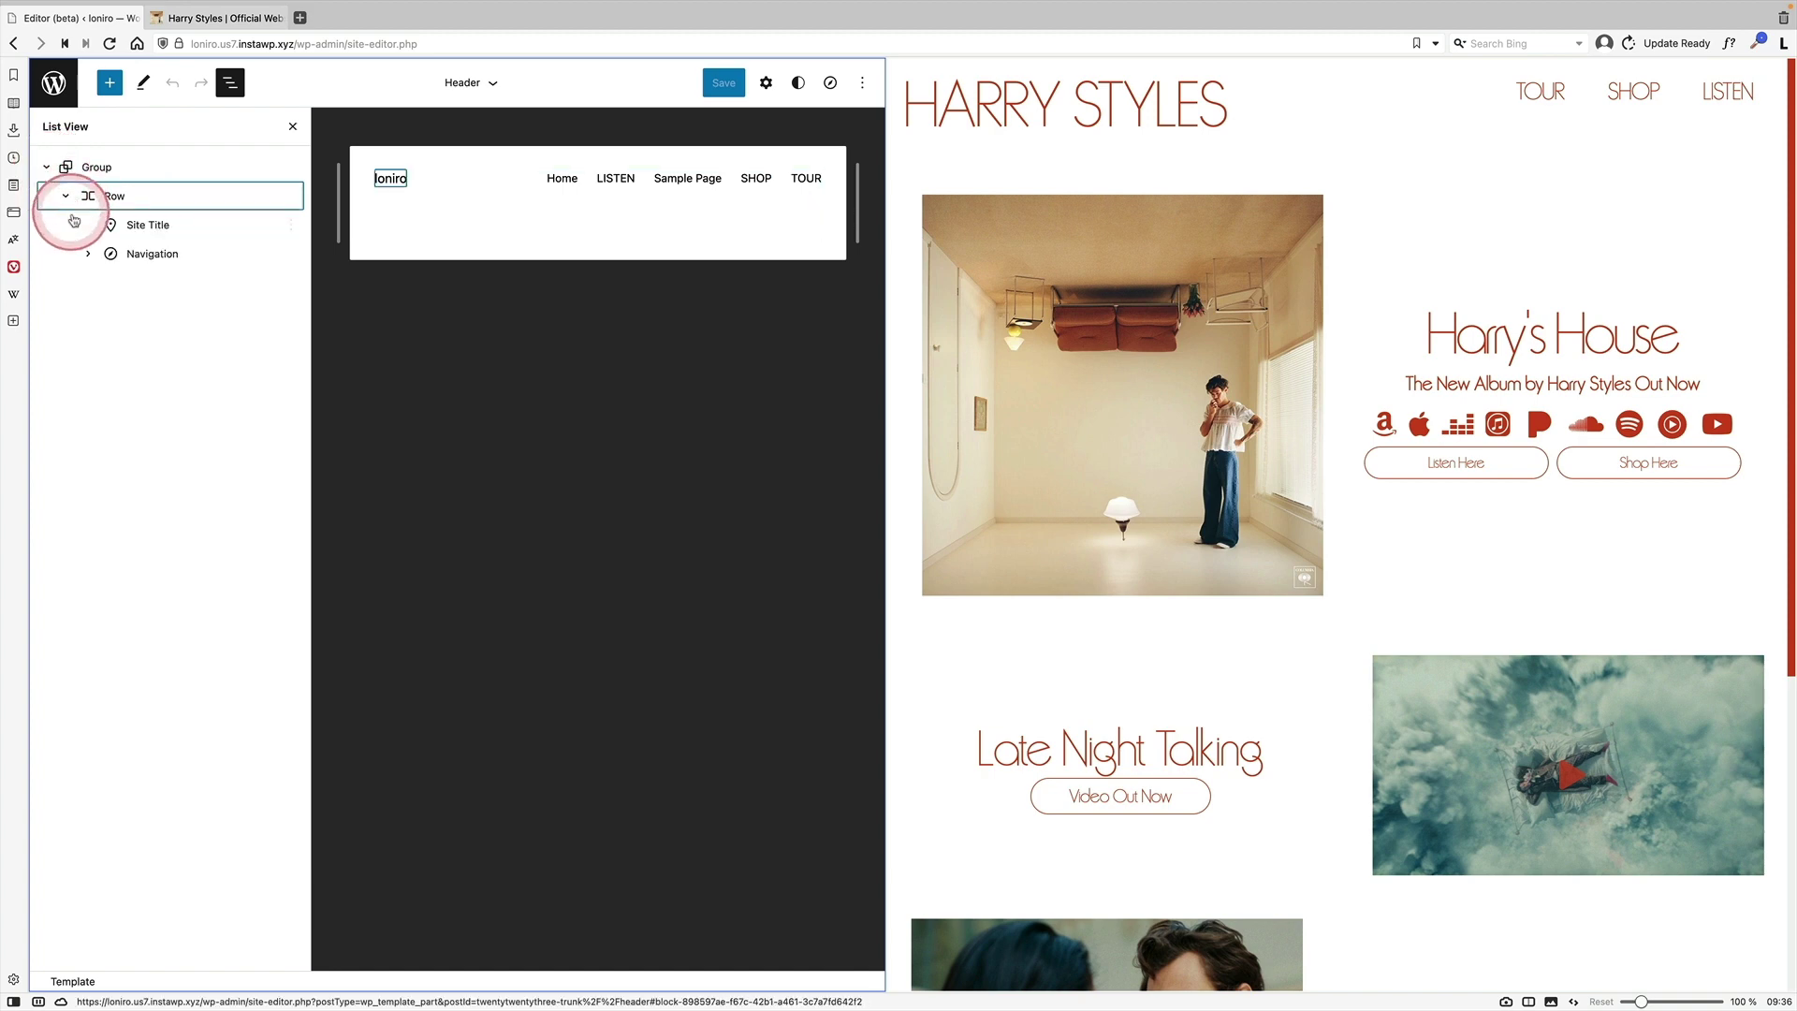
{"action": "left_click", "coordinate": [149, 253]}
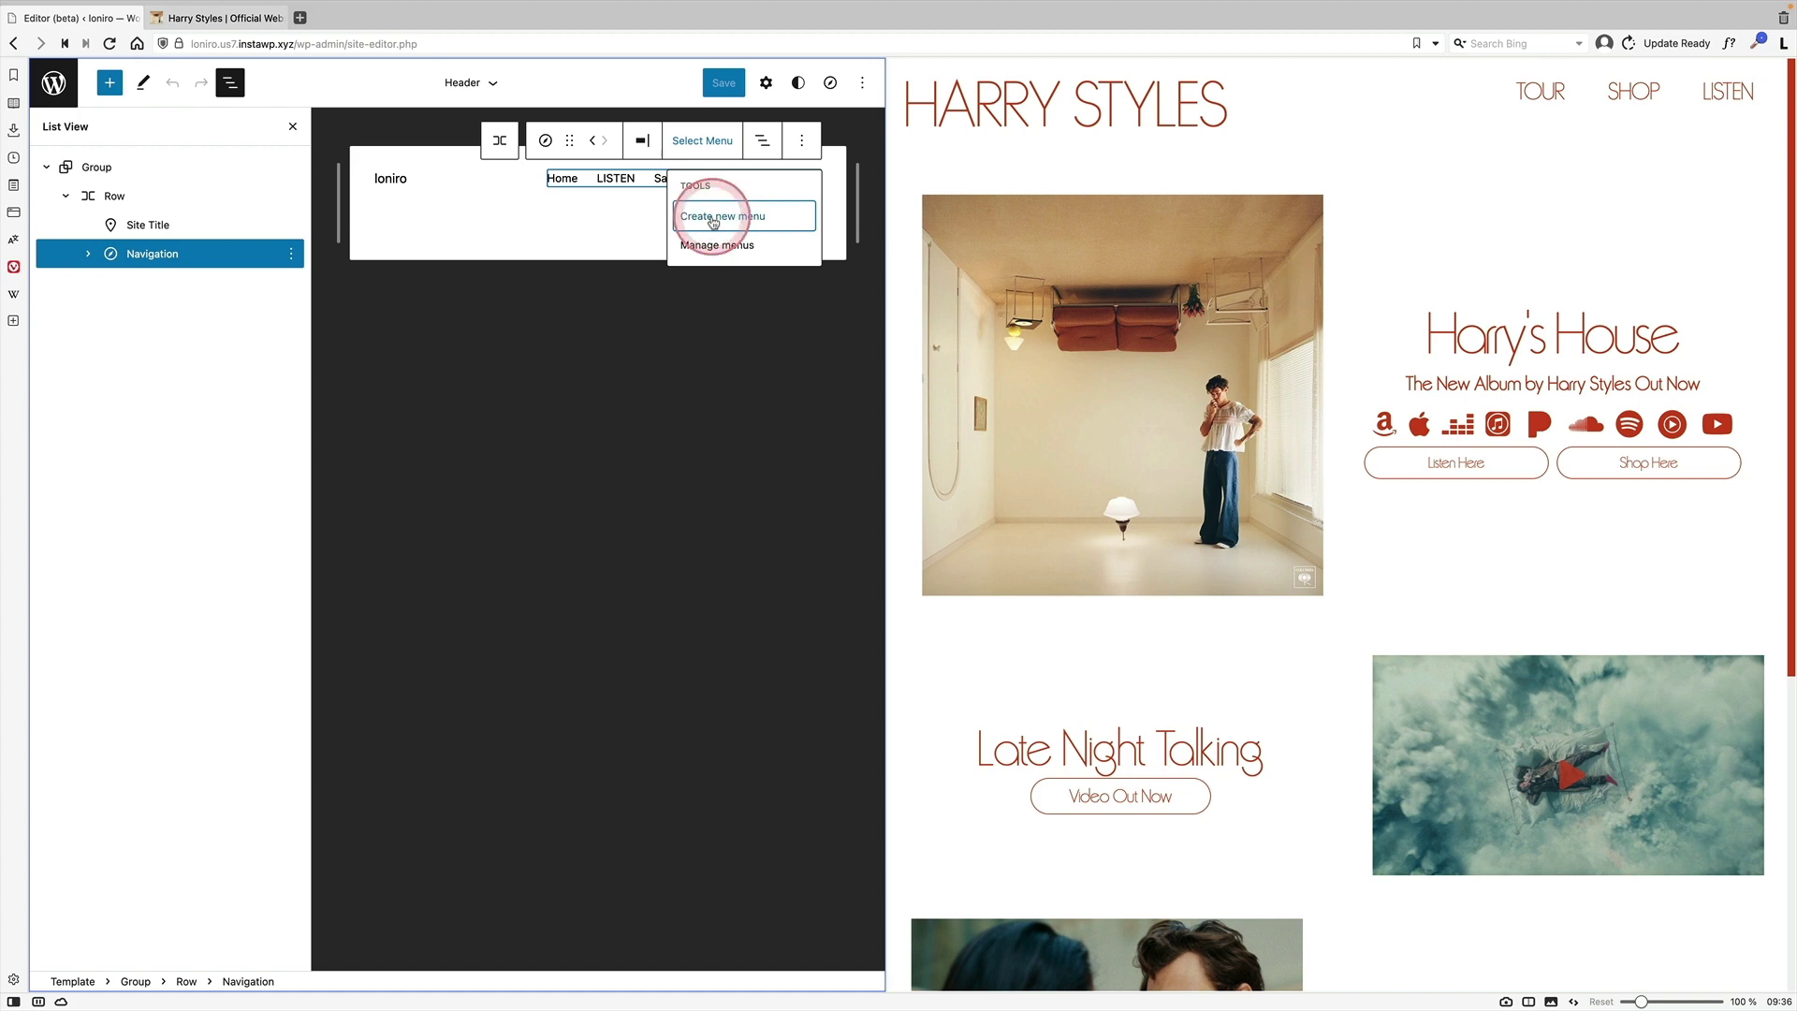
Create a new menu in the header's Navigation block and add the TOUR page as its first link
{"action": "left_click", "coordinate": [714, 221]}
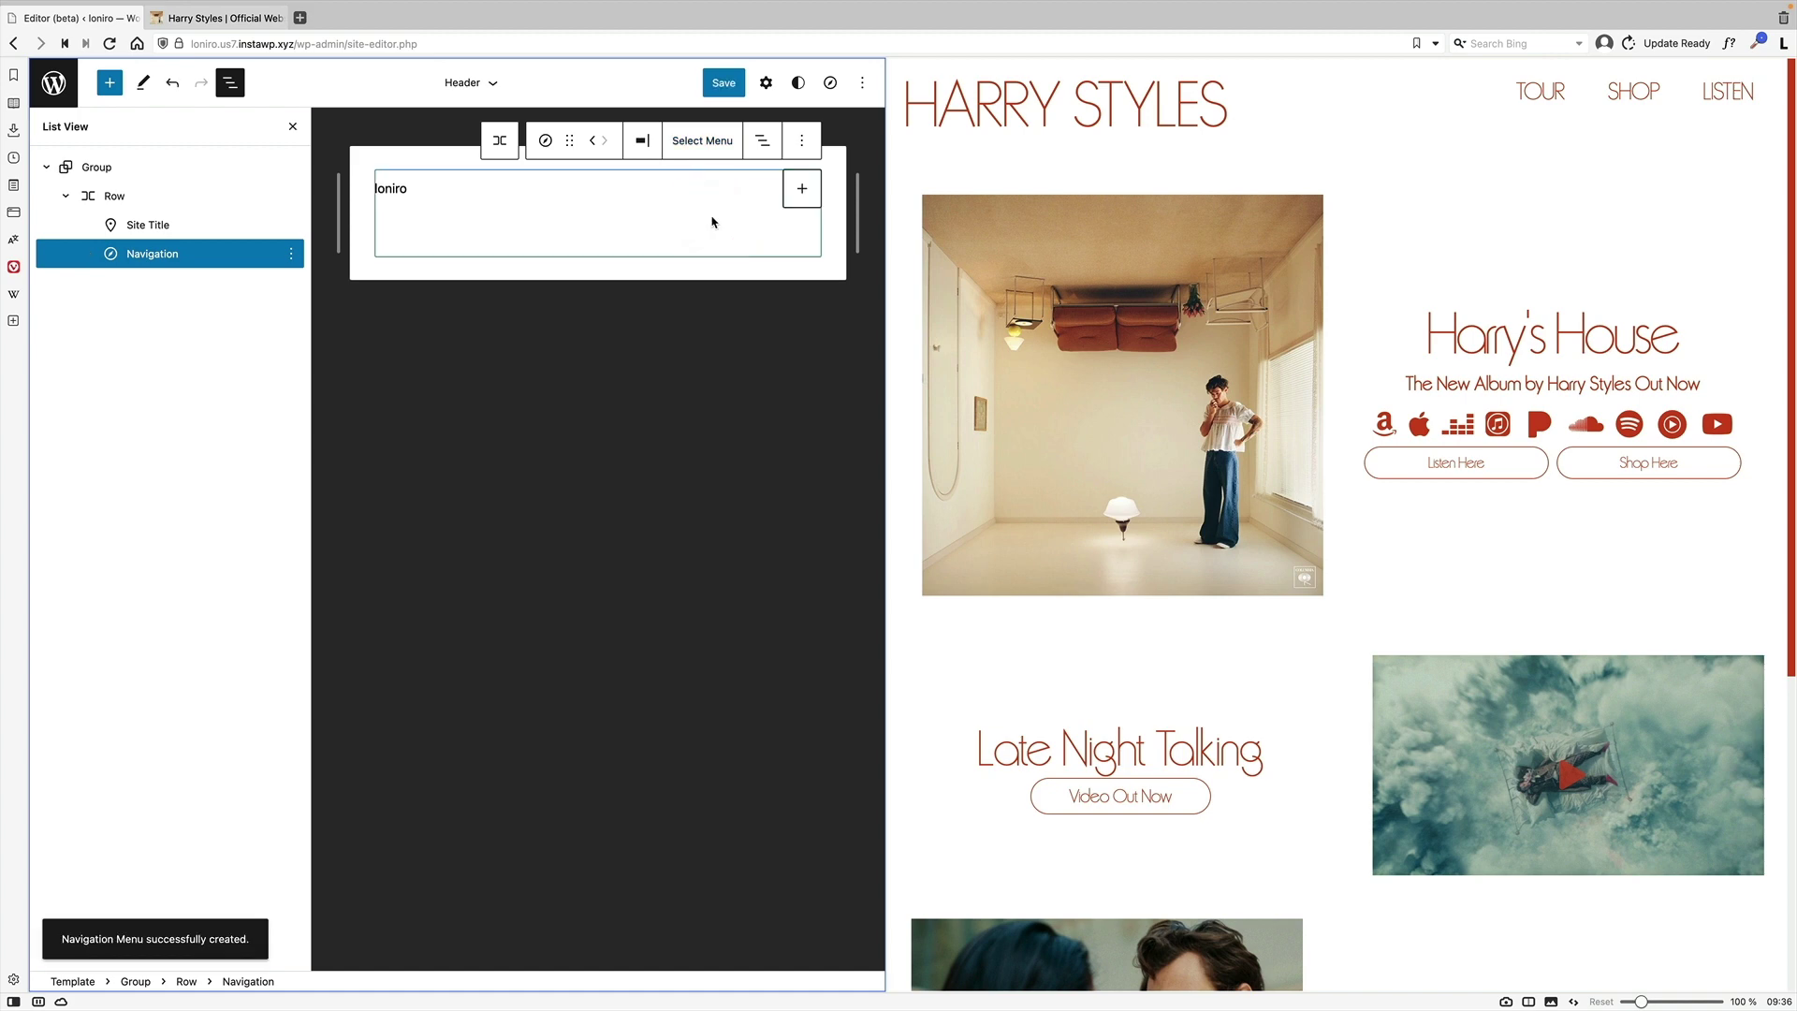
{"action": "left_click", "coordinate": [802, 191]}
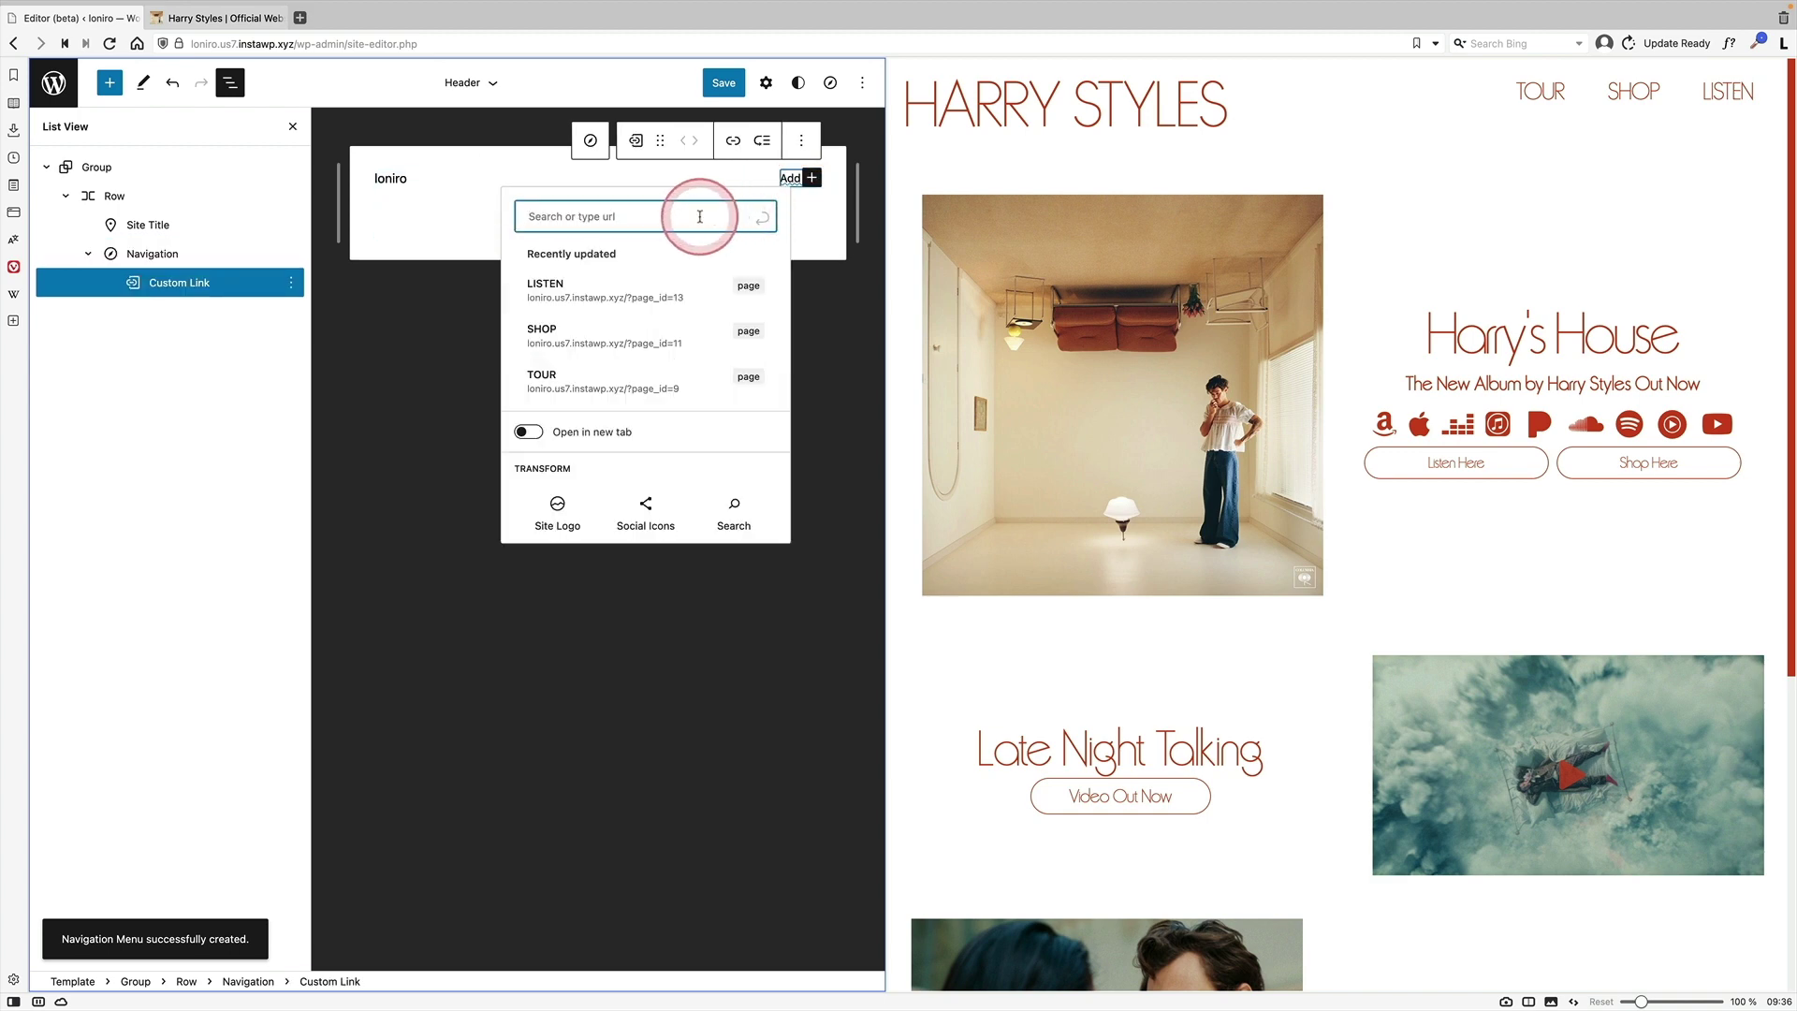
{"action": "type", "text": "tou"}
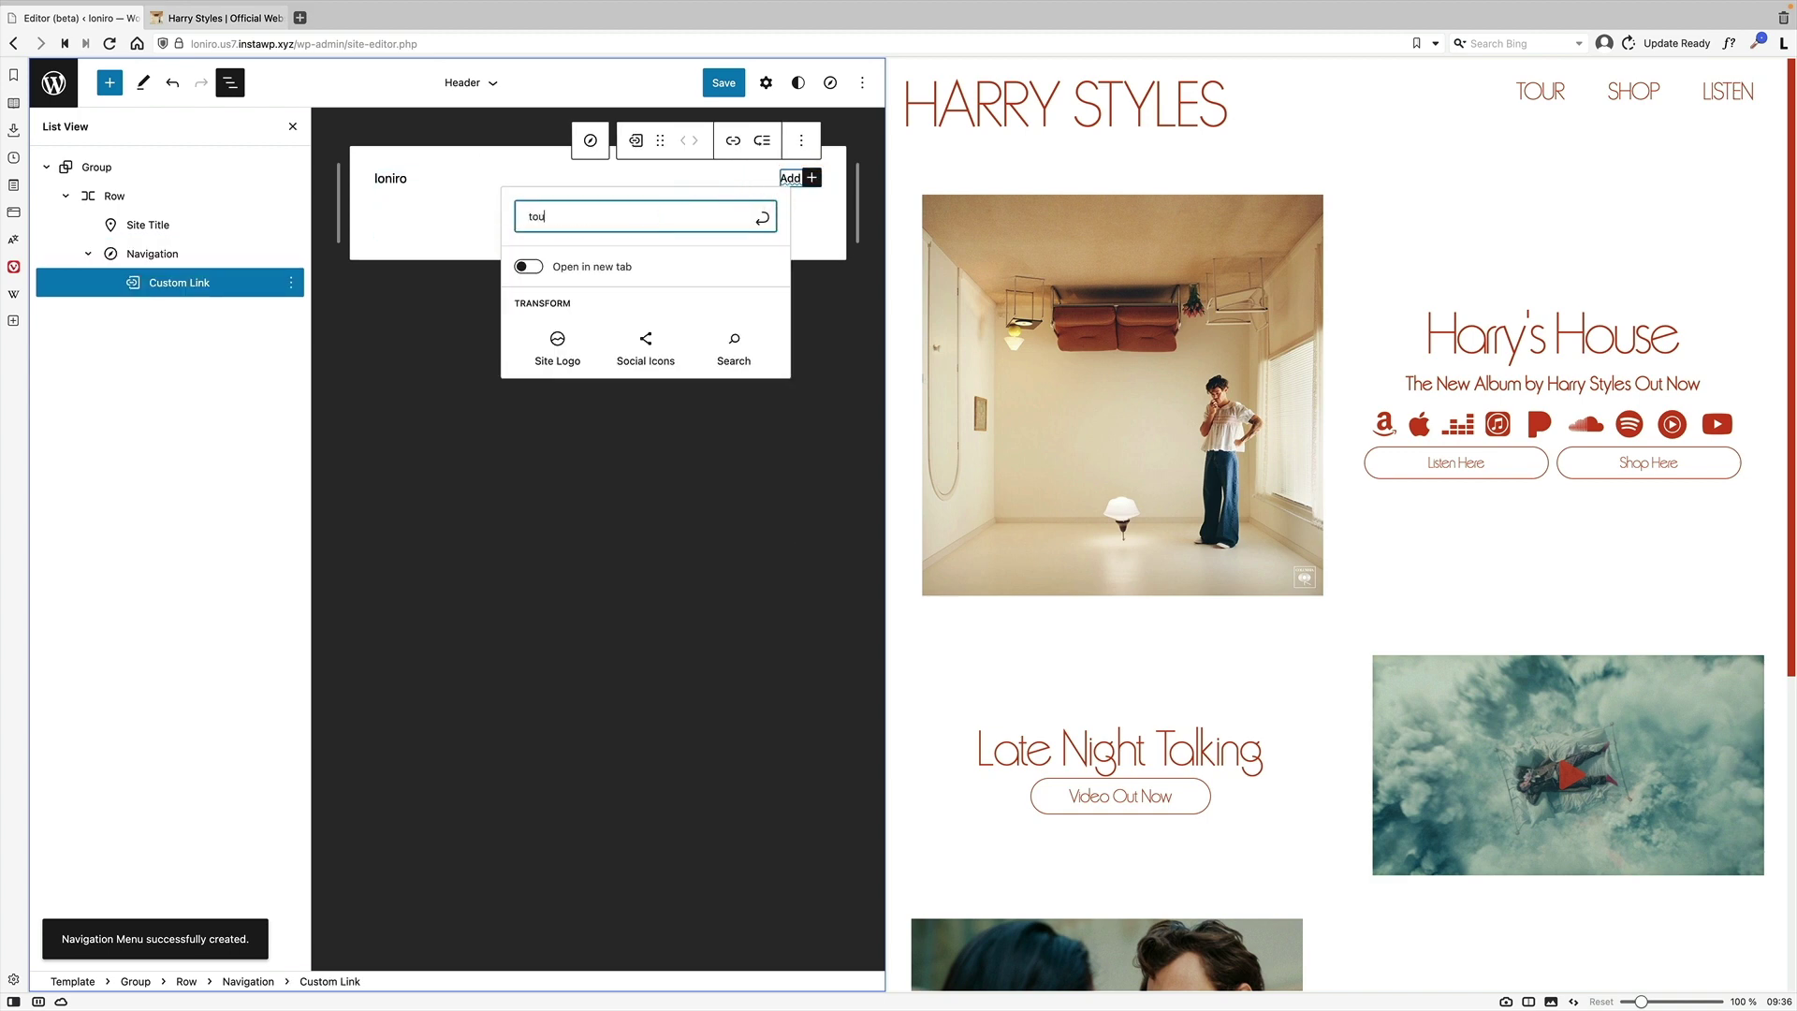
{"action": "type", "text": "r"}
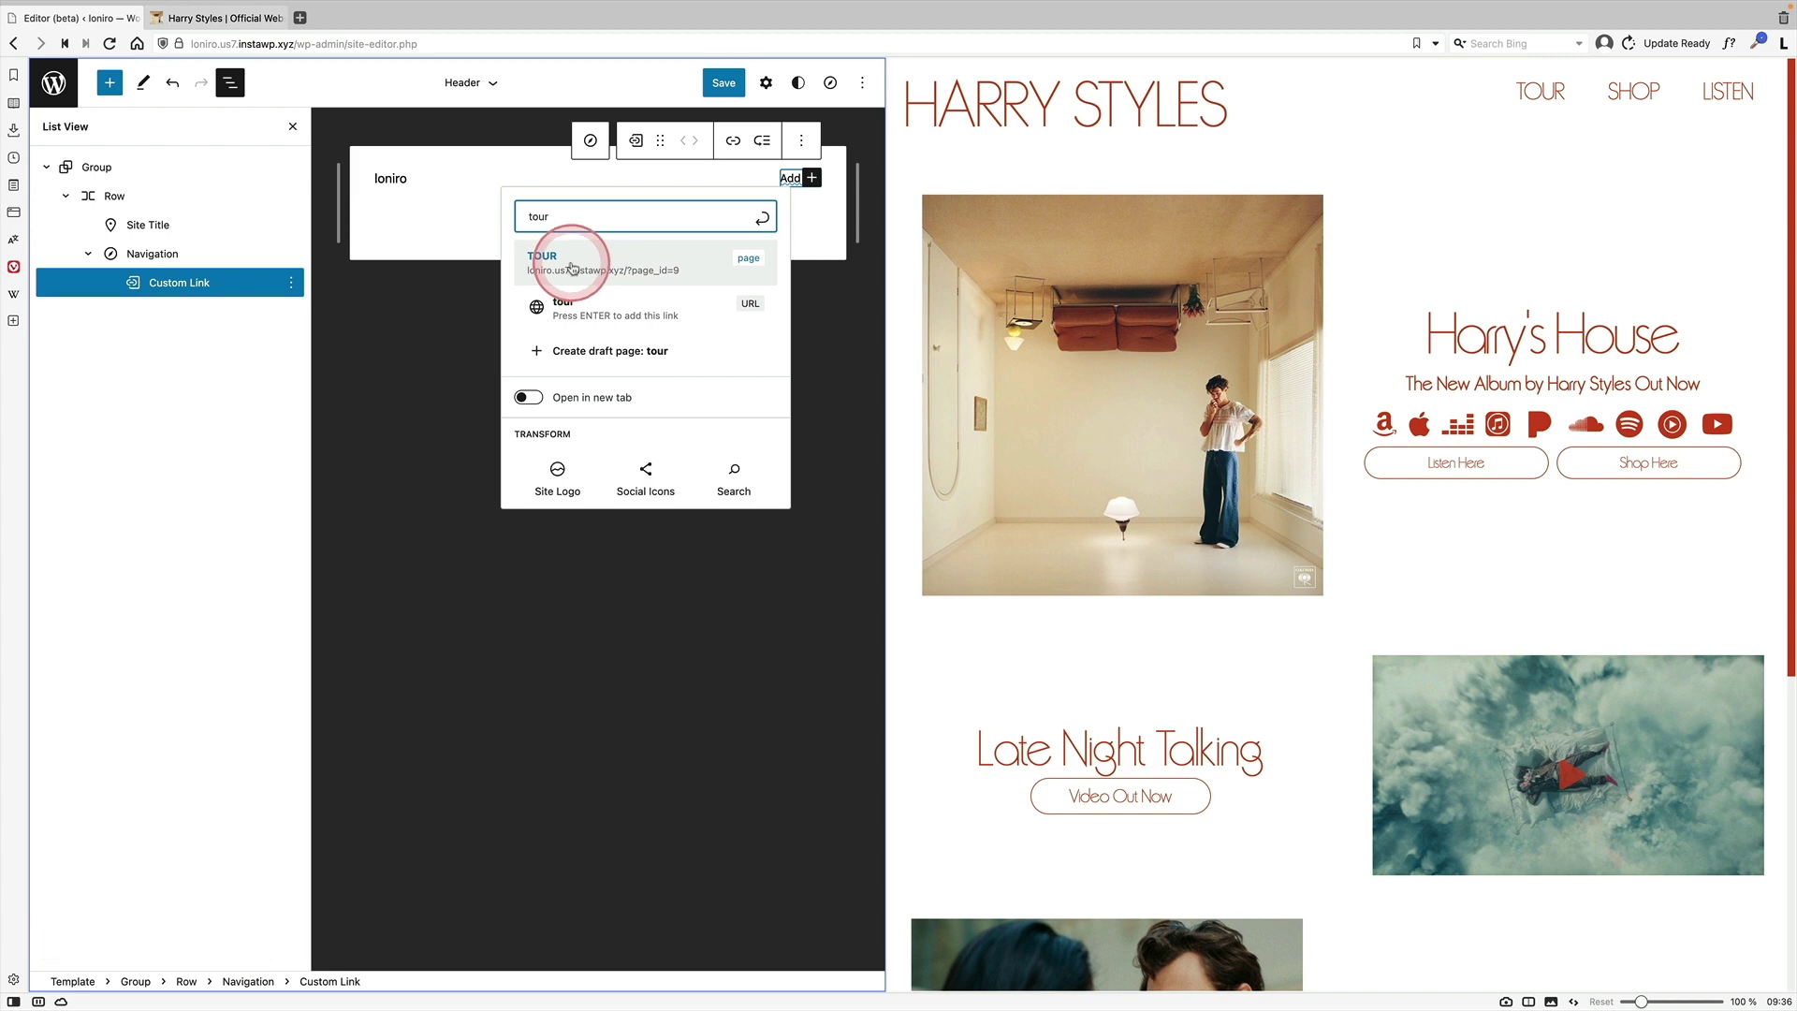
{"action": "left_click", "coordinate": [573, 268]}
Add the SHOP and LISTEN pages to the navigation menu and save the Header template part and Navigation
{"action": "left_click", "coordinate": [811, 185]}
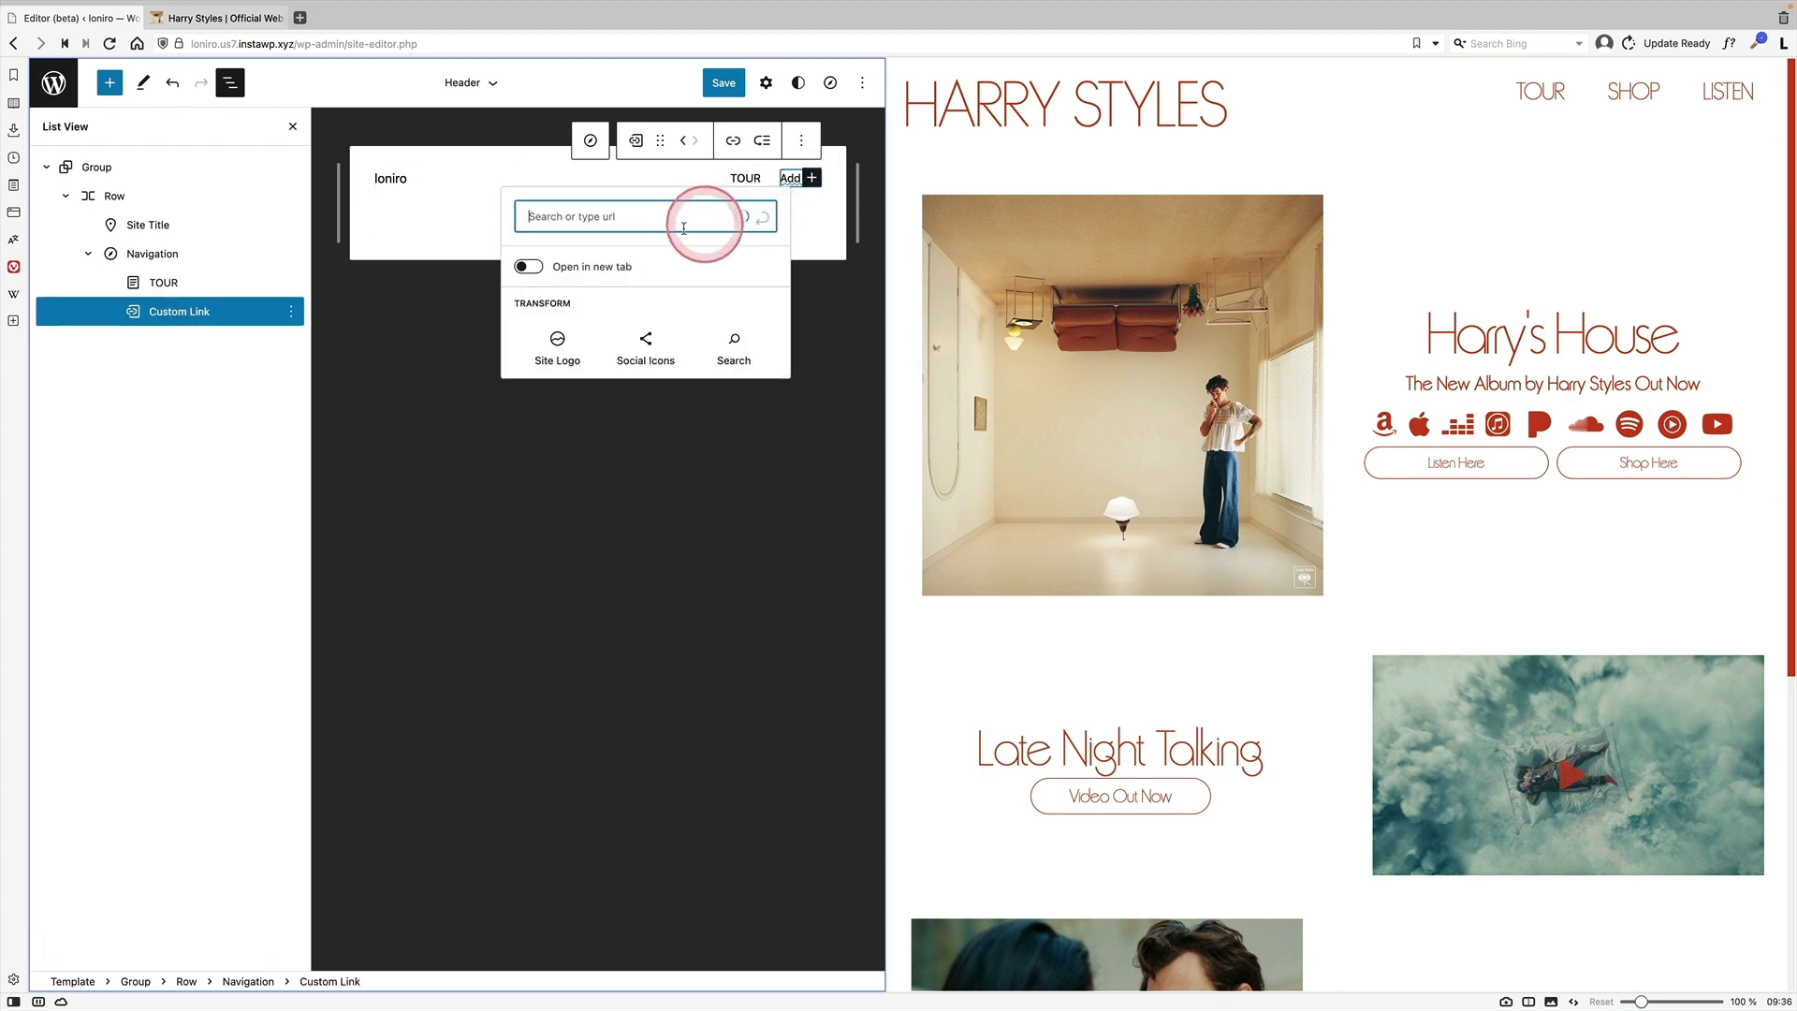
{"action": "type", "text": "shop"}
{"action": "left_click", "coordinate": [622, 253]}
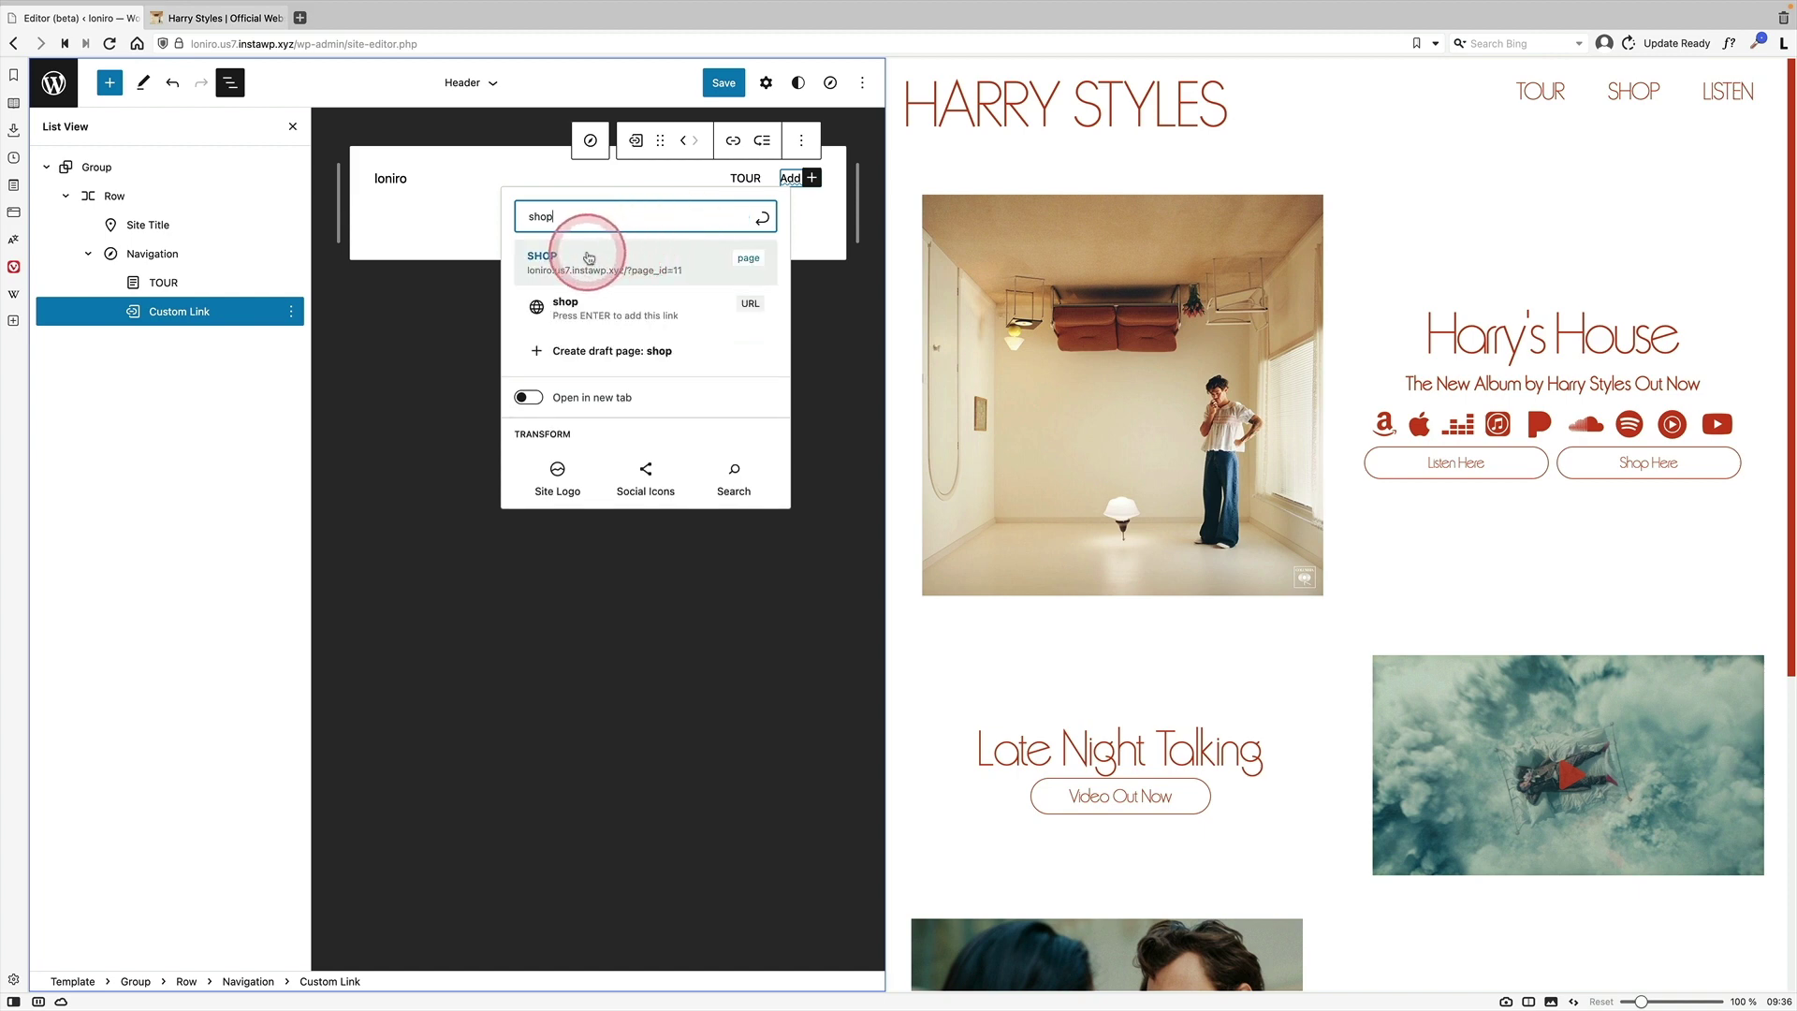
{"action": "left_click", "coordinate": [811, 178]}
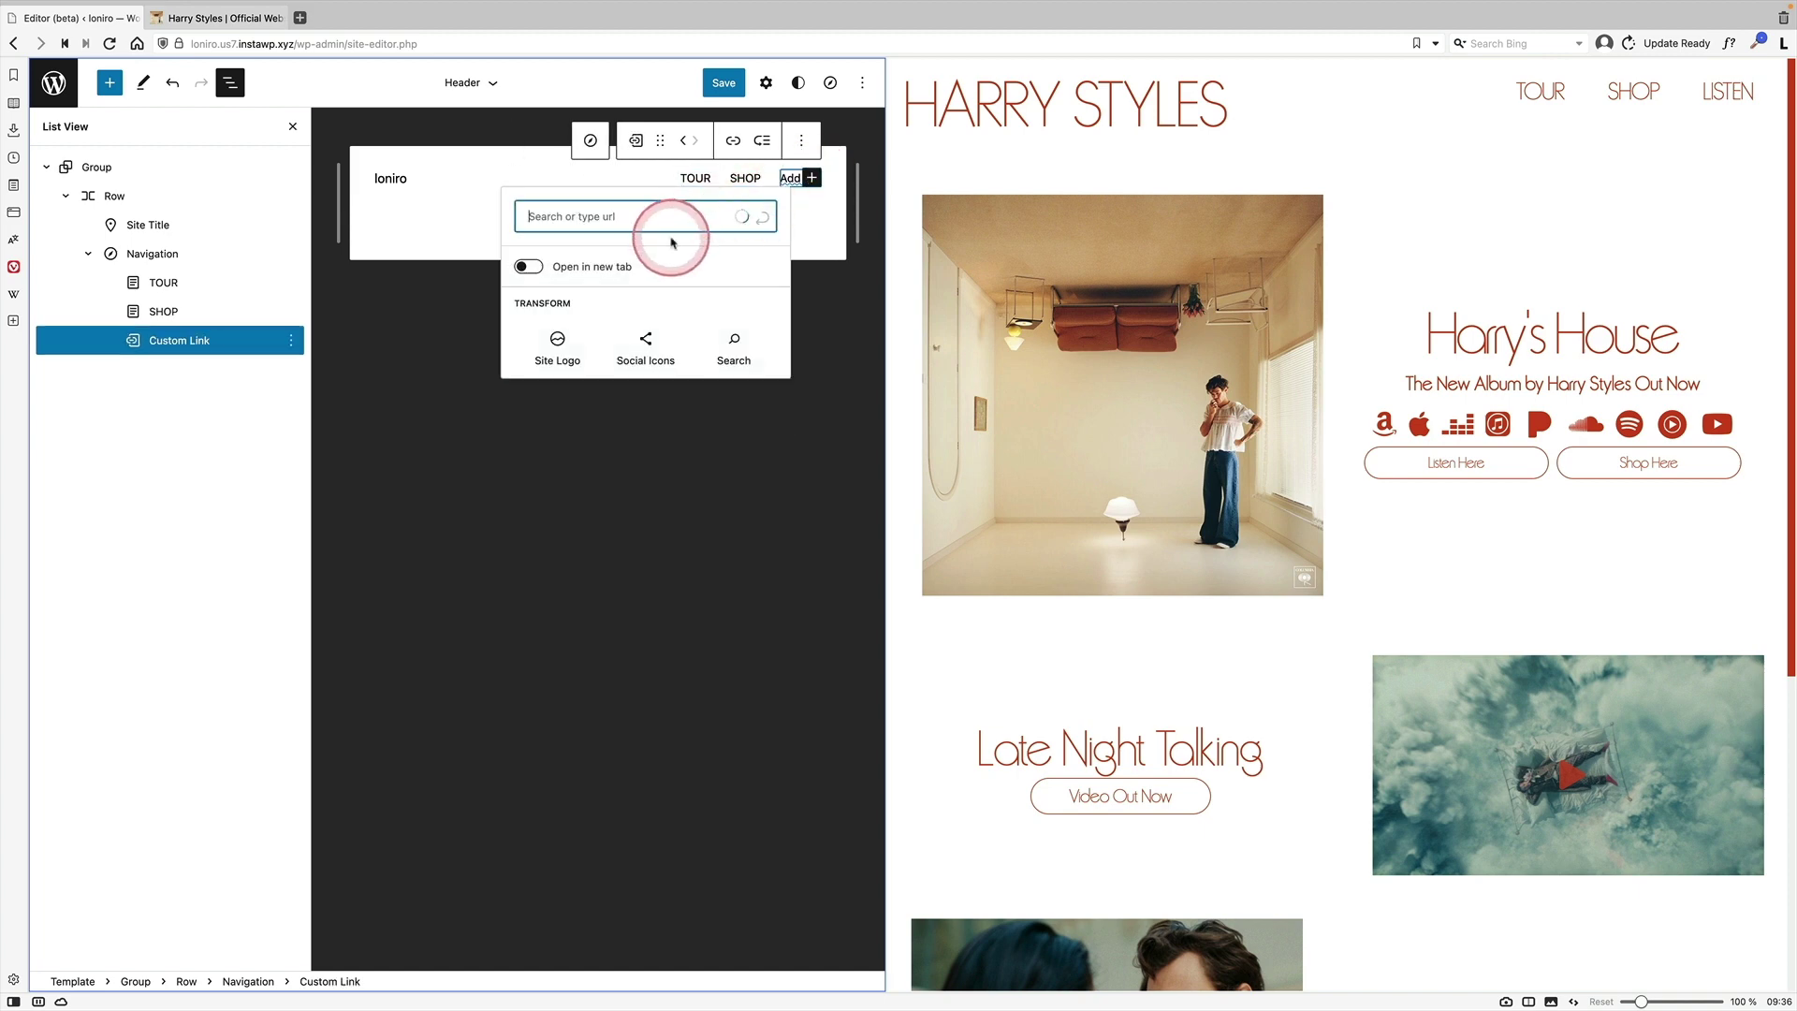
{"action": "type", "text": "listen"}
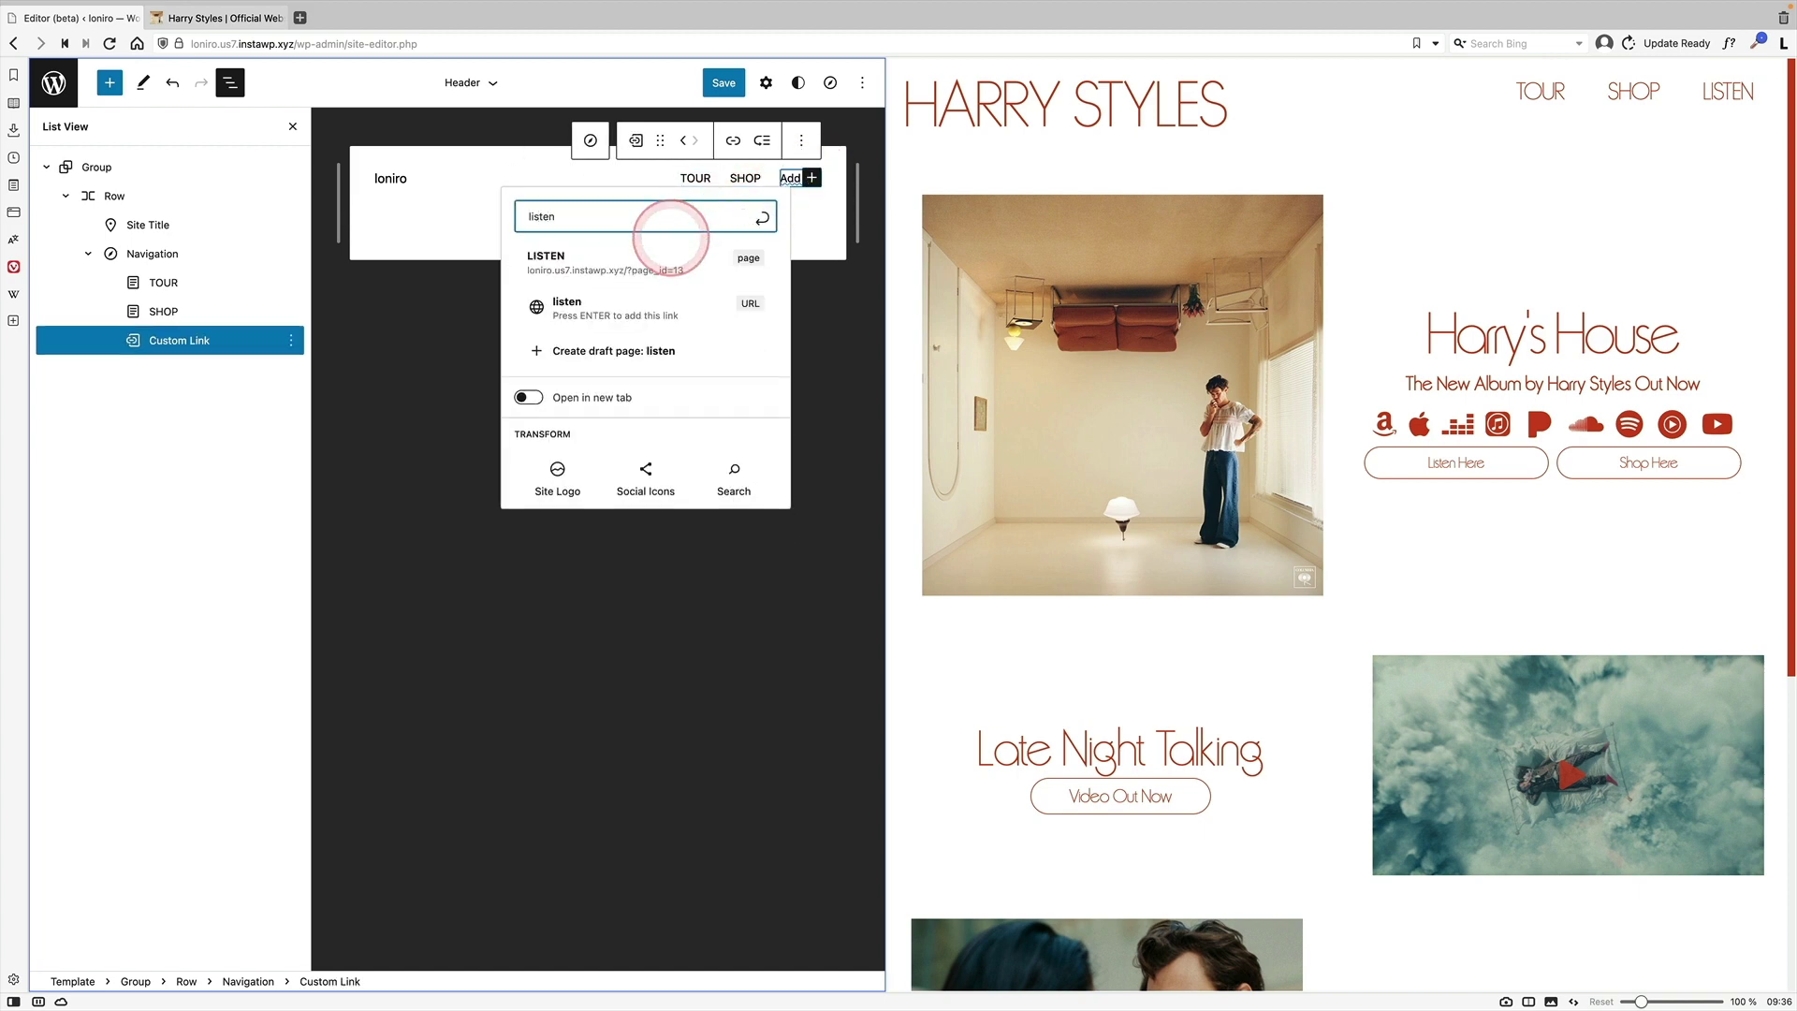
{"action": "left_click", "coordinate": [596, 253]}
{"action": "left_click", "coordinate": [727, 90]}
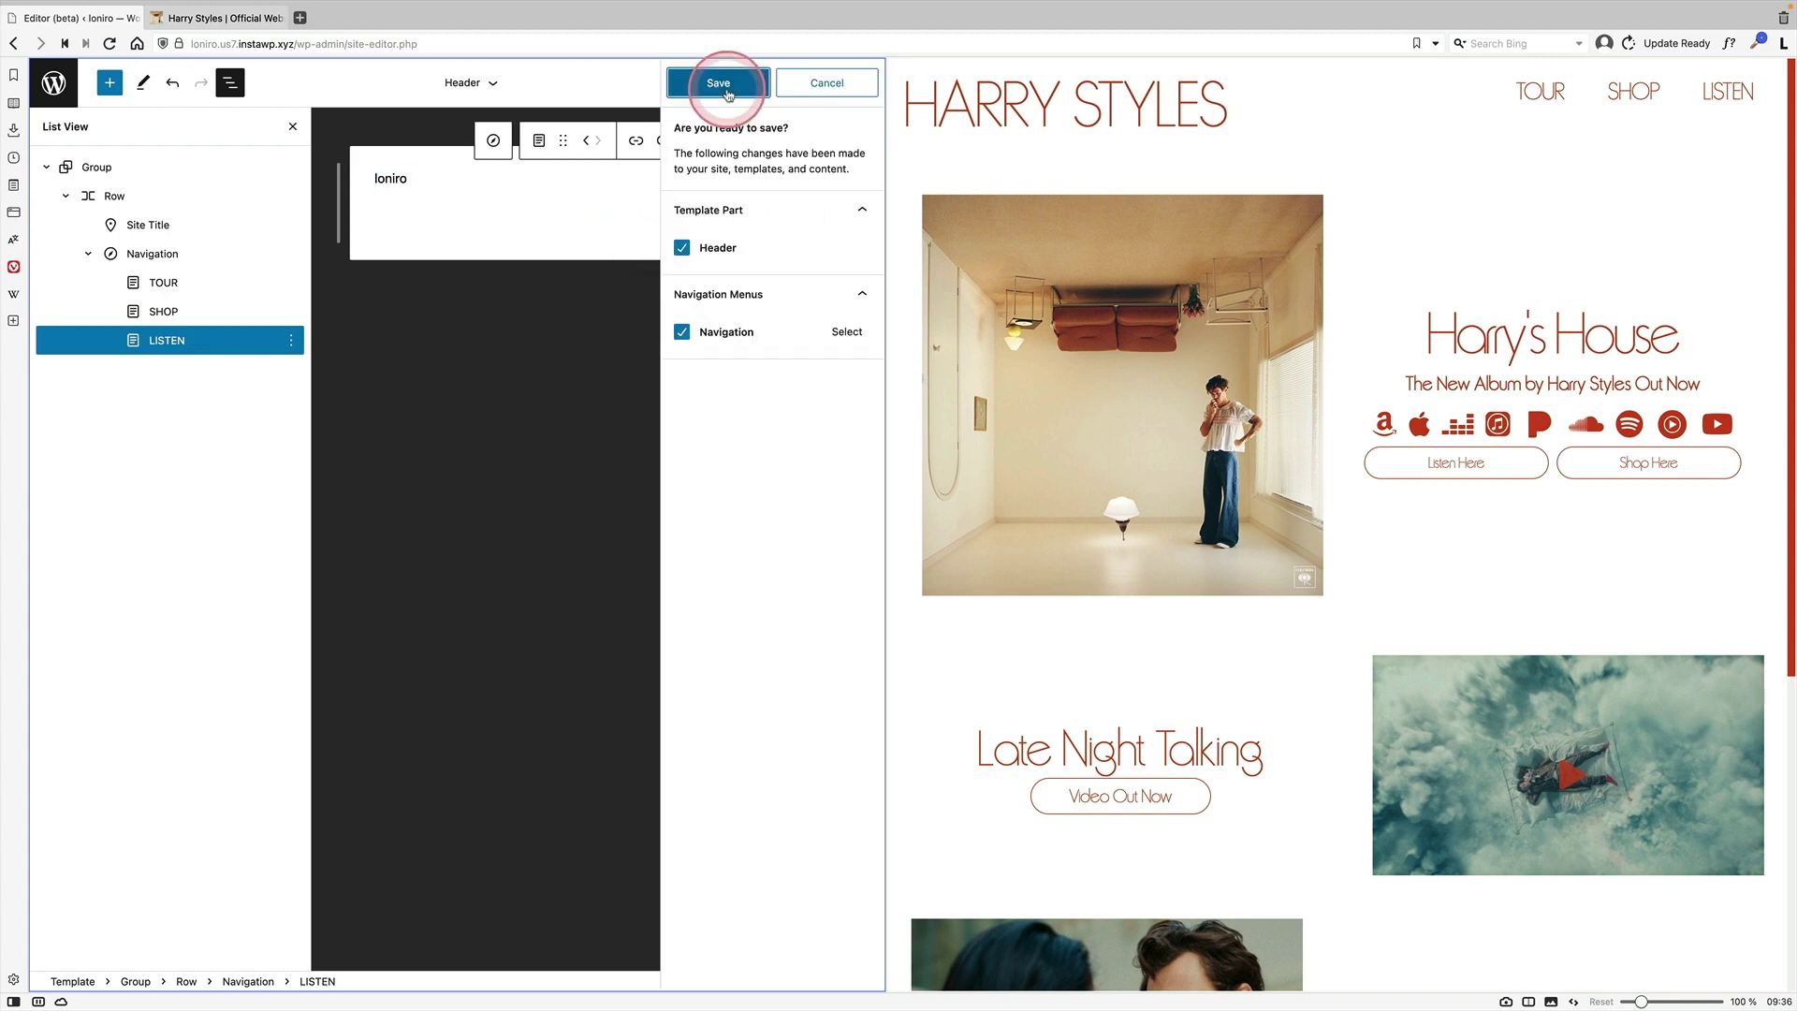
{"action": "left_click", "coordinate": [726, 90]}
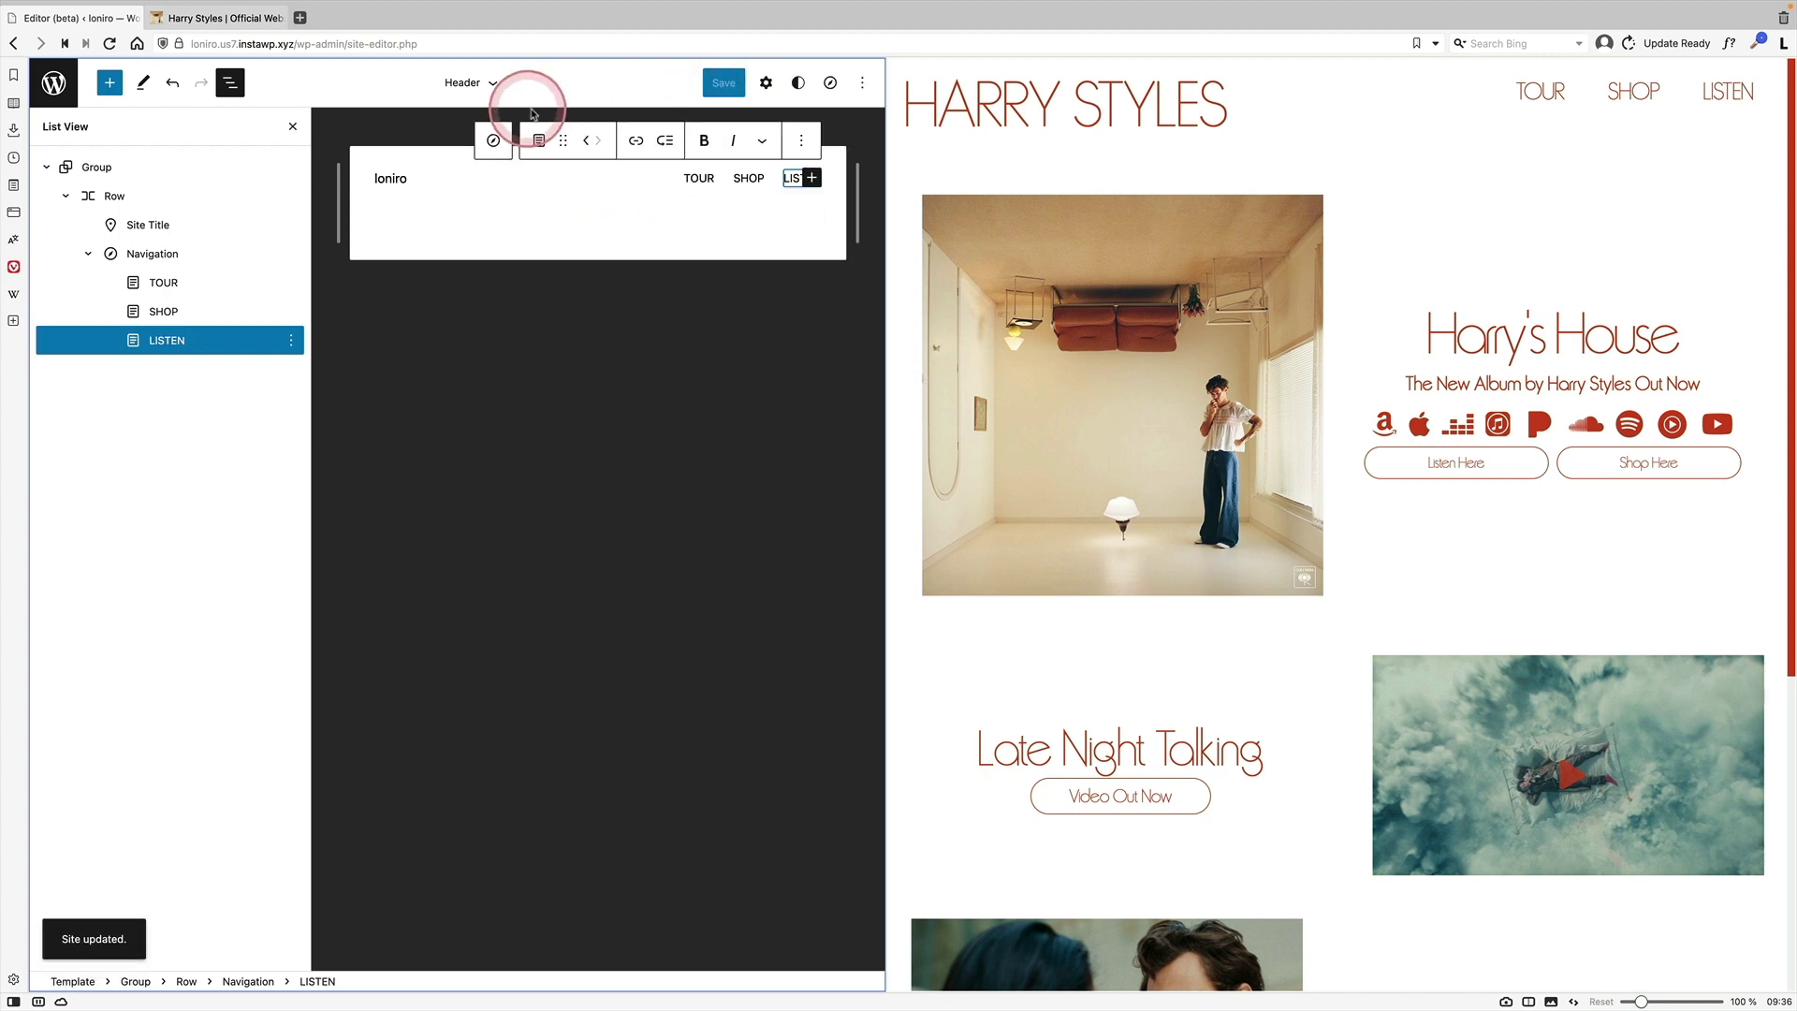
Load the site's front page by removing everything after the domain from the site editor's address
{"action": "left_click", "coordinate": [295, 44]}
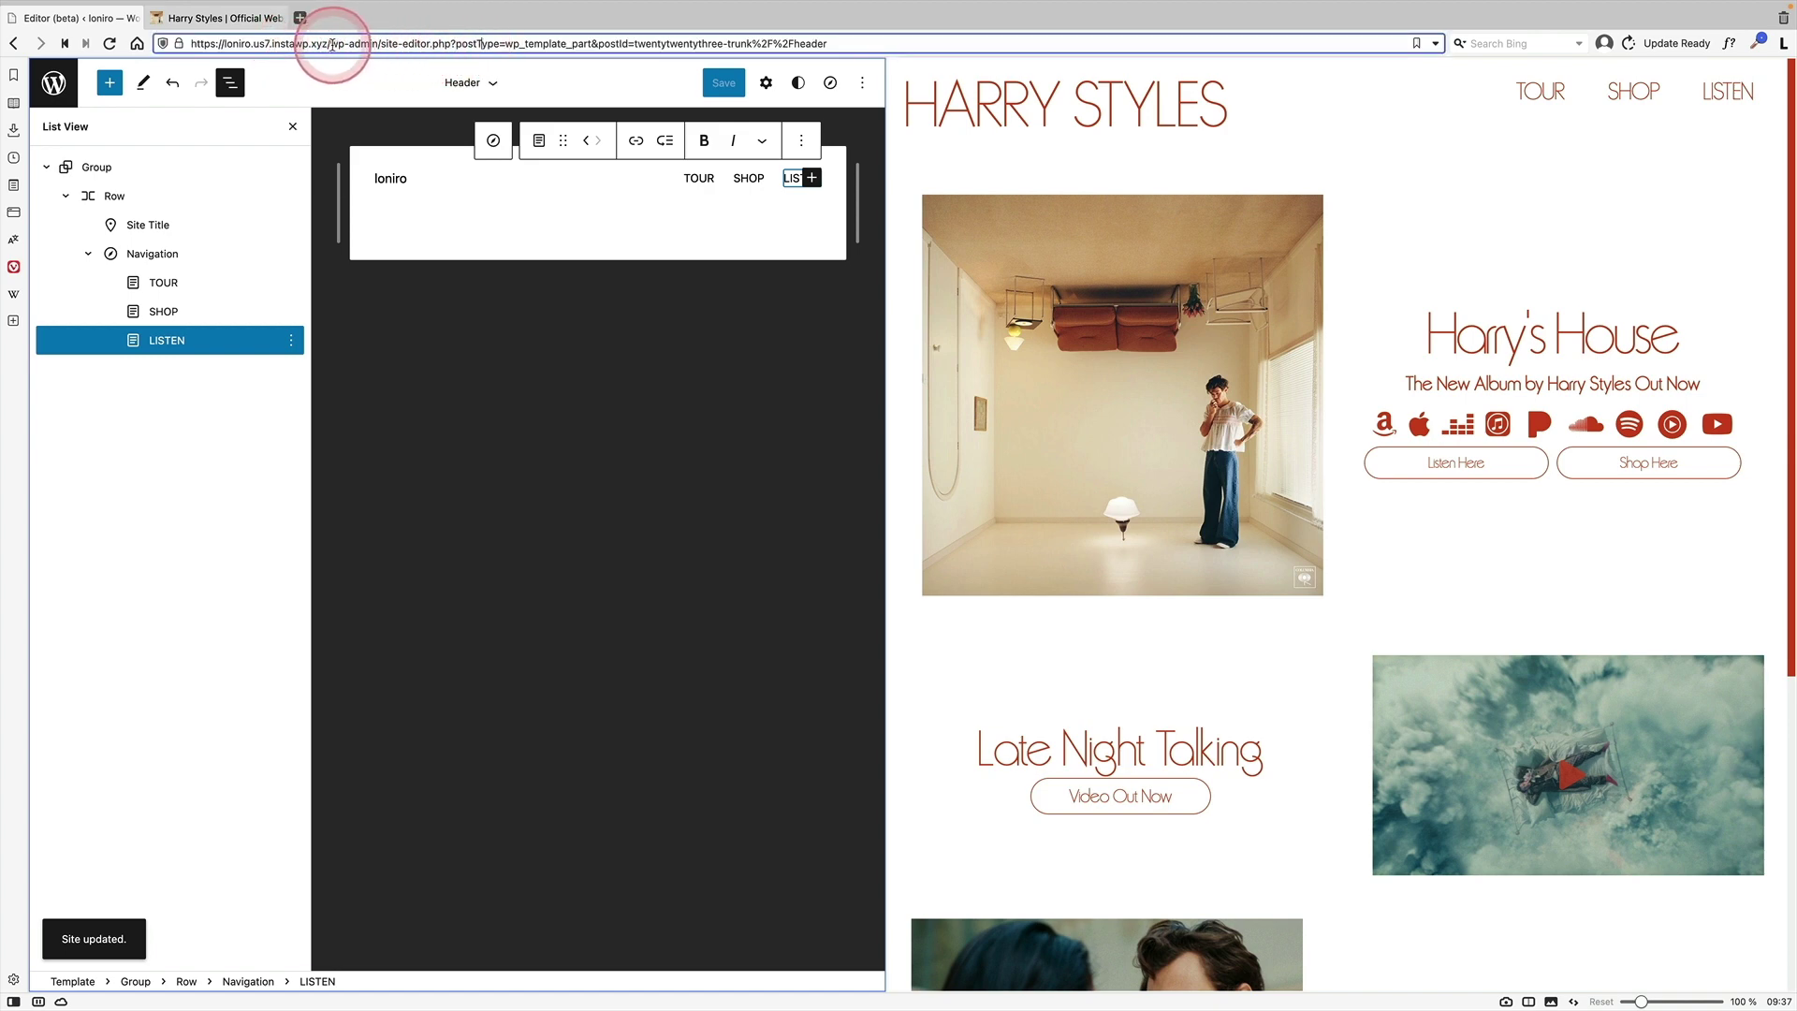
{"action": "left_click_drag", "start_coordinate": [333, 44], "coordinate": [865, 63]}
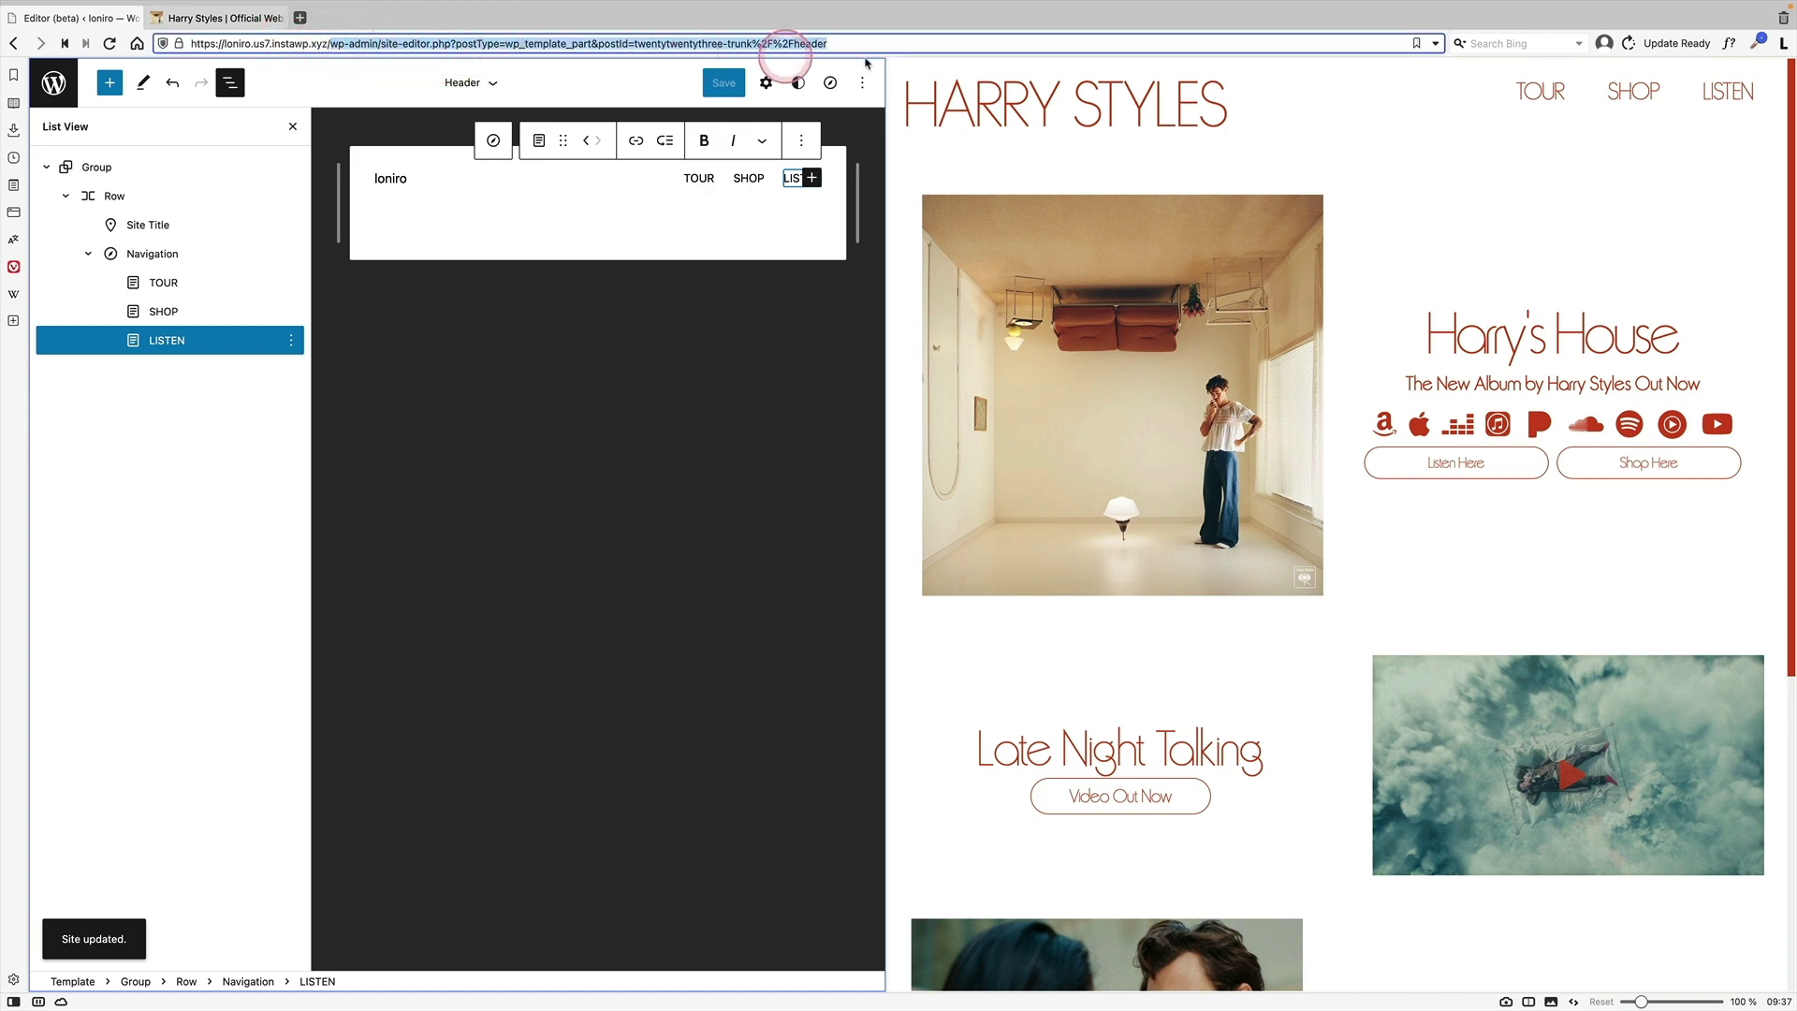
{"action": "left_click", "coordinate": [61, 108]}
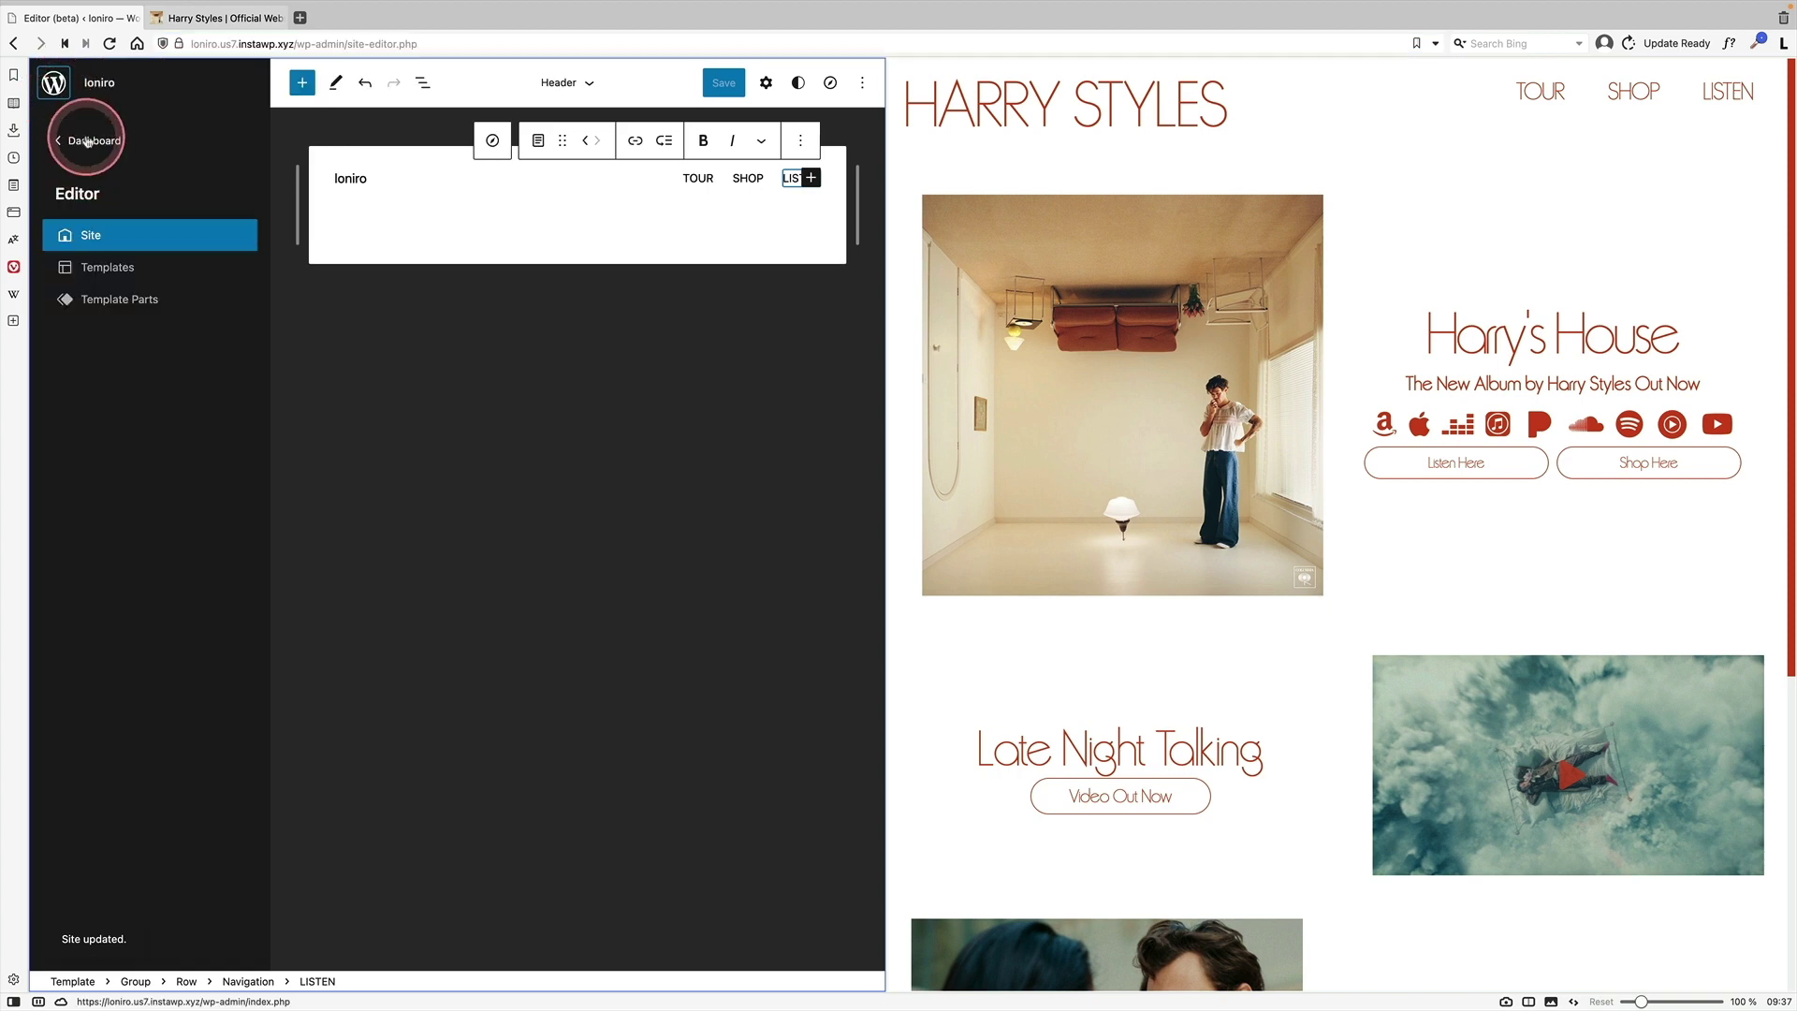
{"action": "left_click", "coordinate": [320, 44]}
{"action": "left_click", "coordinate": [338, 43]}
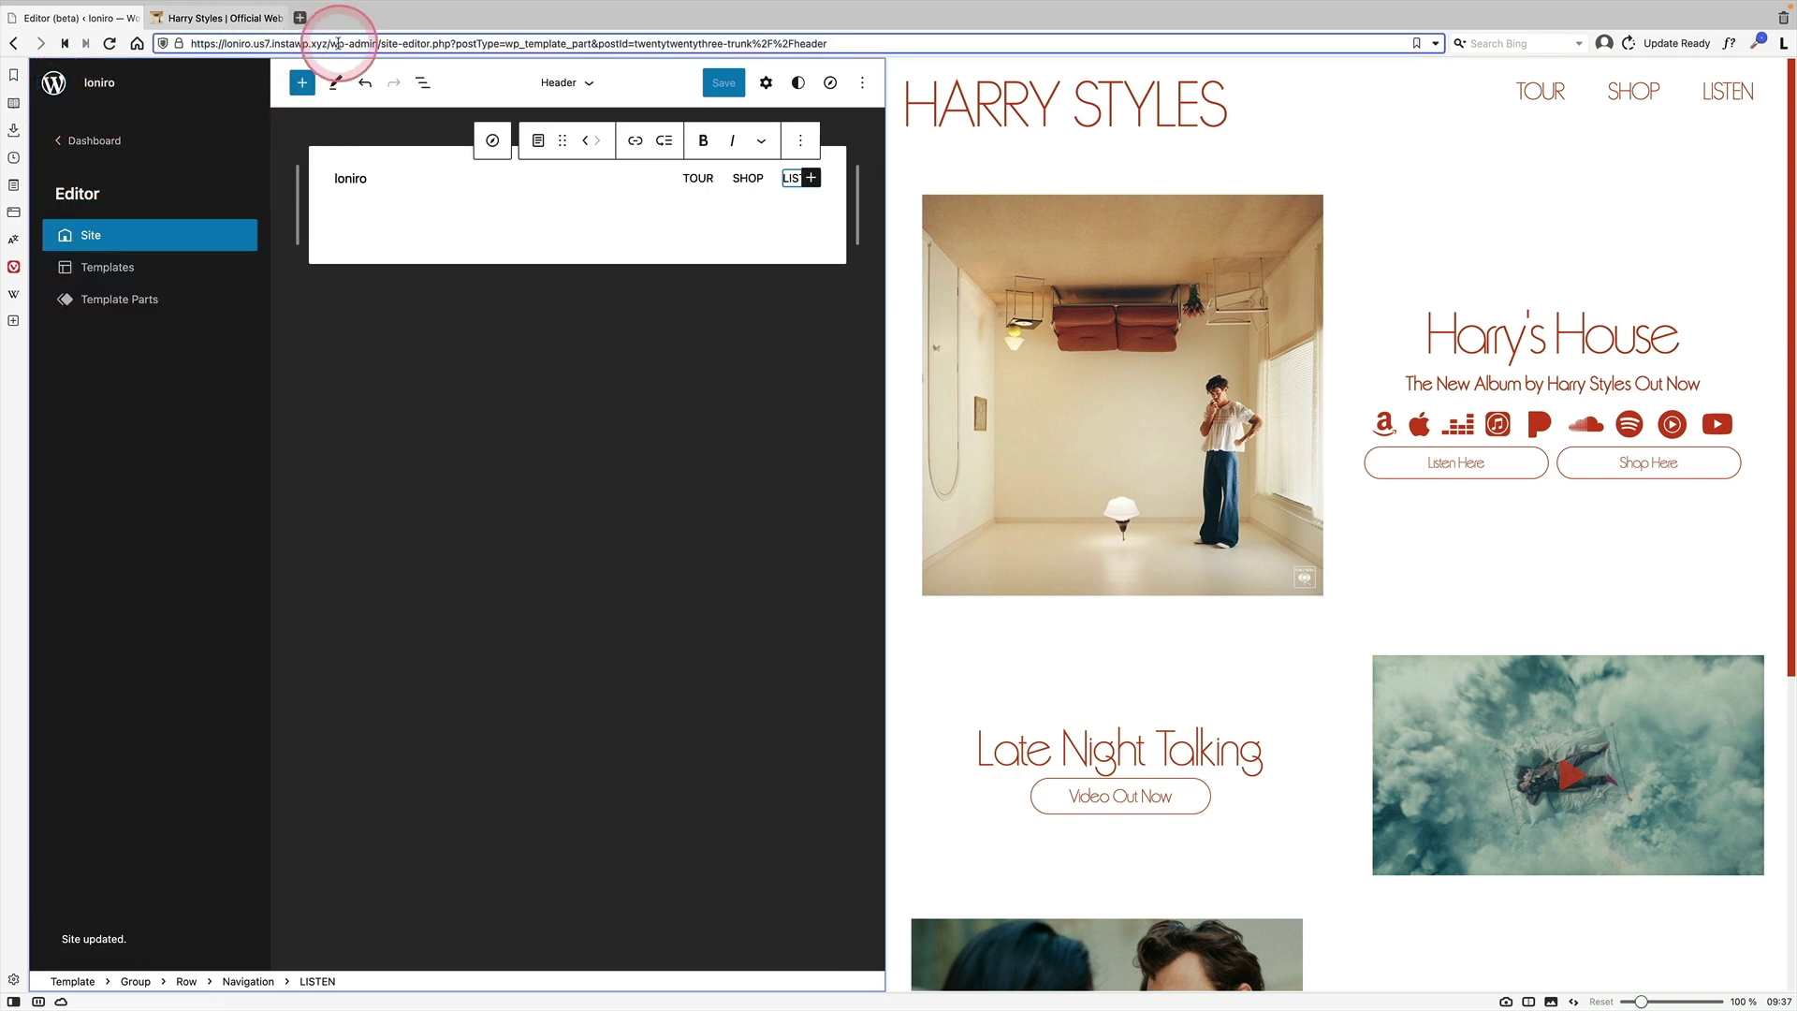
{"action": "left_click_drag", "start_coordinate": [331, 43], "coordinate": [957, 66]}
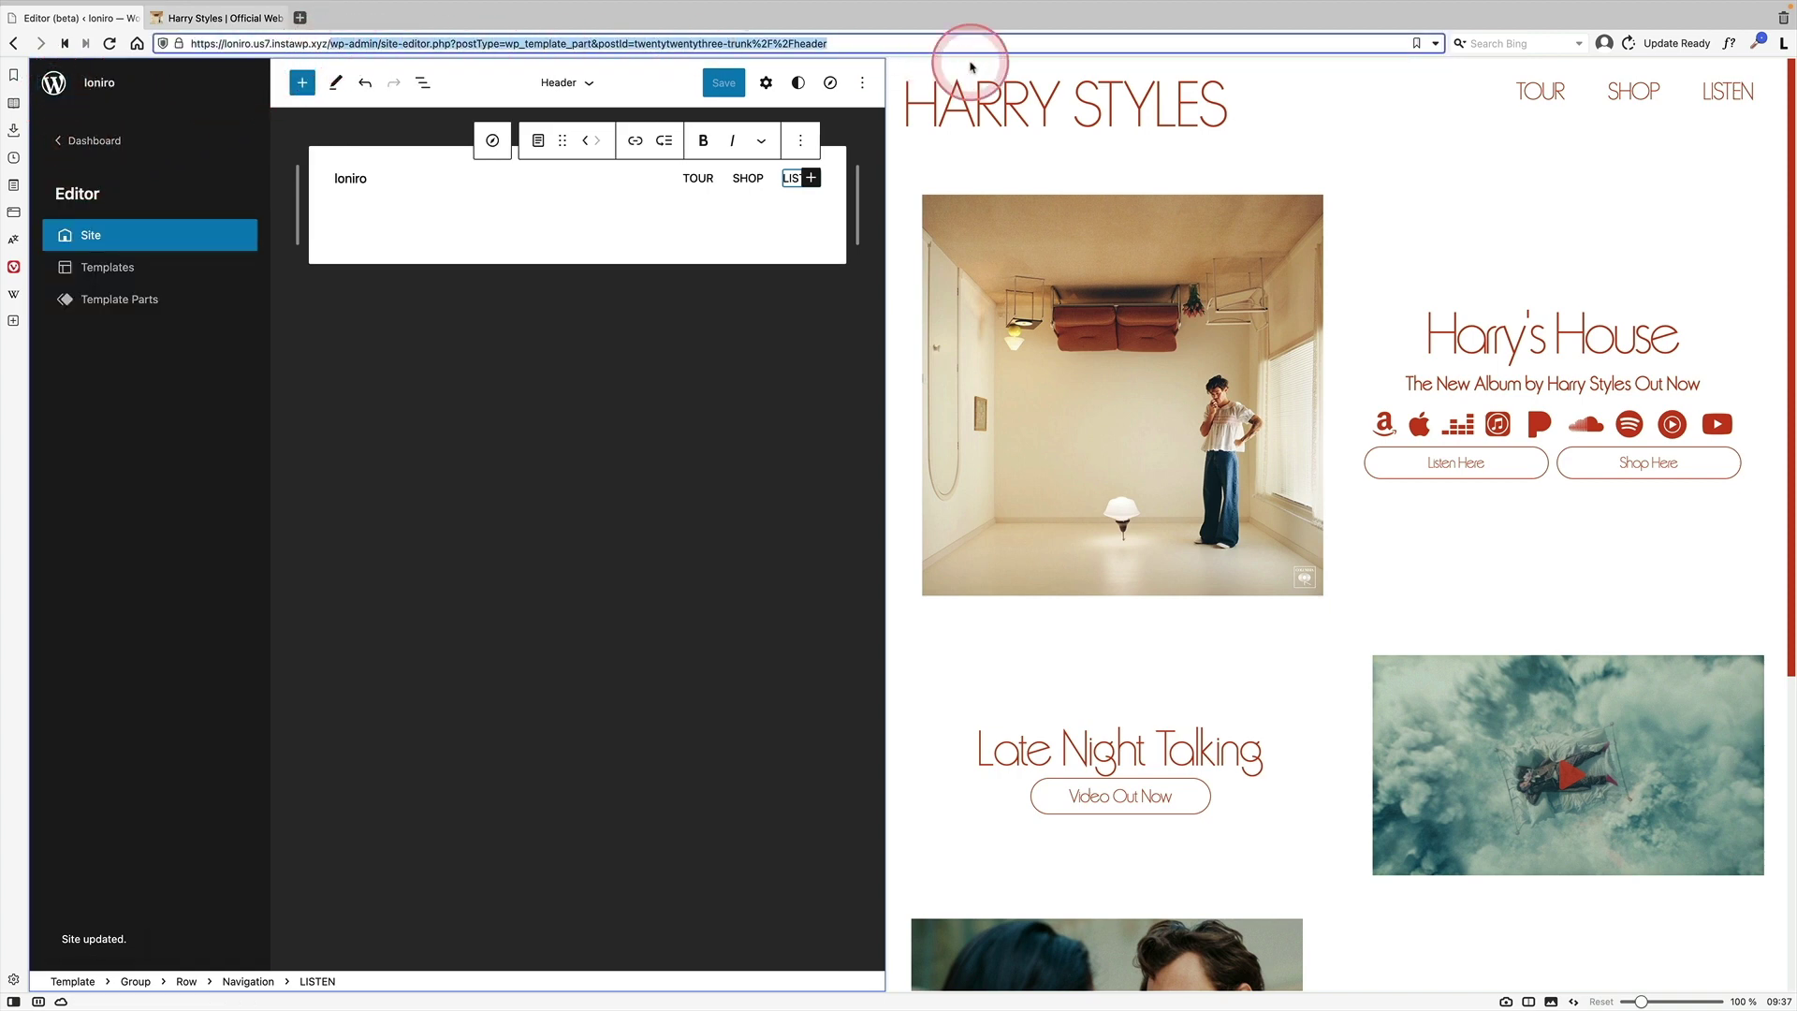
{"action": "key", "text": "BackSpace"}
{"action": "key", "text": "Return"}
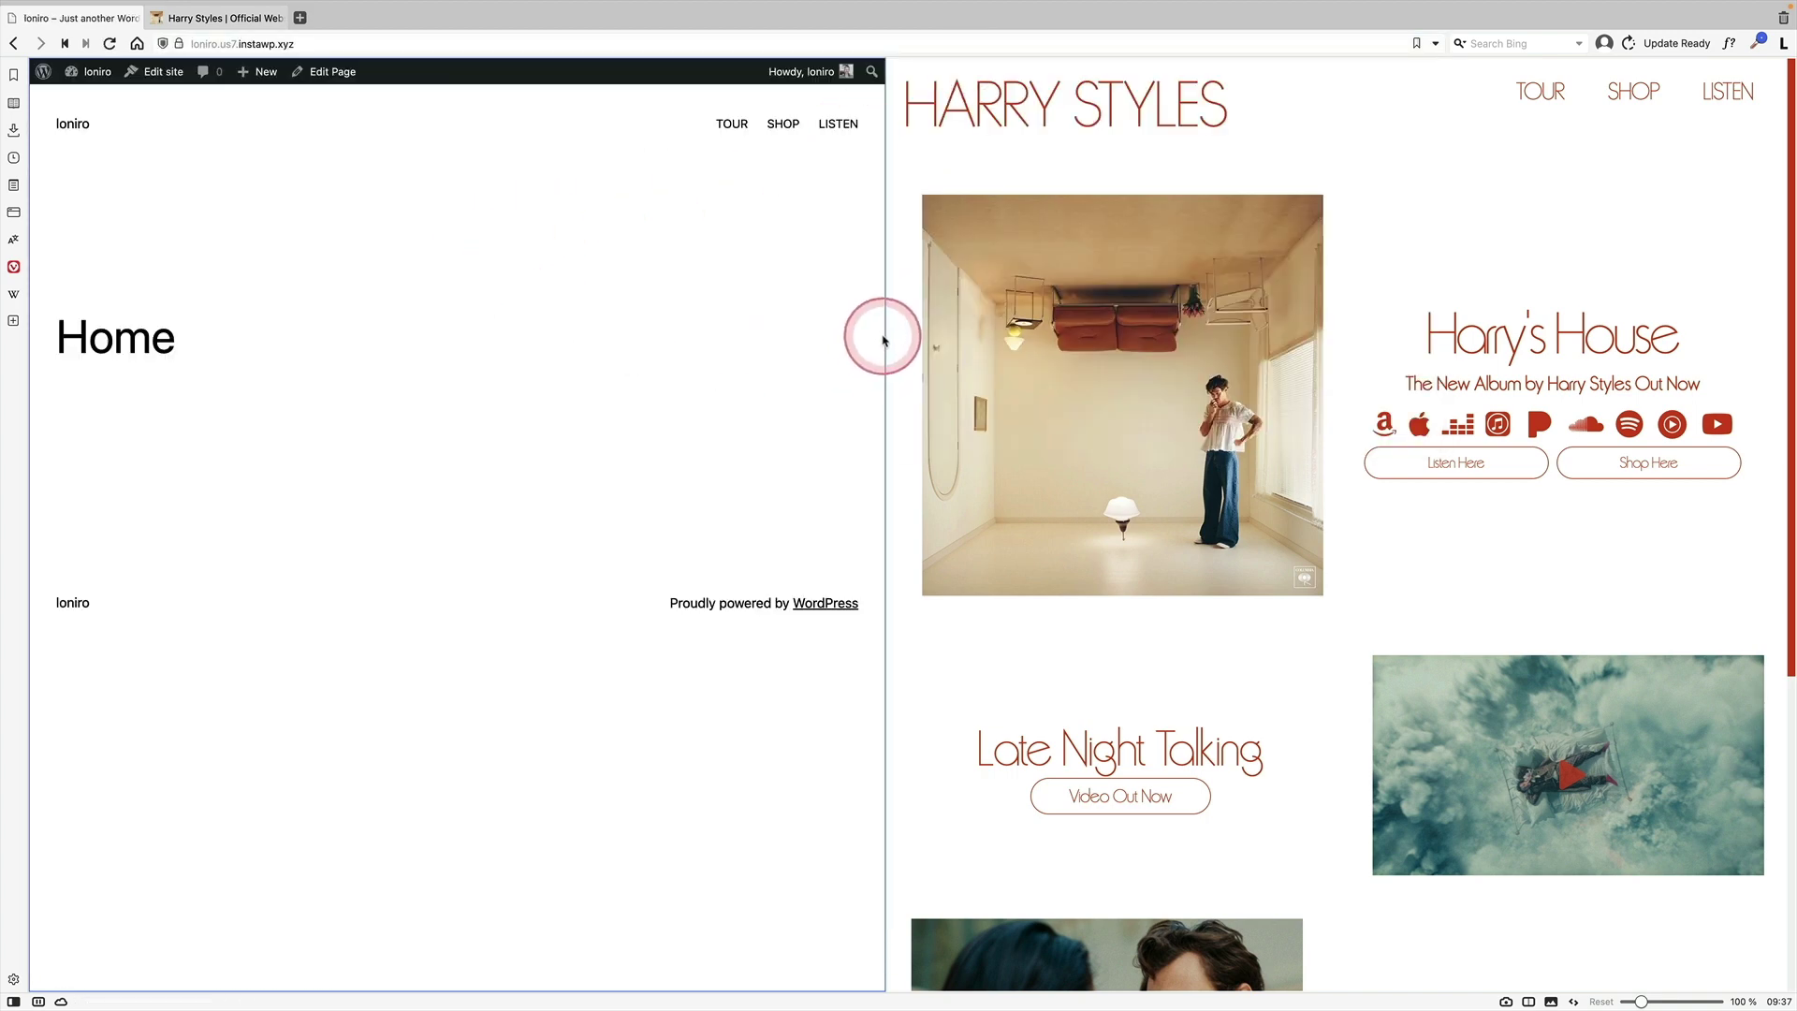
Give the Harry Styles page more width beside the WordPress site and identify its font with WhatFont
{"action": "left_click_drag", "start_coordinate": [884, 335], "coordinate": [851, 329]}
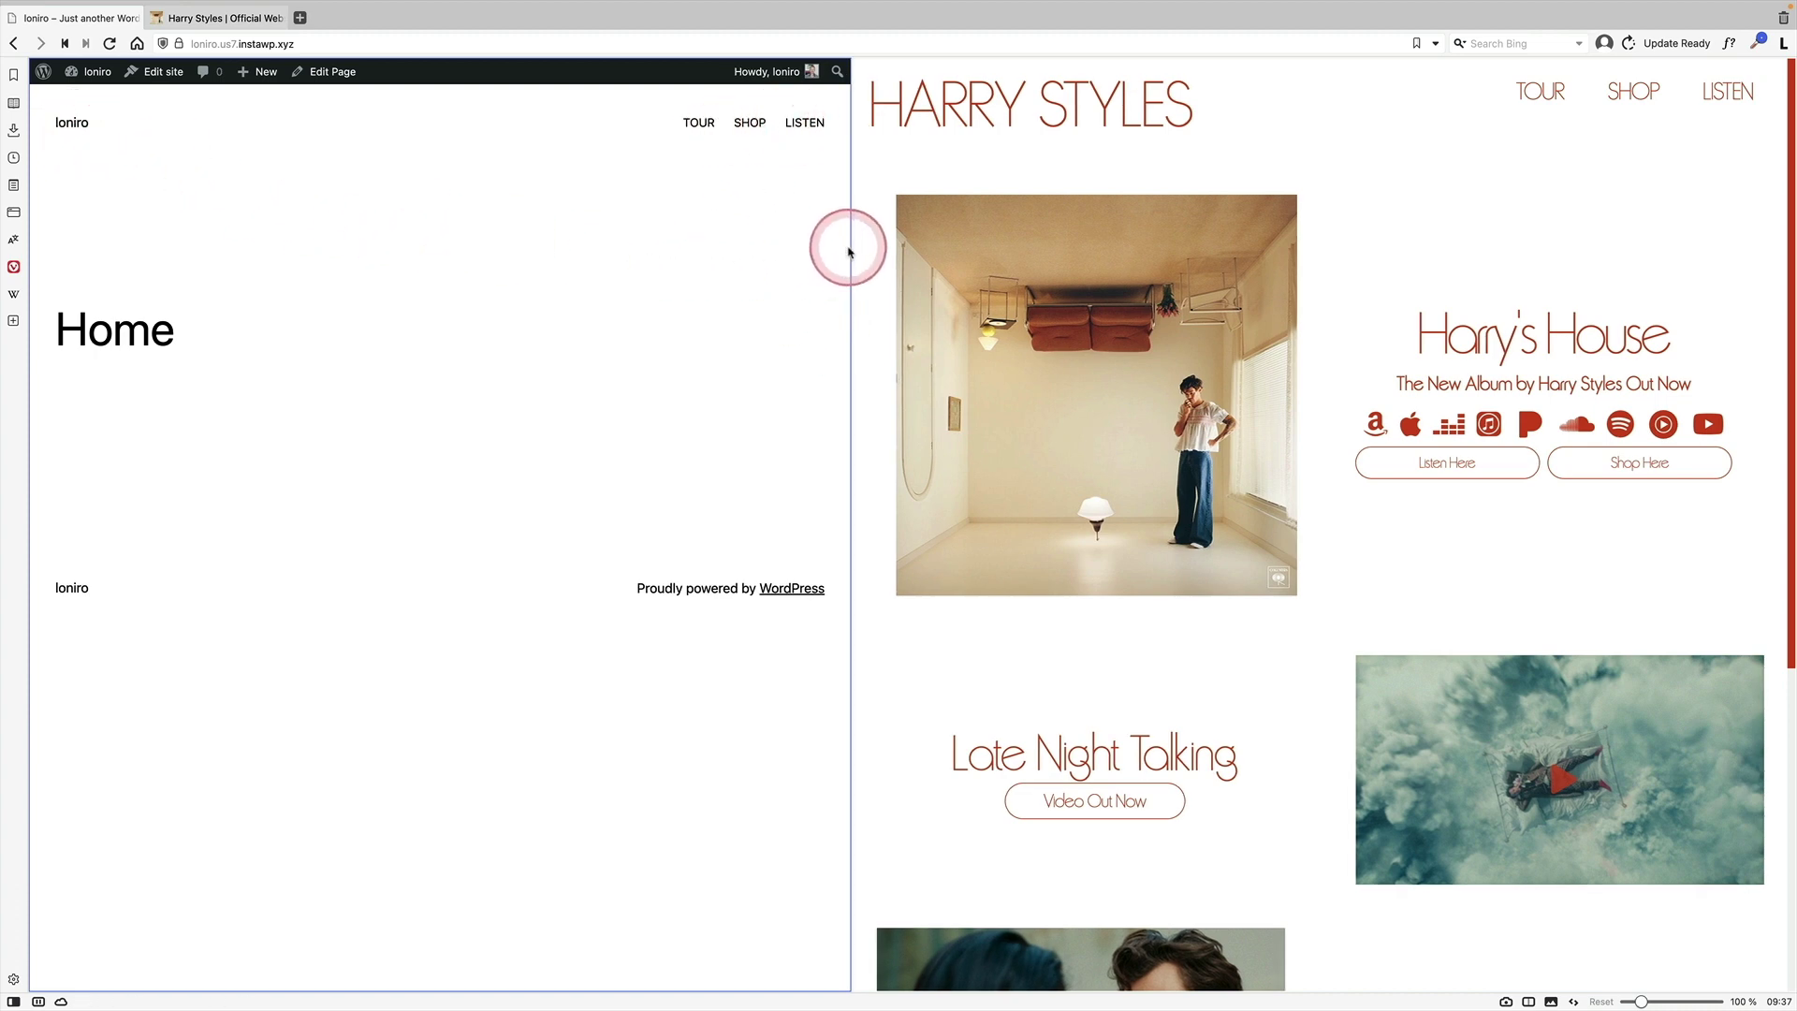
{"action": "left_click_drag", "start_coordinate": [850, 245], "coordinate": [810, 246]}
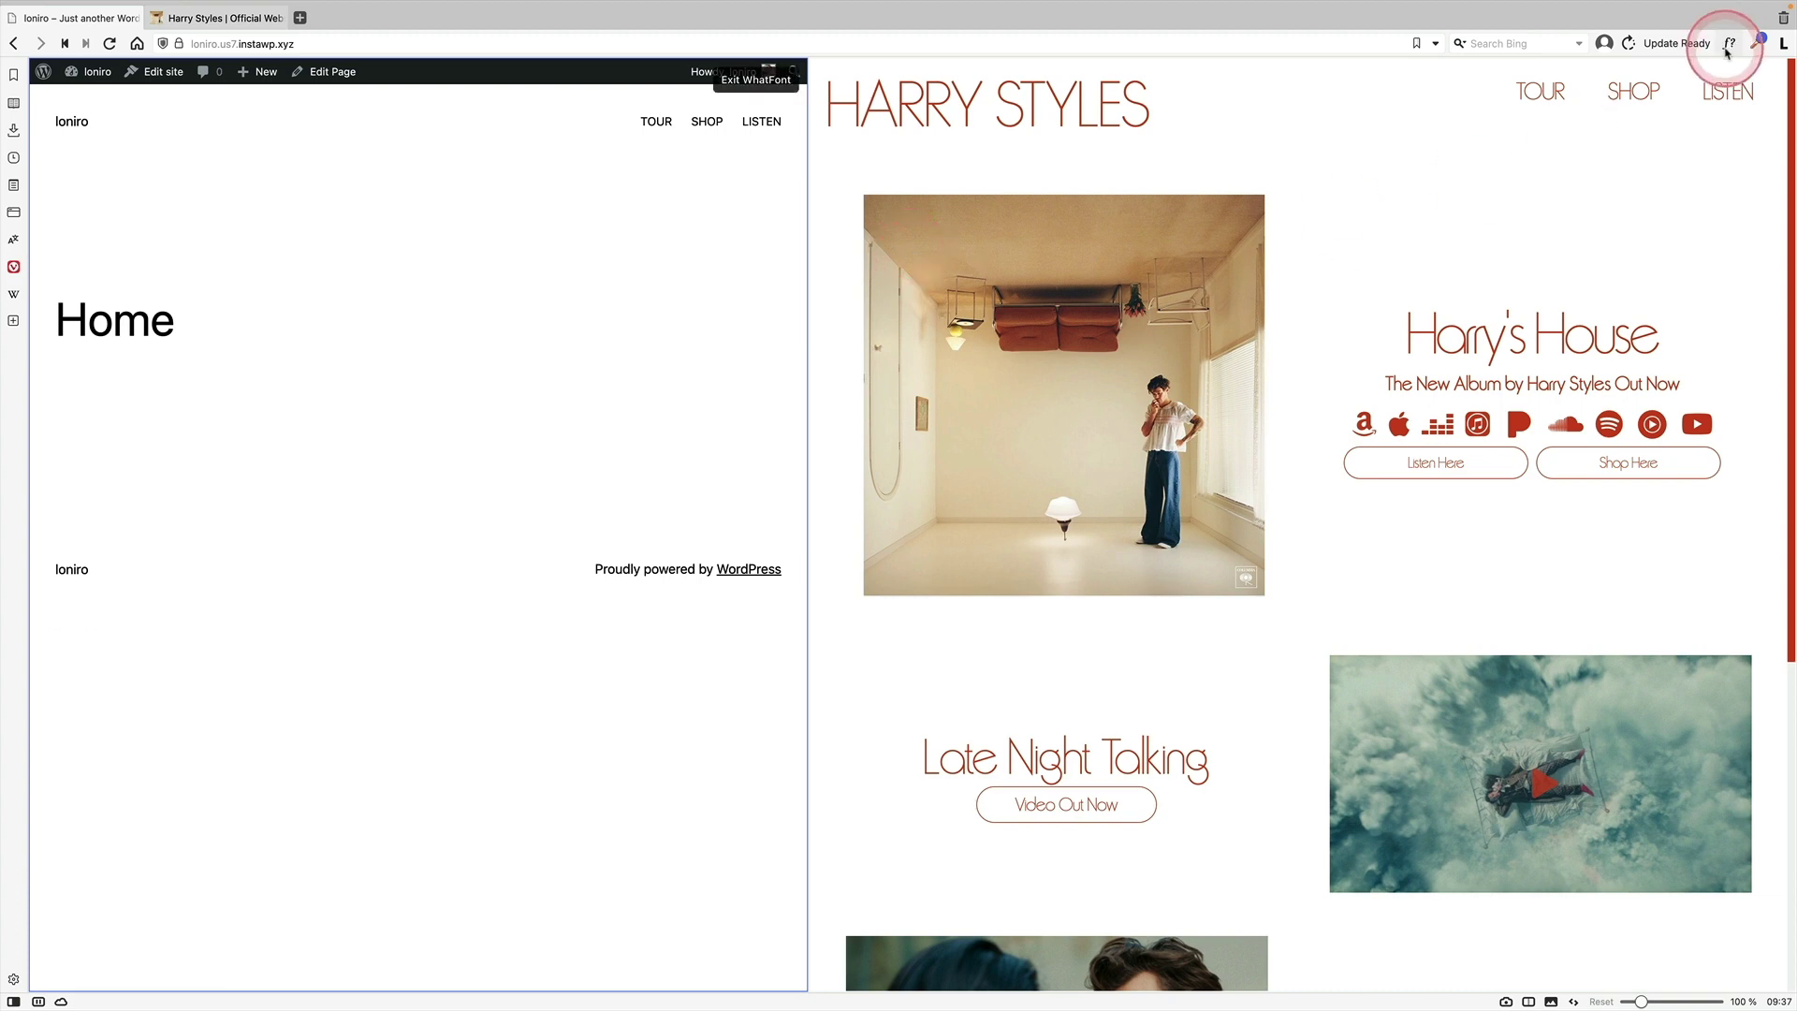
{"action": "left_click", "coordinate": [1612, 127]}
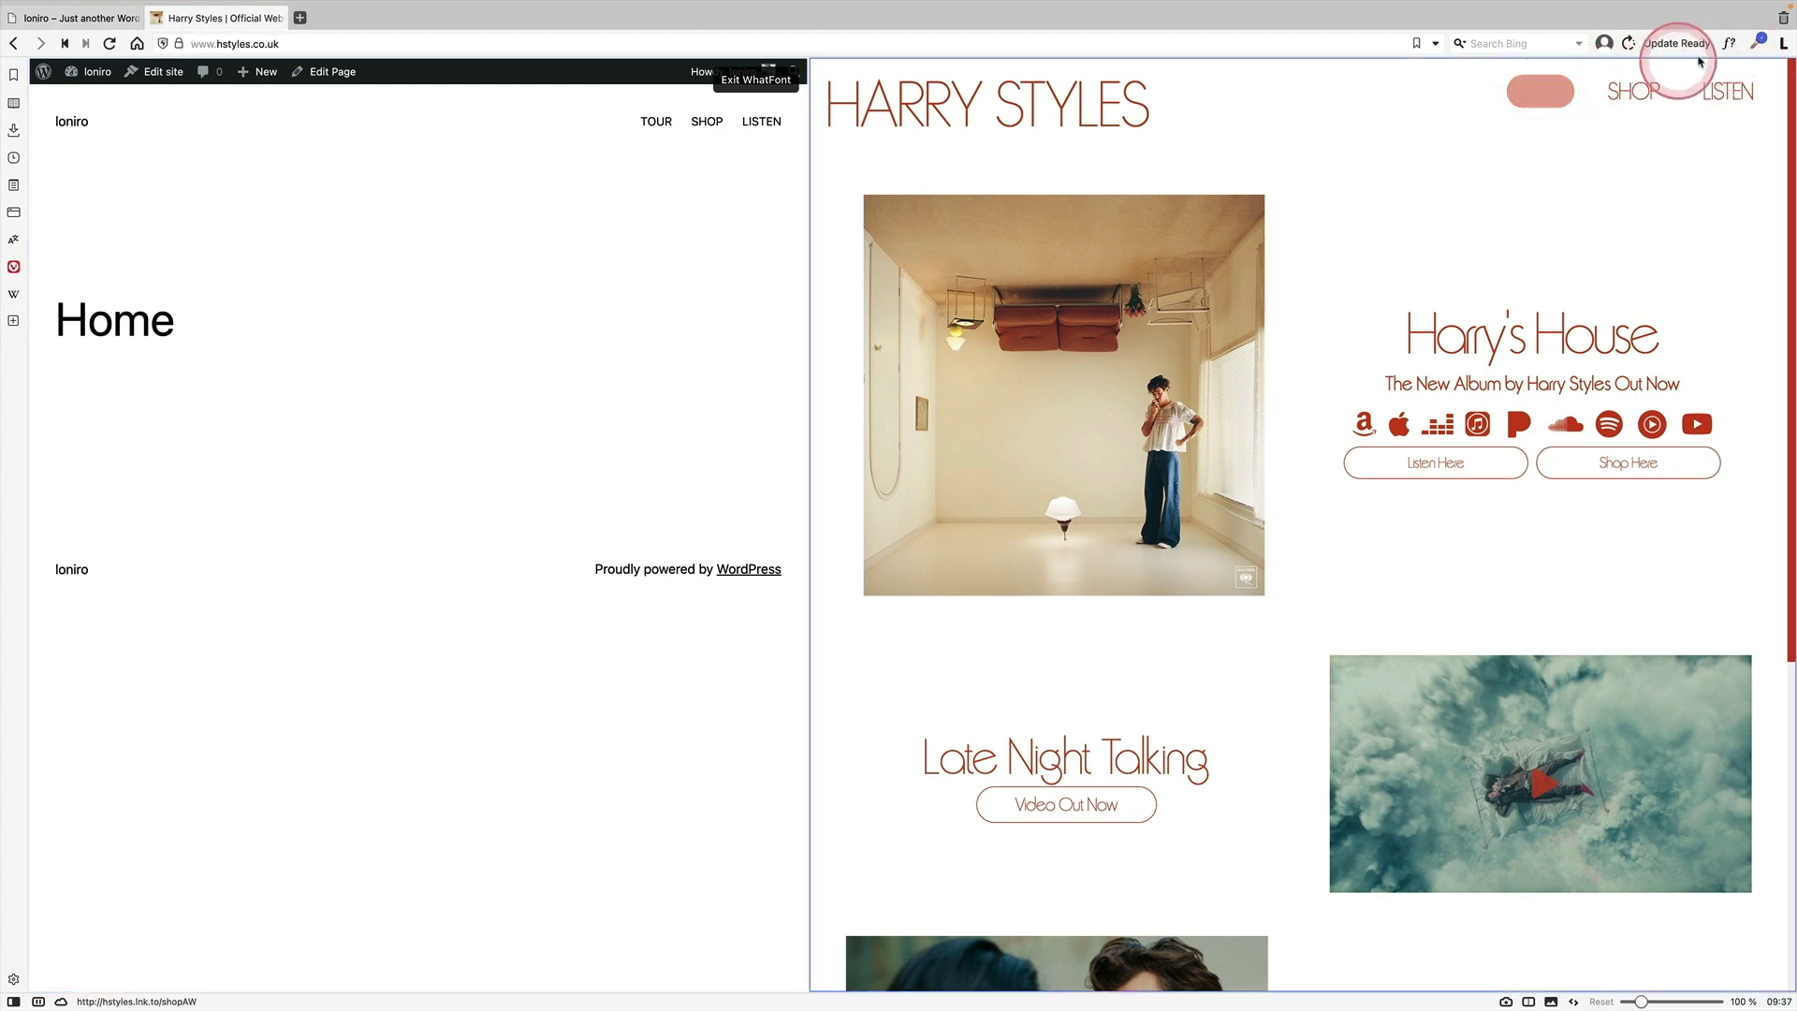
{"action": "left_click", "coordinate": [1729, 45]}
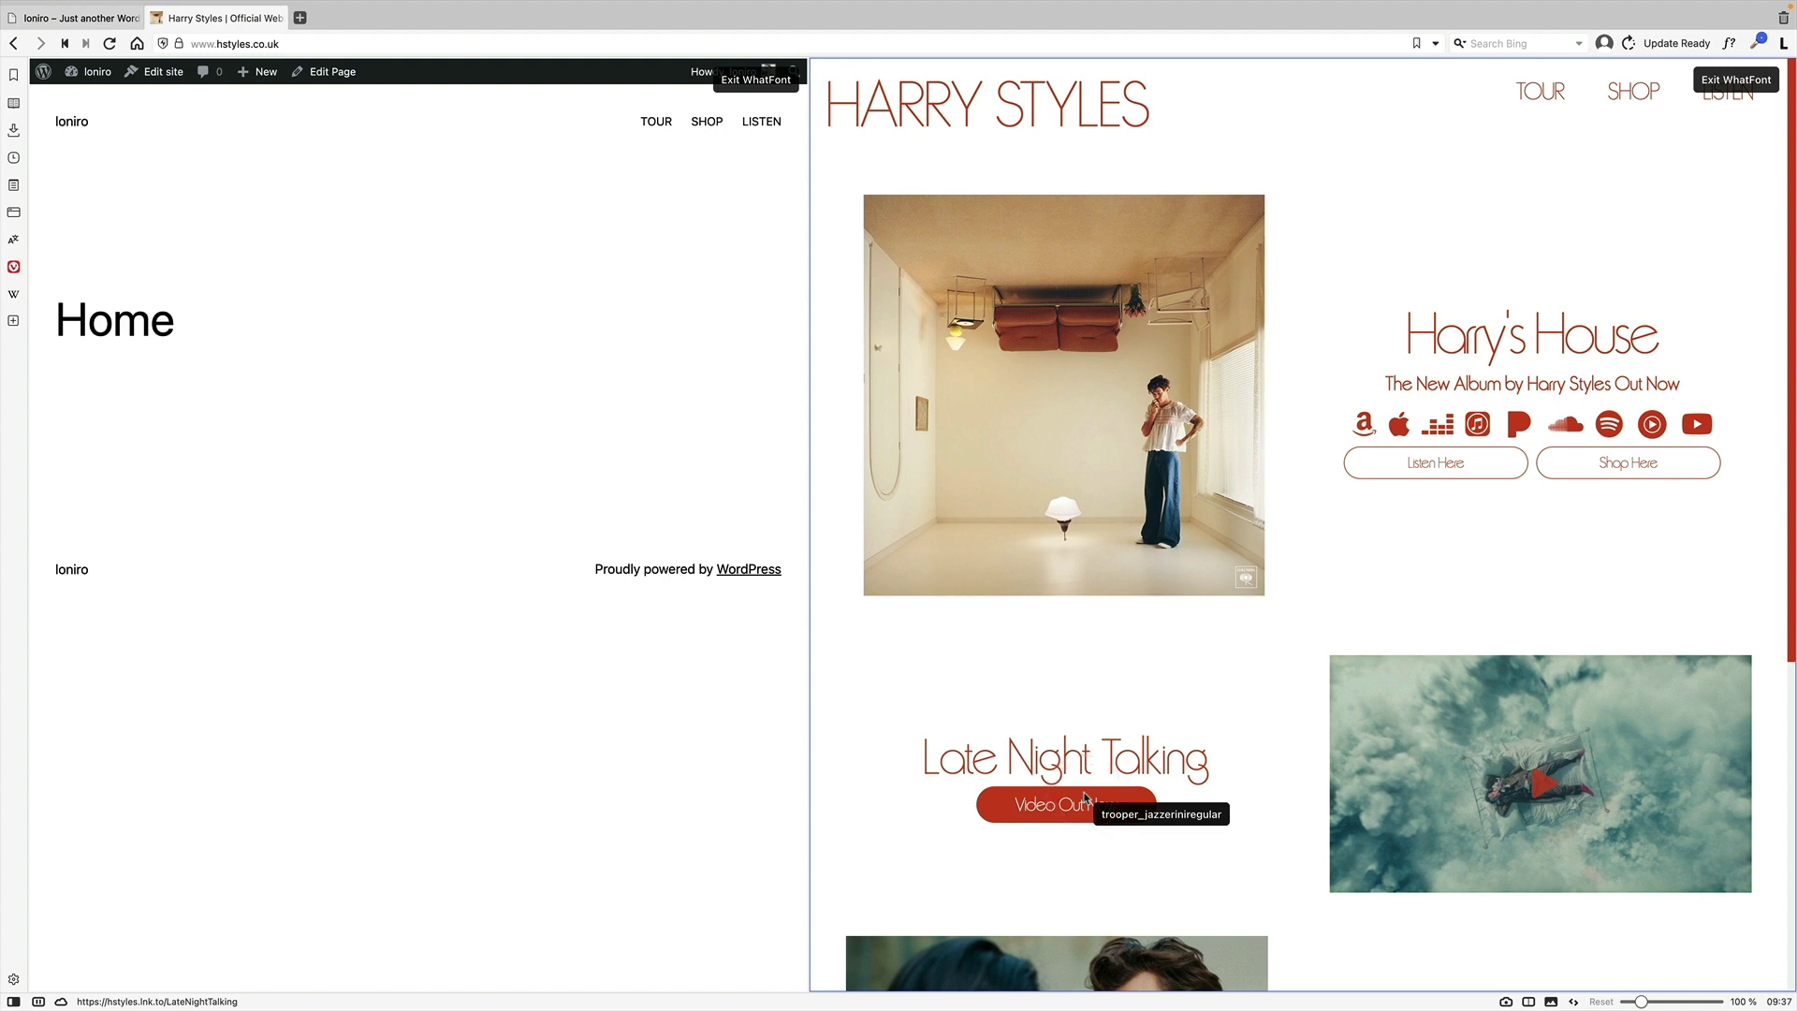
Open whatfontis.com in a new tab and go to its search for similar fonts
{"action": "left_click", "coordinate": [299, 17]}
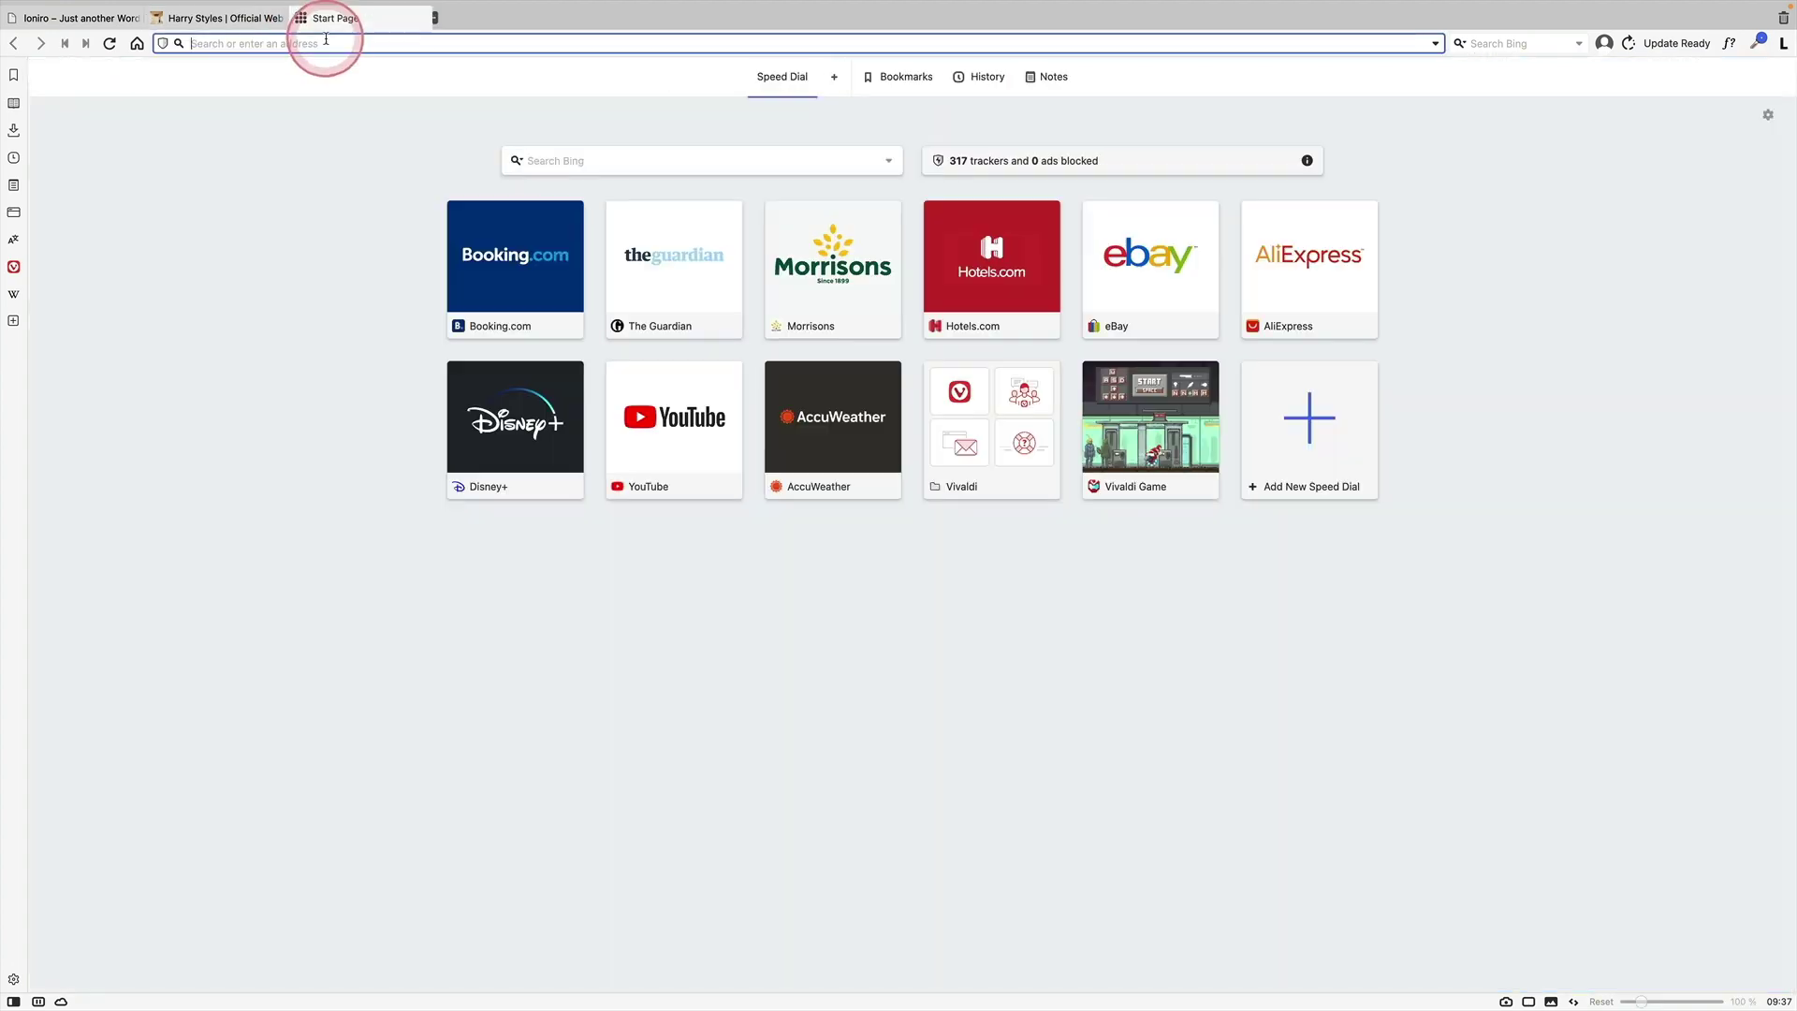
{"action": "type", "text": "what"}
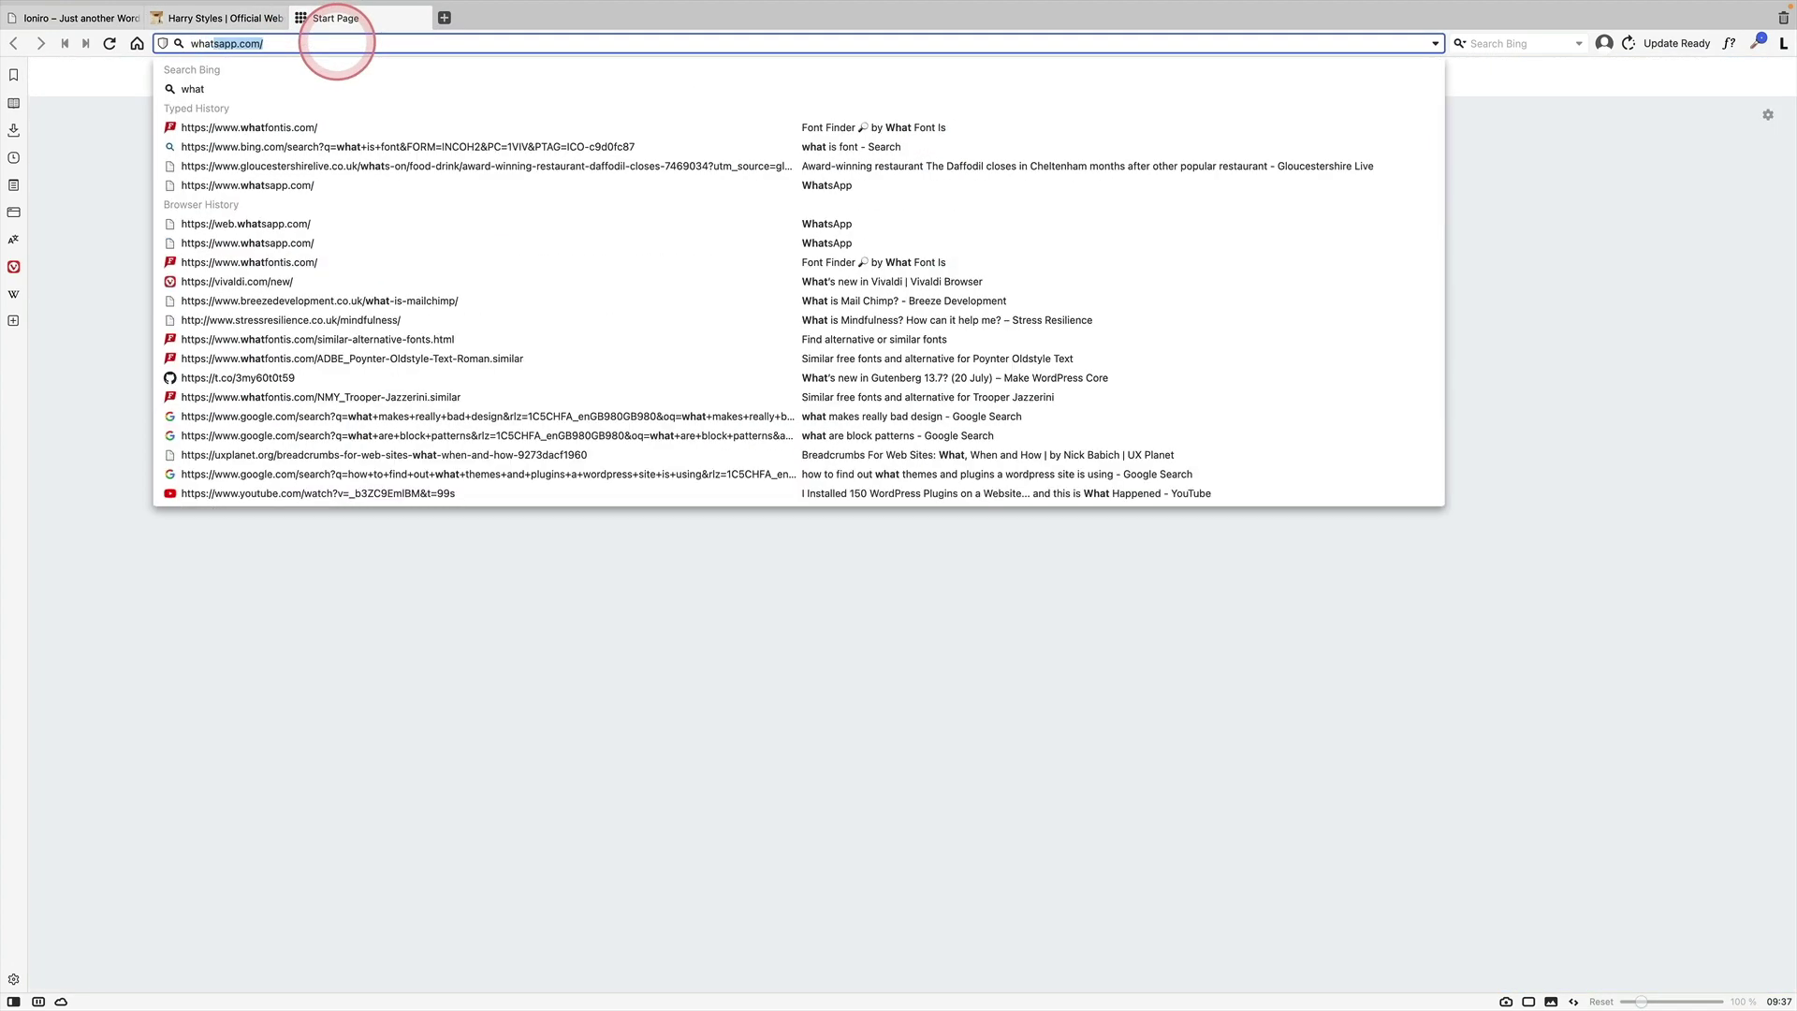
{"action": "type", "text": " is font"}
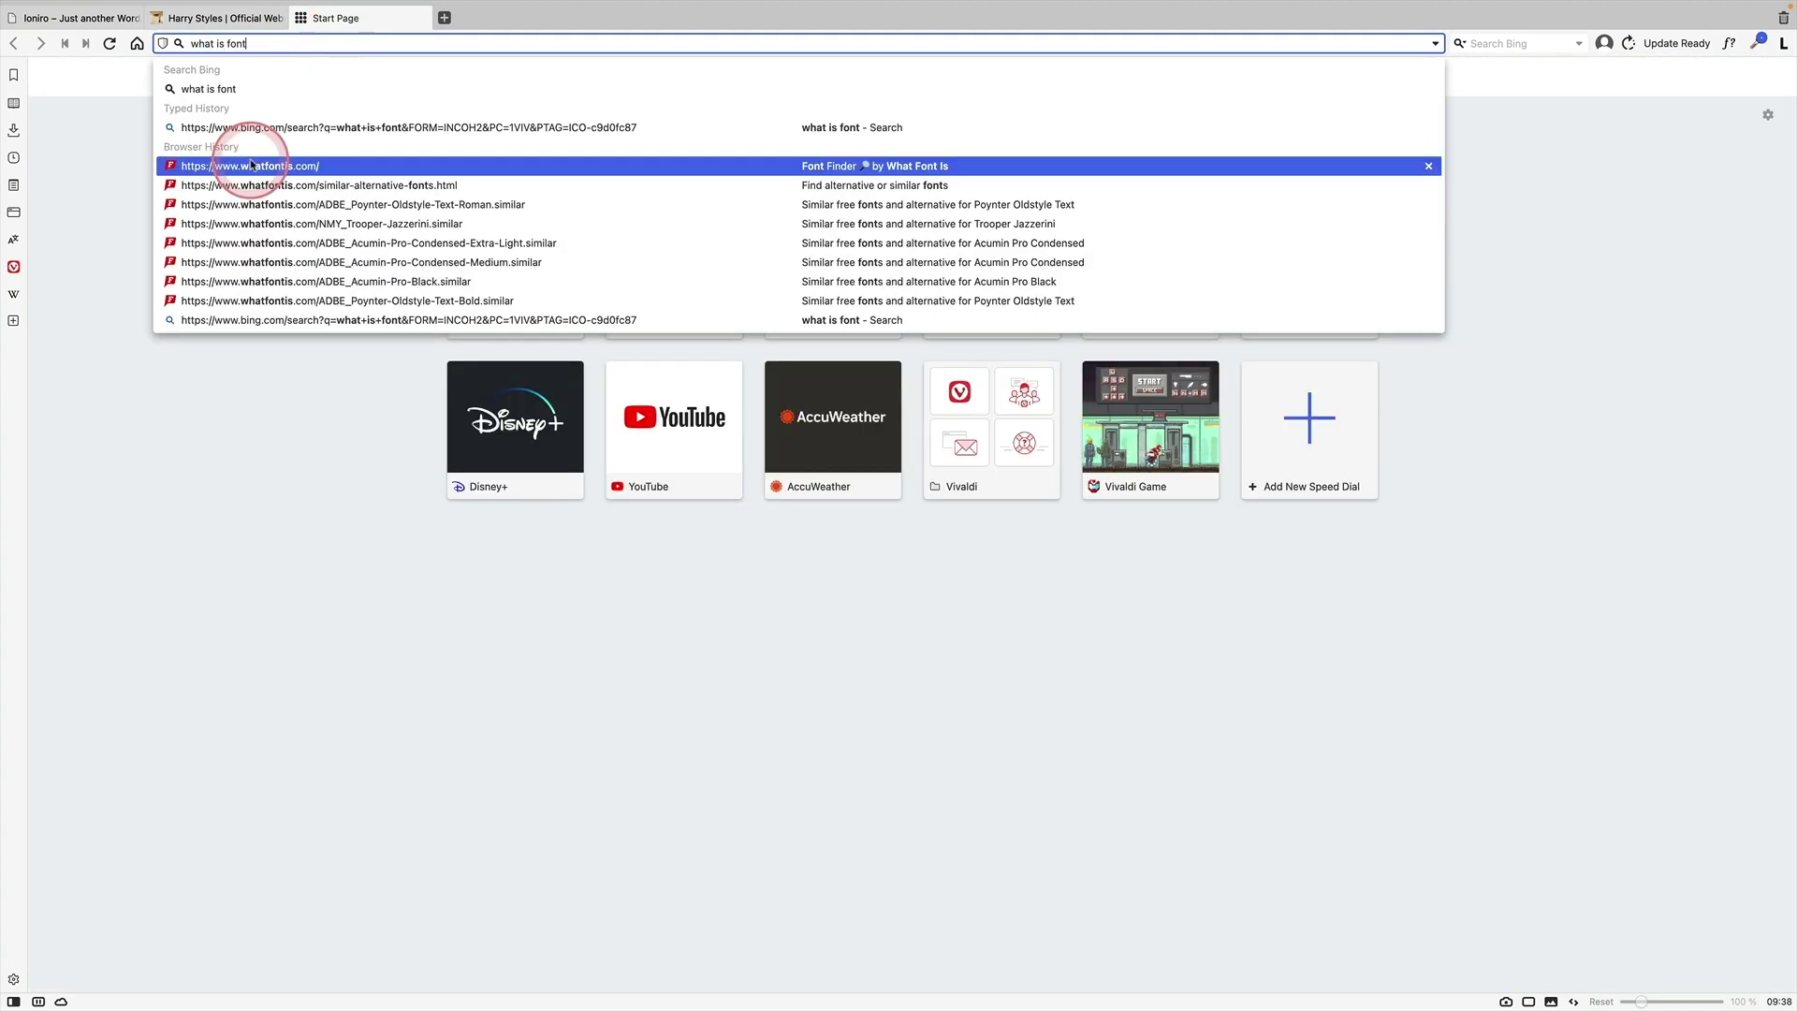
{"action": "left_click", "coordinate": [247, 165]}
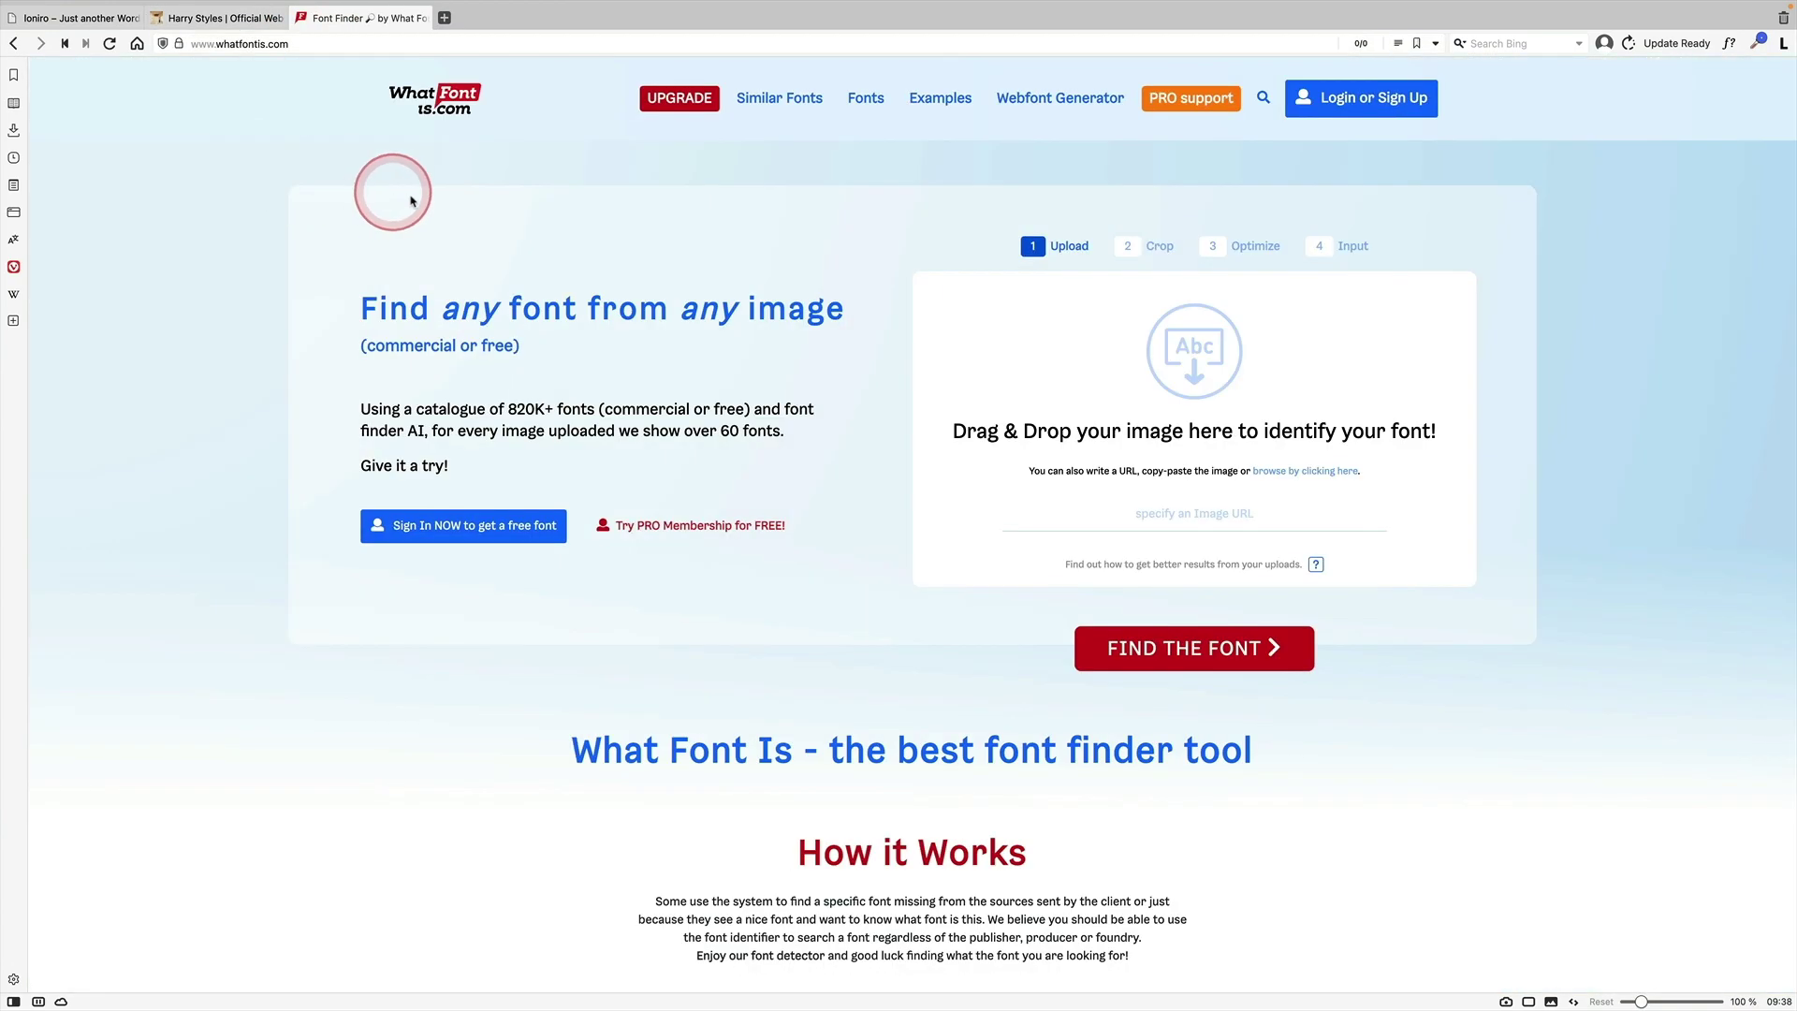
{"action": "left_click", "coordinate": [780, 98]}
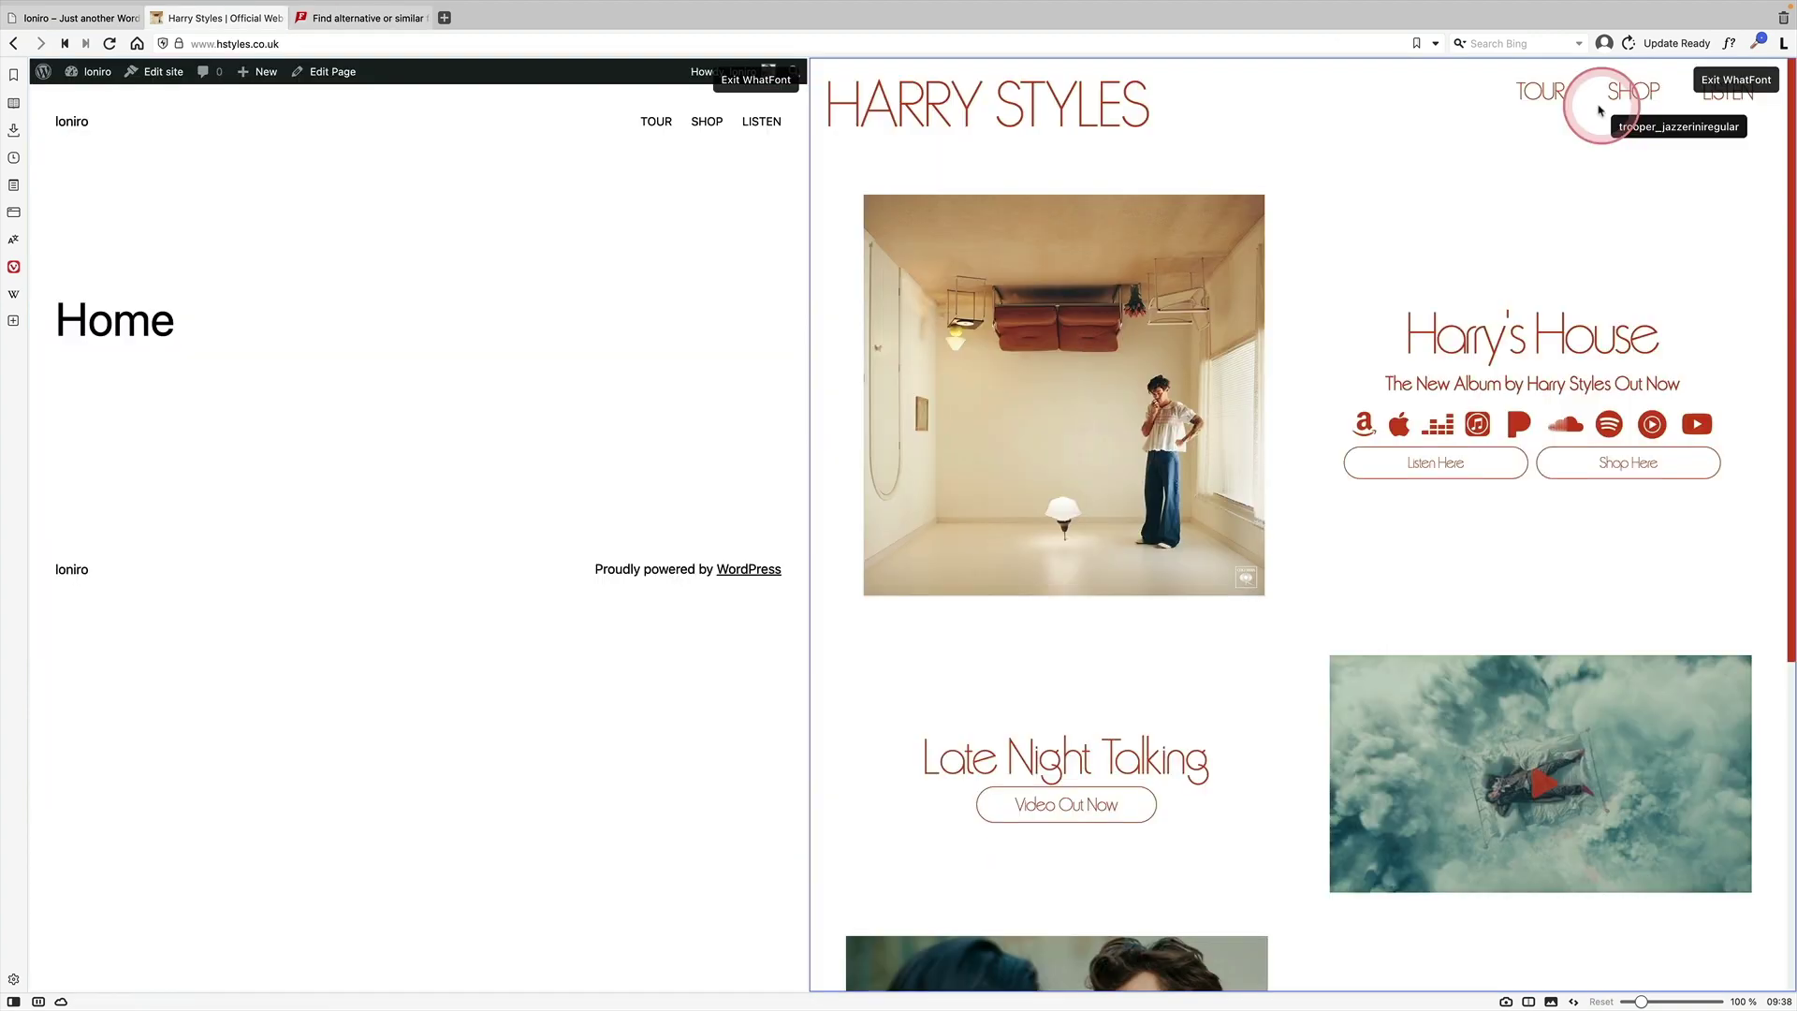
Search the similar fonts page for "trooper" and show the free alternatives to Trooper Jazzerini
{"action": "left_click", "coordinate": [379, 18]}
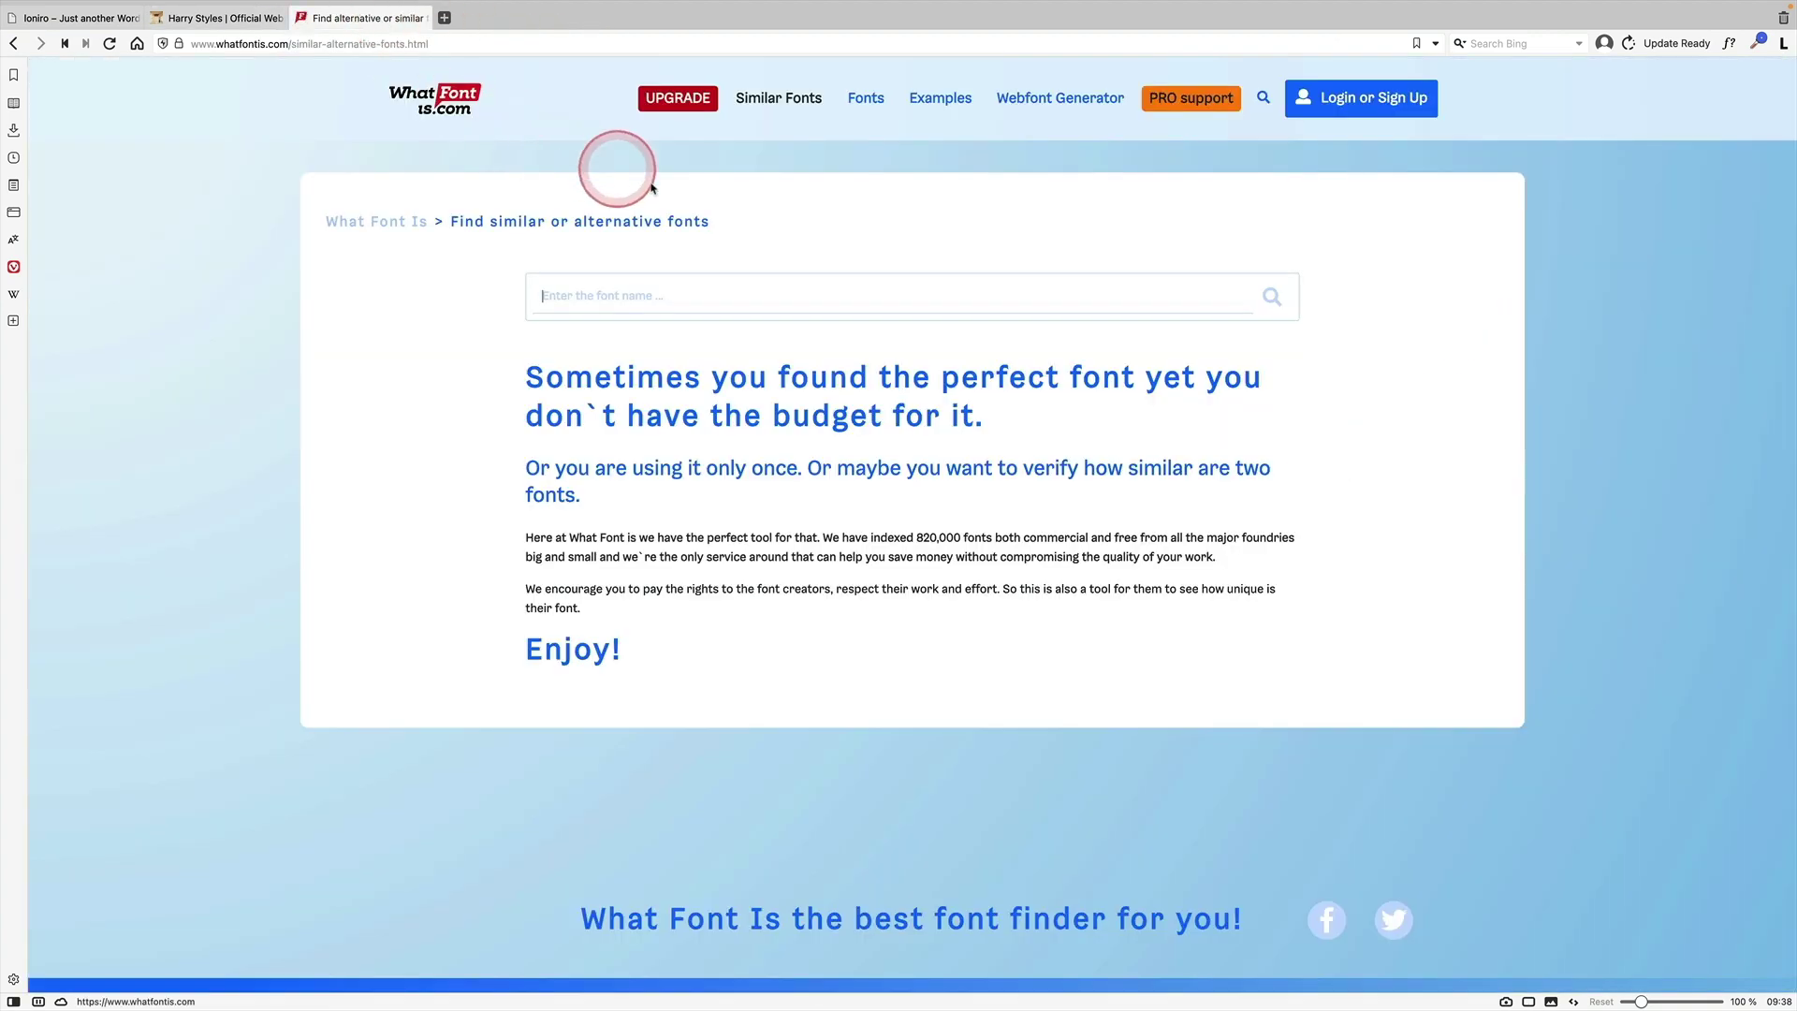
{"action": "left_click", "coordinate": [716, 282]}
{"action": "type", "text": "trooper"}
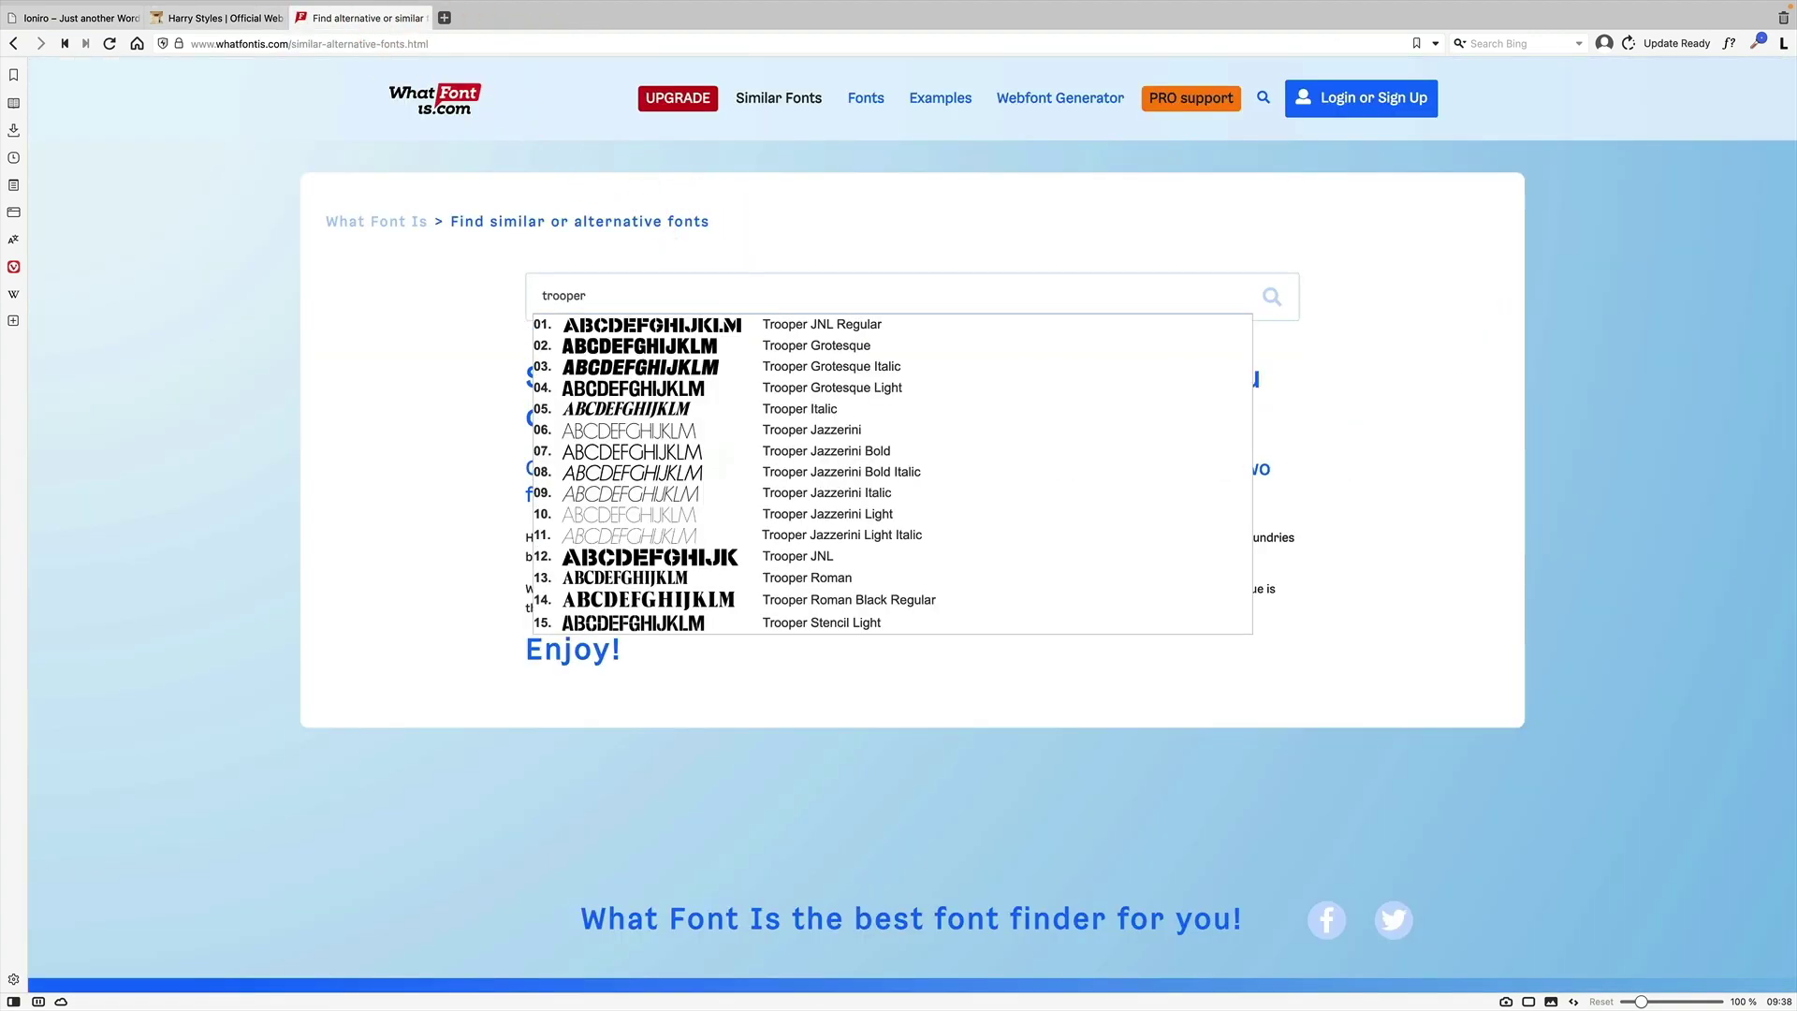
{"action": "left_click", "coordinate": [861, 453]}
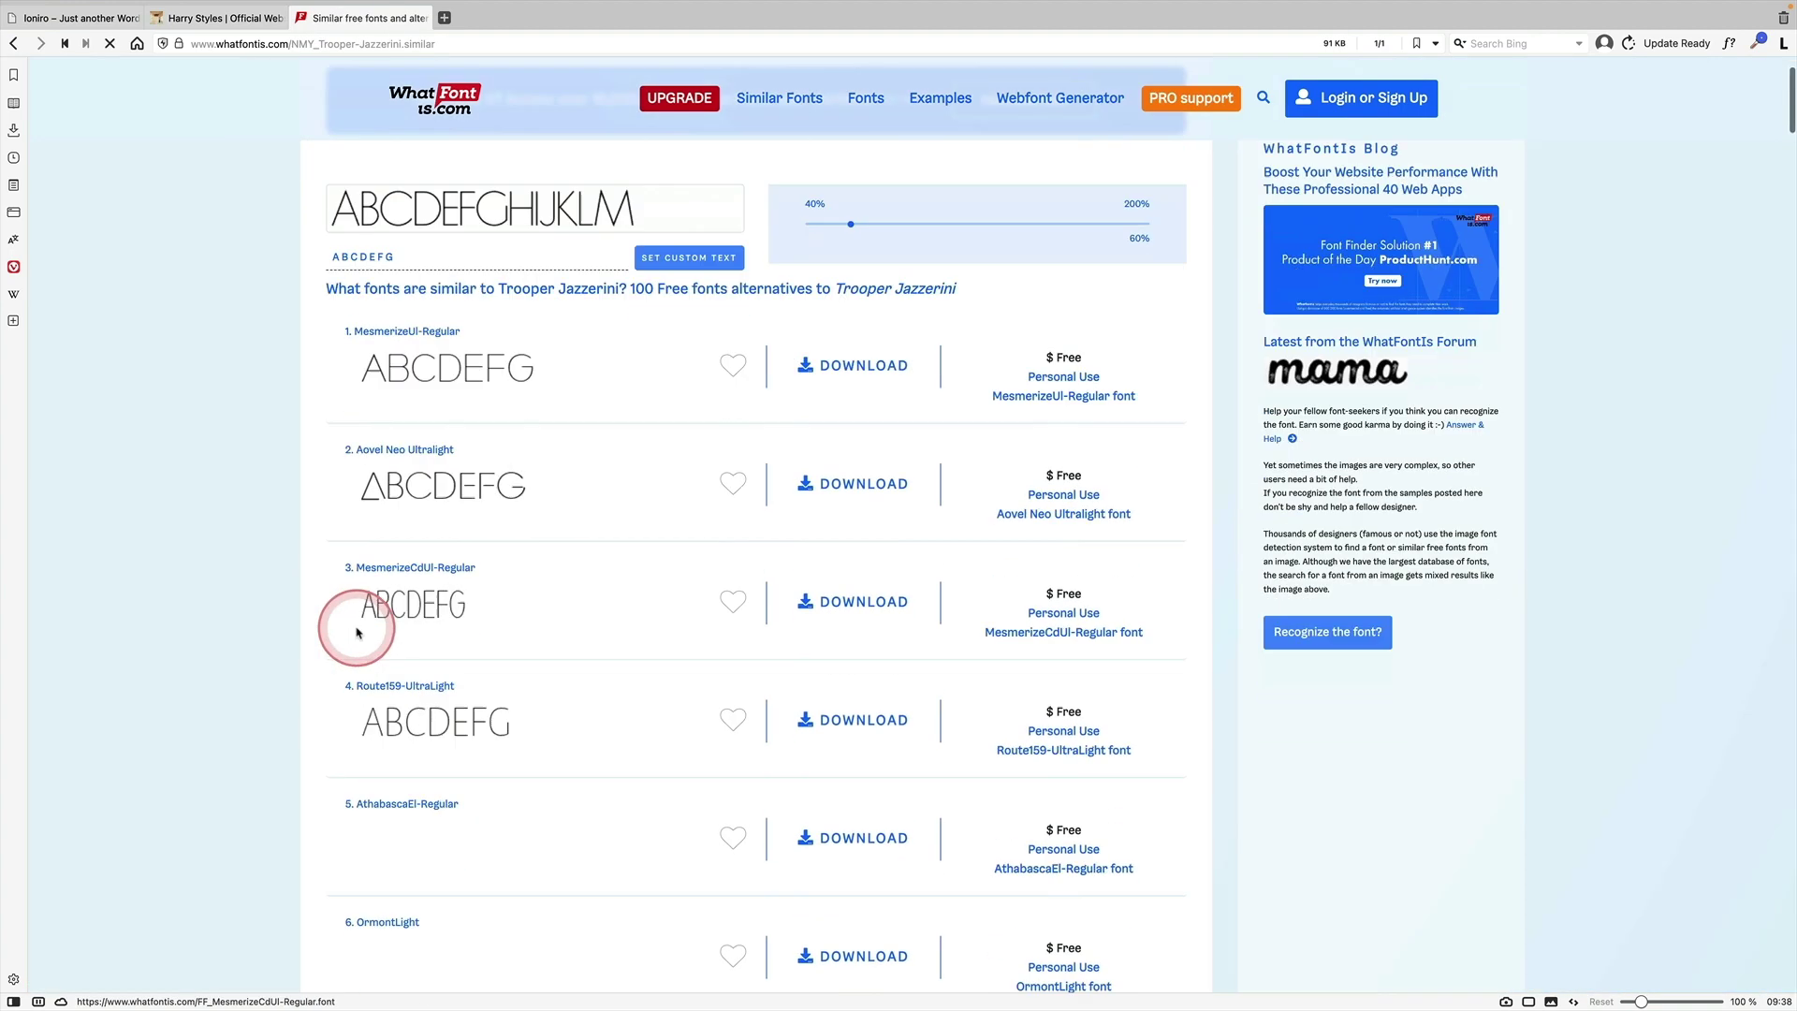
Look through the free alternatives to Trooper Jazzerini and examine the Poiret One sample
{"action": "scroll", "coordinate": [481, 336], "scroll_direction": "down", "scroll_amount": 3}
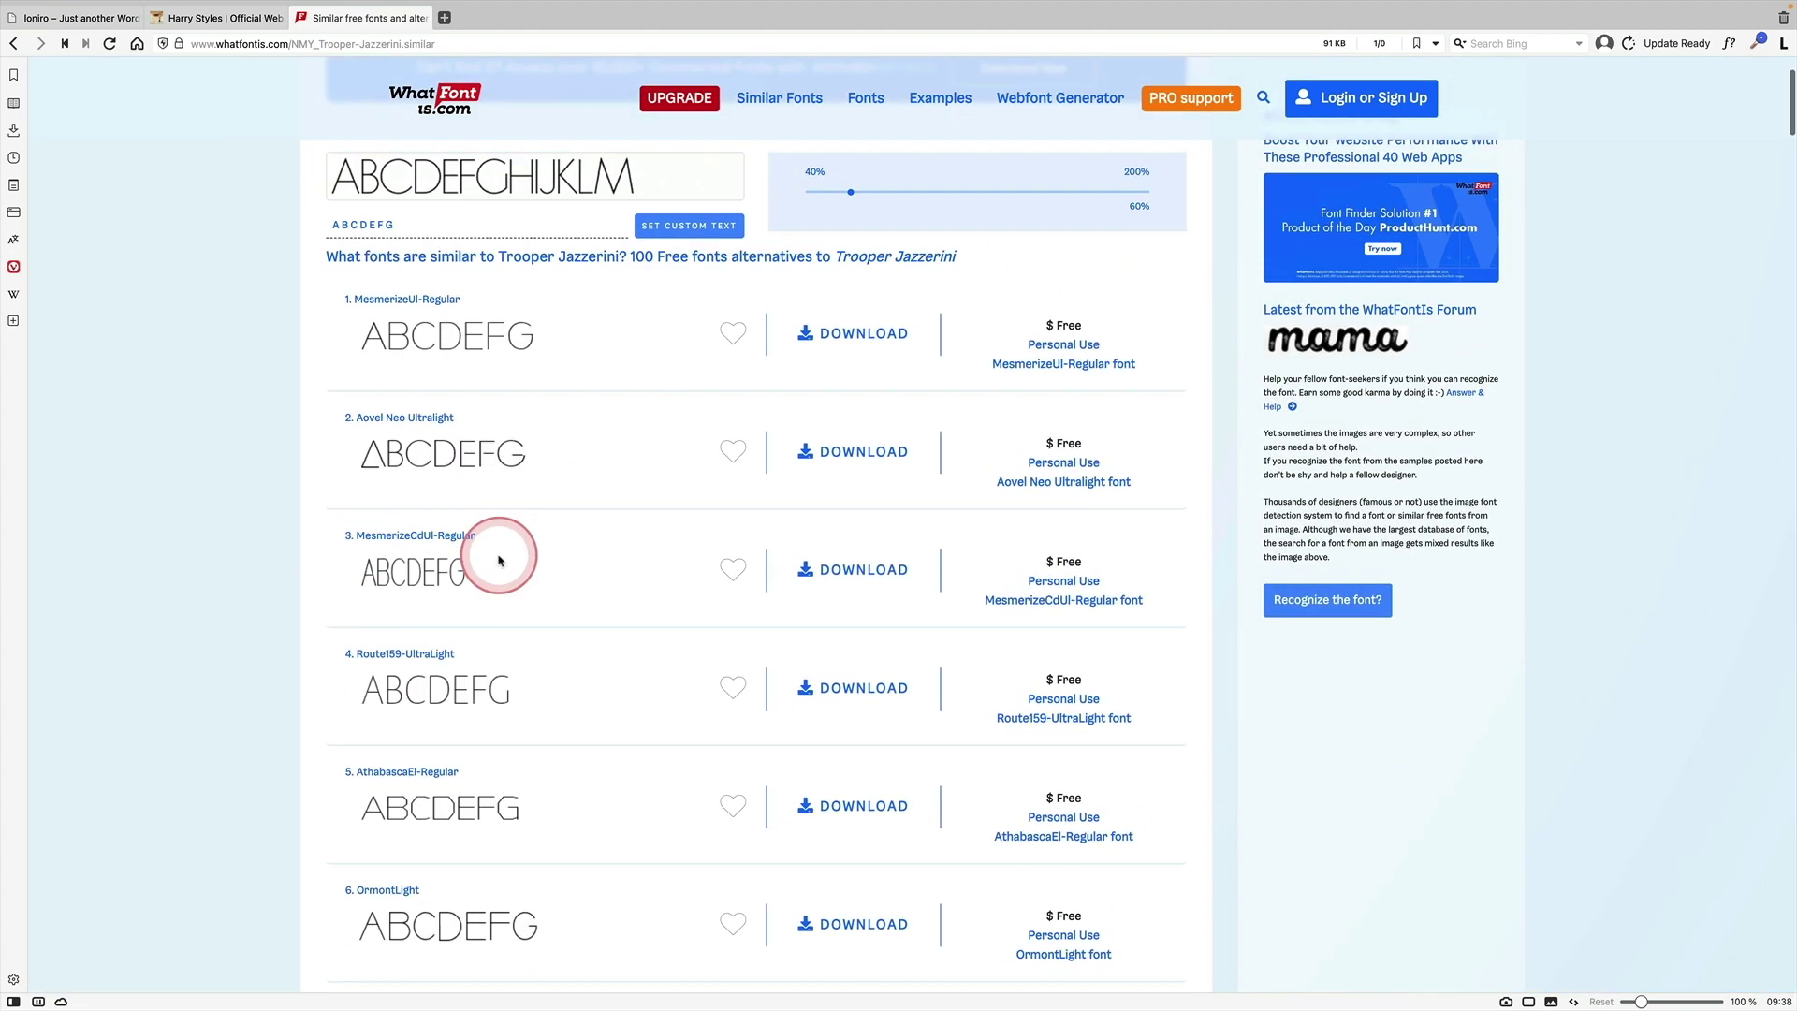
{"action": "scroll", "coordinate": [493, 557], "scroll_direction": "down", "scroll_amount": 10}
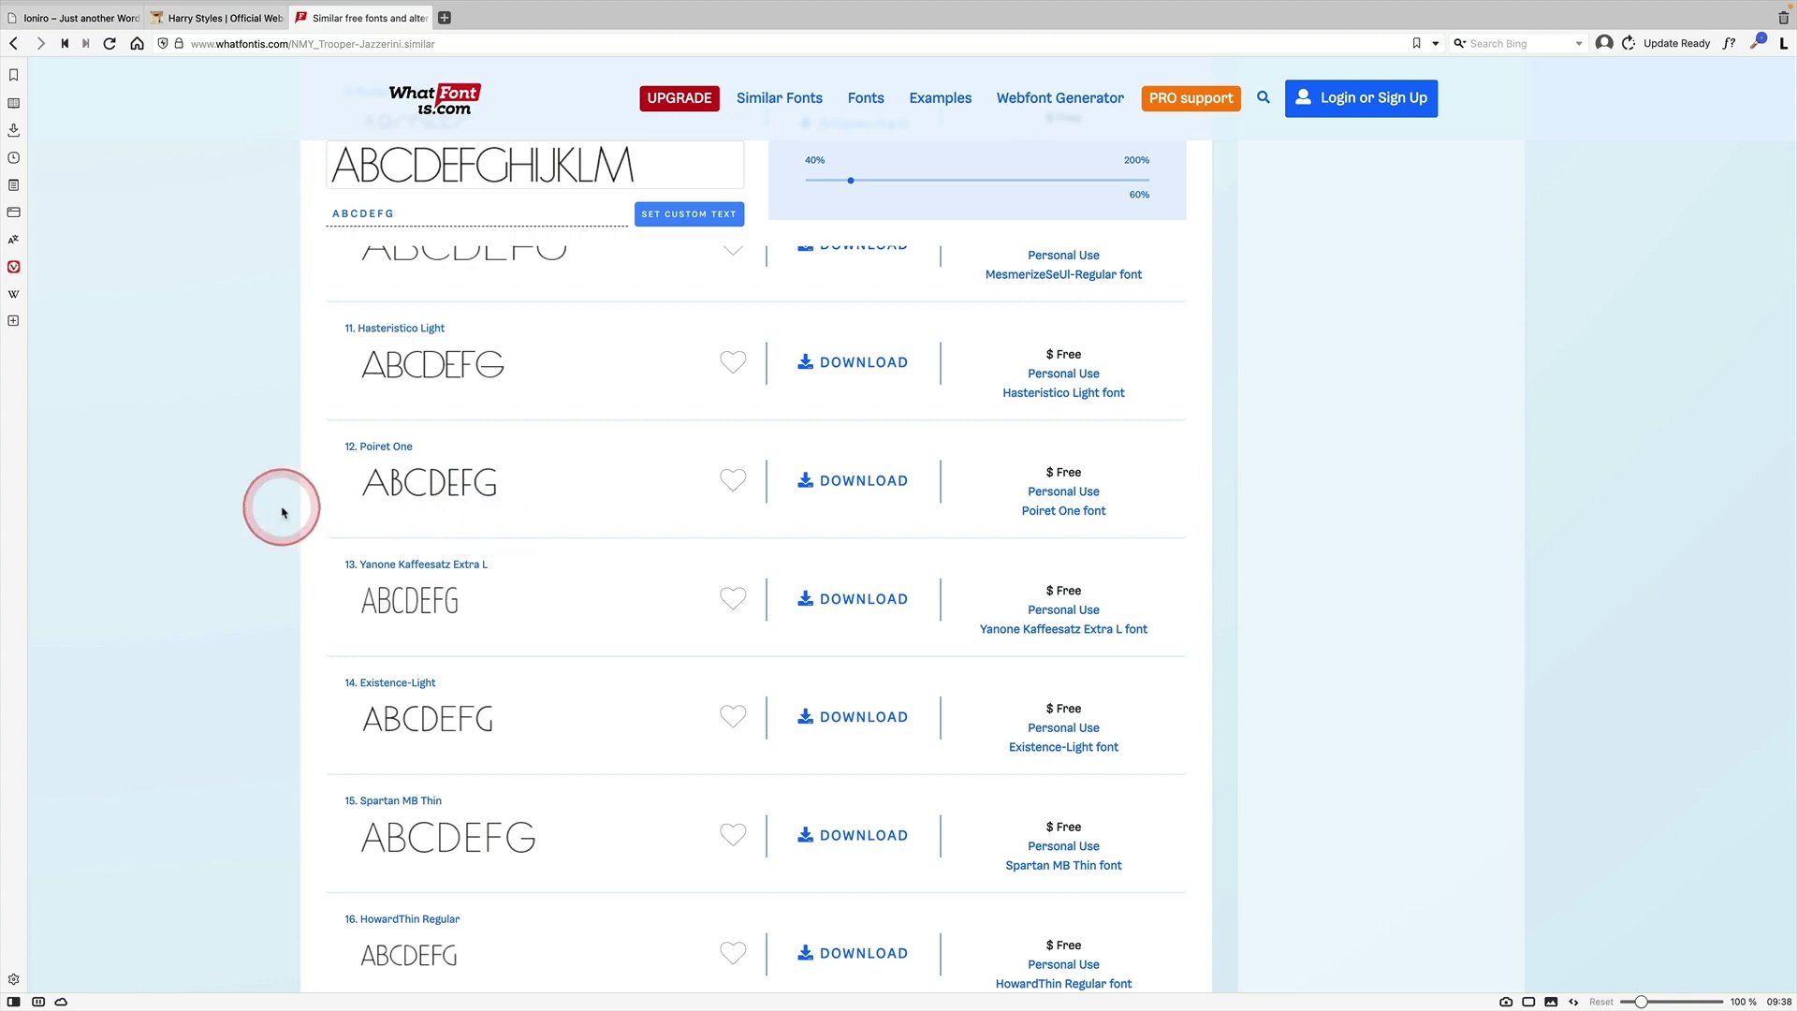
{"action": "scroll", "coordinate": [281, 512], "scroll_direction": "down", "scroll_amount": 2}
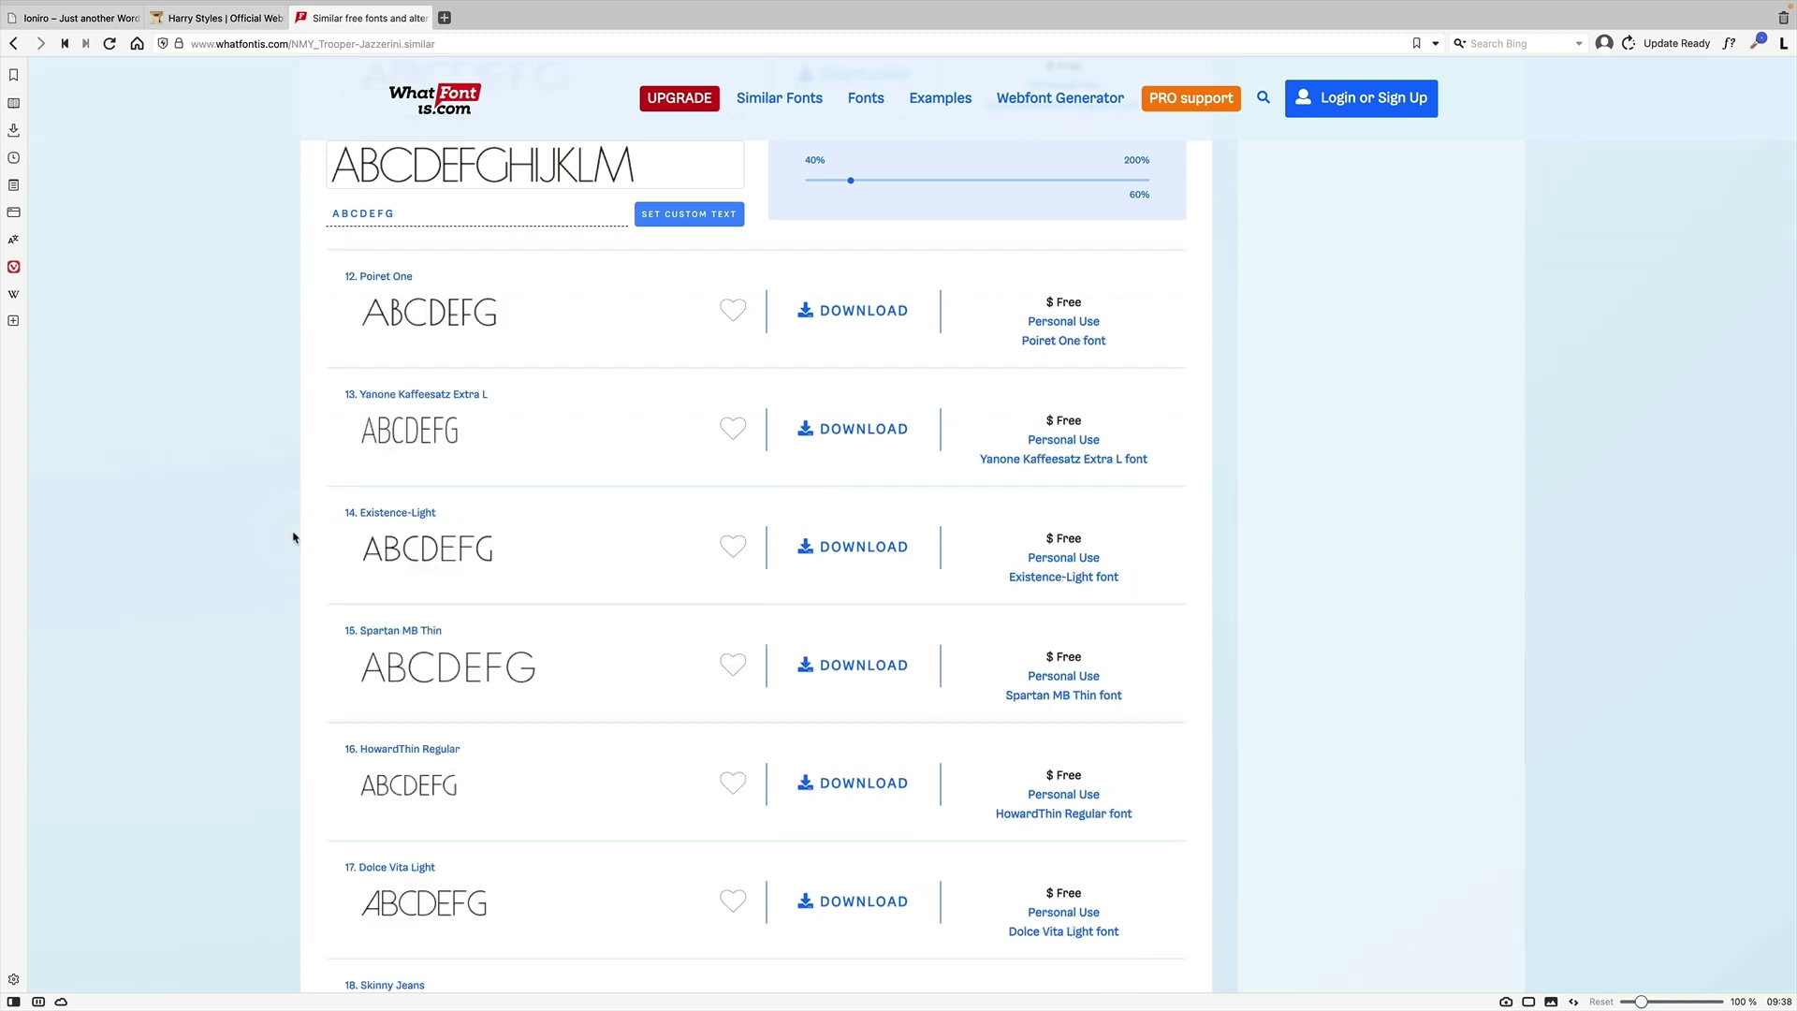
{"action": "left_click", "coordinate": [385, 278]}
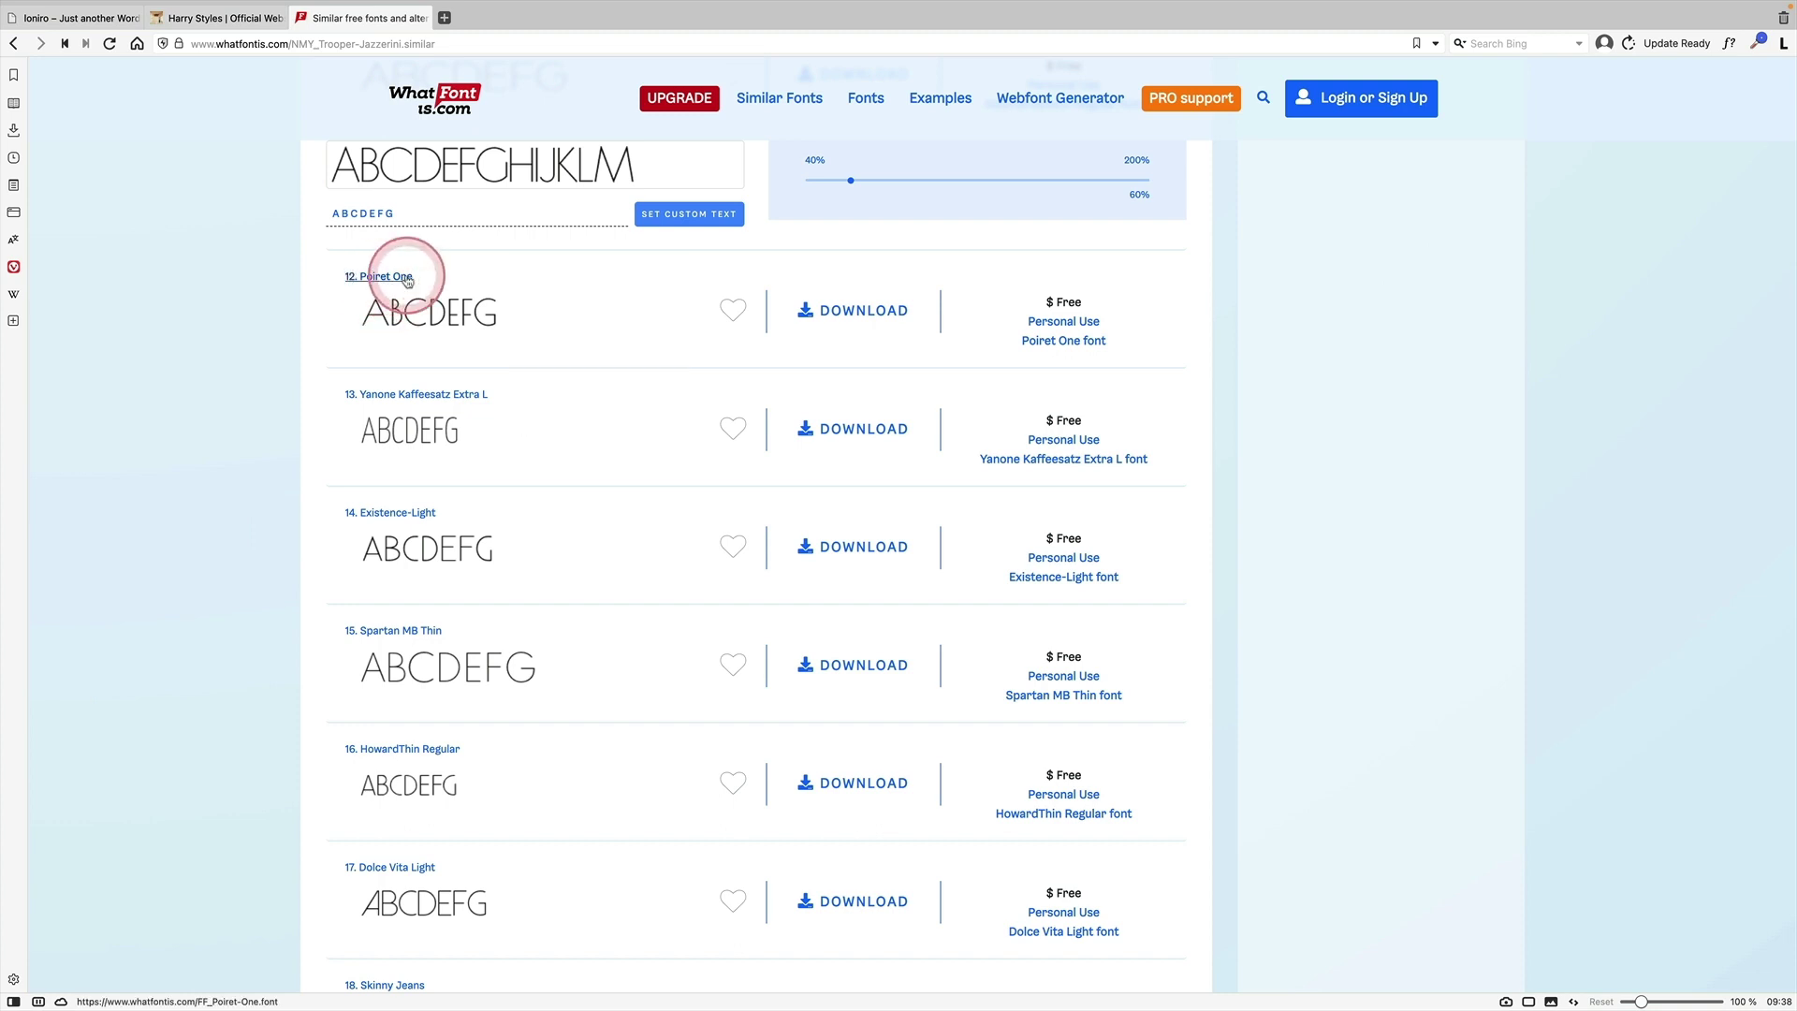
{"action": "mouse_move", "coordinate": [440, 322]}
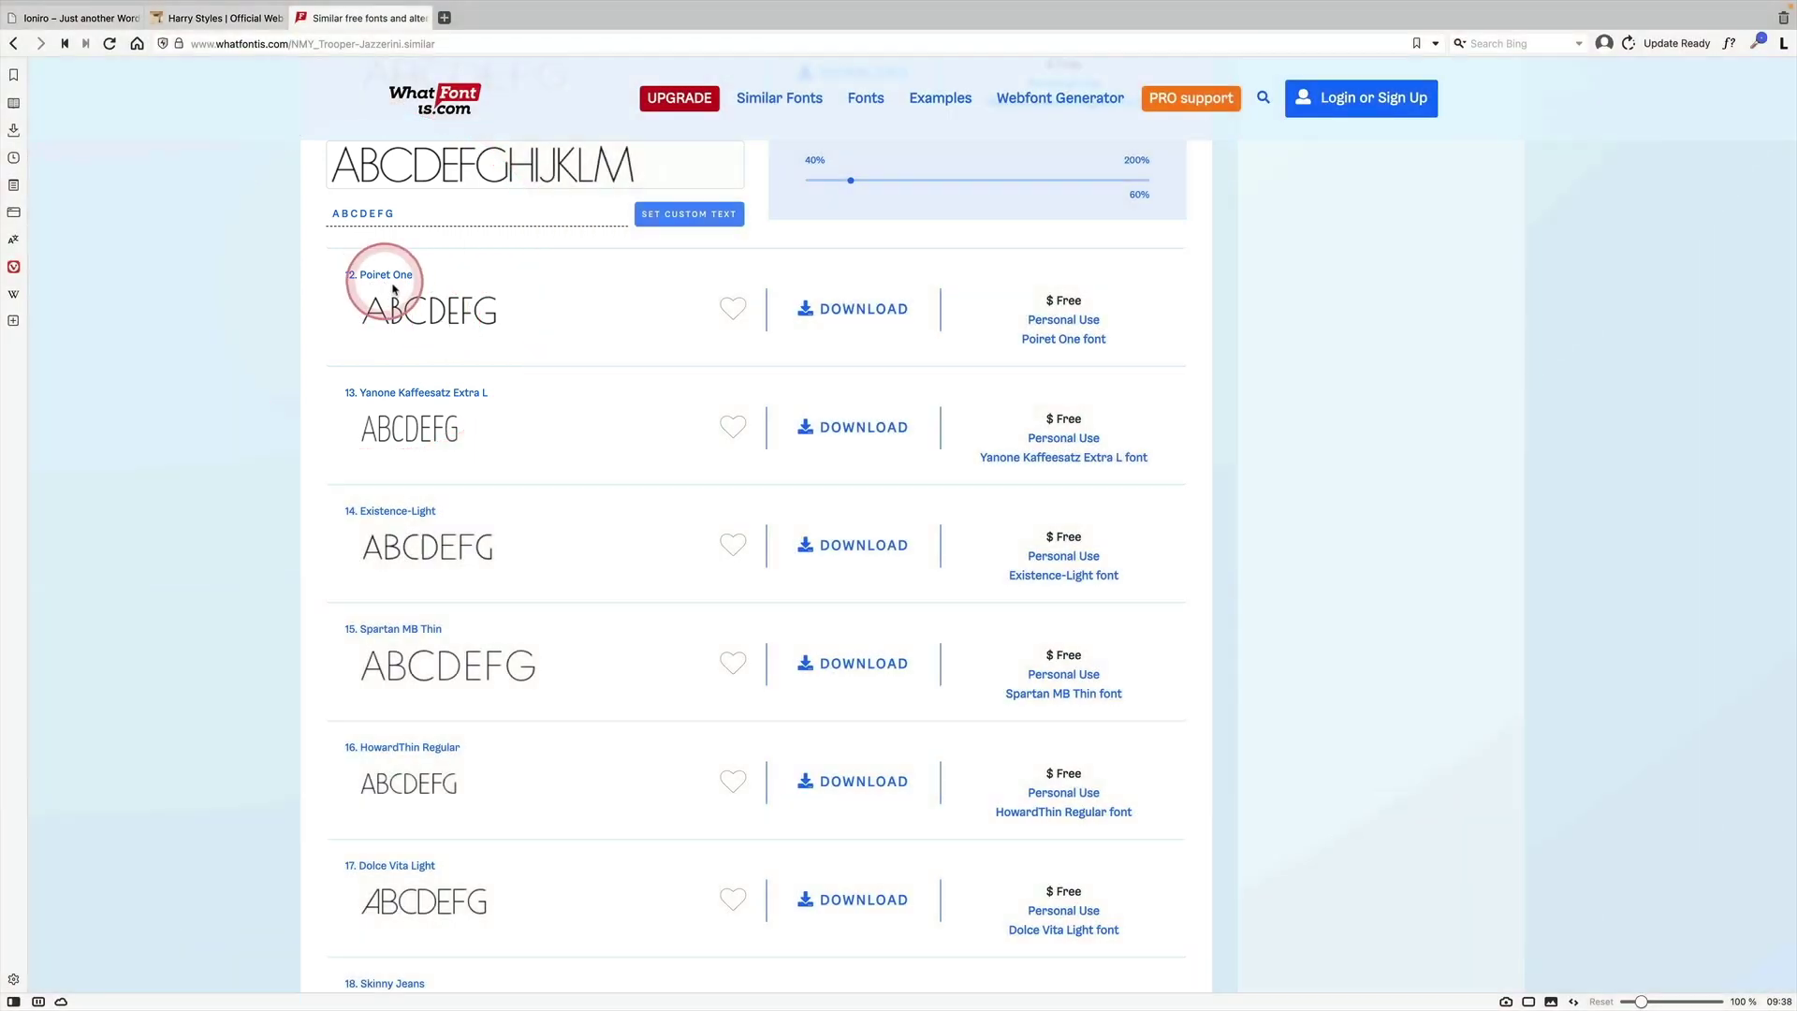
Return to the tab with the WordPress front page and exit WhatFont on the Harry Styles page
{"action": "left_click", "coordinate": [248, 20]}
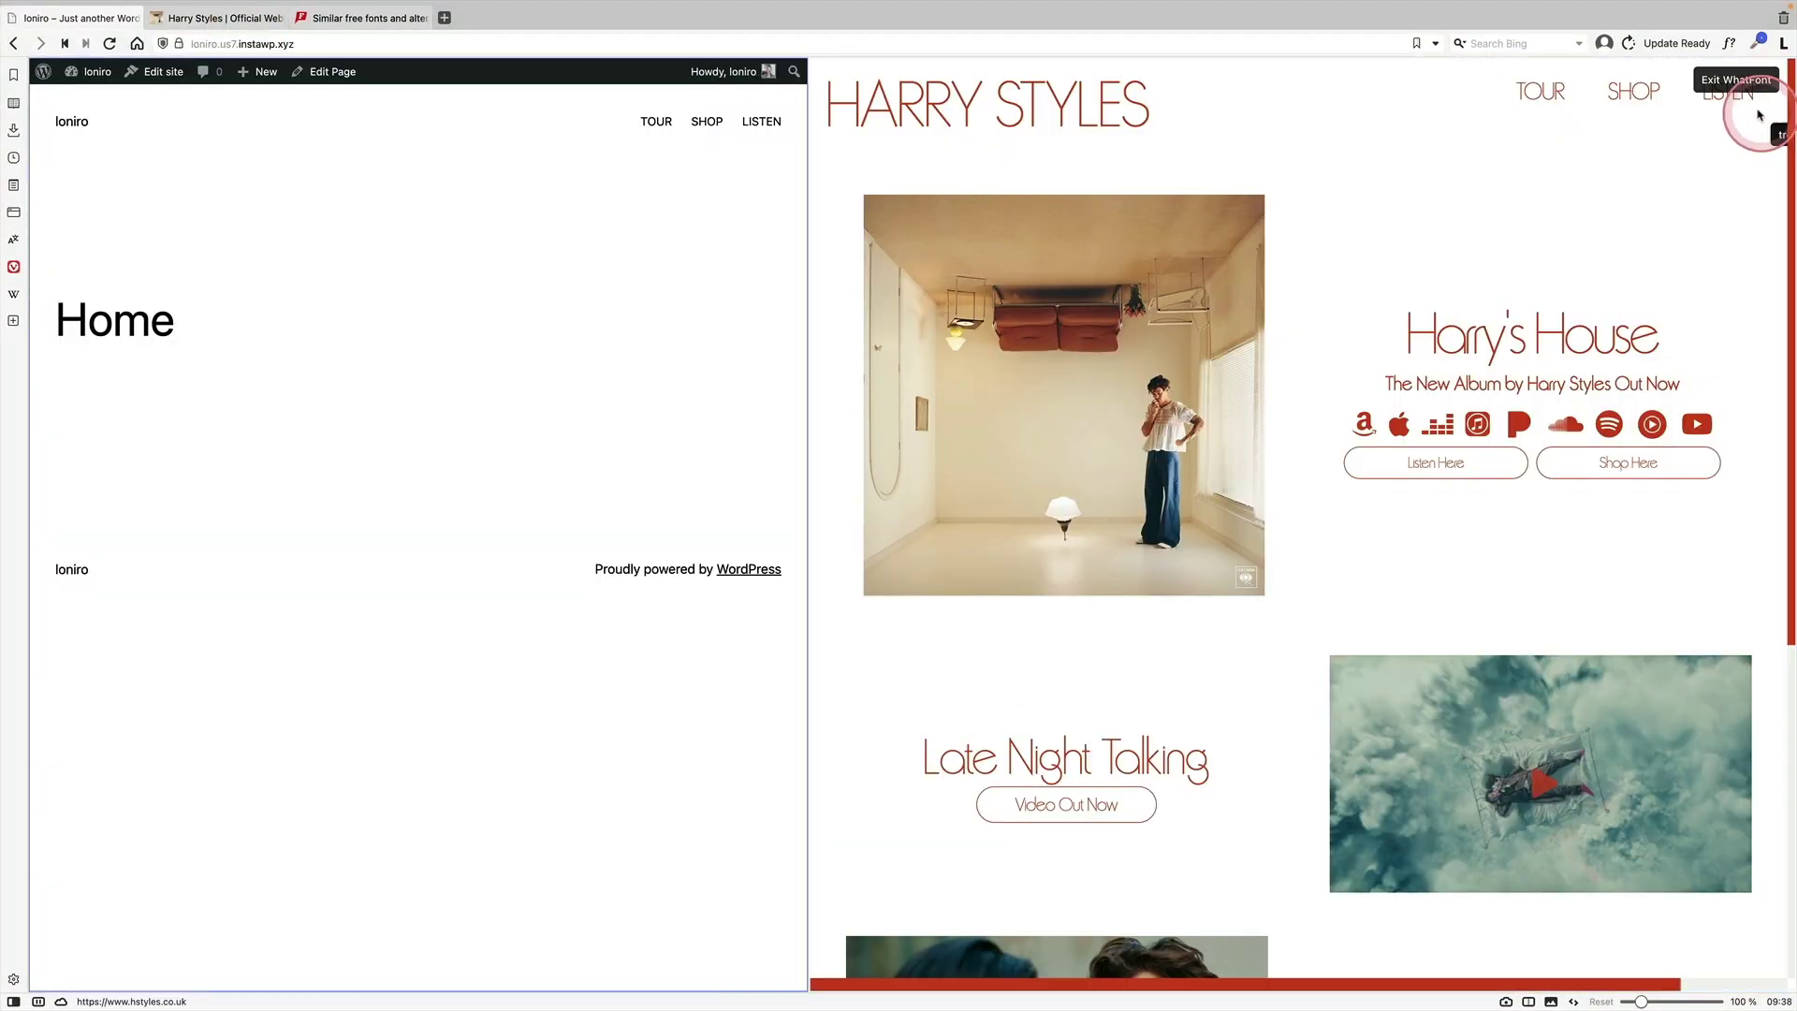
{"action": "left_click", "coordinate": [1737, 80]}
{"action": "mouse_move", "coordinate": [91, 78]}
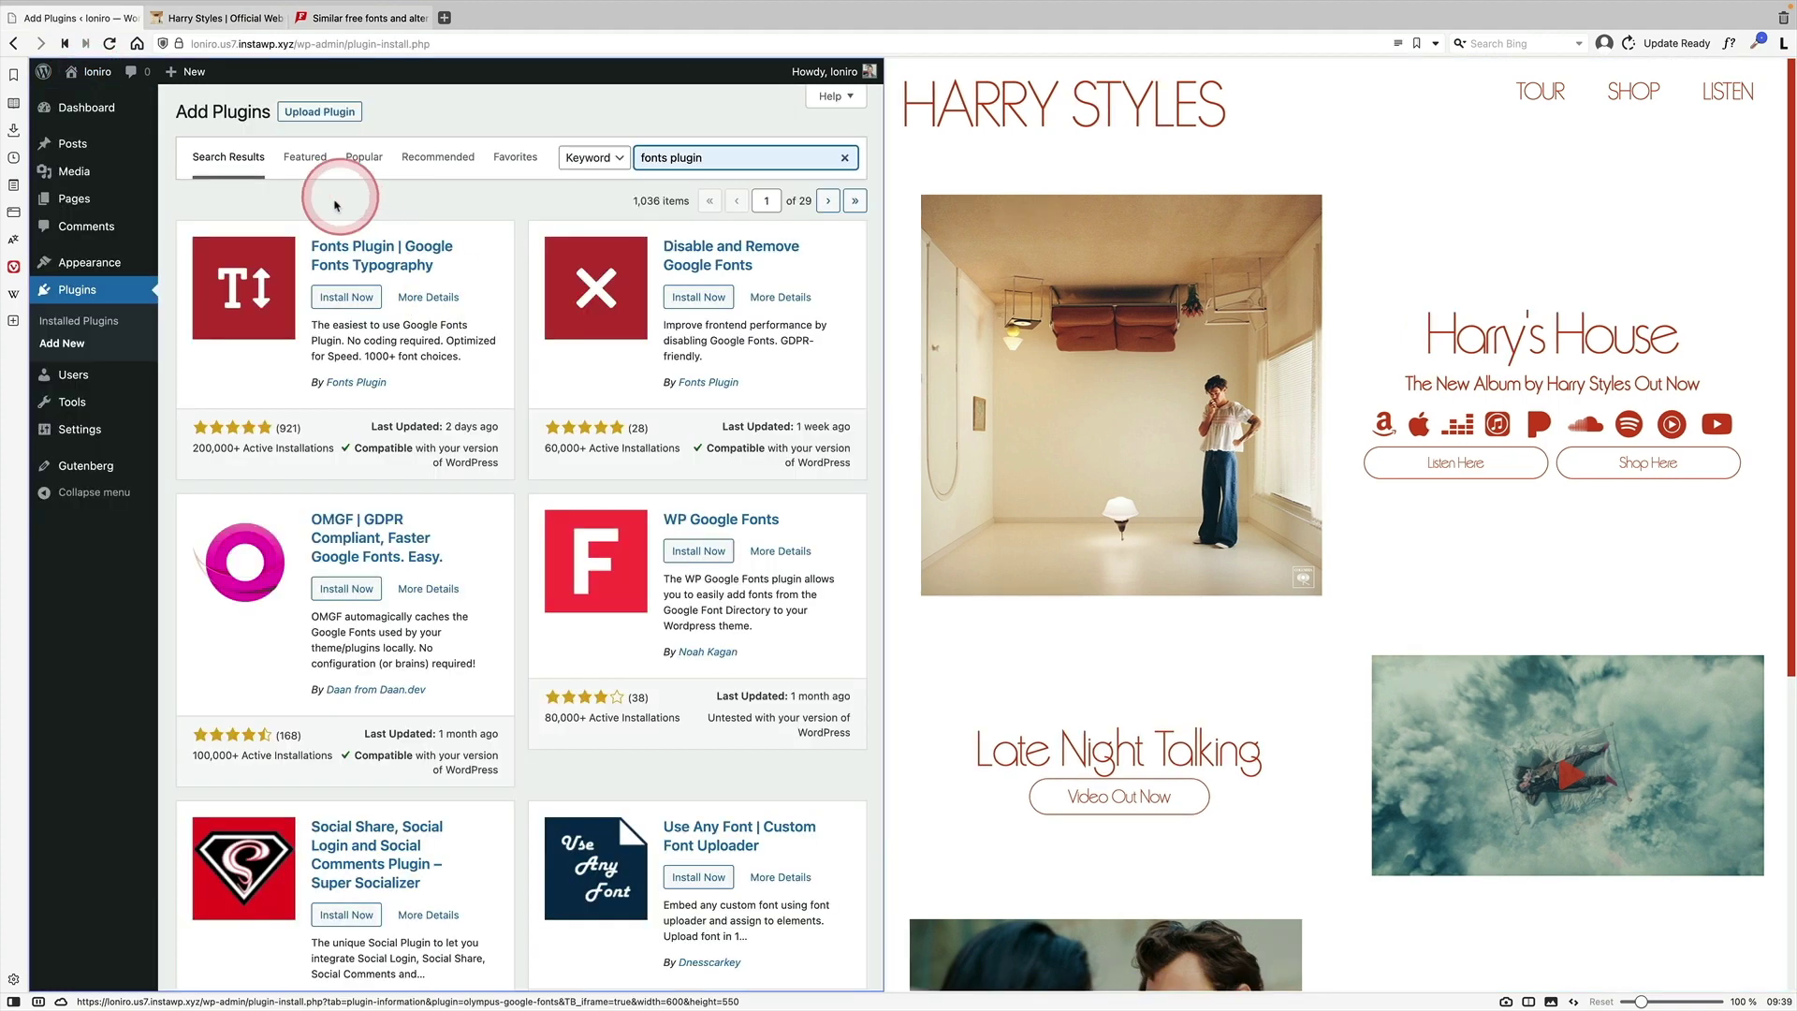
Install and activate the Fonts Plugin | Google Fonts Typography plugin and open its Basic Settings in the customizer
{"action": "left_click", "coordinate": [349, 297]}
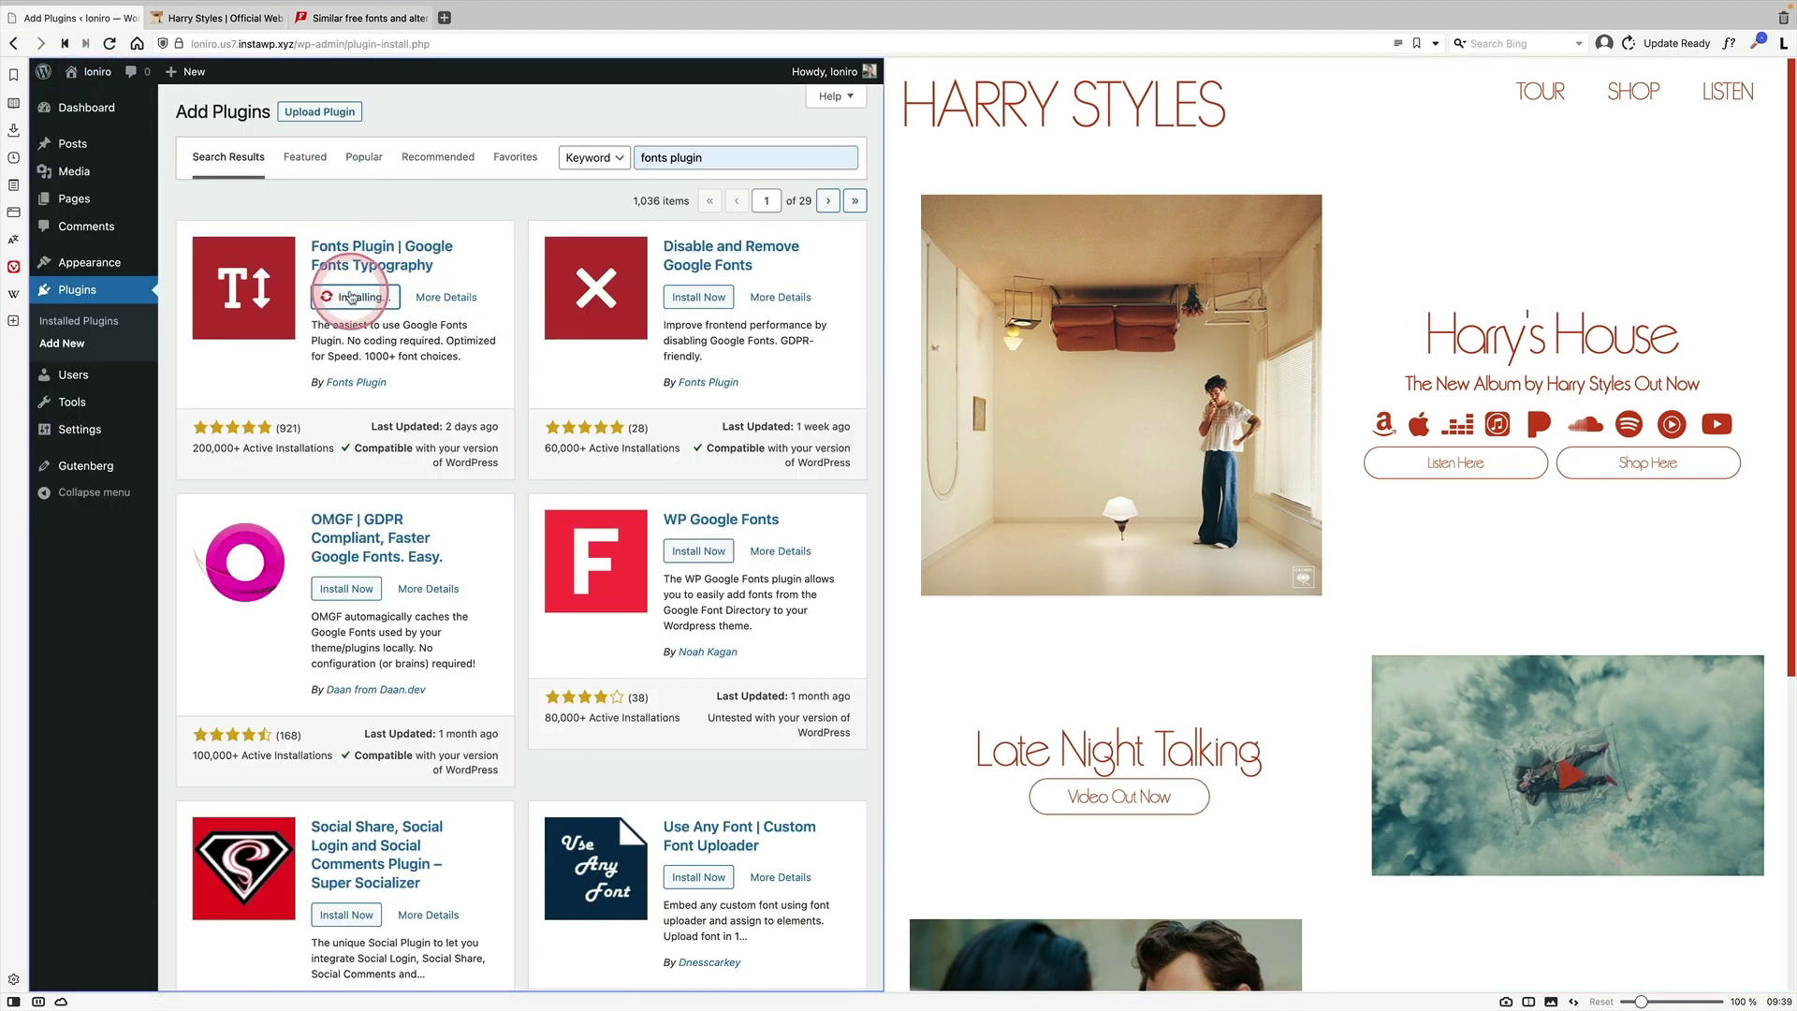
{"action": "left_click", "coordinate": [97, 346]}
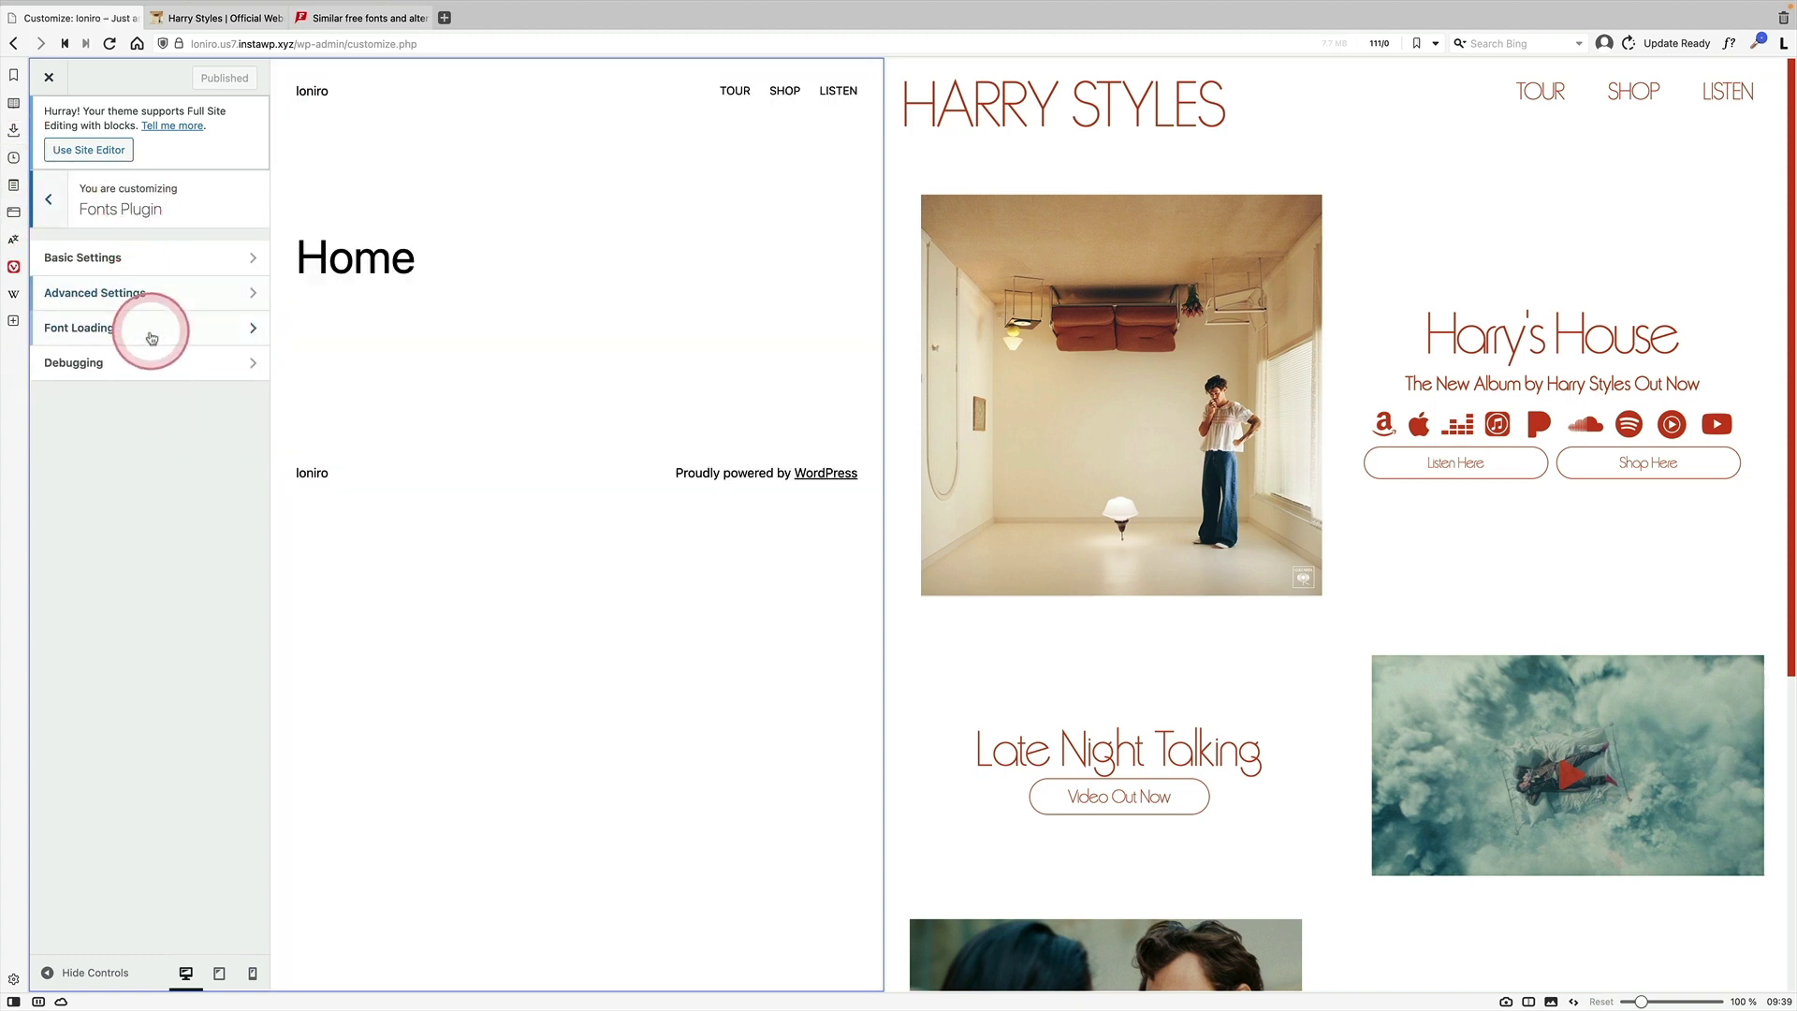
{"action": "left_click", "coordinate": [113, 258]}
Set the Base Typography and Headings Typography font families to Poiret One
{"action": "left_click", "coordinate": [129, 331]}
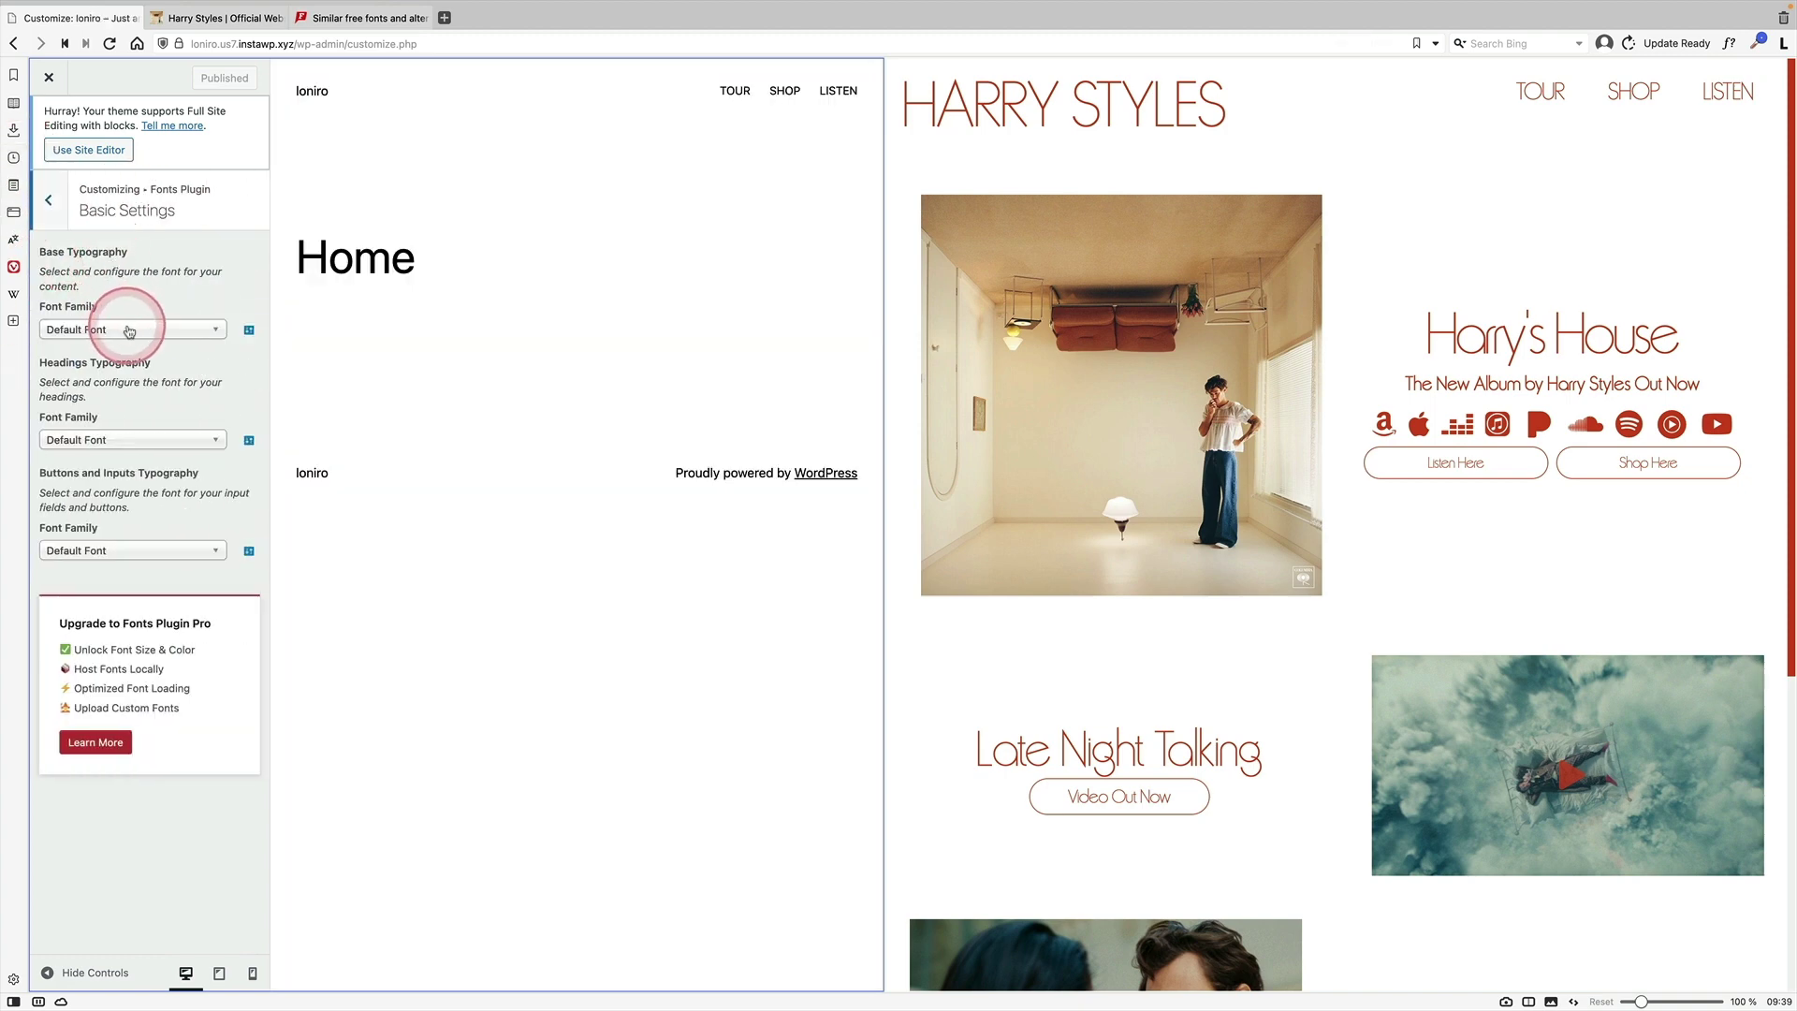
{"action": "type", "text": "poi"}
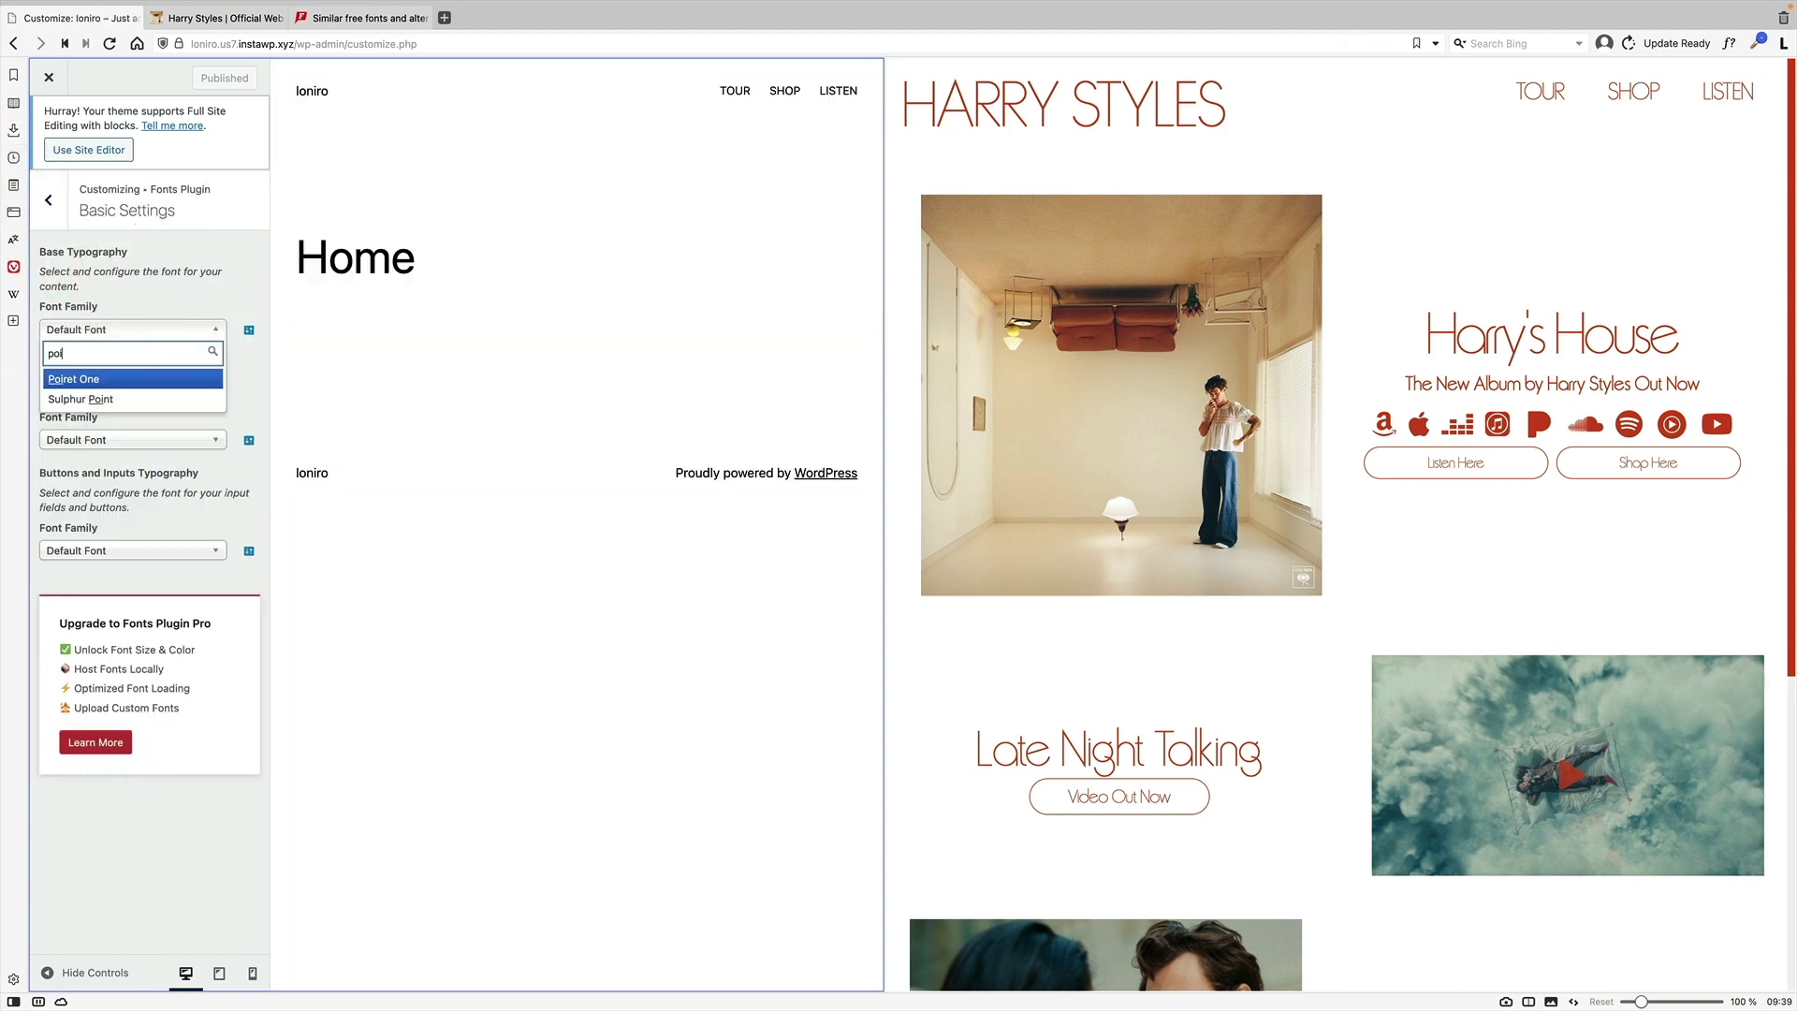
{"action": "left_click", "coordinate": [85, 377]}
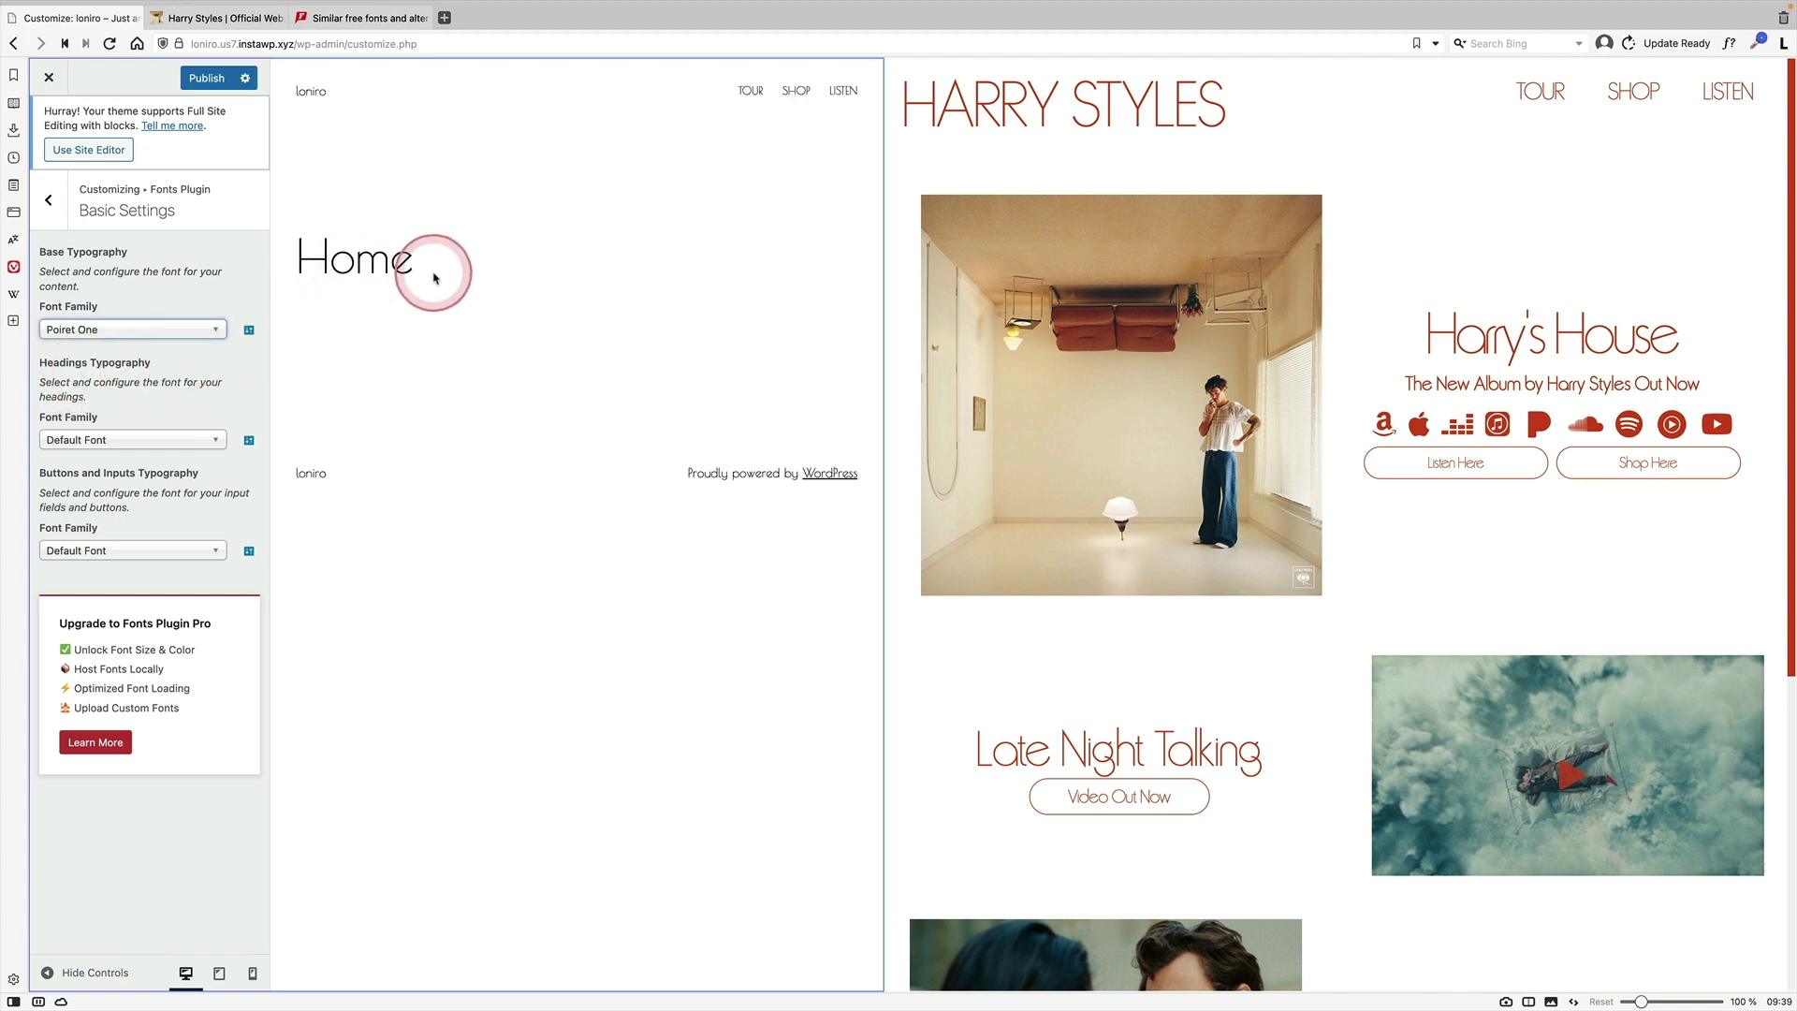
{"action": "left_click", "coordinate": [134, 440]}
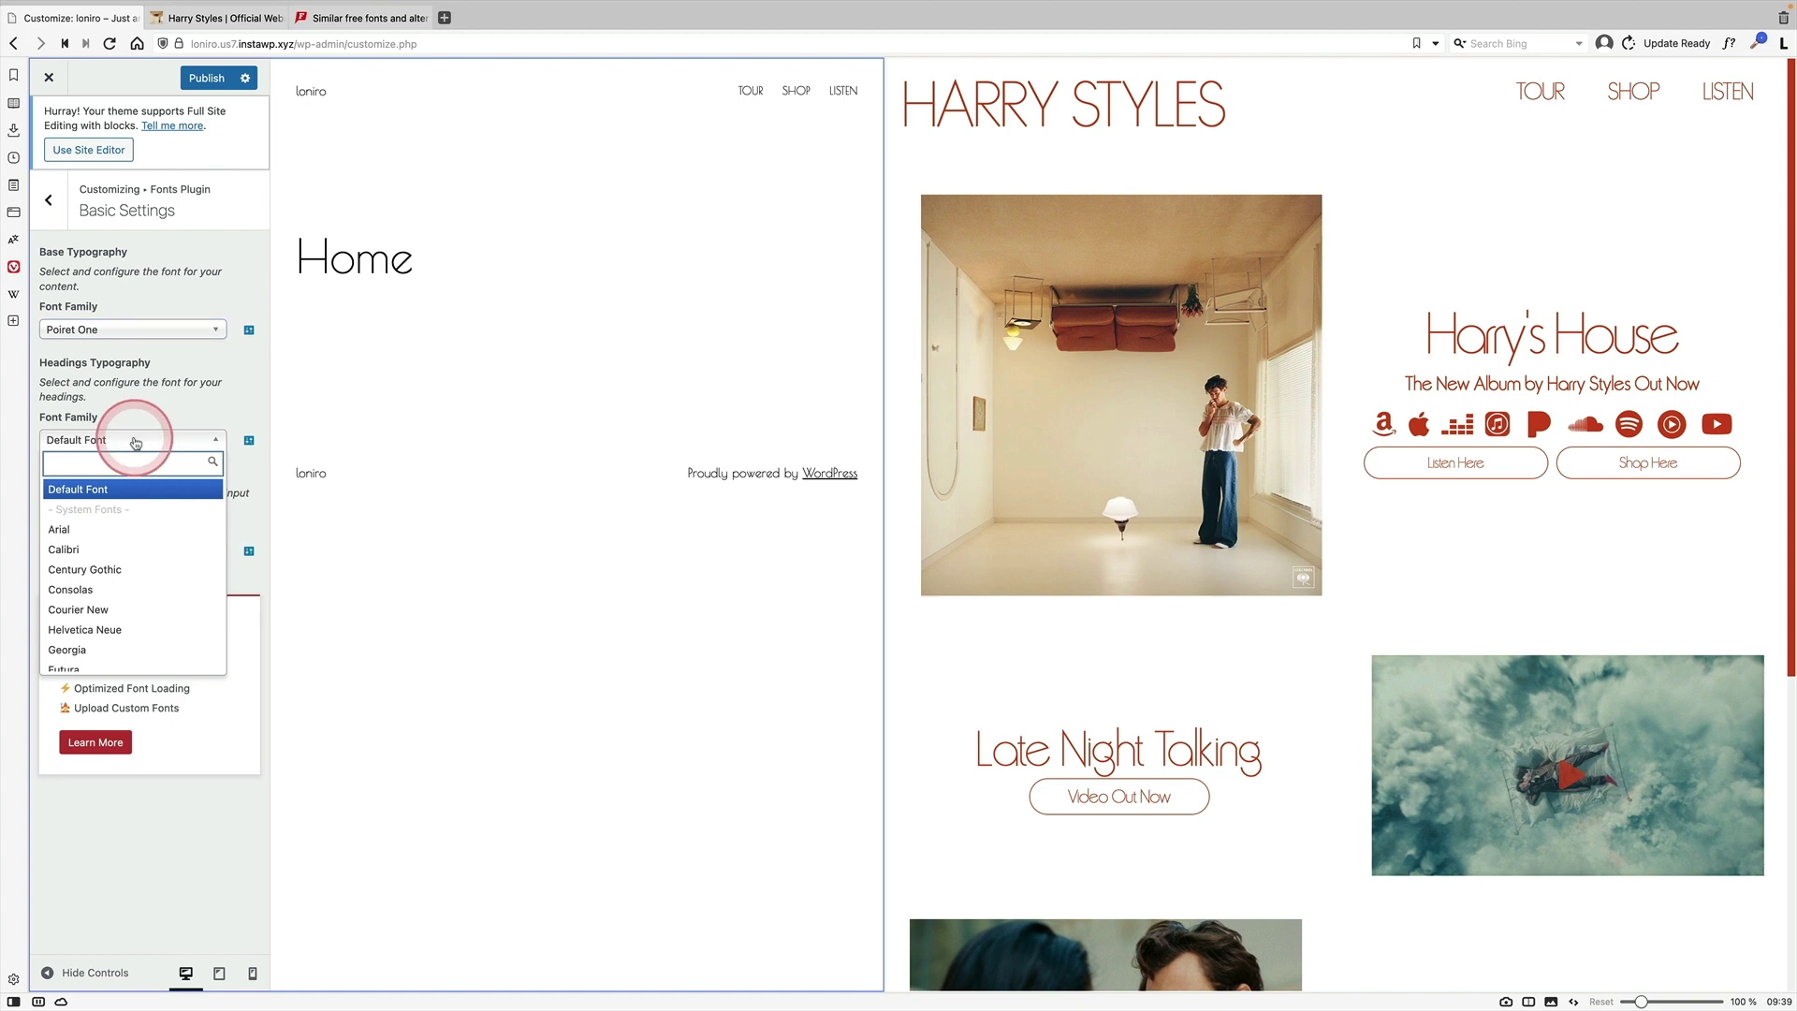
{"action": "type", "text": "poir"}
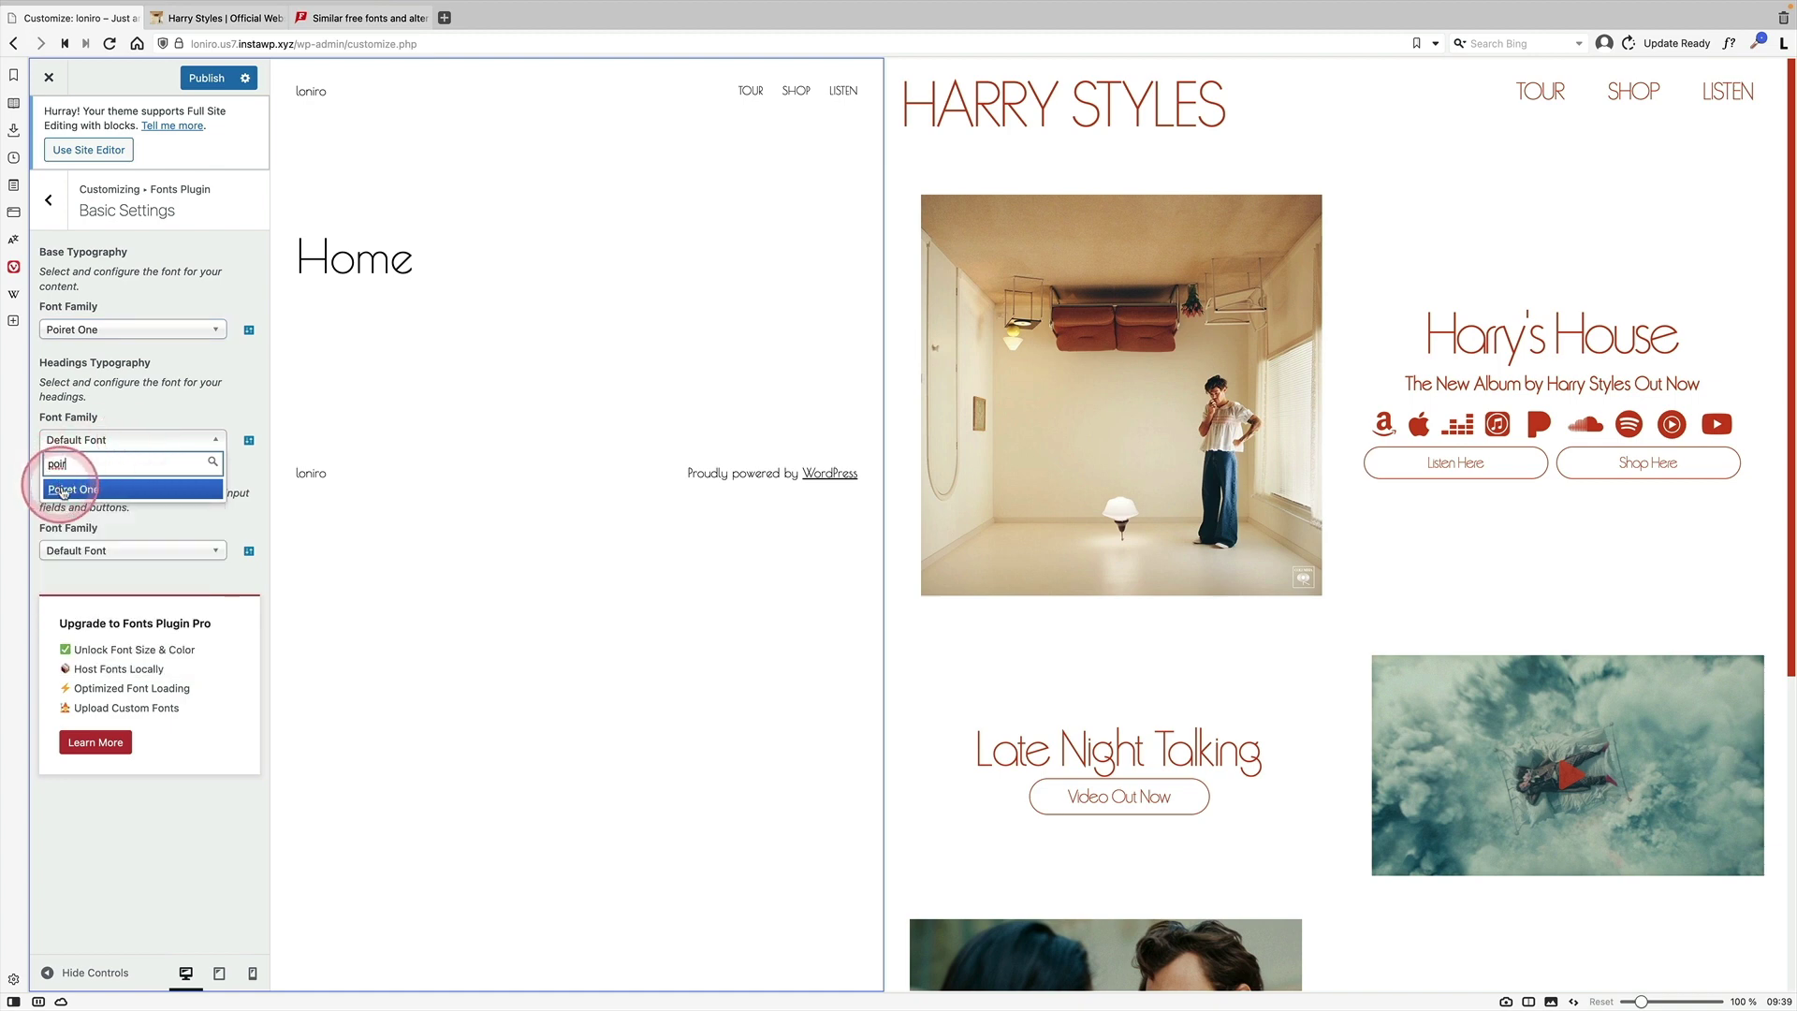
{"action": "left_click", "coordinate": [62, 489]}
Set the Buttons and Inputs Typography font family to Poiret One and publish the font changes
{"action": "left_click", "coordinate": [154, 550]}
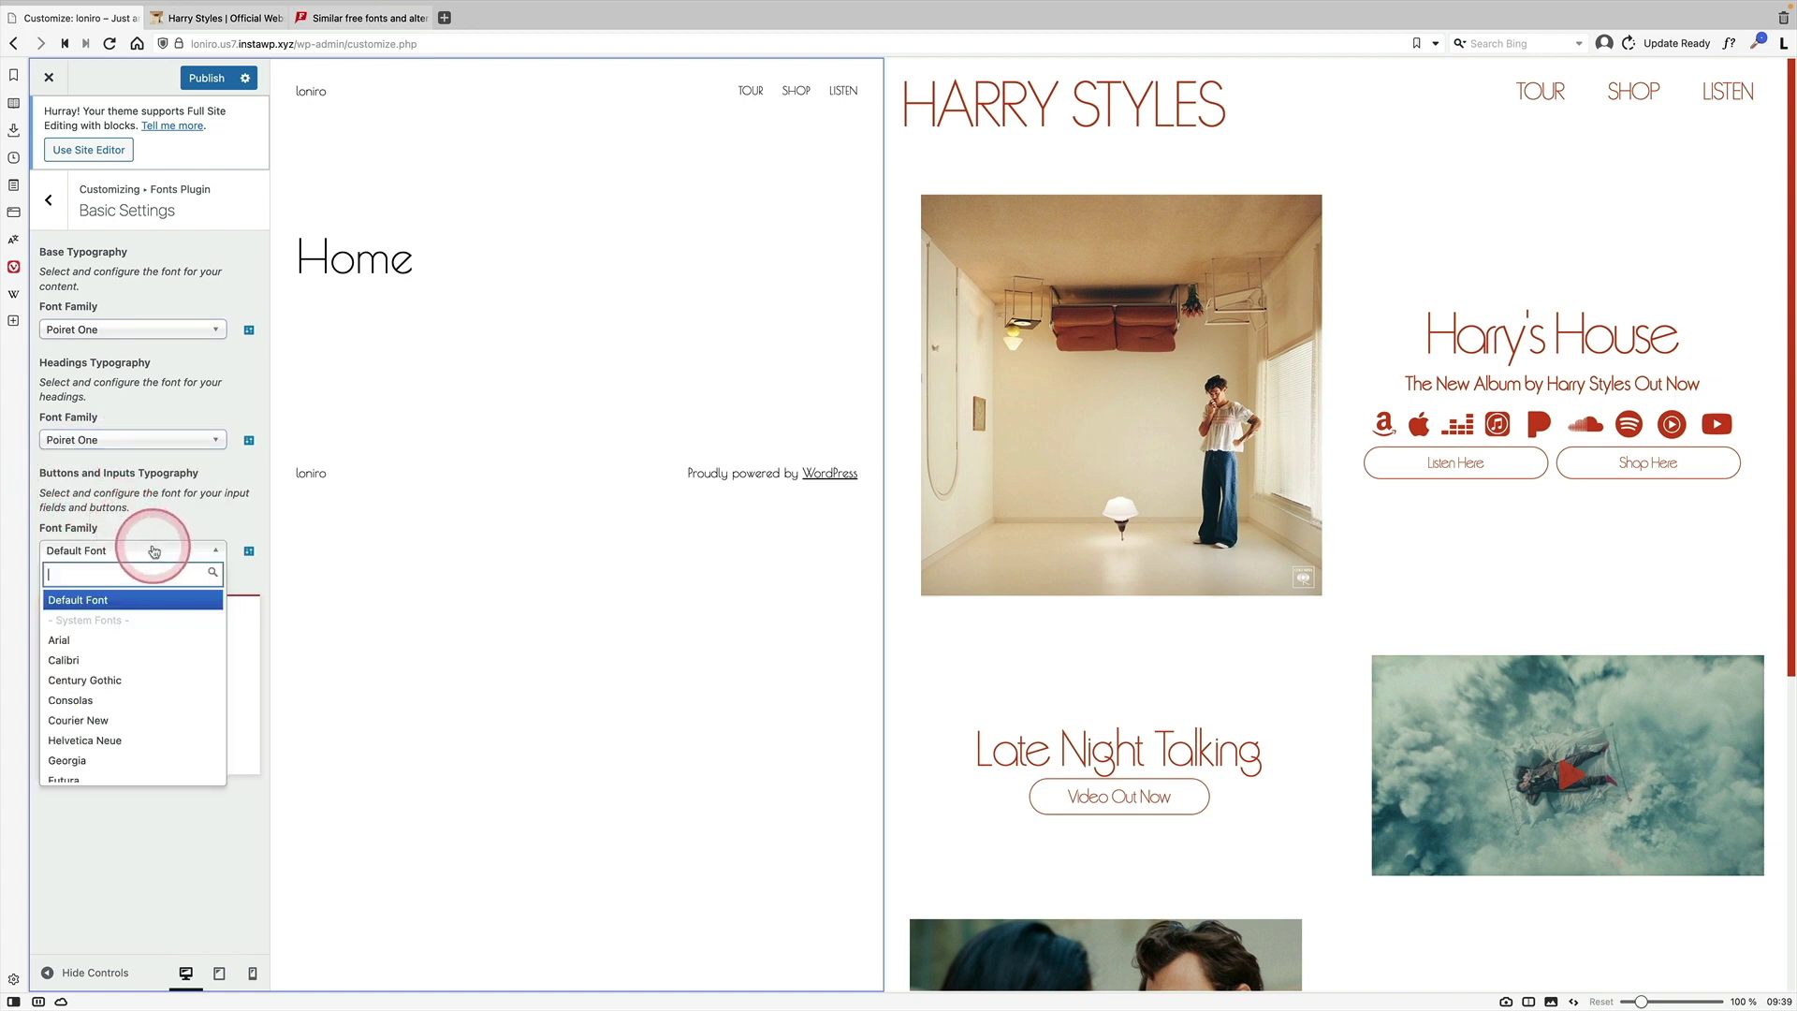
{"action": "type", "text": "p"}
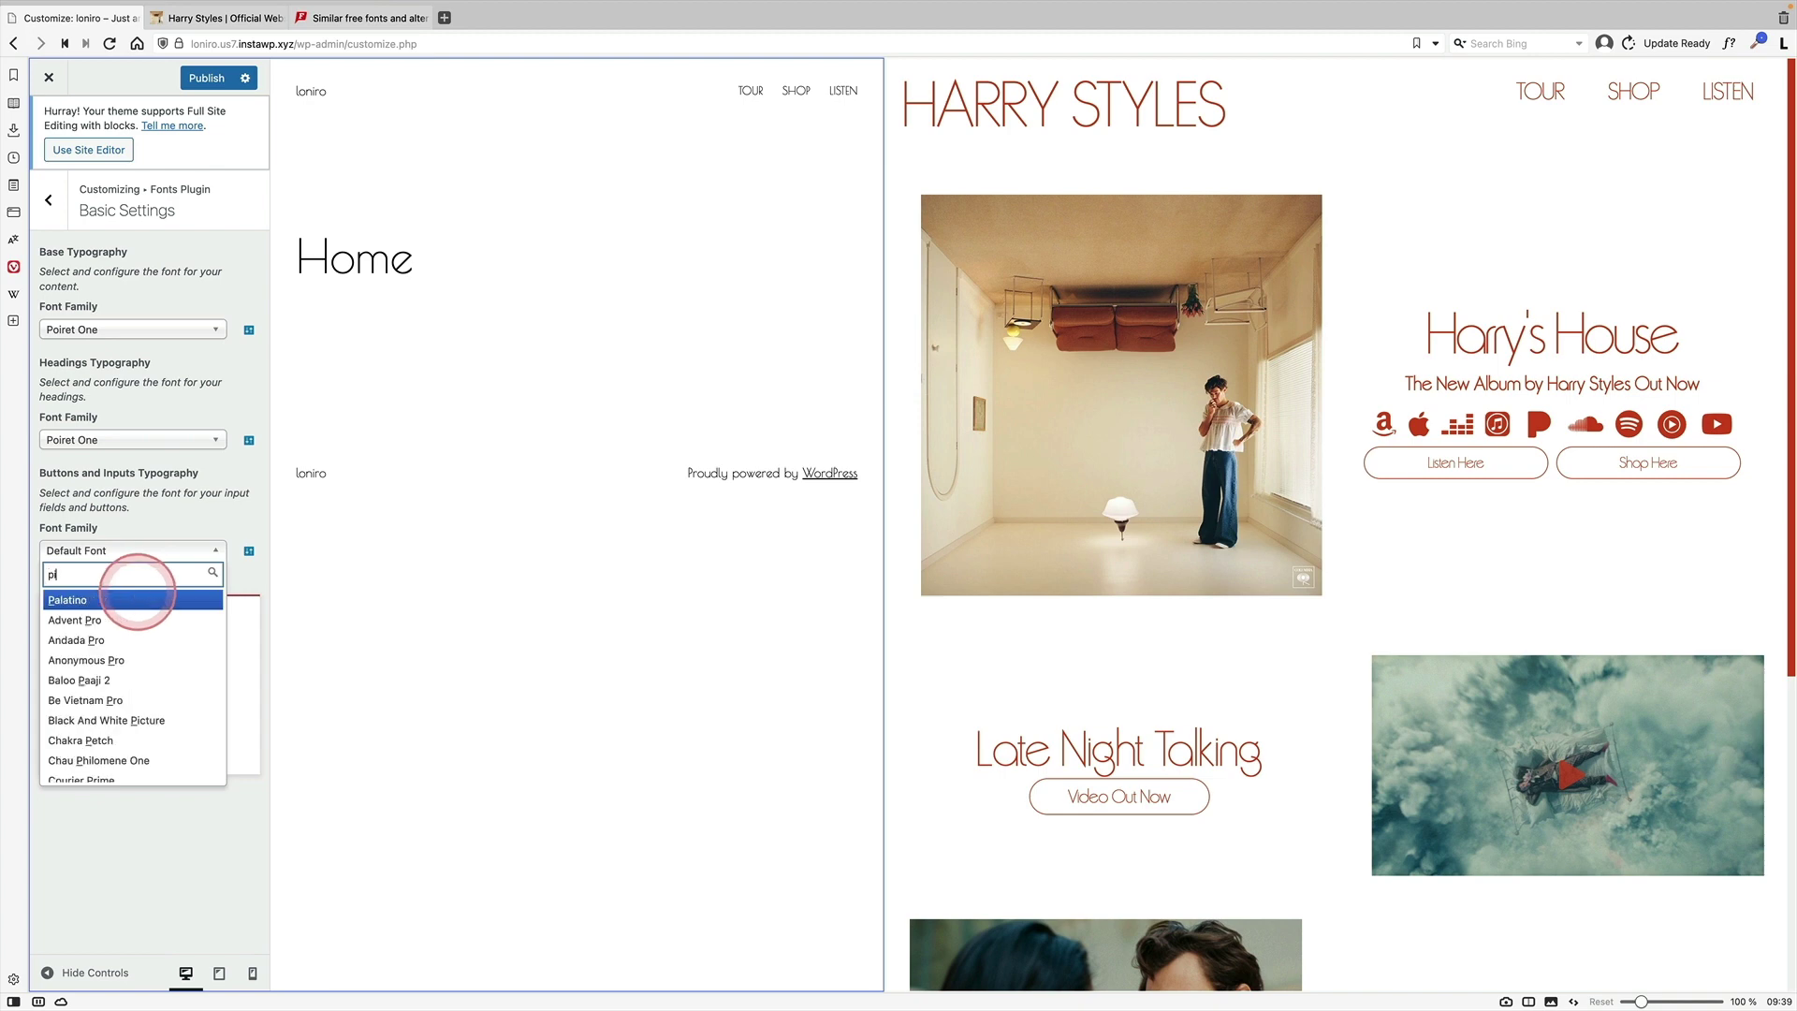
{"action": "type", "text": "oir"}
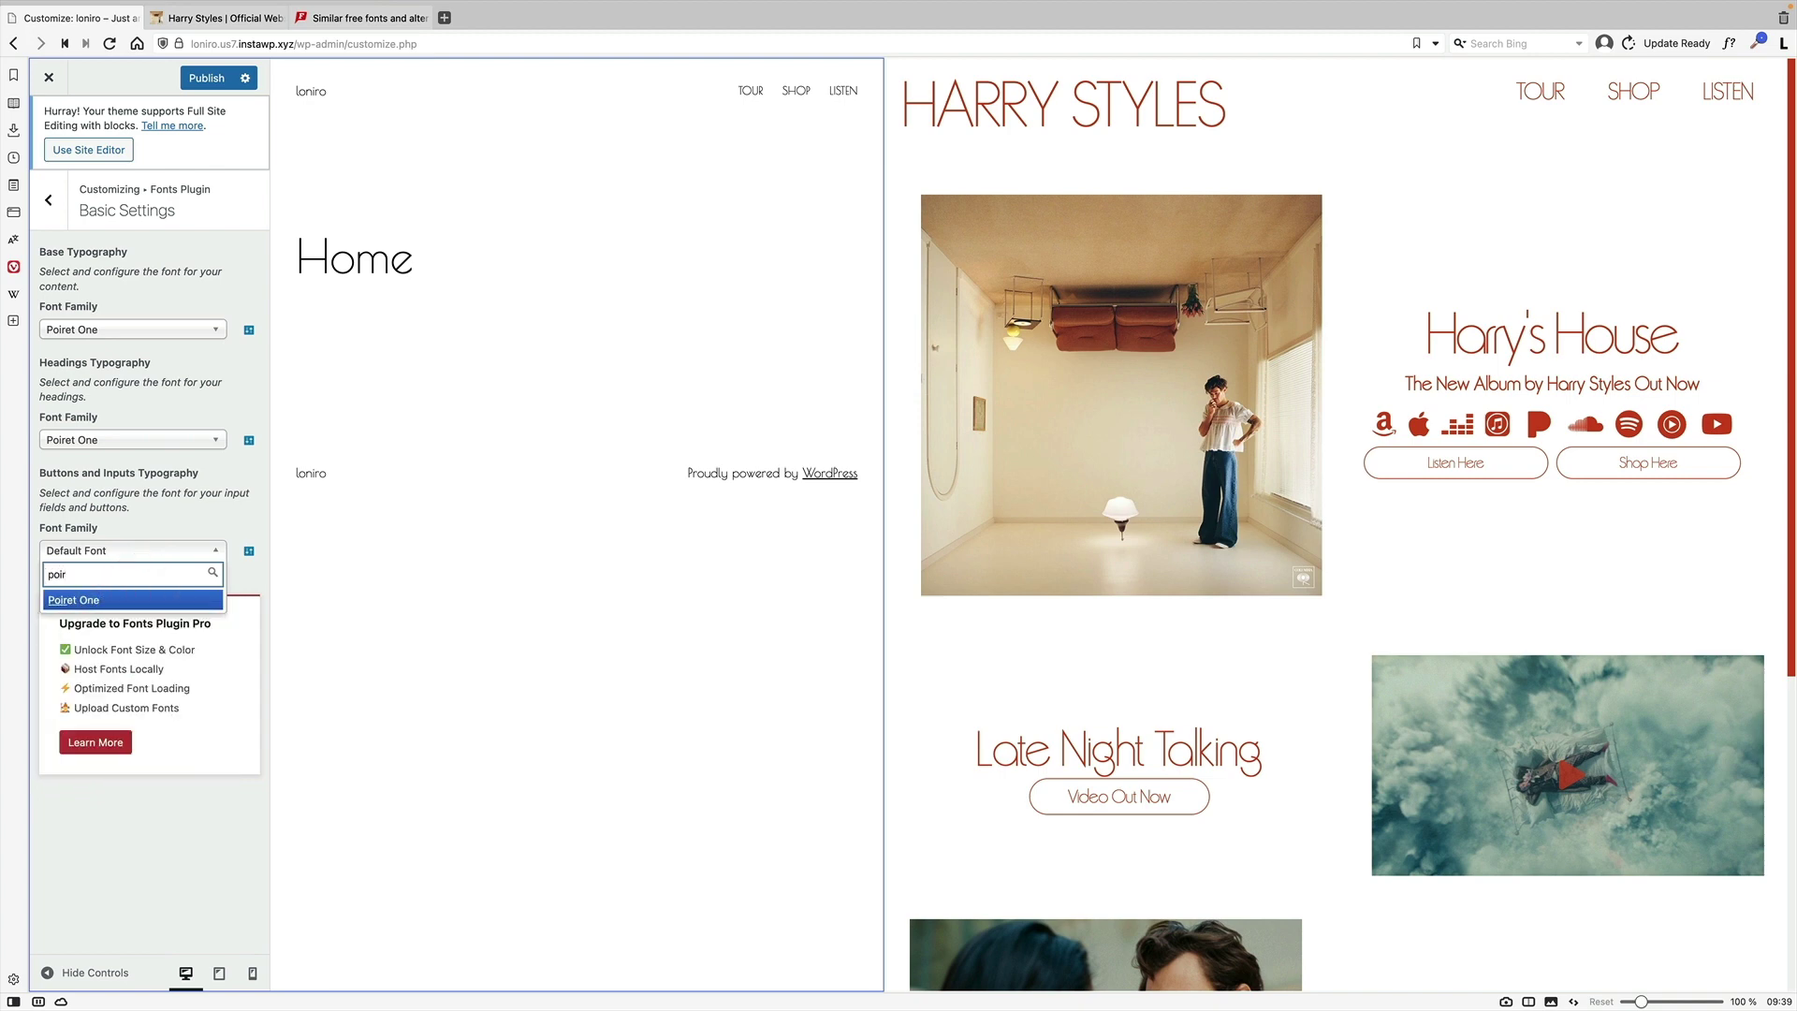
{"action": "left_click", "coordinate": [116, 609]}
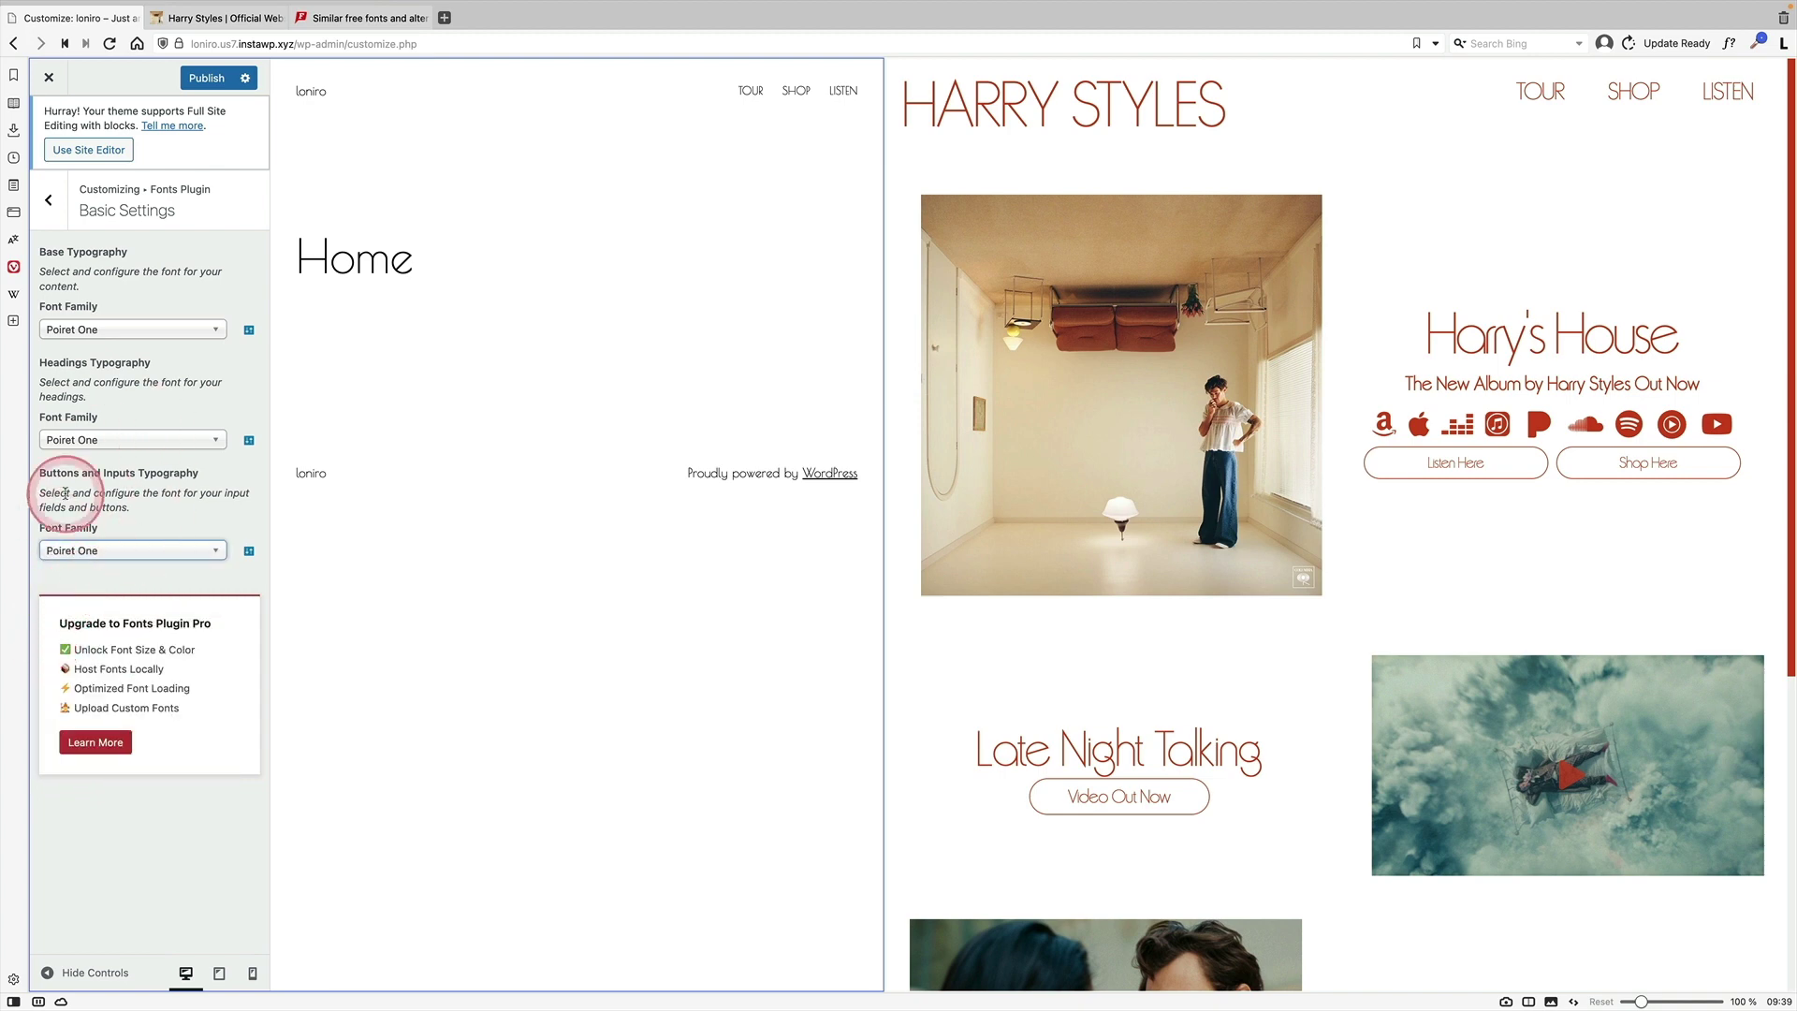
{"action": "left_click", "coordinate": [201, 78]}
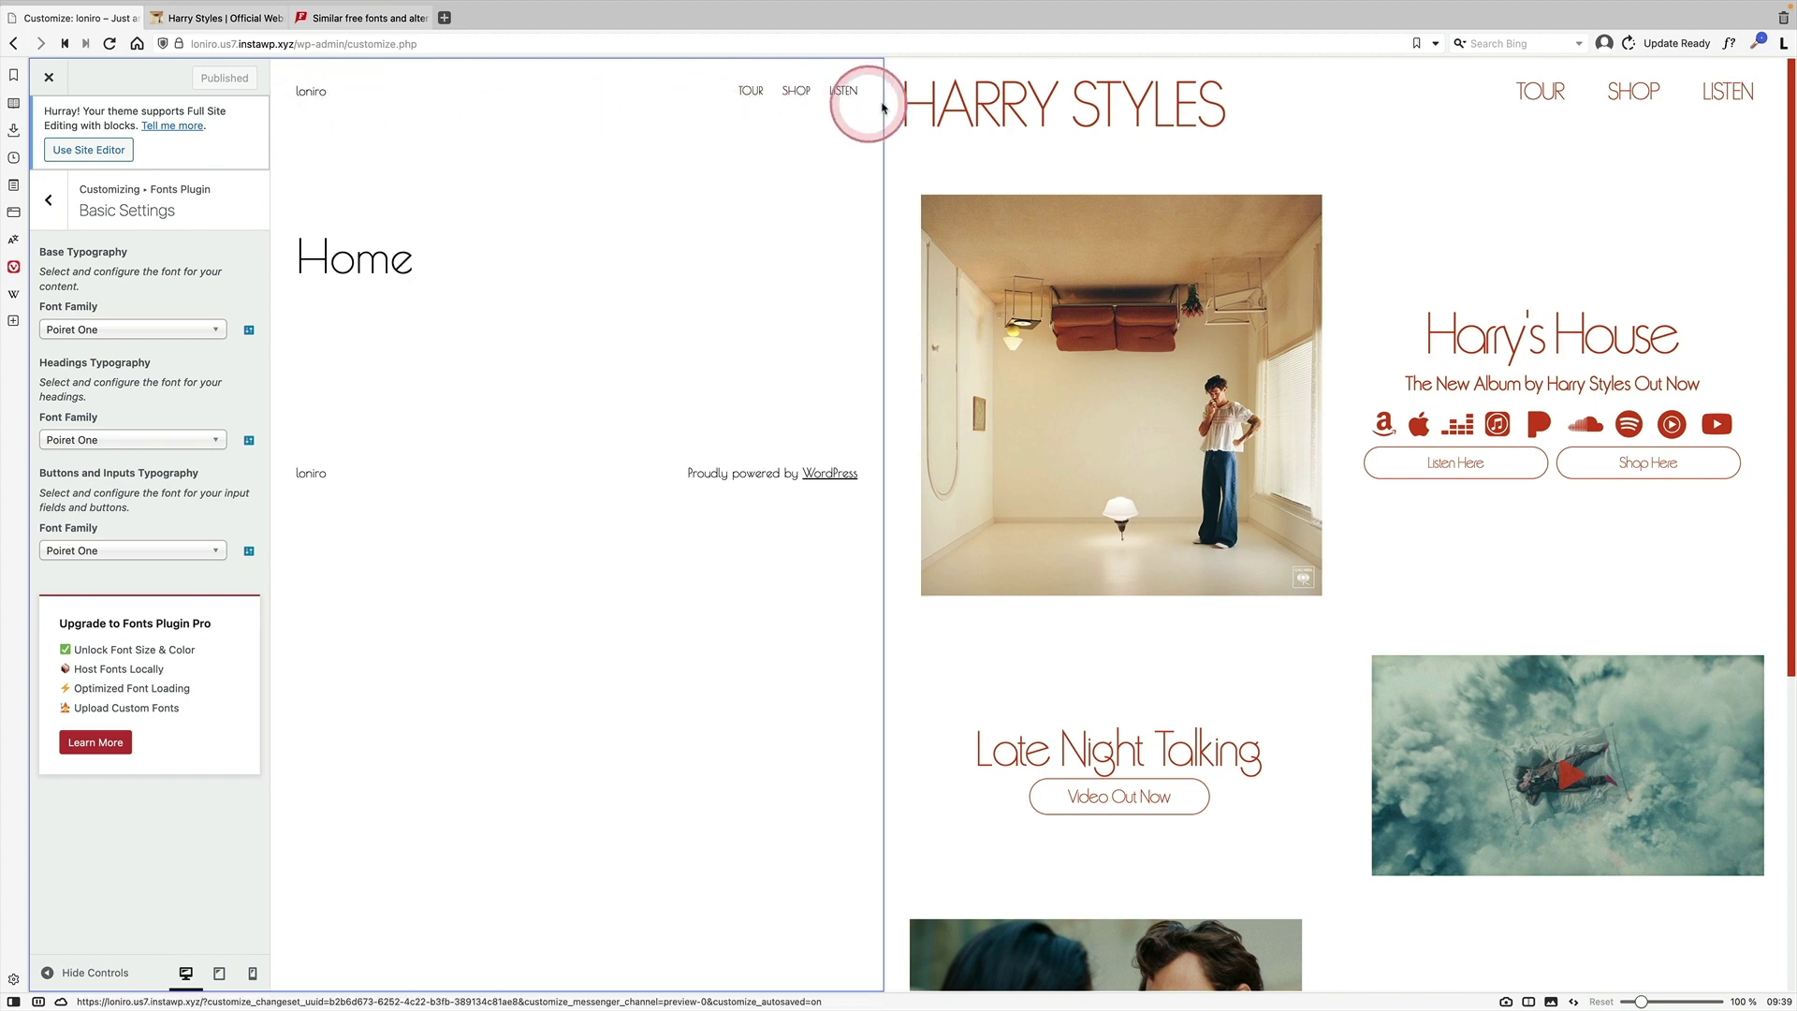
Leave the customizer and view the site's front page beside the Harry Styles page
{"action": "left_click", "coordinate": [49, 78]}
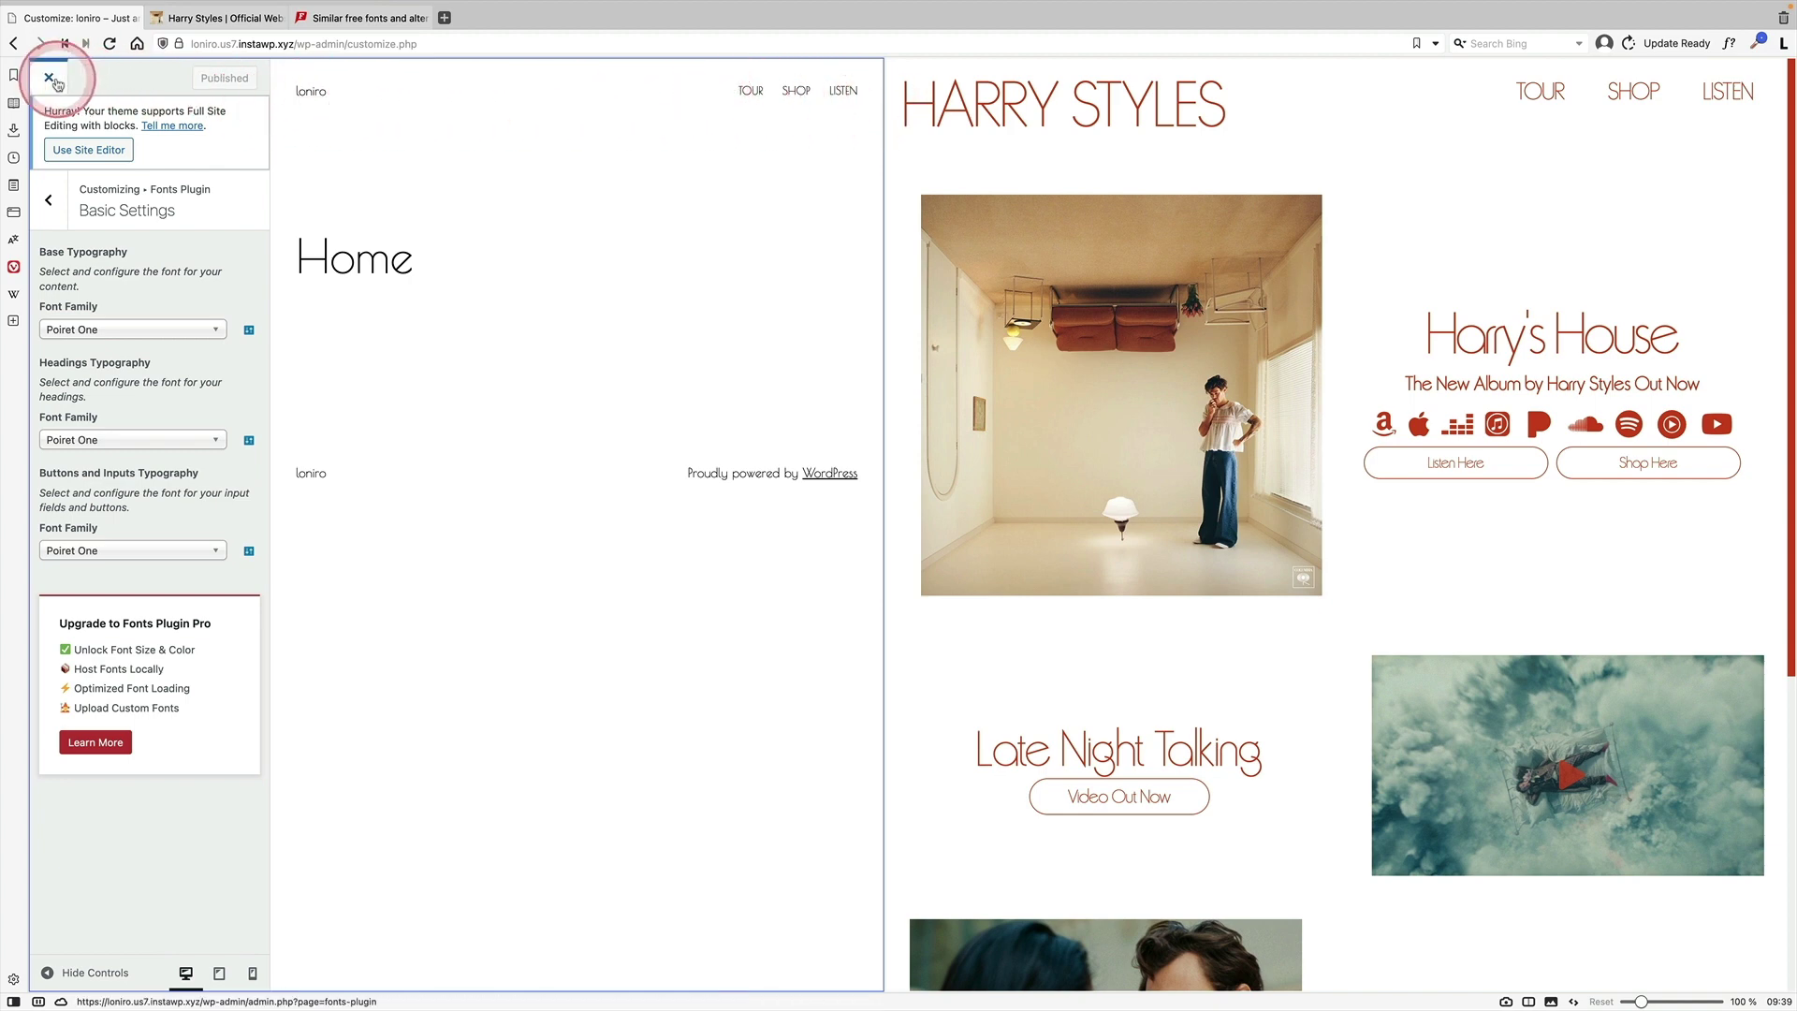
{"action": "left_click", "coordinate": [97, 73]}
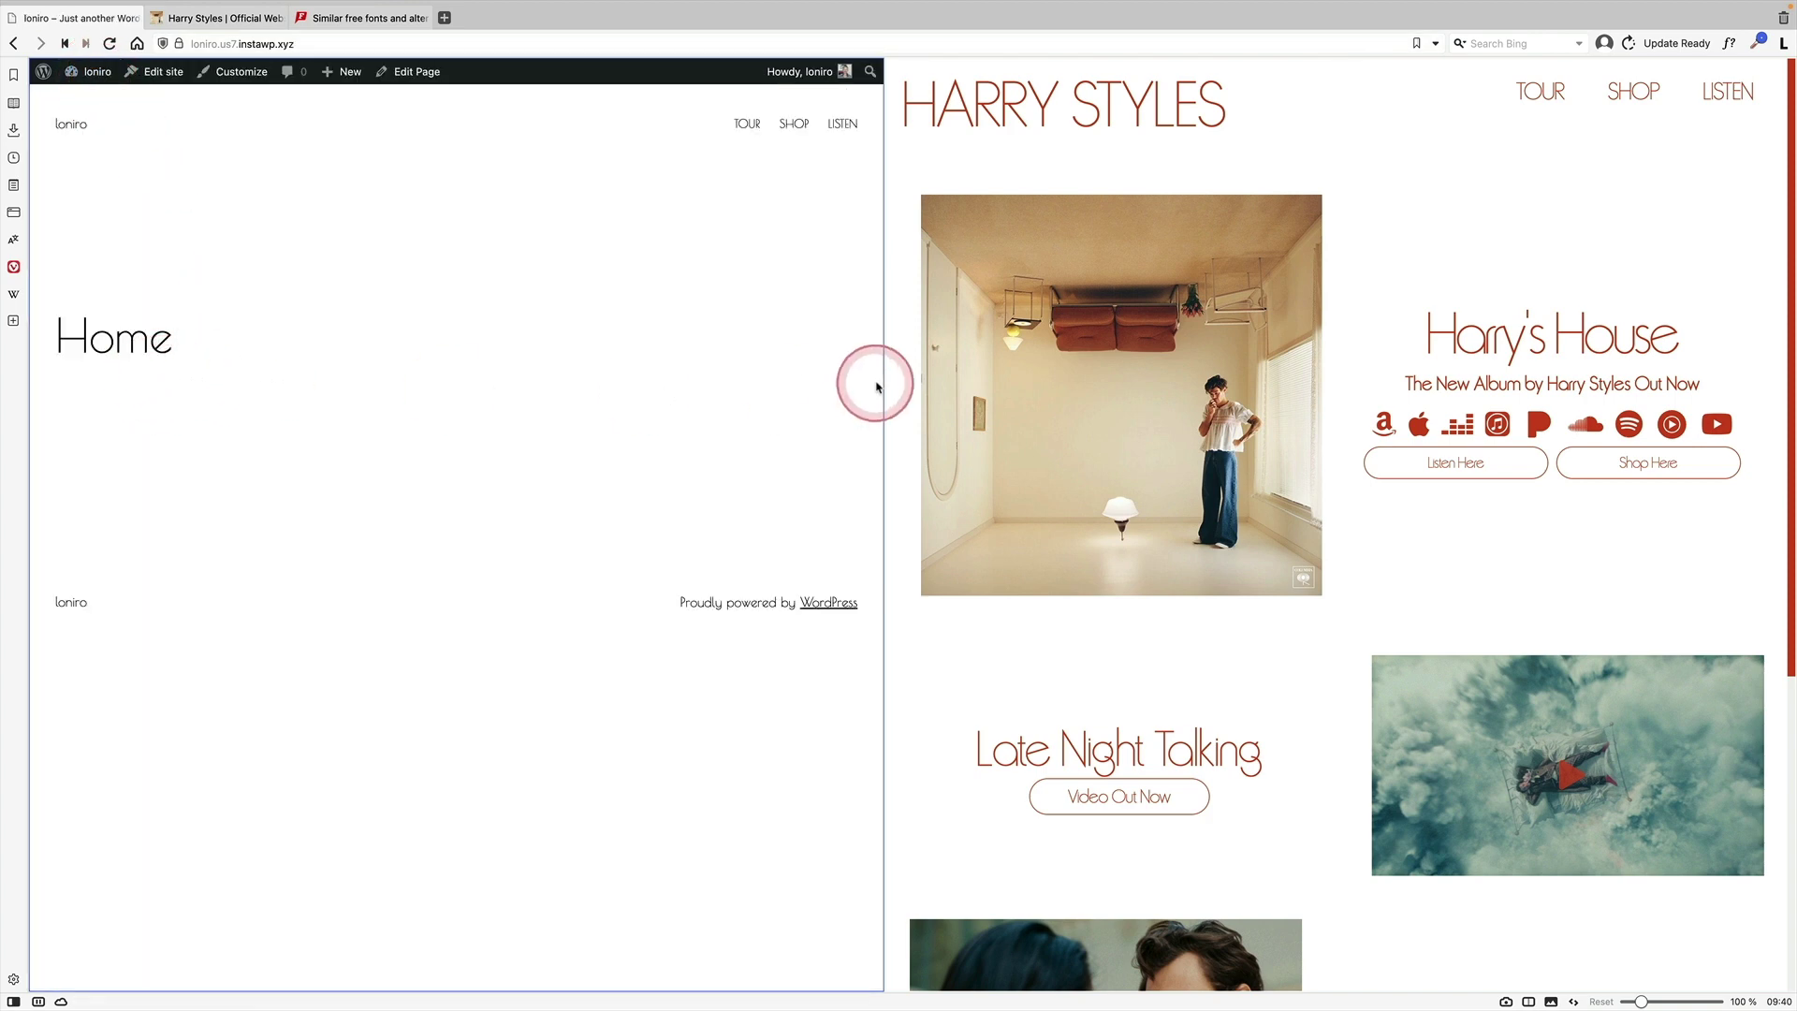
{"action": "left_click_drag", "start_coordinate": [882, 381], "coordinate": [861, 365]}
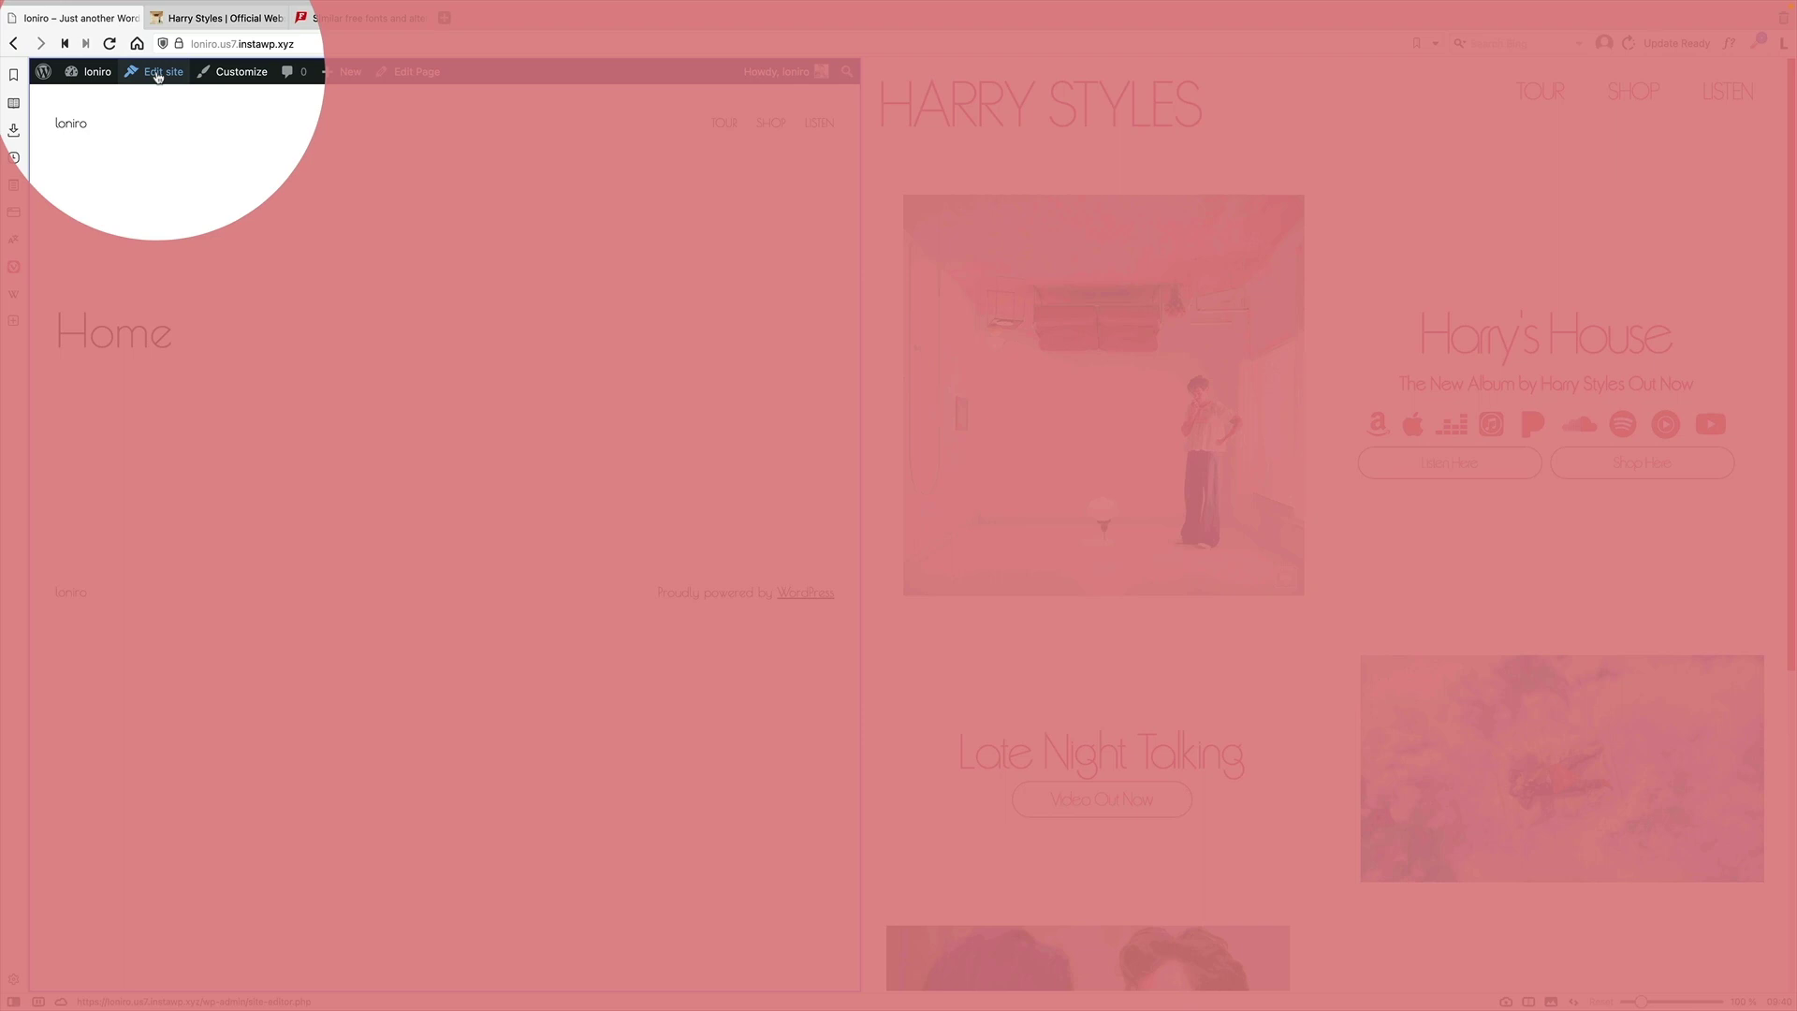
Open the front page in the site editor, show the global Styles, and widen the WordPress pane
{"action": "left_click", "coordinate": [157, 73]}
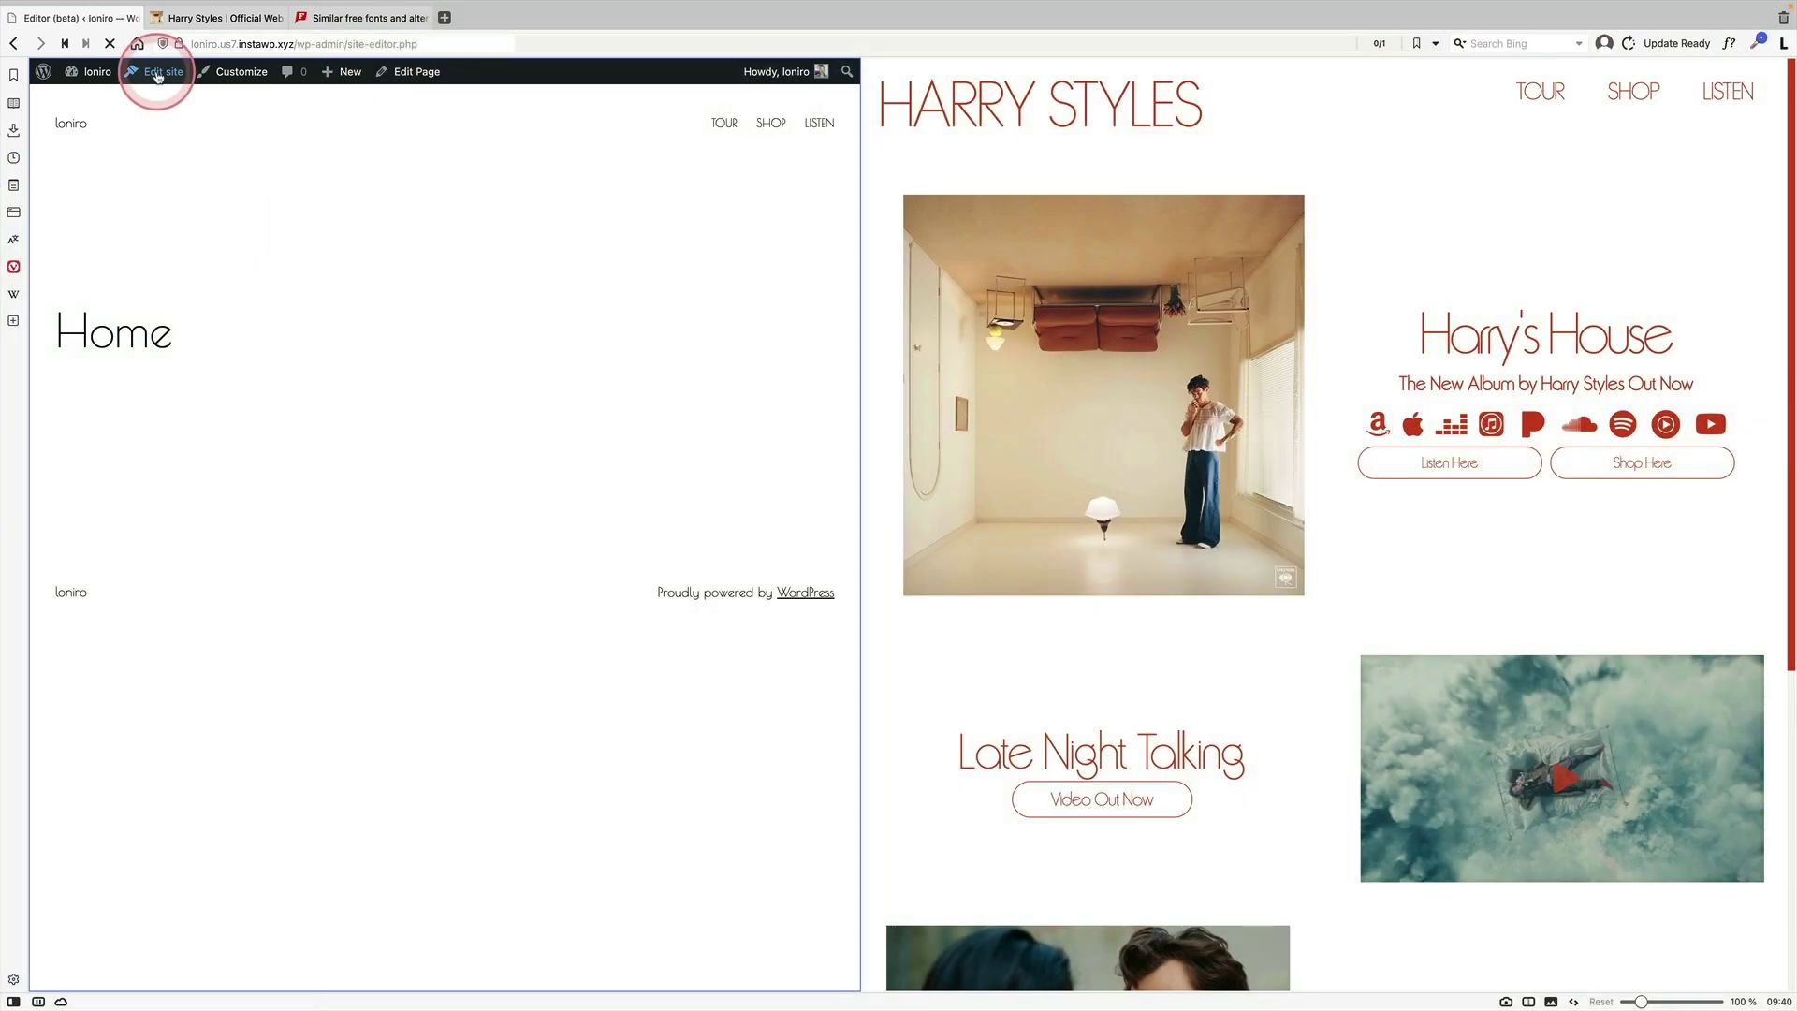
{"action": "left_click", "coordinate": [187, 215]}
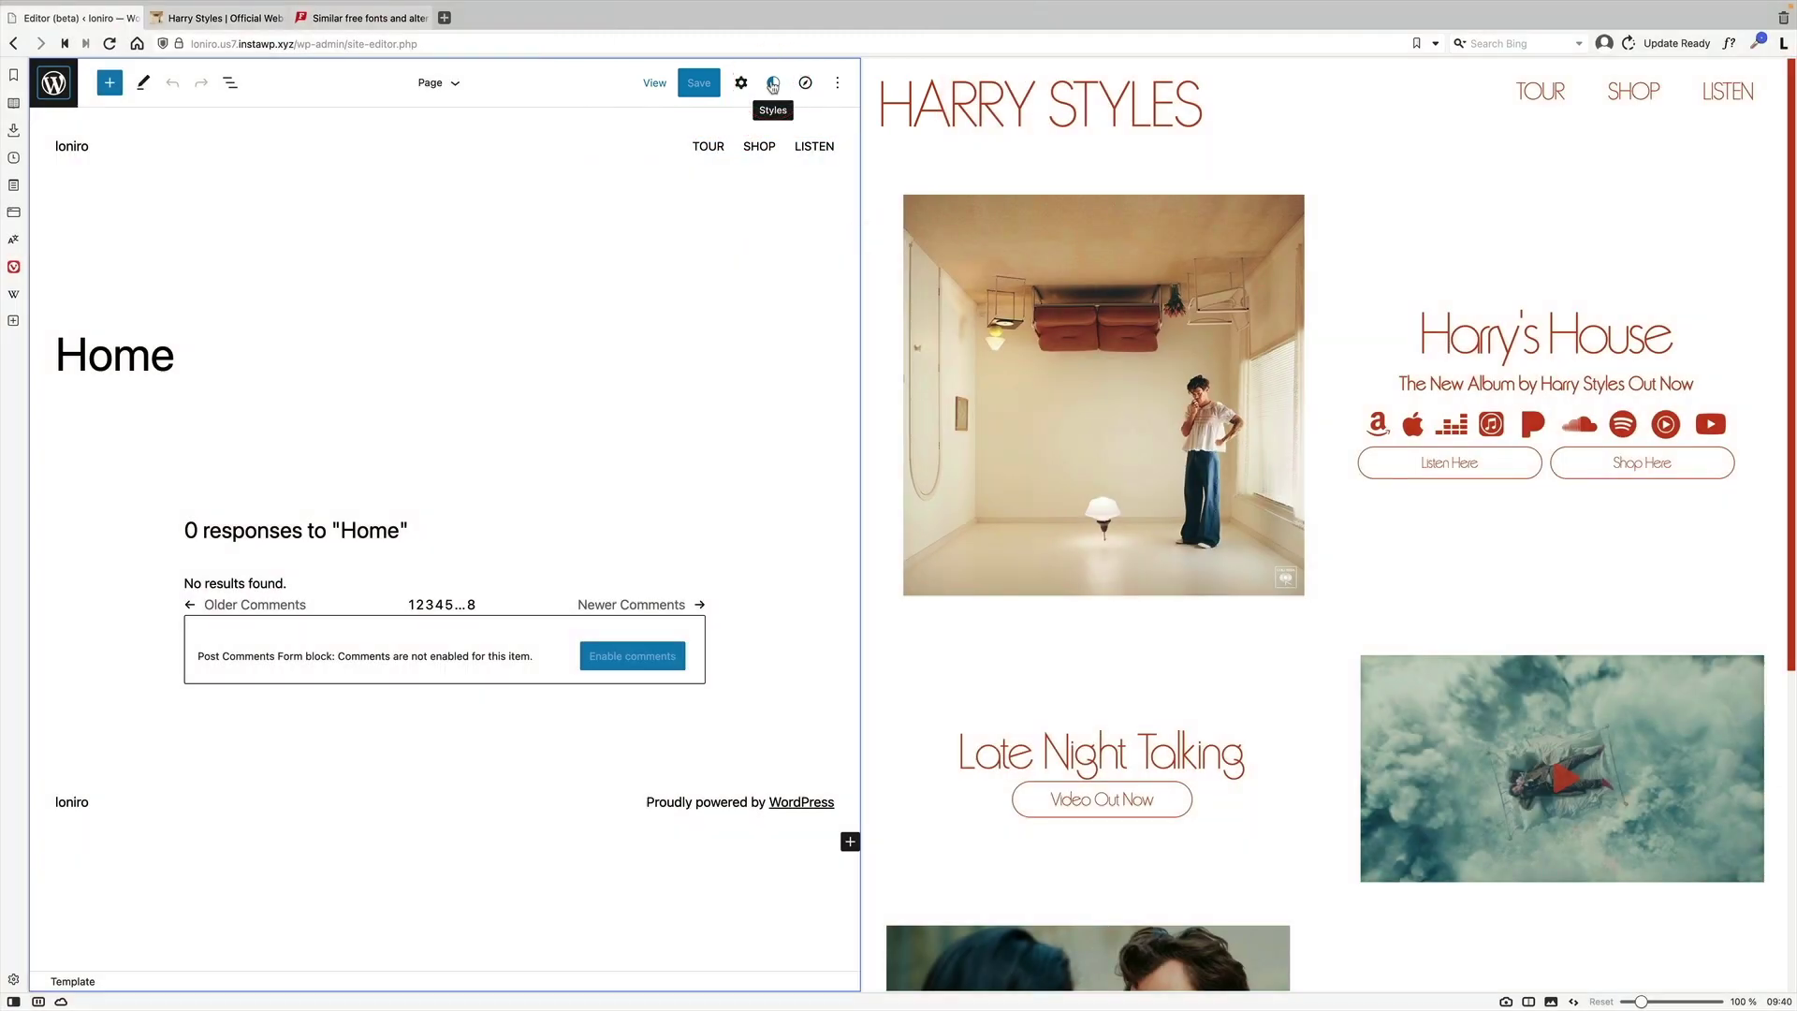
{"action": "left_click", "coordinate": [773, 84]}
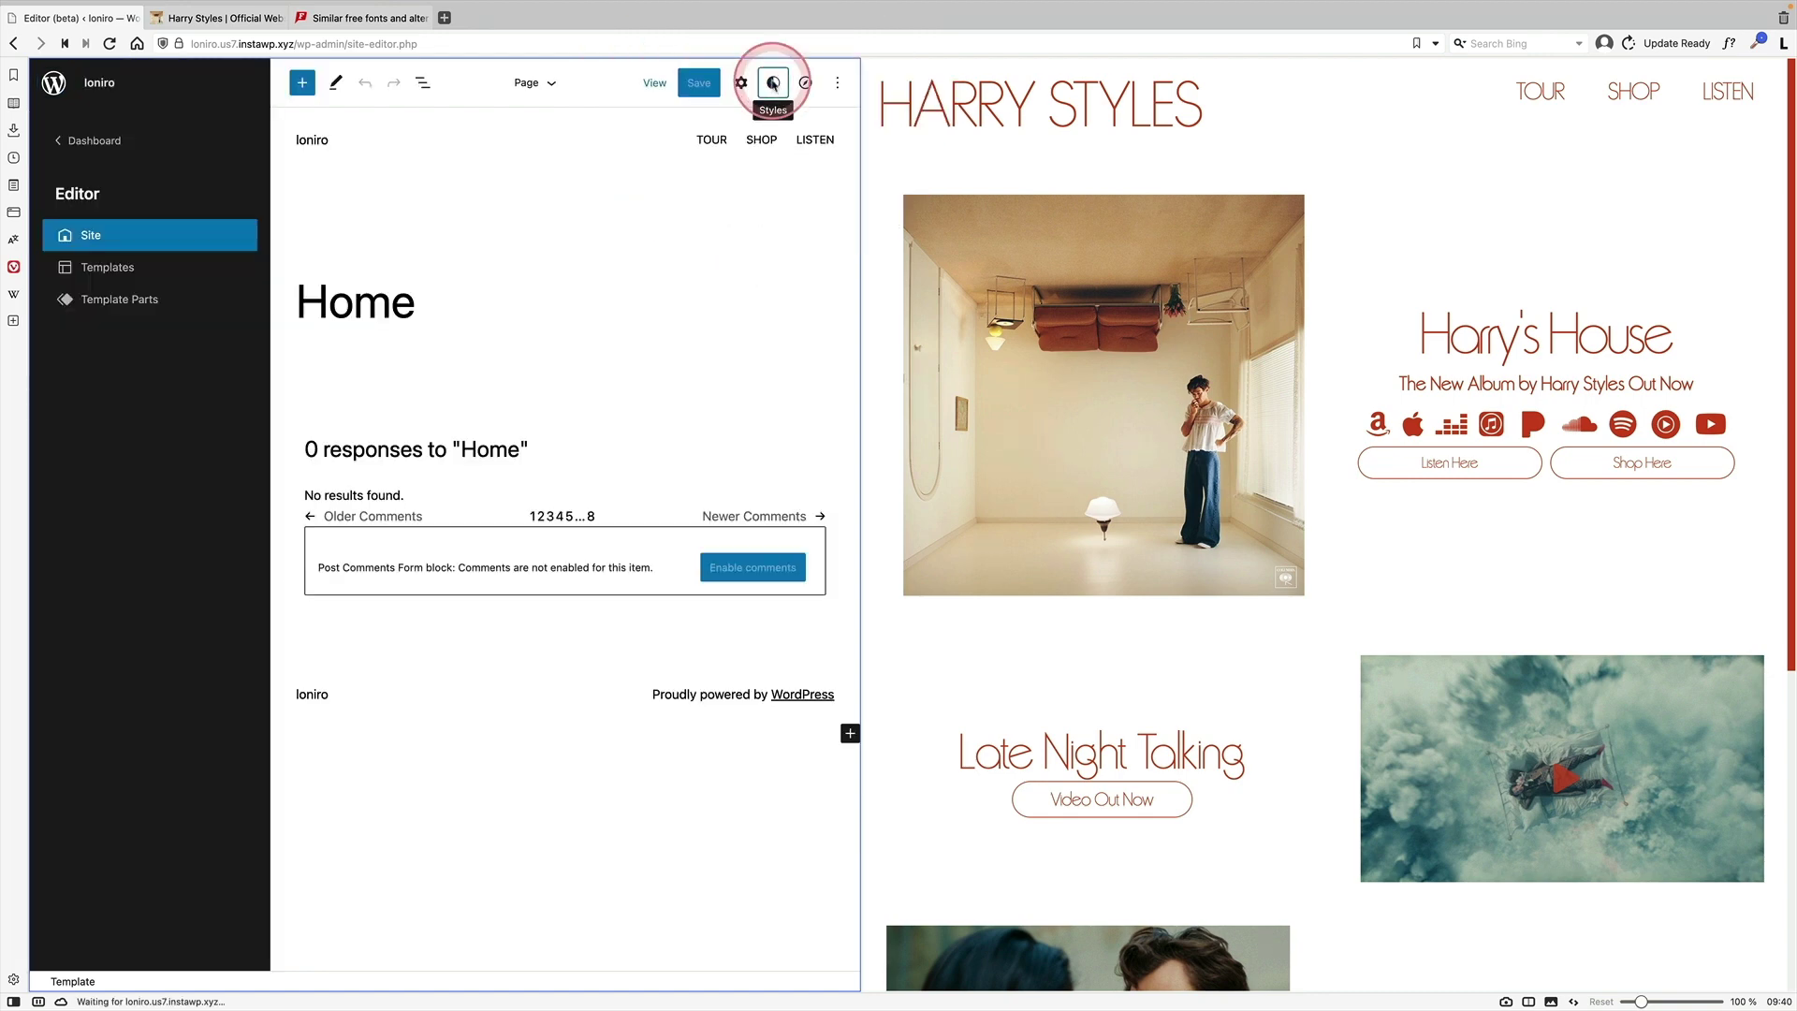
{"action": "left_click", "coordinate": [889, 391]}
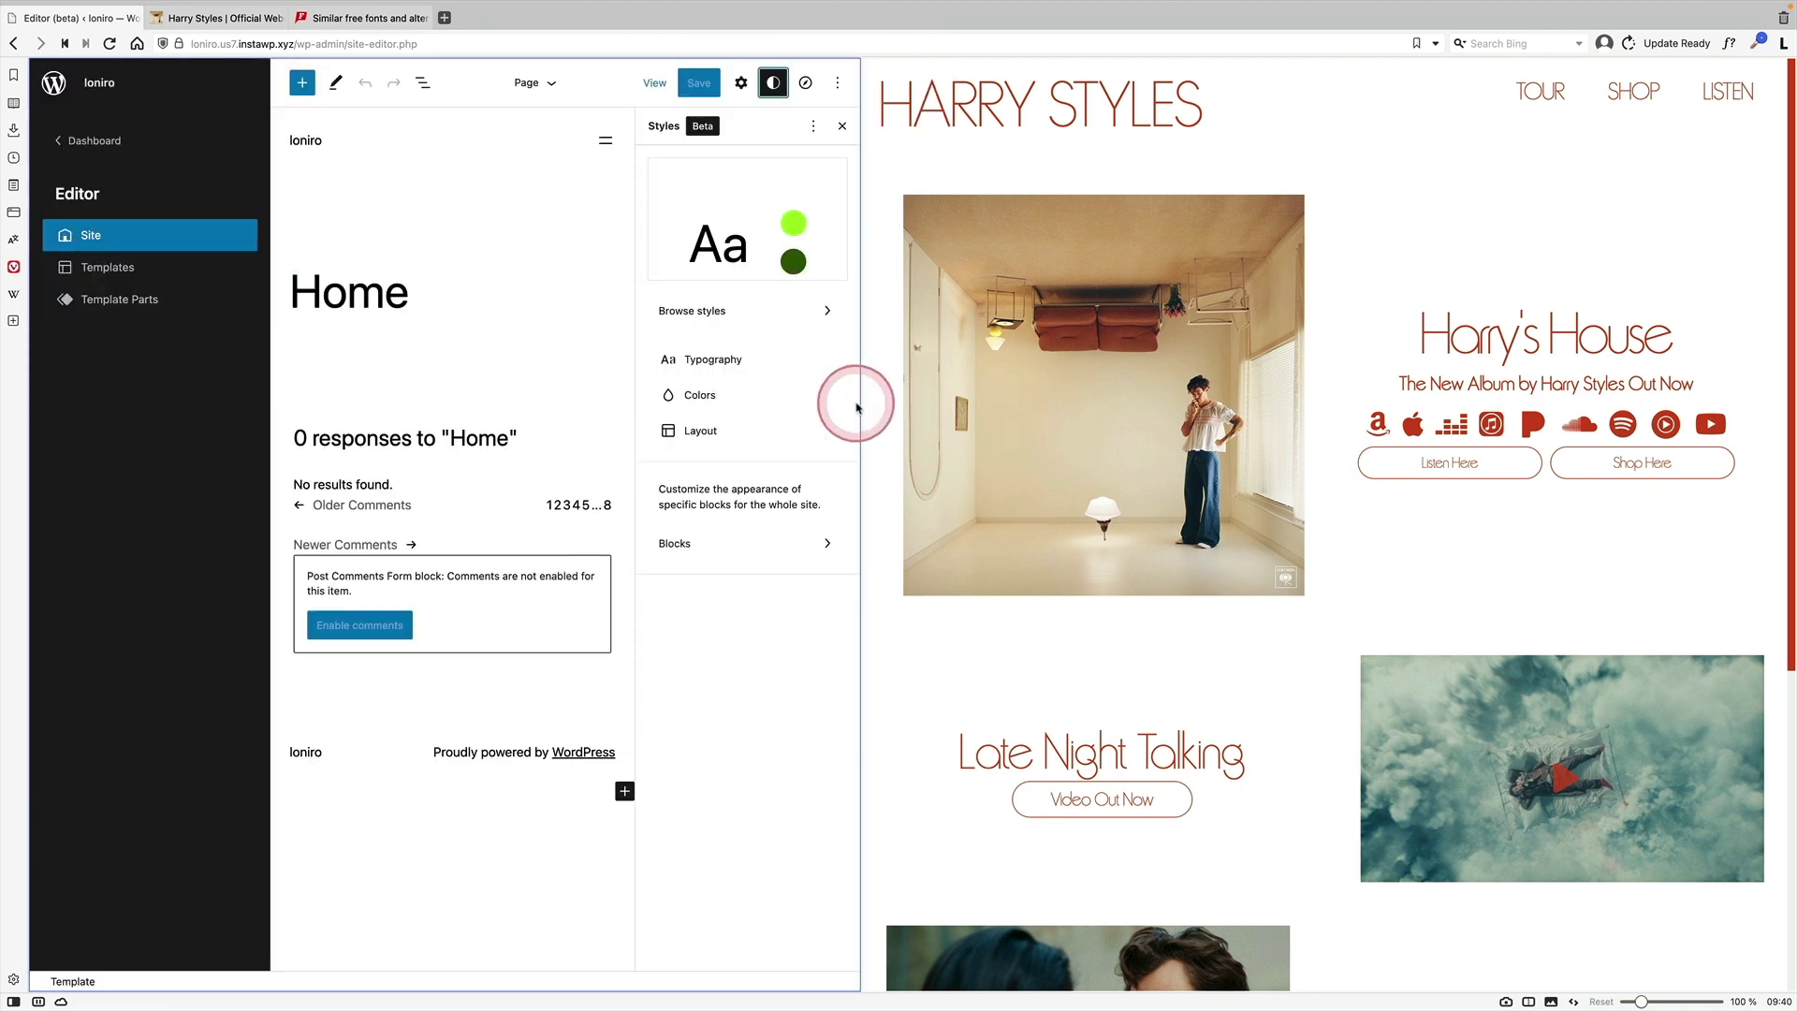
{"action": "left_click_drag", "start_coordinate": [916, 402], "coordinate": [1076, 402]}
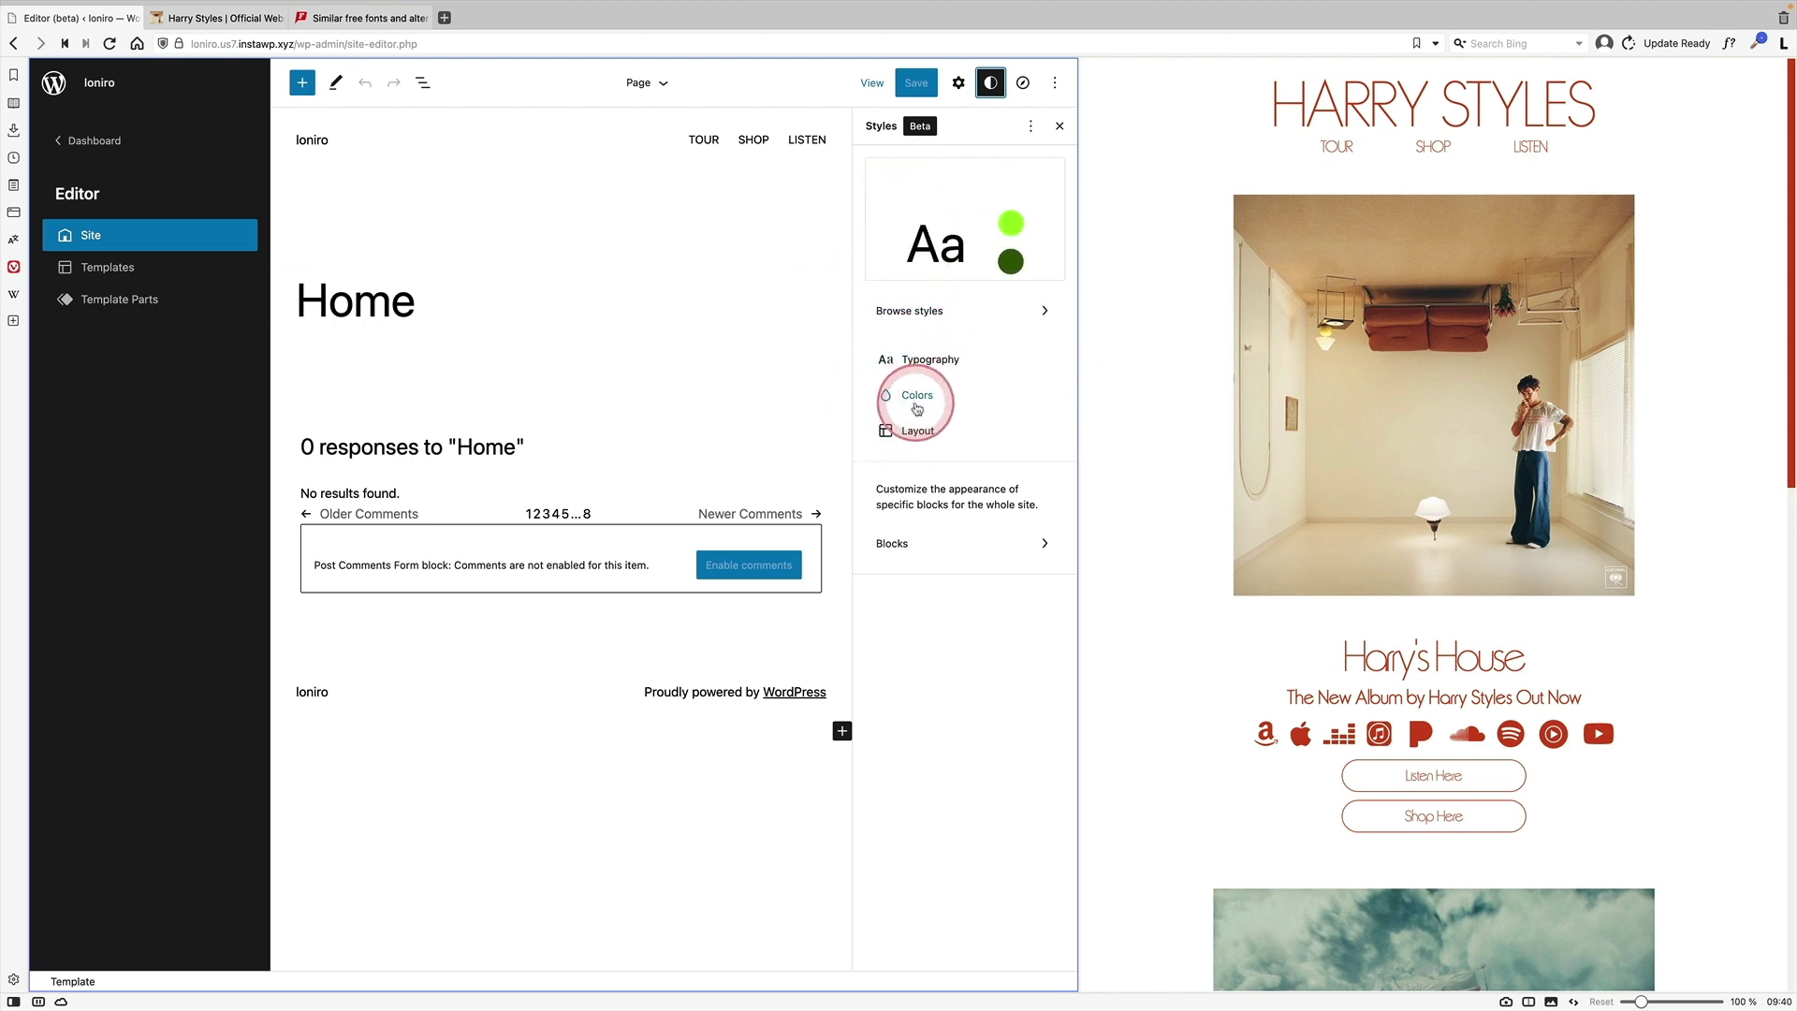
Check the list of block styles, reopen the global Styles, and open the Colors settings
{"action": "left_click", "coordinate": [902, 542]}
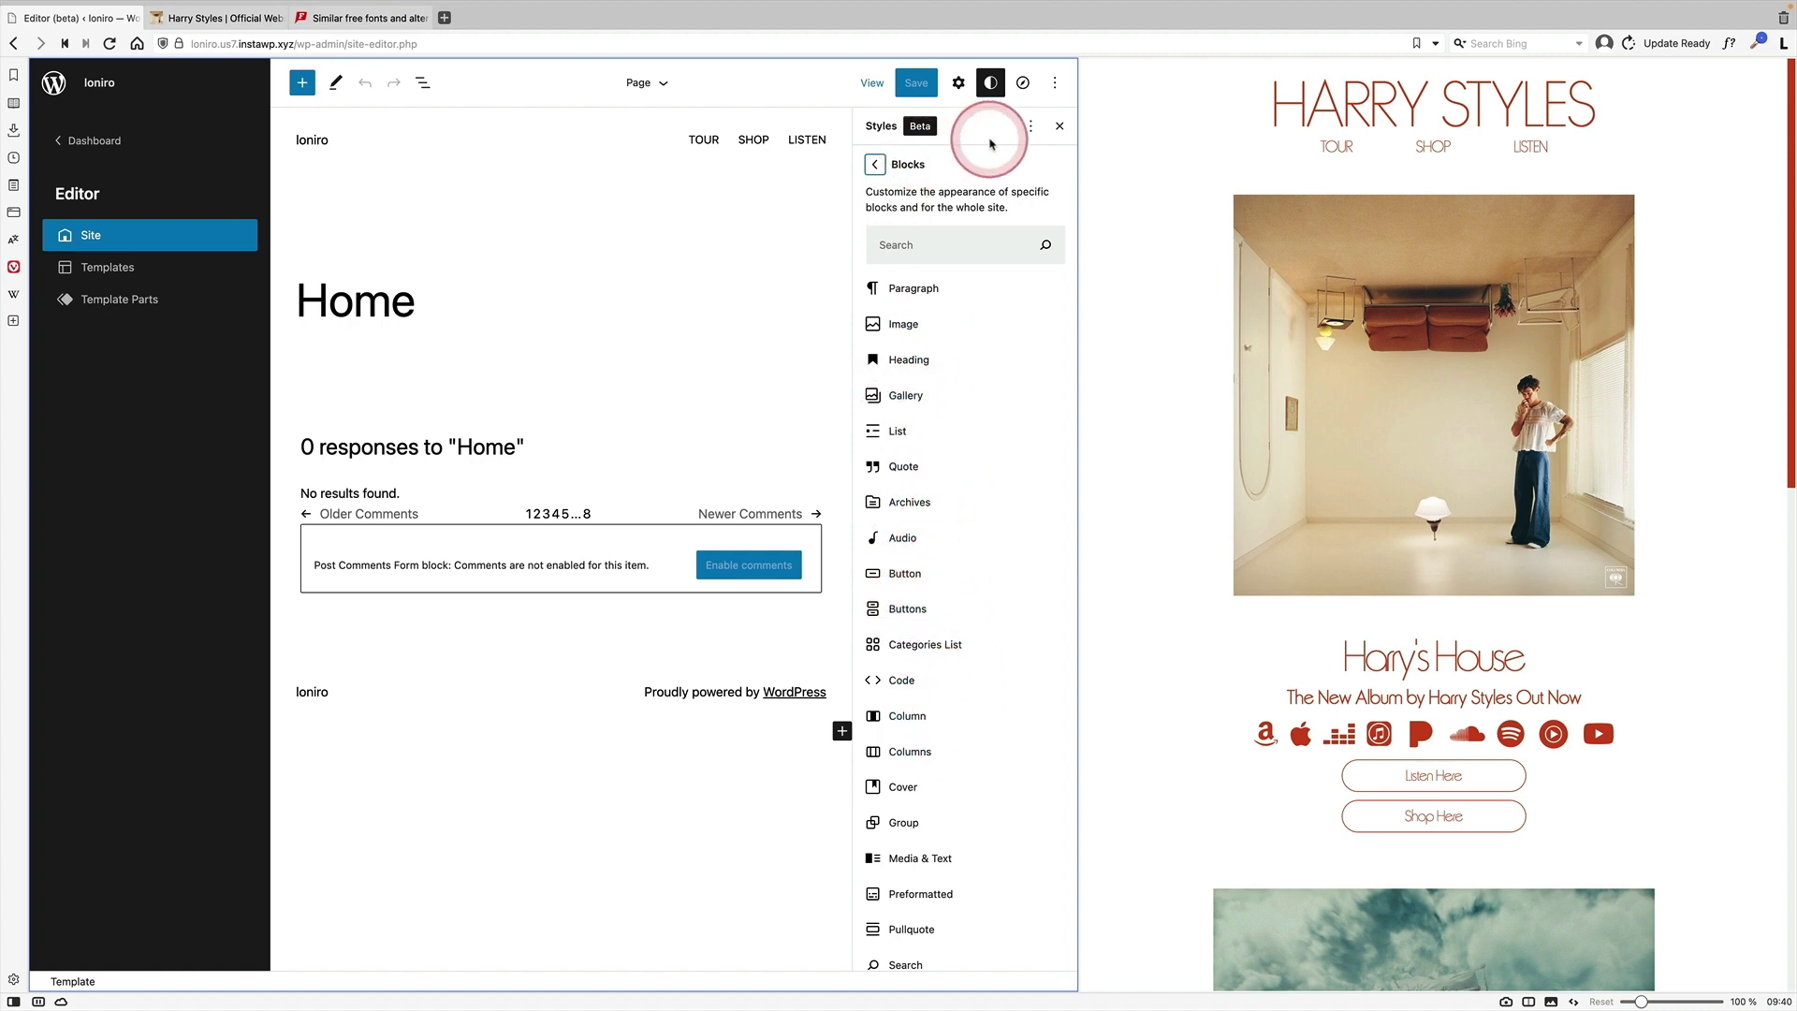
{"action": "left_click", "coordinate": [1059, 128]}
{"action": "left_click", "coordinate": [993, 97]}
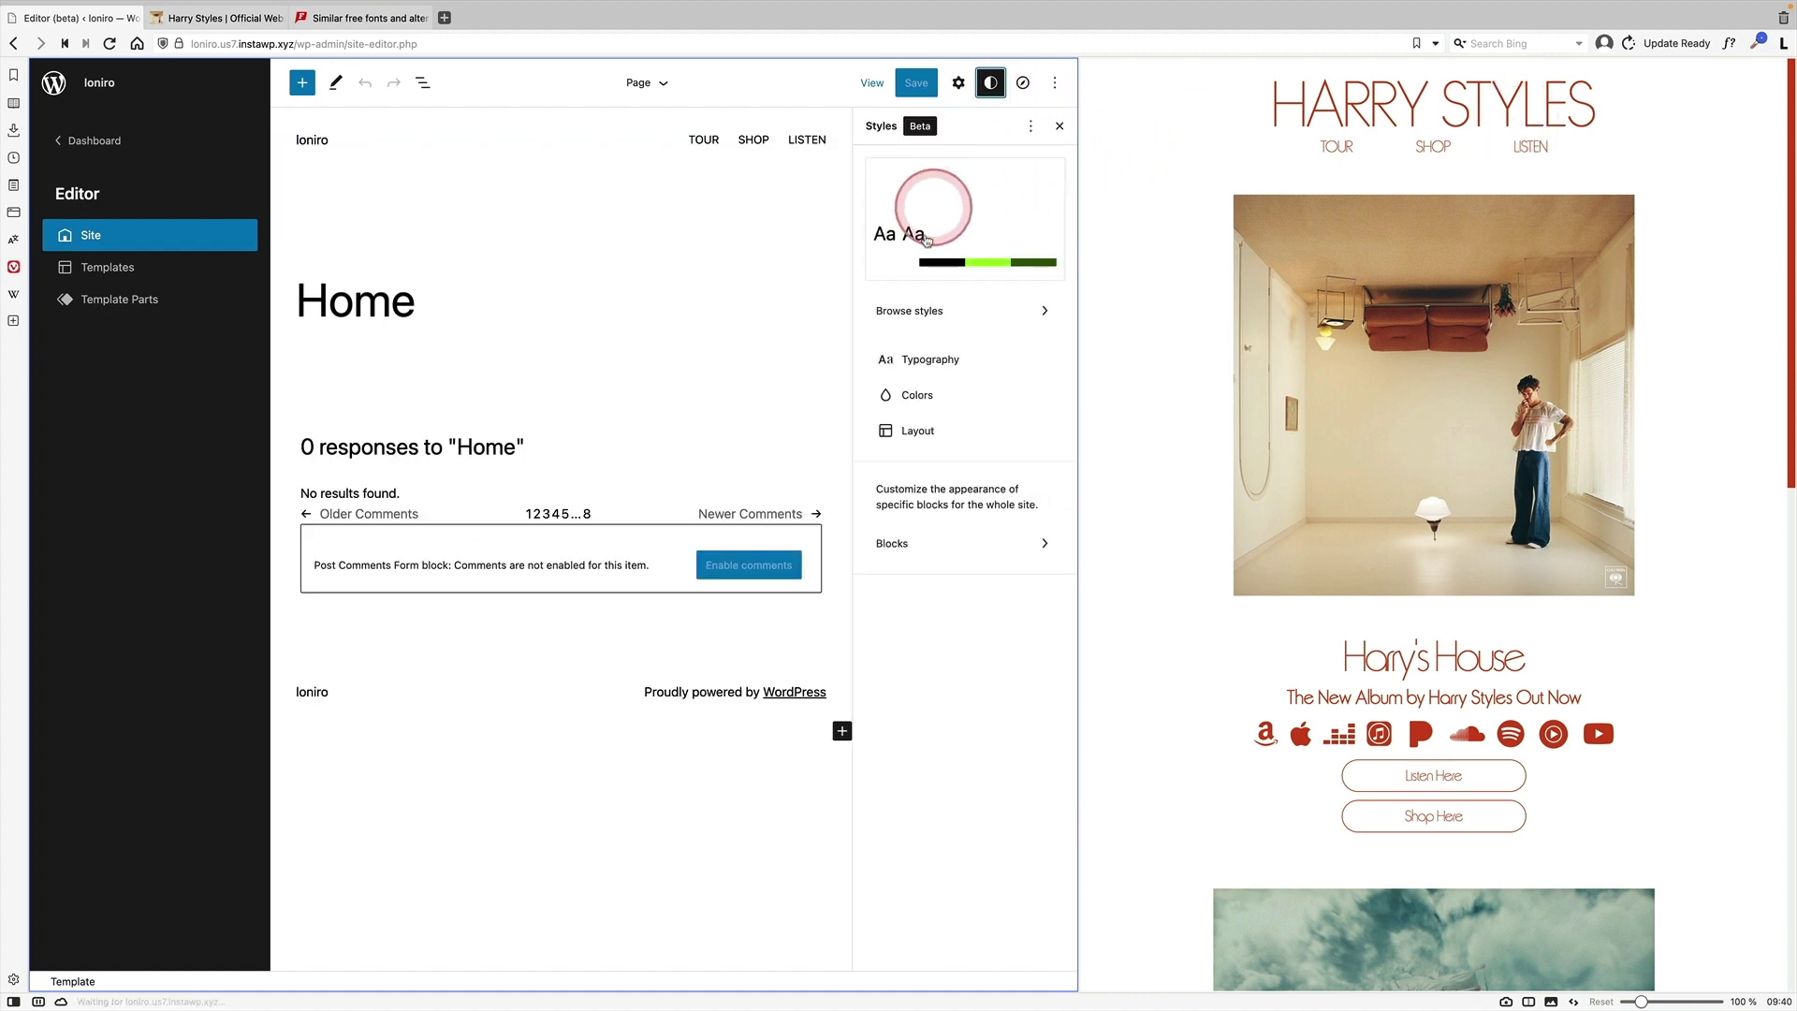
{"action": "left_click", "coordinate": [969, 389]}
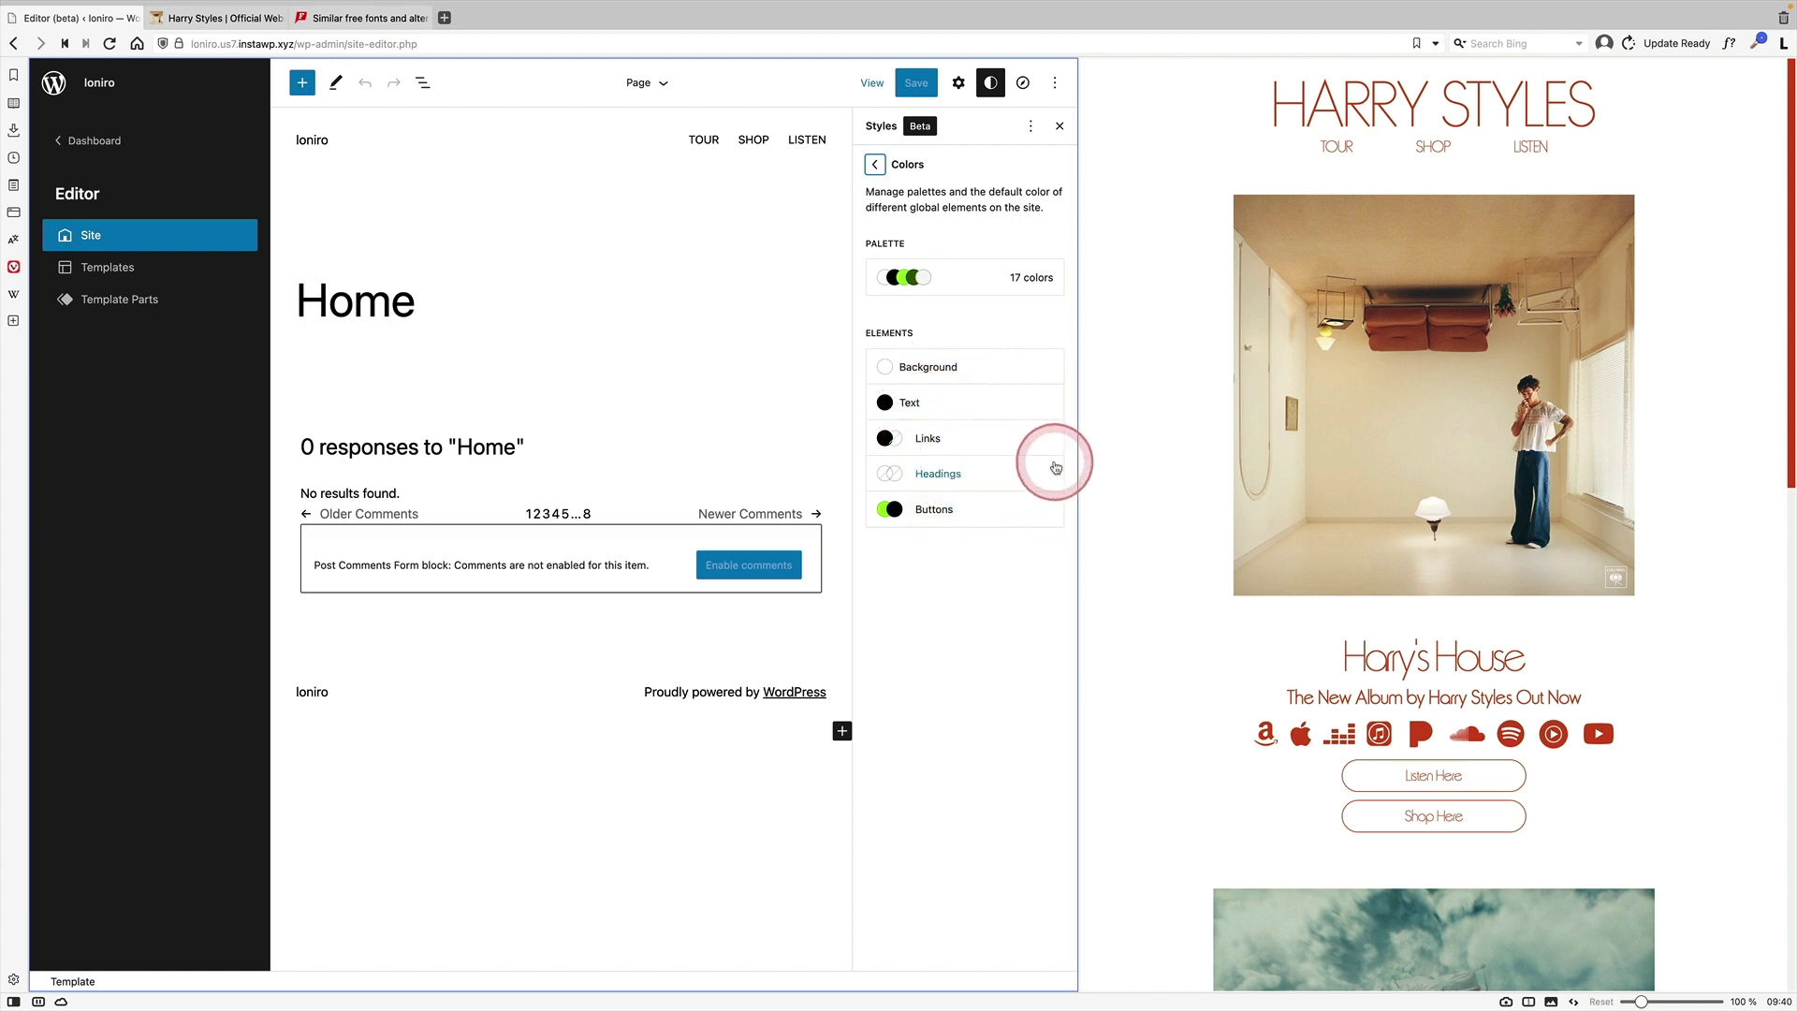
Sample the red text color #CE4520 from the Harry Styles page with the page color picker
{"action": "left_click", "coordinate": [1755, 43]}
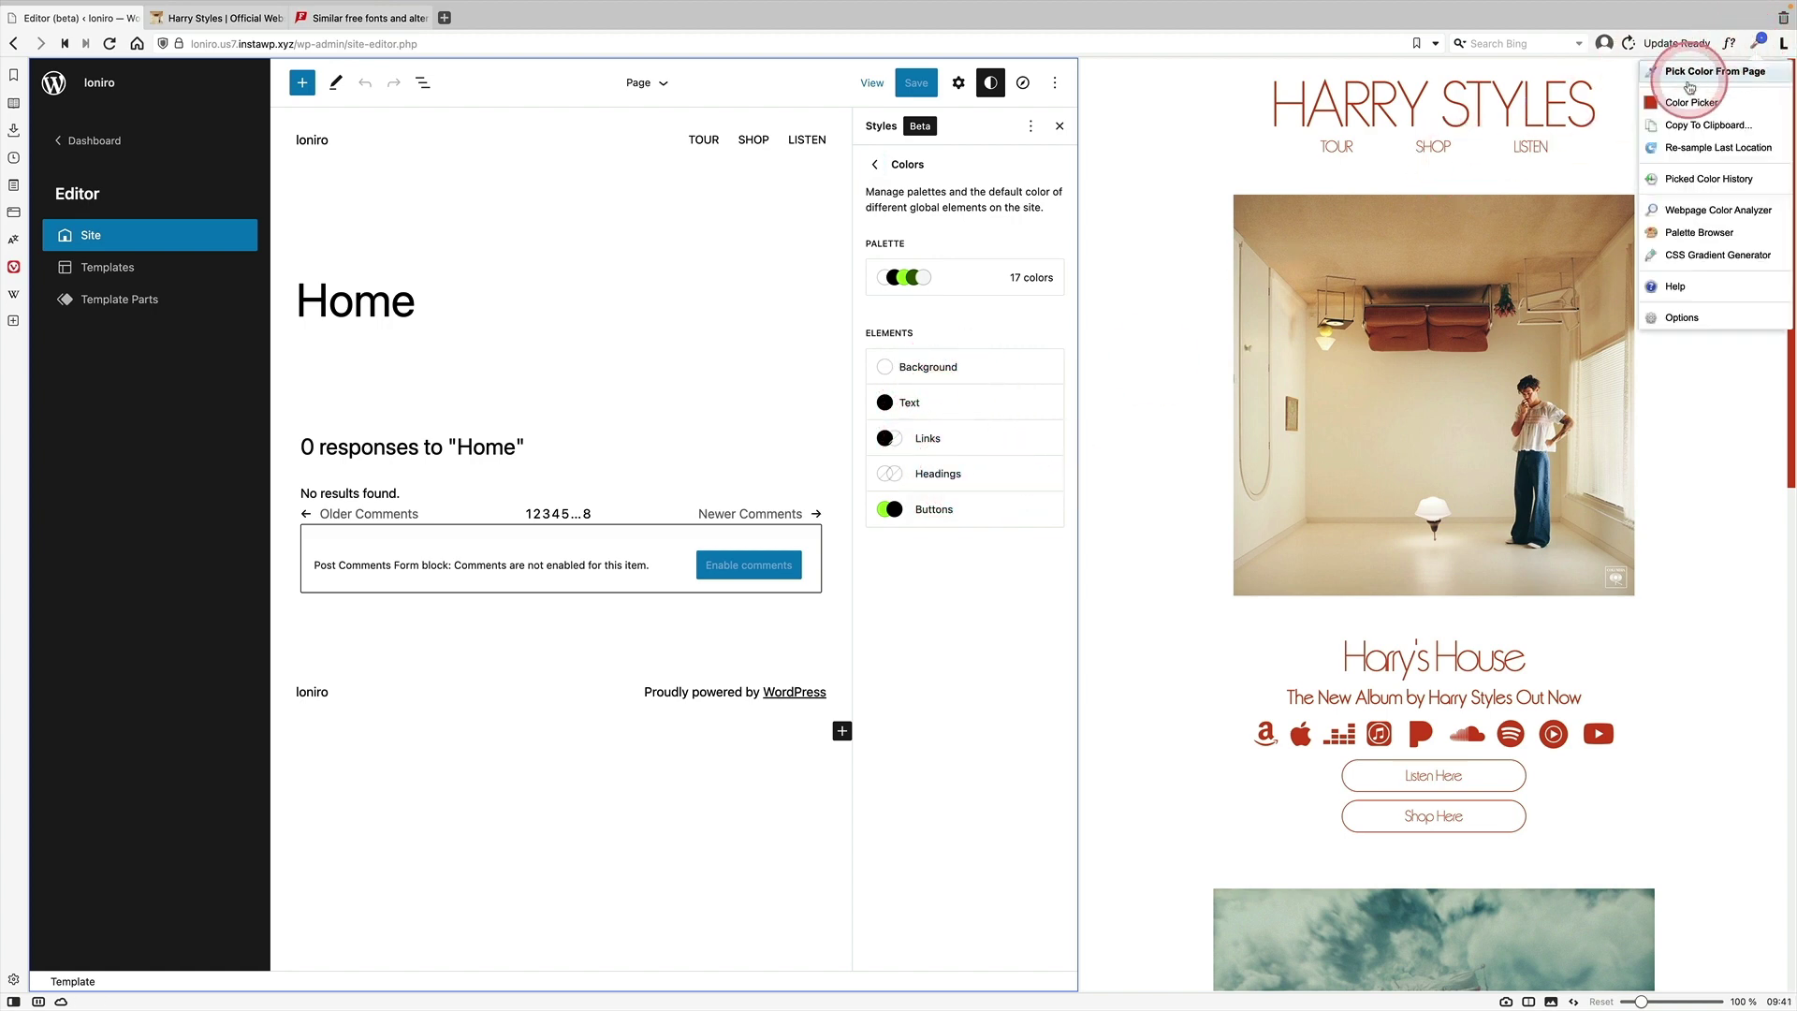
{"action": "left_click", "coordinate": [1747, 72]}
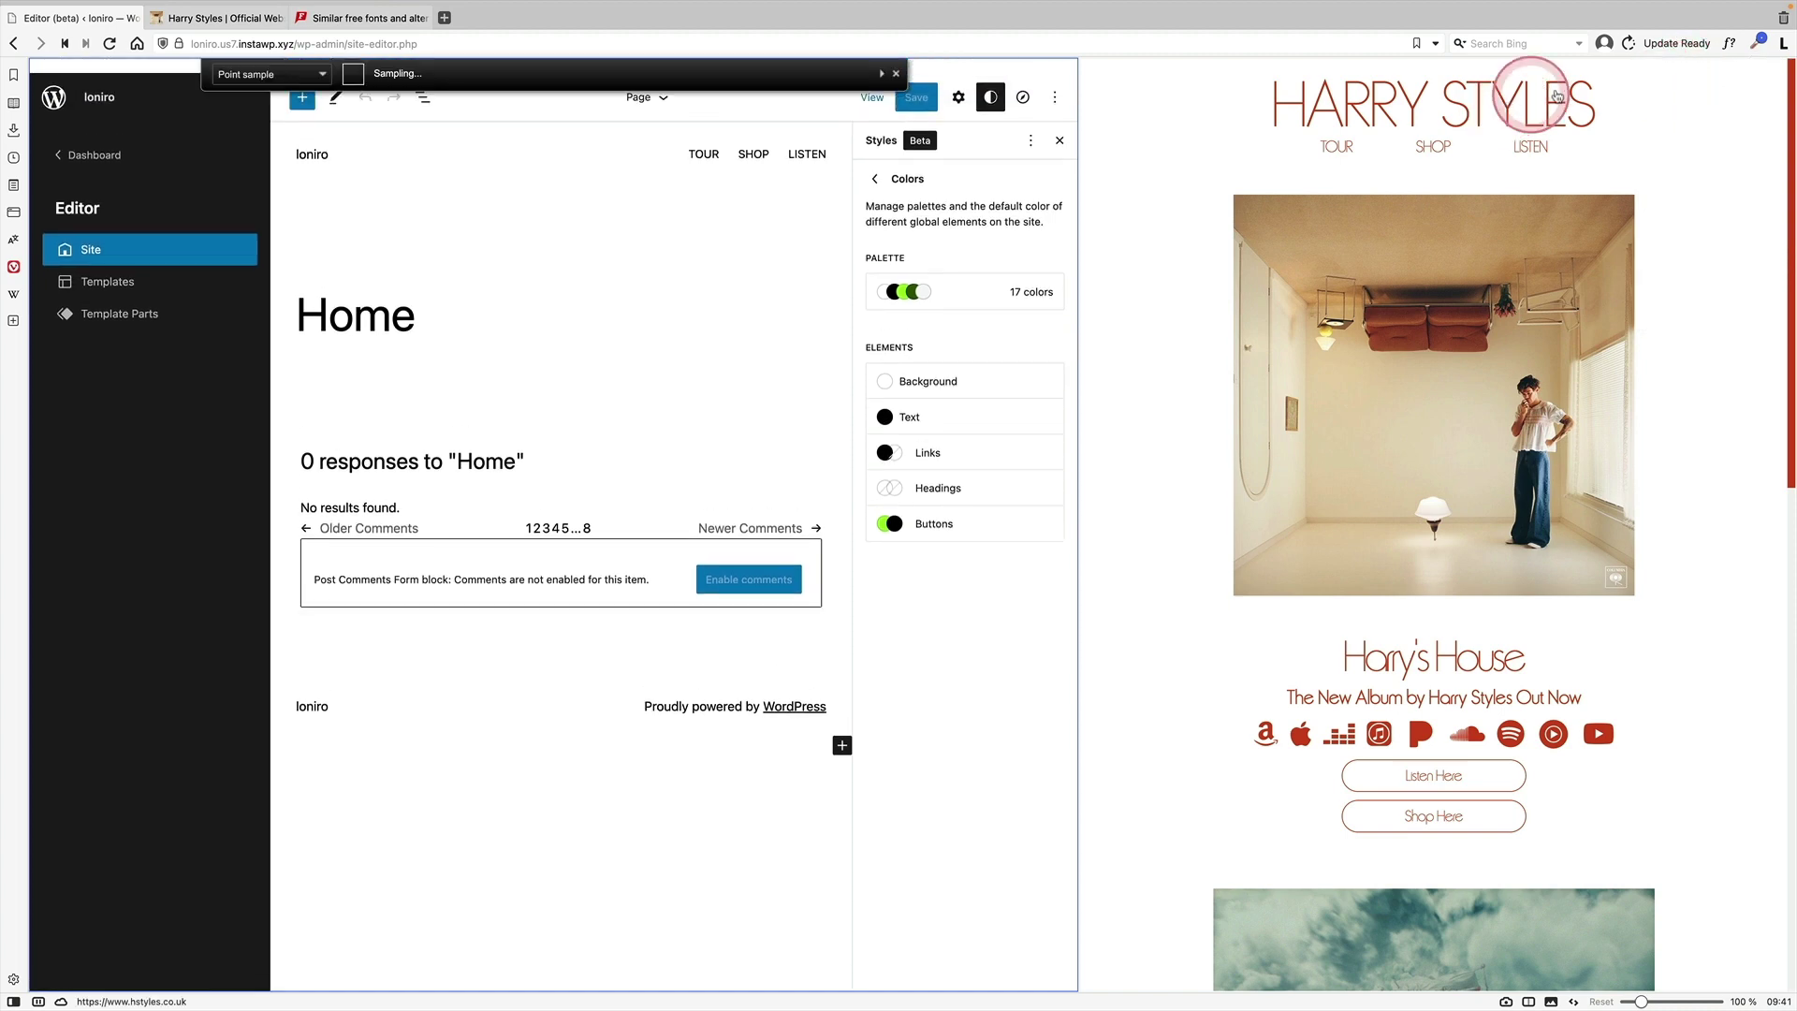
{"action": "left_click", "coordinate": [1733, 104]}
{"action": "left_click", "coordinate": [1754, 43]}
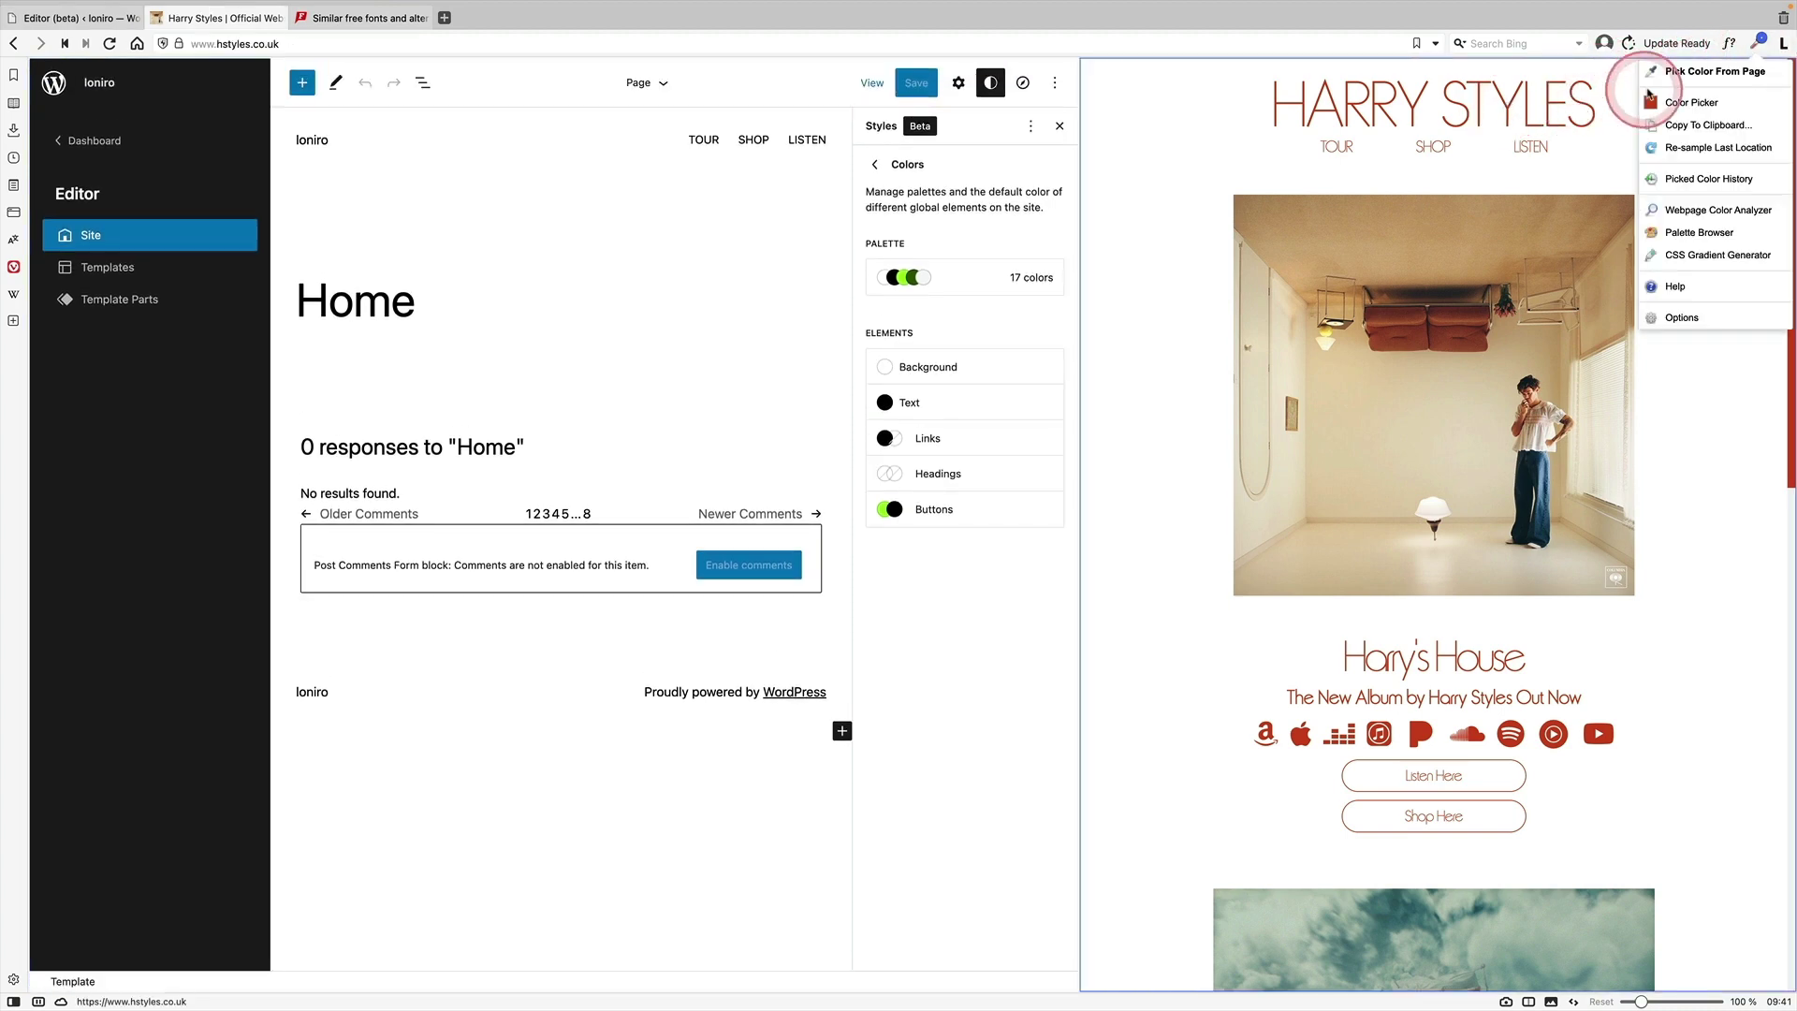
{"action": "left_click", "coordinate": [1685, 71]}
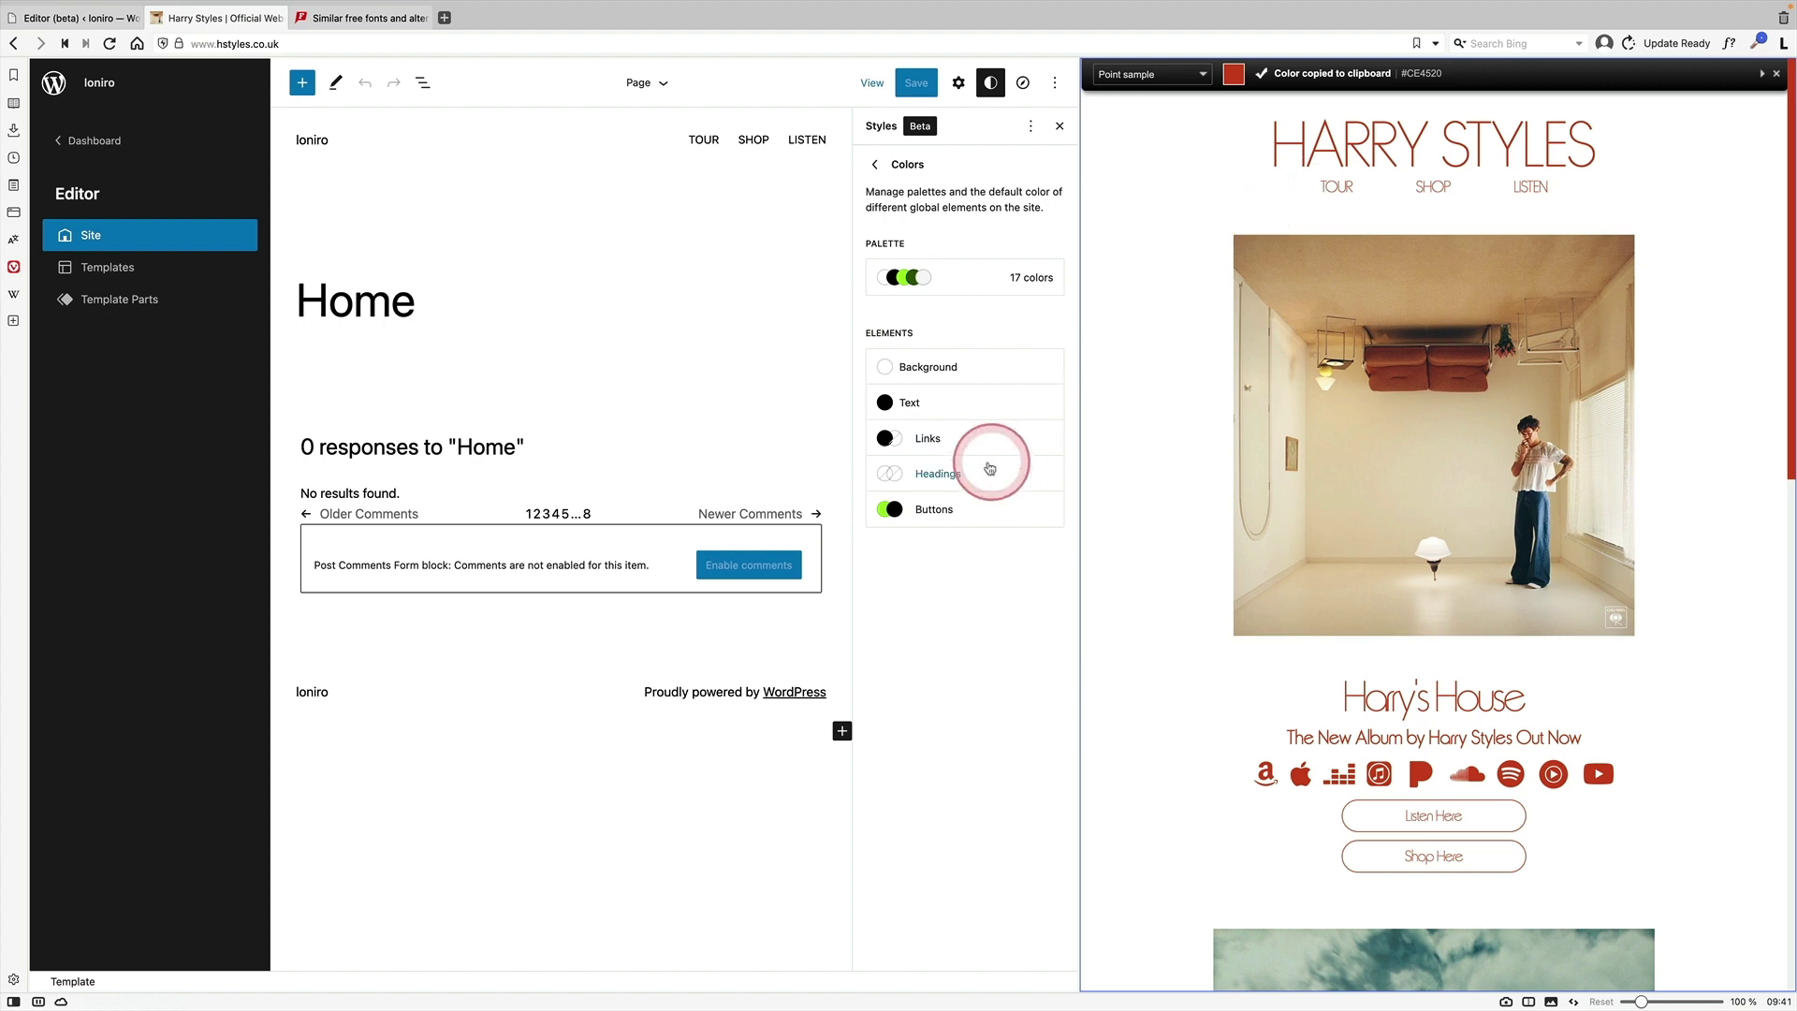
Set the site's default text color to the custom hex value CE4520
{"action": "left_click", "coordinate": [953, 405]}
{"action": "left_click", "coordinate": [983, 252]}
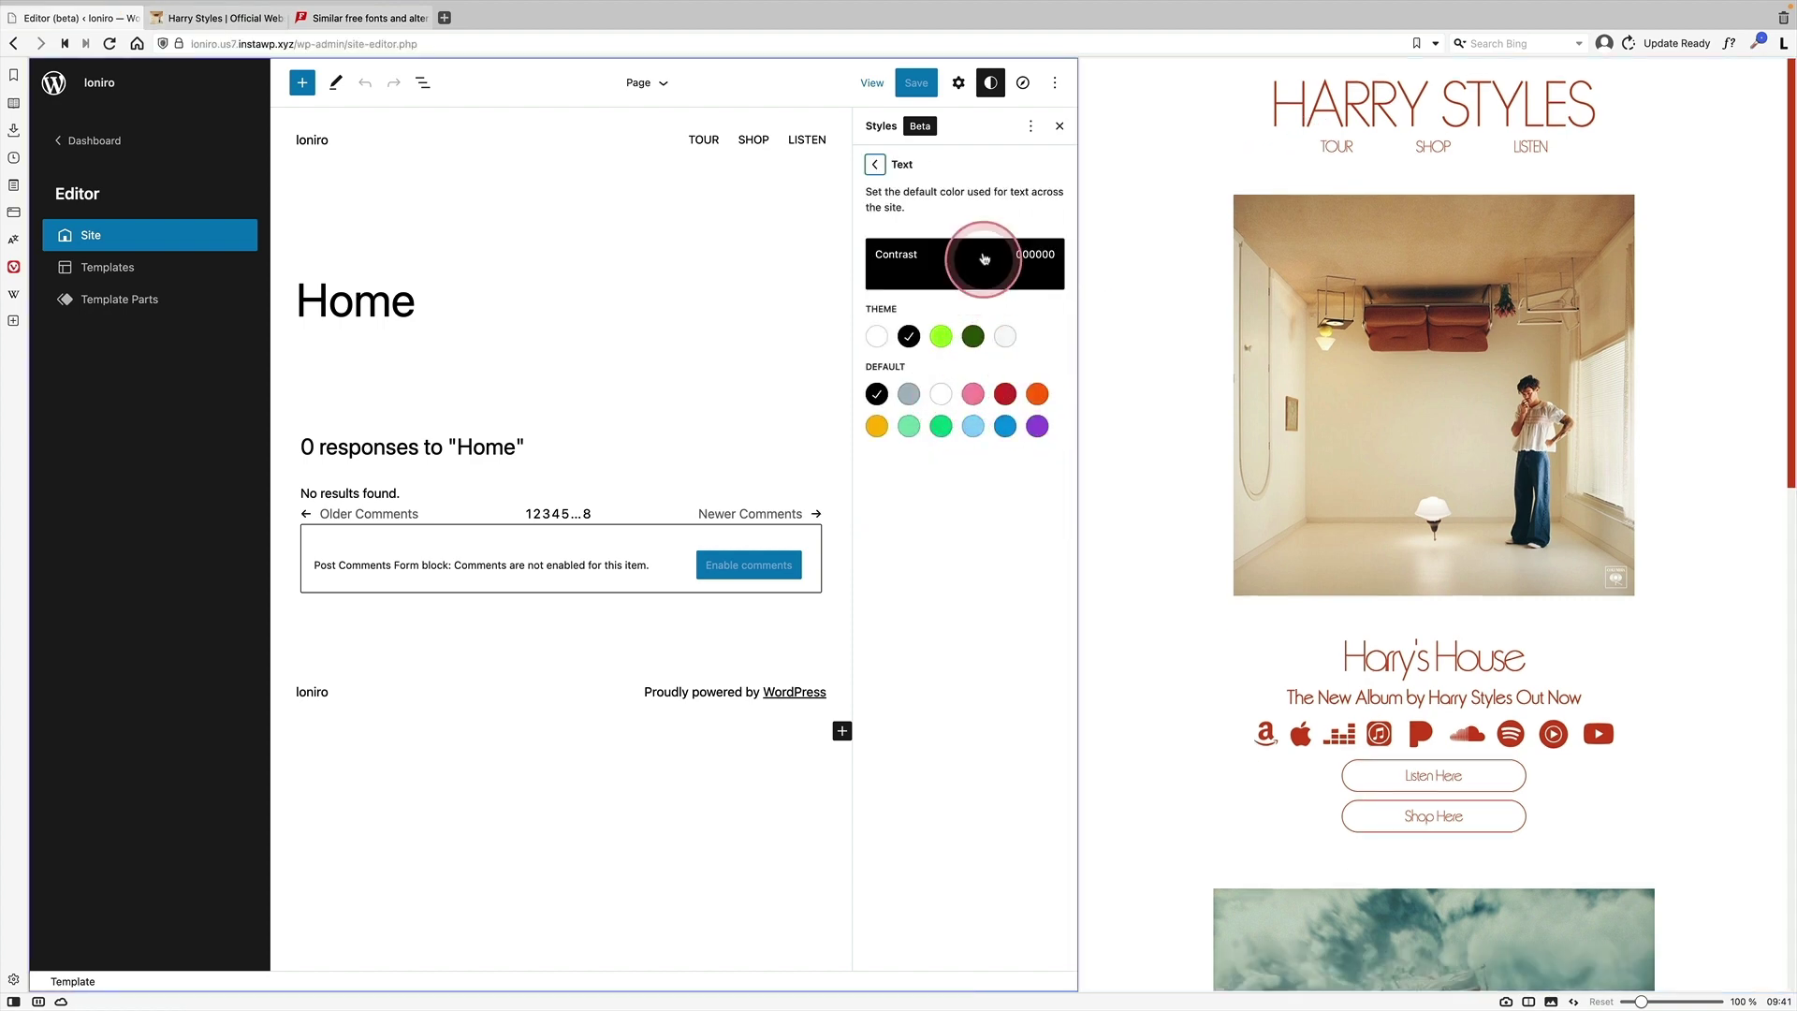
{"action": "left_click", "coordinate": [753, 532]}
{"action": "type", "text": "CE4520"}
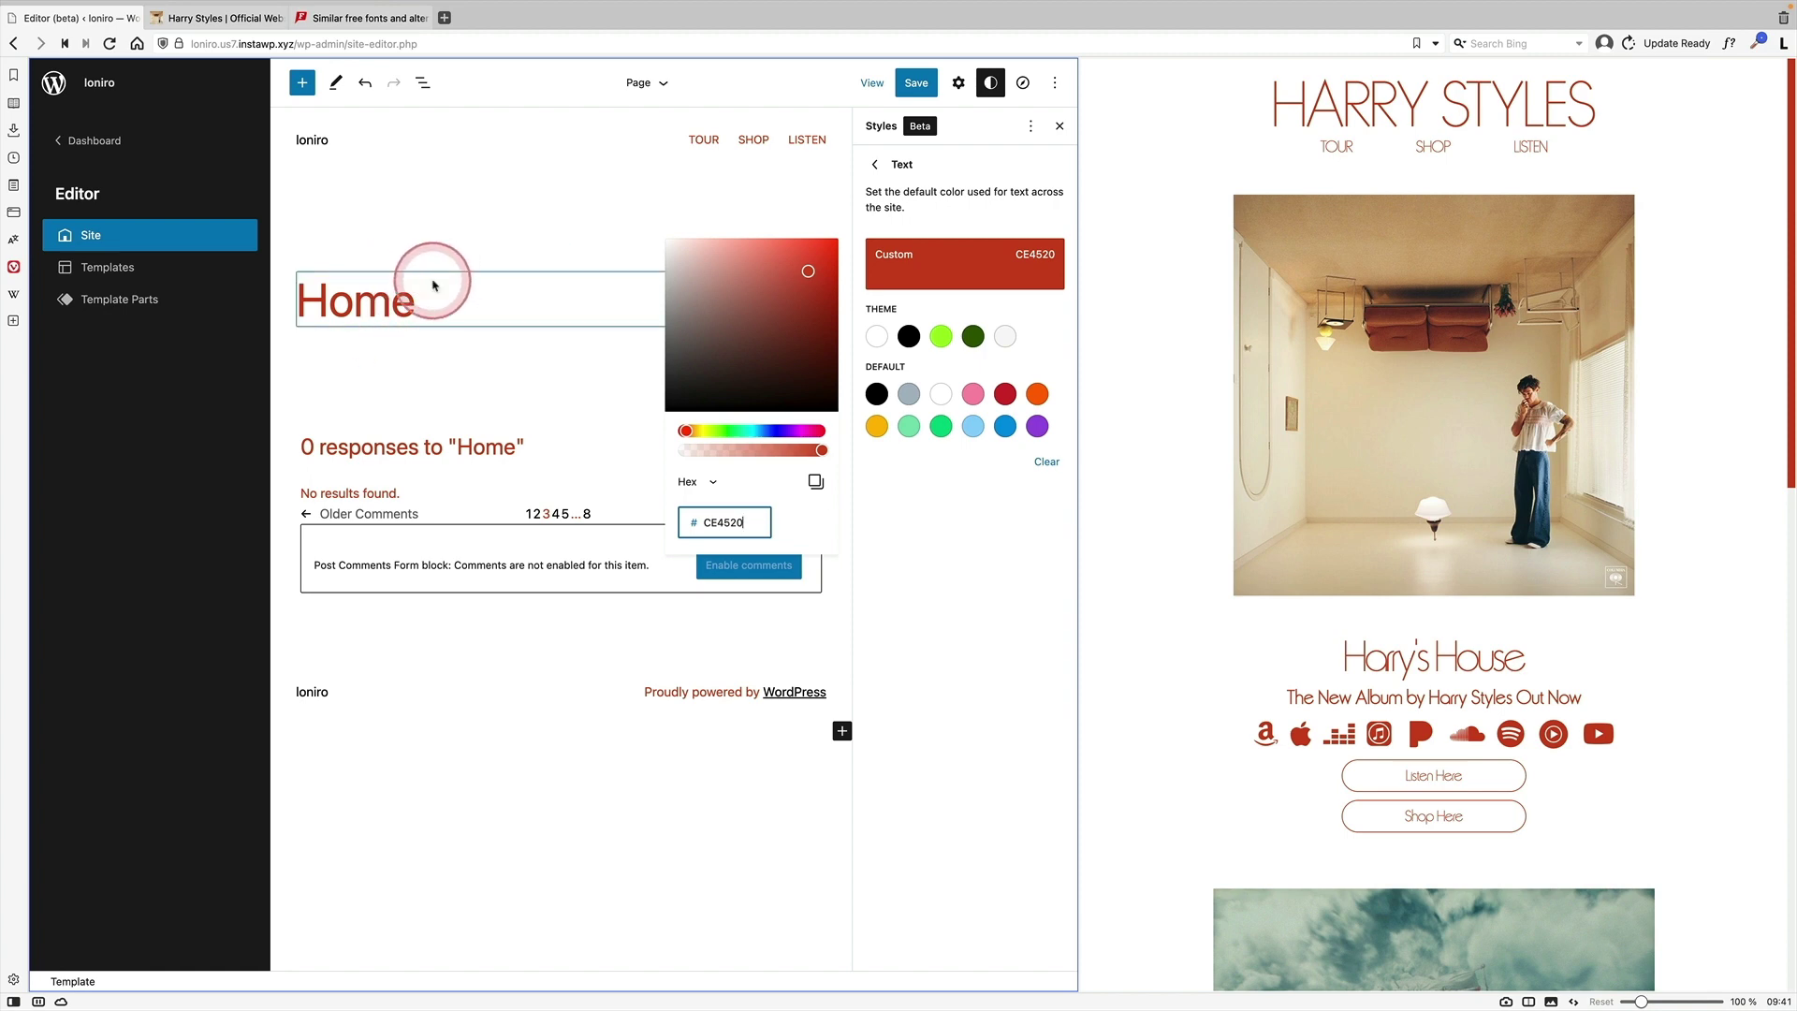
Set the text color for all heading levels to the custom hex value CE4520
{"action": "left_click", "coordinate": [875, 166]}
{"action": "left_click", "coordinate": [975, 471]}
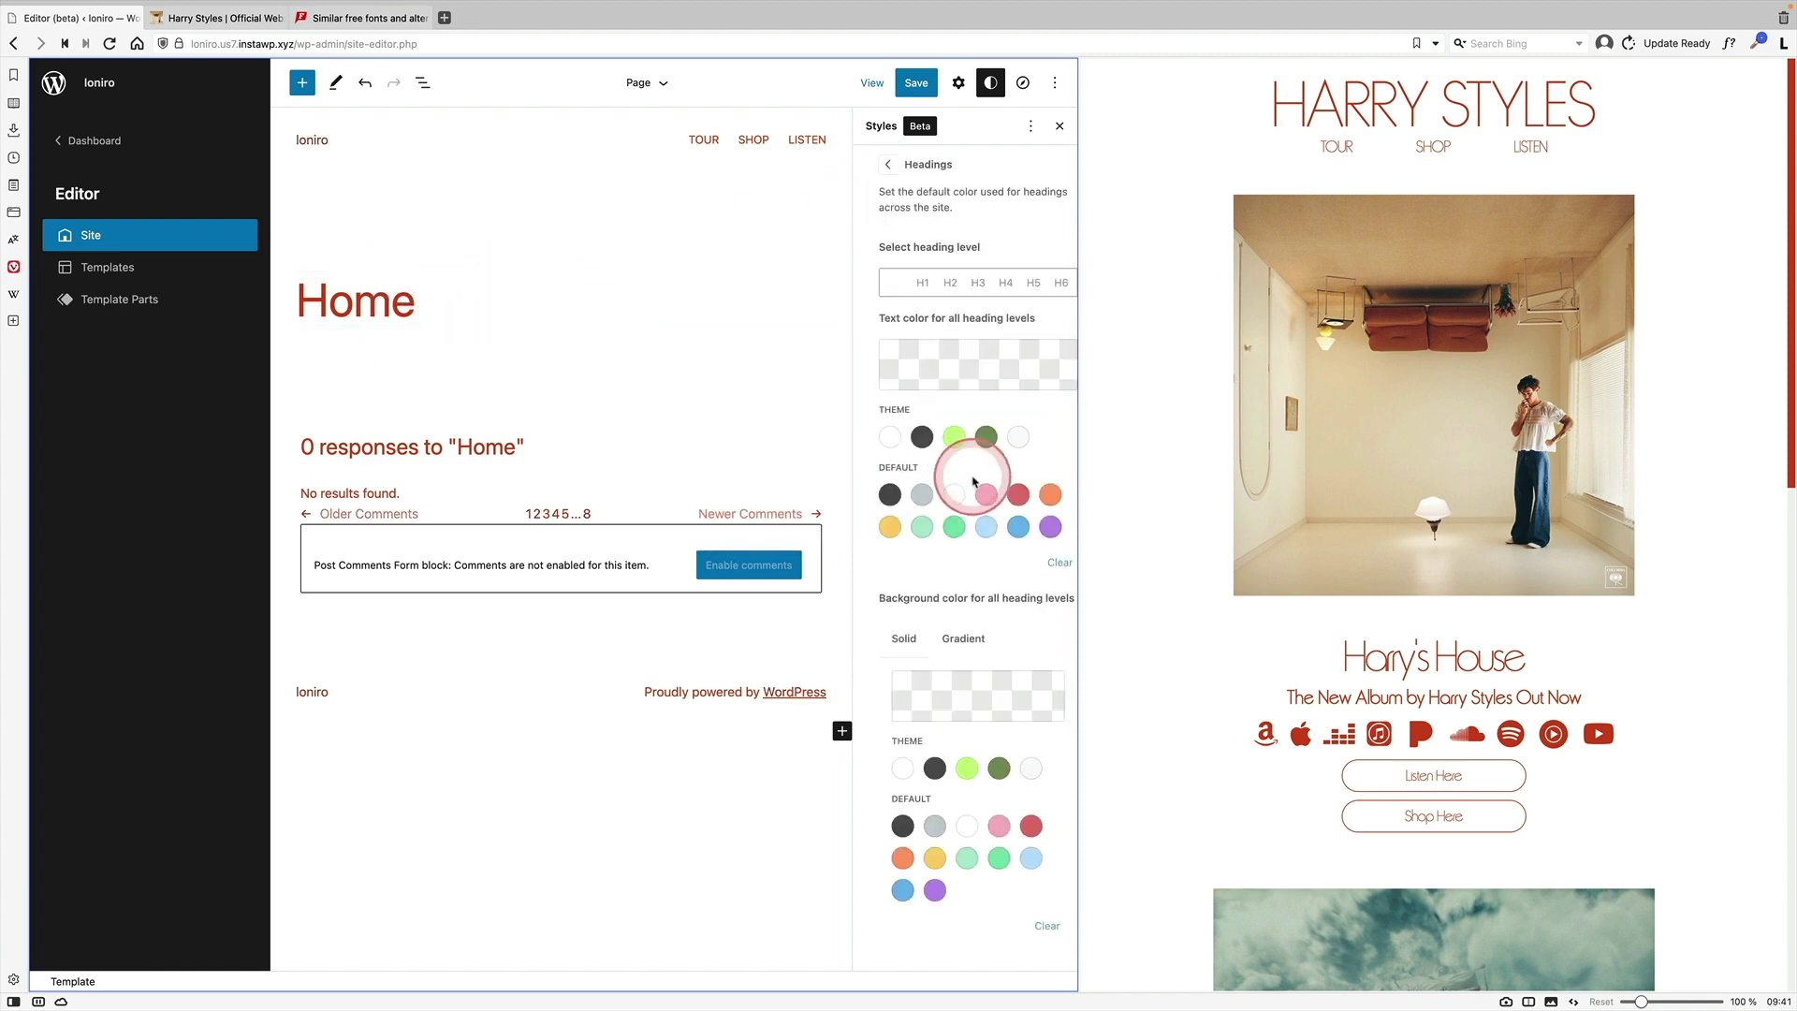
{"action": "left_click", "coordinate": [943, 359]}
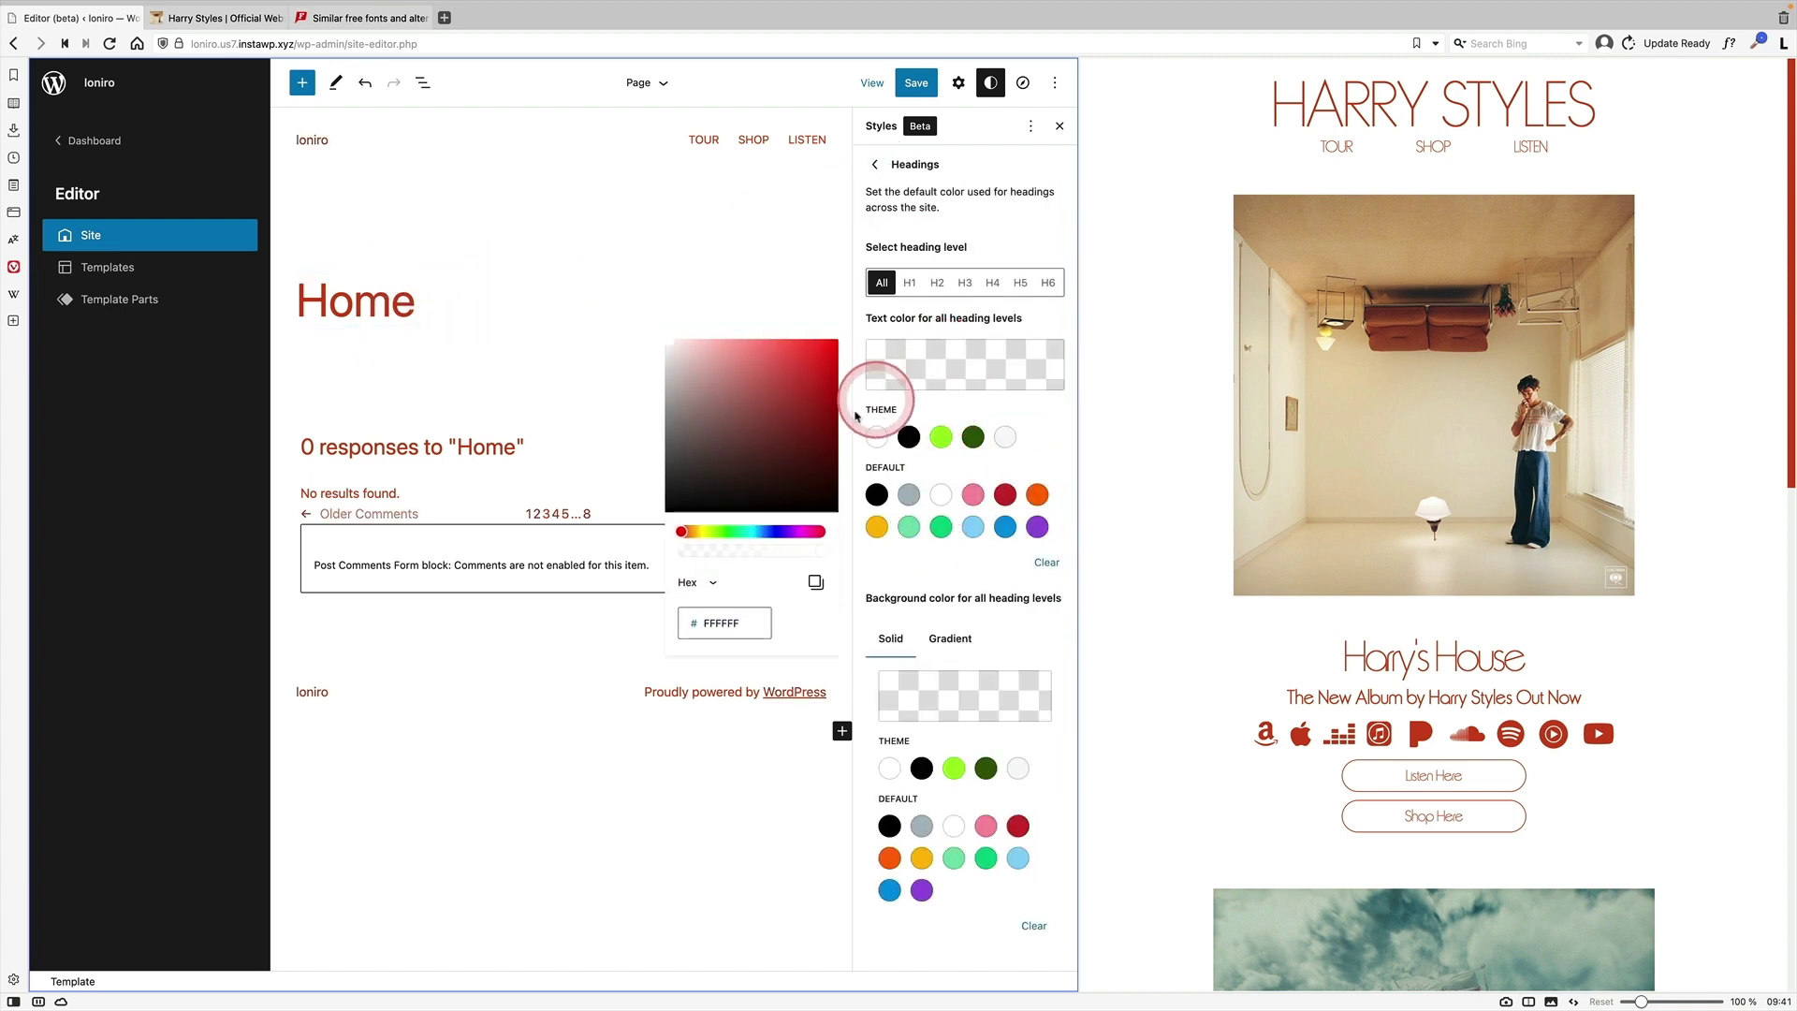
{"action": "left_click", "coordinate": [716, 620]}
{"action": "type", "text": "CE4520"}
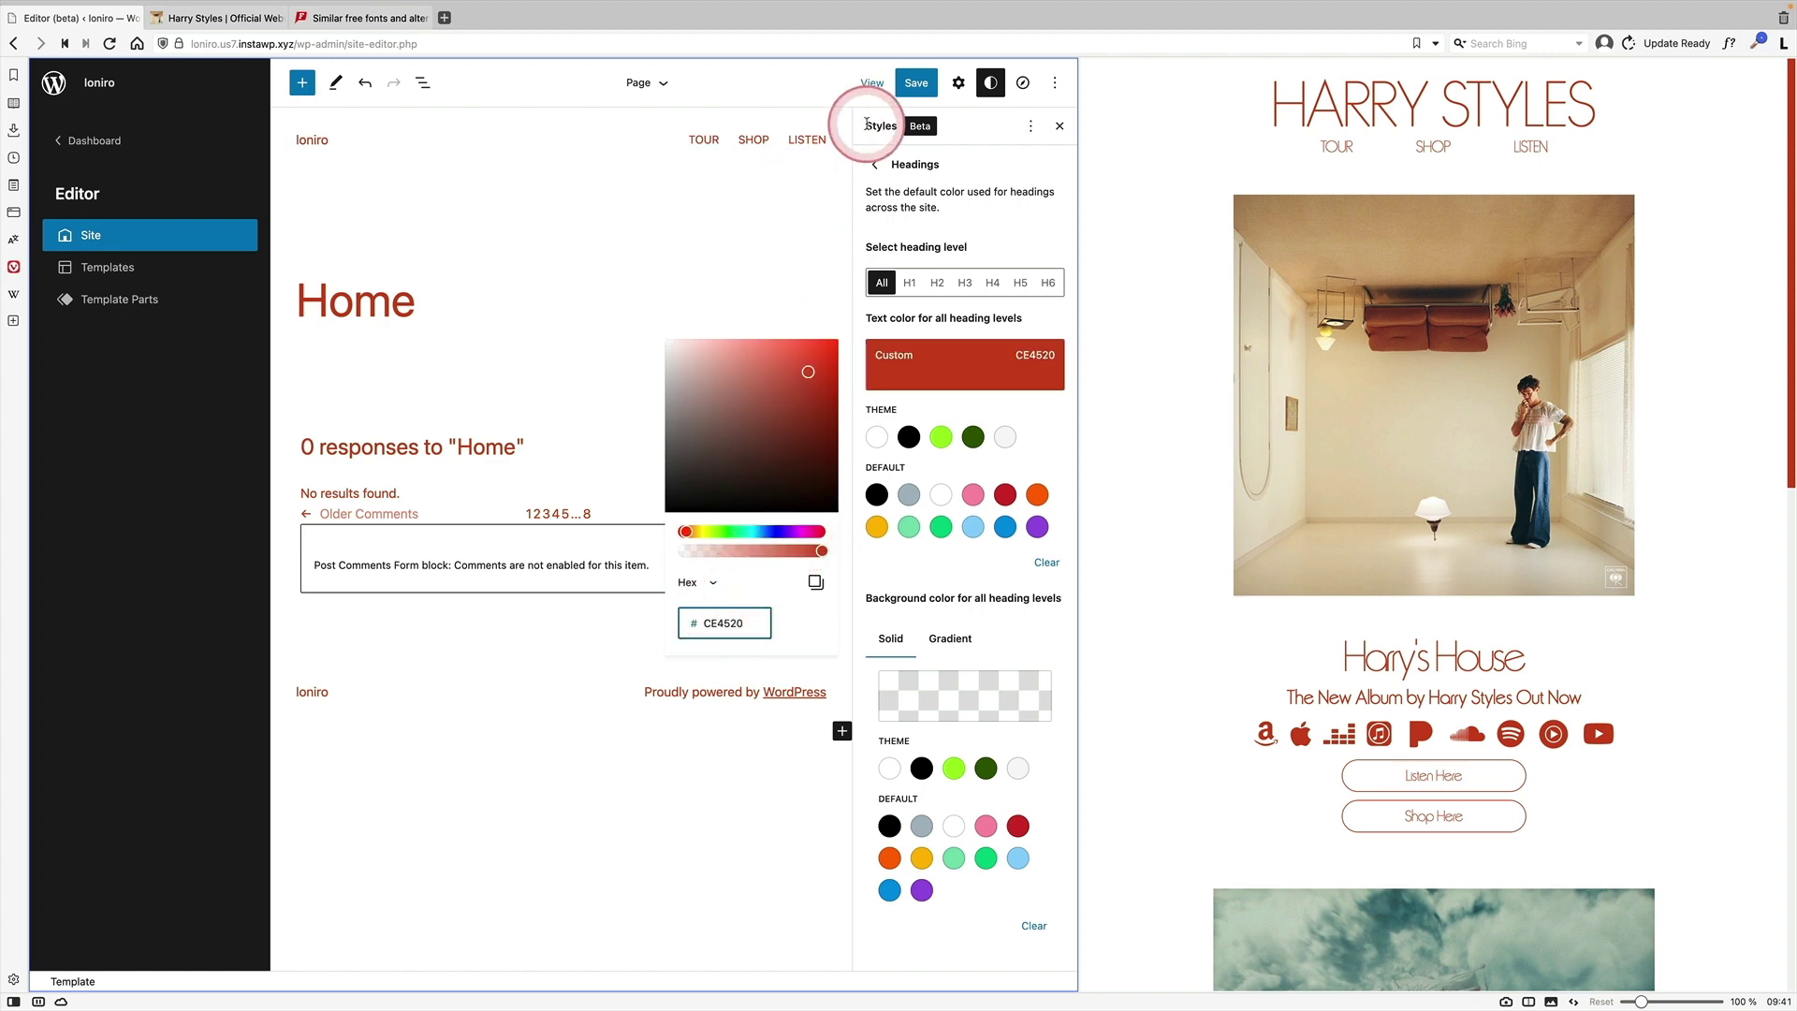
Save the style changes, load the site's front page, and narrow its pane to compare it with the Harry Styles page
{"action": "left_click", "coordinate": [916, 82]}
{"action": "left_click_drag", "start_coordinate": [299, 44], "coordinate": [633, 63]}
{"action": "key", "text": "BackSpace"}
{"action": "key", "text": "Return"}
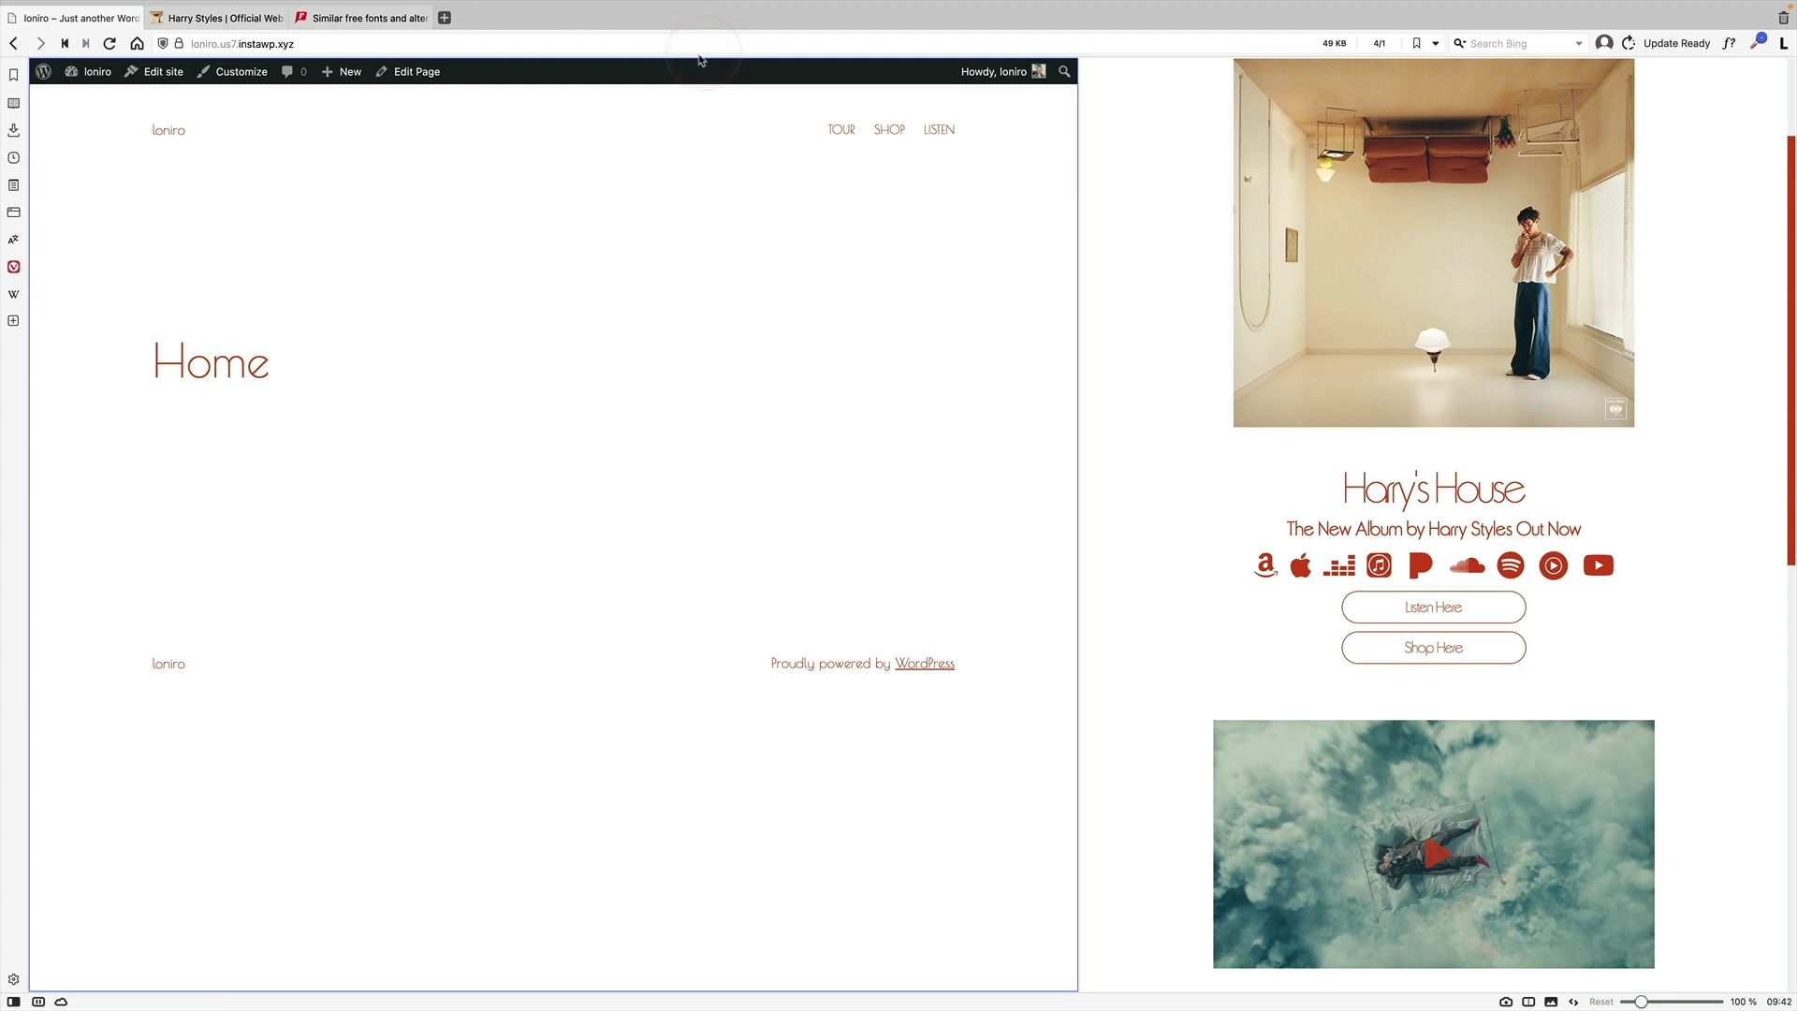
{"action": "left_click", "coordinate": [471, 239]}
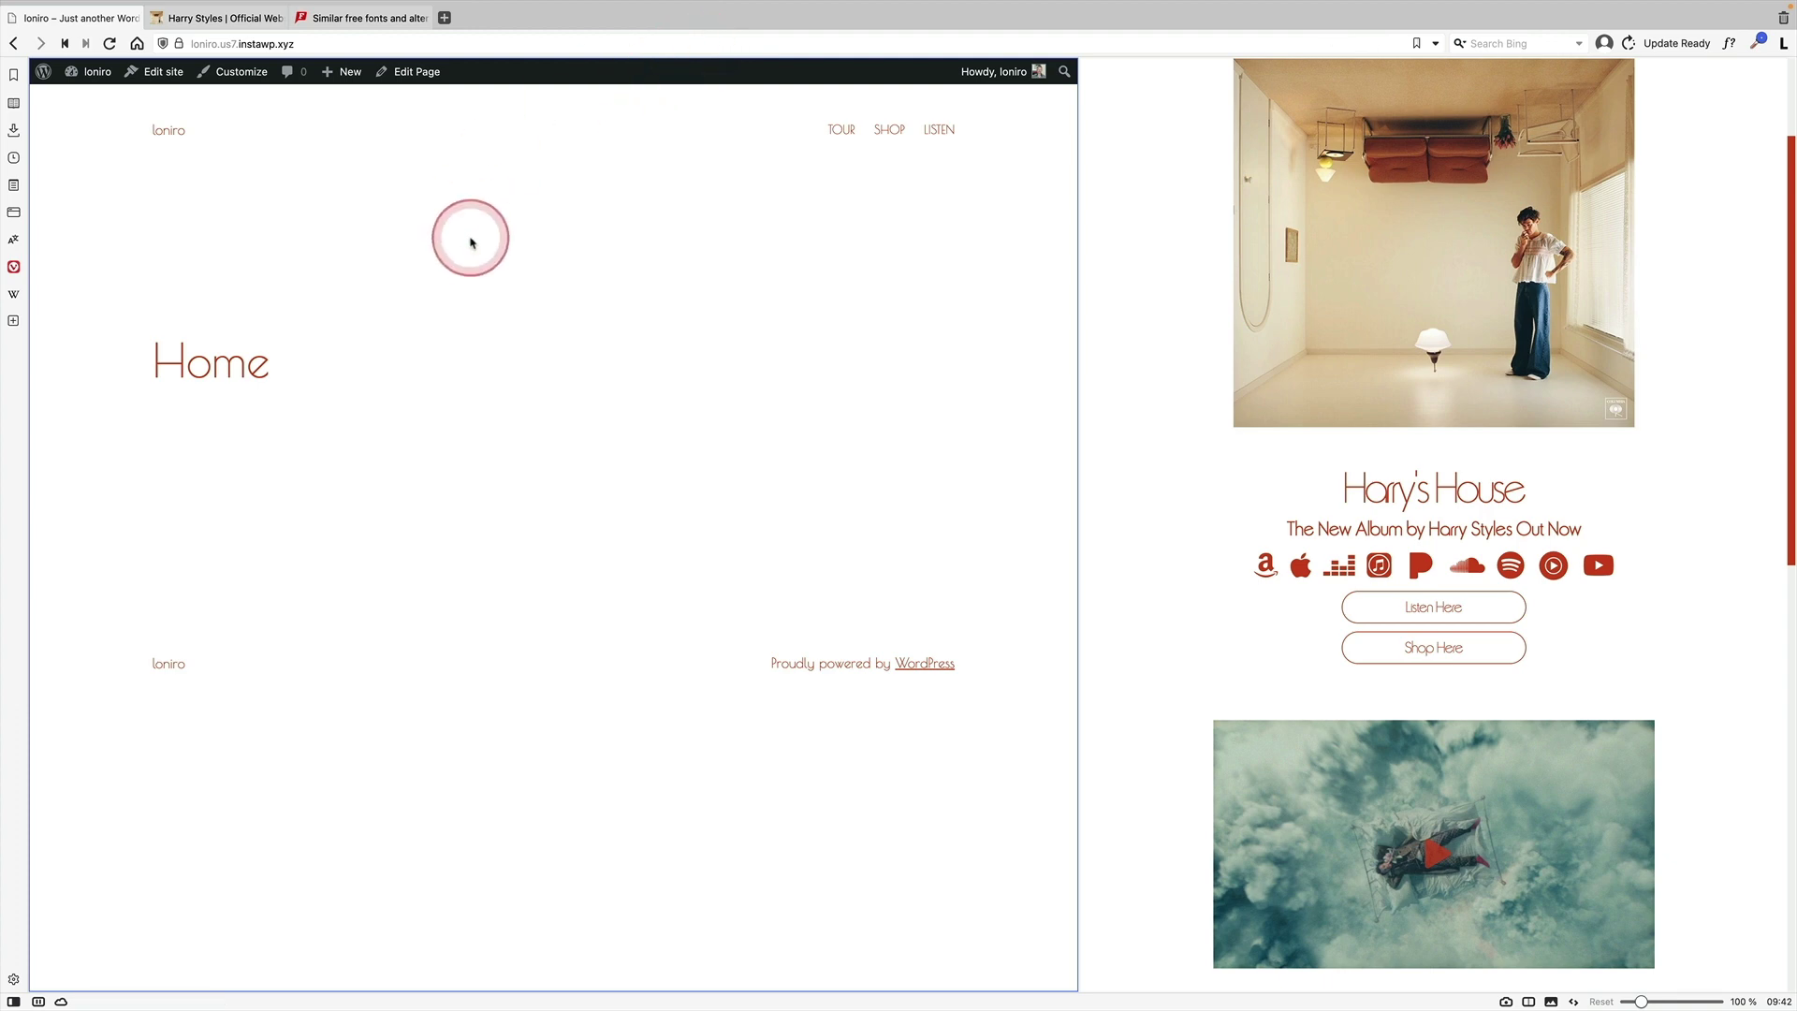
{"action": "left_click_drag", "start_coordinate": [1078, 332], "coordinate": [782, 337]}
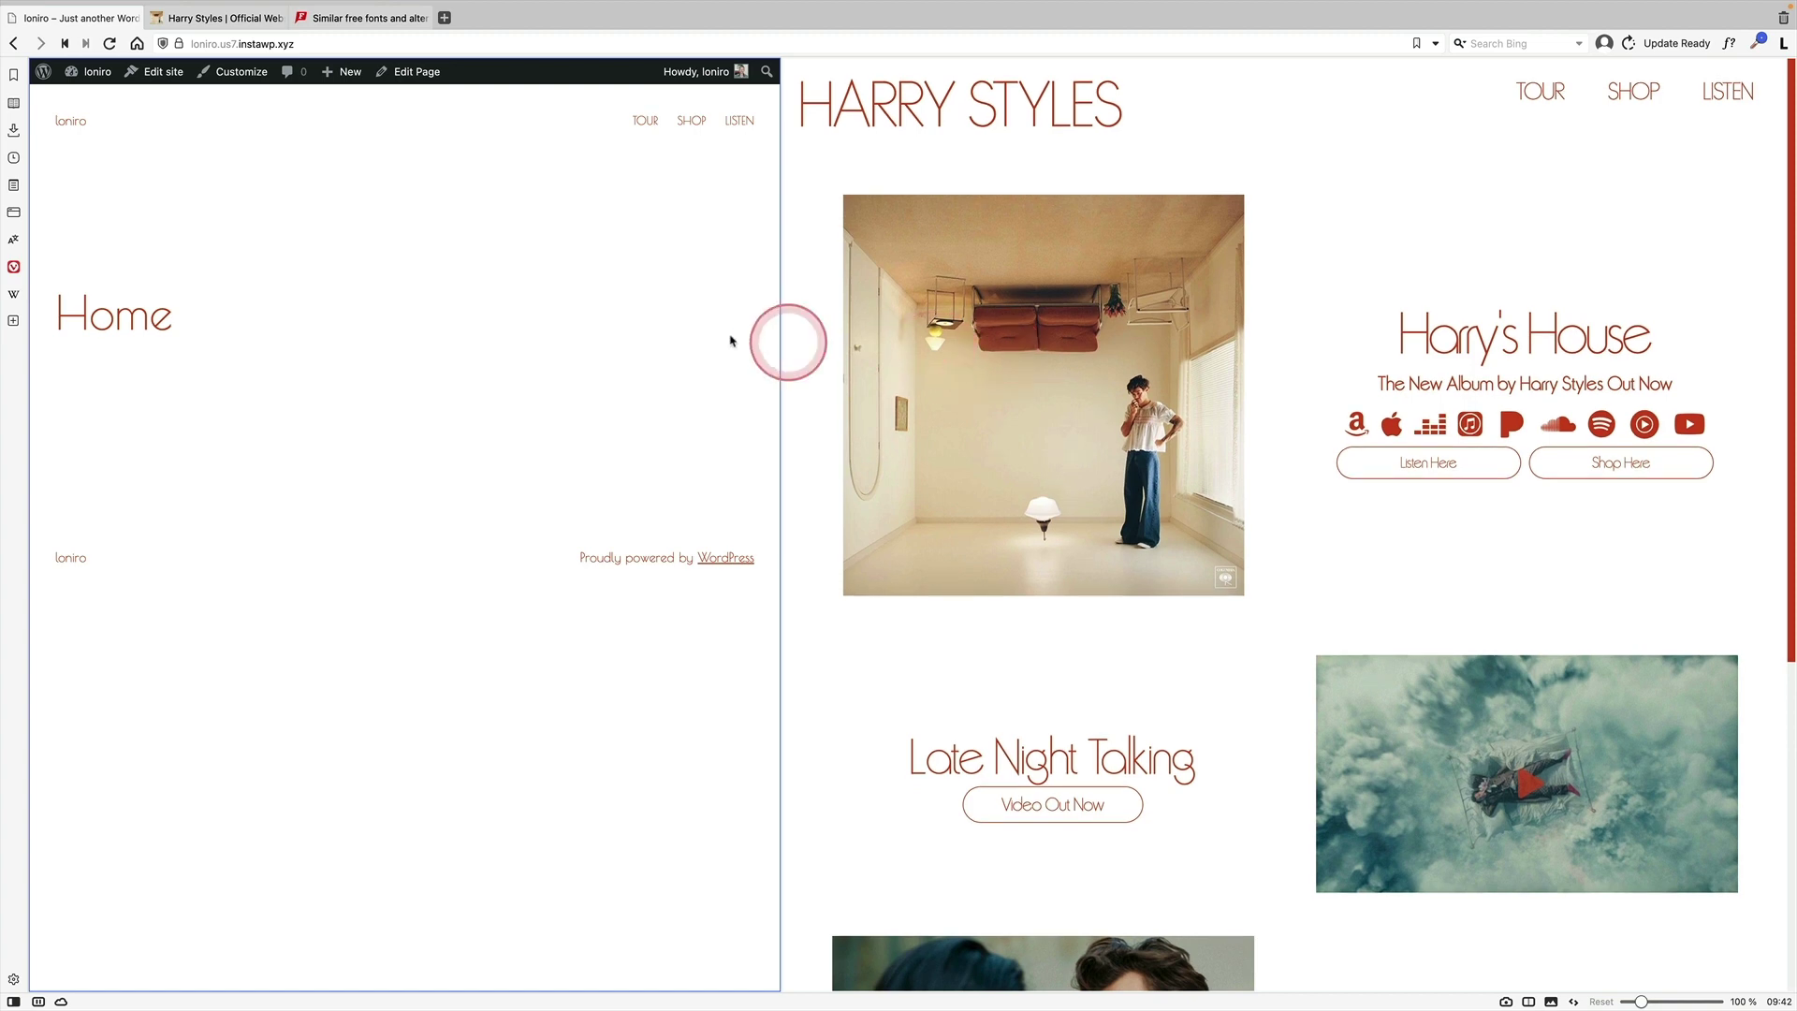
Open the site's Header template part for editing and set the site title to HARRY STYLES
{"action": "left_click_drag", "start_coordinate": [780, 309], "coordinate": [801, 310]}
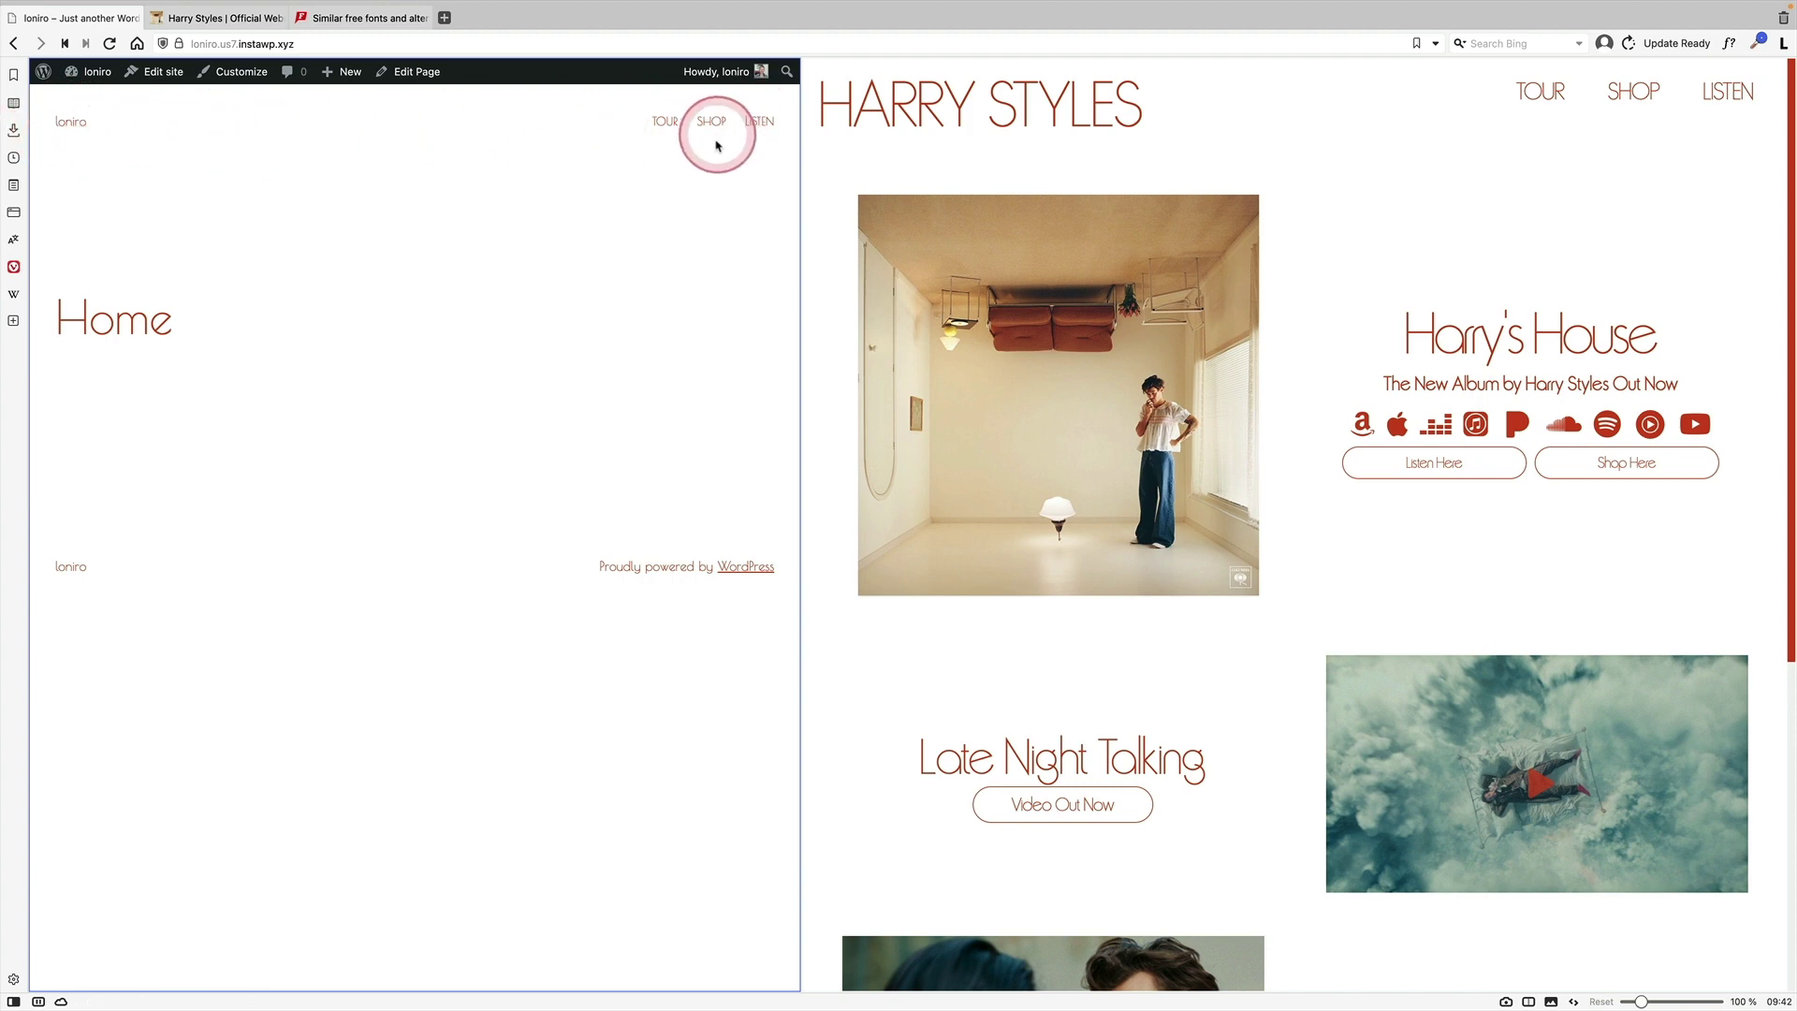
{"action": "left_click", "coordinate": [173, 82]}
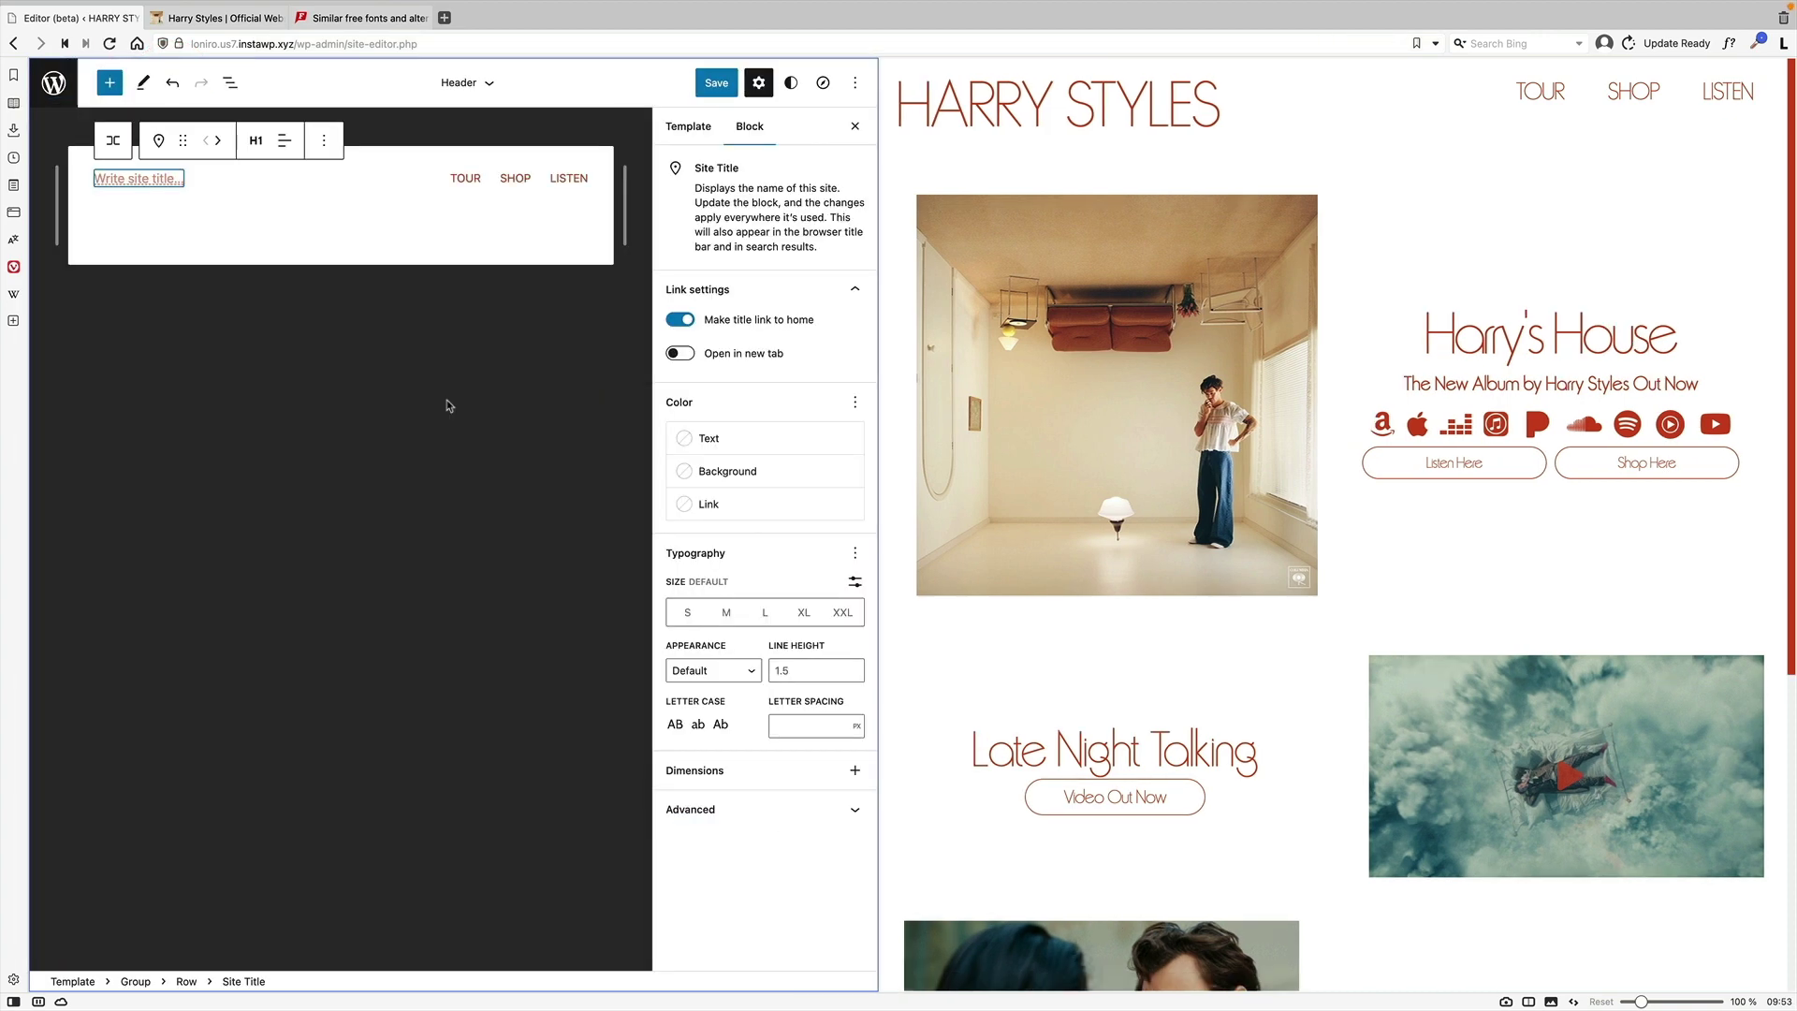
{"action": "type", "text": "HARRY STYLES"}
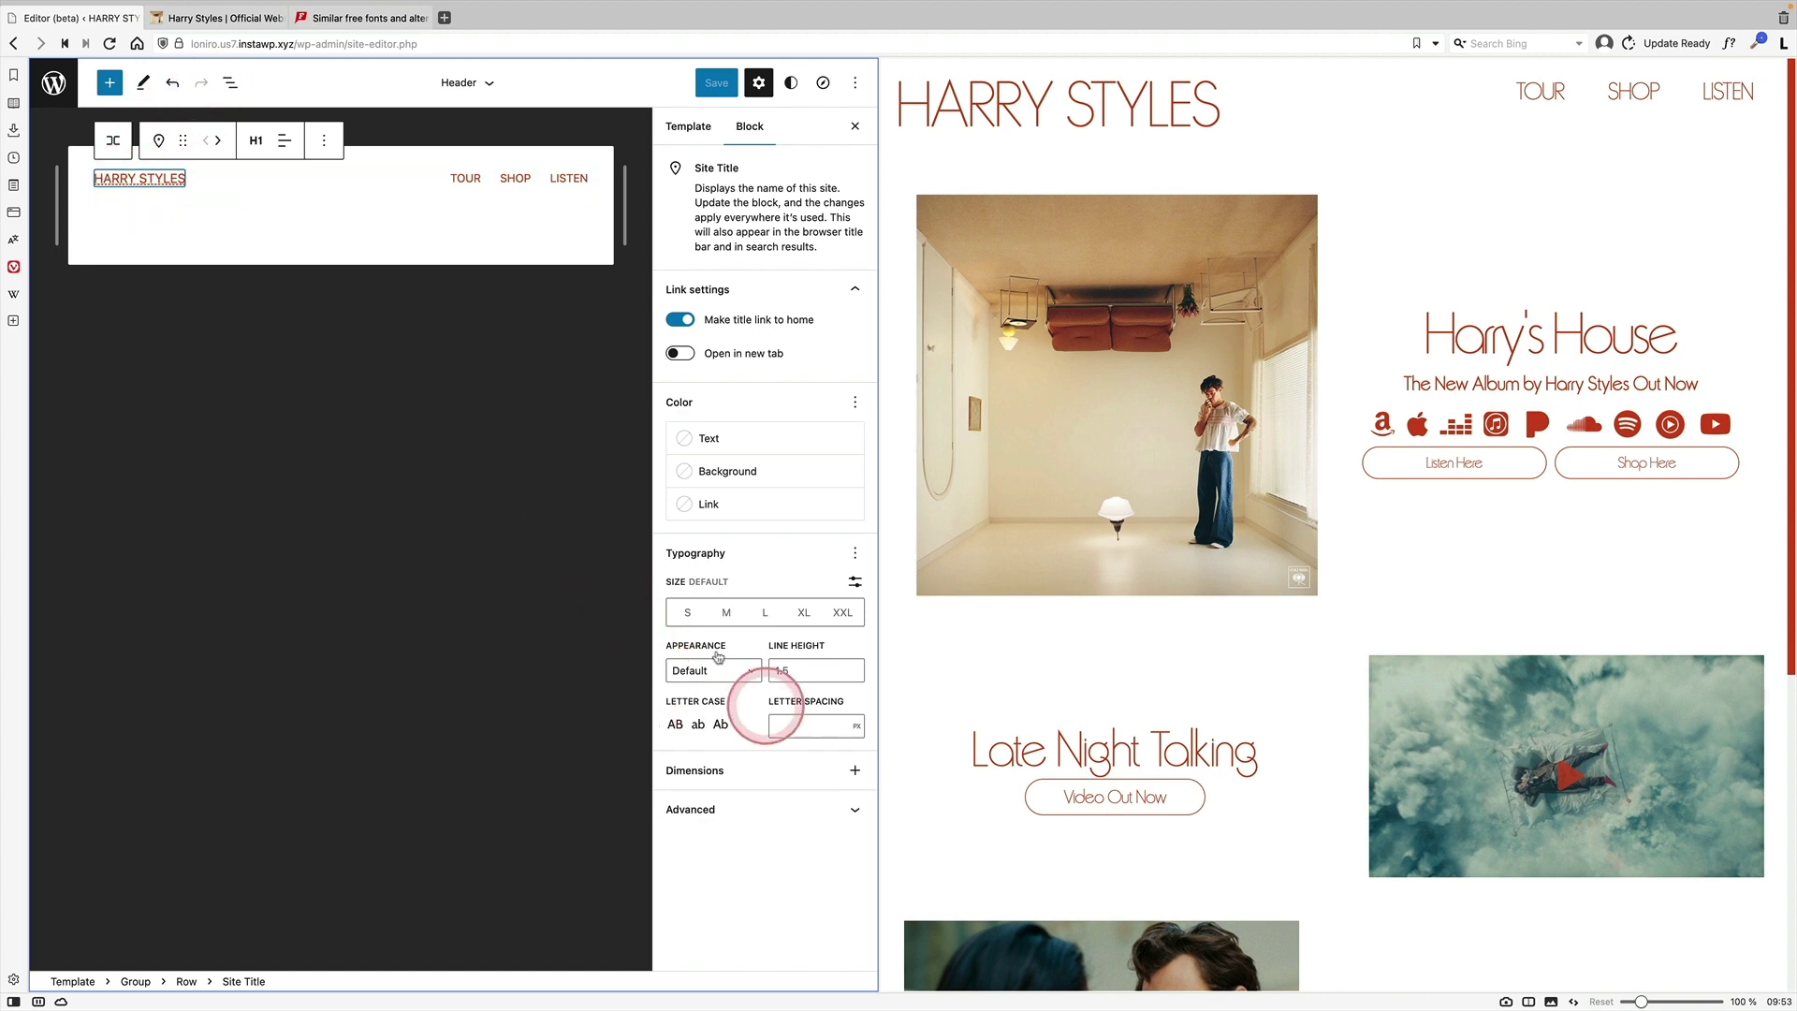
Set the header site title's font size to a custom value of 4.5 rem
{"action": "left_click", "coordinate": [855, 582]}
{"action": "left_click", "coordinate": [854, 583]}
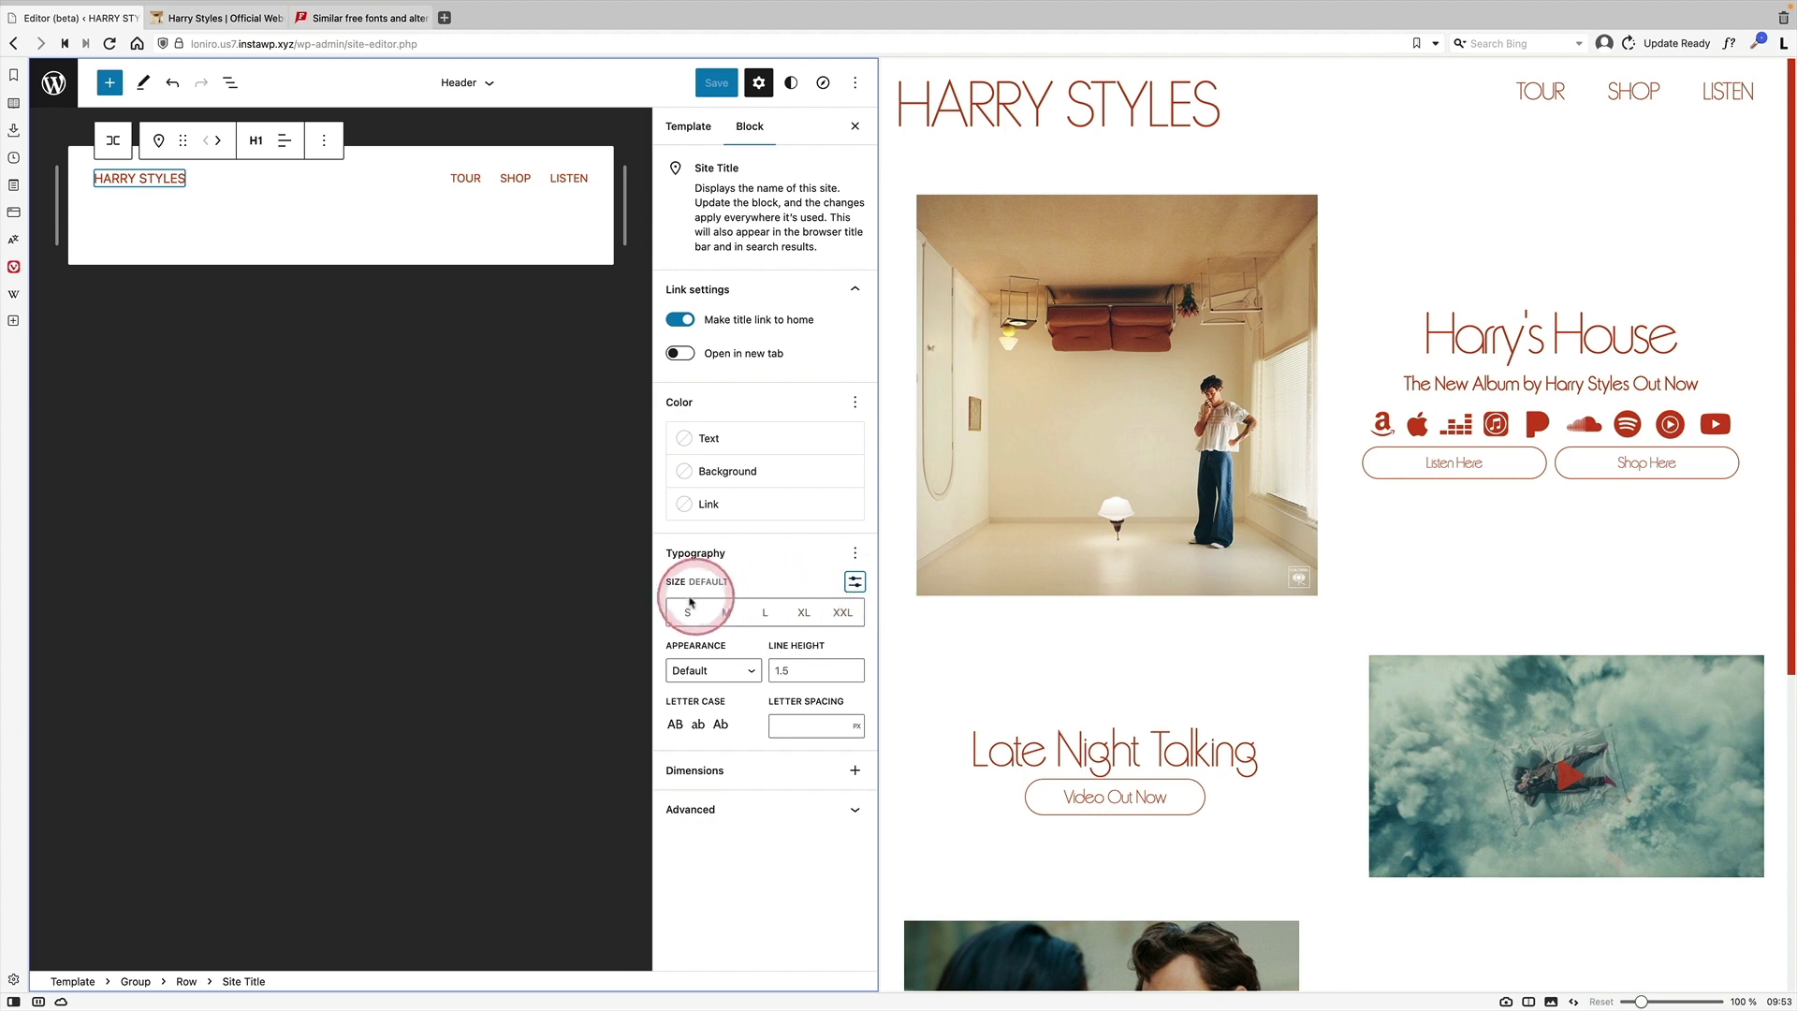
{"action": "left_click", "coordinate": [855, 581]}
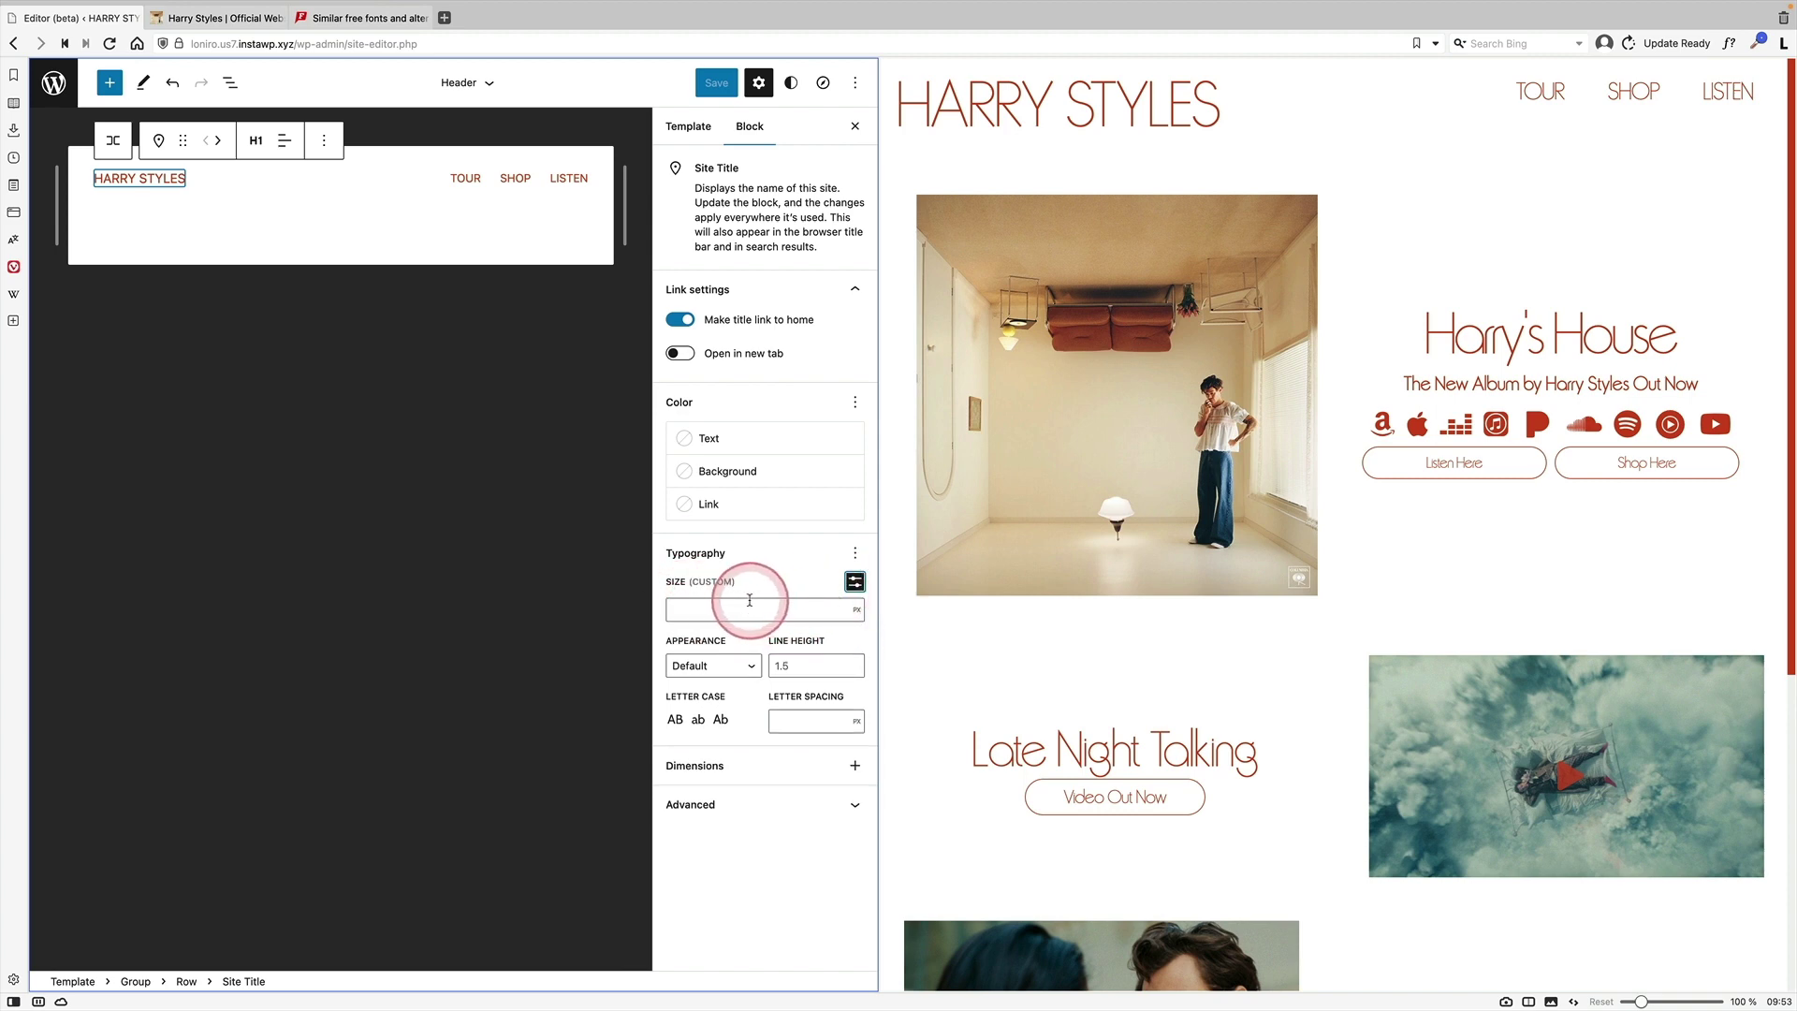
{"action": "left_click", "coordinate": [750, 603]}
{"action": "left_click", "coordinate": [857, 609]}
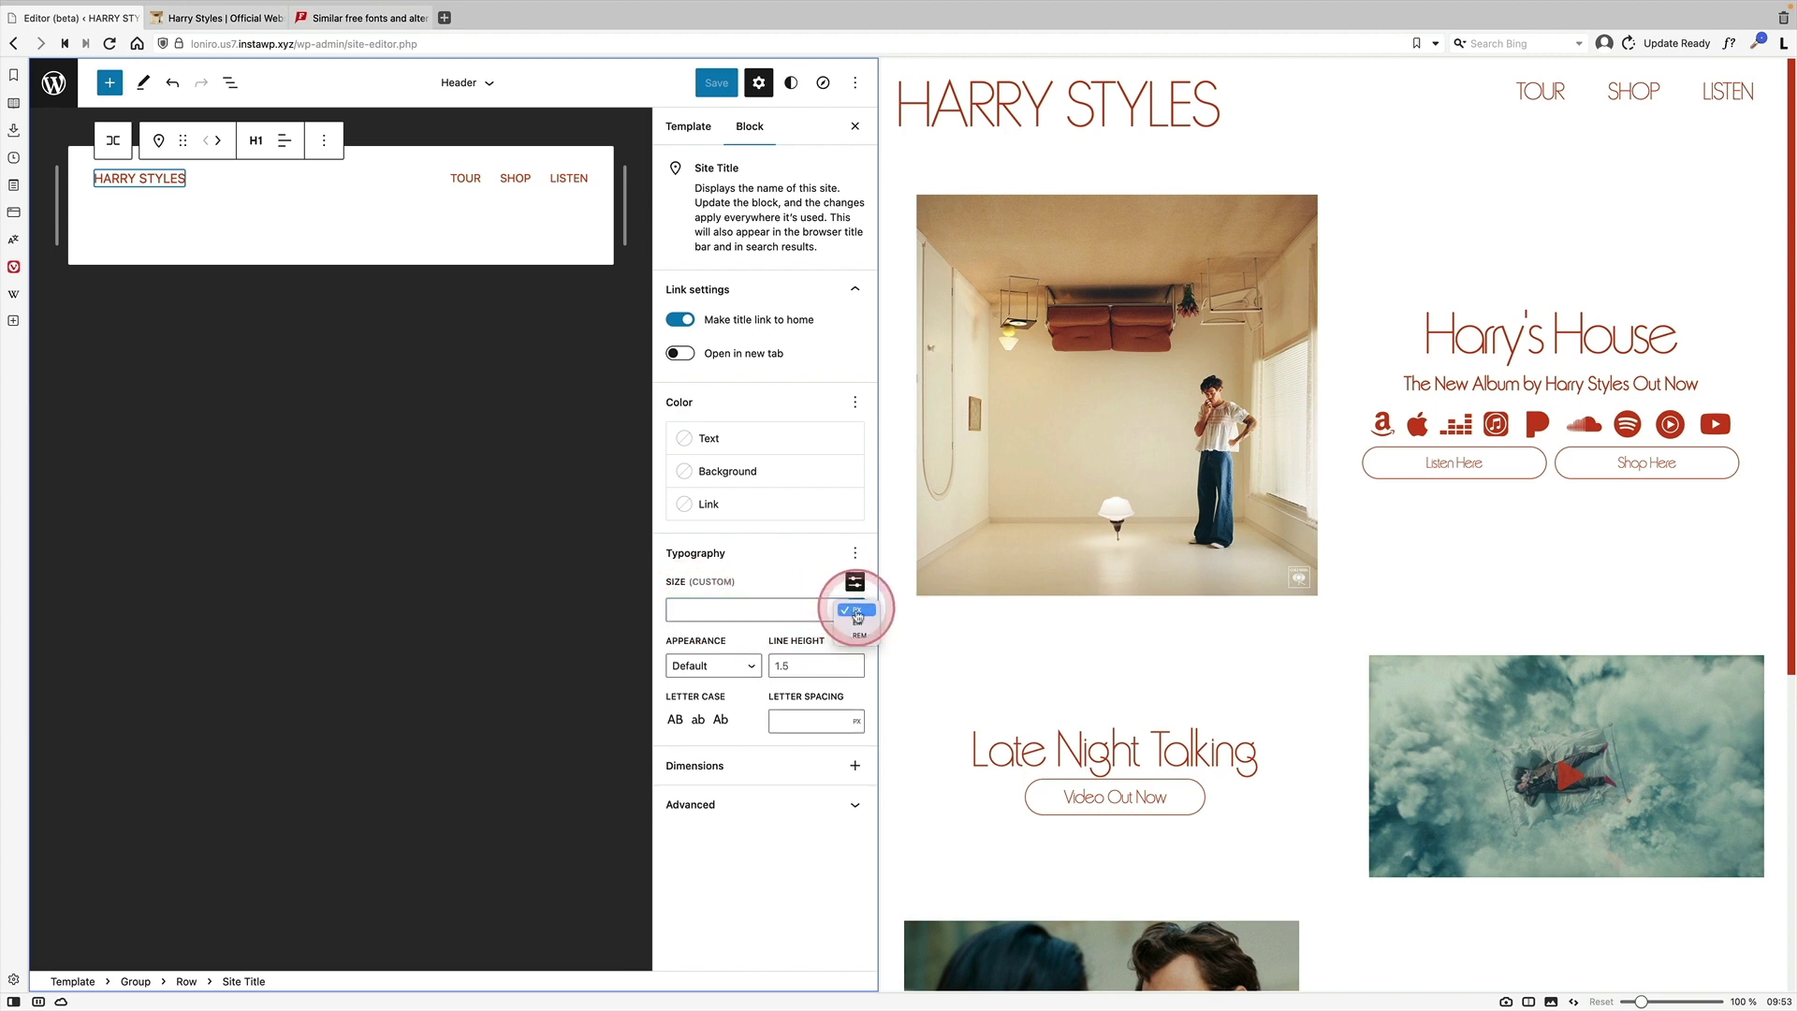
{"action": "left_click", "coordinate": [854, 622]}
{"action": "left_click", "coordinate": [711, 609]}
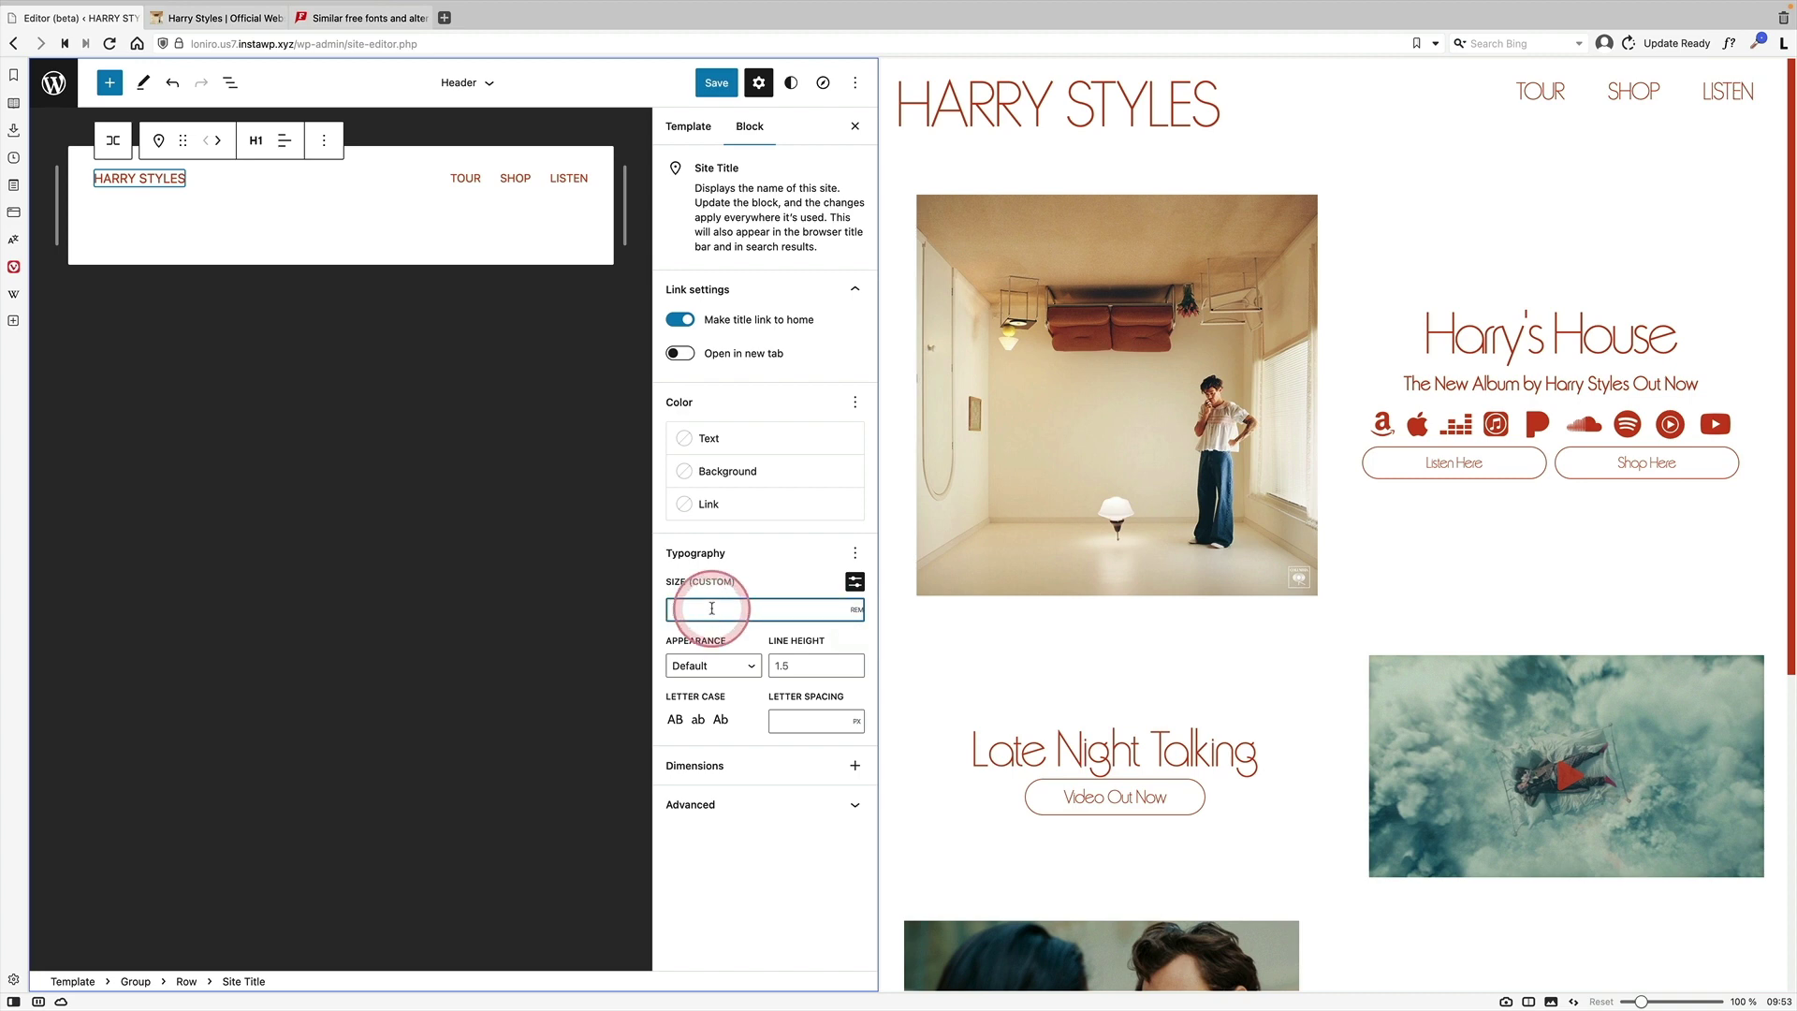
{"action": "type", "text": "4.5"}
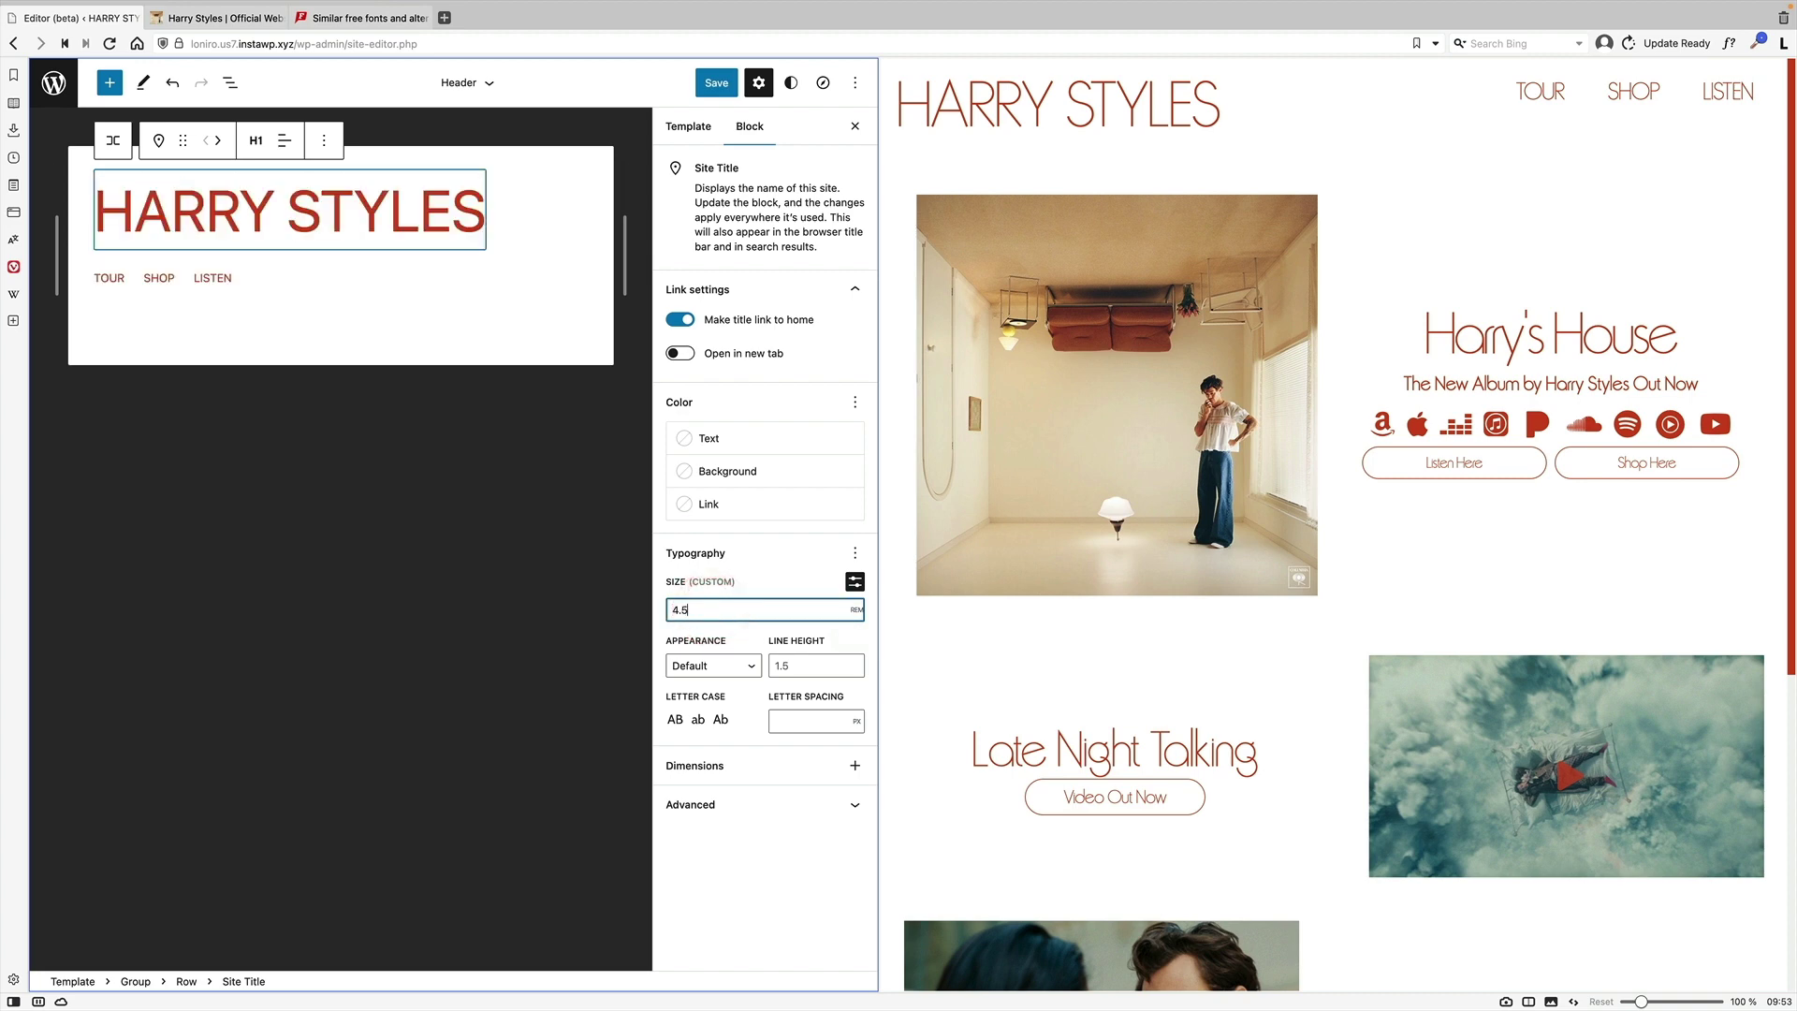
Set the header navigation's font size to L and view the saved header on the site's front page
{"action": "left_click", "coordinate": [199, 280]}
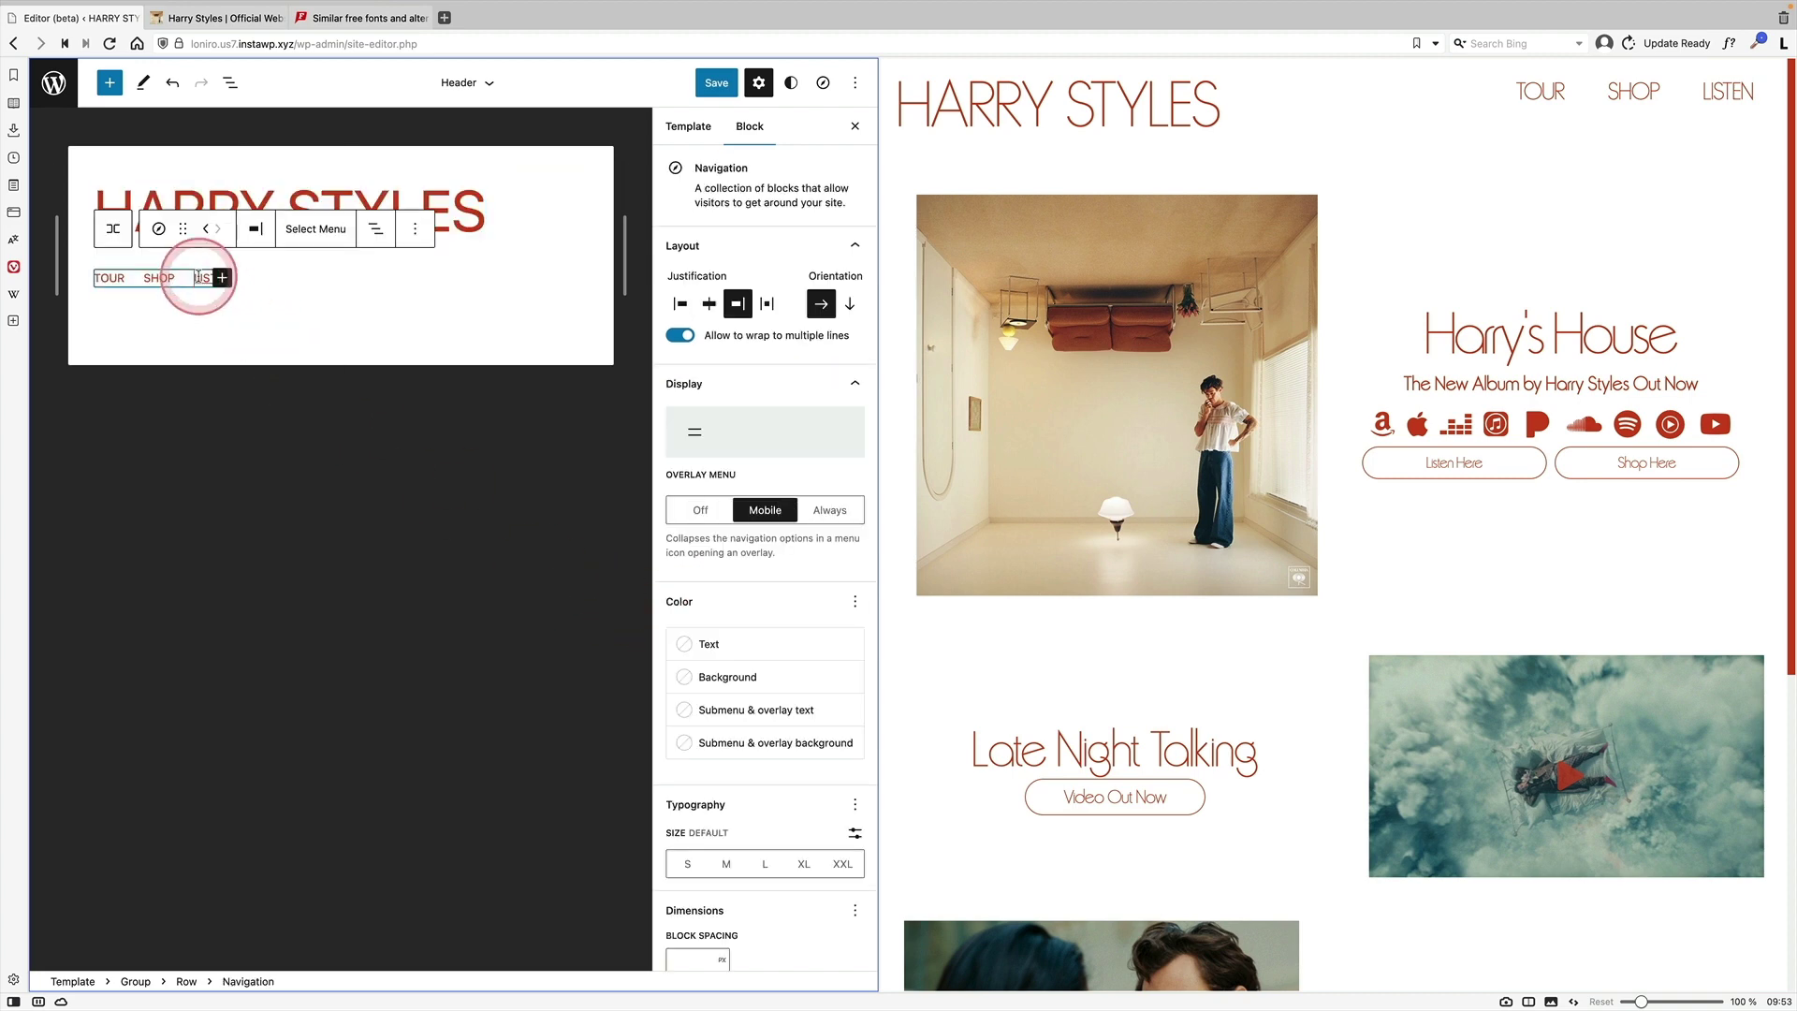
{"action": "left_click", "coordinate": [763, 864]}
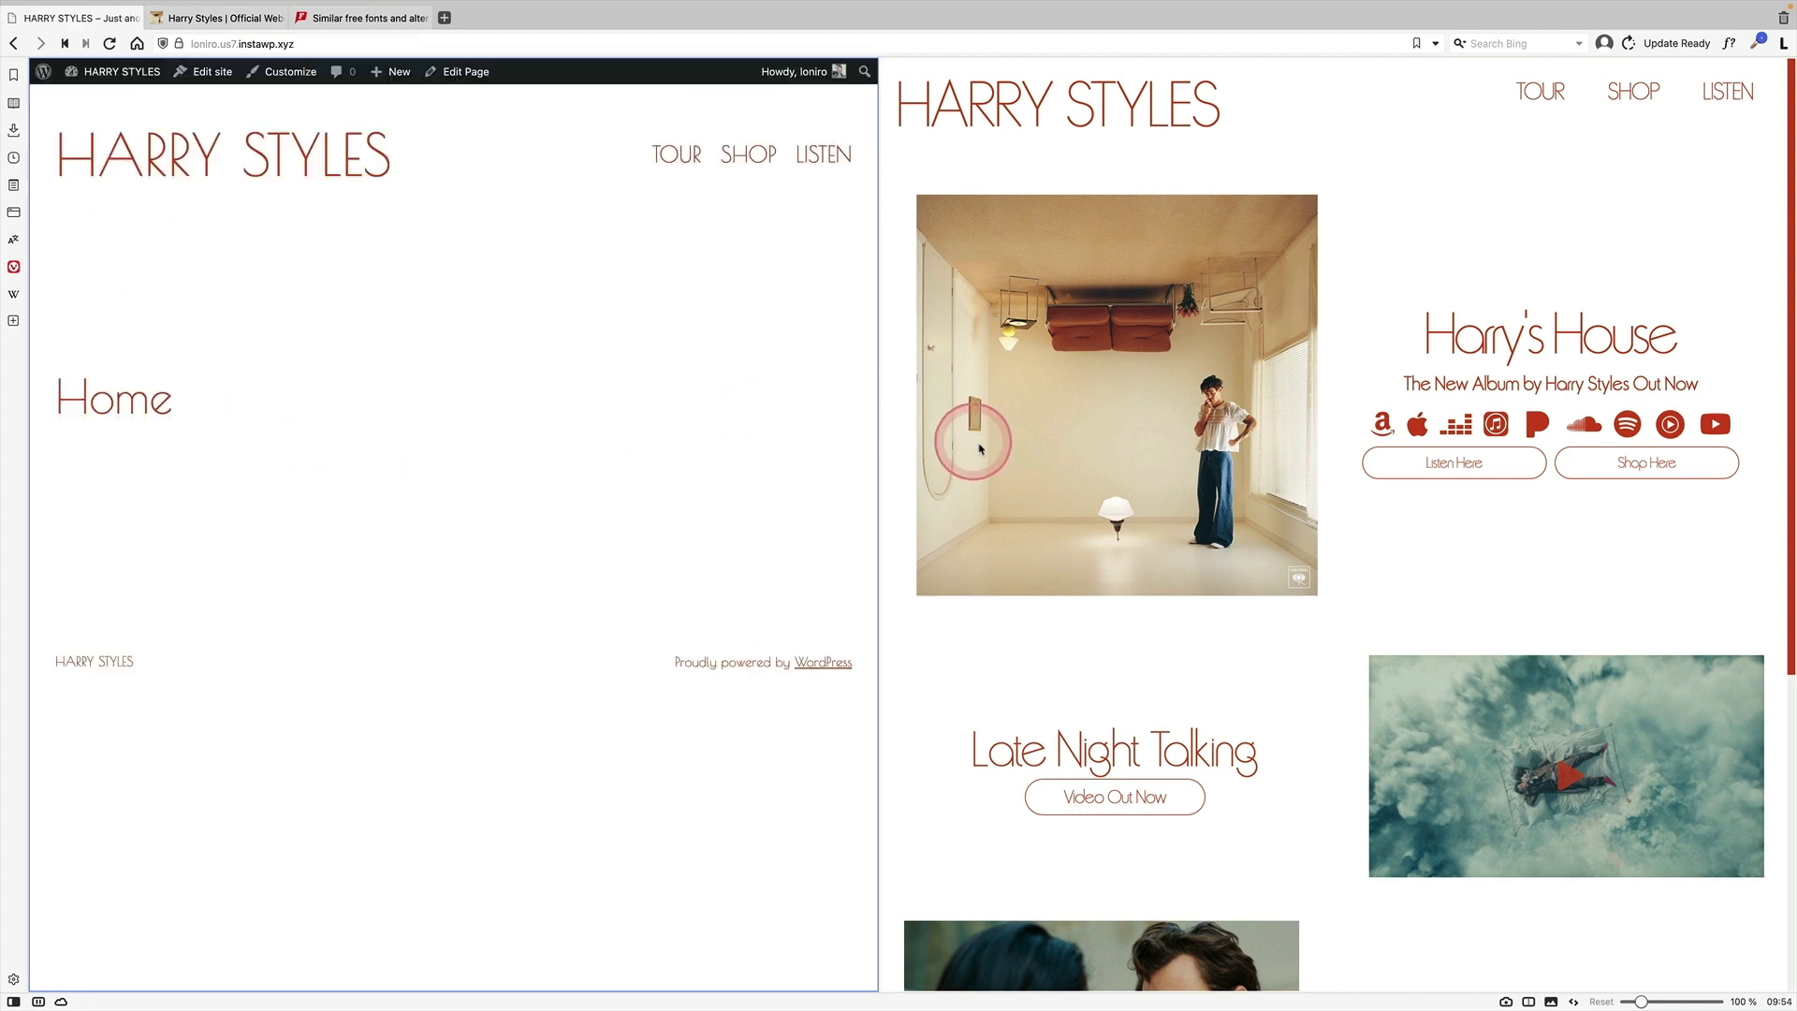
{"action": "scroll", "coordinate": [559, 386], "scroll_direction": "down", "scroll_amount": 1}
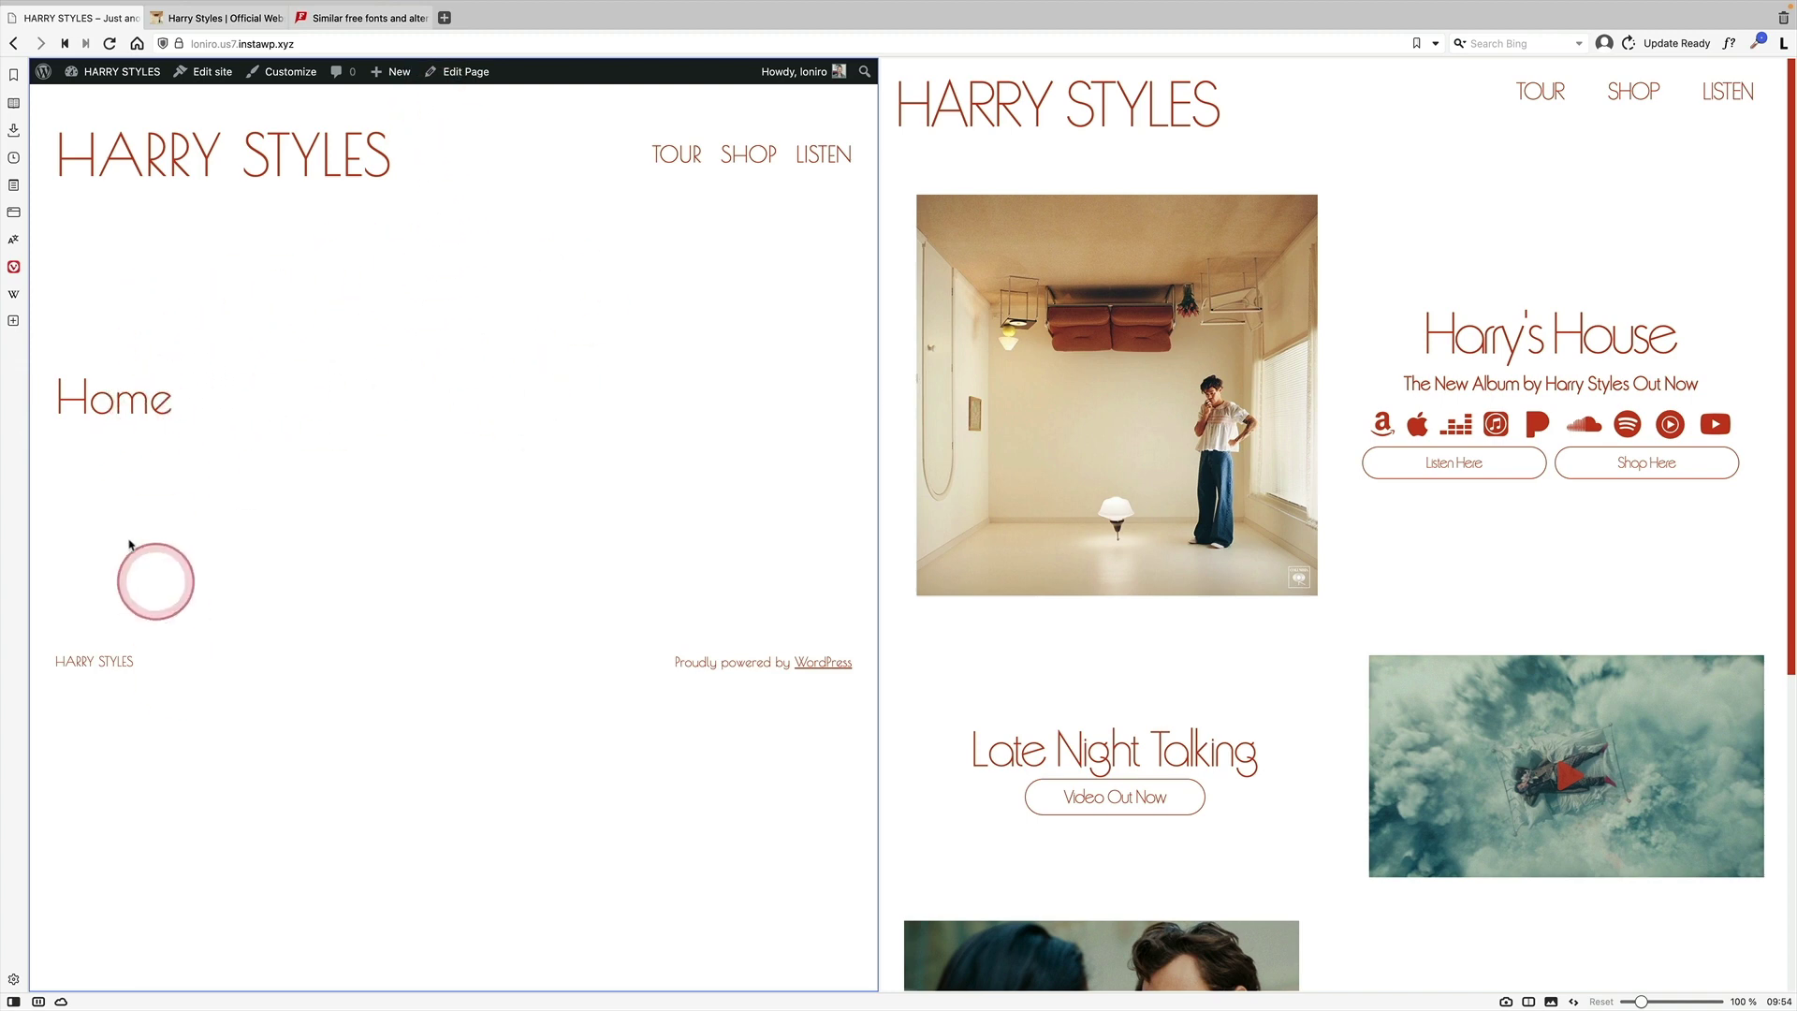
Add a paragraph of placeholder text, LAKJSDF LKDASLKF JKLJADSF JDASF, to the Home page, then update and view the page
{"action": "left_click", "coordinate": [439, 73]}
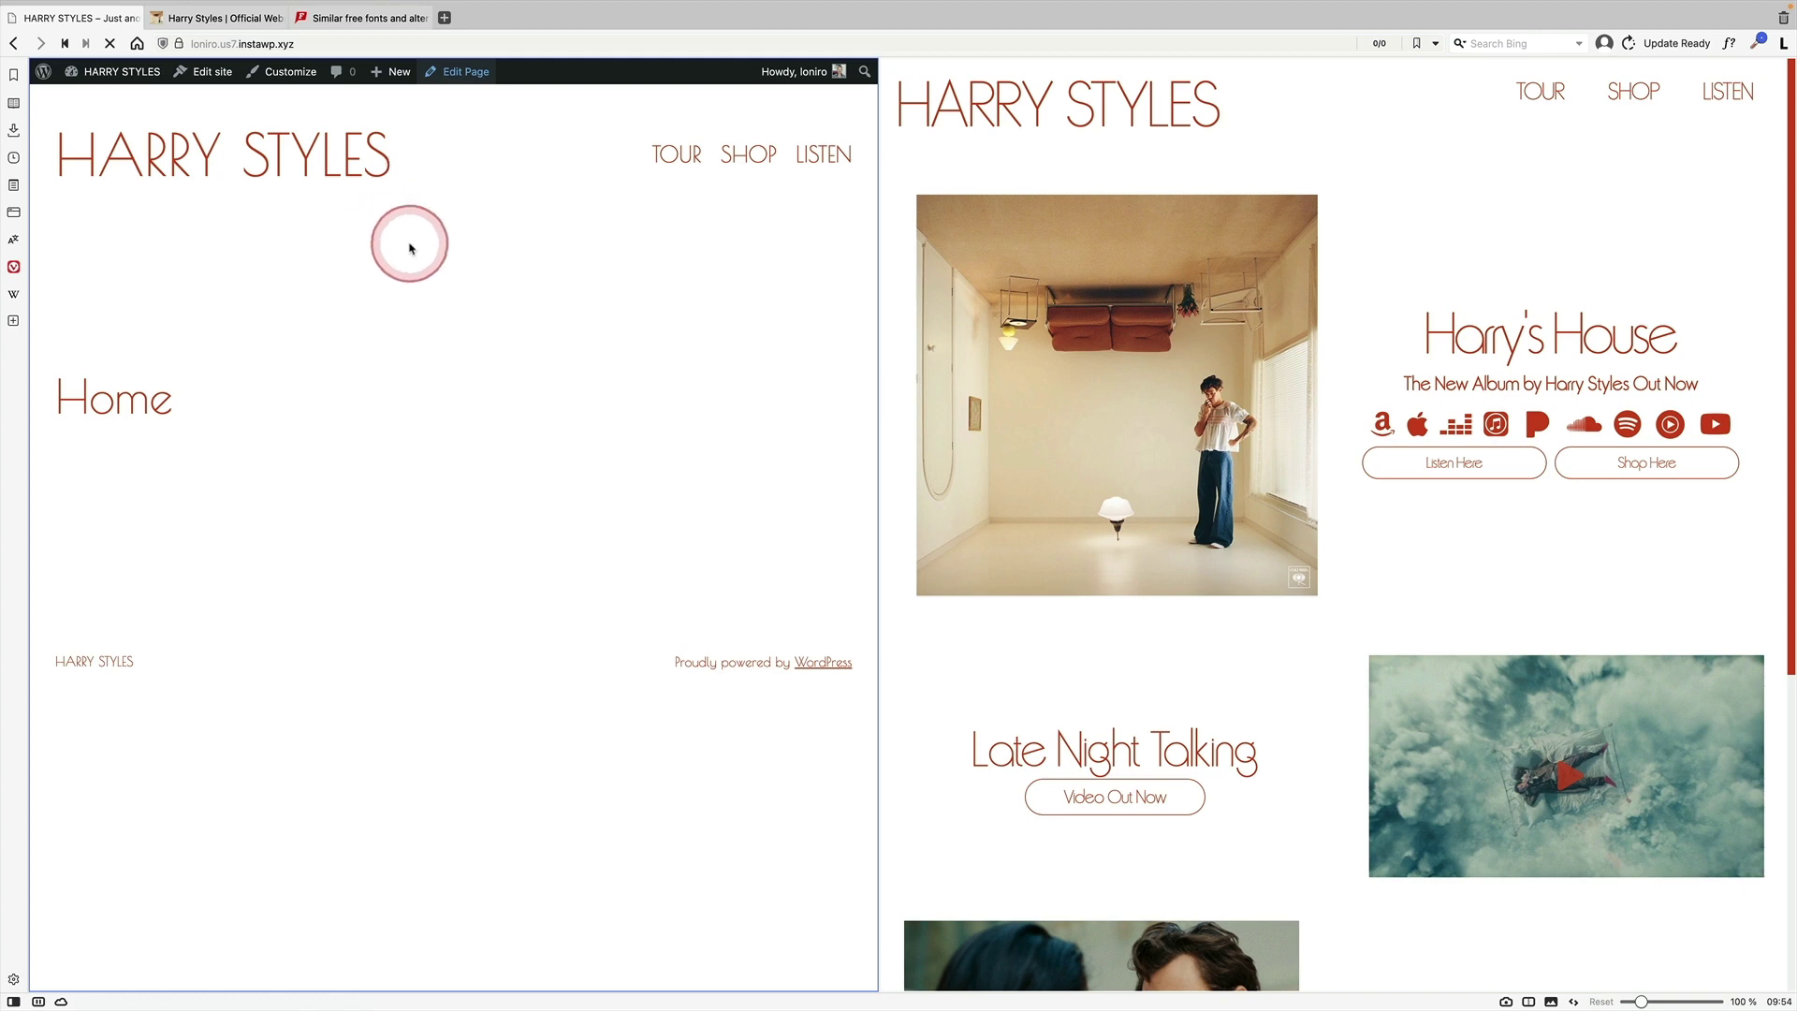
{"action": "left_click", "coordinate": [286, 327]}
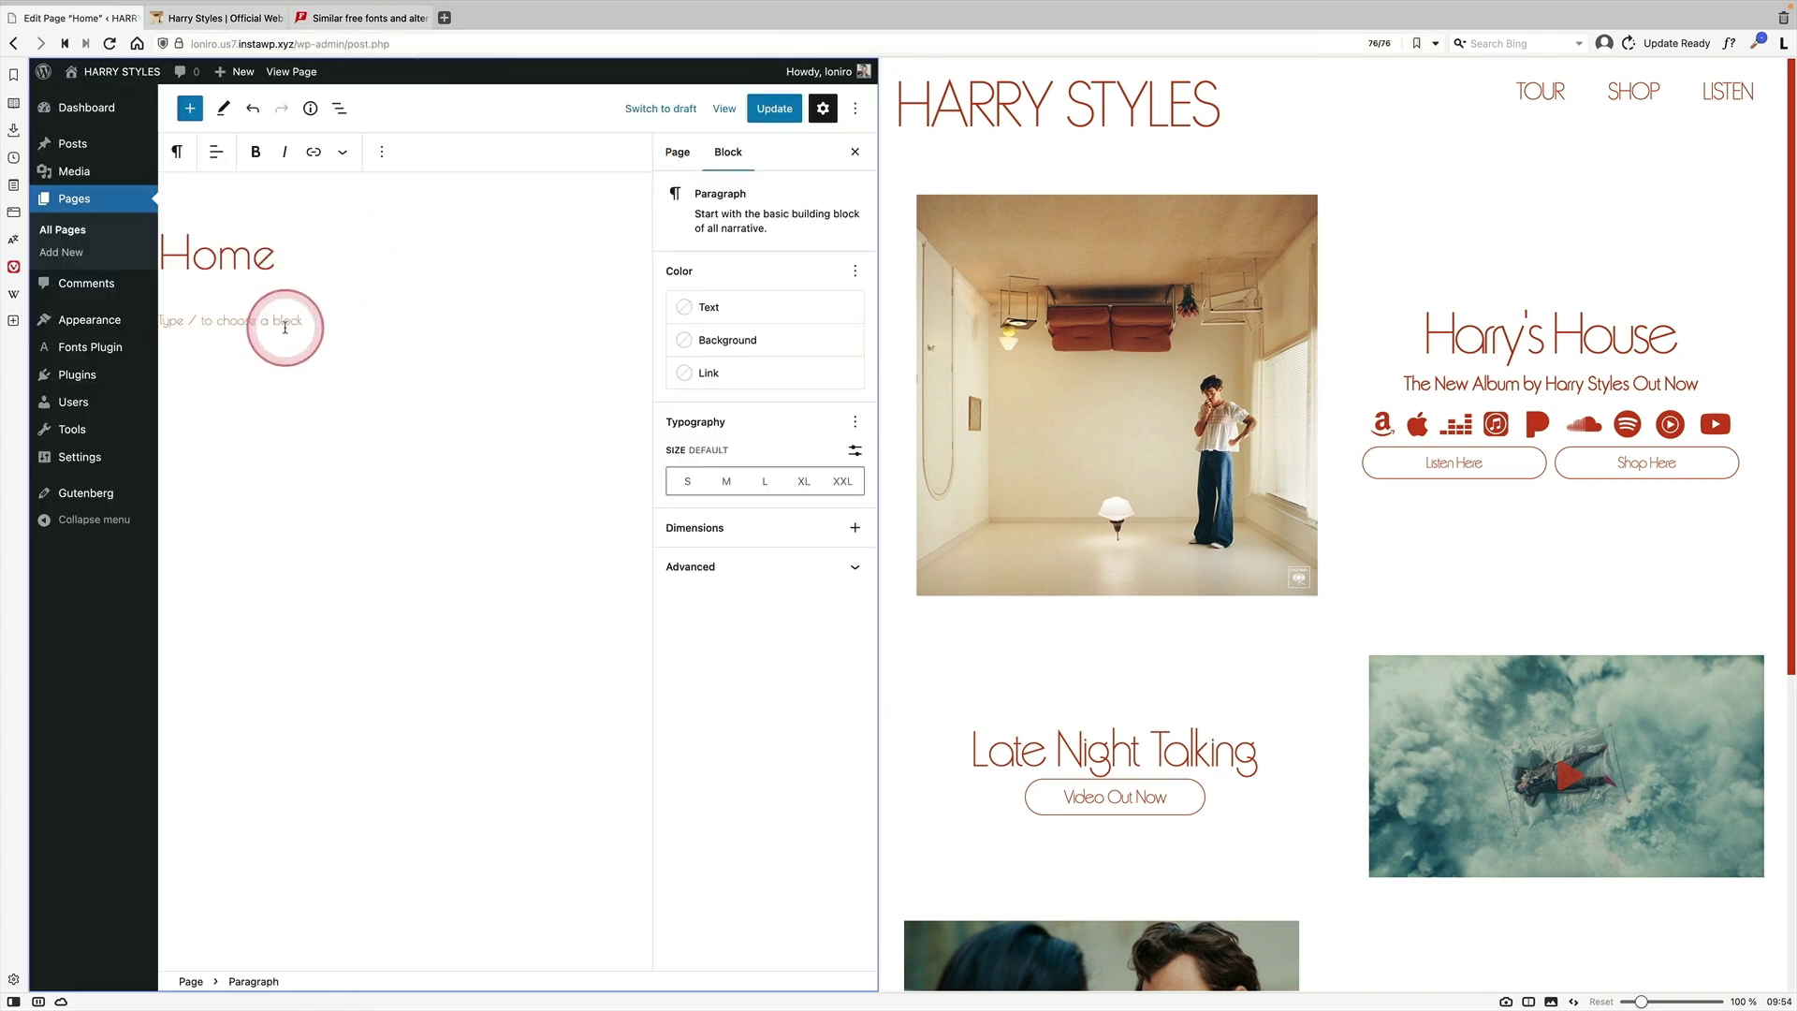
{"action": "left_click", "coordinate": [775, 107]}
{"action": "left_click", "coordinate": [291, 75]}
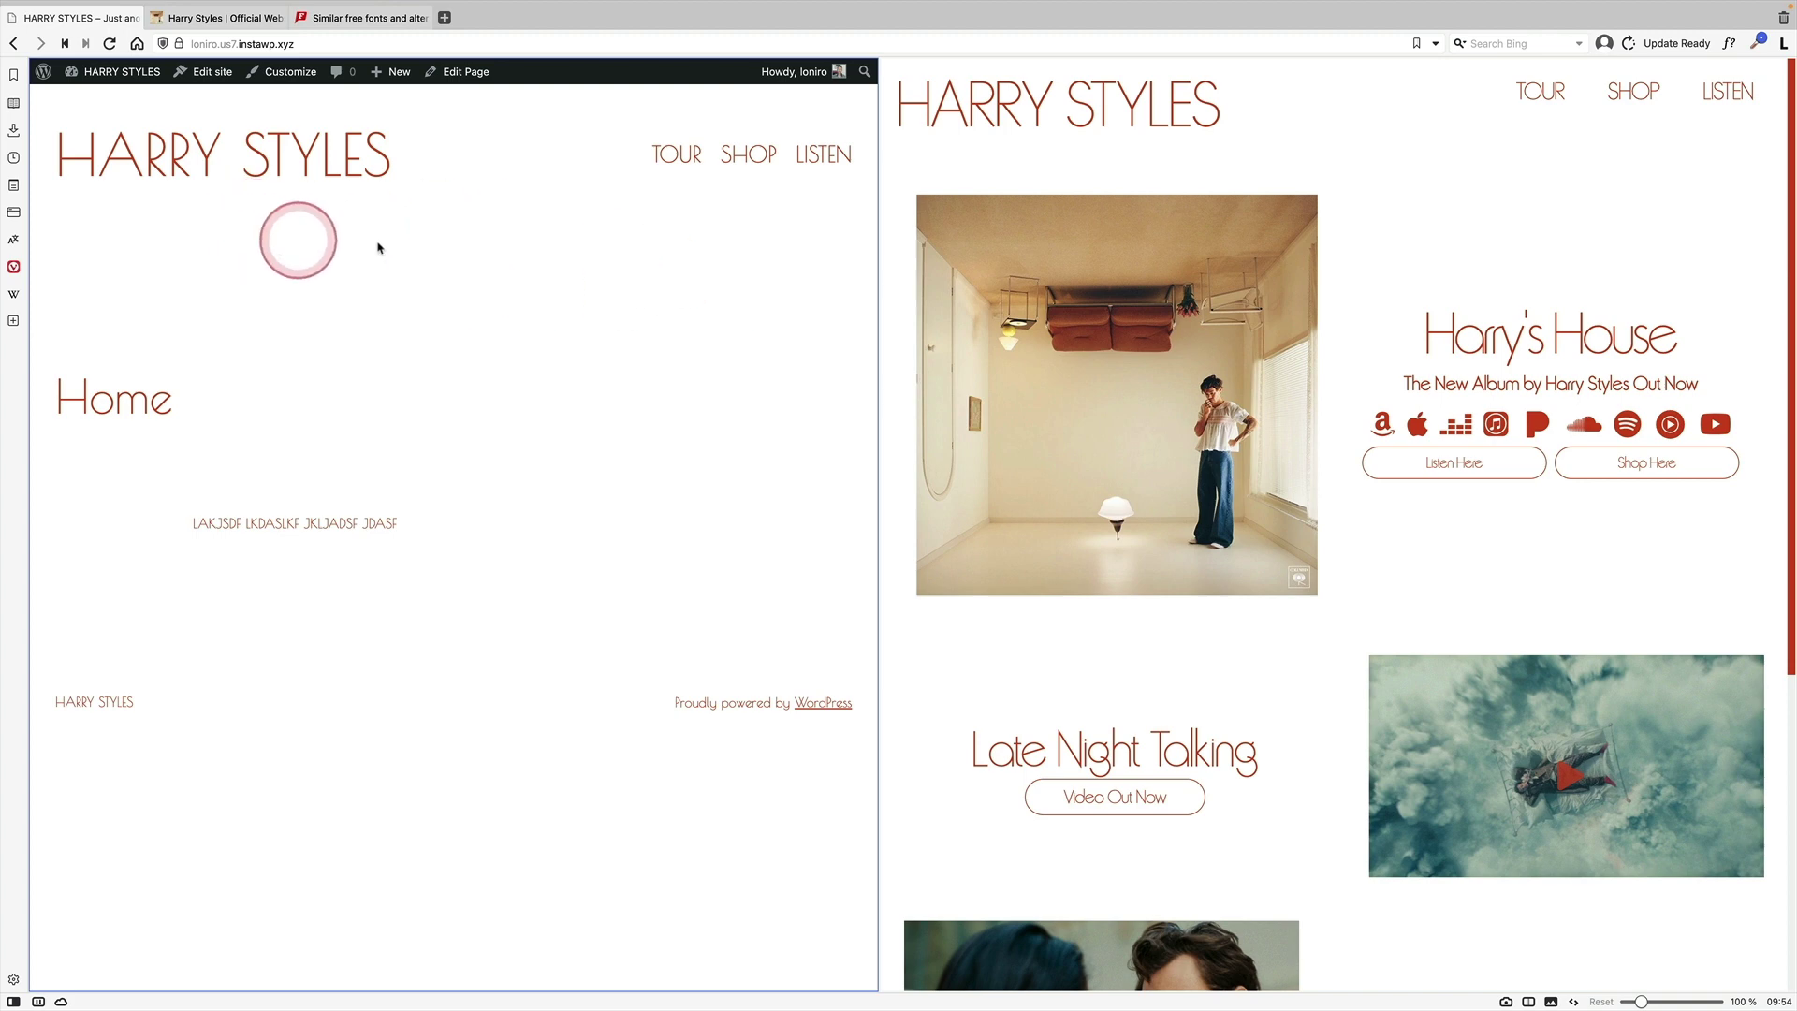
Open the Home page's template in the site editor and remove the Comments block from its main group
{"action": "left_click", "coordinate": [214, 73]}
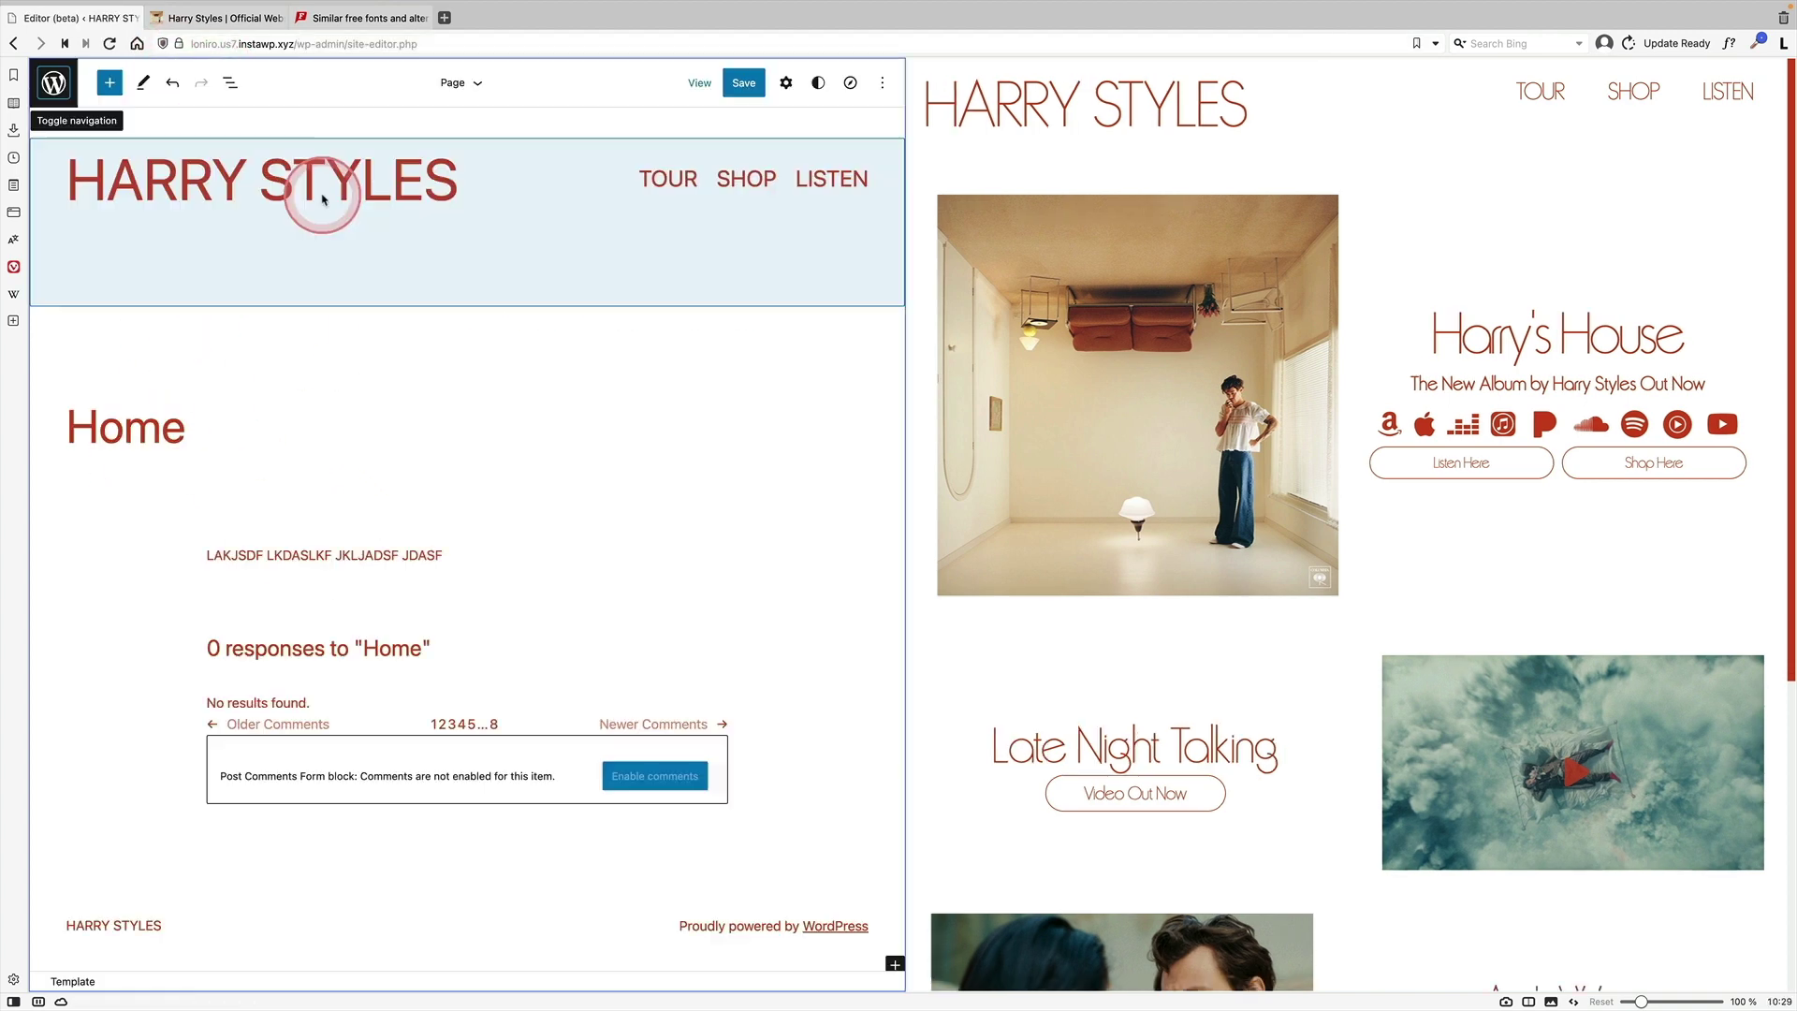
{"action": "right_click", "coordinate": [231, 84]}
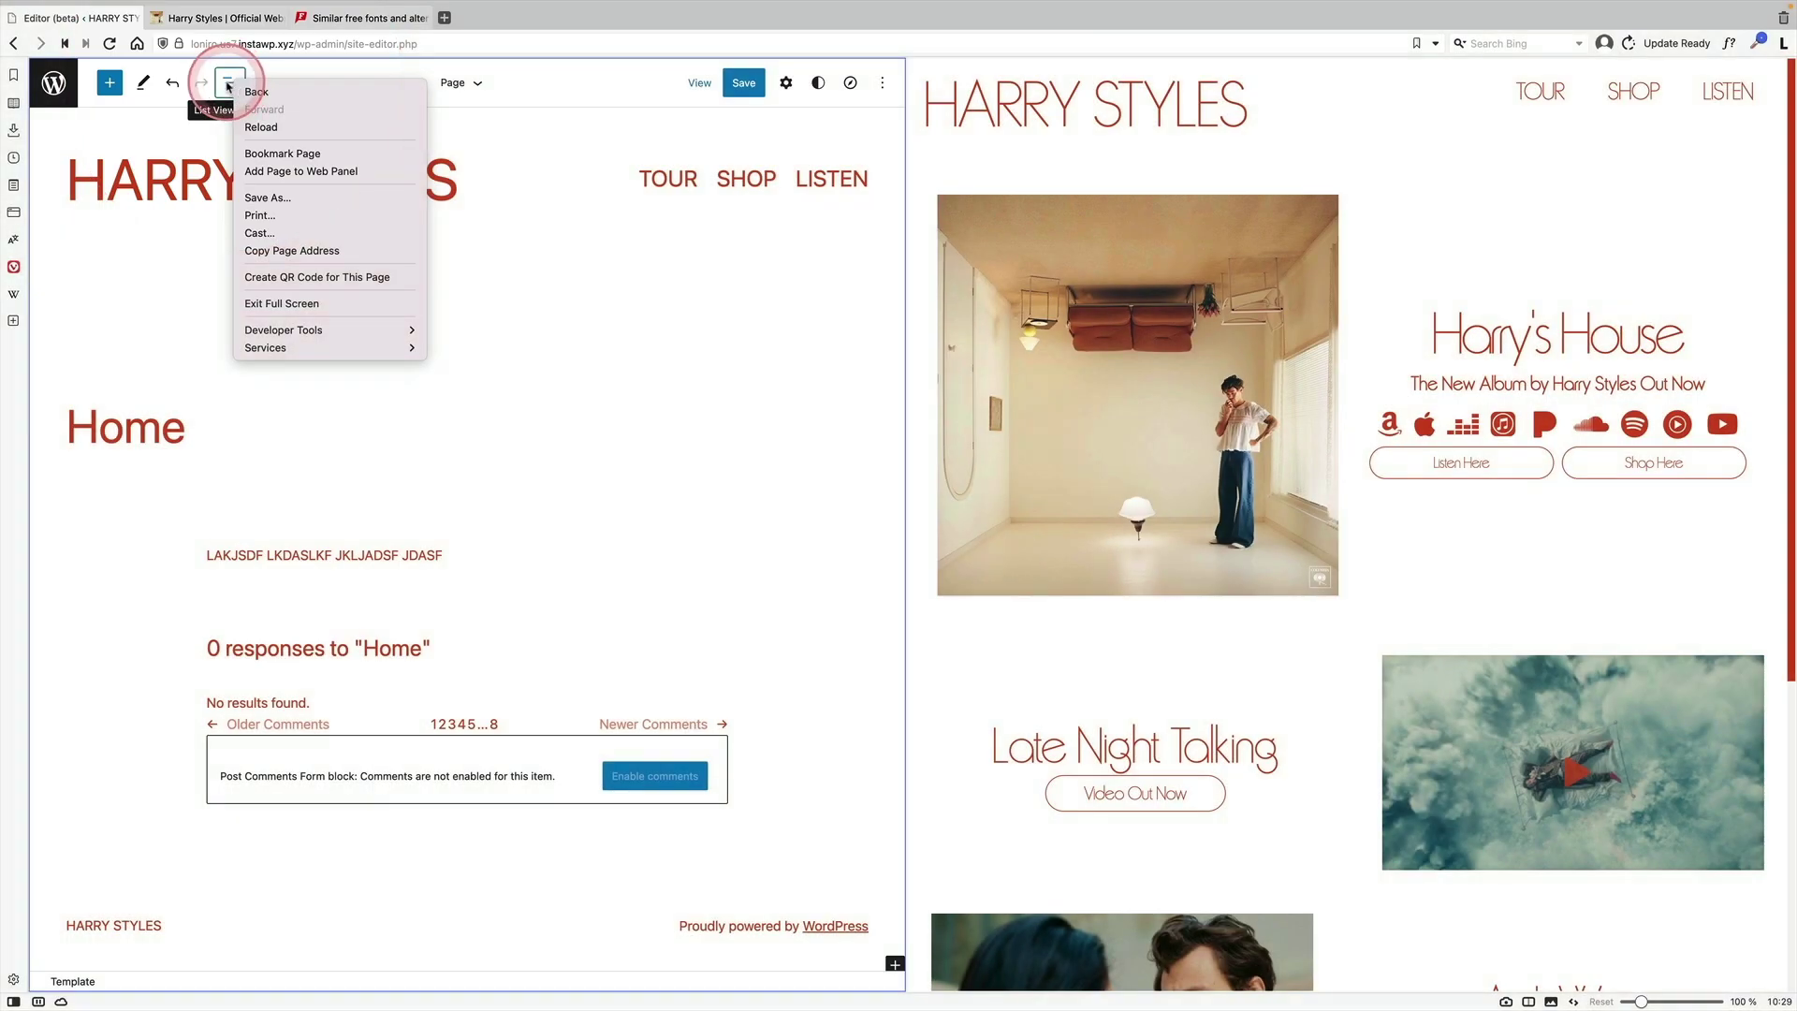
{"action": "left_click", "coordinate": [229, 86]}
{"action": "left_click", "coordinate": [230, 84]}
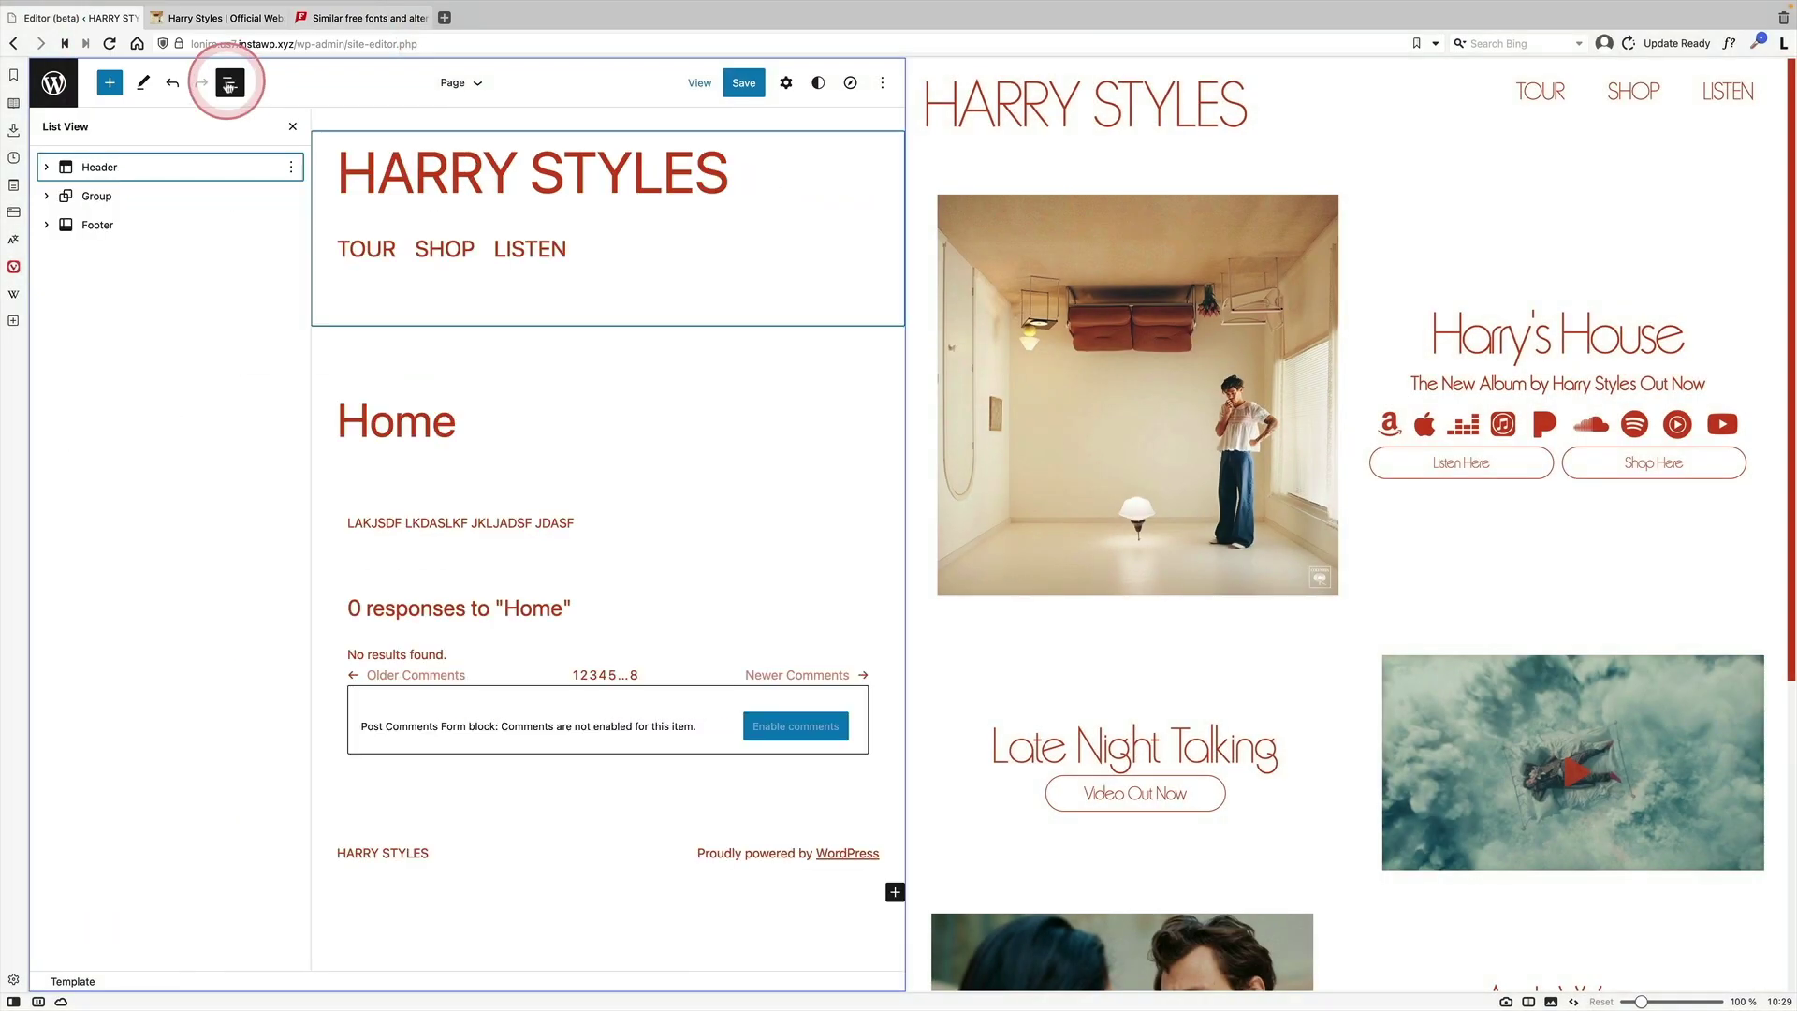
{"action": "left_click", "coordinate": [63, 200]}
{"action": "left_click", "coordinate": [145, 288]}
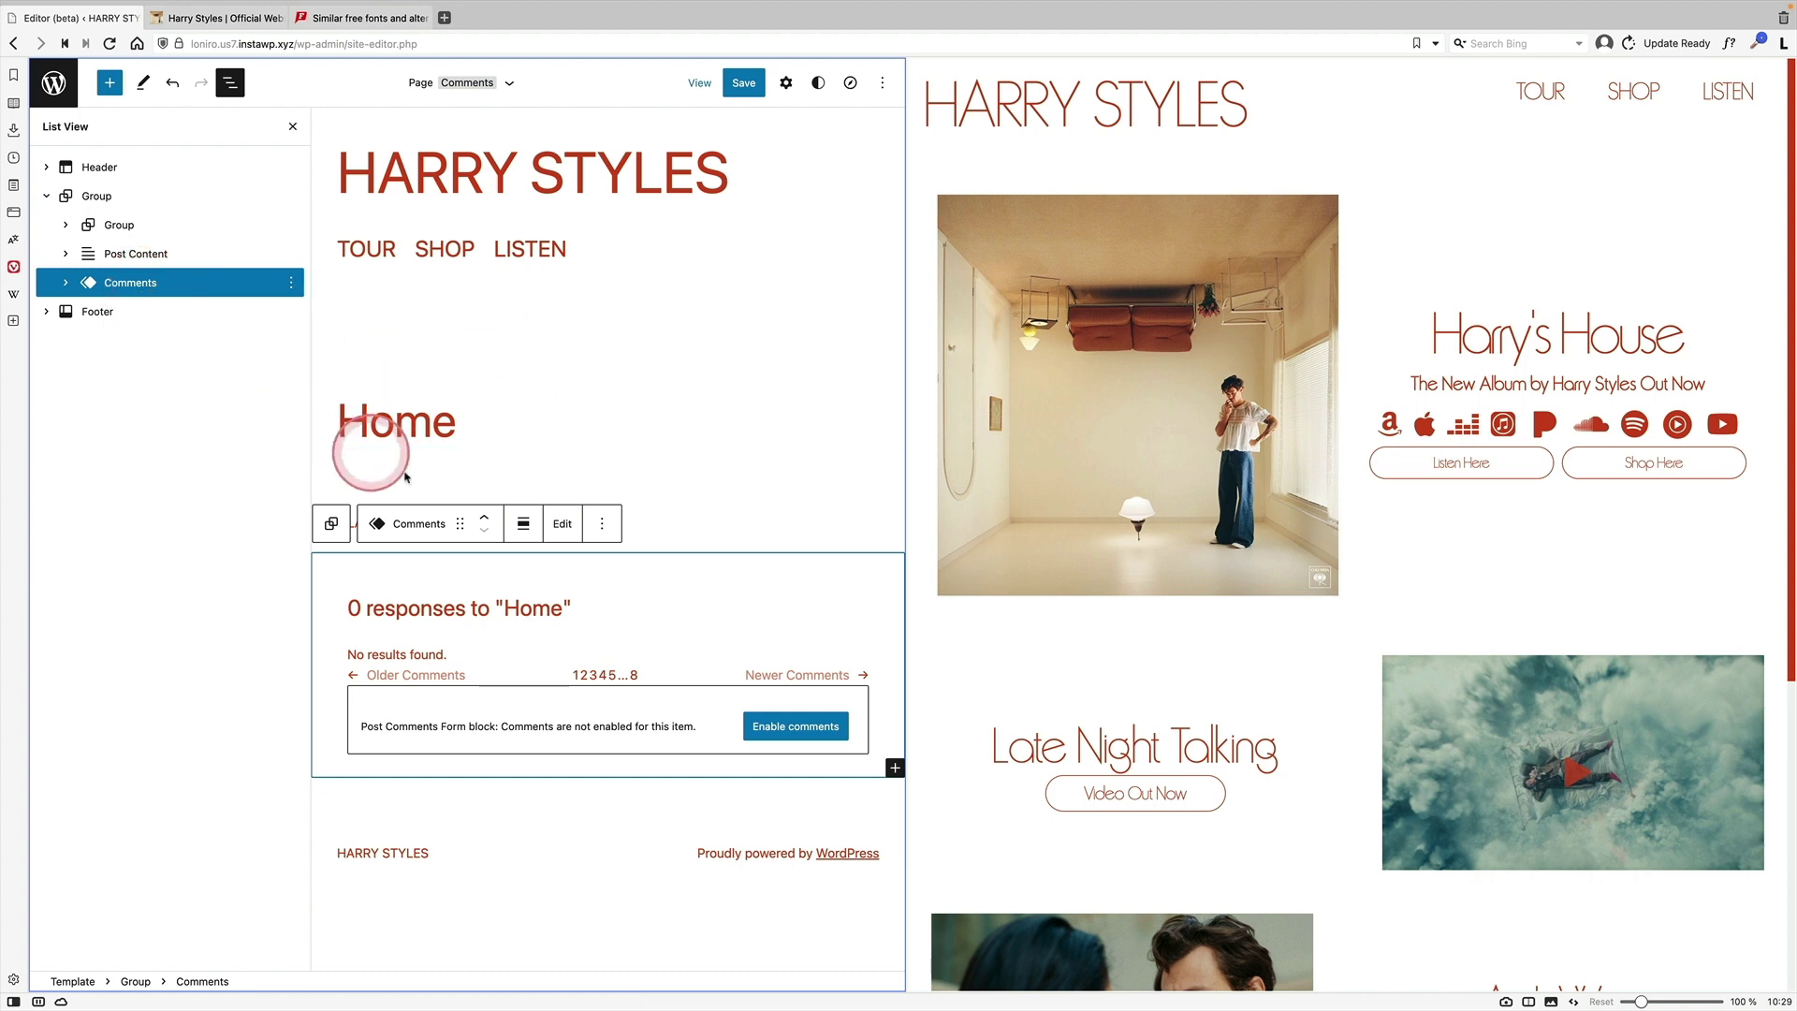
{"action": "left_click", "coordinate": [293, 283]}
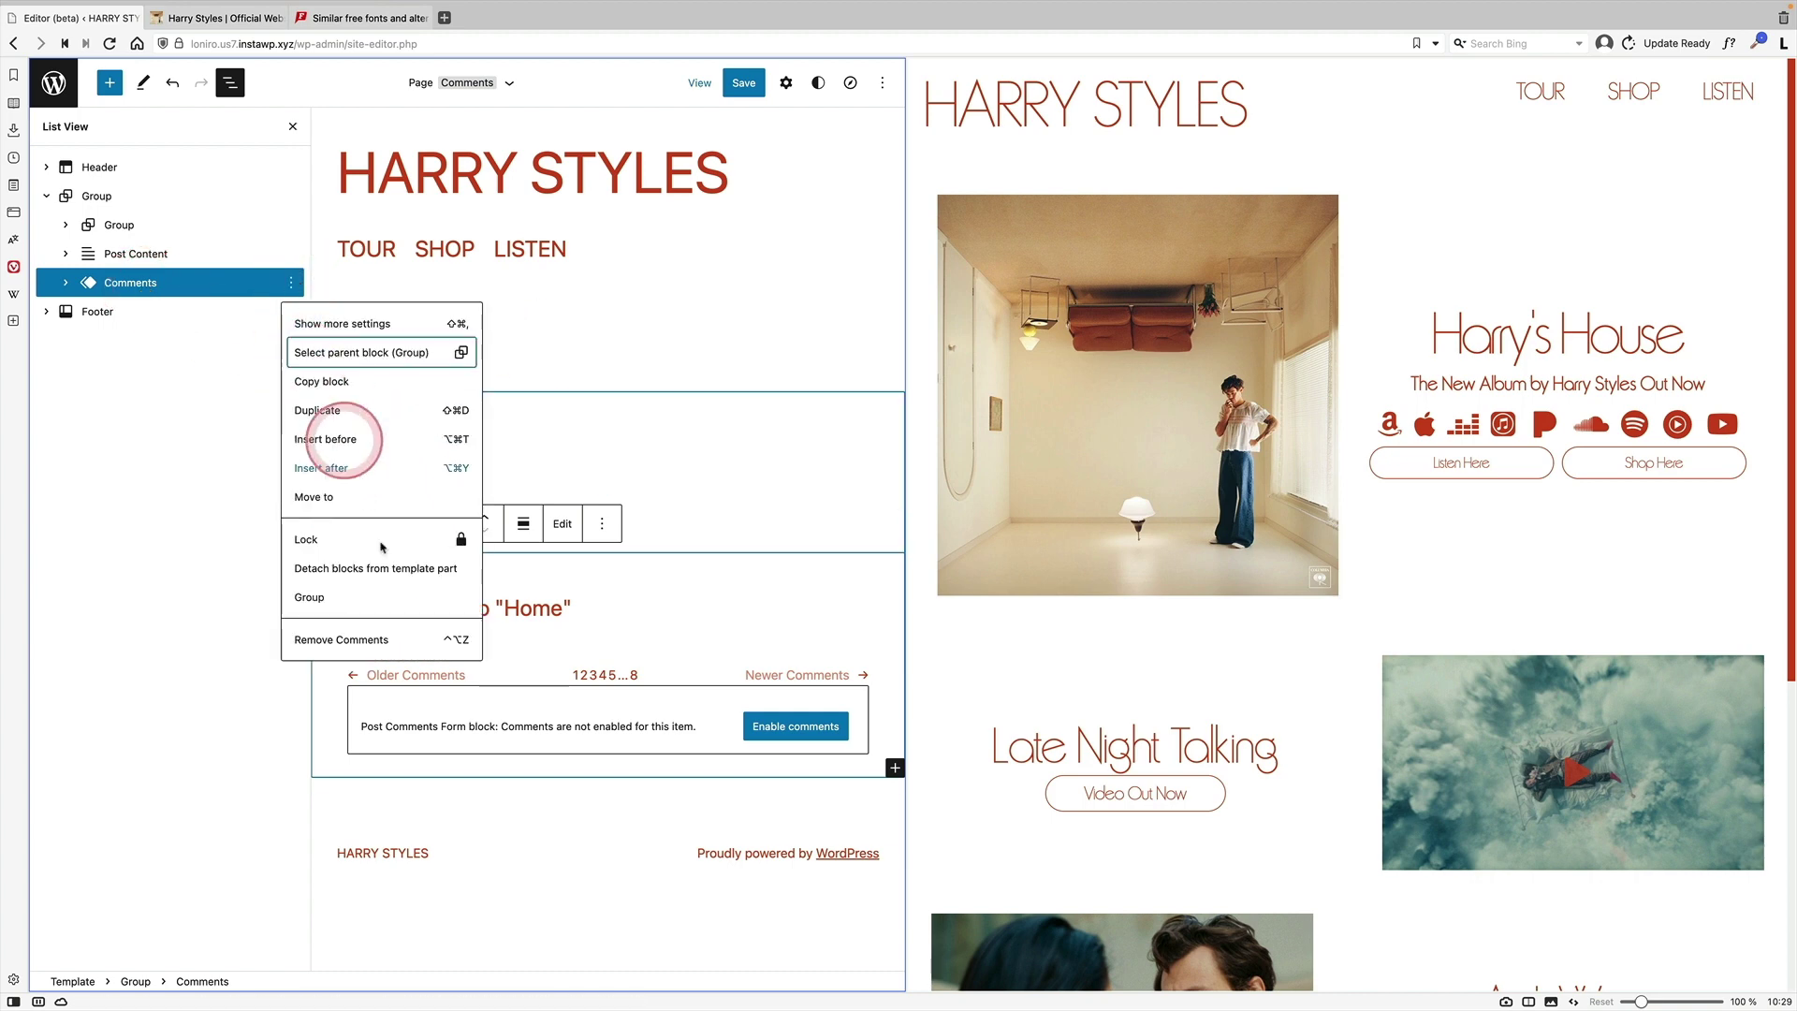
{"action": "left_click", "coordinate": [401, 629]}
Remove the Post Title block from the page template, along with the empty inner Group that held it
{"action": "left_click", "coordinate": [431, 424]}
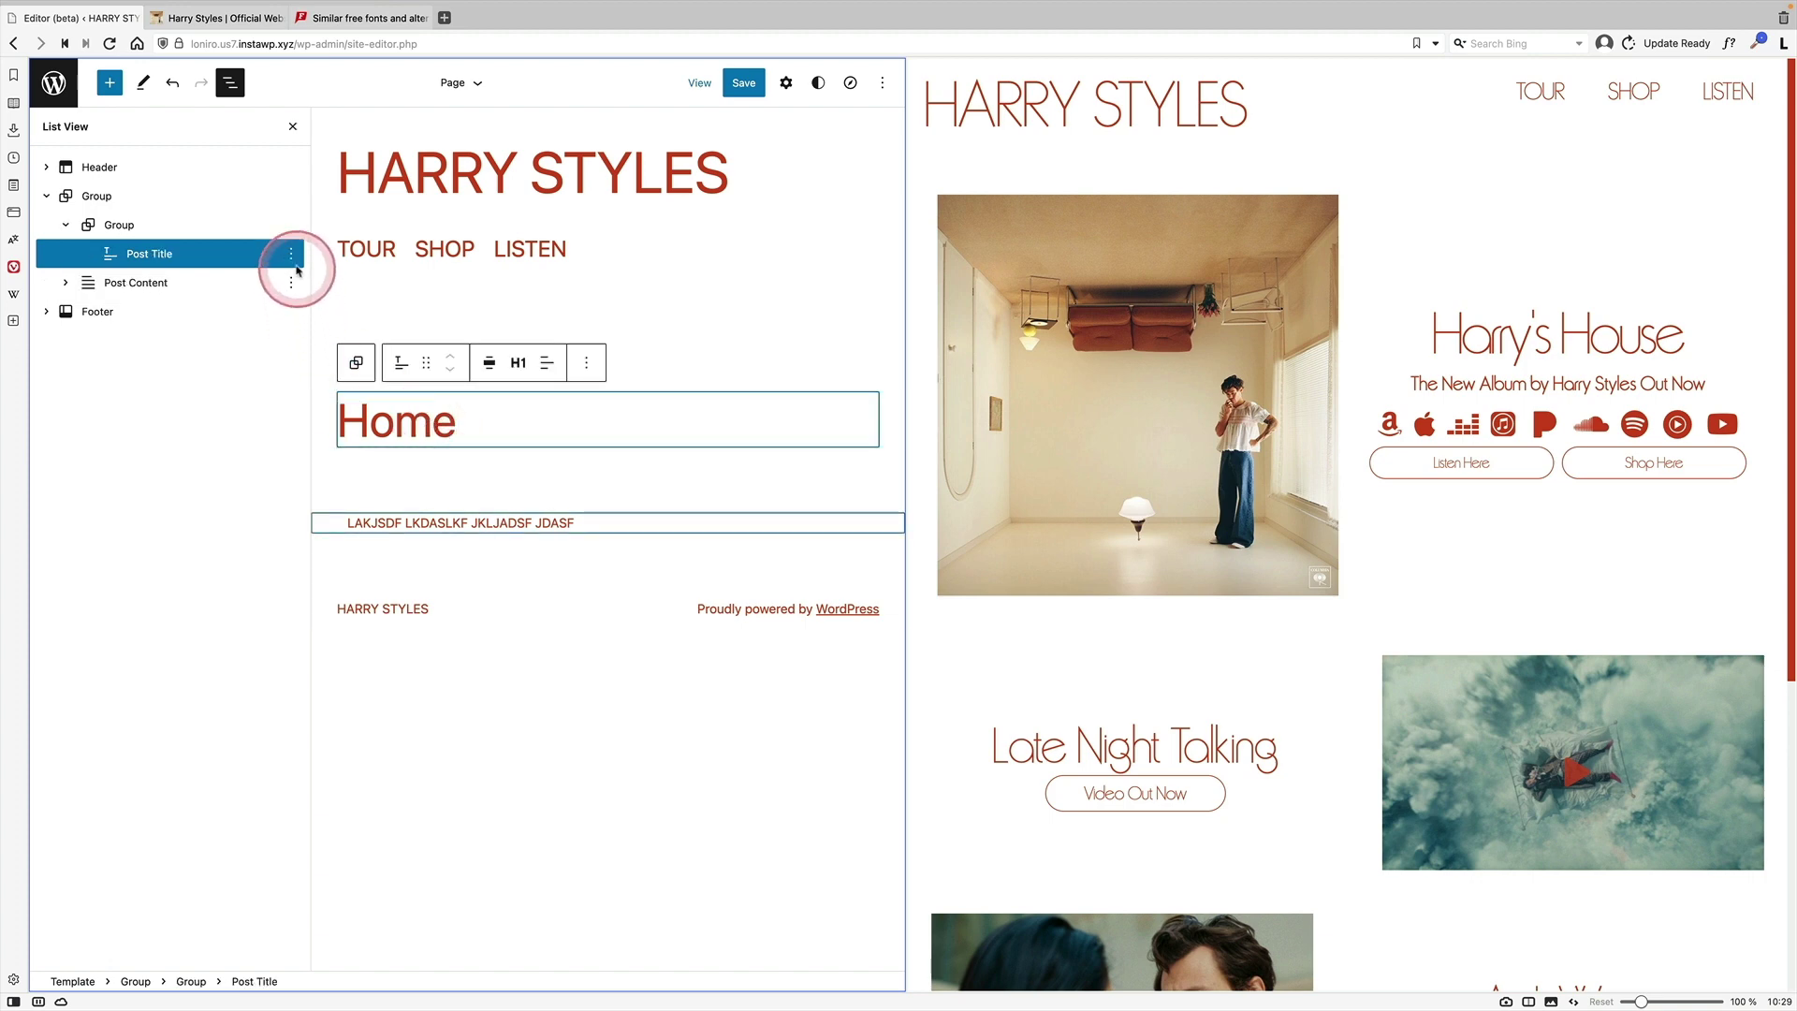
{"action": "left_click", "coordinate": [291, 253]}
{"action": "left_click", "coordinate": [372, 640]}
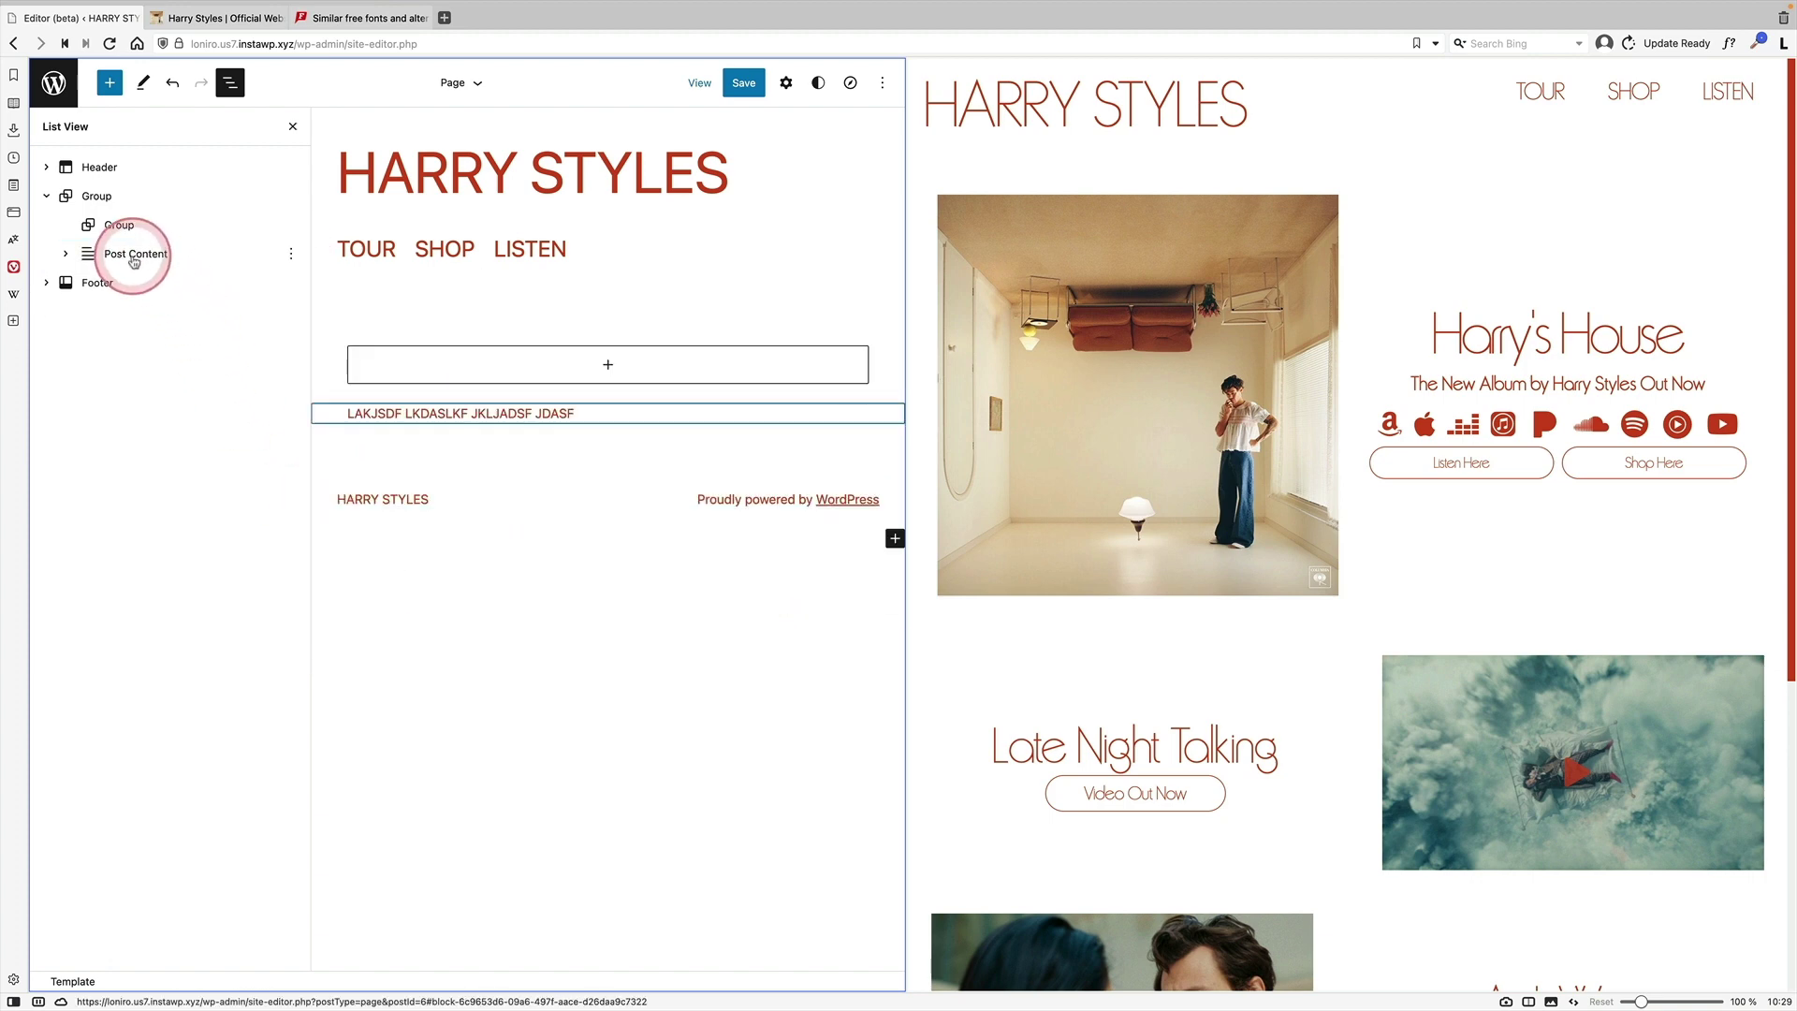
{"action": "left_click", "coordinate": [129, 260]}
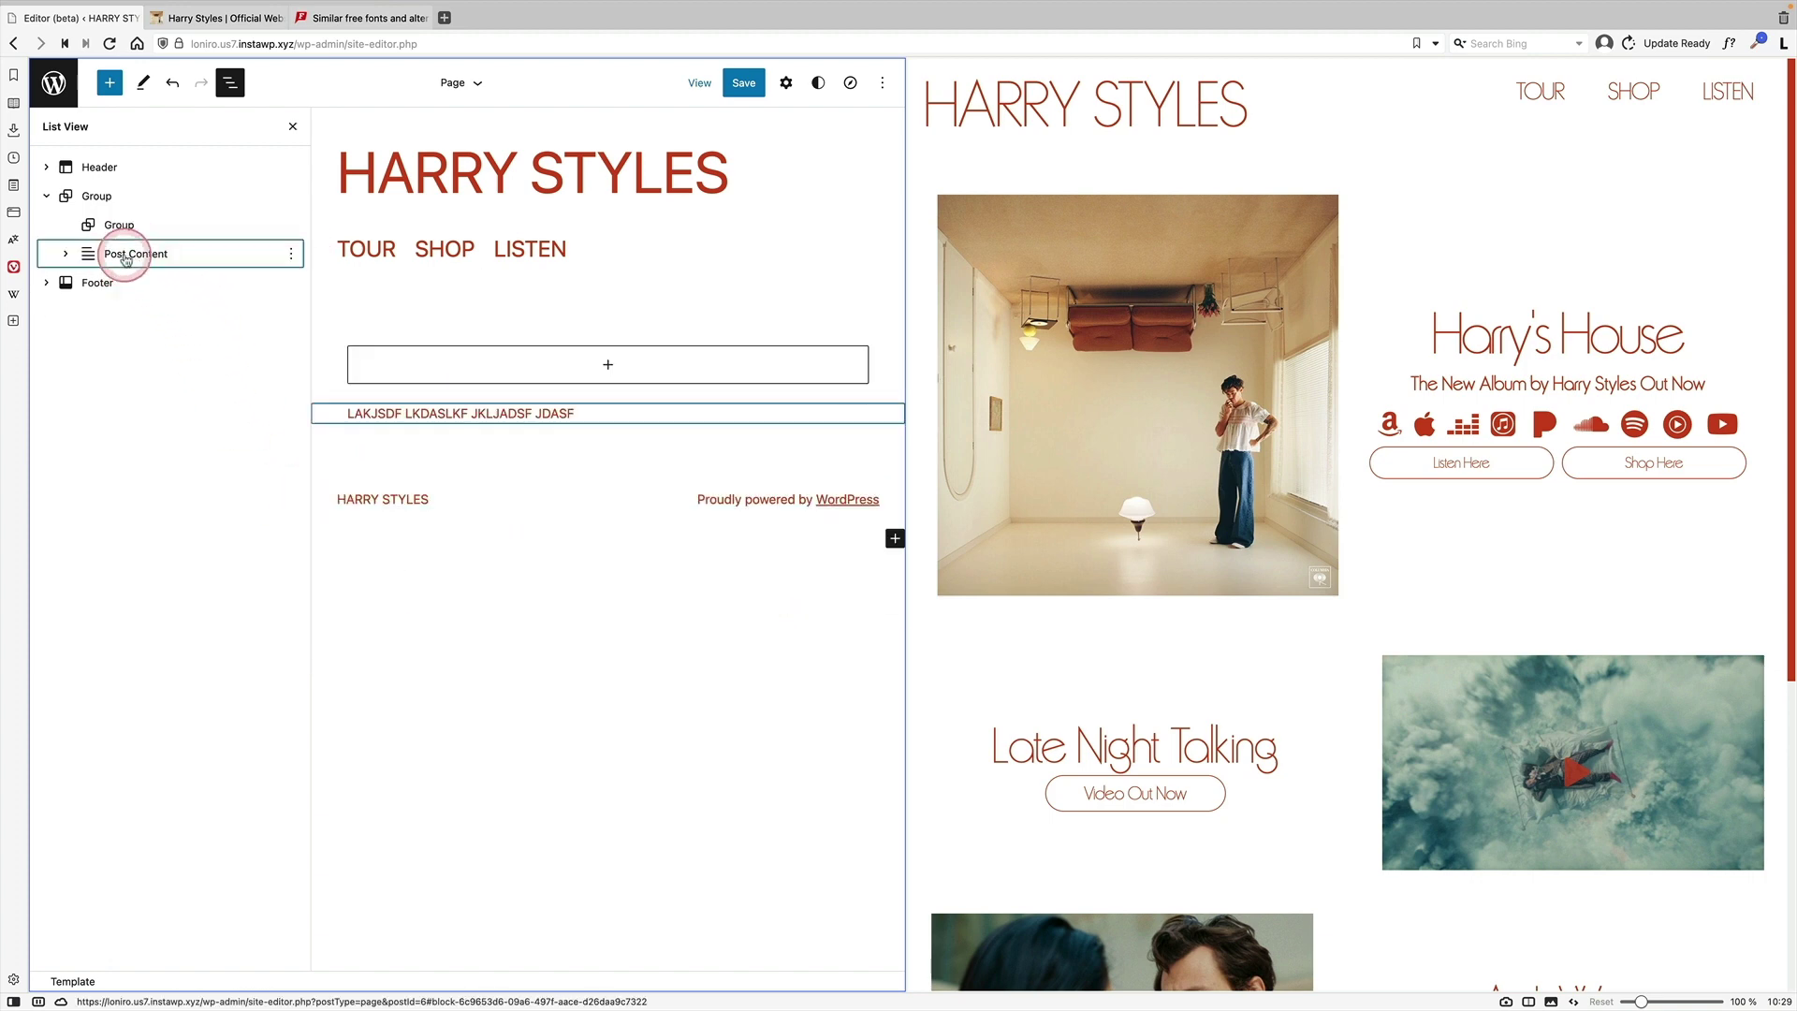
{"action": "left_click", "coordinate": [97, 205]}
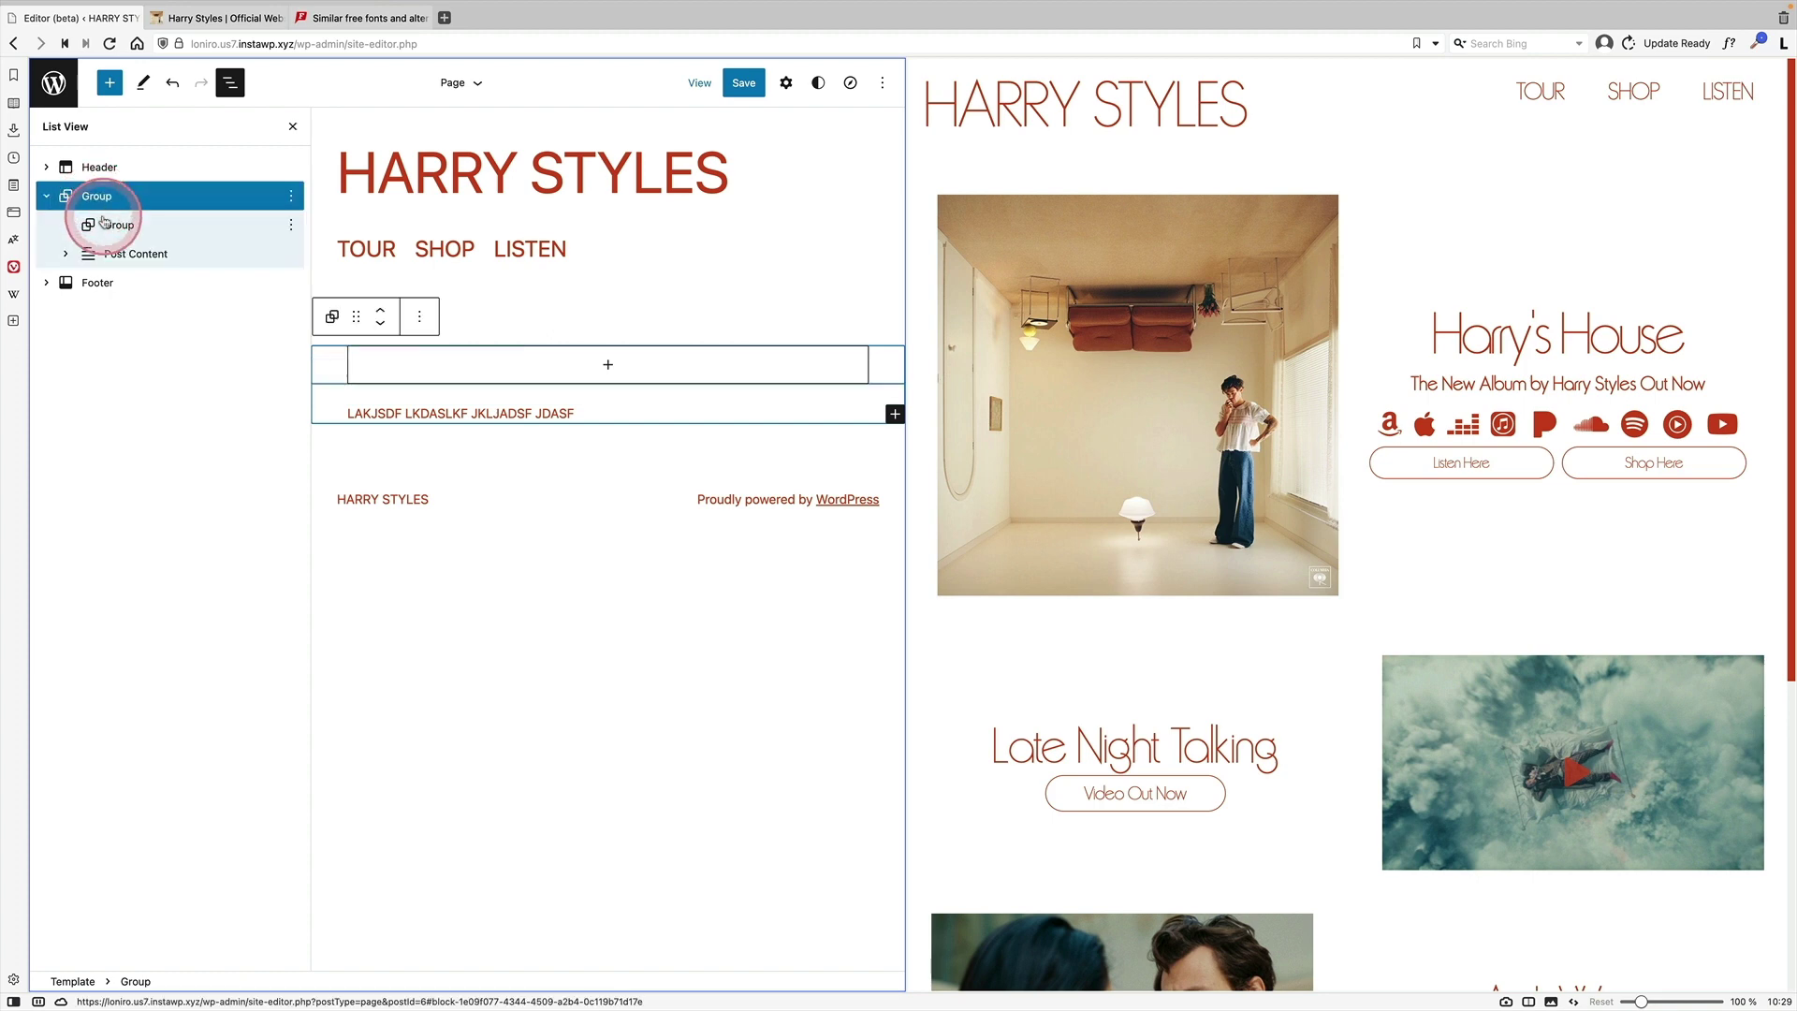
{"action": "left_click", "coordinate": [106, 226]}
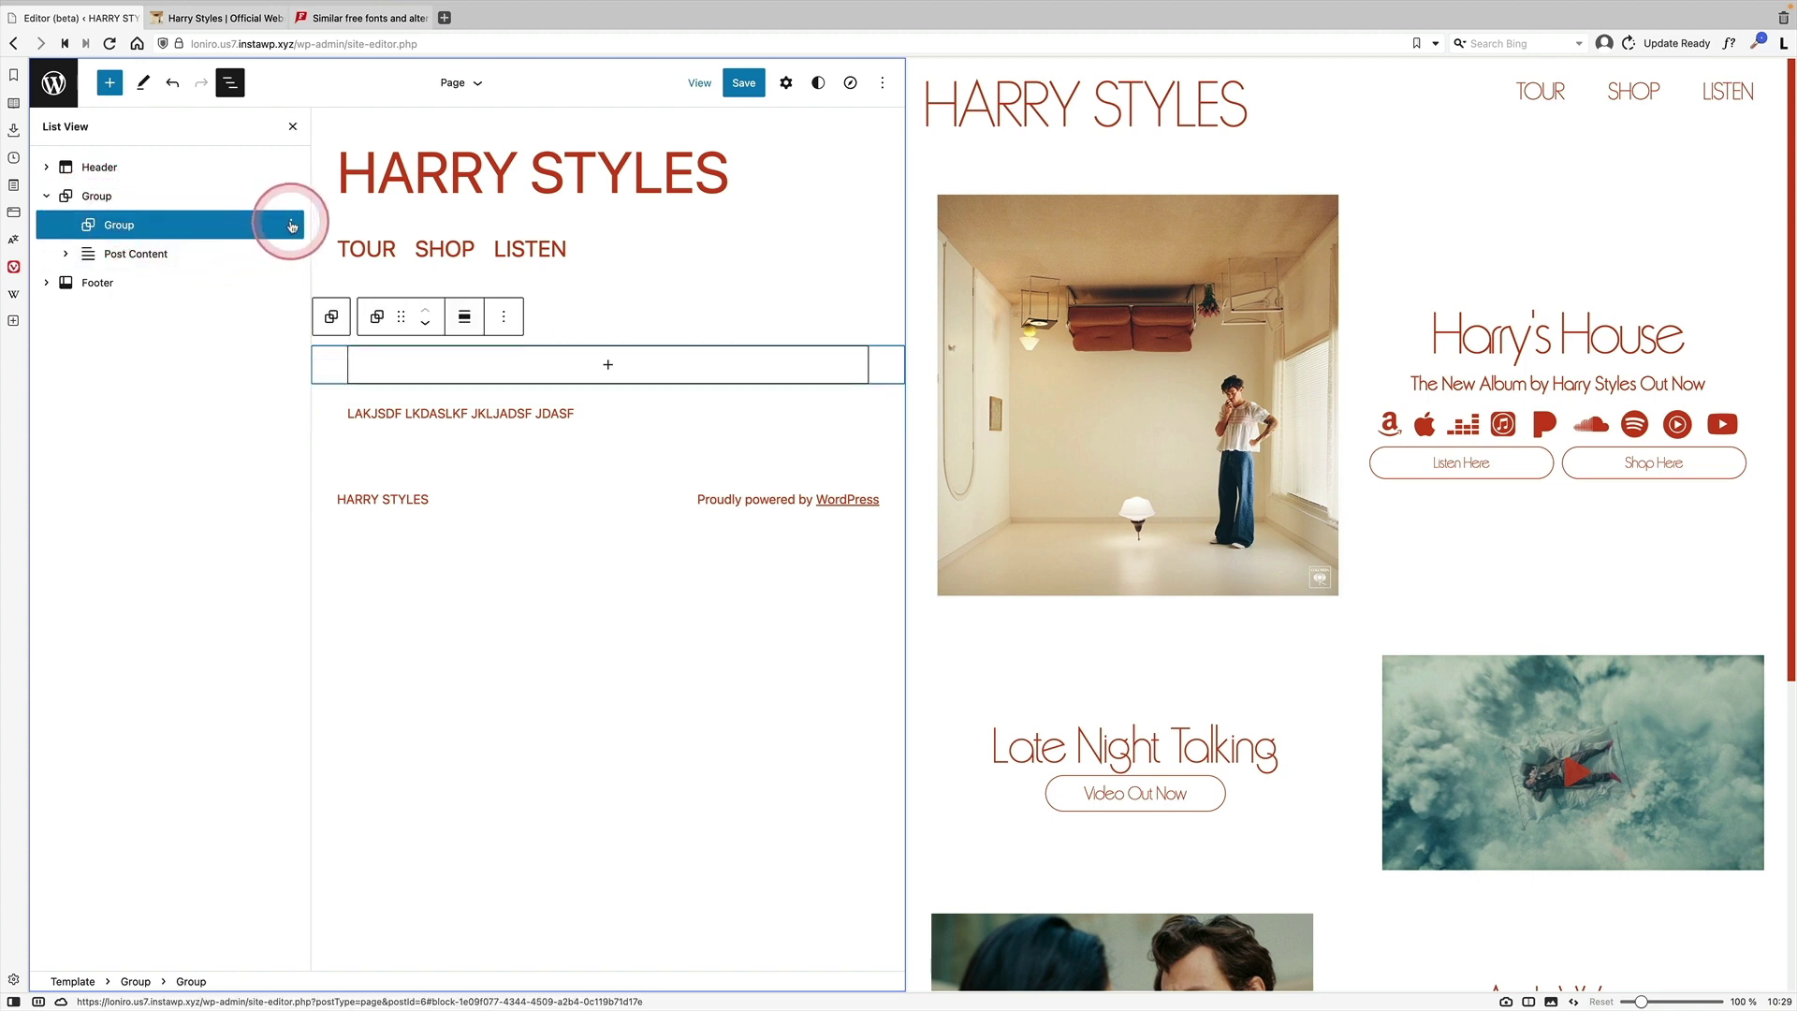
{"action": "left_click", "coordinate": [290, 225]}
{"action": "left_click", "coordinate": [351, 608]}
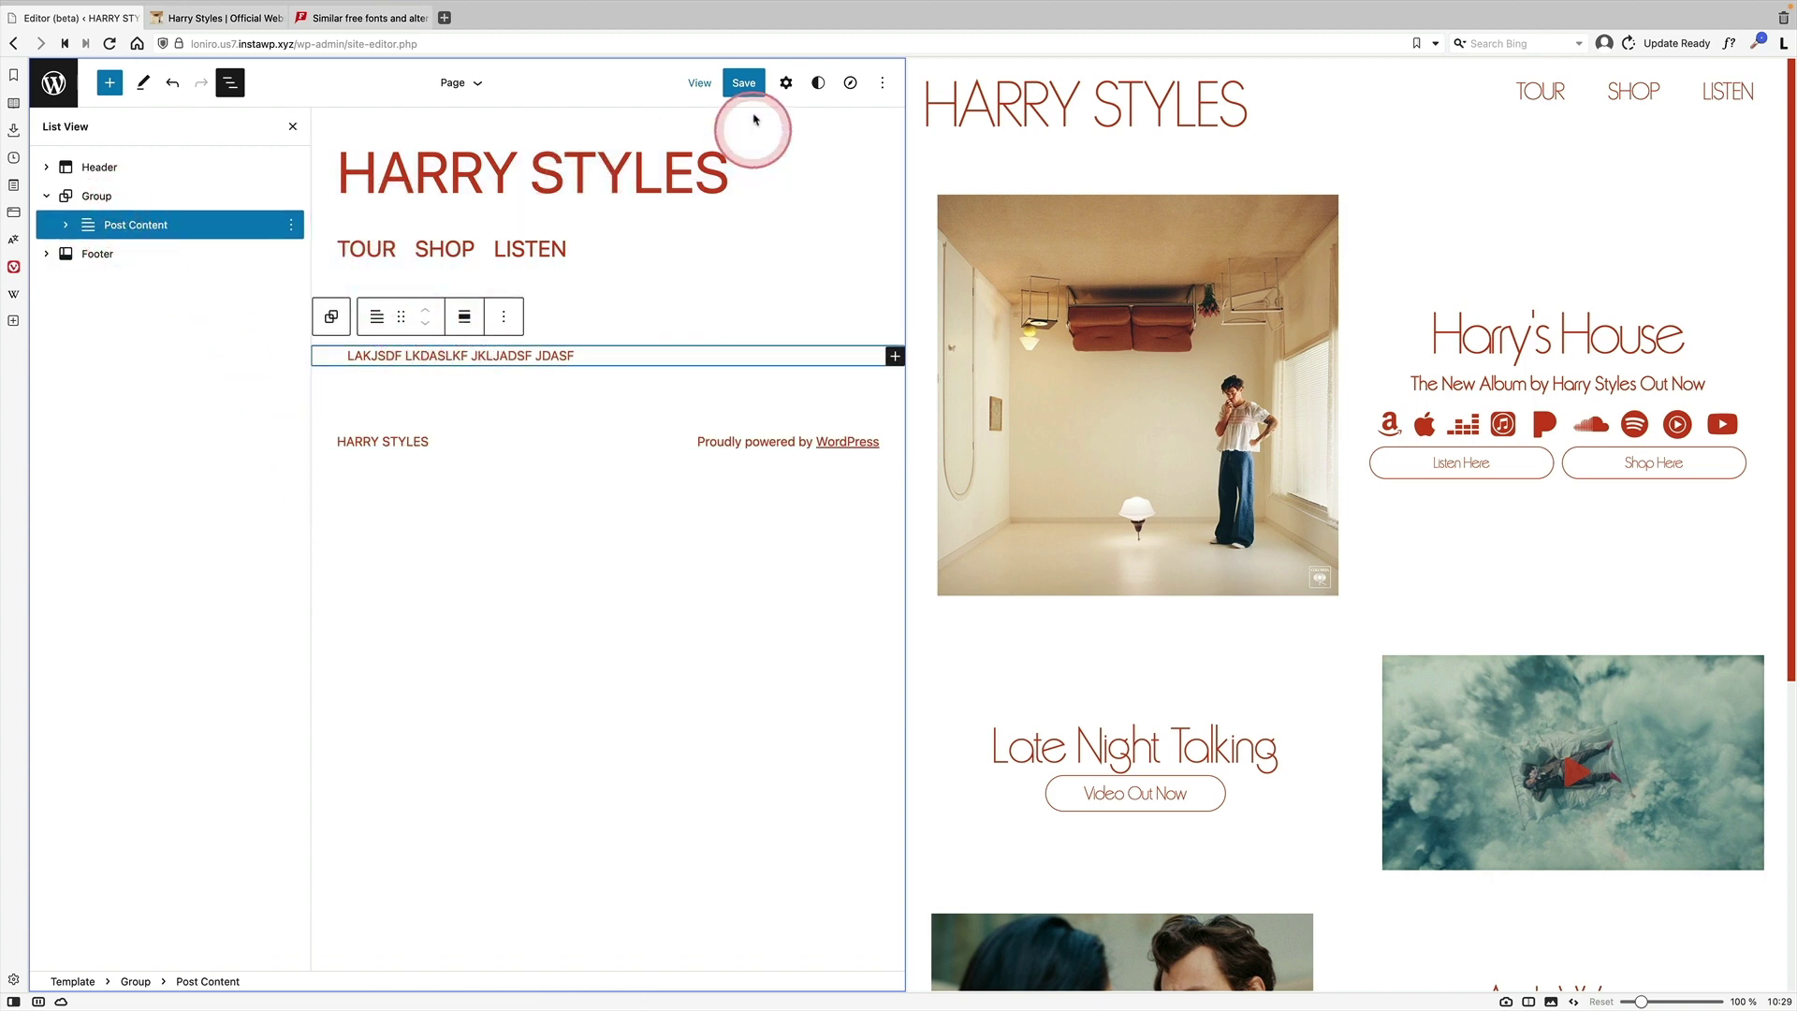
Save the page template and load the site's front page to check the layout
{"action": "left_click", "coordinate": [744, 84]}
{"action": "left_click", "coordinate": [739, 84]}
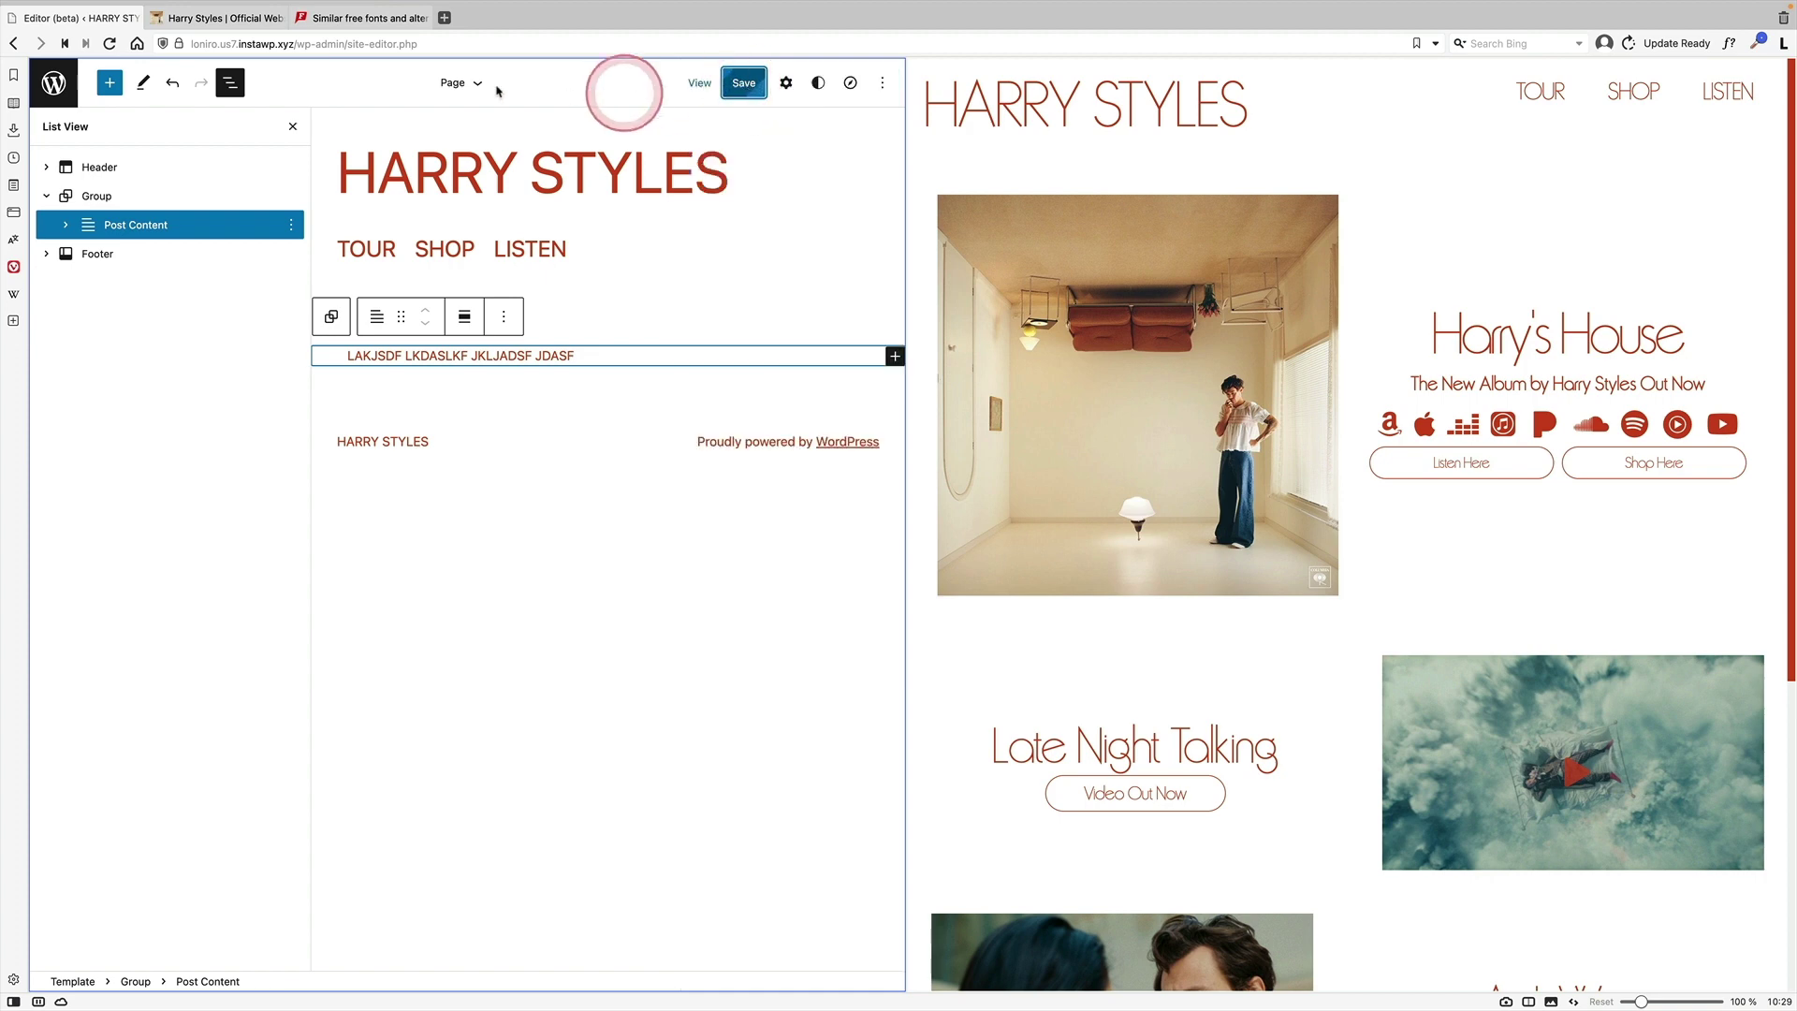
{"action": "left_click", "coordinate": [299, 45]}
{"action": "left_click", "coordinate": [318, 45]}
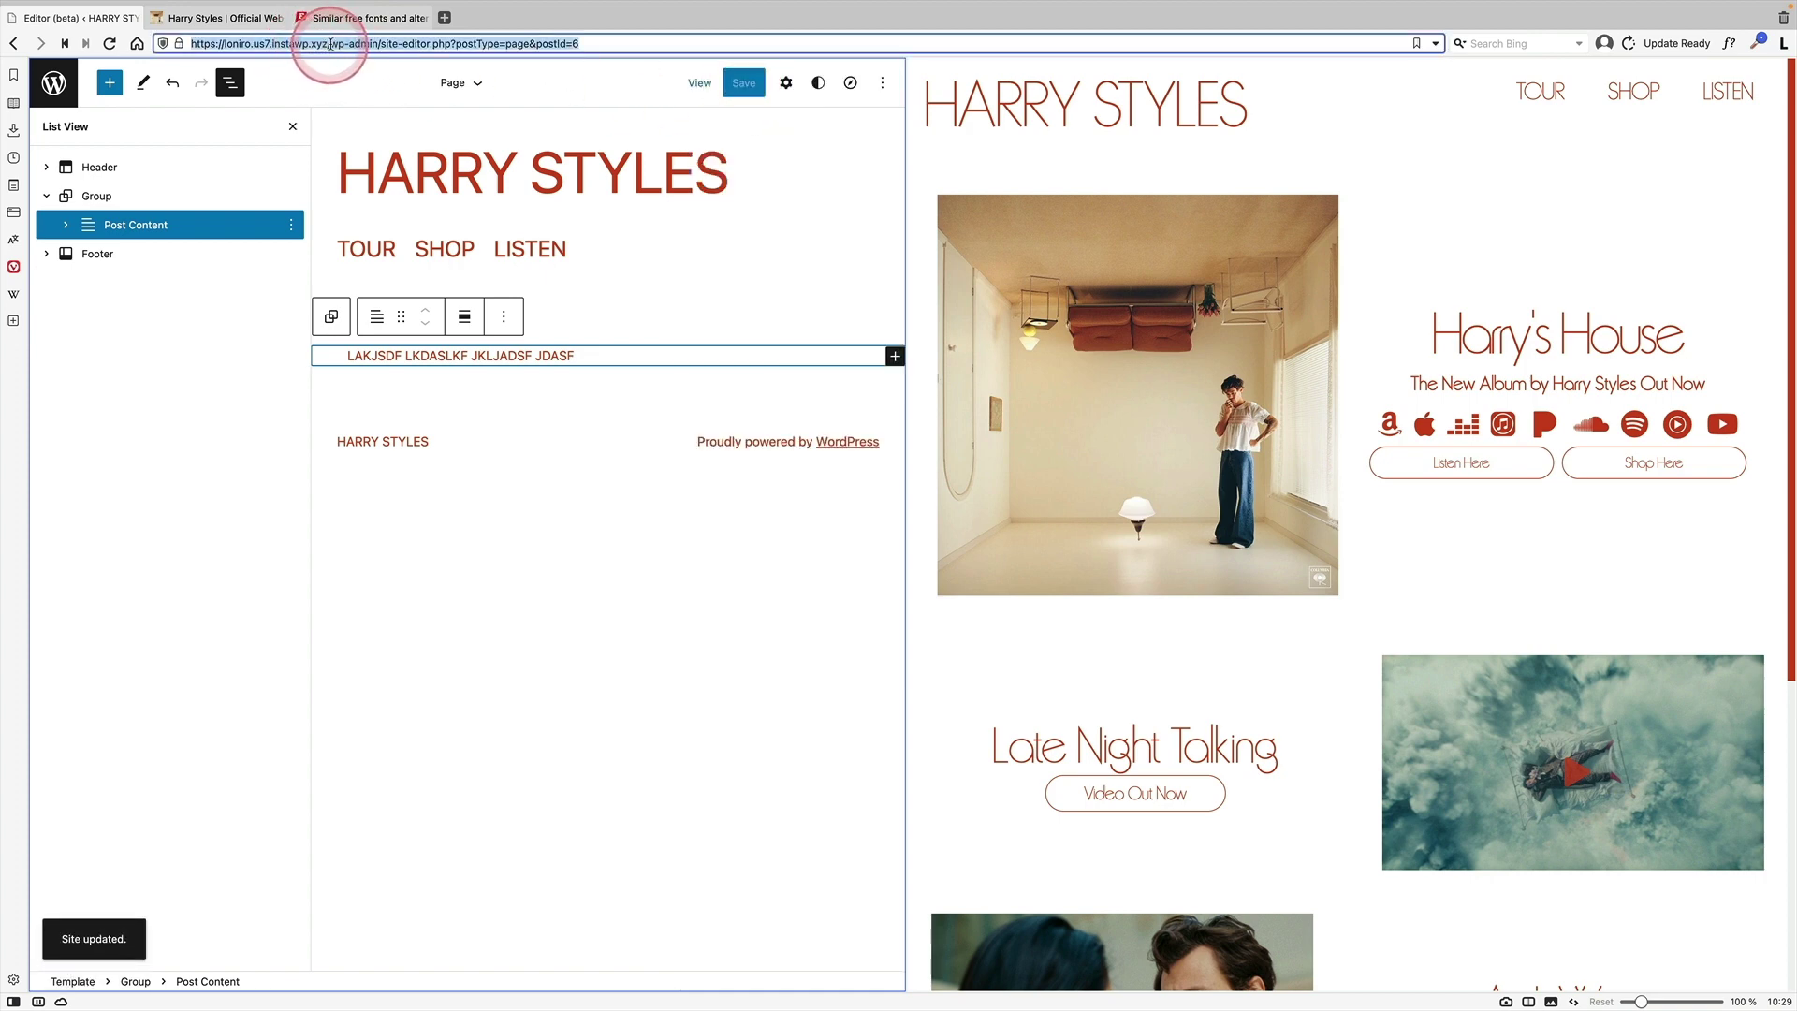
{"action": "left_click", "coordinate": [332, 44]}
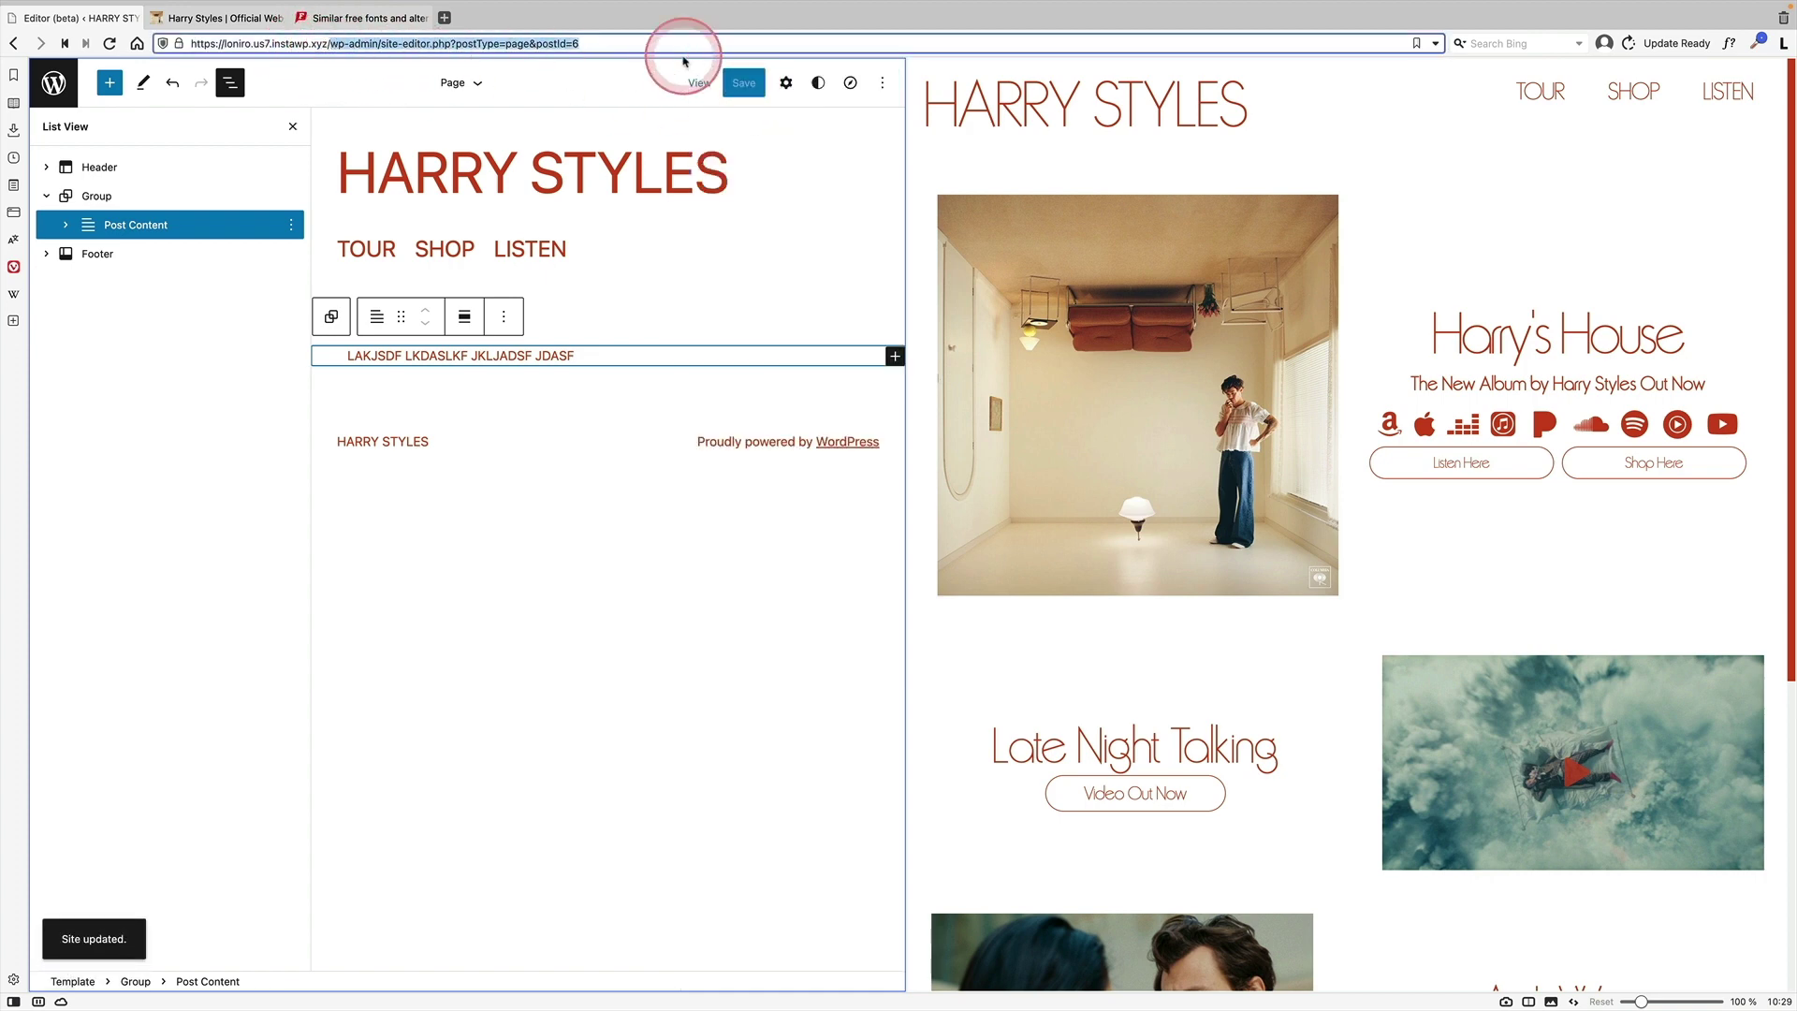
{"action": "key", "text": "BackSpace"}
{"action": "key", "text": "Return"}
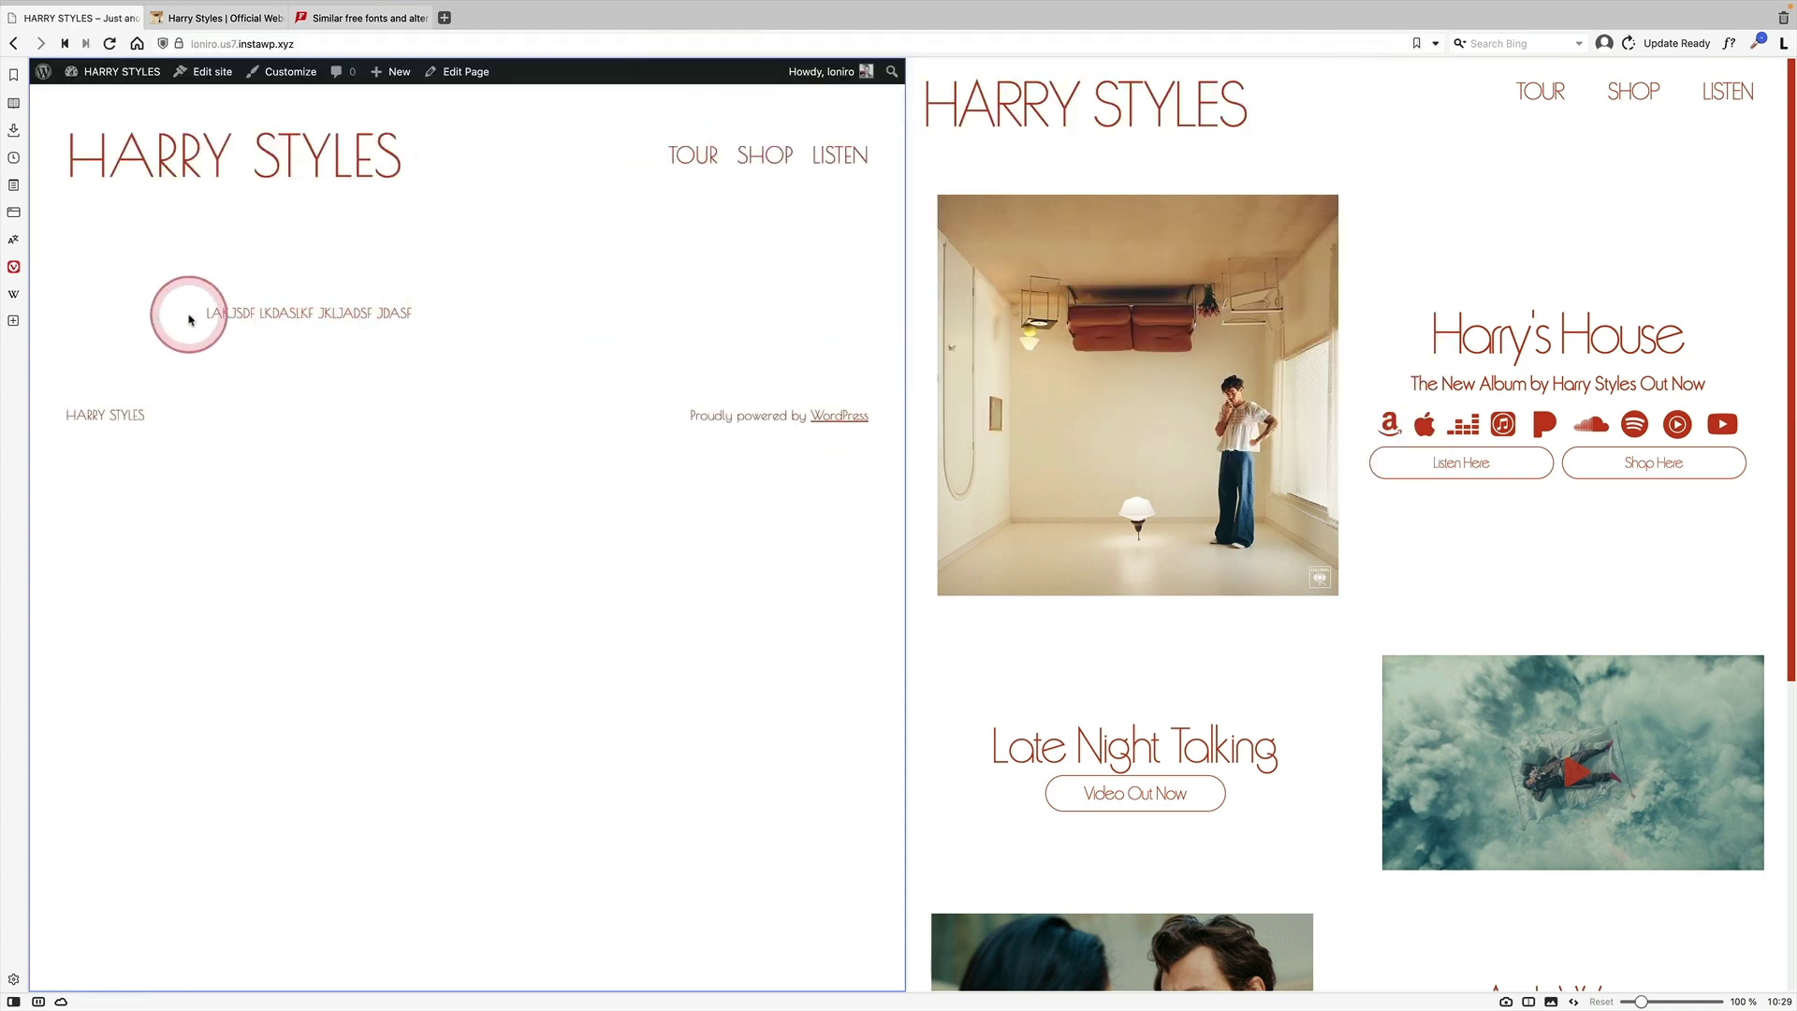
{"action": "left_click_drag", "start_coordinate": [190, 319], "coordinate": [290, 236]}
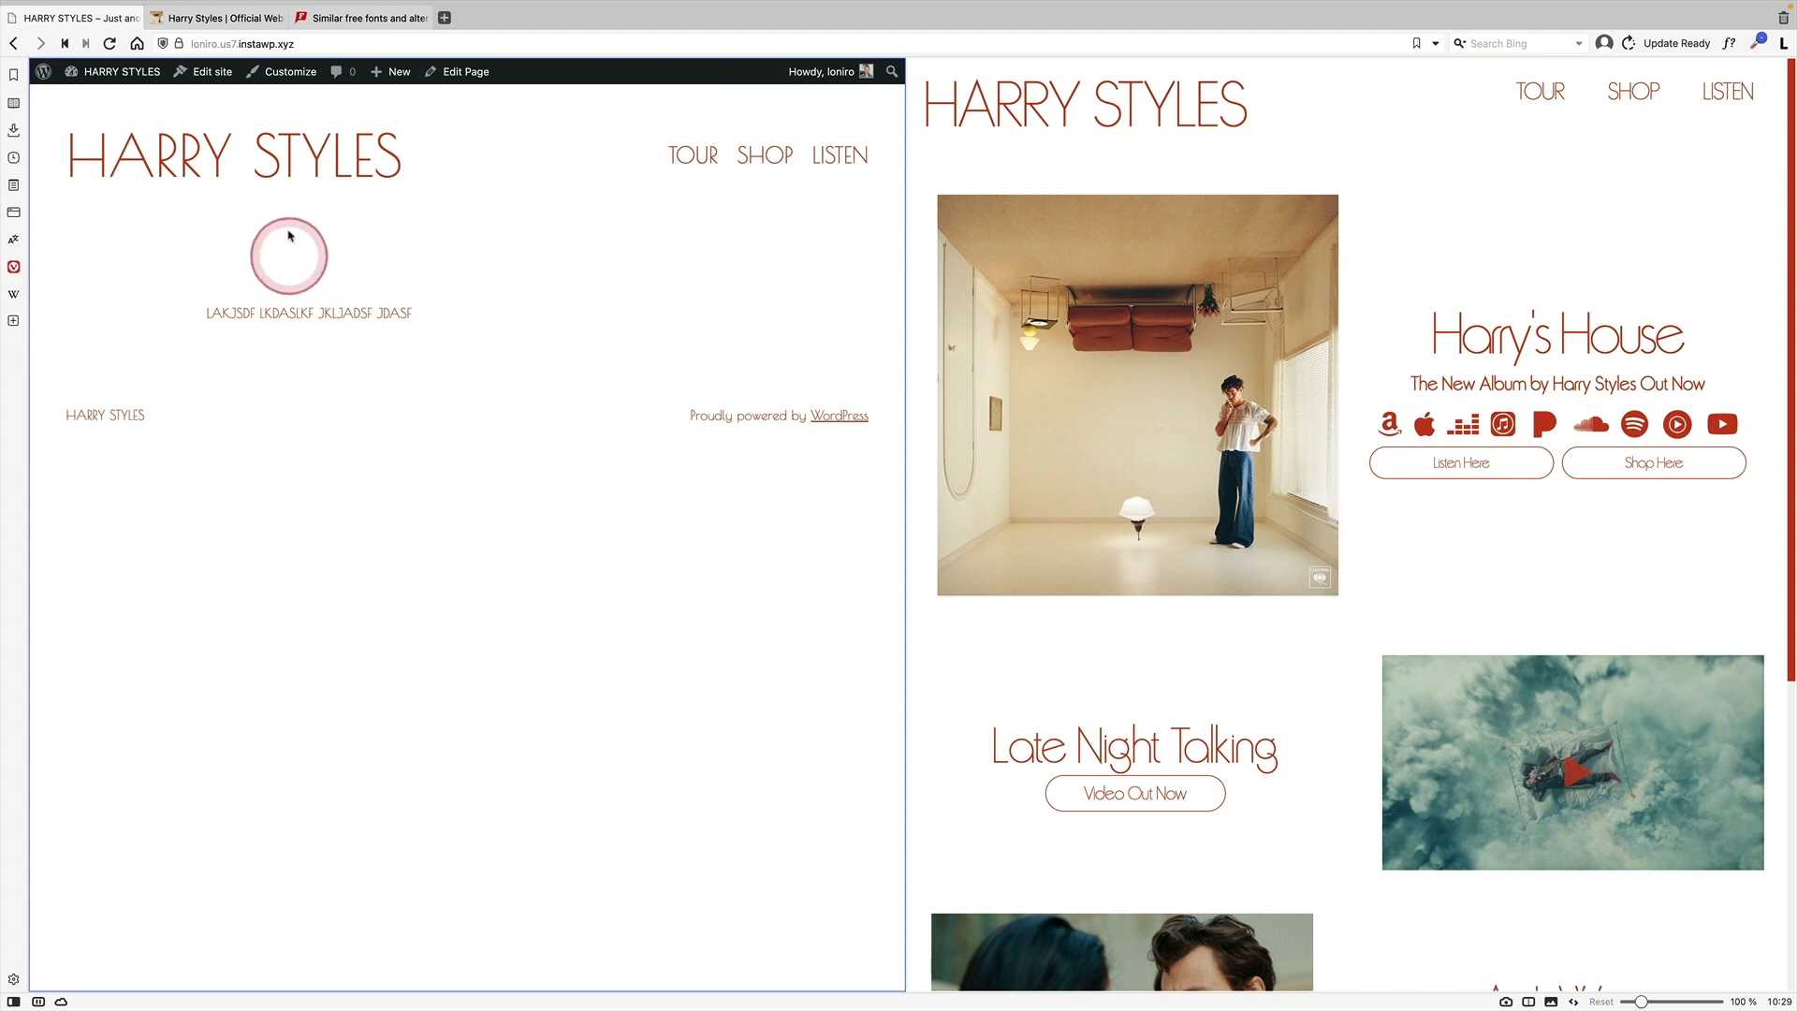
Open the Header template part in the site editor, select its outer Group, and widen the editor pane
{"action": "left_click", "coordinate": [209, 73]}
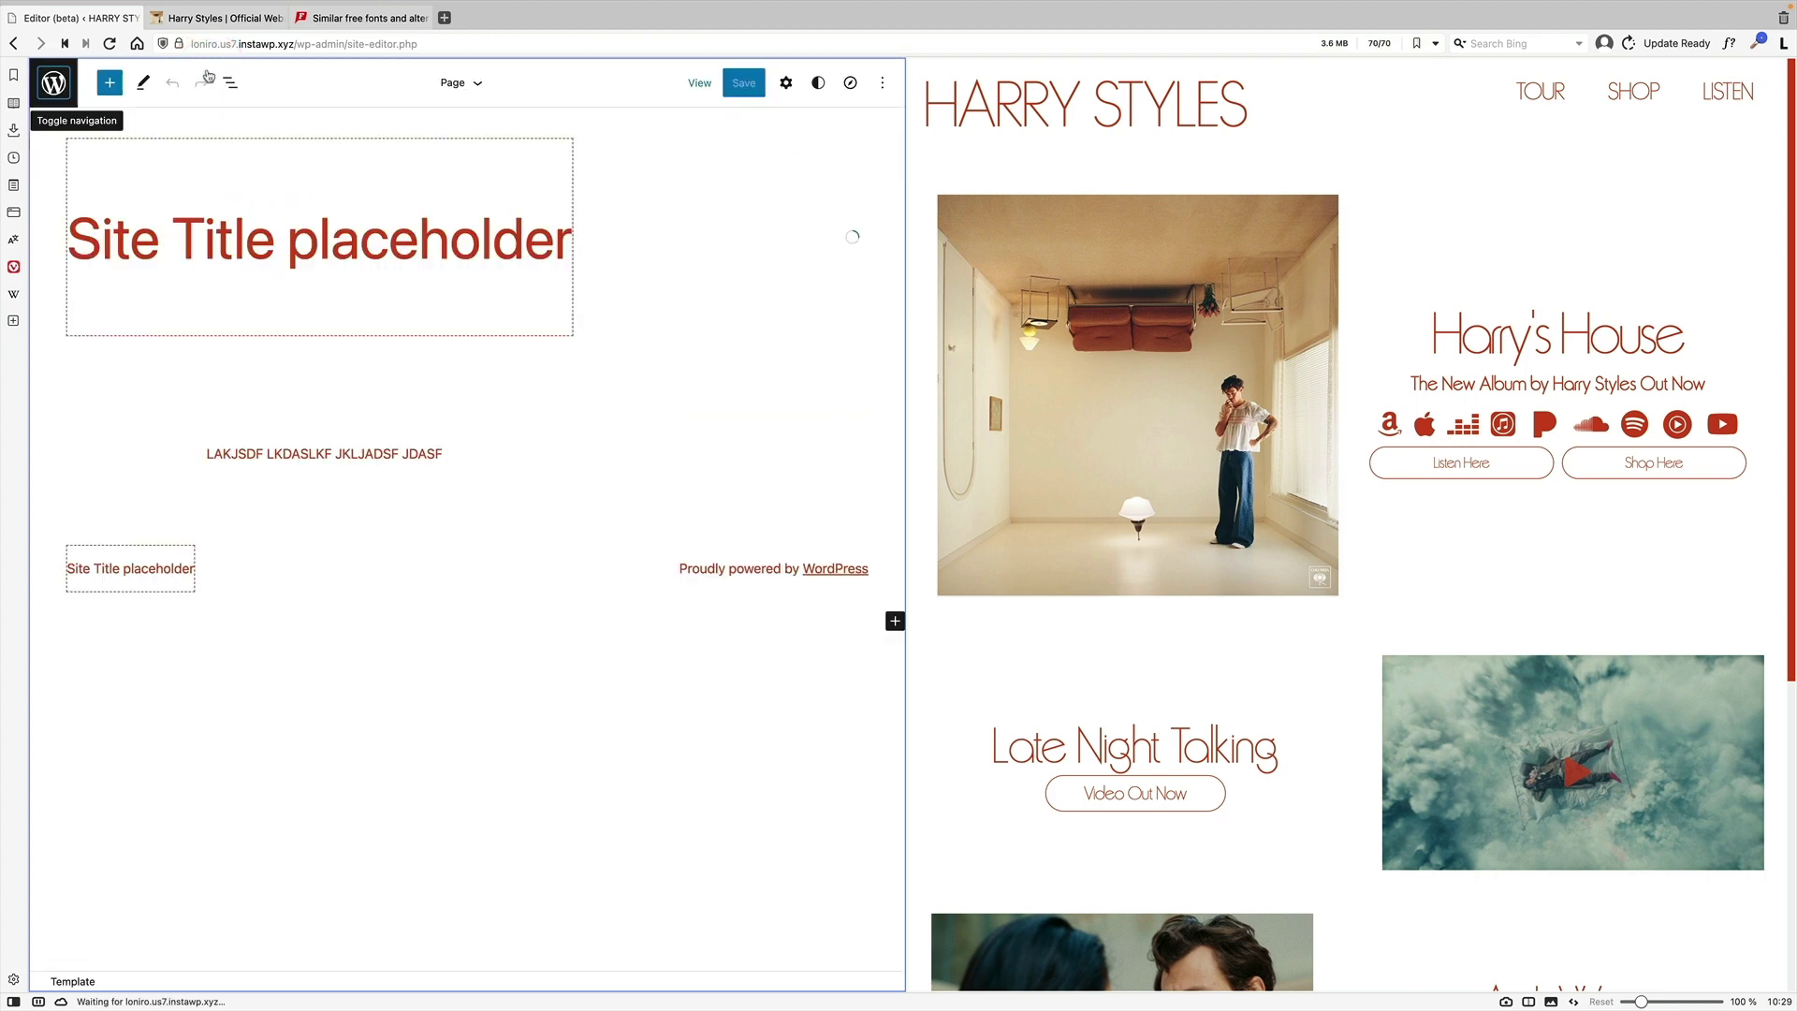
{"action": "left_click", "coordinate": [64, 87]}
{"action": "left_click", "coordinate": [132, 301]}
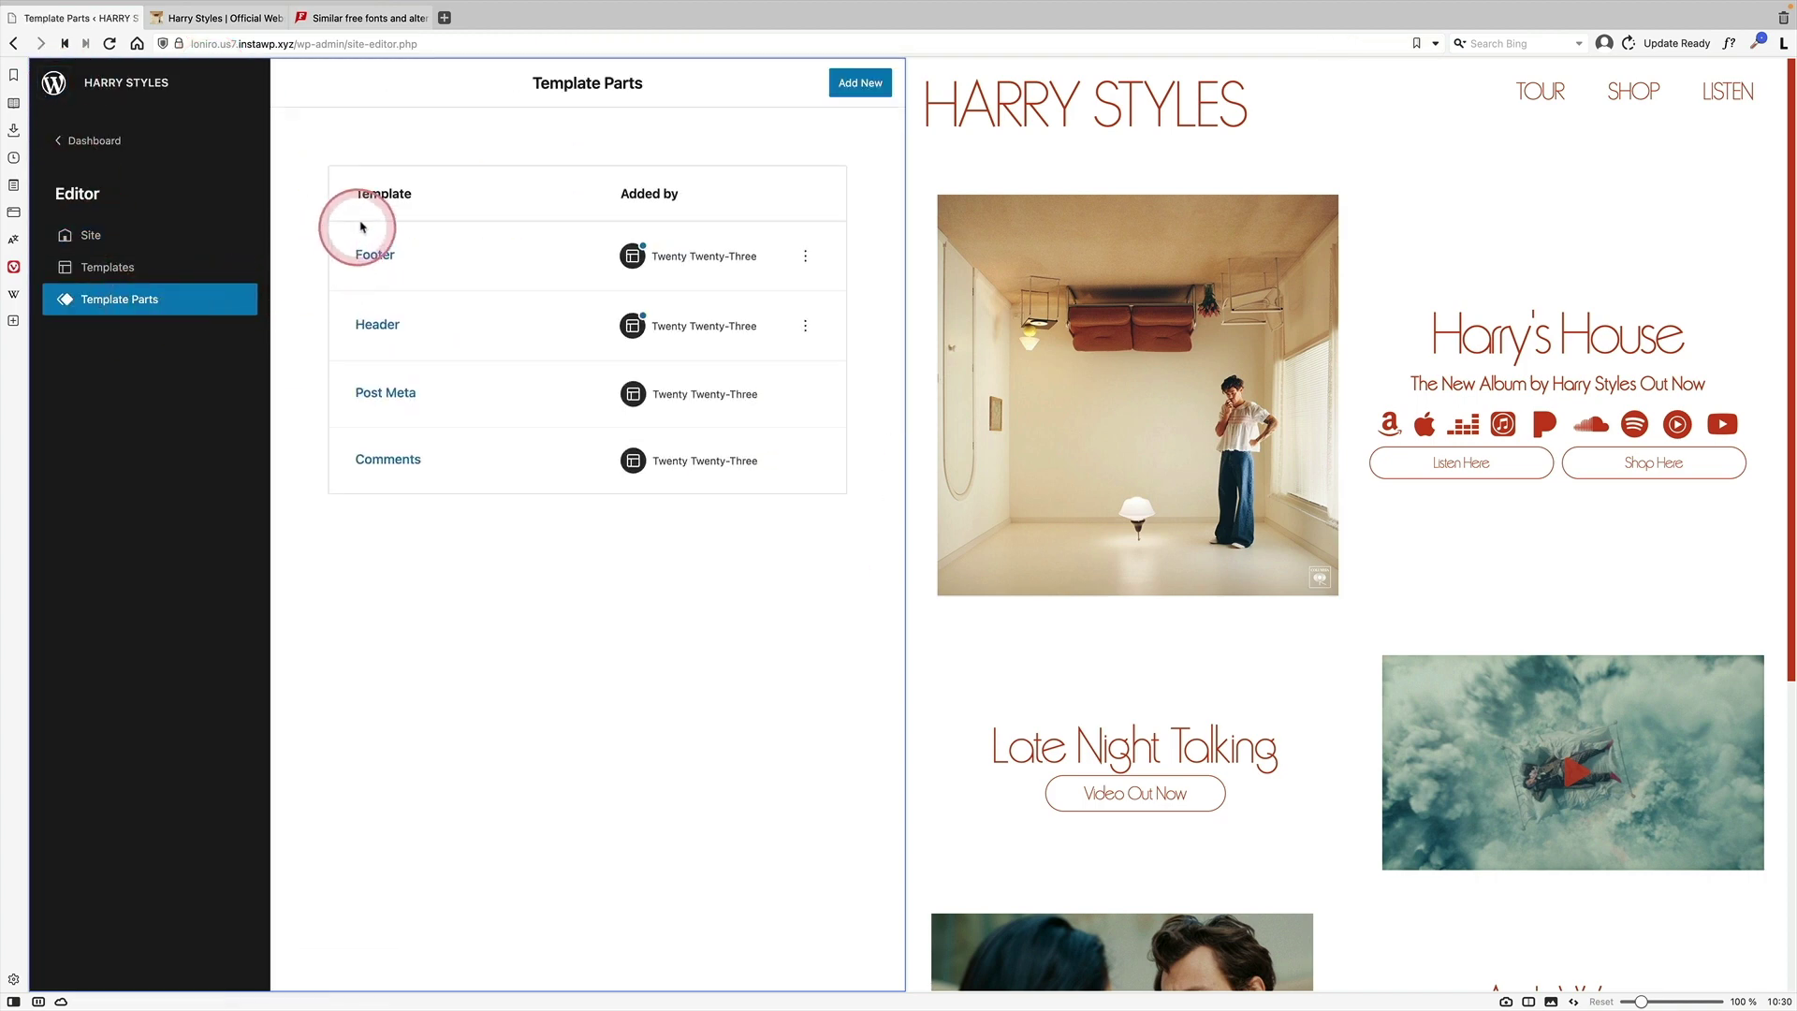
{"action": "left_click", "coordinate": [378, 326]}
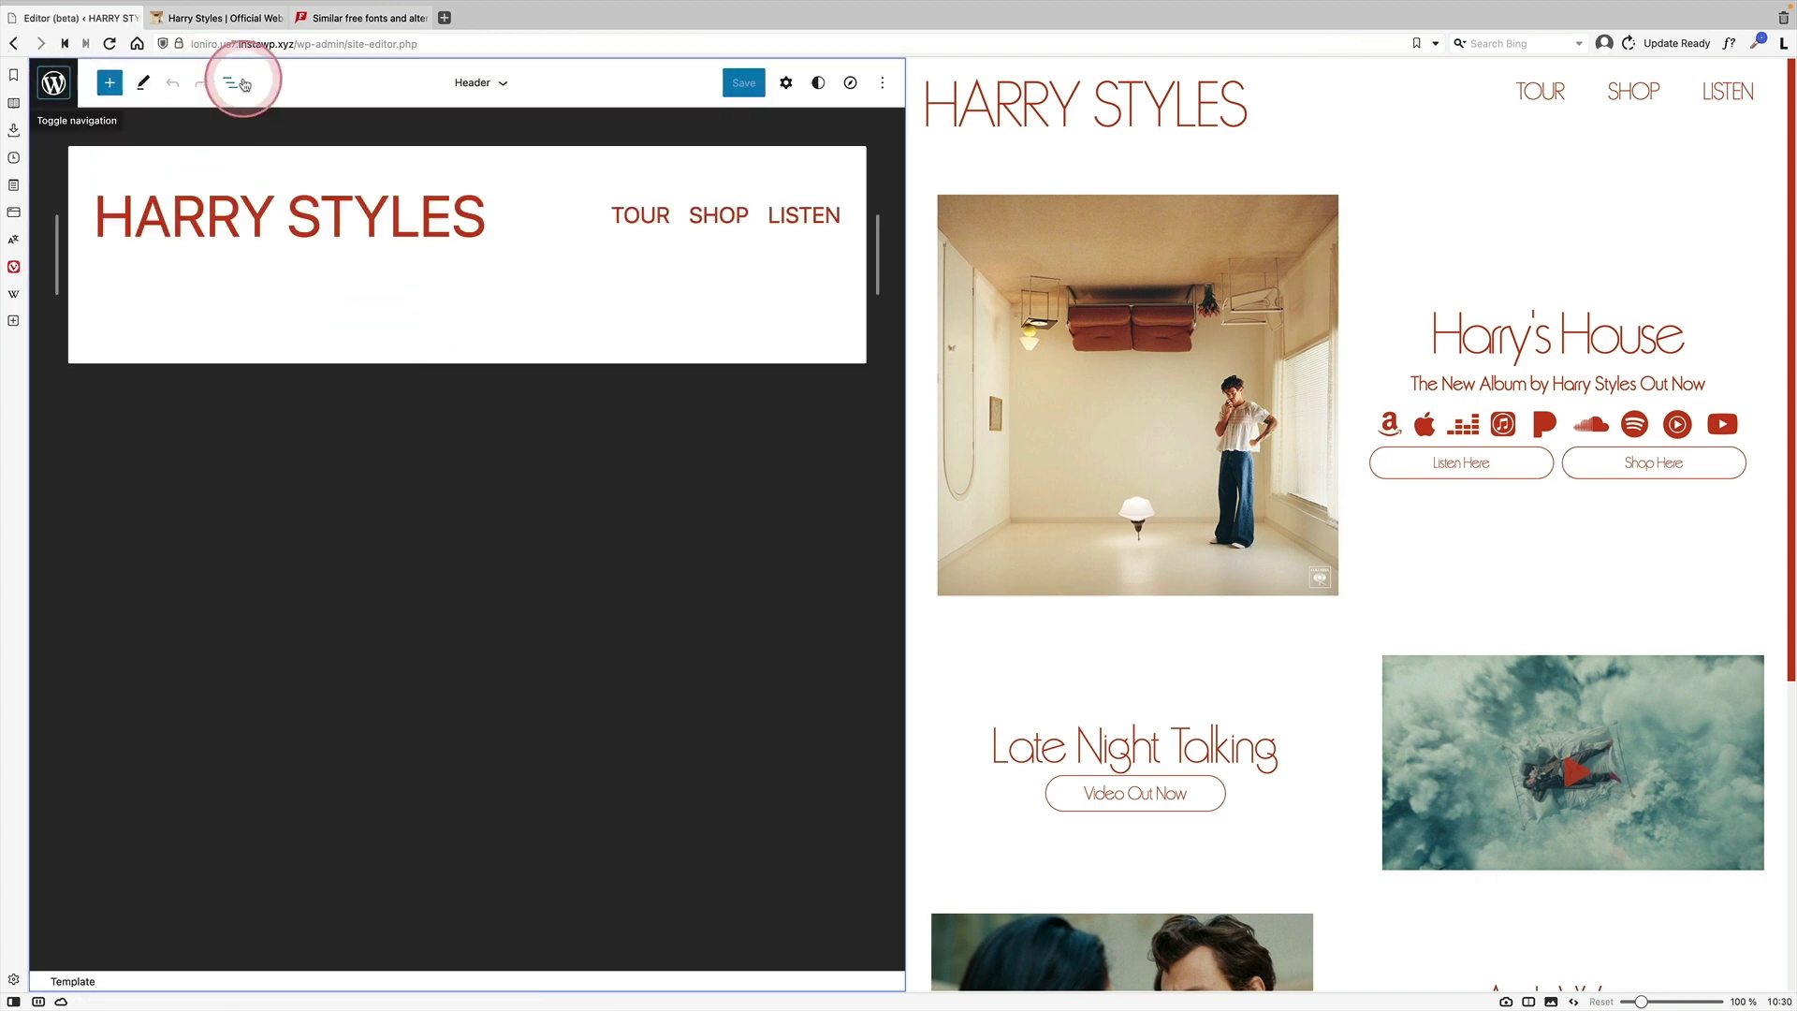
{"action": "left_click", "coordinate": [234, 86]}
{"action": "left_click", "coordinate": [65, 168]}
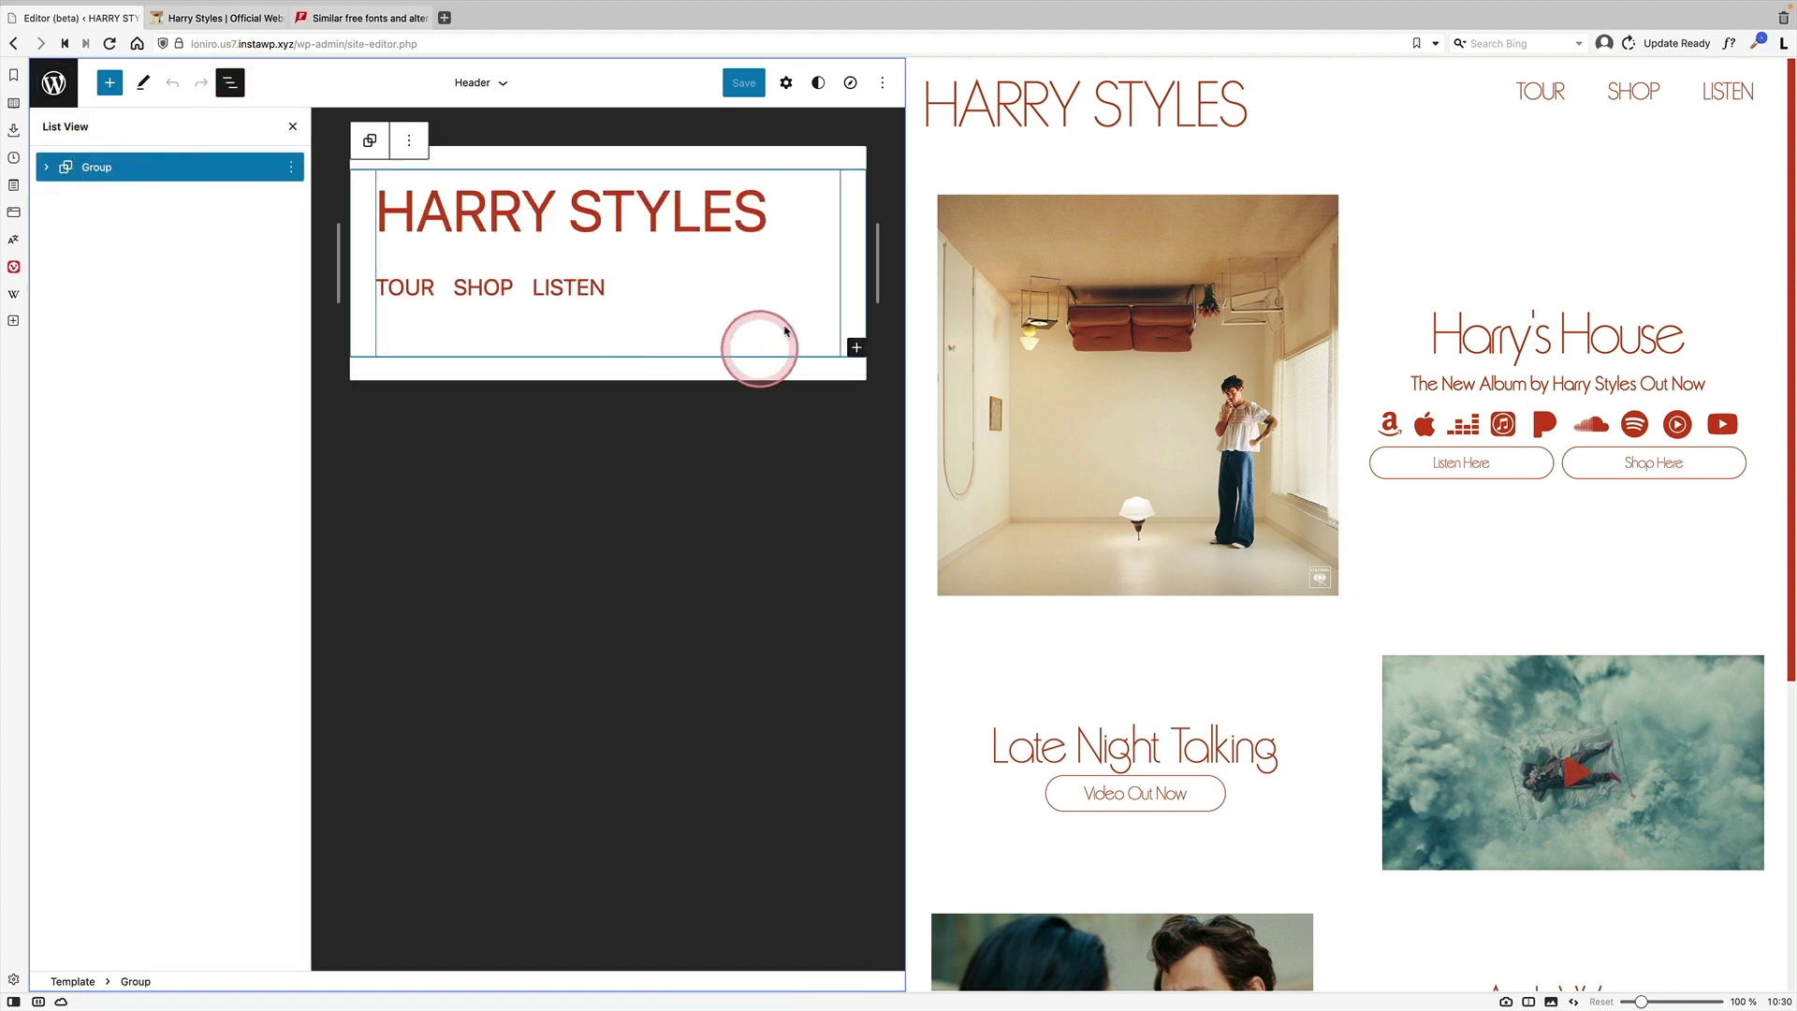
{"action": "left_click_drag", "start_coordinate": [904, 318], "coordinate": [1368, 289]}
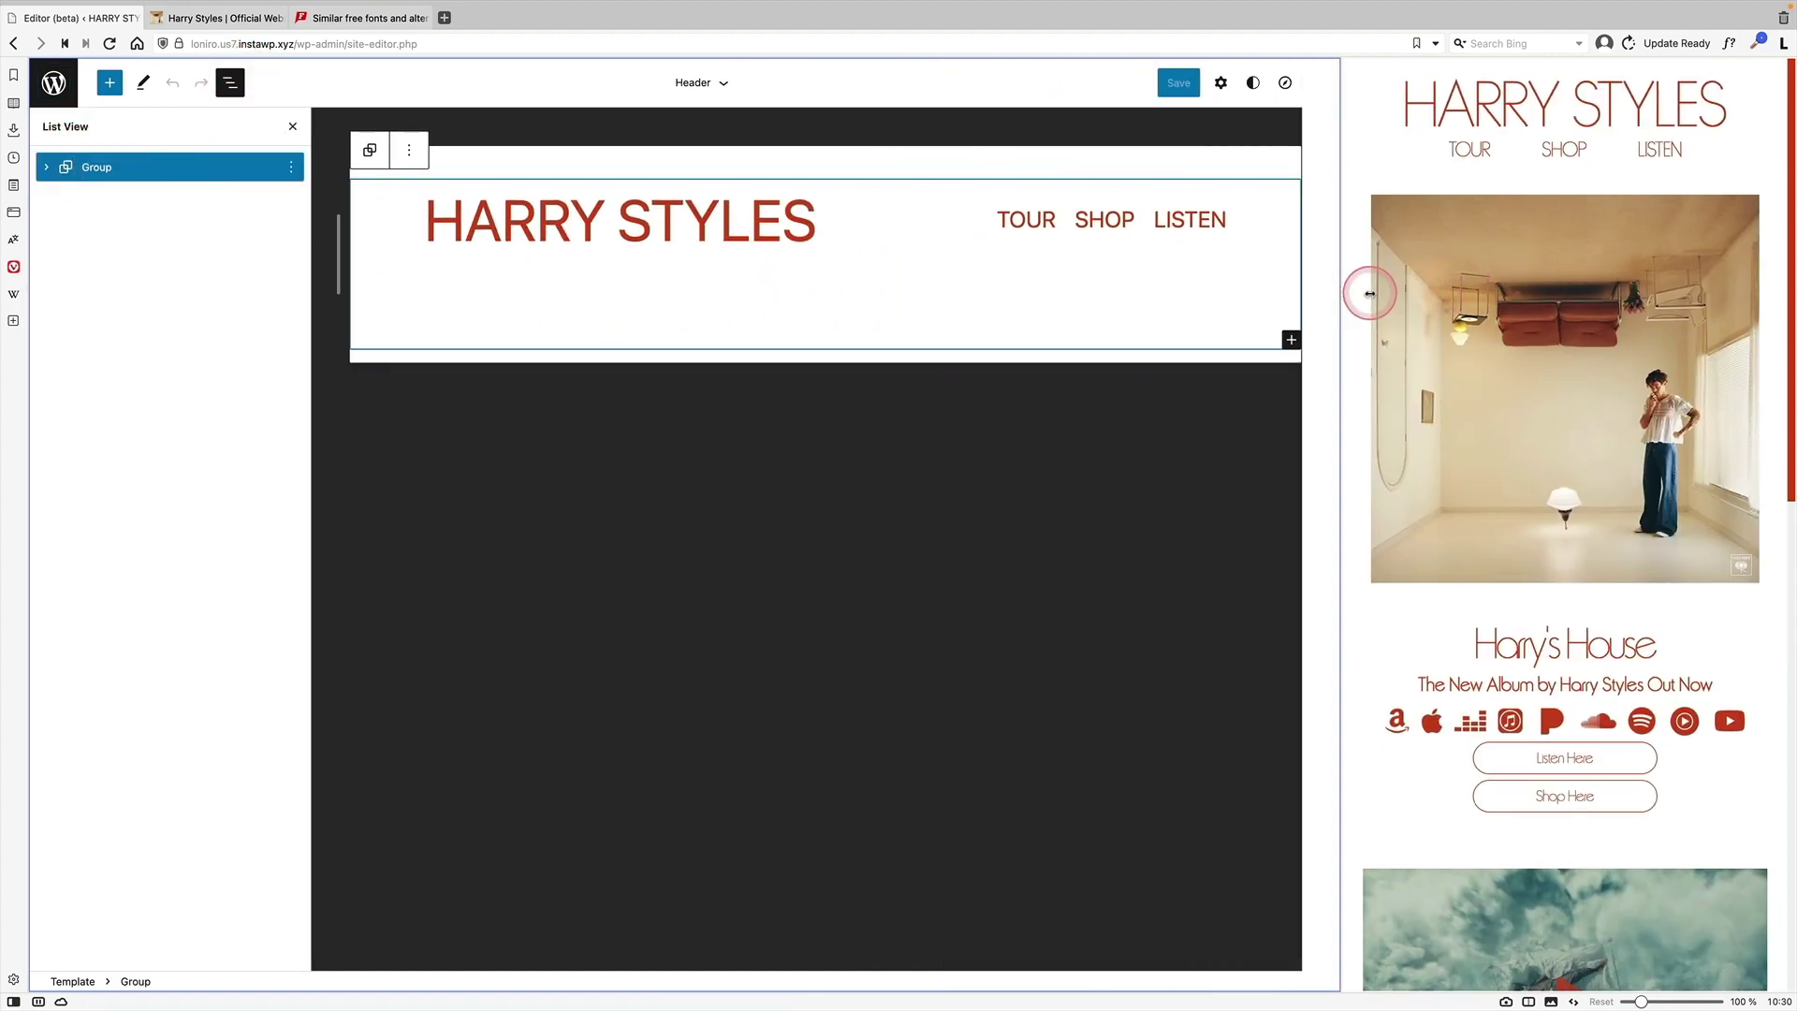
Reduce the bottom padding of the header's Row block to zero and check the content's spacing on the front page
{"action": "left_click", "coordinate": [1249, 82]}
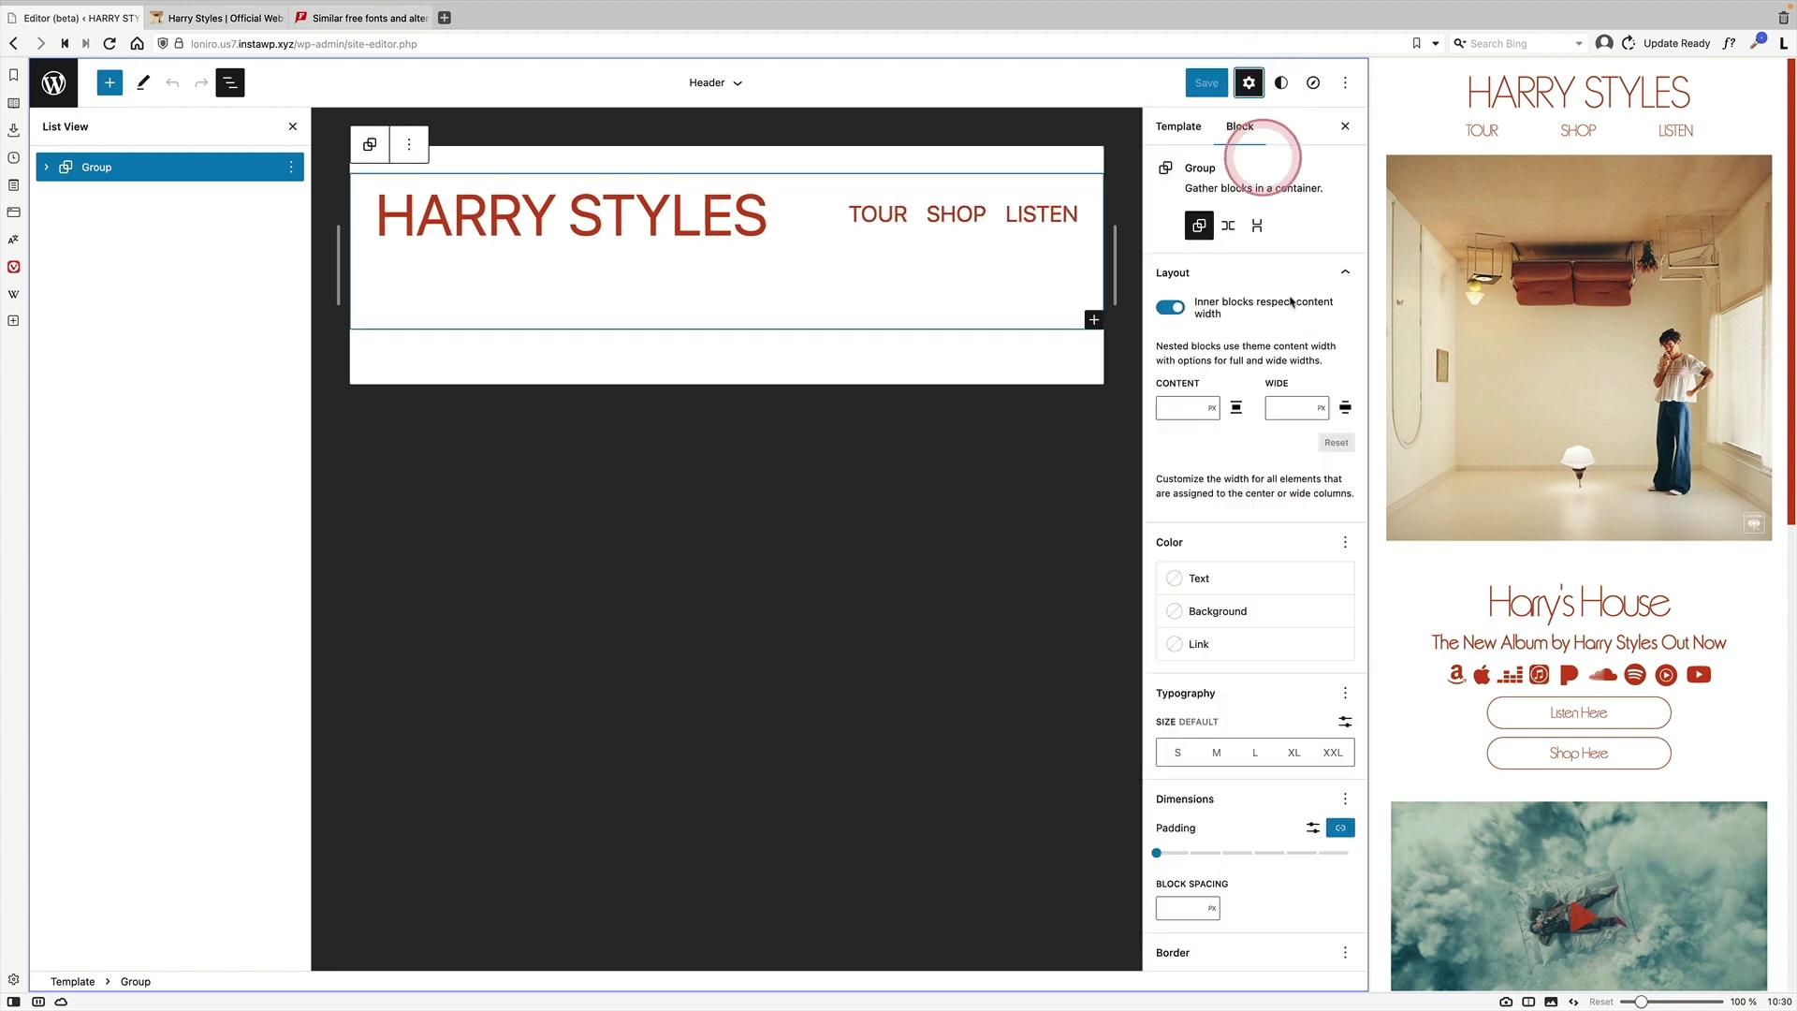
{"action": "scroll", "coordinate": [1303, 812], "scroll_direction": "down", "scroll_amount": 3}
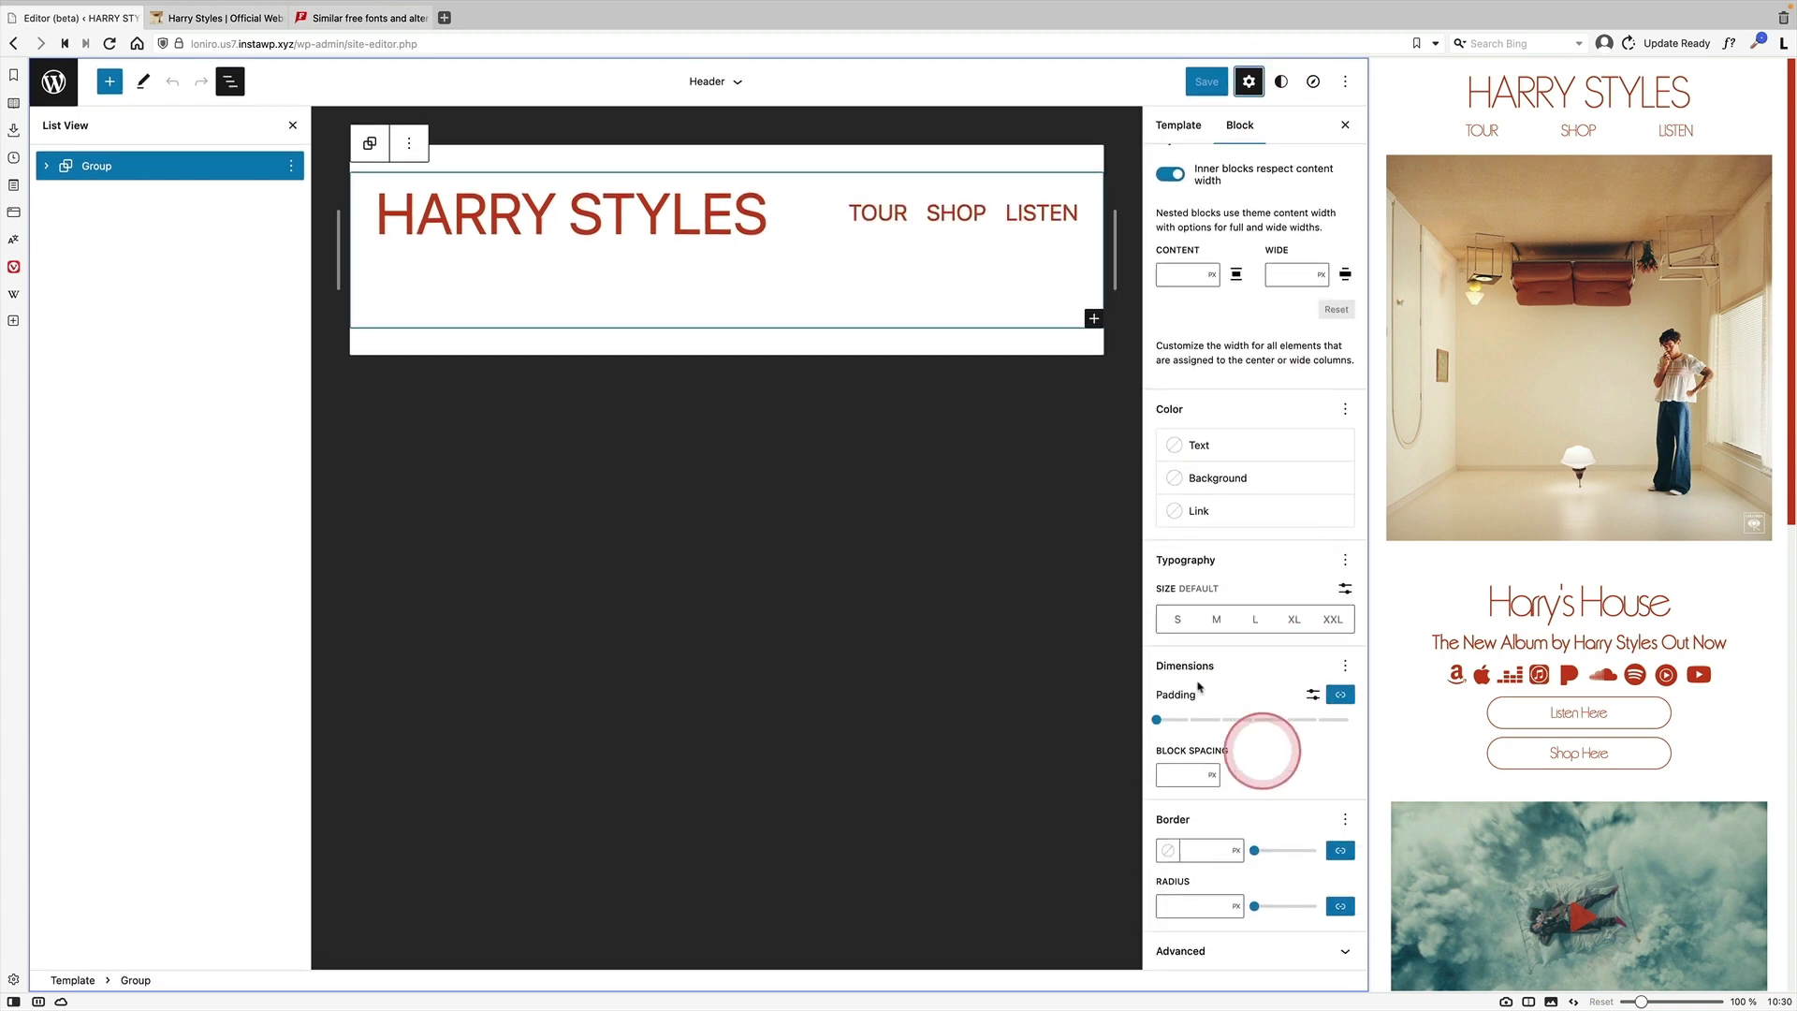
{"action": "left_click", "coordinate": [46, 167]}
{"action": "left_click", "coordinate": [65, 196]}
{"action": "left_click", "coordinate": [138, 253]}
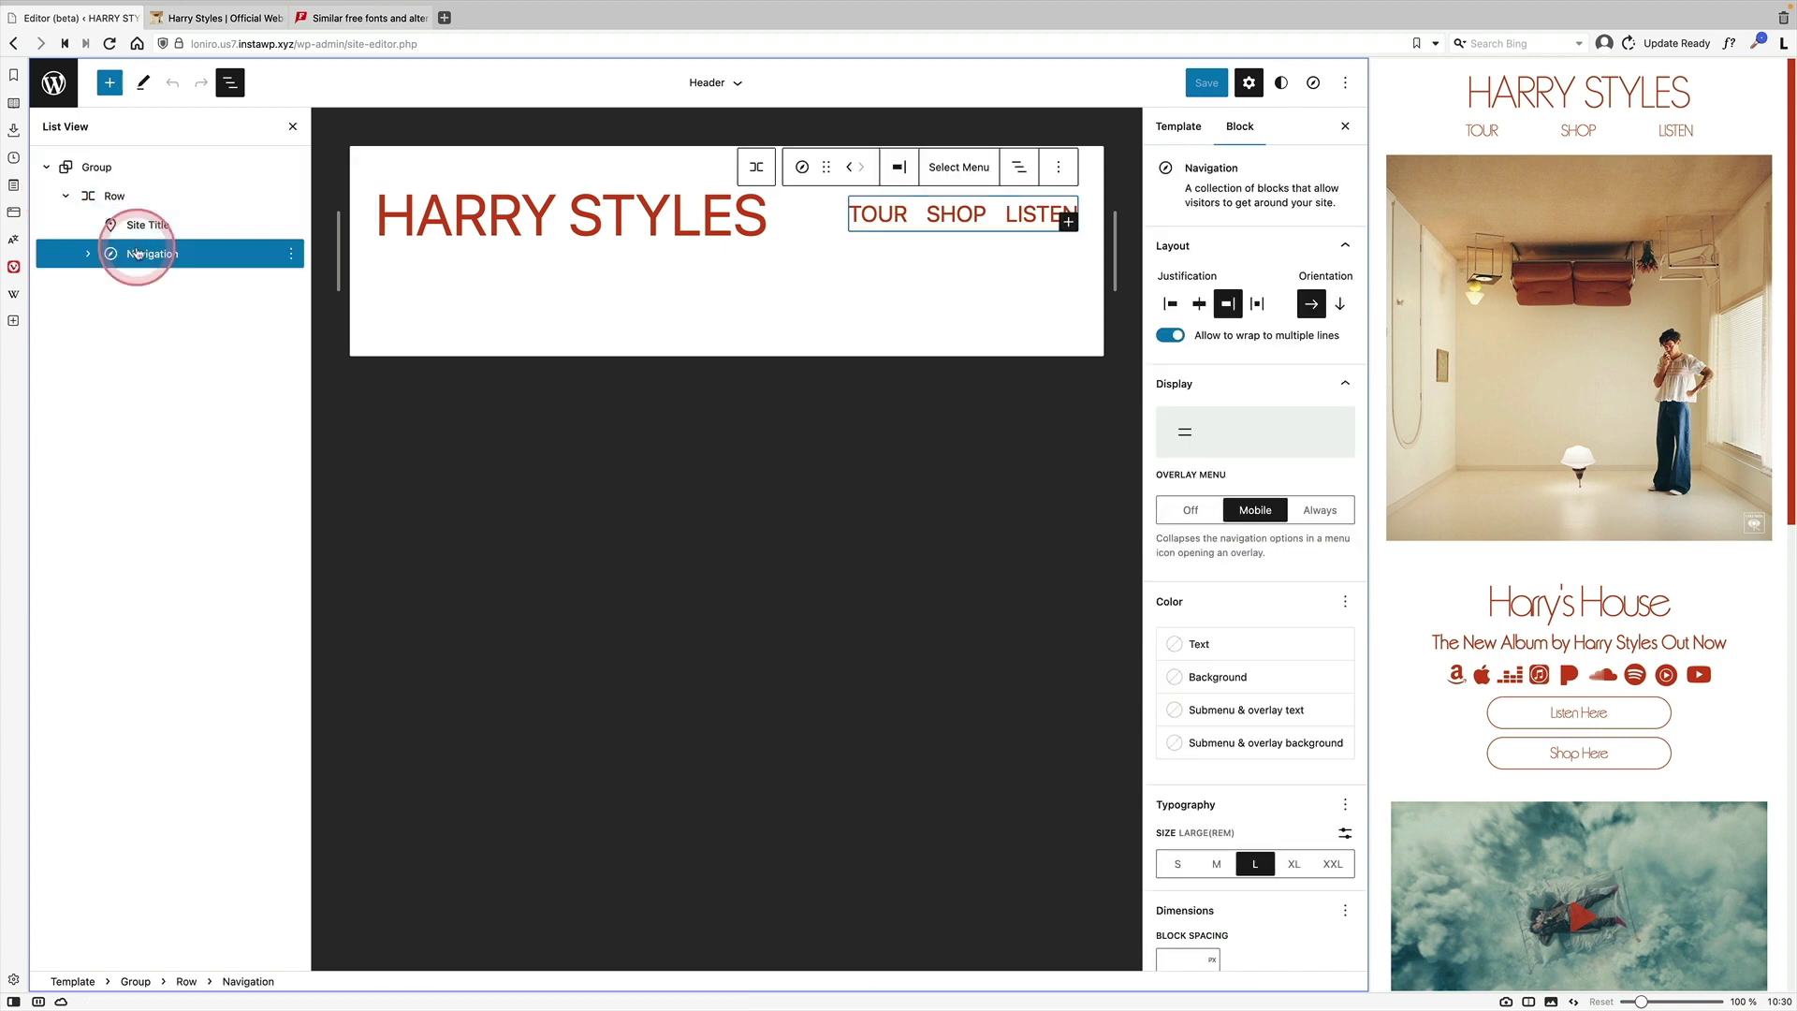
{"action": "left_click", "coordinate": [131, 196]}
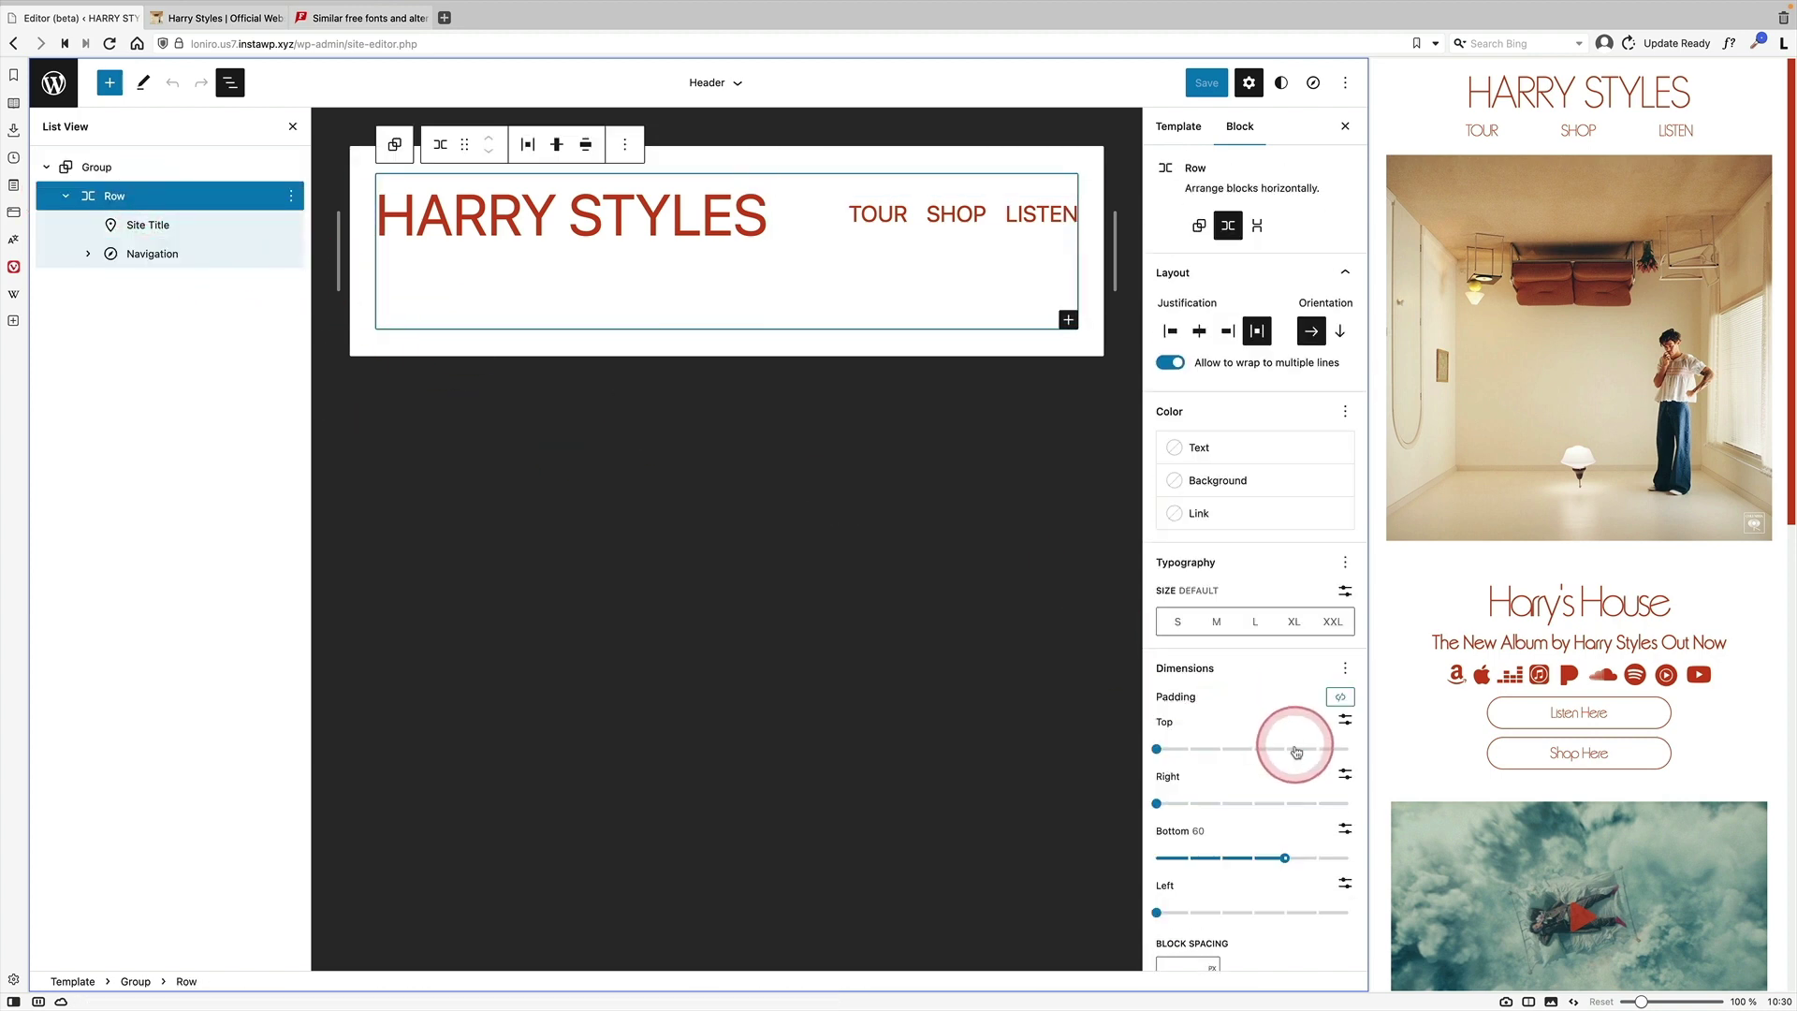
{"action": "left_click_drag", "start_coordinate": [1287, 861], "coordinate": [1157, 858]}
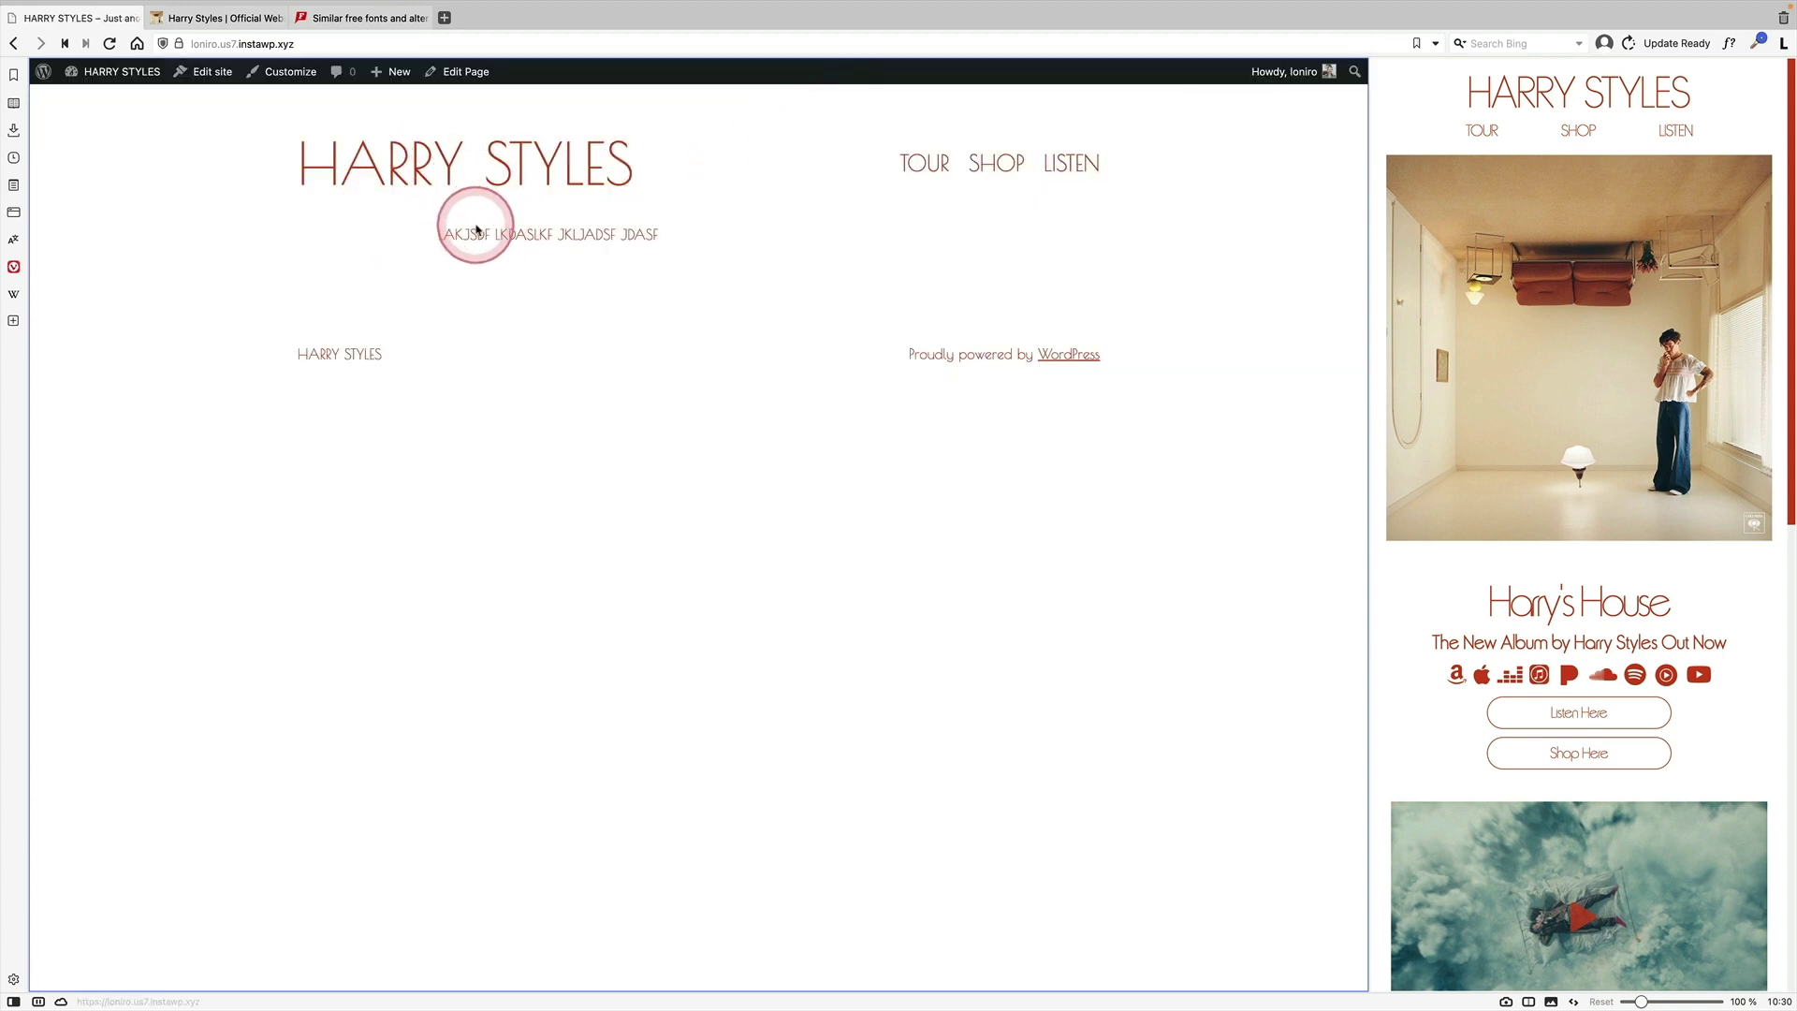
{"action": "left_click_drag", "start_coordinate": [457, 236], "coordinate": [691, 243]}
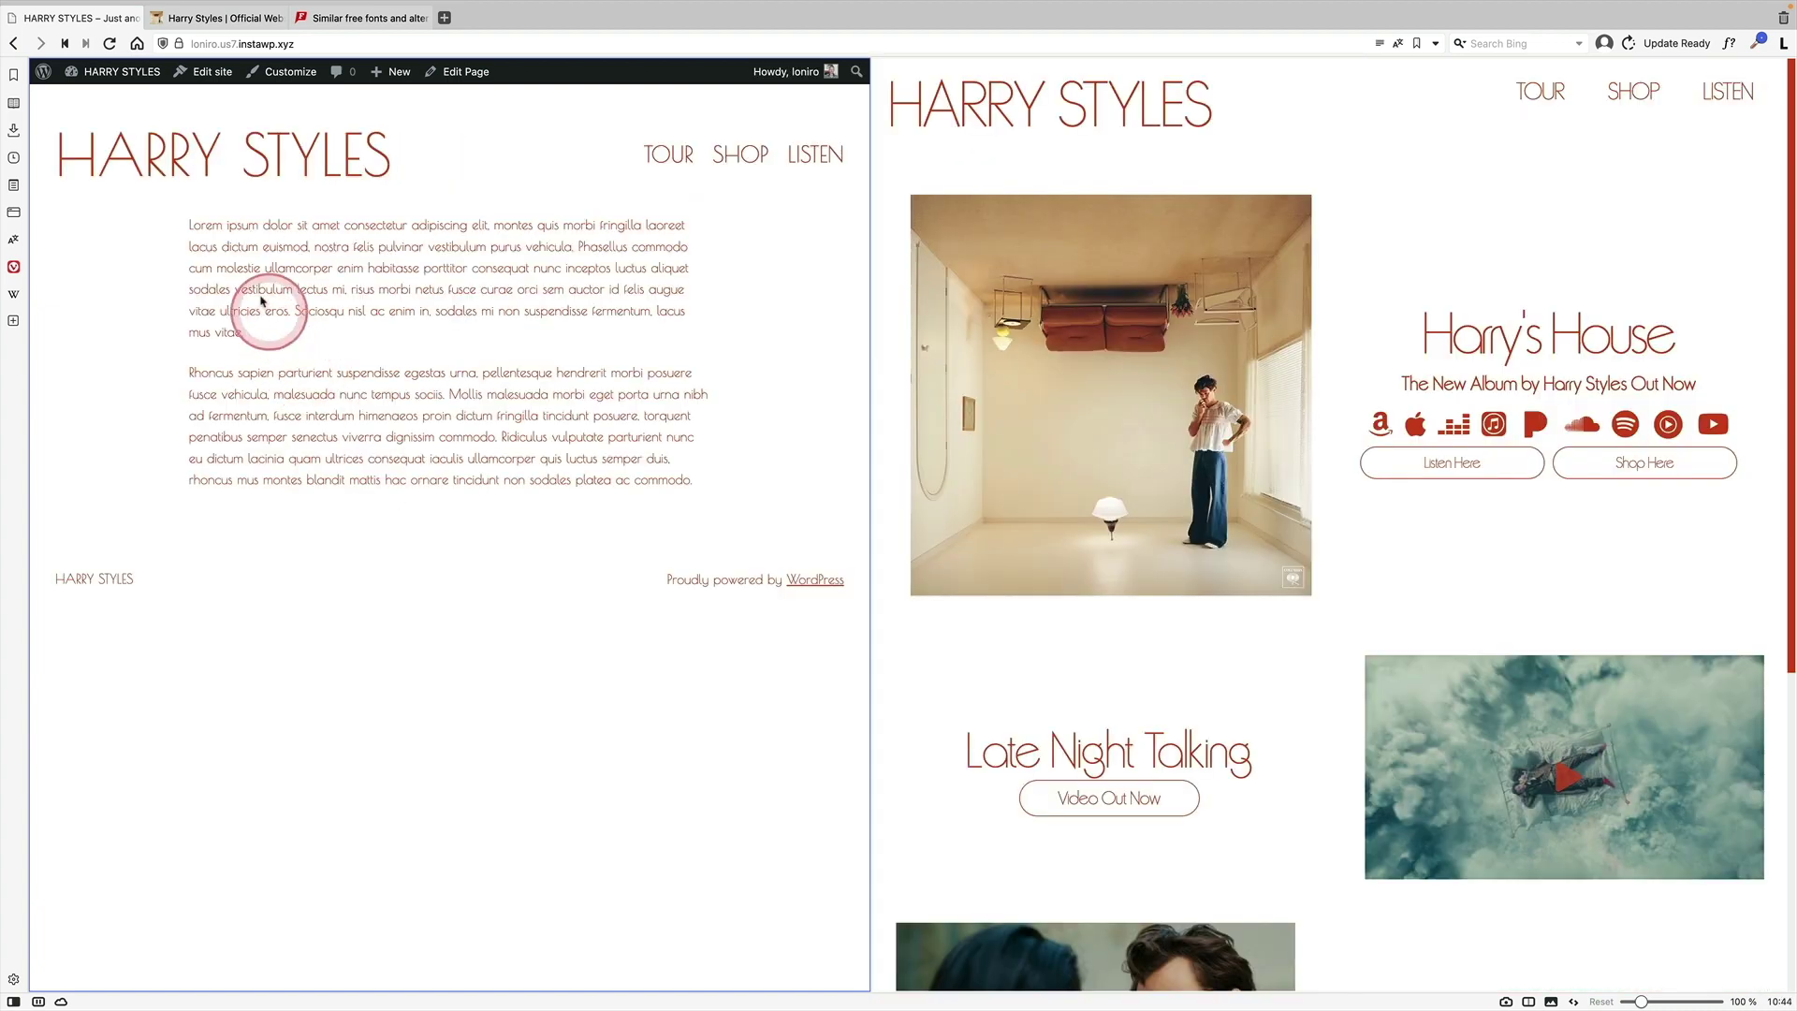
In the page template, set the content width of the main group's Post Content block to 900 px
{"action": "left_click_drag", "start_coordinate": [195, 226], "coordinate": [646, 501]}
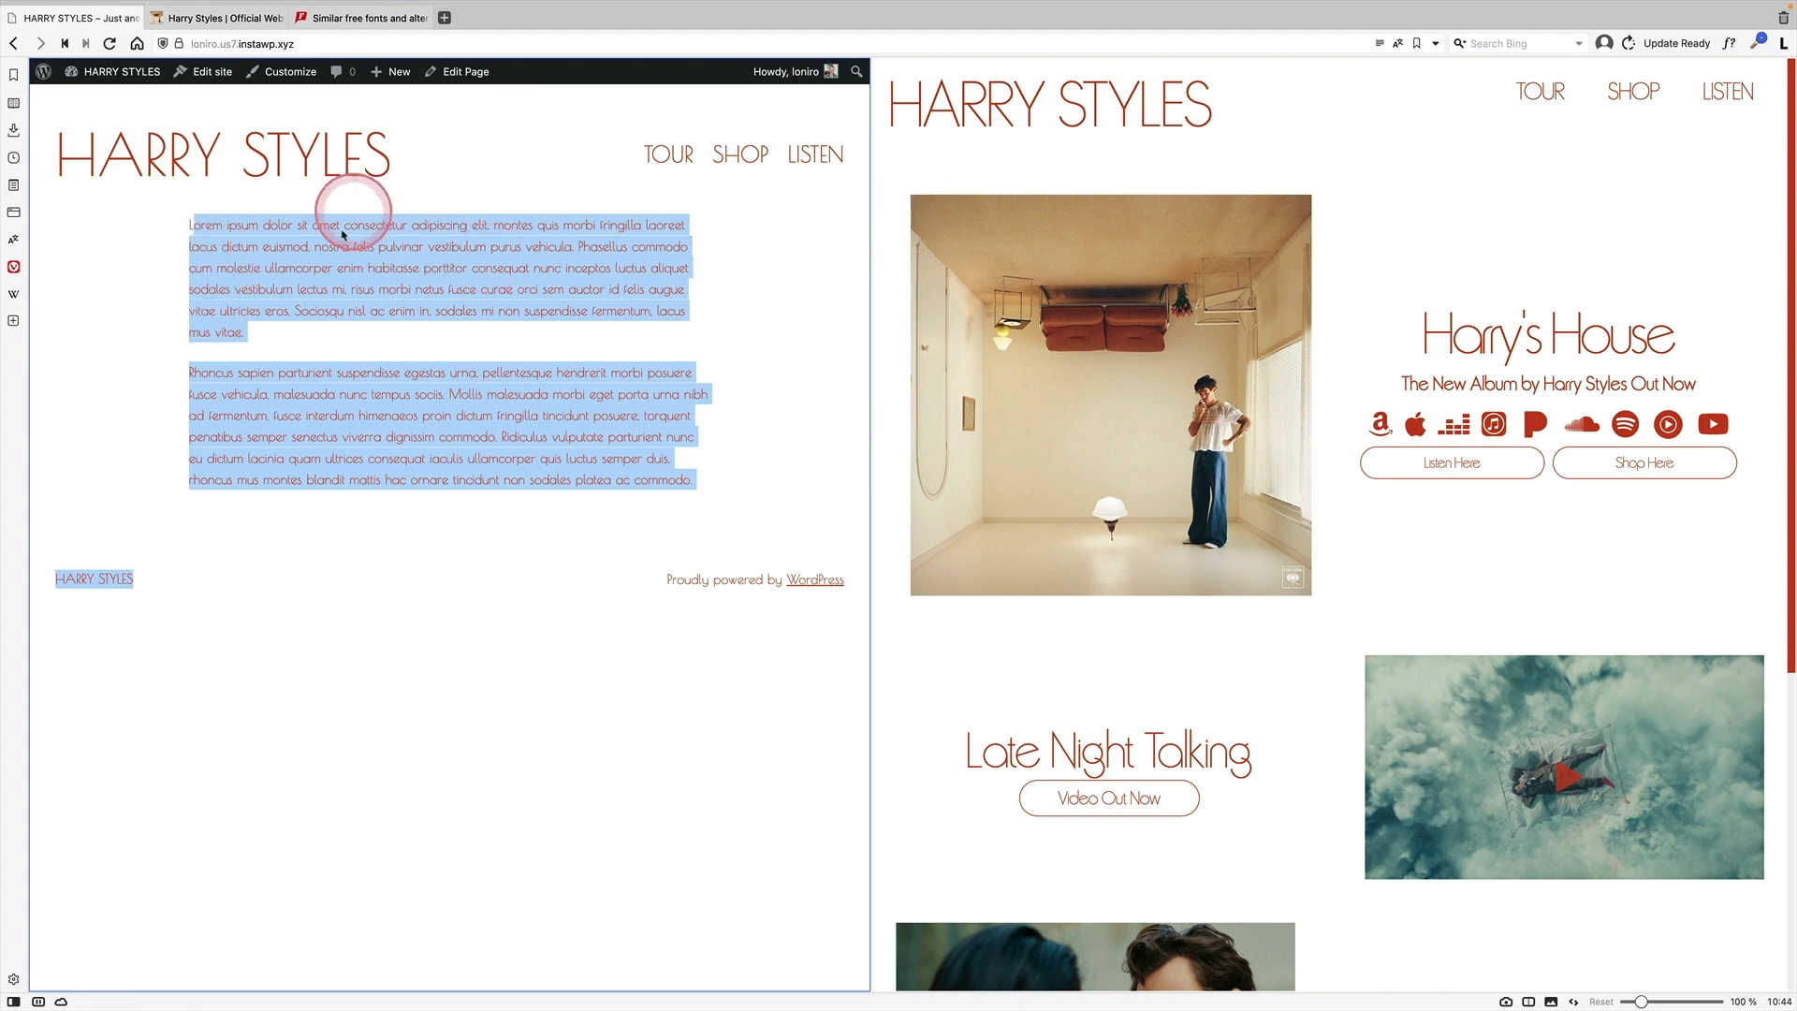
{"action": "left_click", "coordinate": [212, 73]}
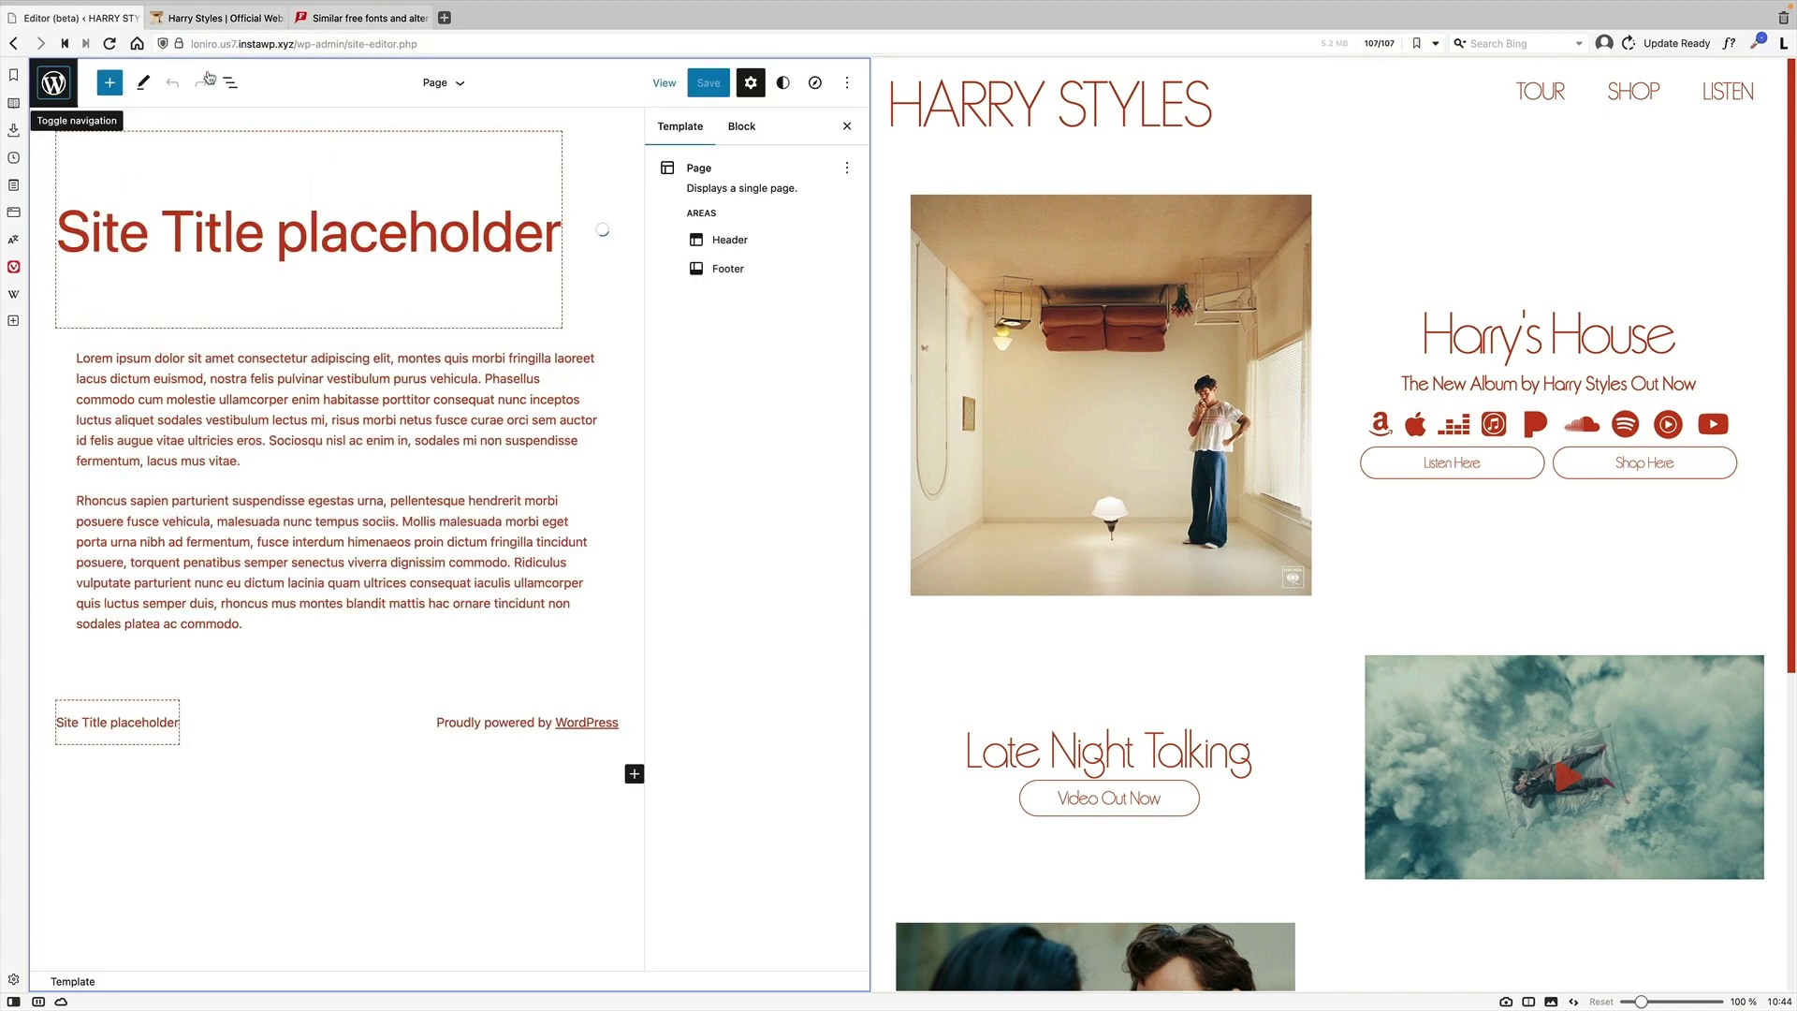
{"action": "left_click", "coordinate": [229, 82]}
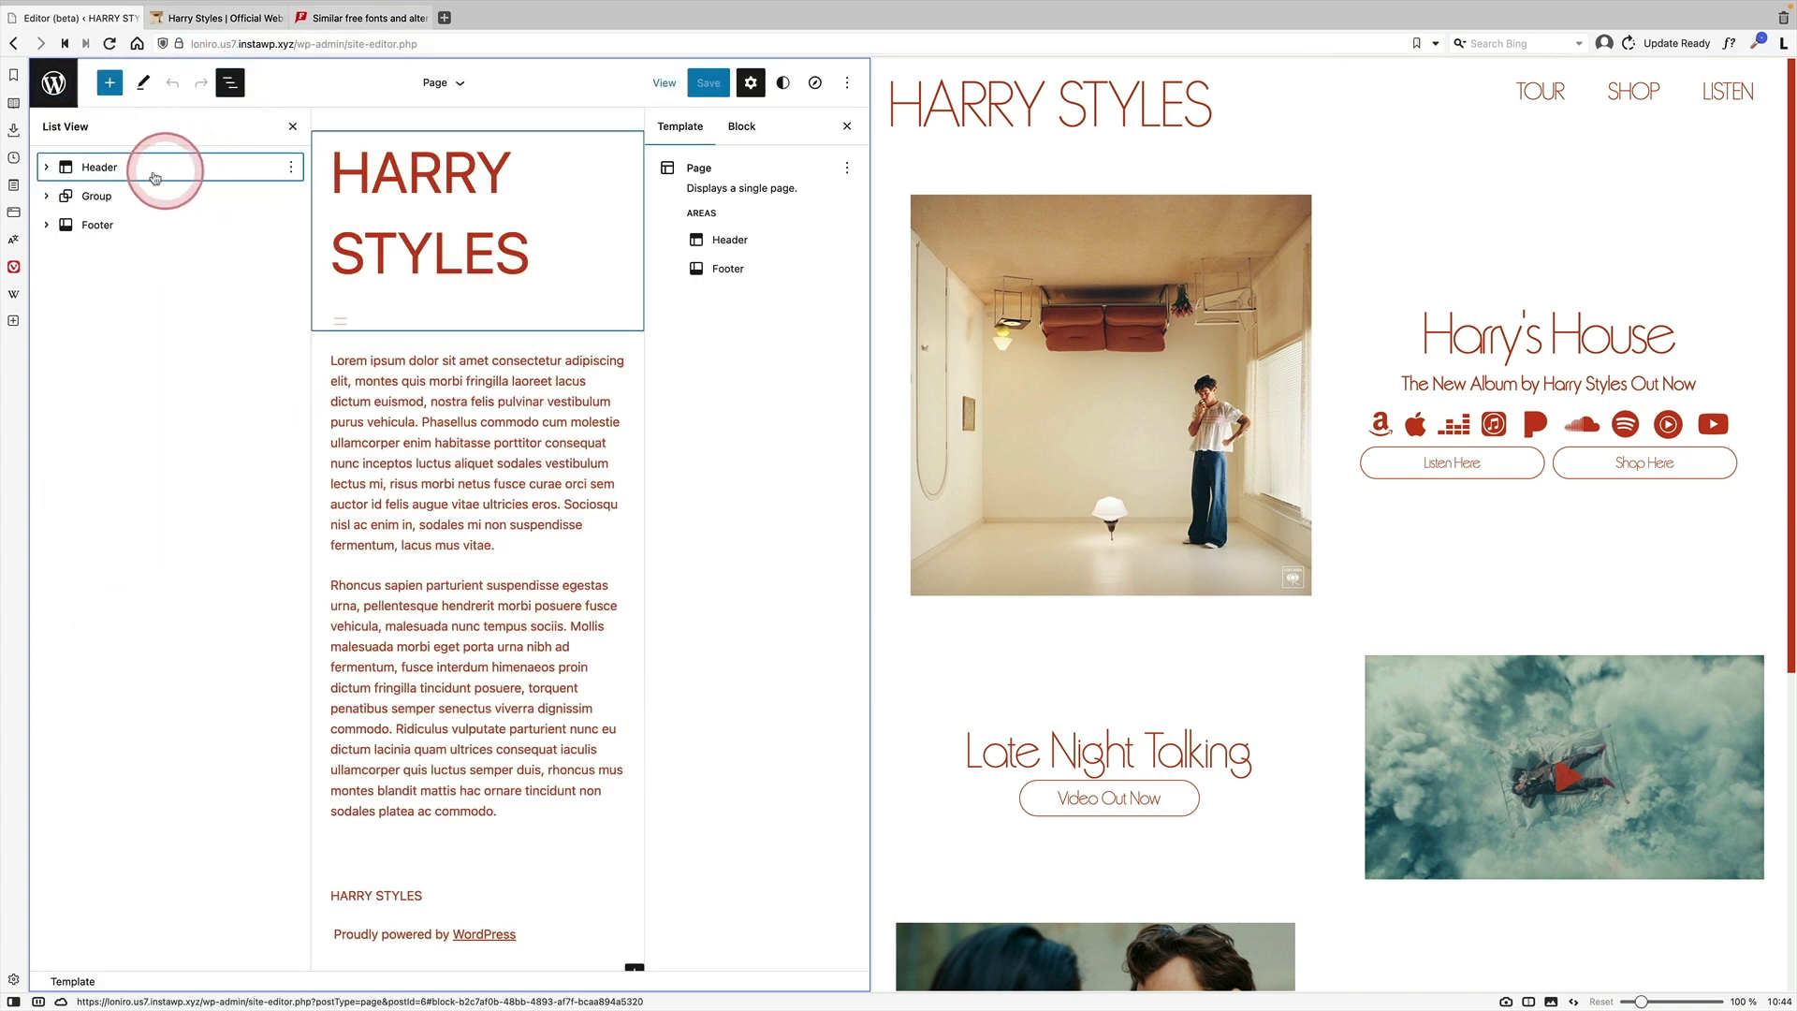
{"action": "left_click", "coordinate": [47, 195]}
{"action": "left_click", "coordinate": [119, 228]}
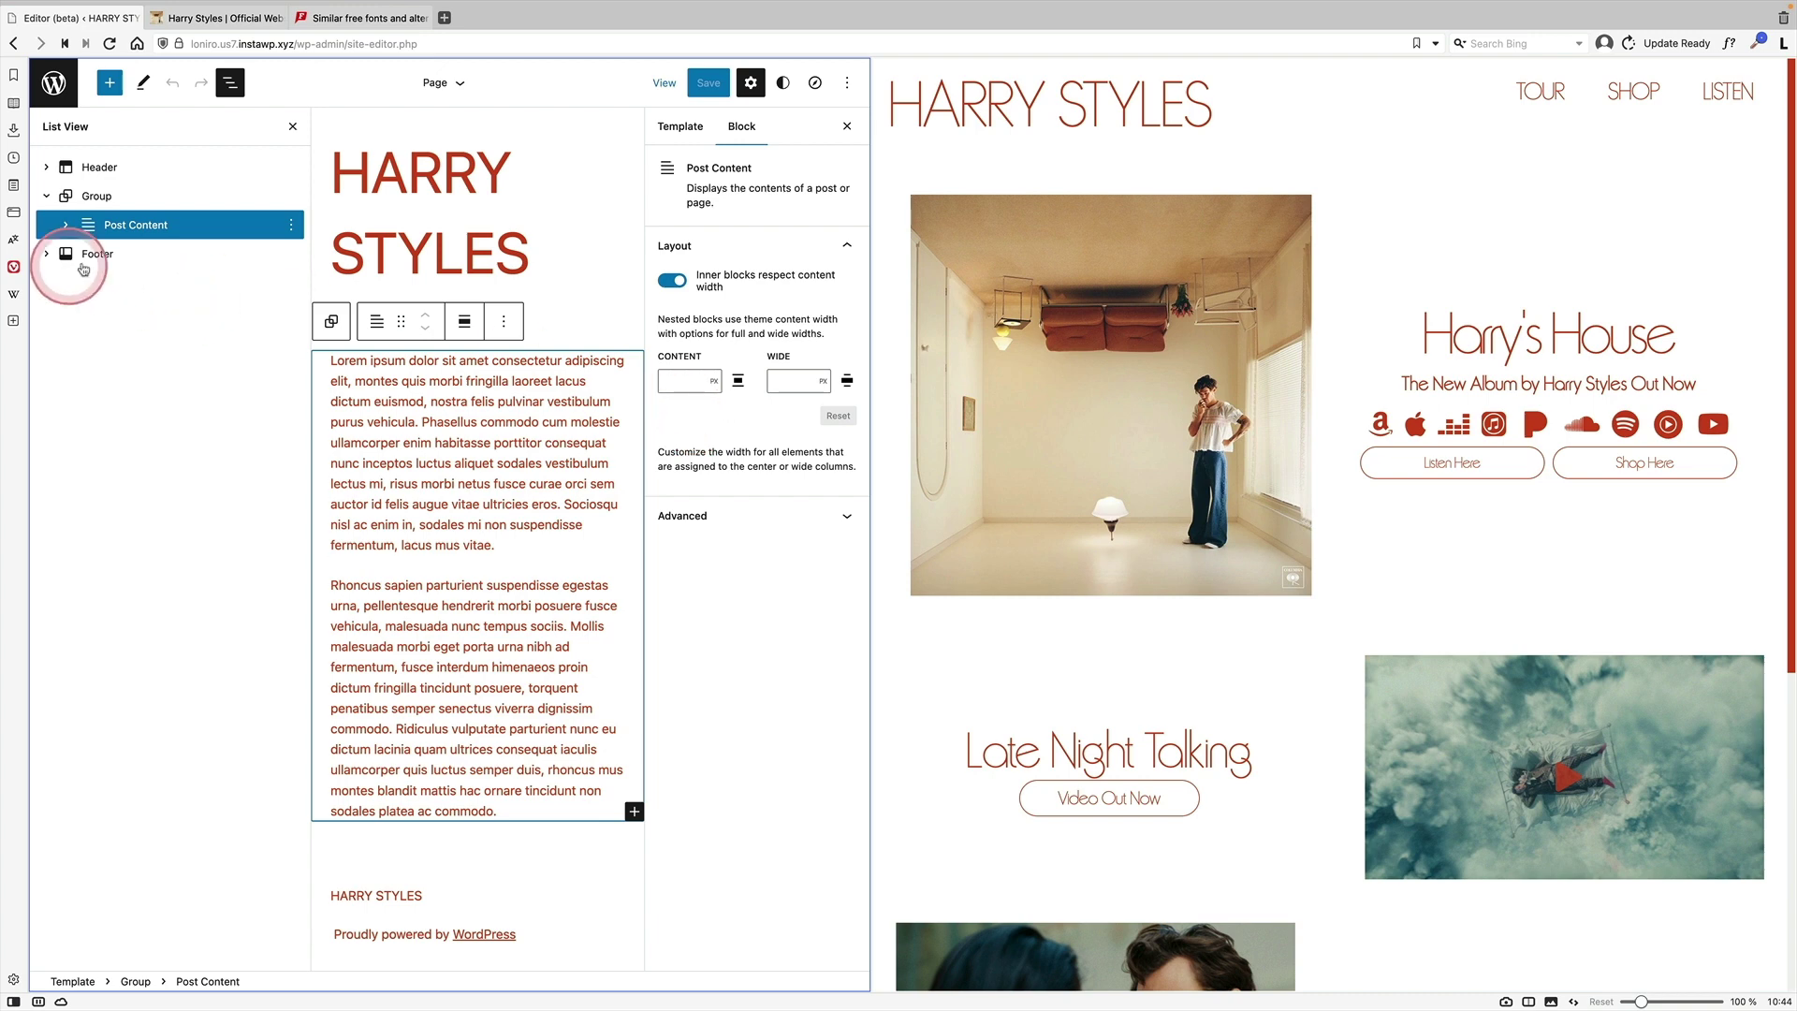
{"action": "left_click", "coordinate": [674, 380]}
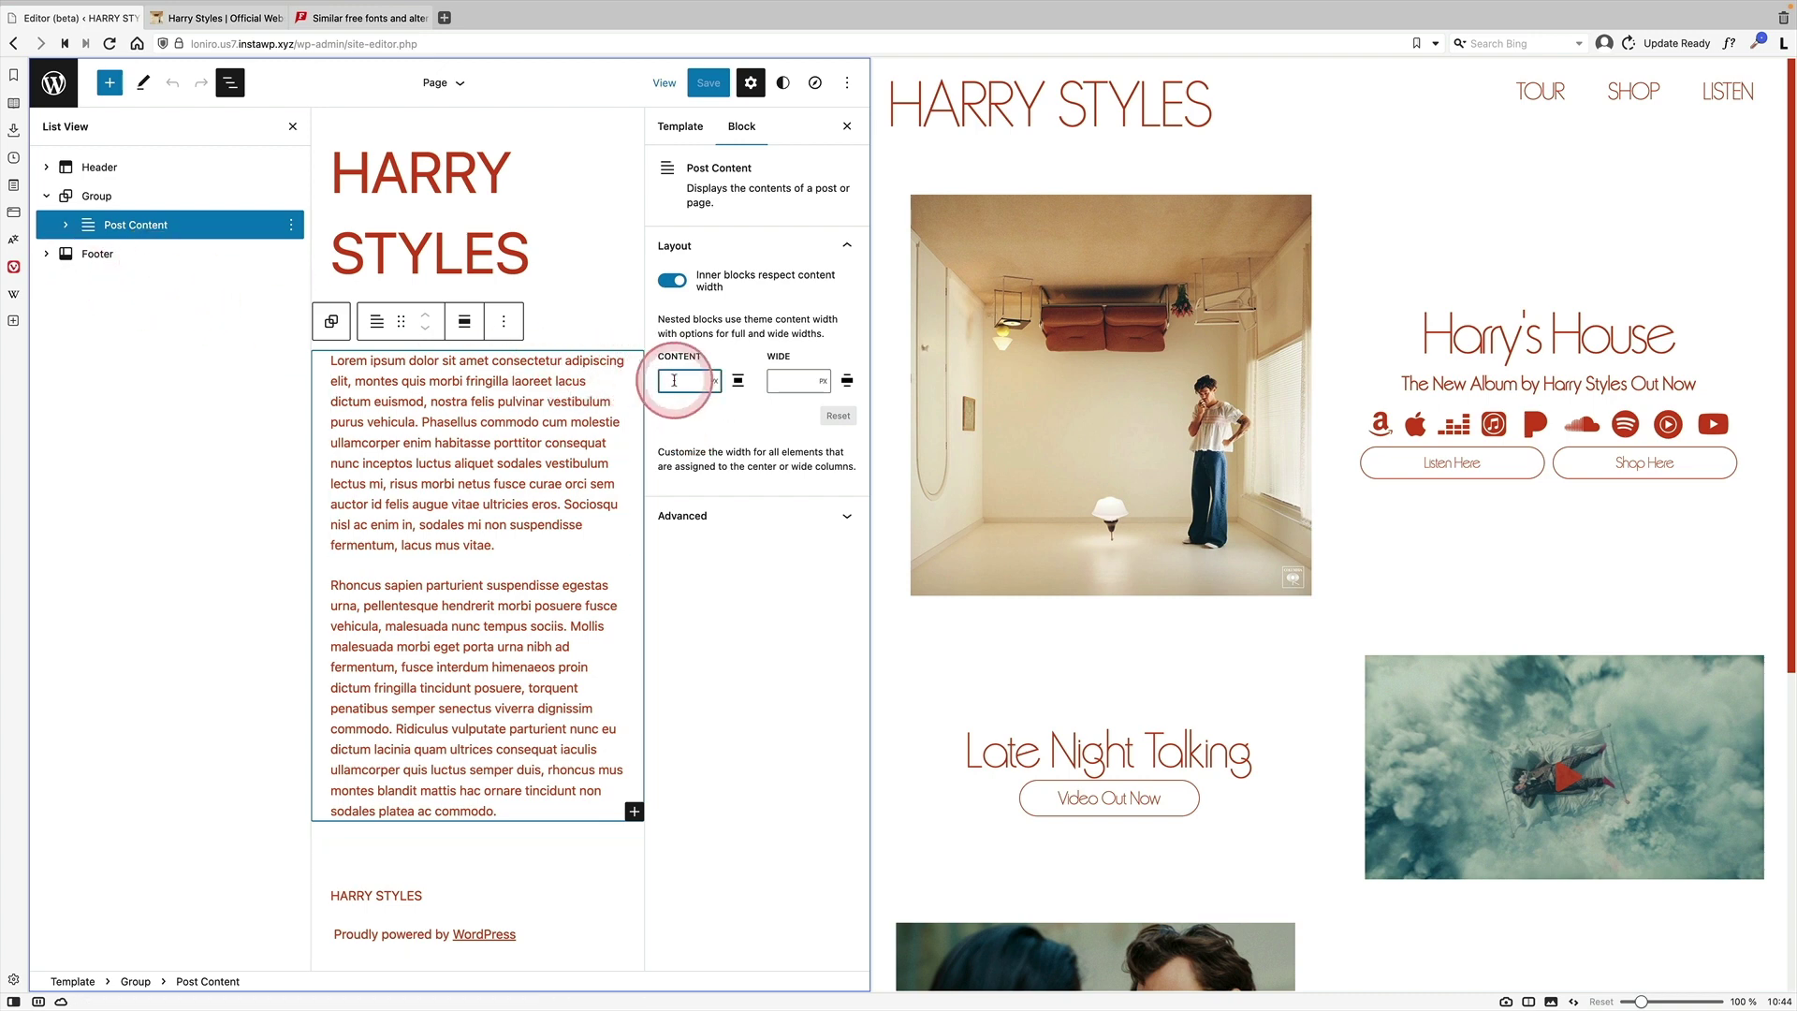
{"action": "type", "text": "900"}
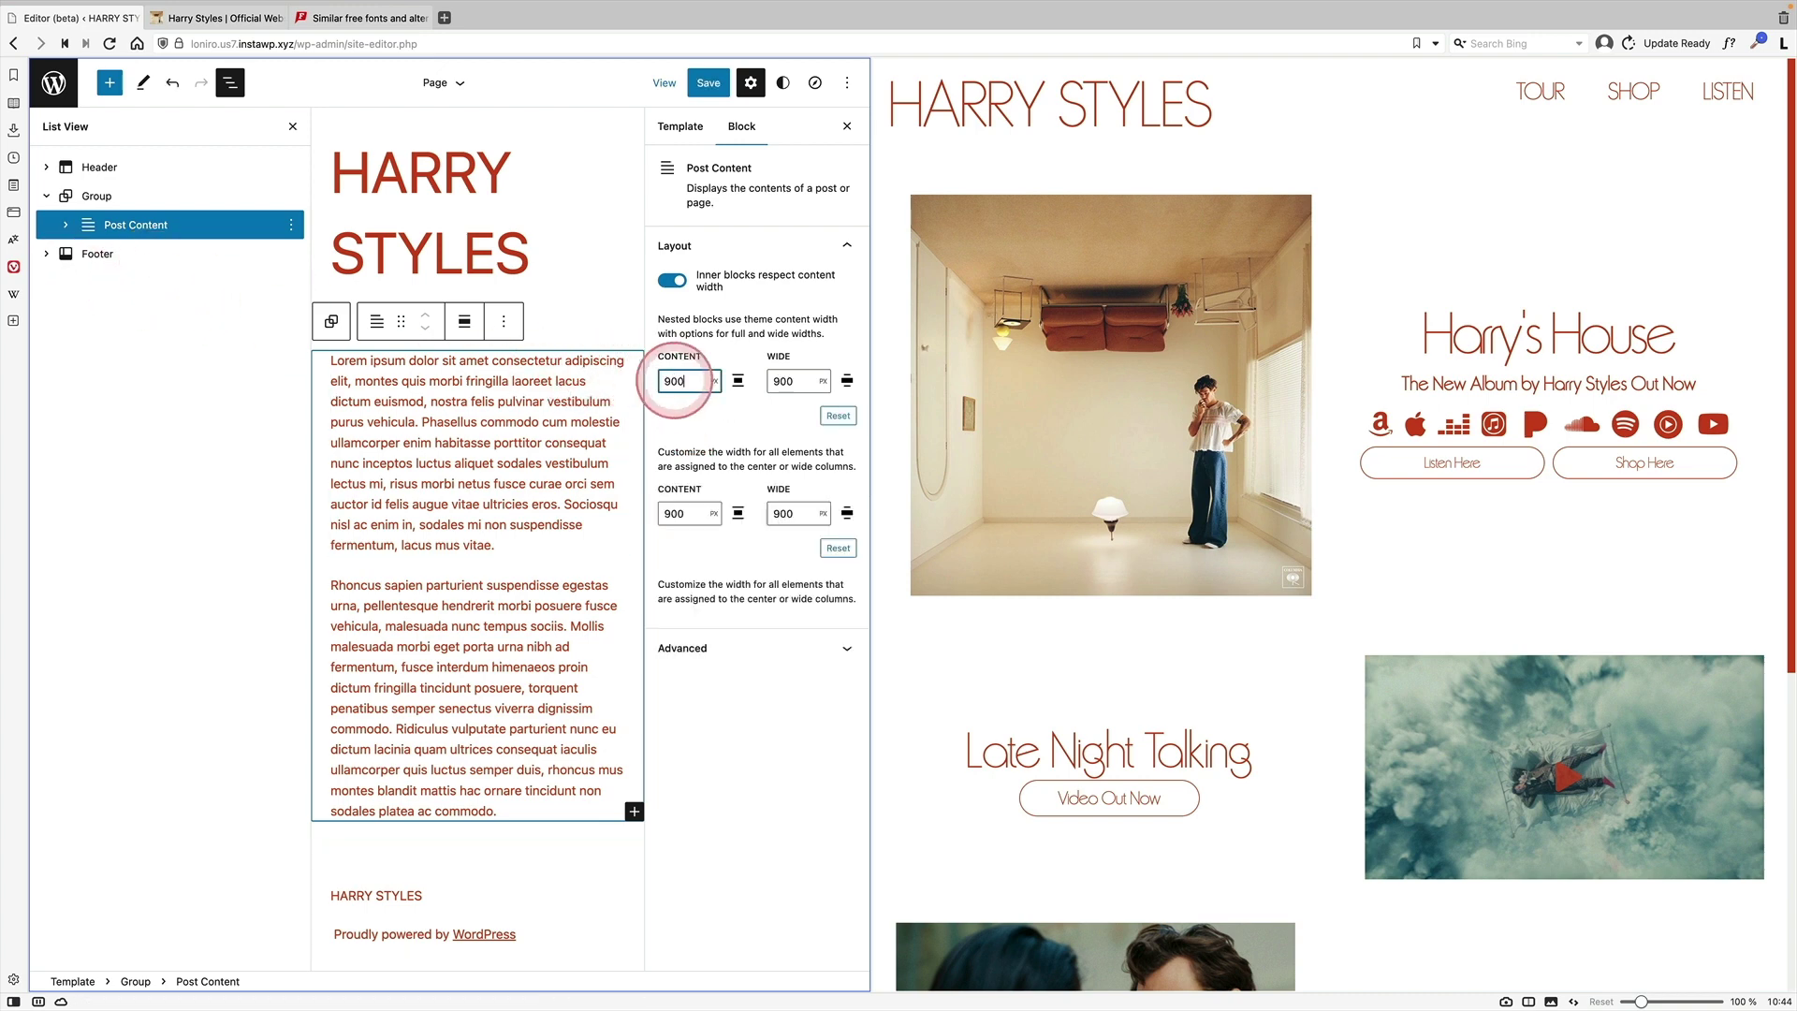
{"action": "left_click", "coordinate": [710, 83]}
{"action": "left_click", "coordinate": [714, 82]}
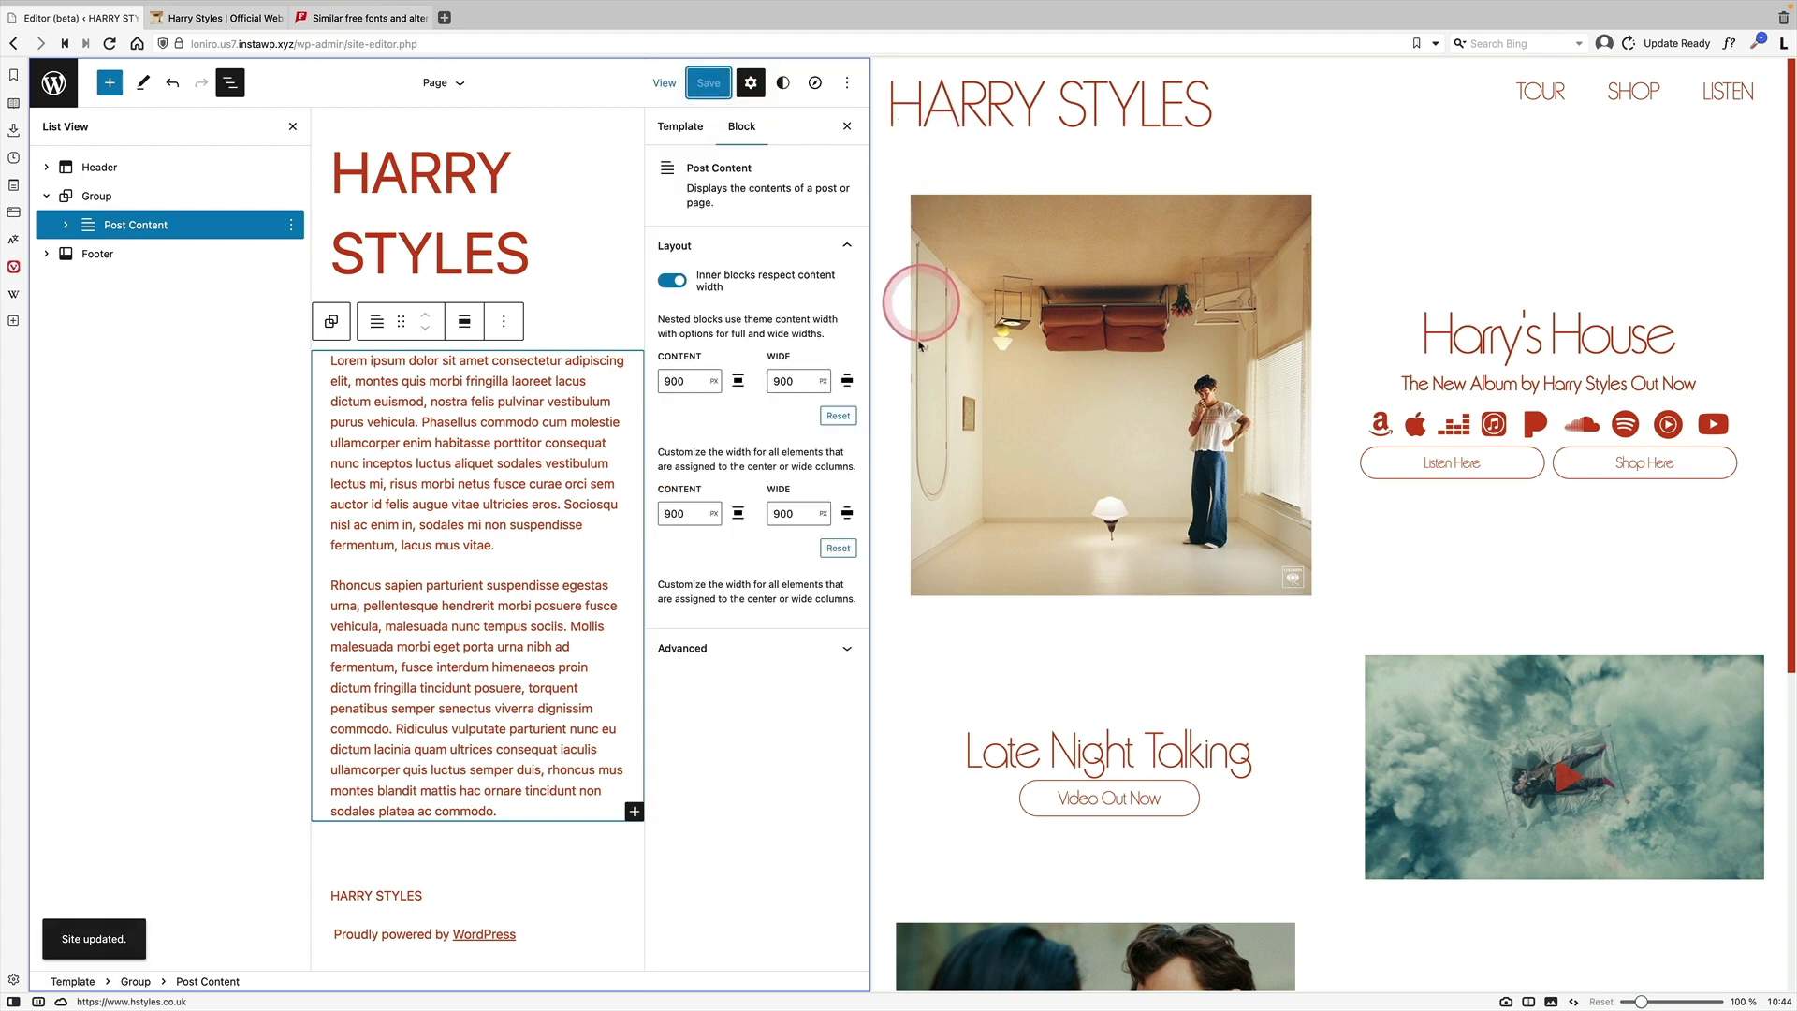
{"action": "left_click", "coordinate": [737, 43]}
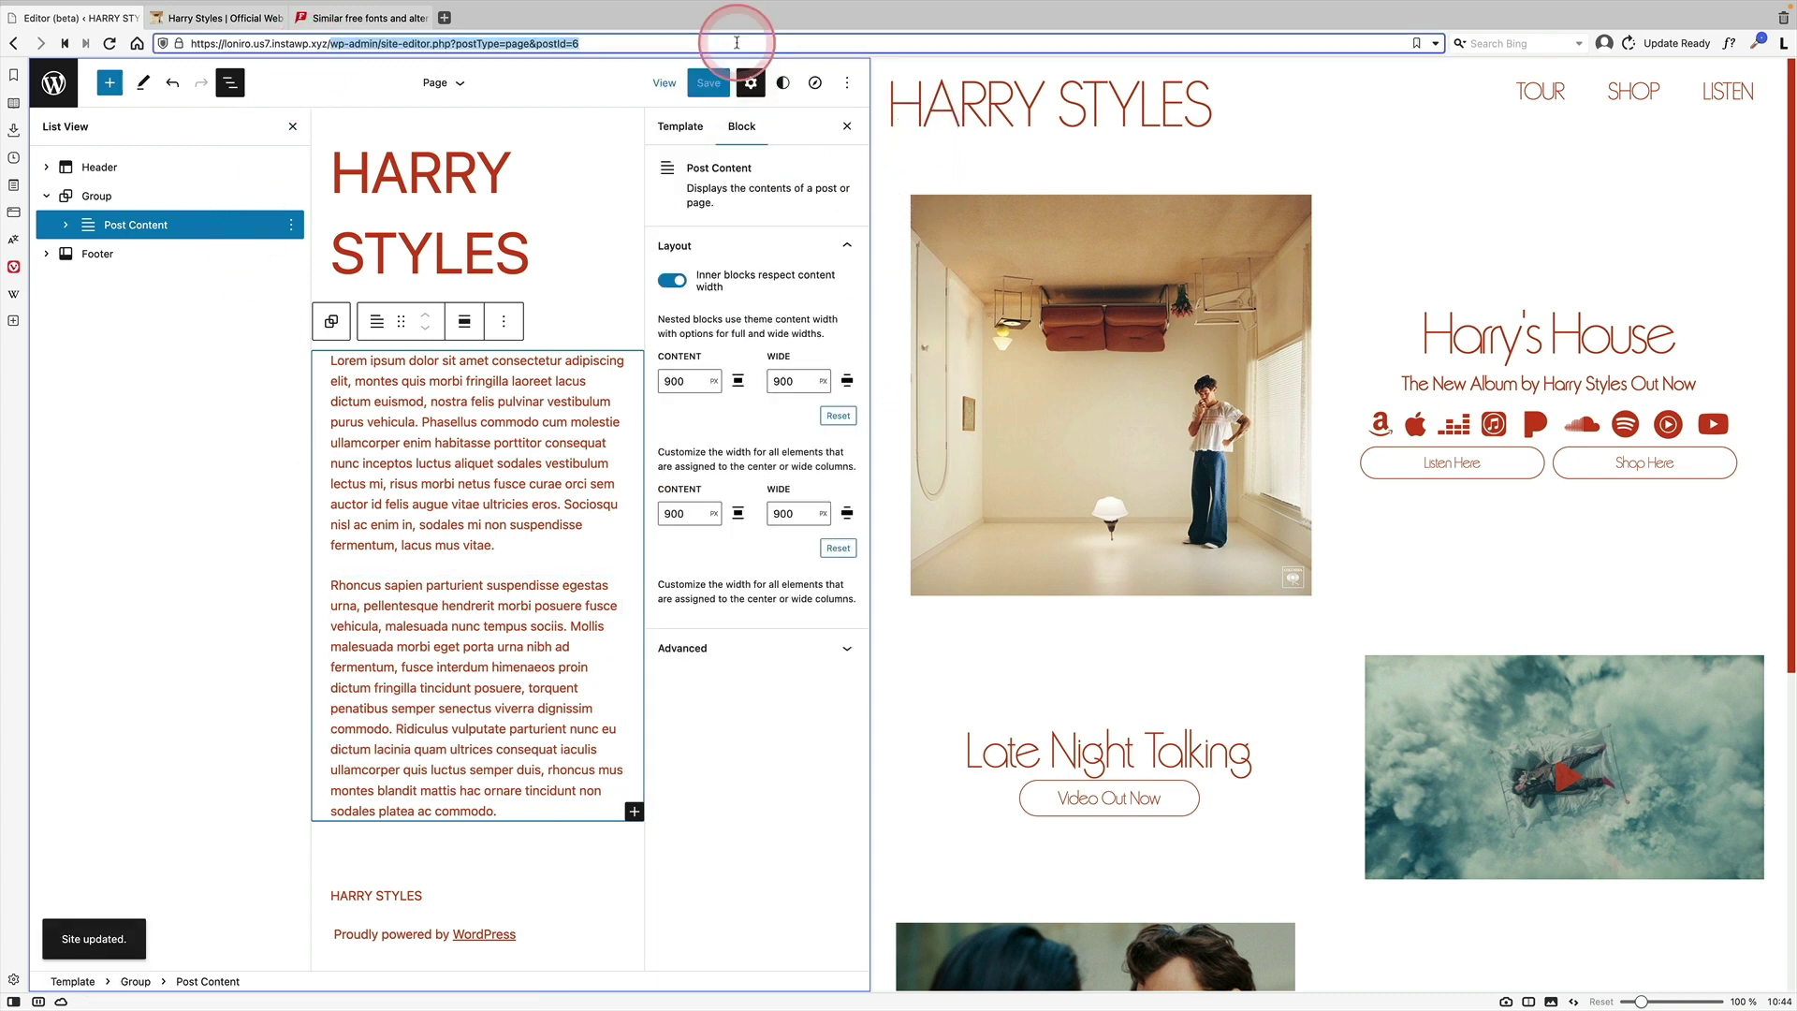
{"action": "type", "text": "https://loniro.us7.instawp.xyz/"}
{"action": "key", "text": "Return"}
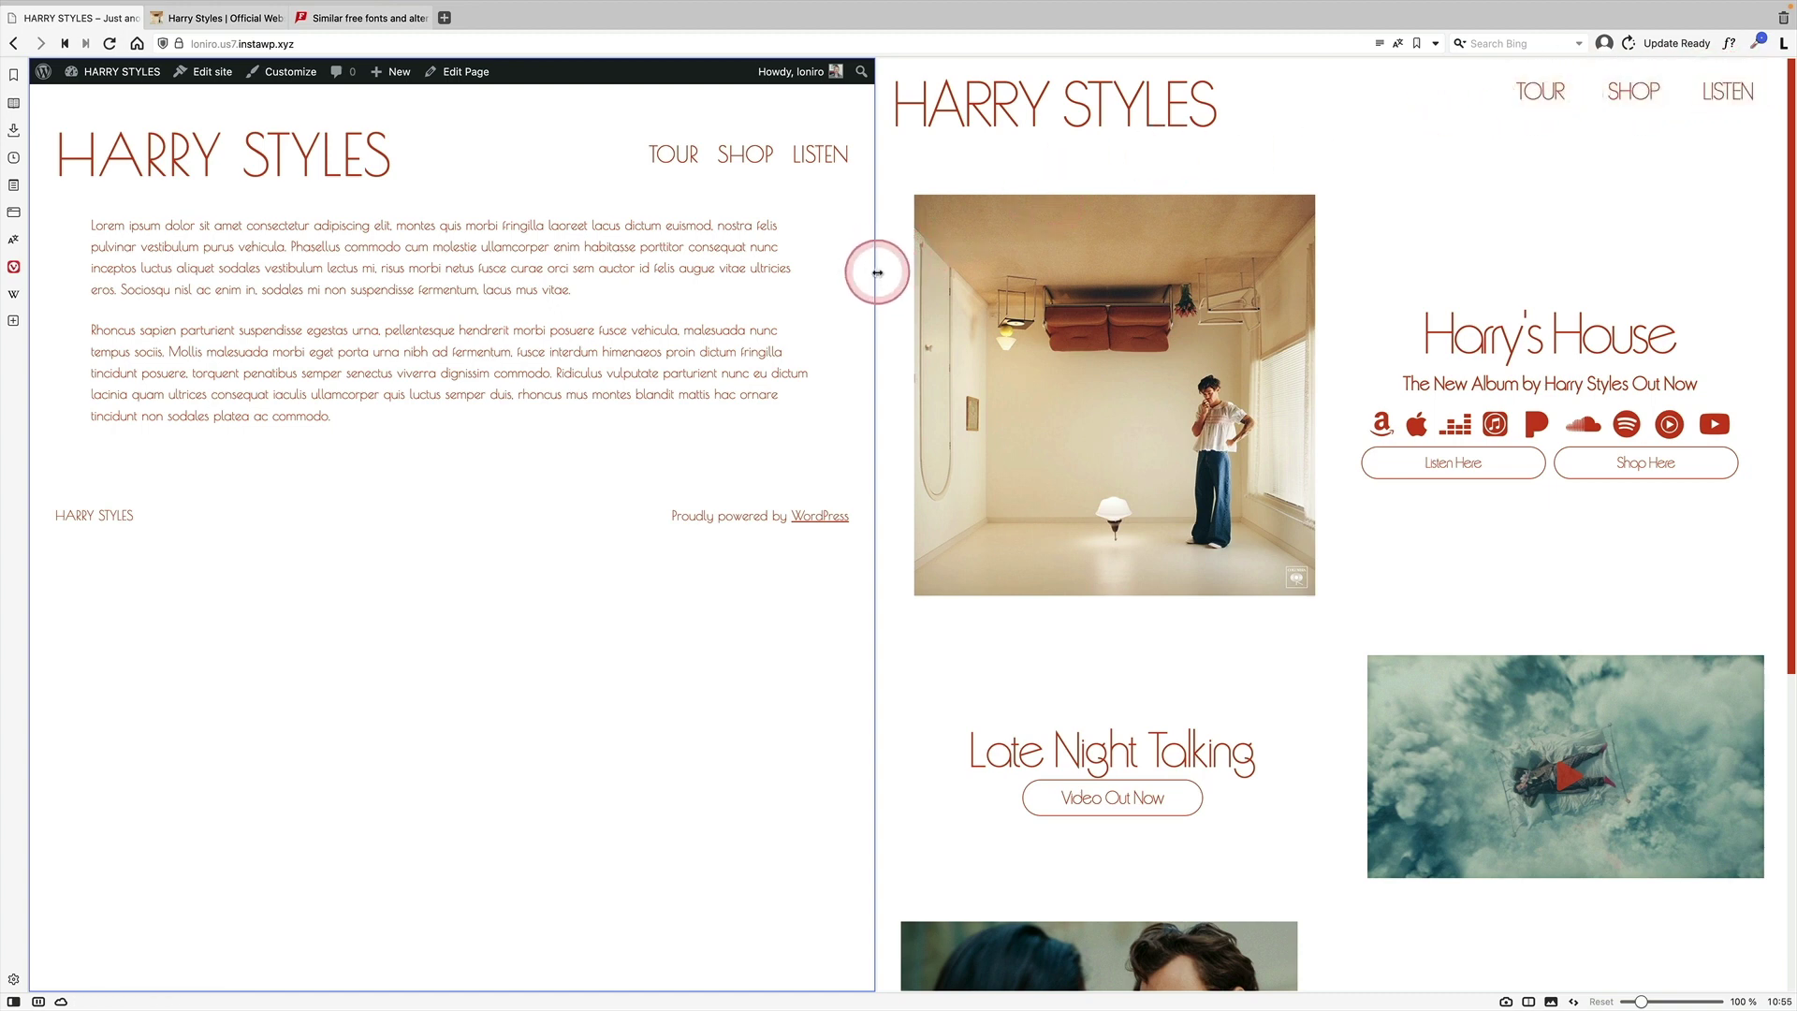
Check how the front page's header, menu and text adapt at wider and narrower page widths
{"action": "left_click_drag", "start_coordinate": [877, 272], "coordinate": [1240, 271]}
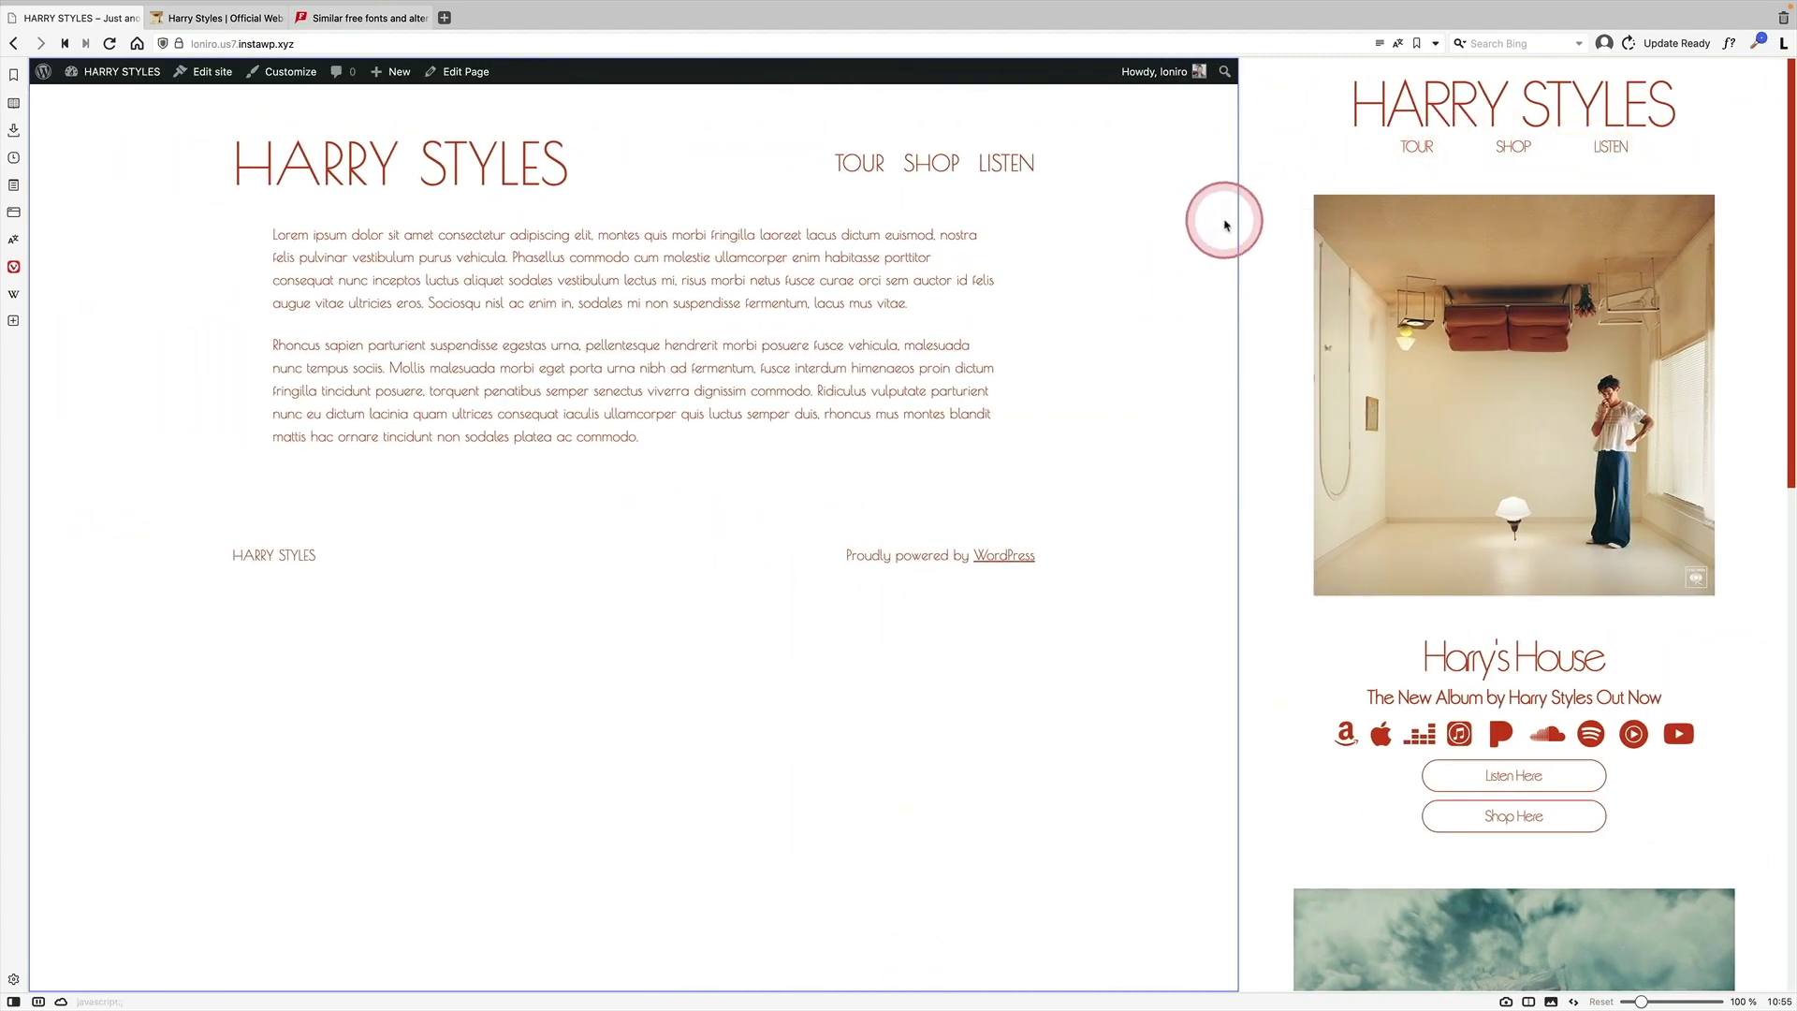
{"action": "left_click_drag", "start_coordinate": [1240, 211], "coordinate": [451, 256]}
{"action": "left_click", "coordinate": [418, 152]}
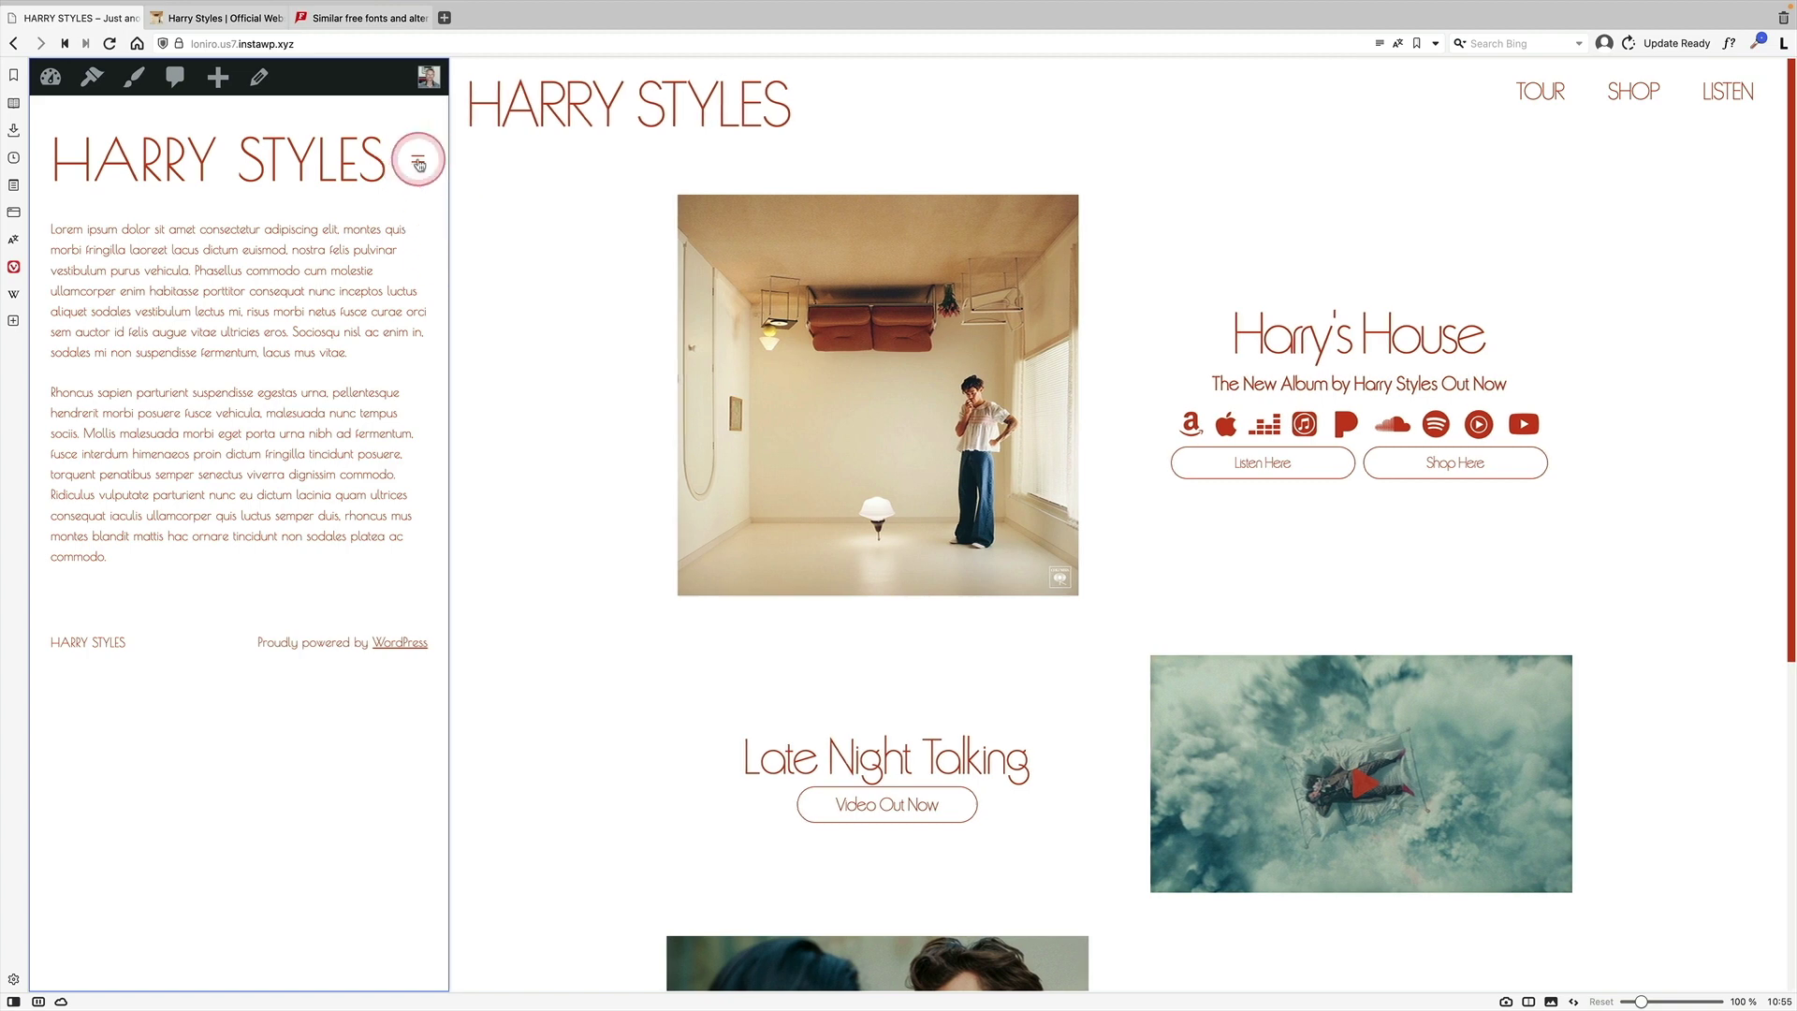
{"action": "left_click", "coordinate": [416, 150]}
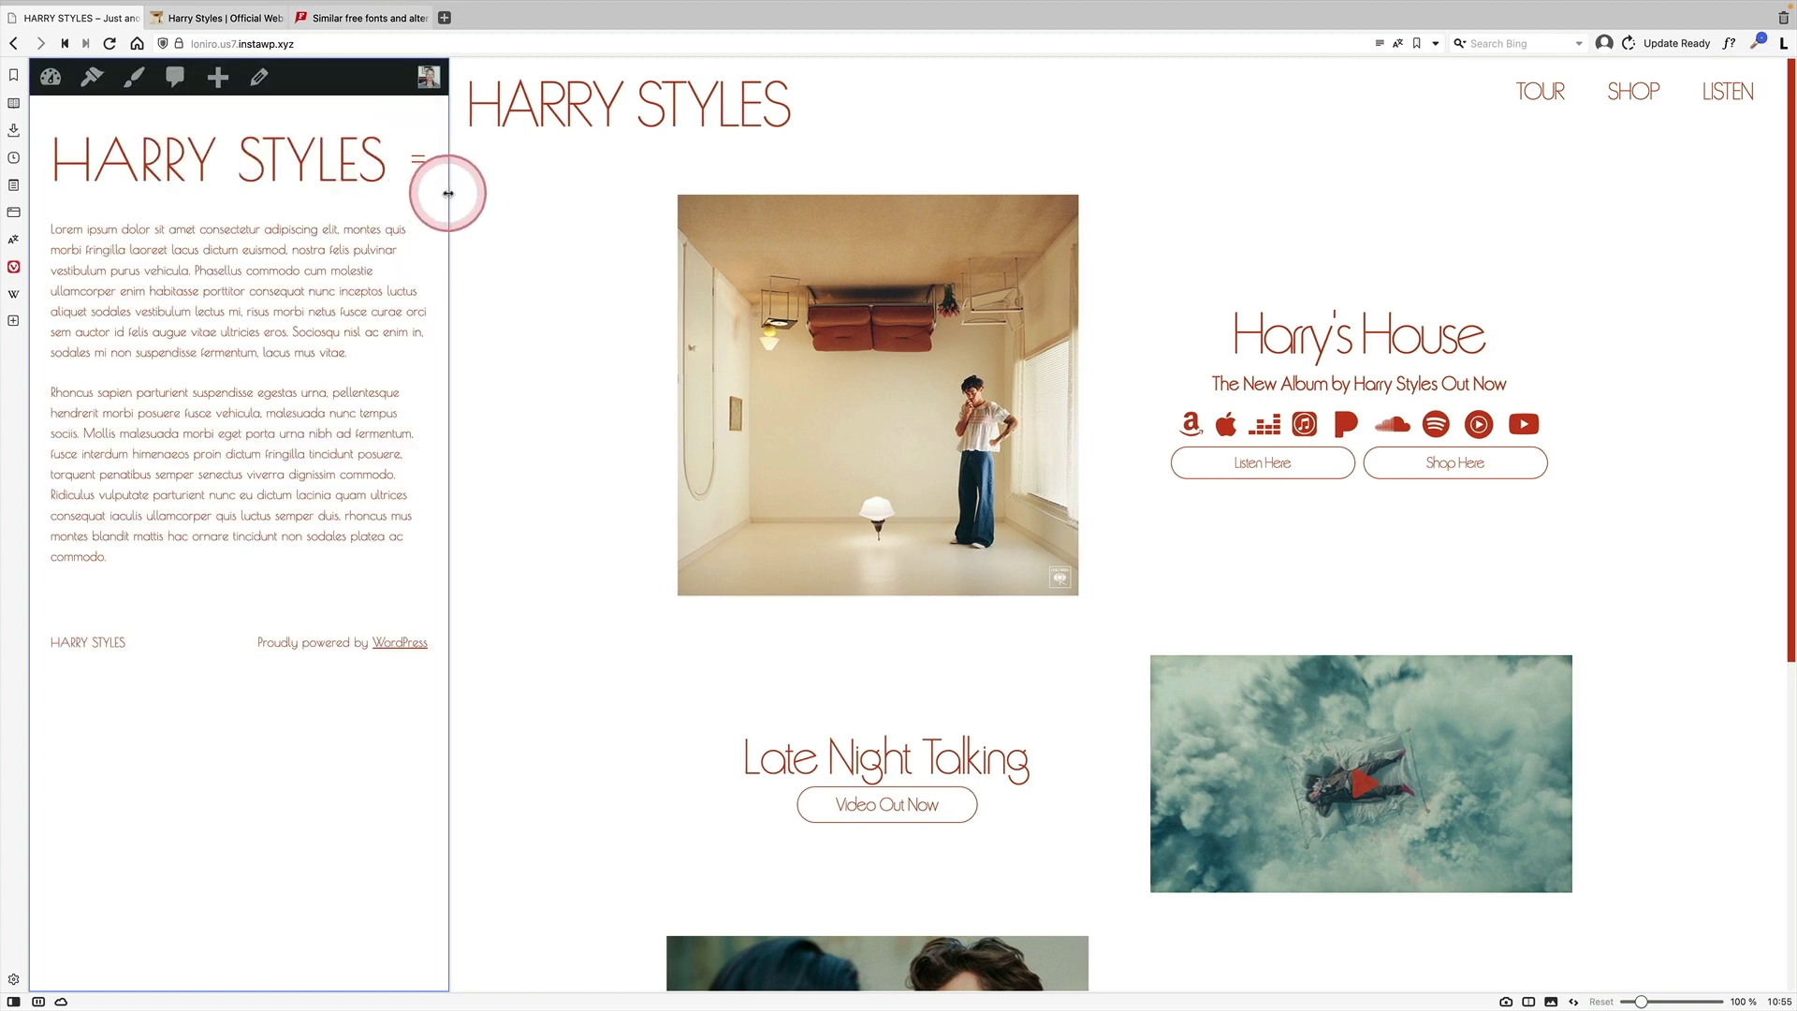
{"action": "left_click_drag", "start_coordinate": [448, 193], "coordinate": [878, 216]}
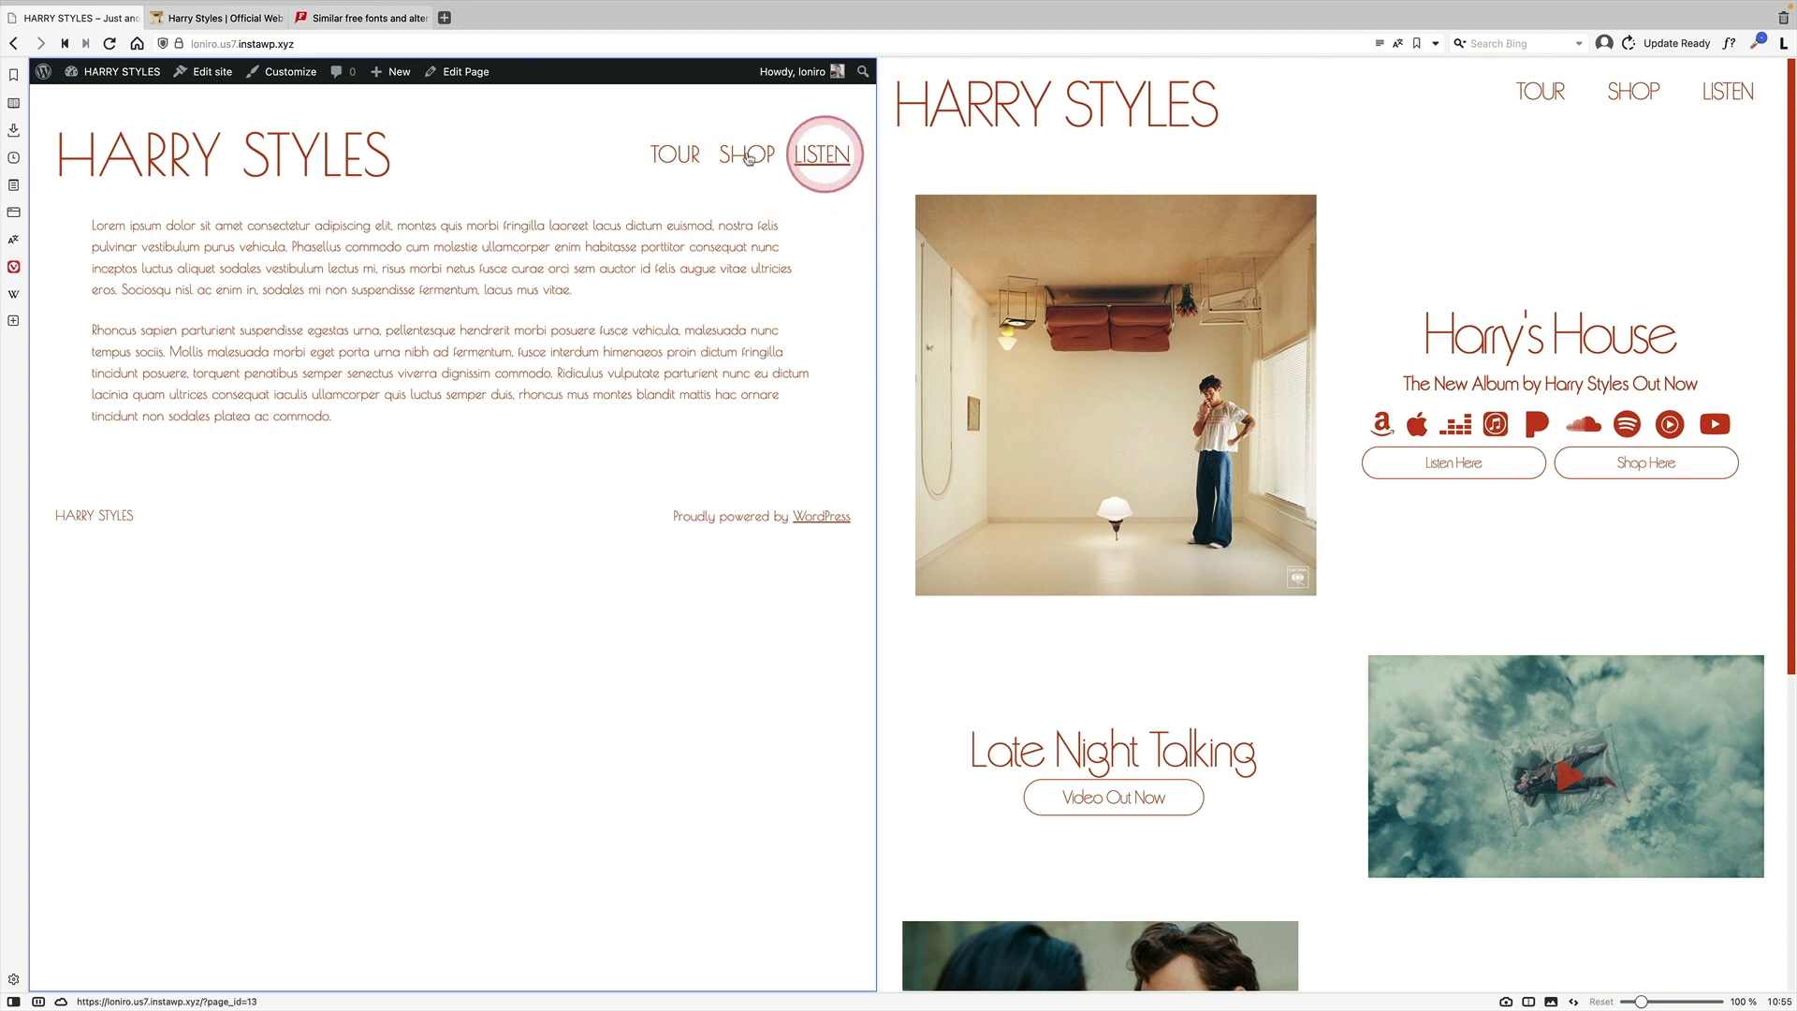
Return to the dashboard and open the Twenty Twenty-Three theme's theme.json in the Theme File Editor
{"action": "left_click", "coordinate": [214, 72]}
{"action": "left_click", "coordinate": [346, 318]}
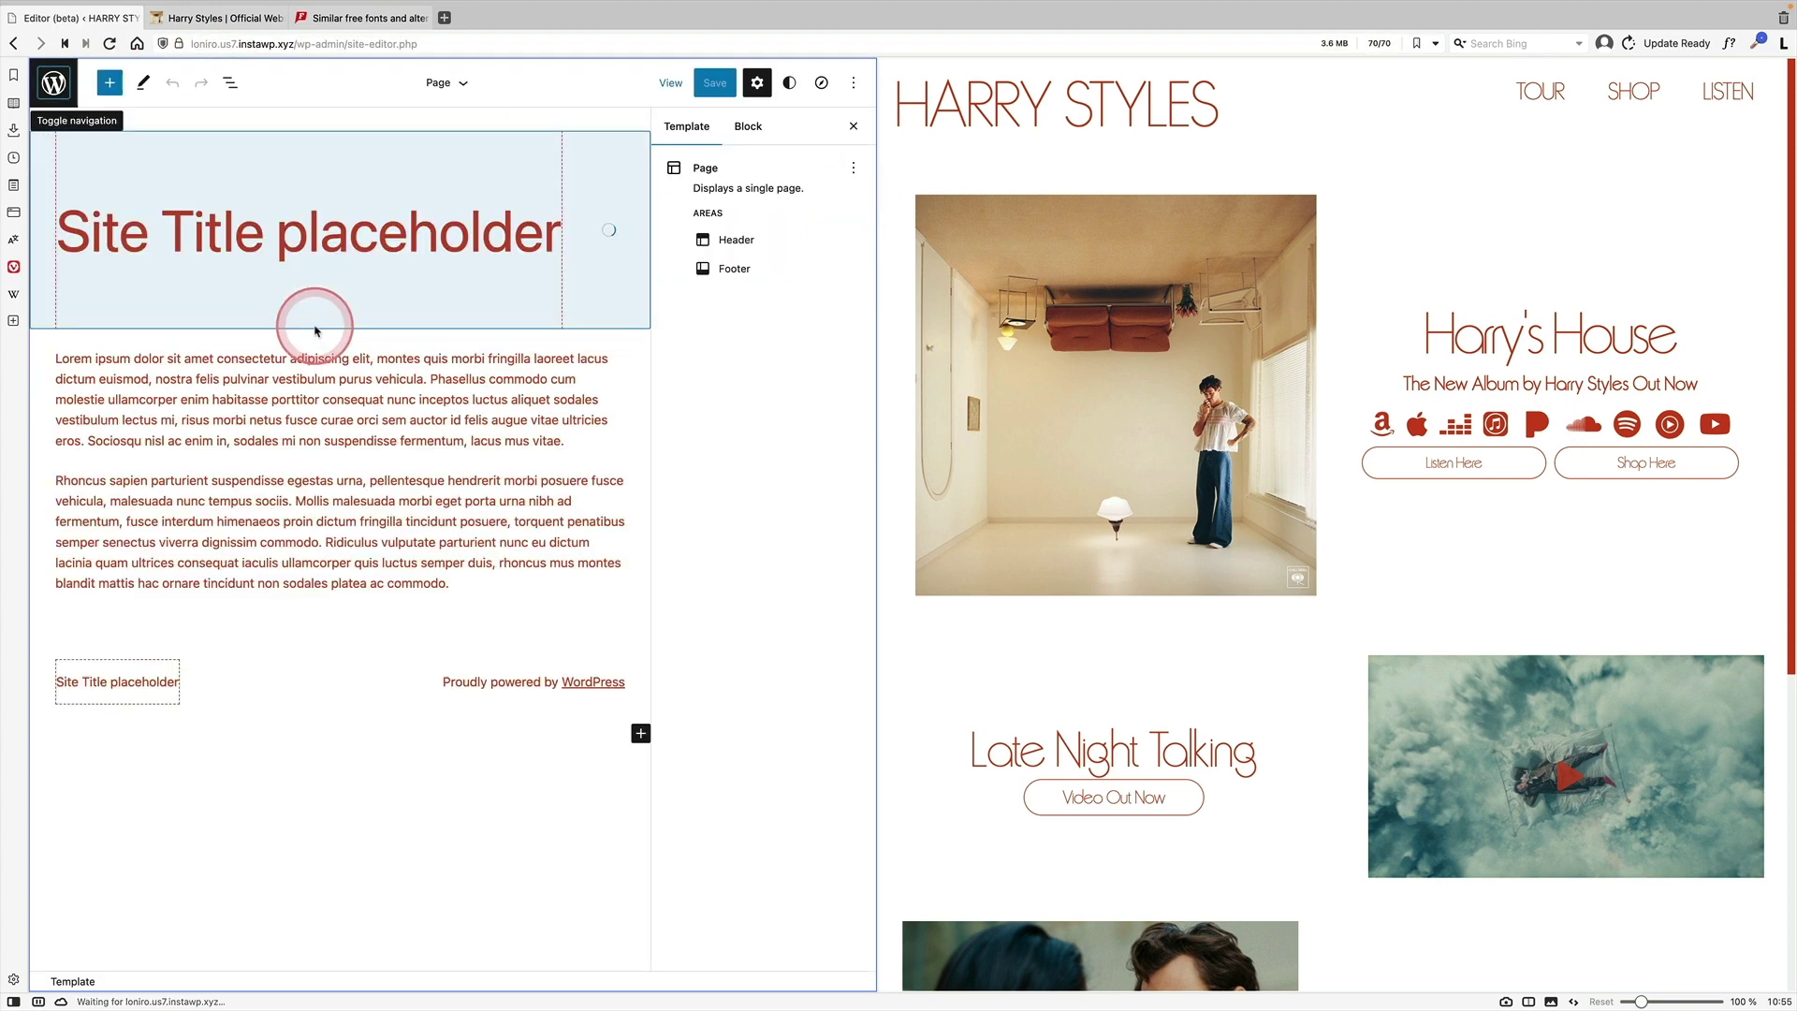
{"action": "left_click", "coordinate": [55, 91]}
{"action": "left_click", "coordinate": [84, 141]}
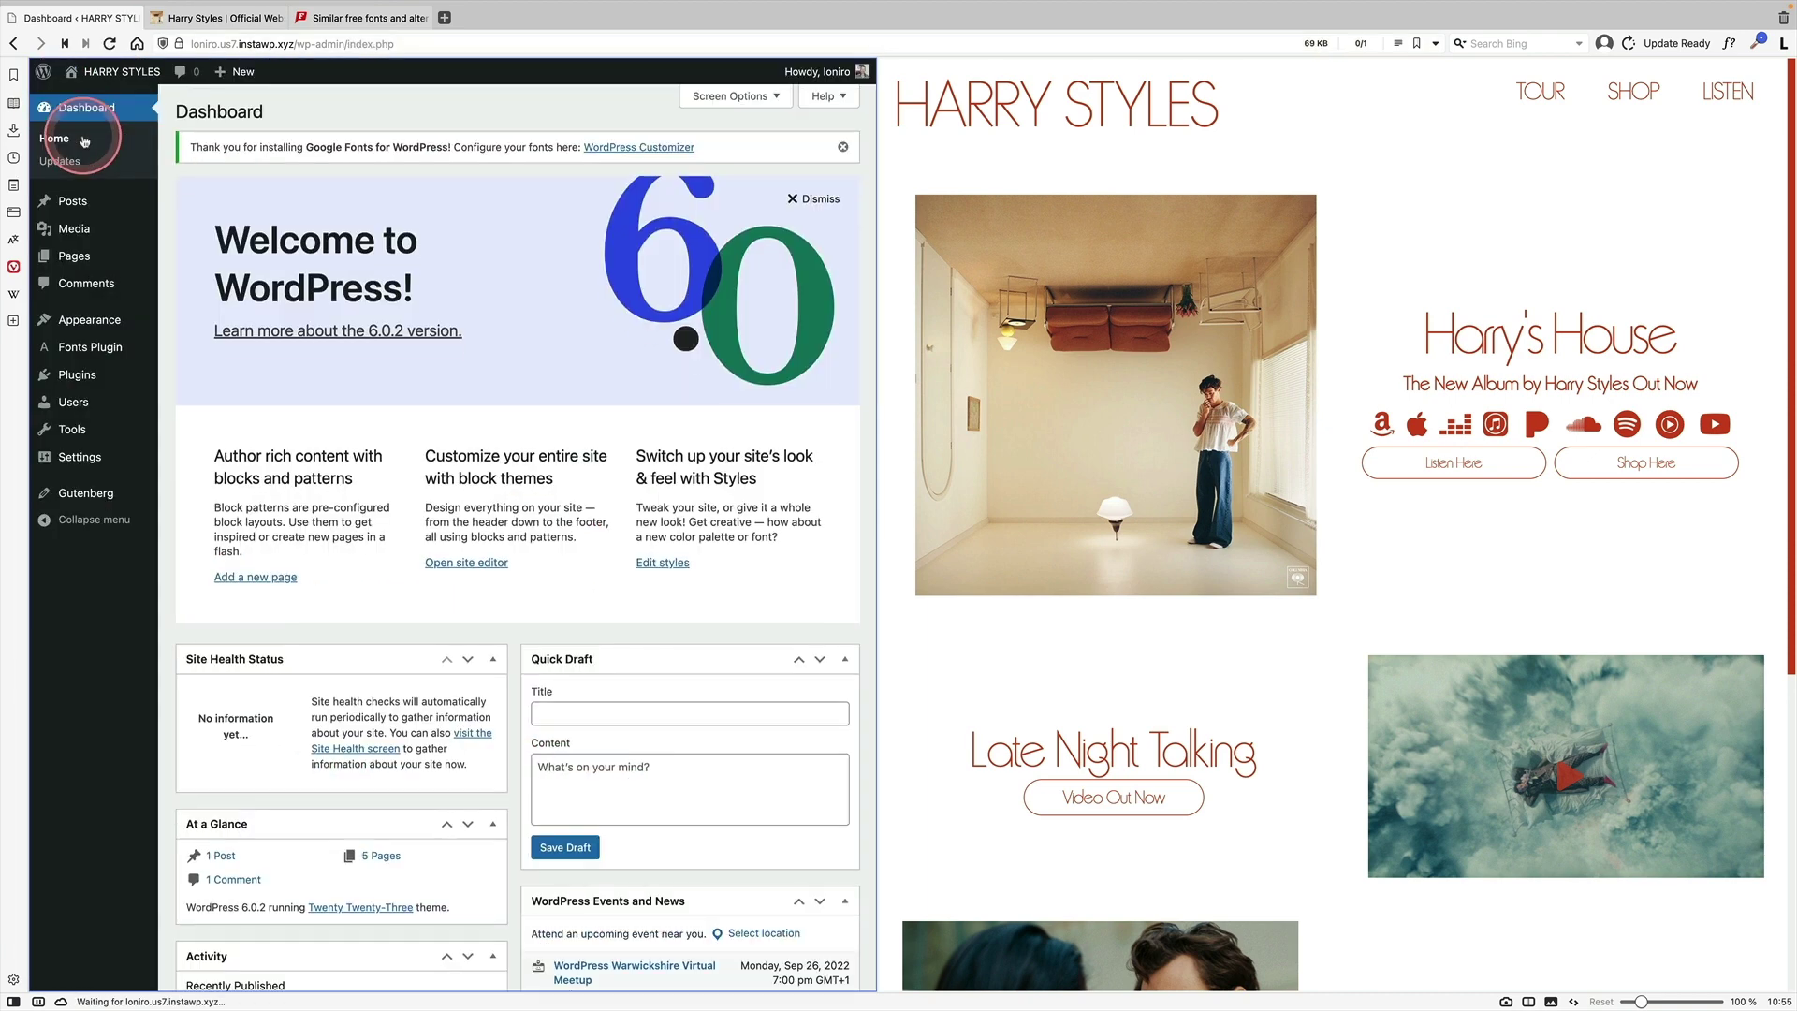
{"action": "mouse_move", "coordinate": [127, 433]}
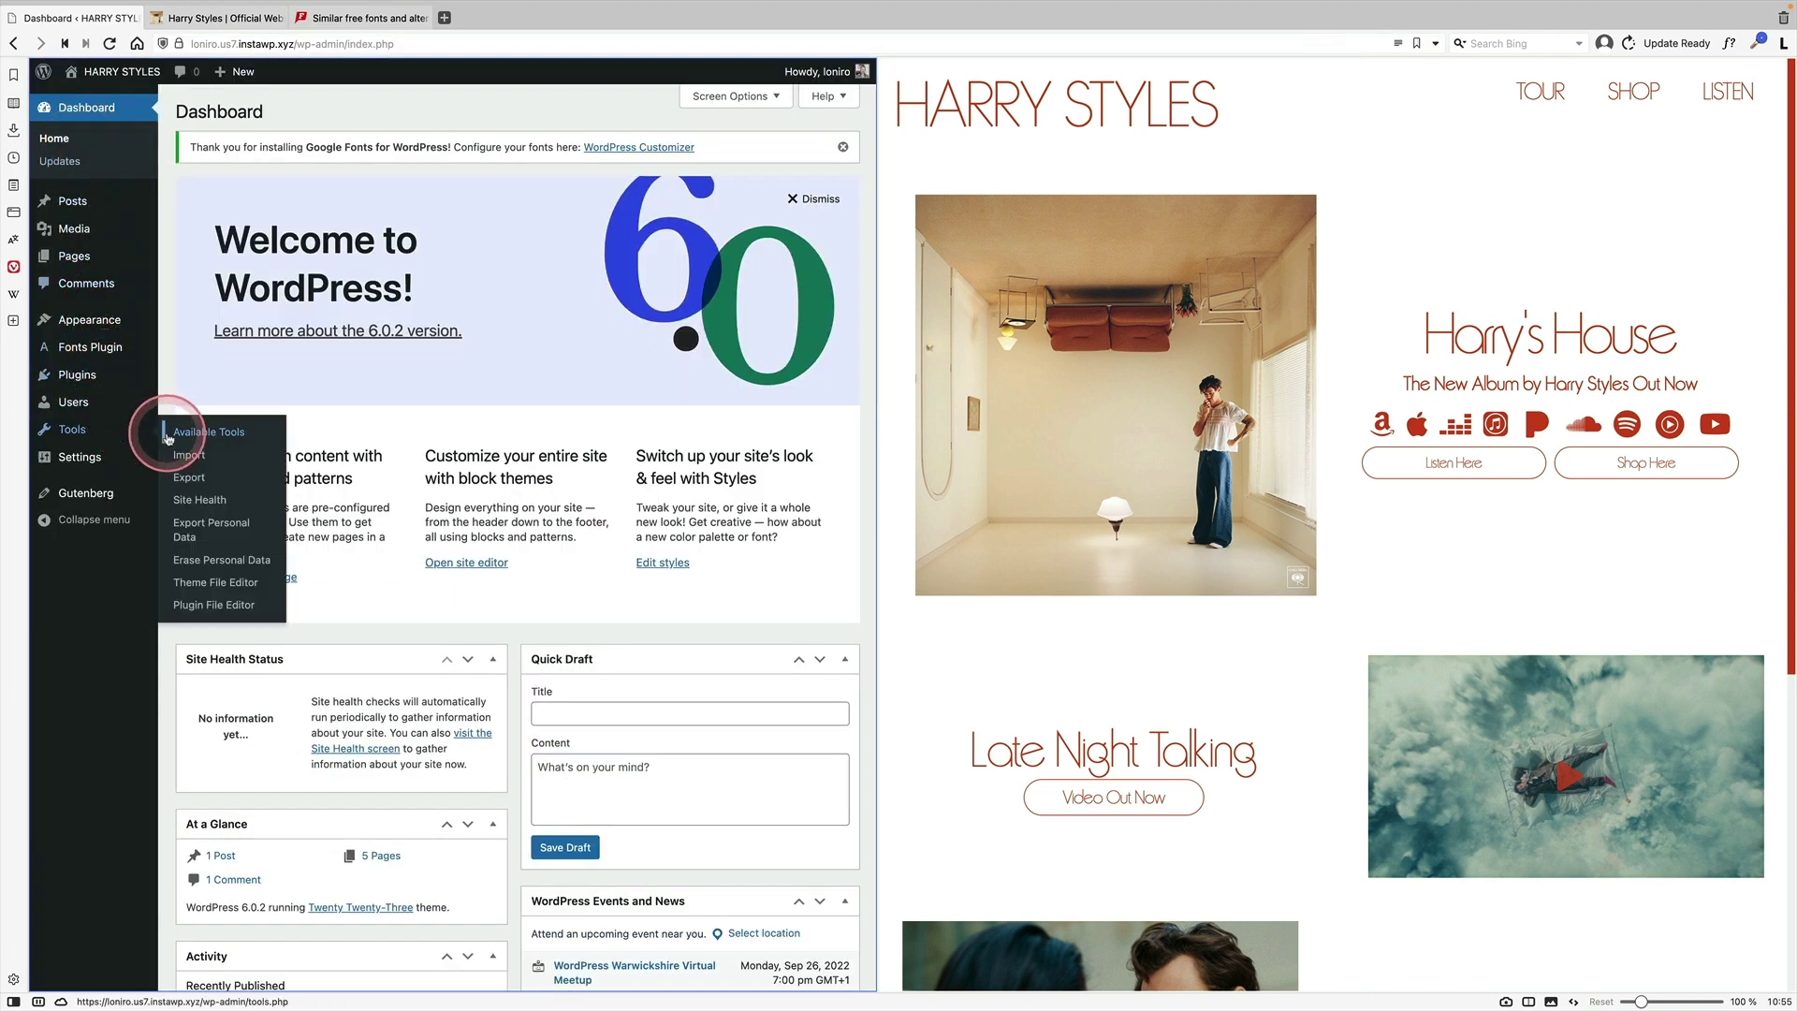
{"action": "left_click", "coordinate": [220, 582]}
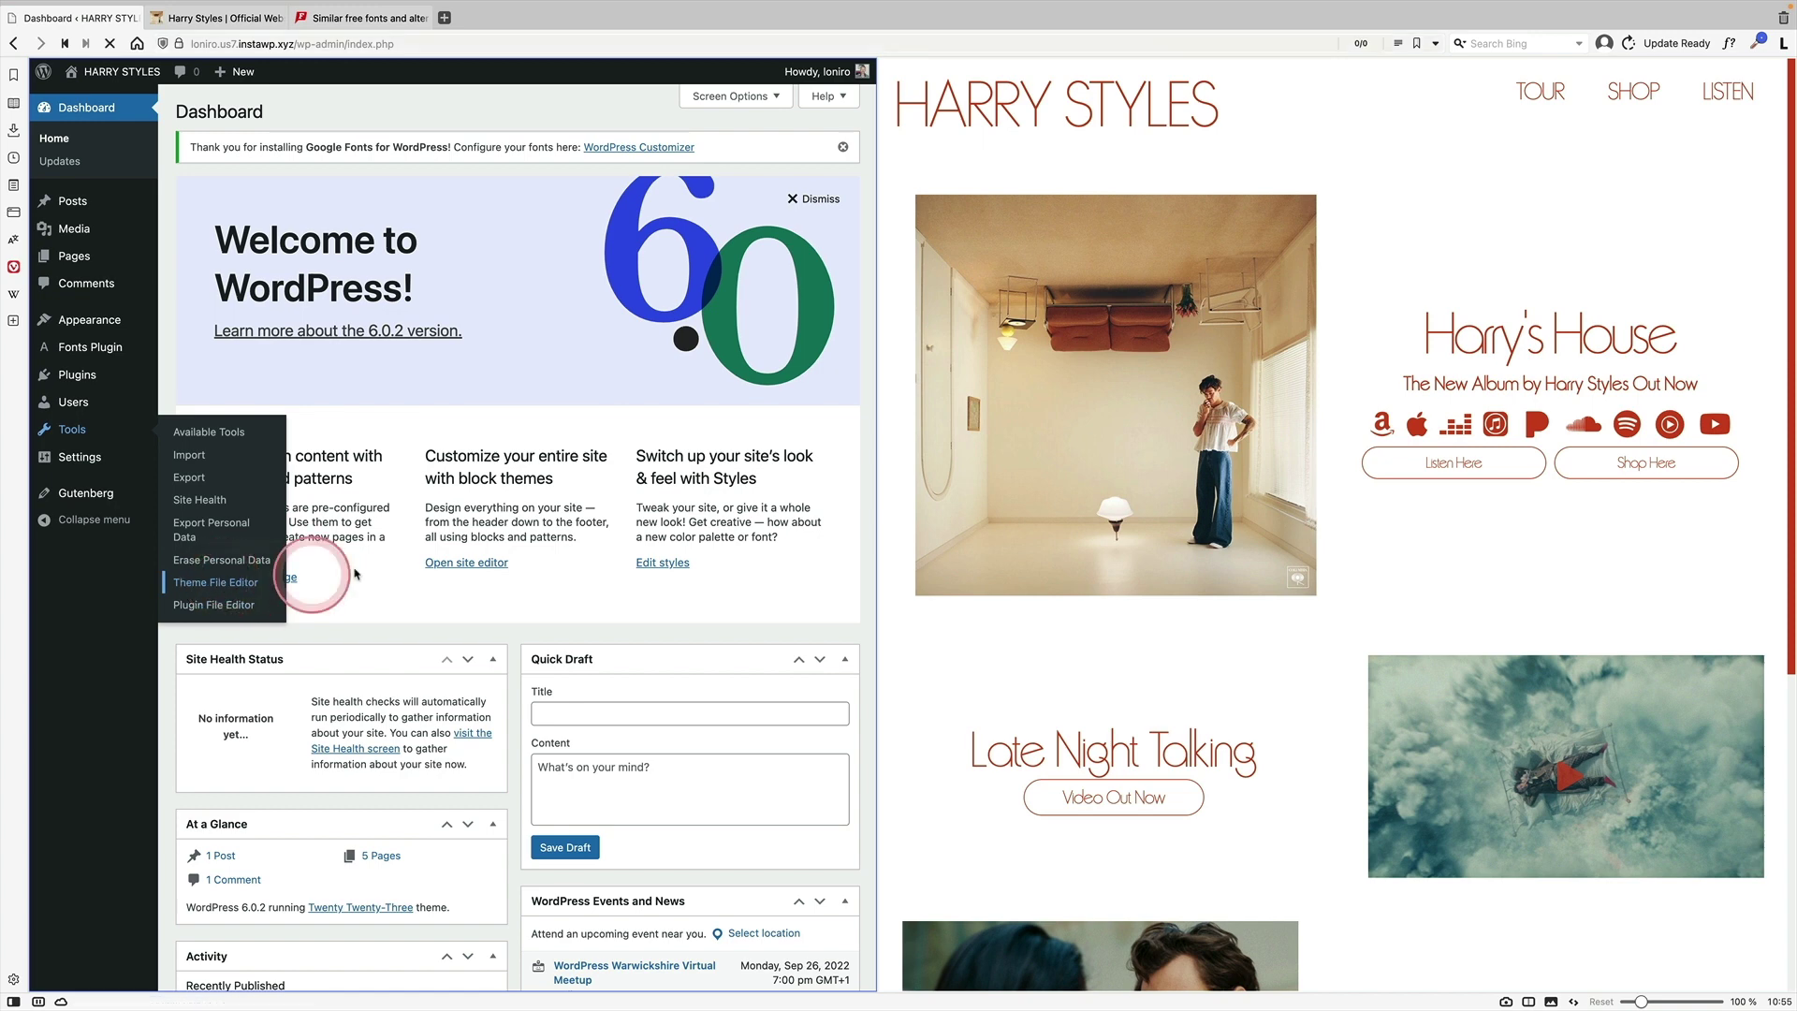
{"action": "left_click", "coordinate": [571, 508]}
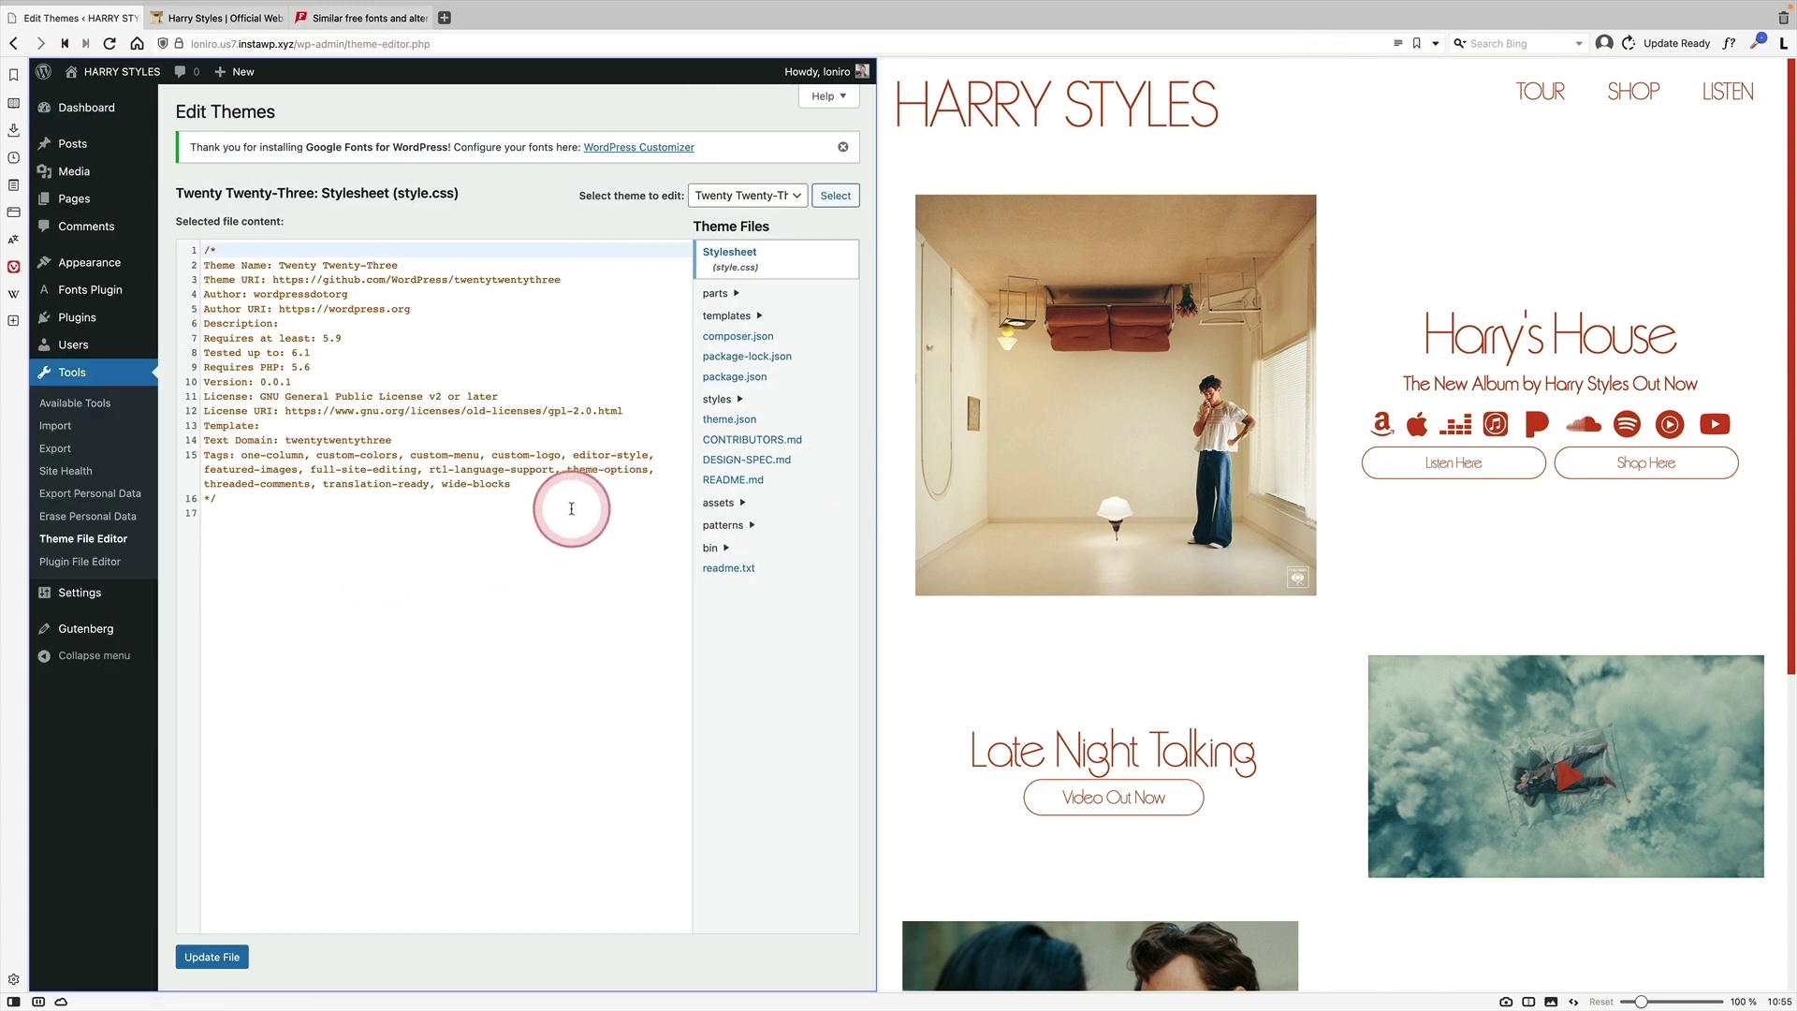
{"action": "left_click", "coordinate": [723, 423]}
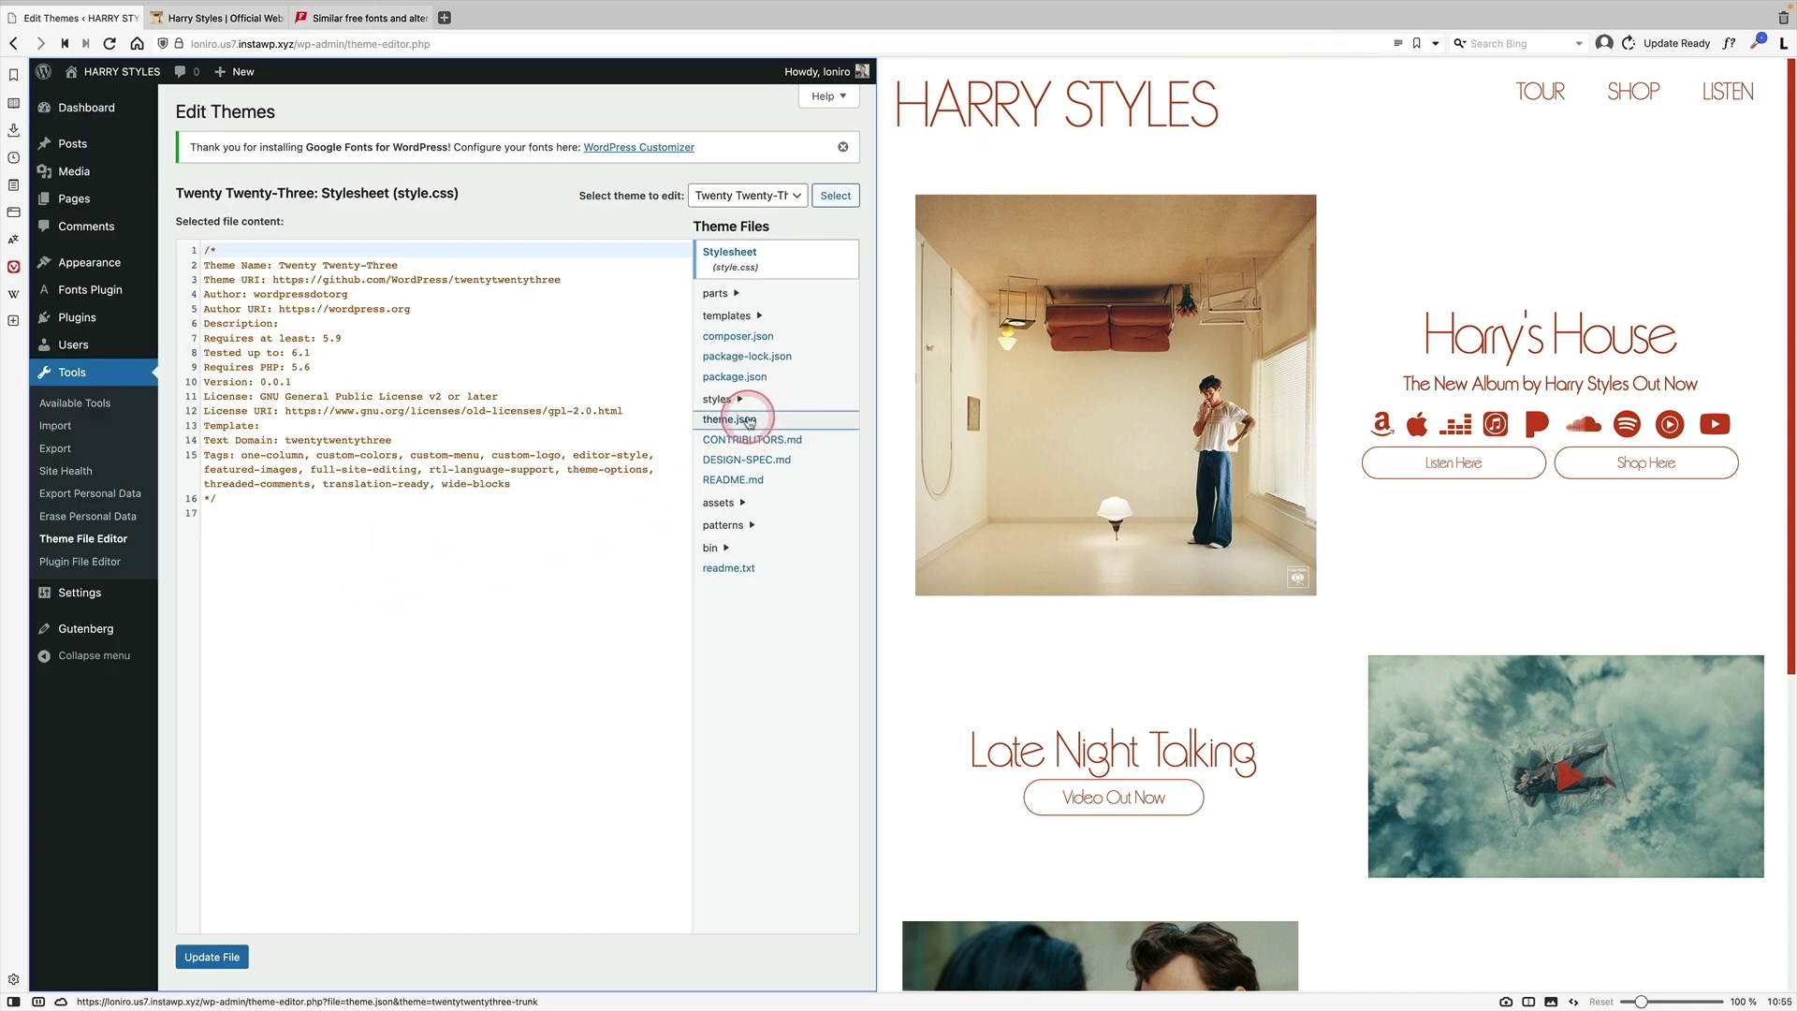
Search theme.json for "navigation" and examine the core/navigation block's link styles
{"action": "left_click", "coordinate": [687, 270]}
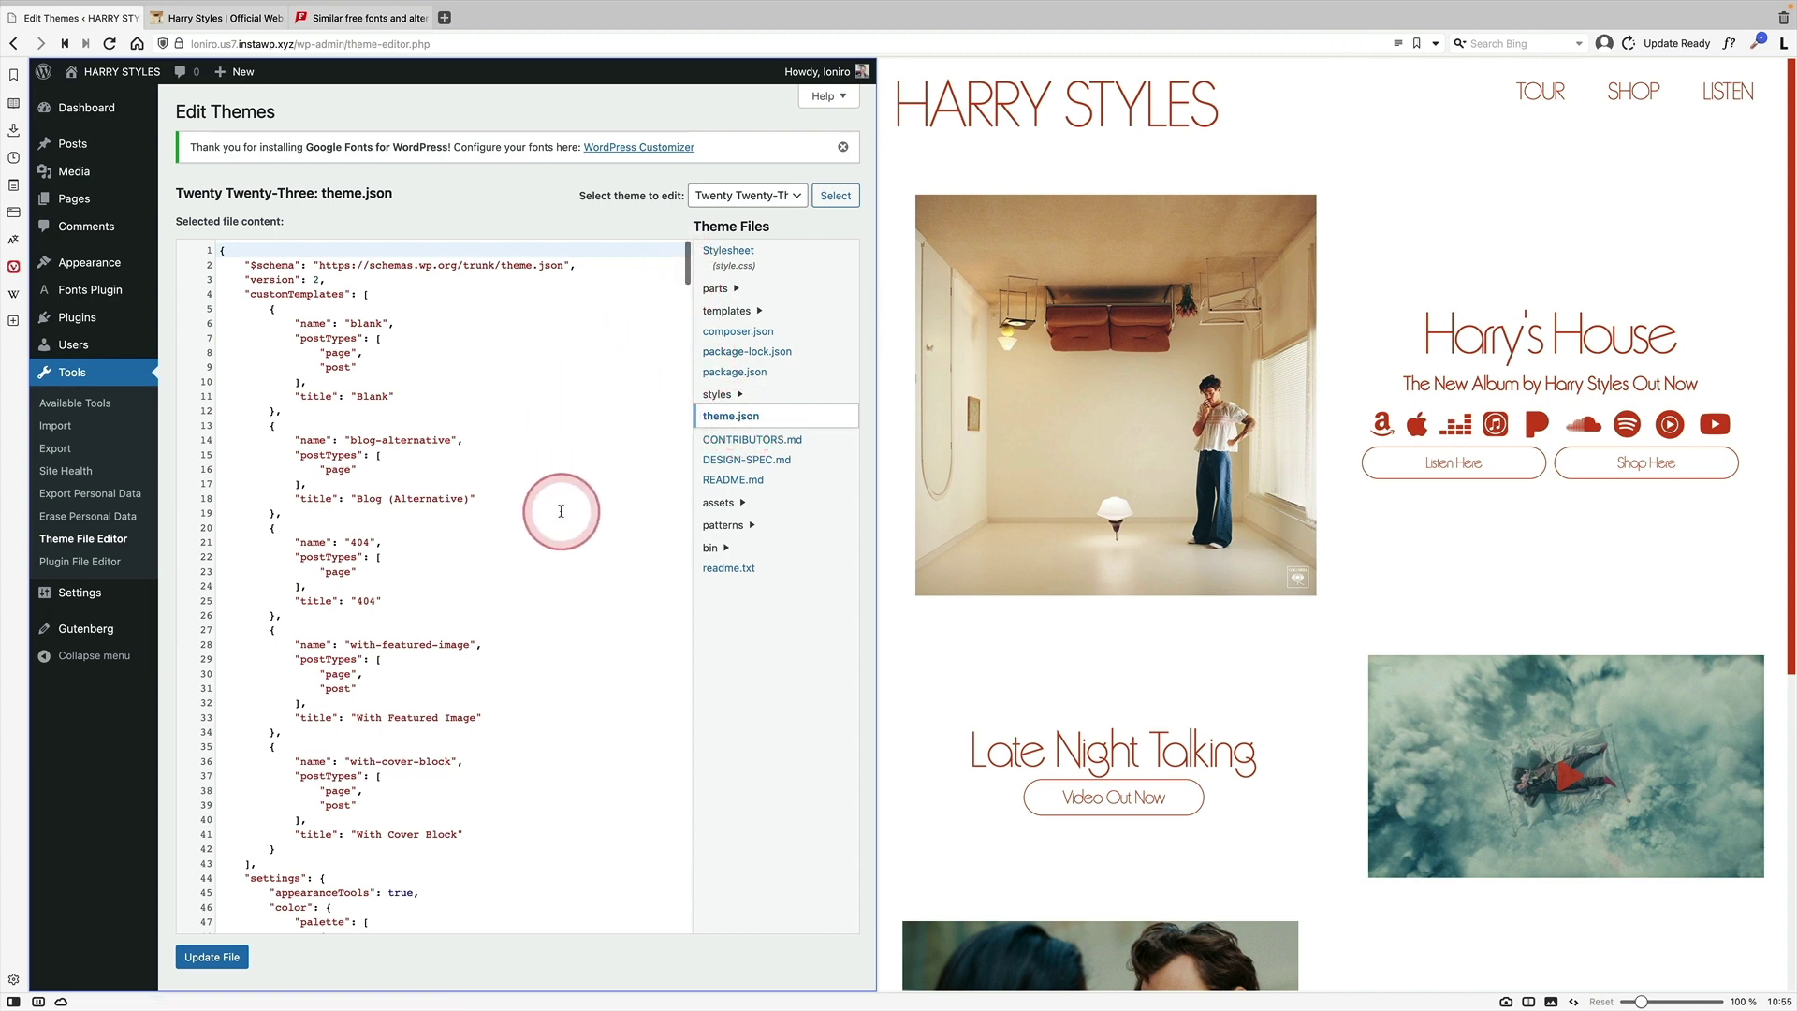
{"action": "scroll", "coordinate": [560, 511], "scroll_direction": "down", "scroll_amount": 10}
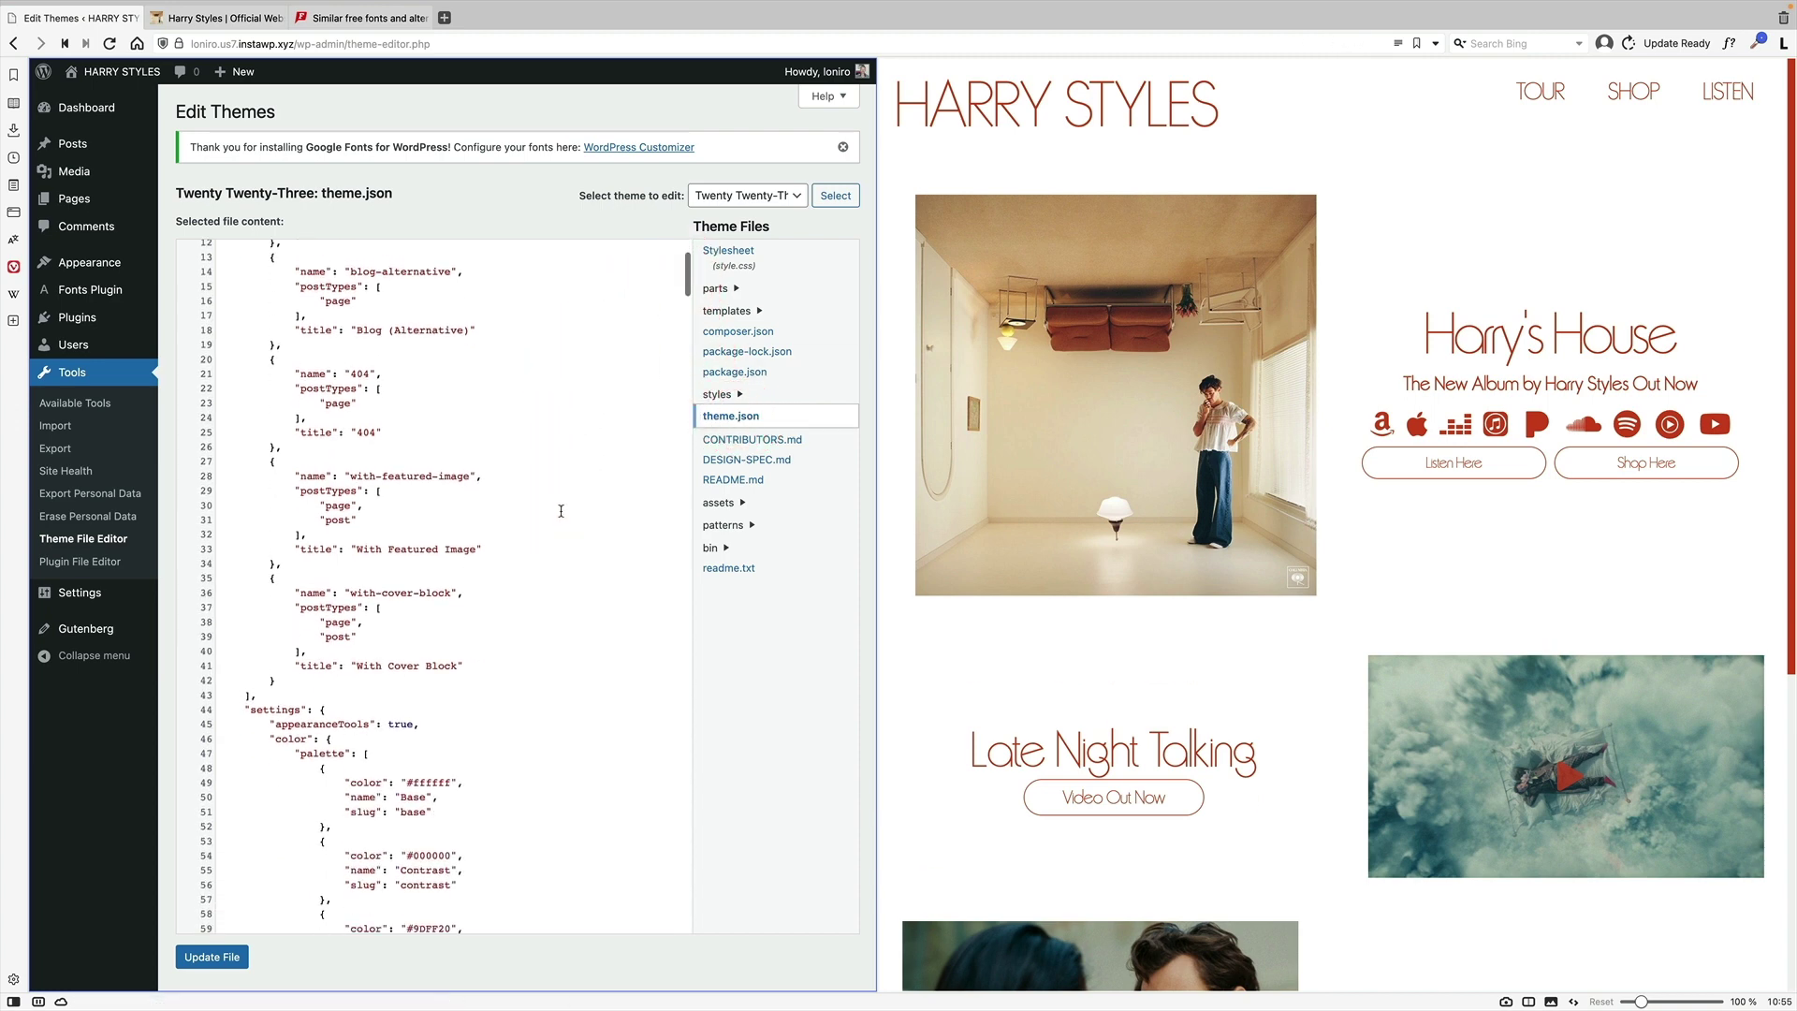
{"action": "scroll", "coordinate": [561, 511], "scroll_direction": "up", "scroll_amount": 10}
{"action": "left_click", "coordinate": [499, 308]}
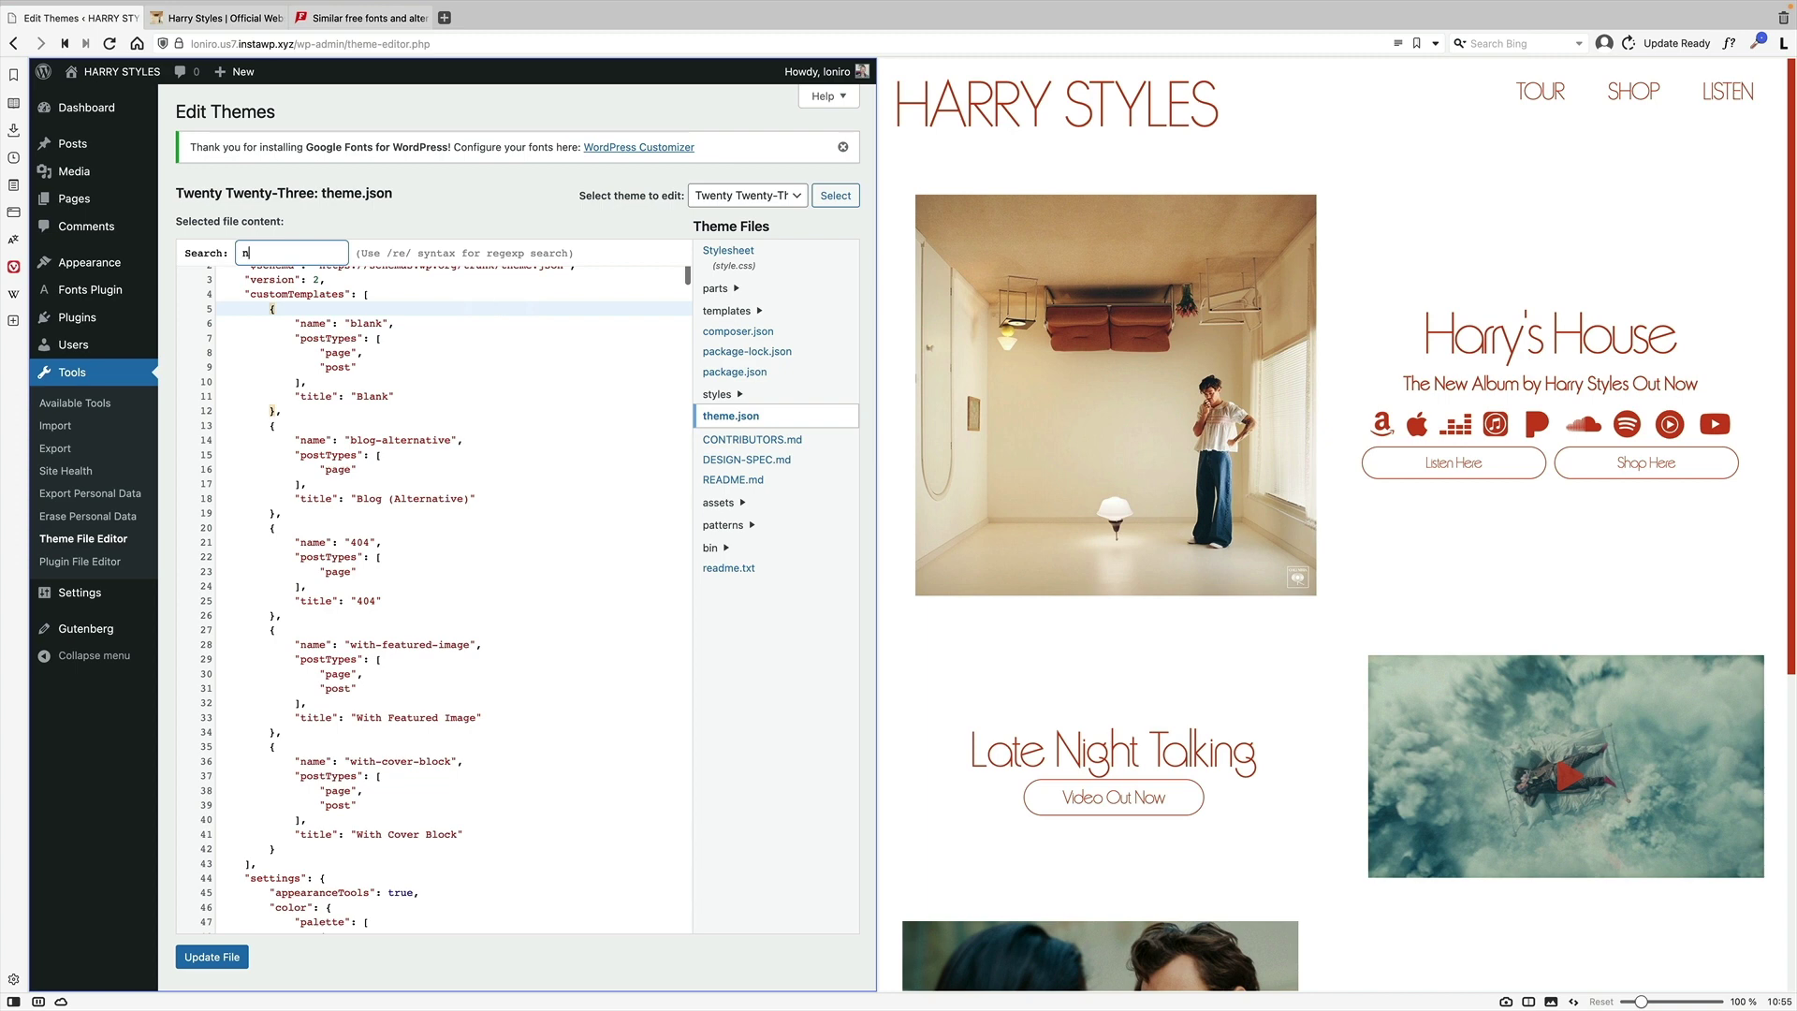
{"action": "key", "text": "Return"}
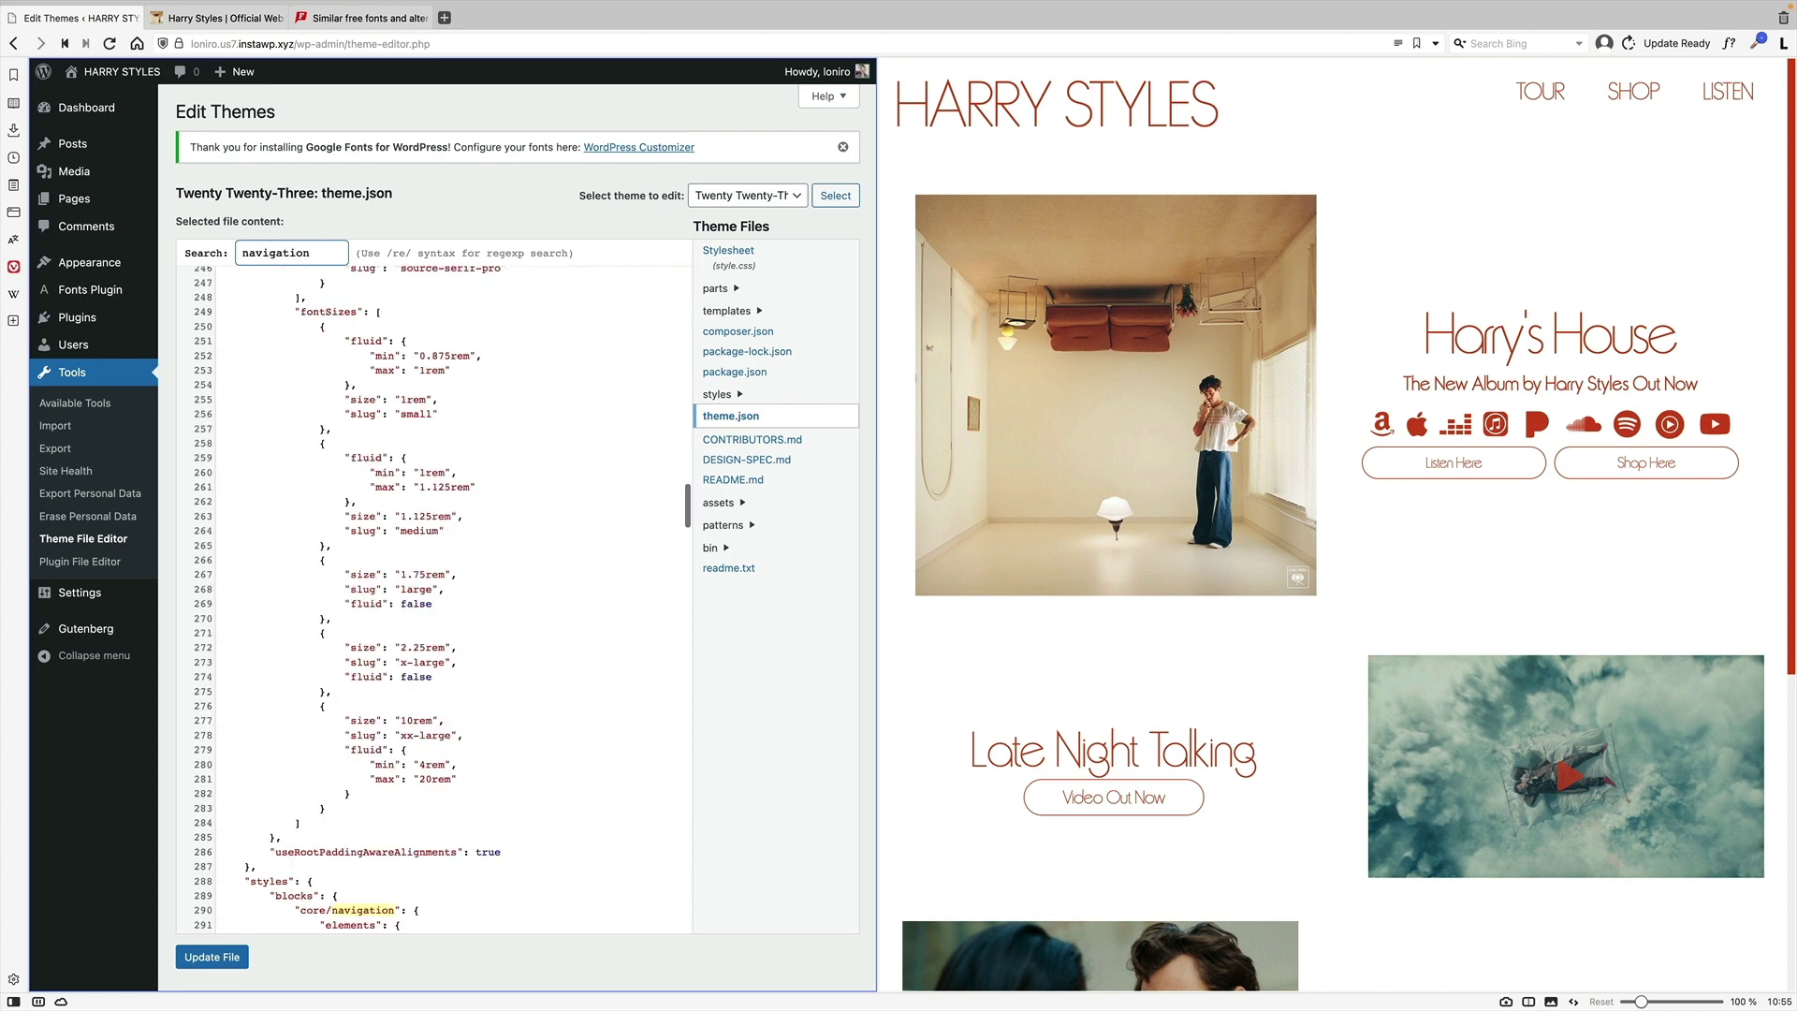
{"action": "scroll", "coordinate": [415, 648], "scroll_direction": "down", "scroll_amount": 5}
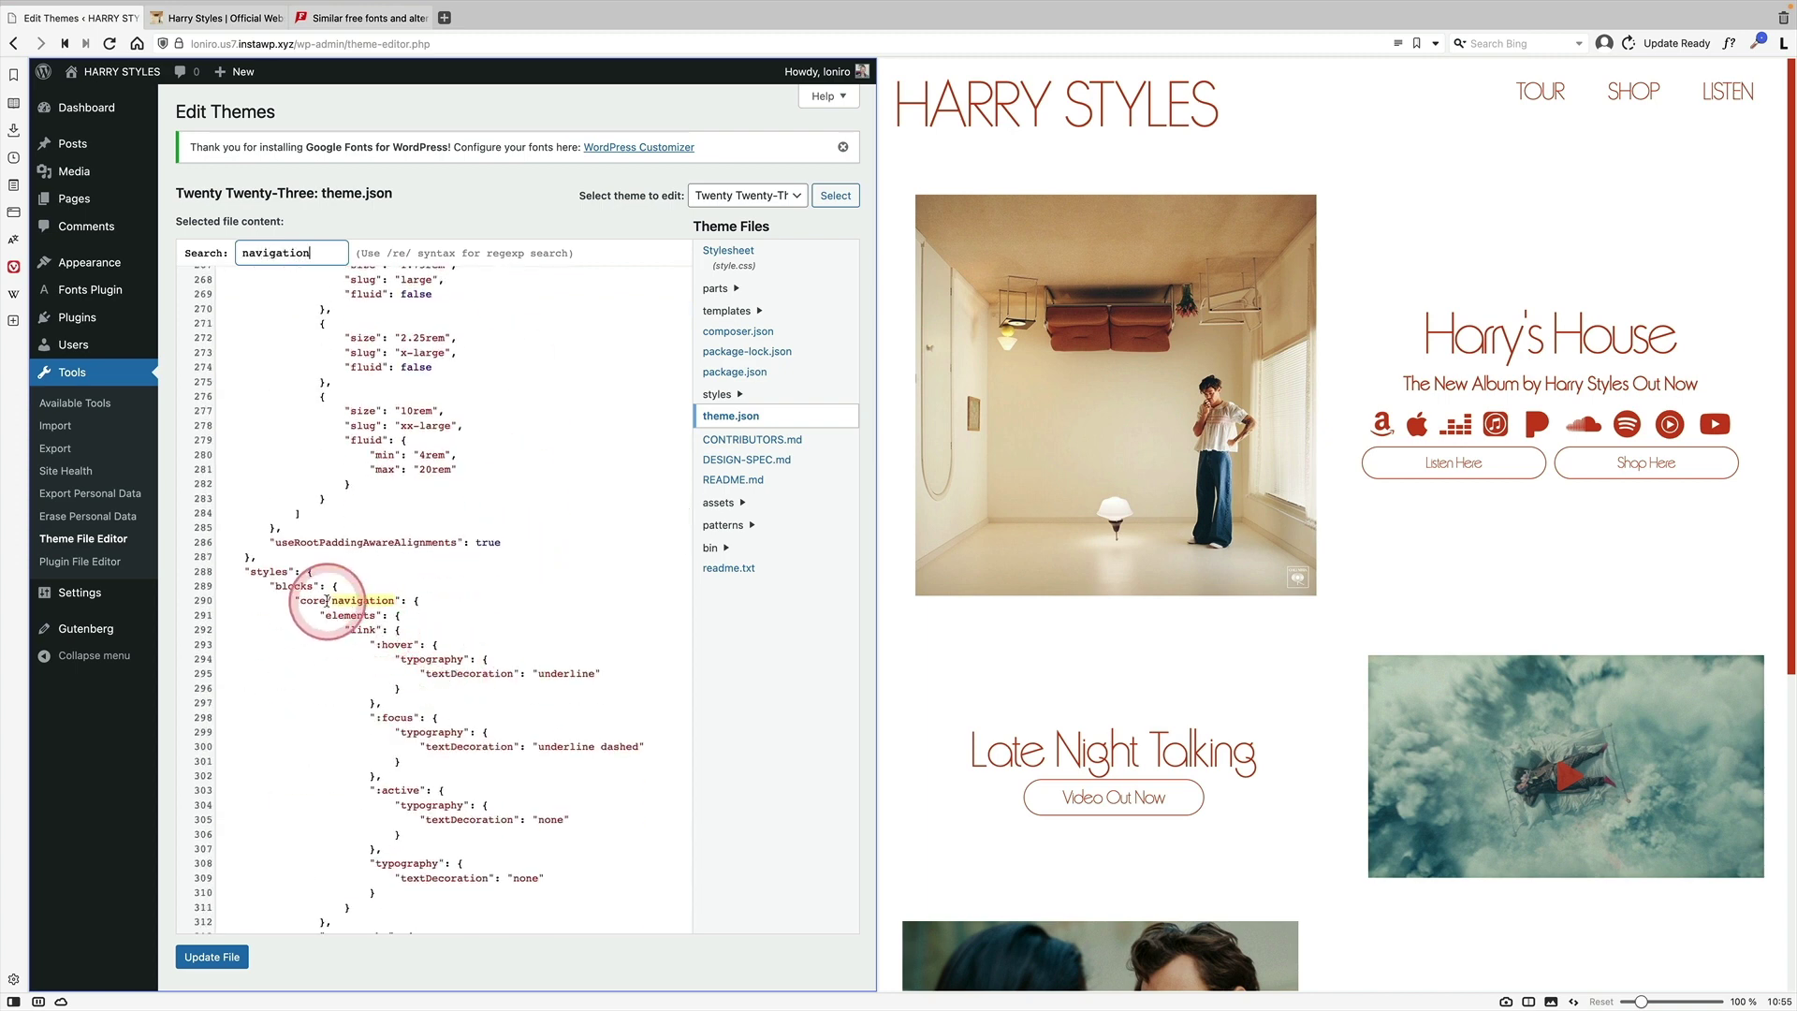
Set the core/navigation block's link :hover textDecoration to "none" in theme.json
{"action": "left_click", "coordinate": [561, 675]}
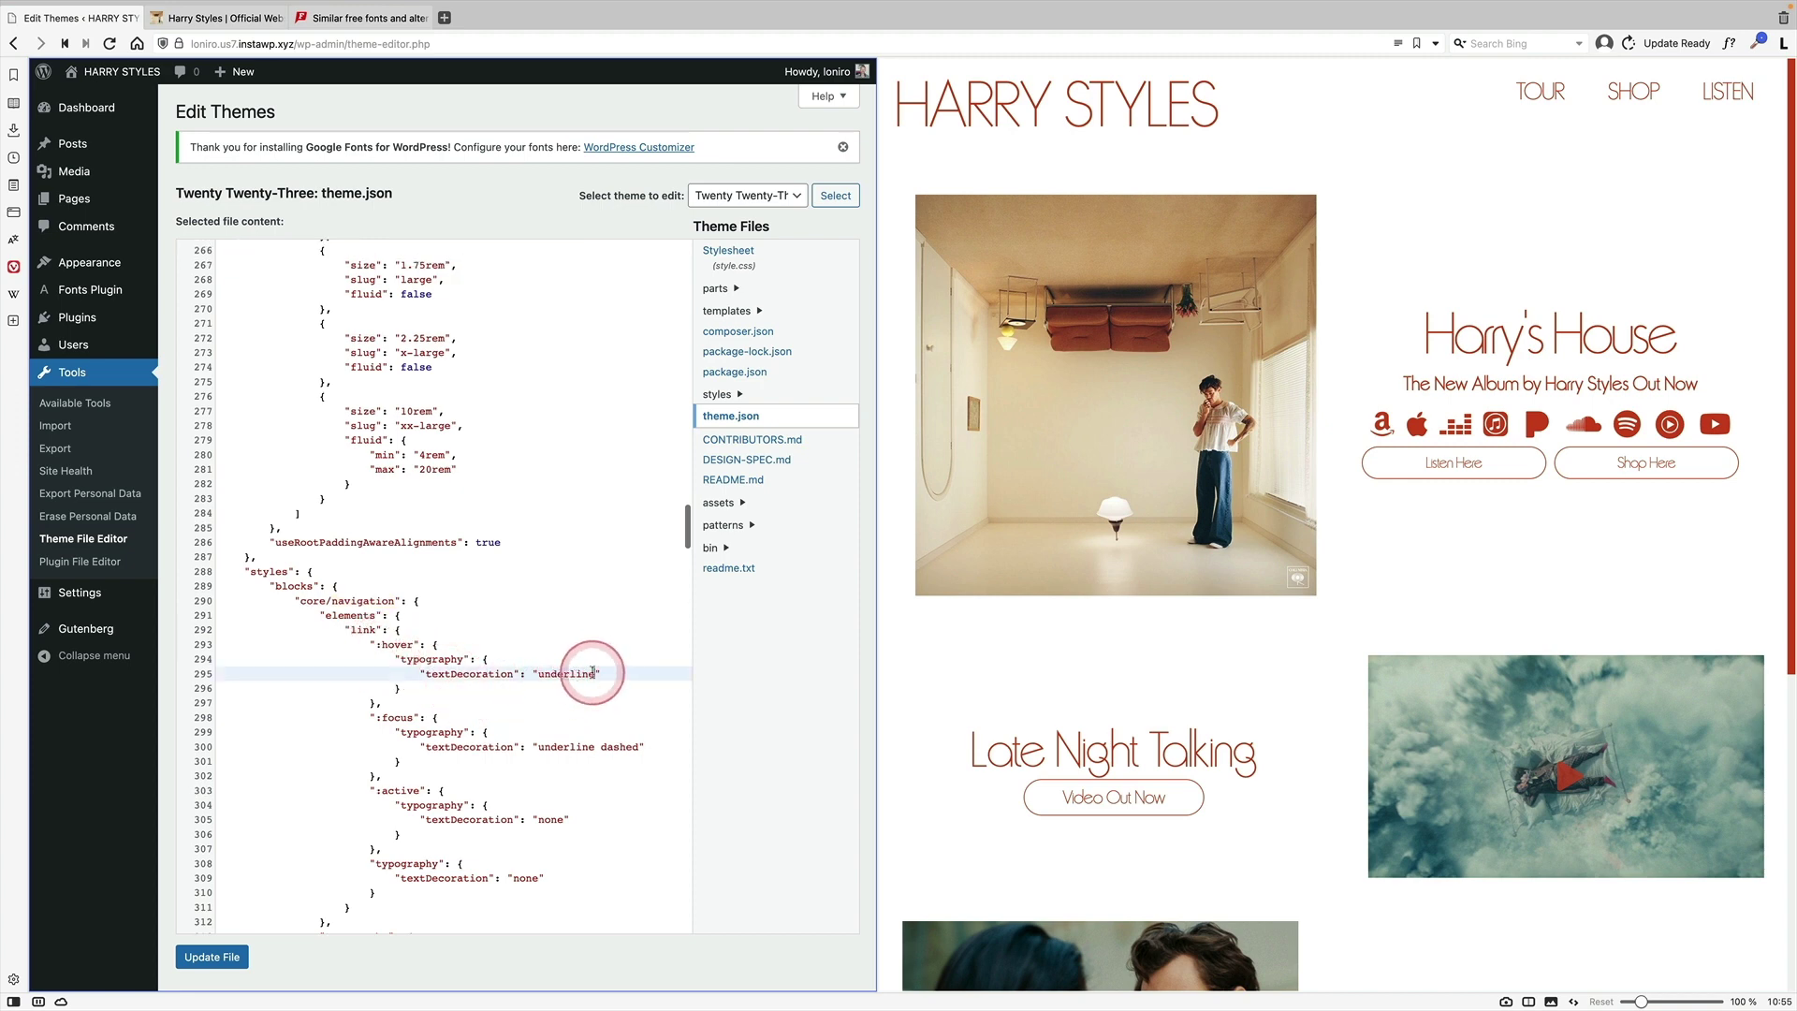
{"action": "left_click_drag", "start_coordinate": [594, 672], "coordinate": [565, 673]}
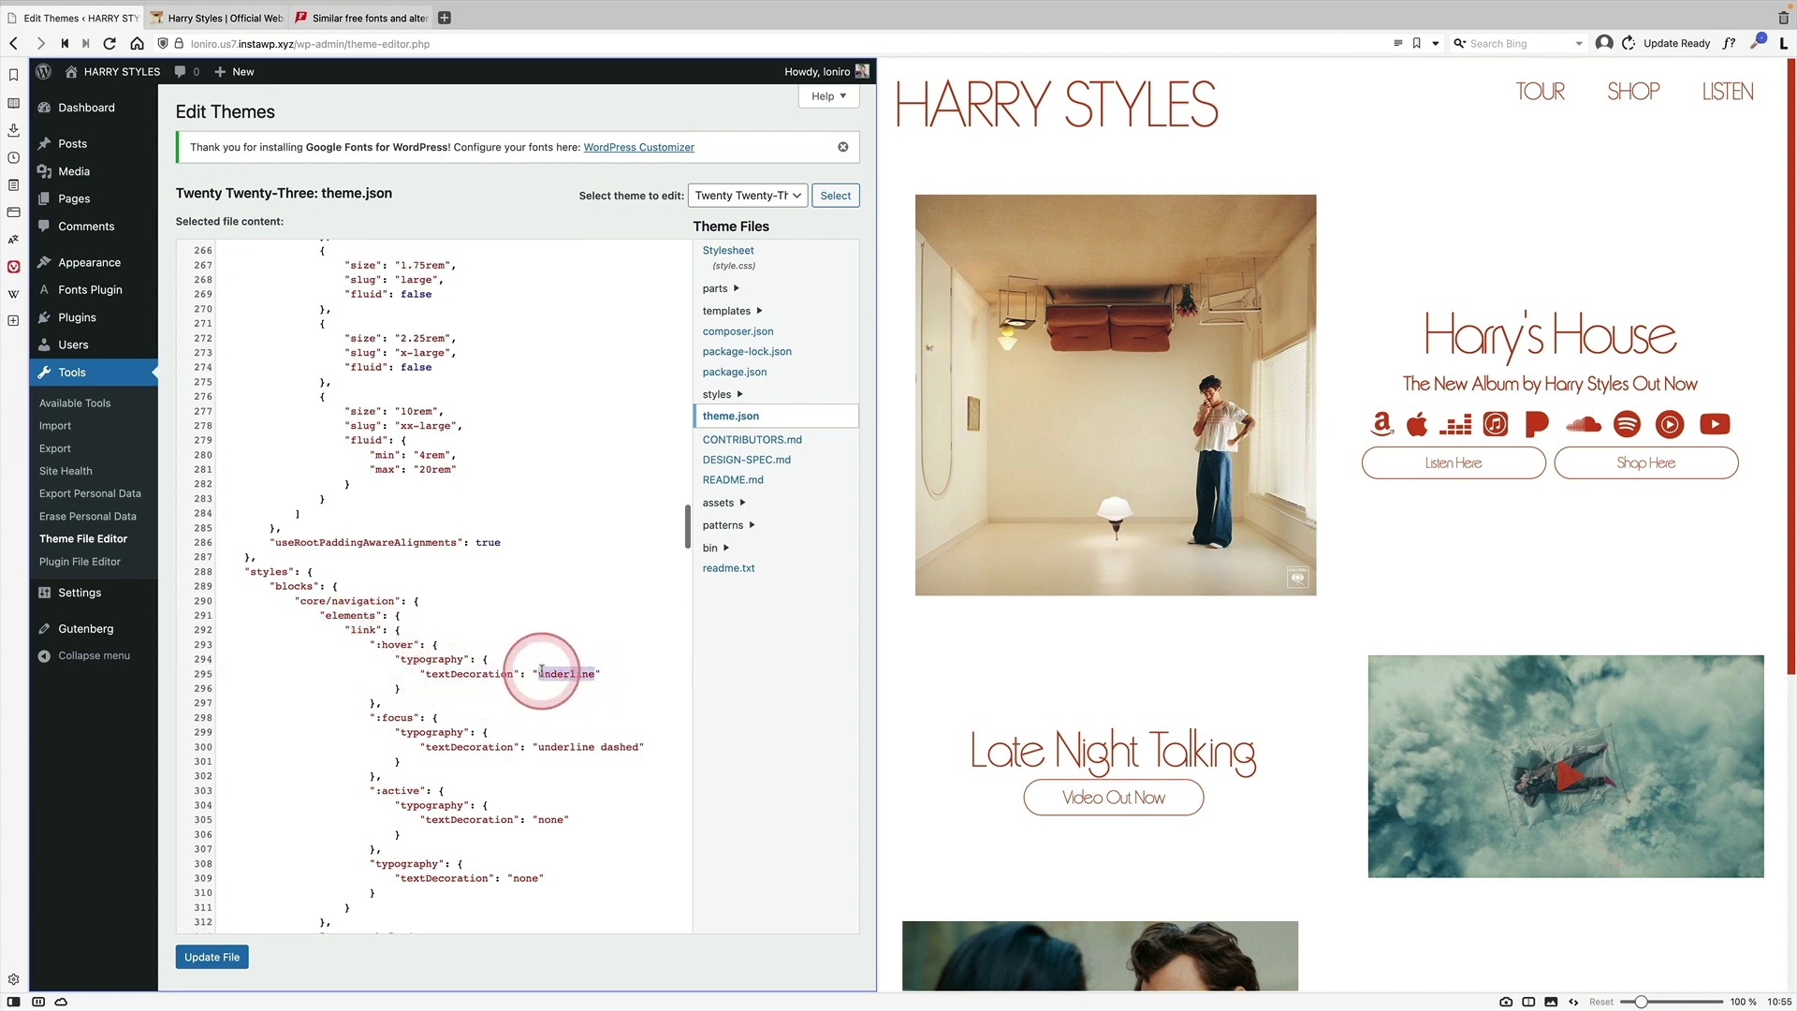
{"action": "type", "text": "no"}
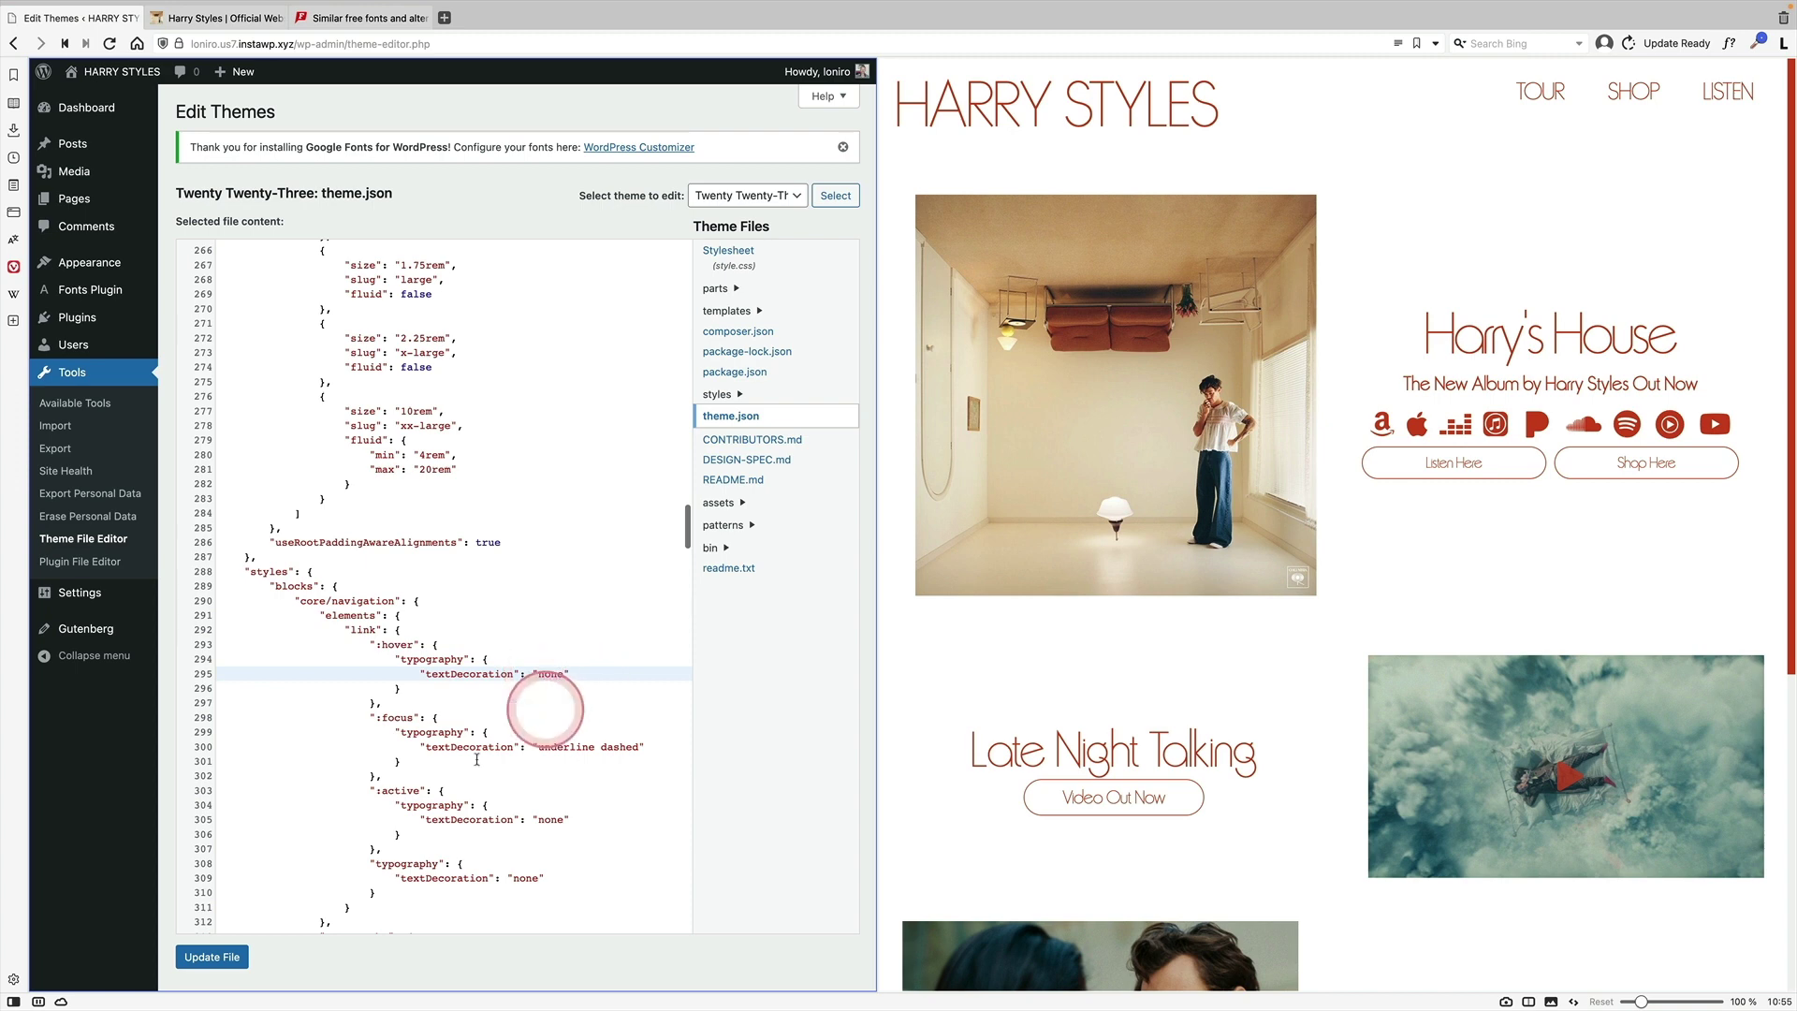
Search theme.json for "site", set the core/site-title block's link :hover textDecoration to "none", and update the file
{"action": "left_click", "coordinate": [482, 513]}
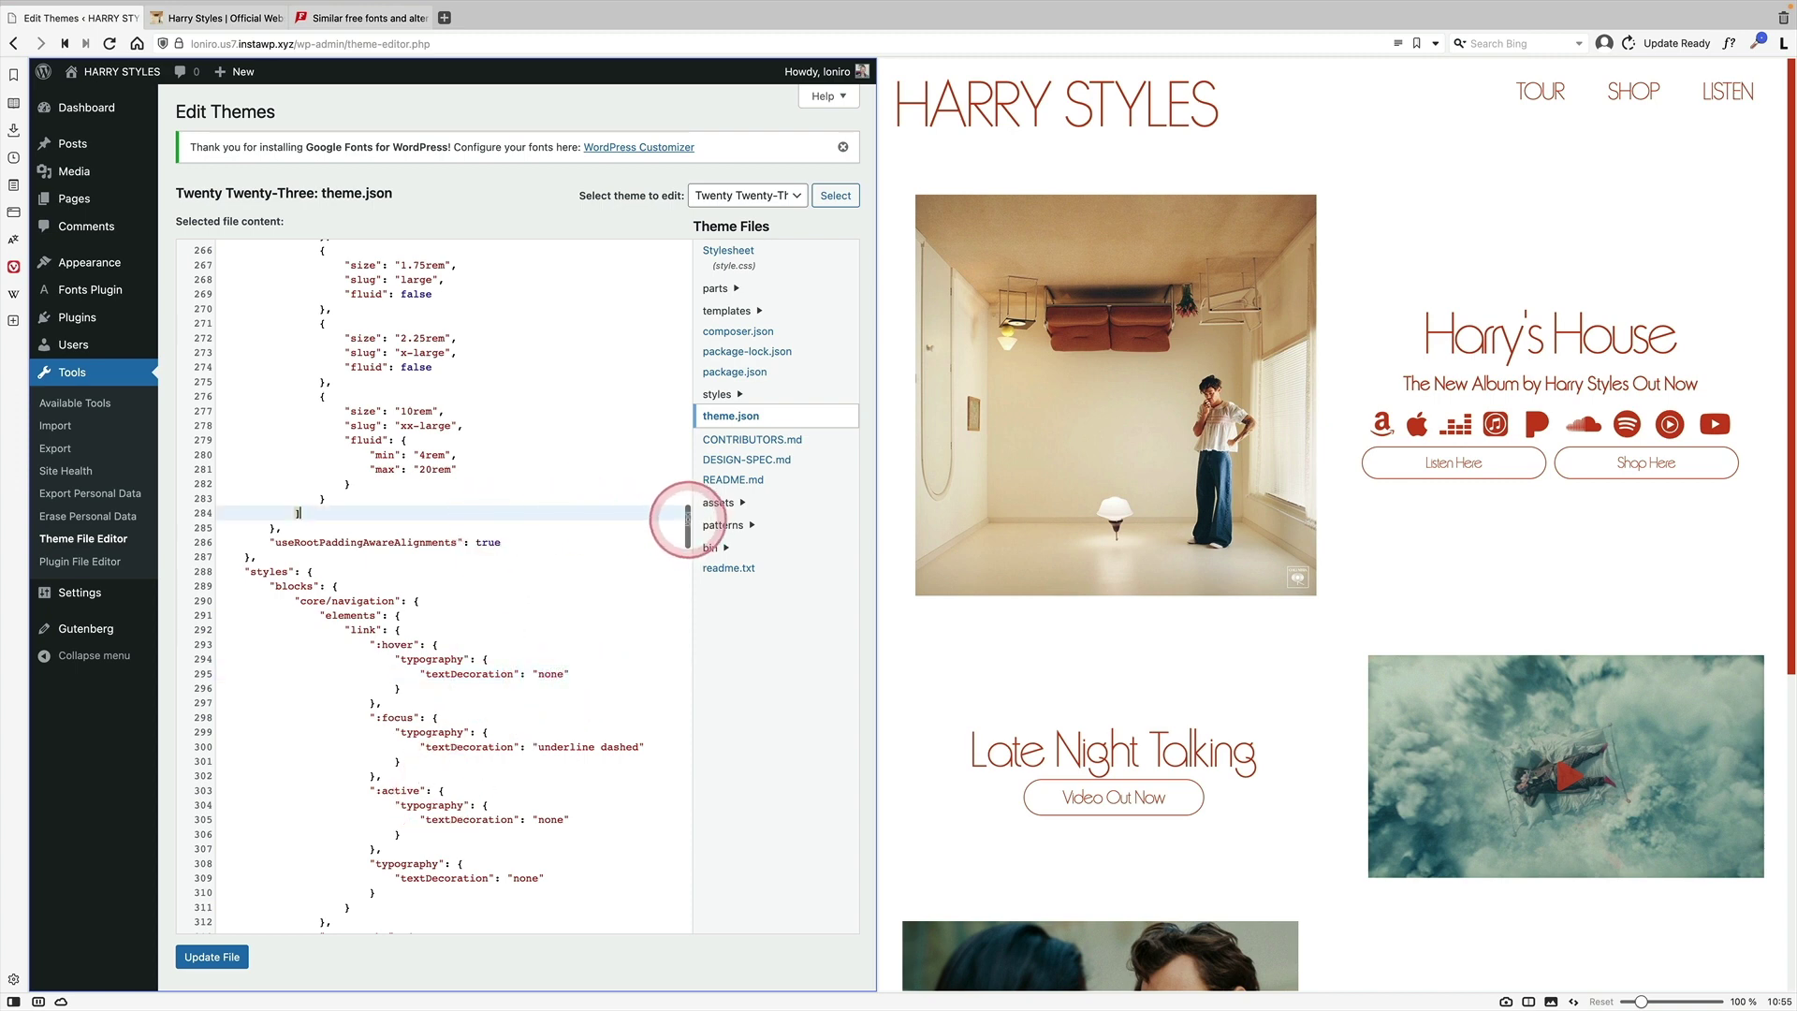
{"action": "left_click_drag", "start_coordinate": [688, 521], "coordinate": [682, 296]}
{"action": "left_click", "coordinate": [652, 413]}
{"action": "left_click_drag", "start_coordinate": [689, 528], "coordinate": [673, 178]}
{"action": "left_click", "coordinate": [555, 314]}
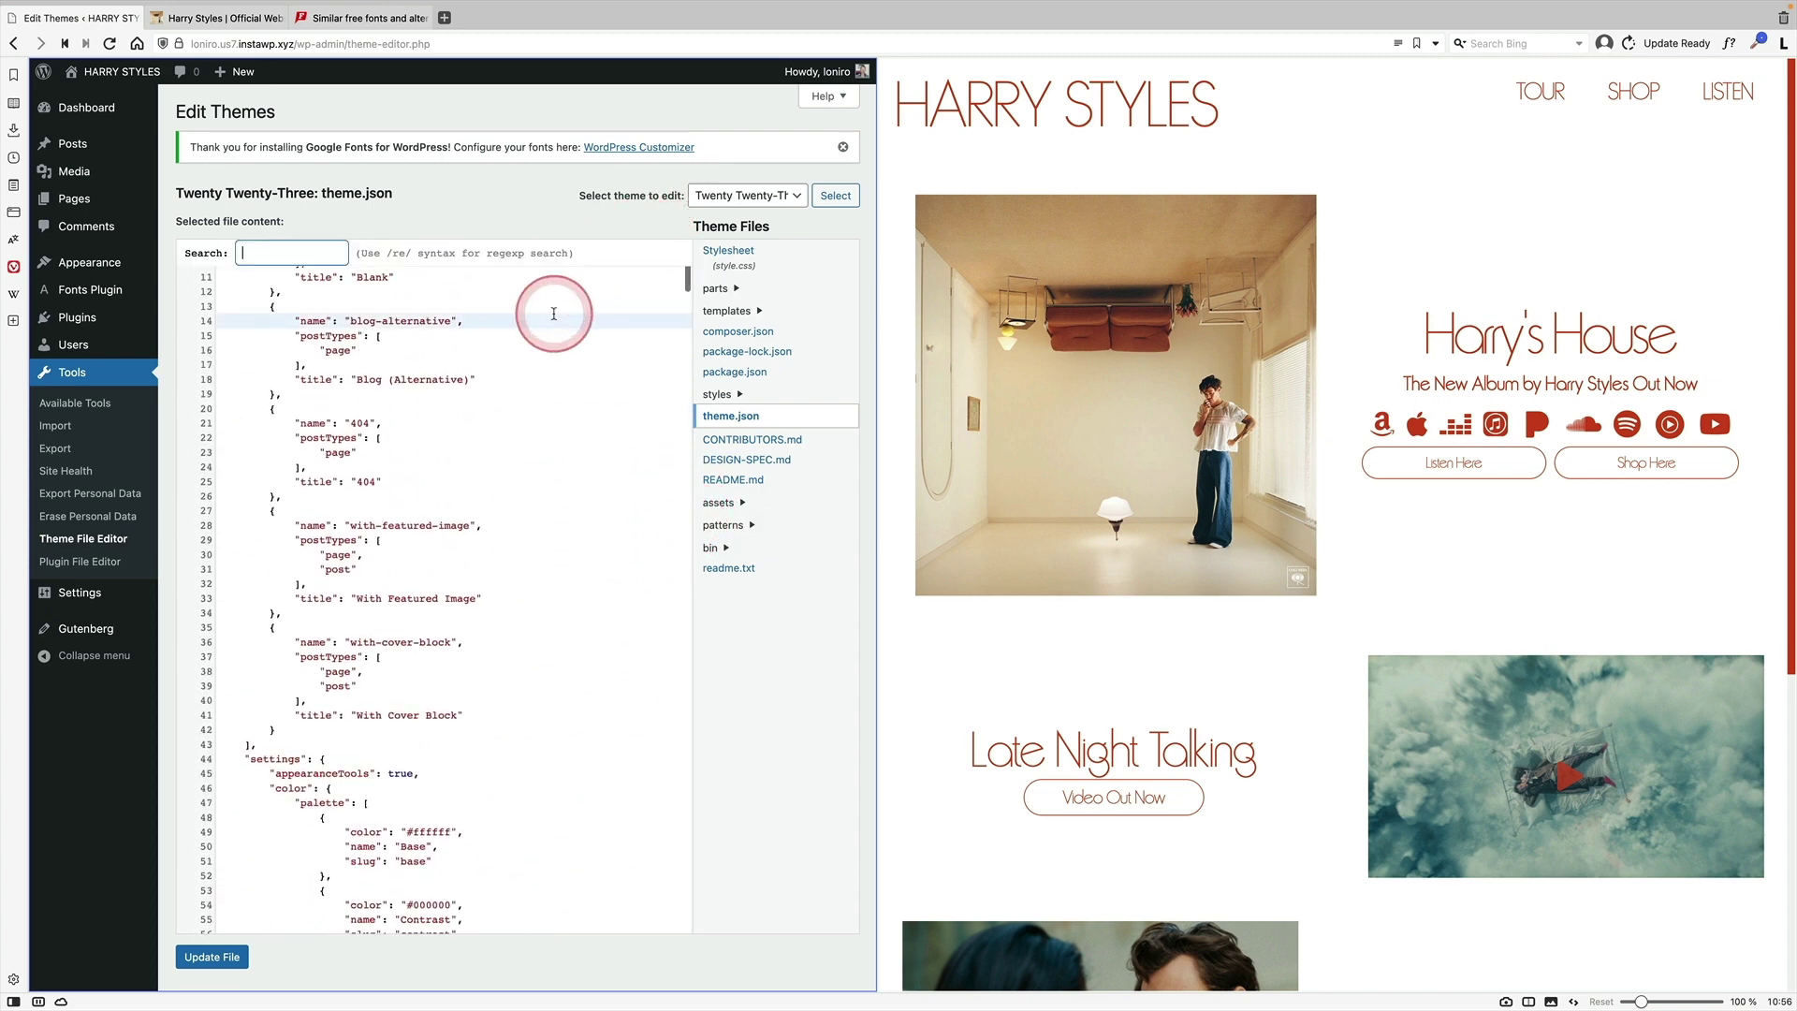
{"action": "key", "text": "Return"}
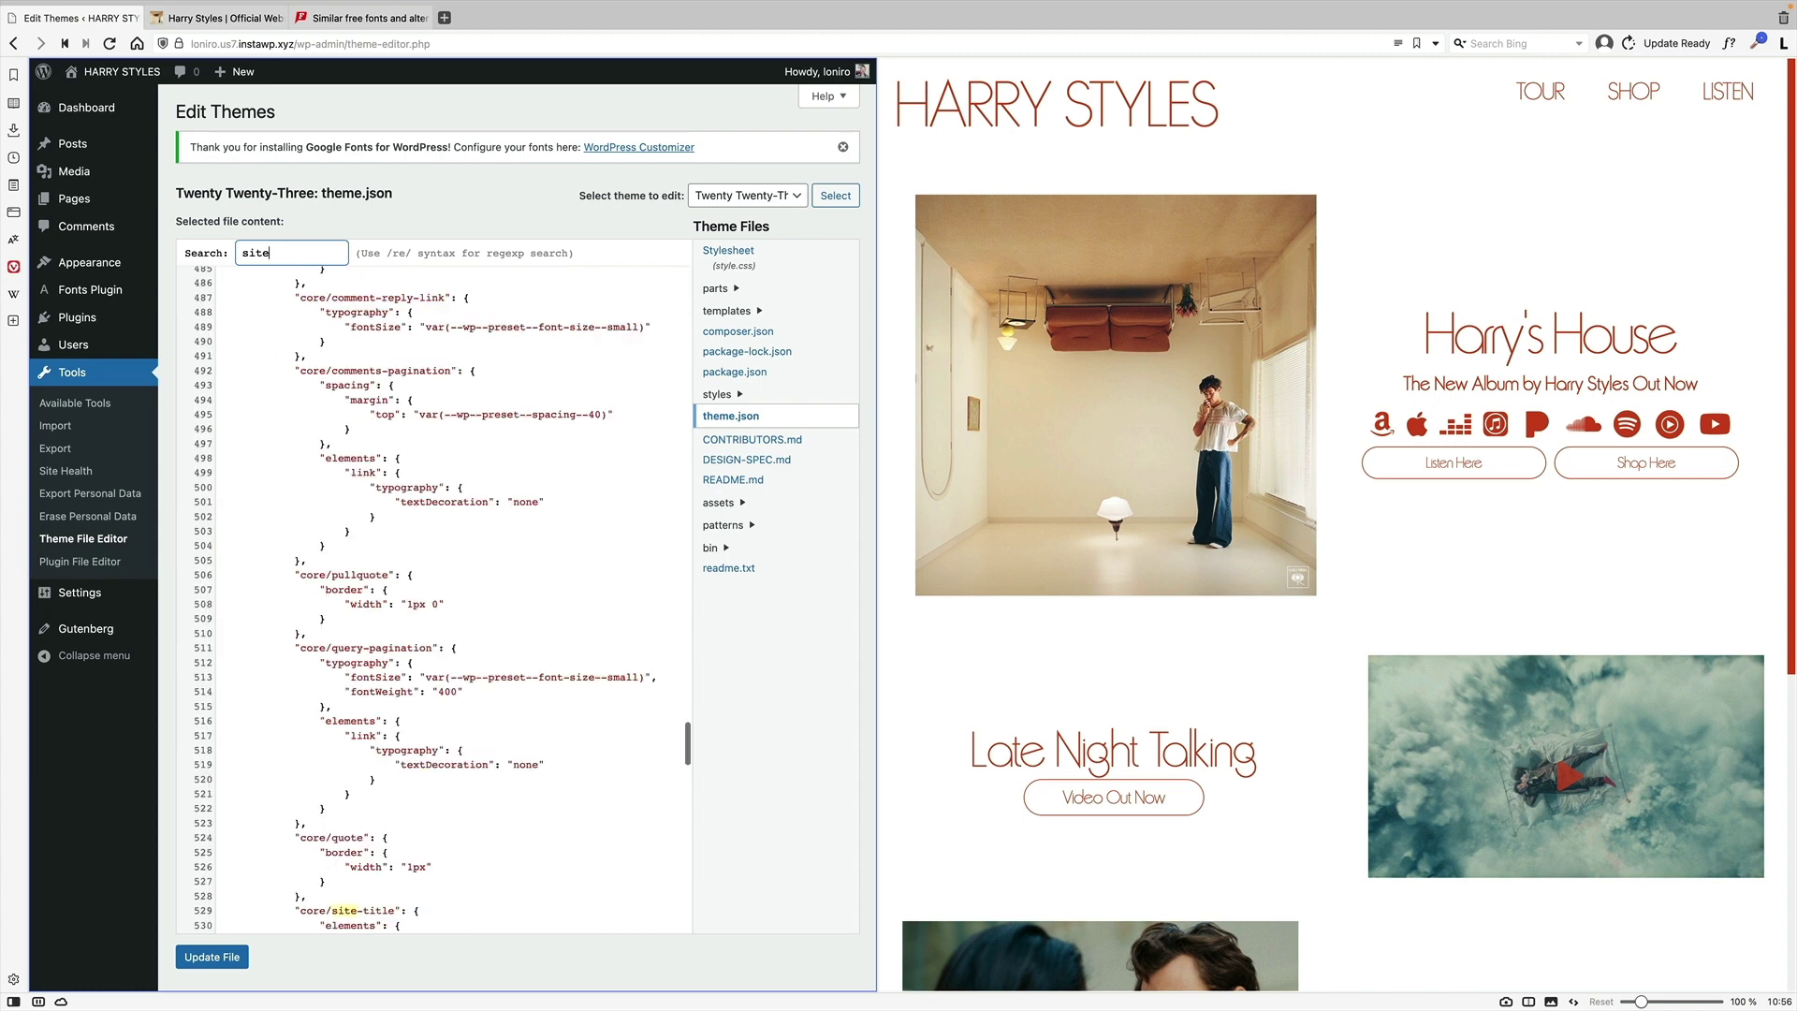
{"action": "scroll", "coordinate": [463, 688], "scroll_direction": "down", "scroll_amount": 5}
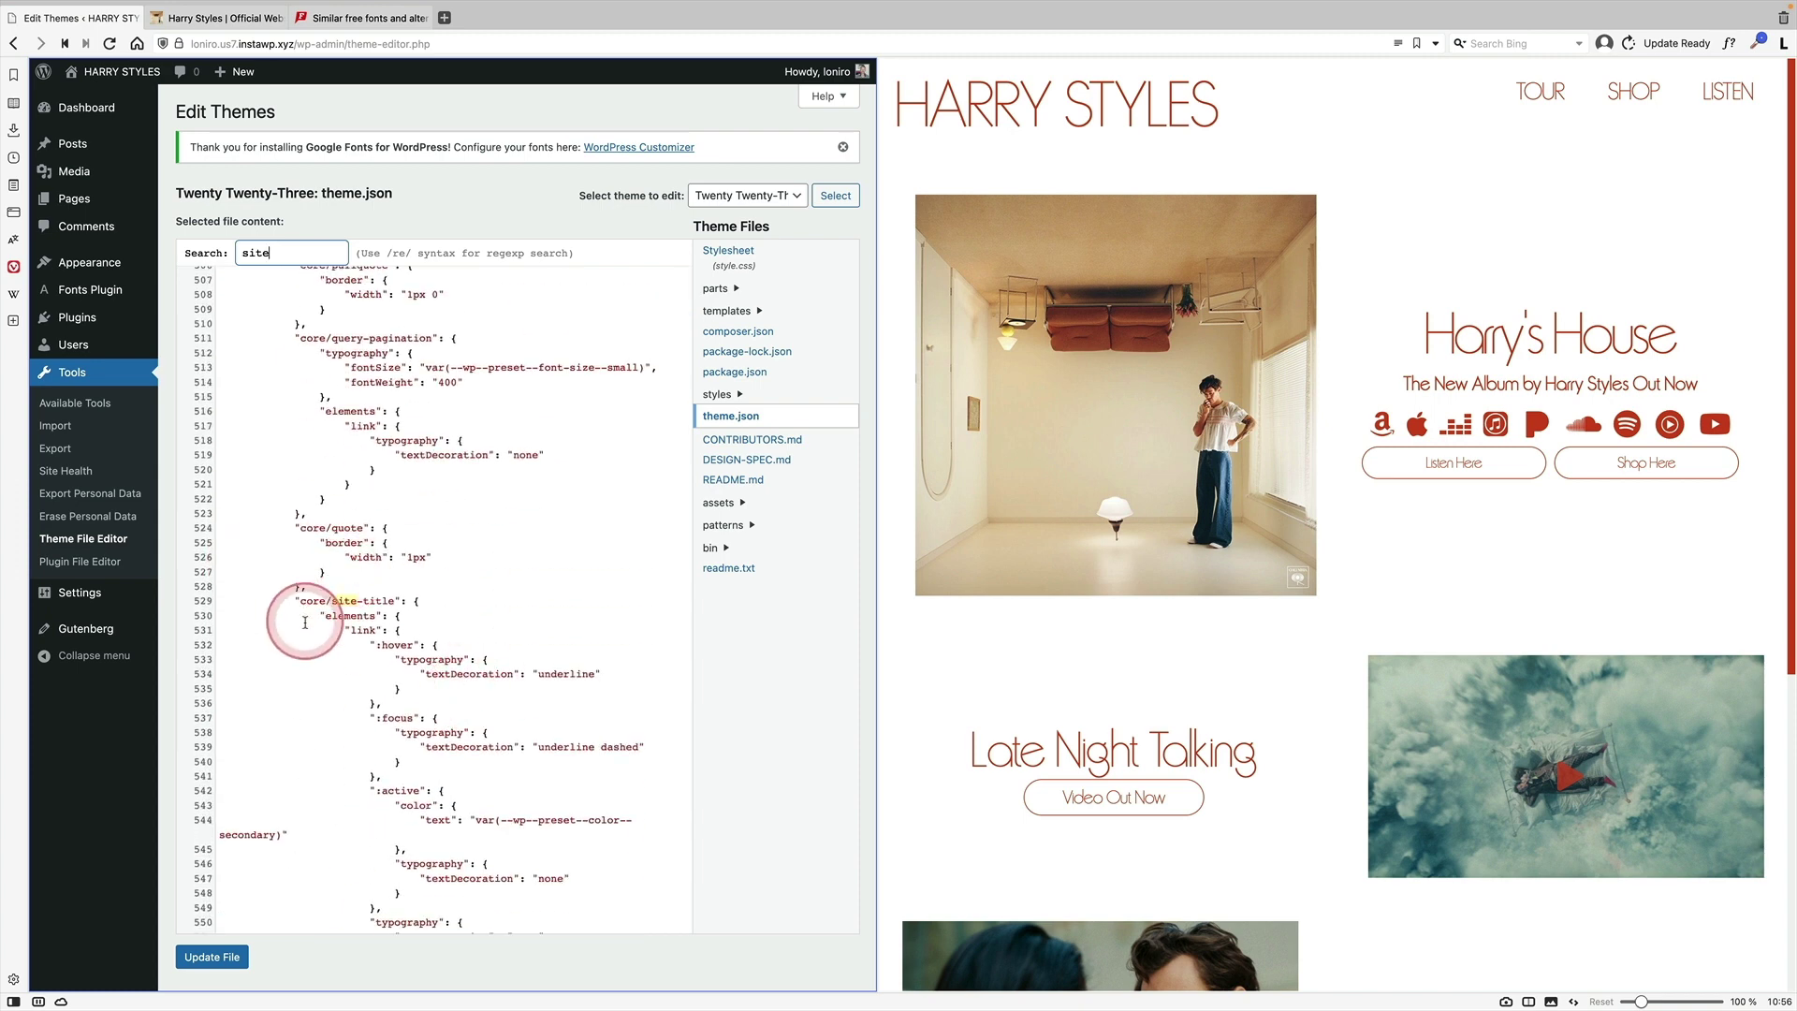
{"action": "double_click", "coordinate": [562, 674]}
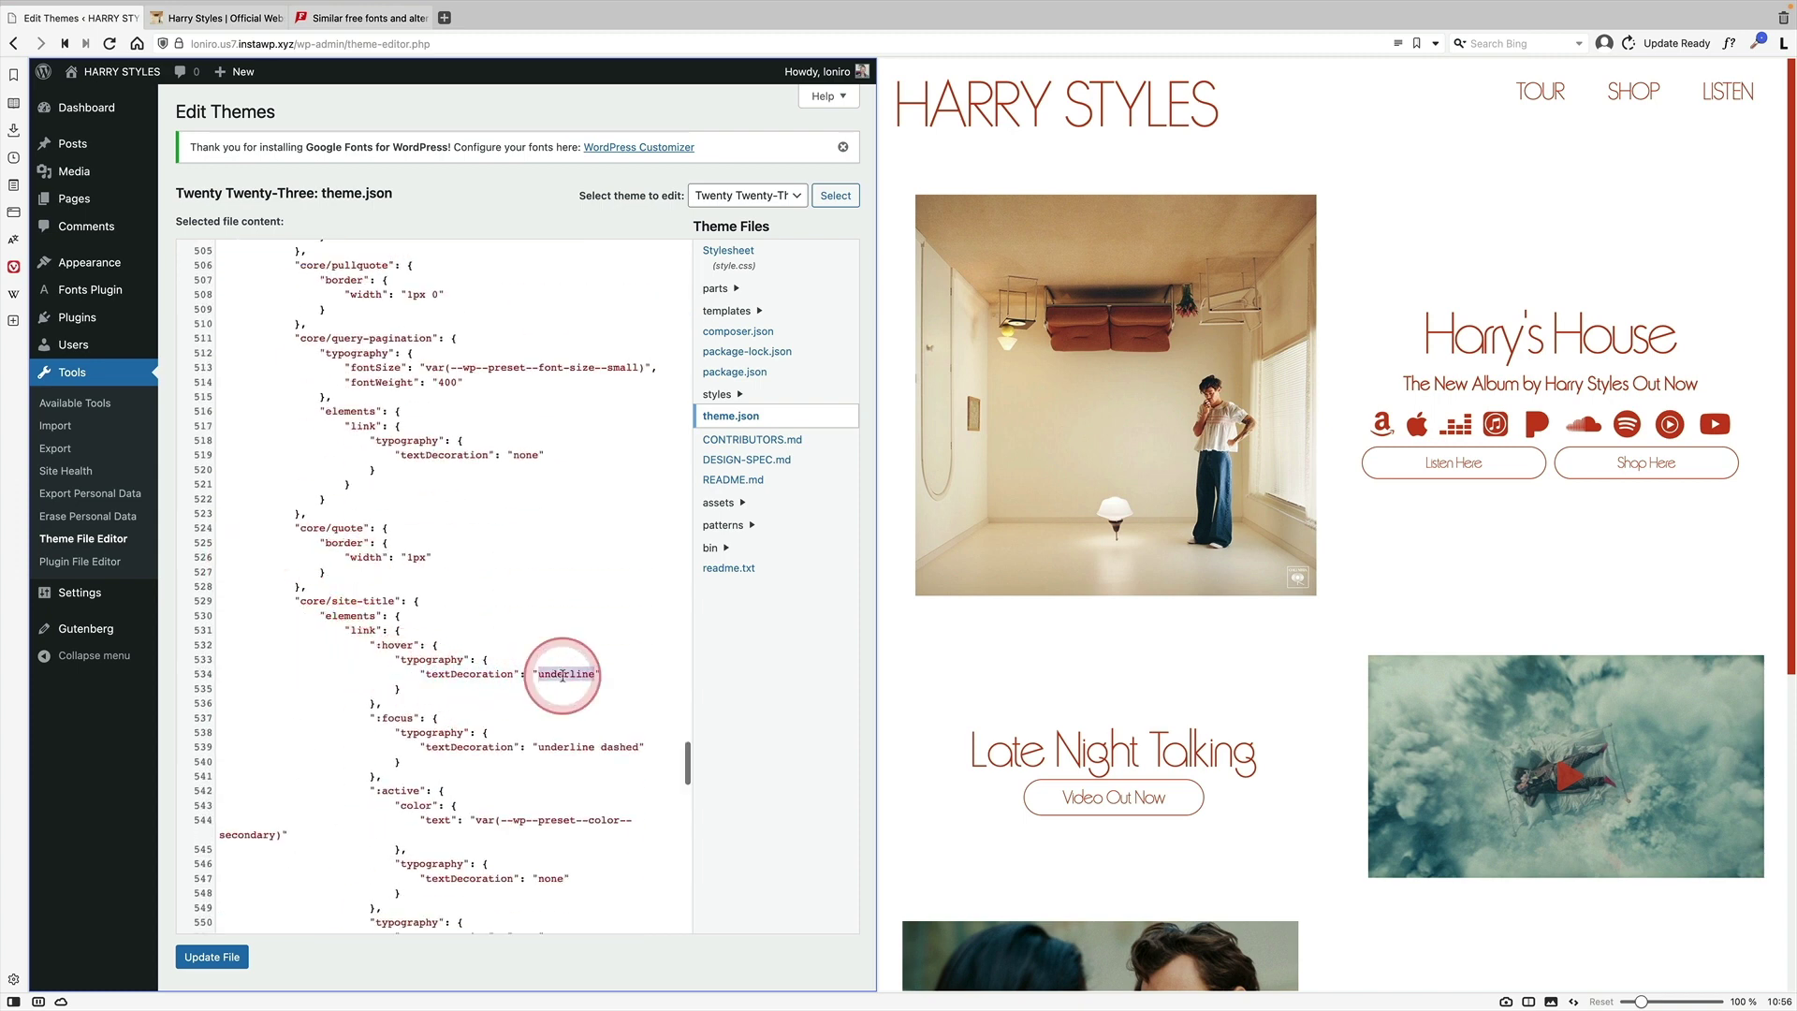
{"action": "type", "text": "n"}
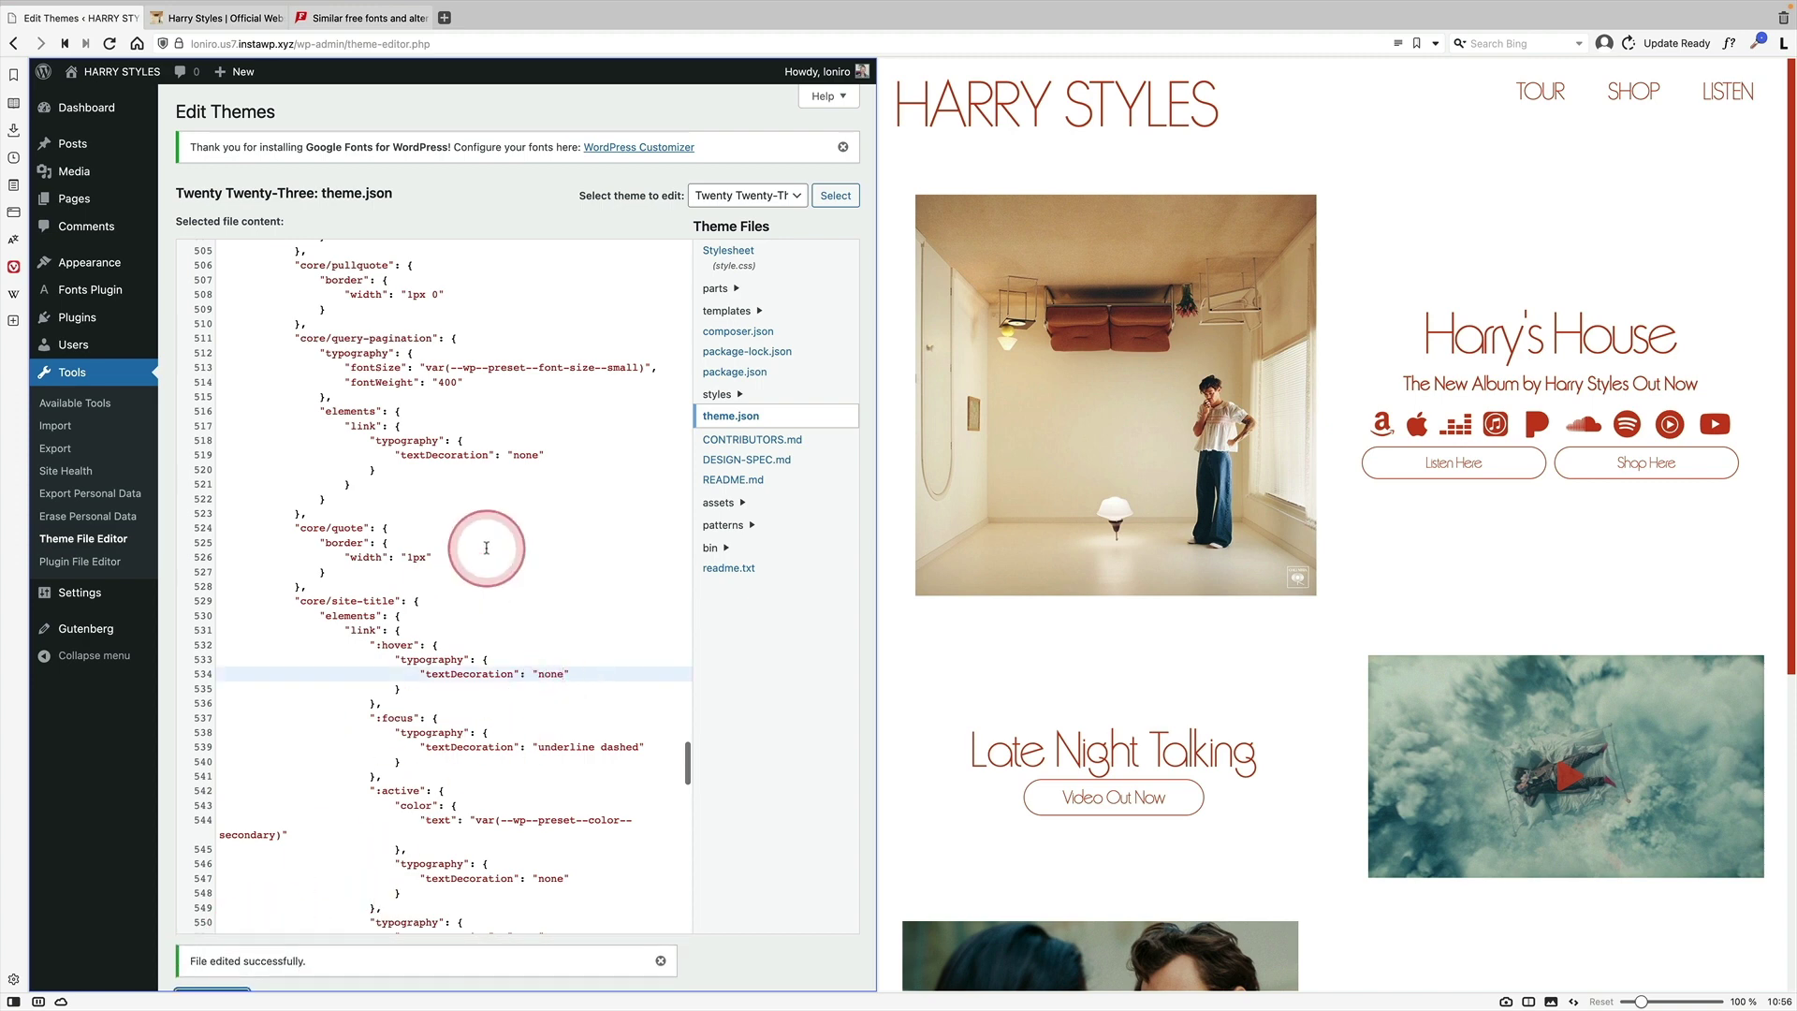
Set the core/site-title block's link :focus textDecoration to "none" as well and open the site's front page
{"action": "left_click", "coordinate": [101, 74]}
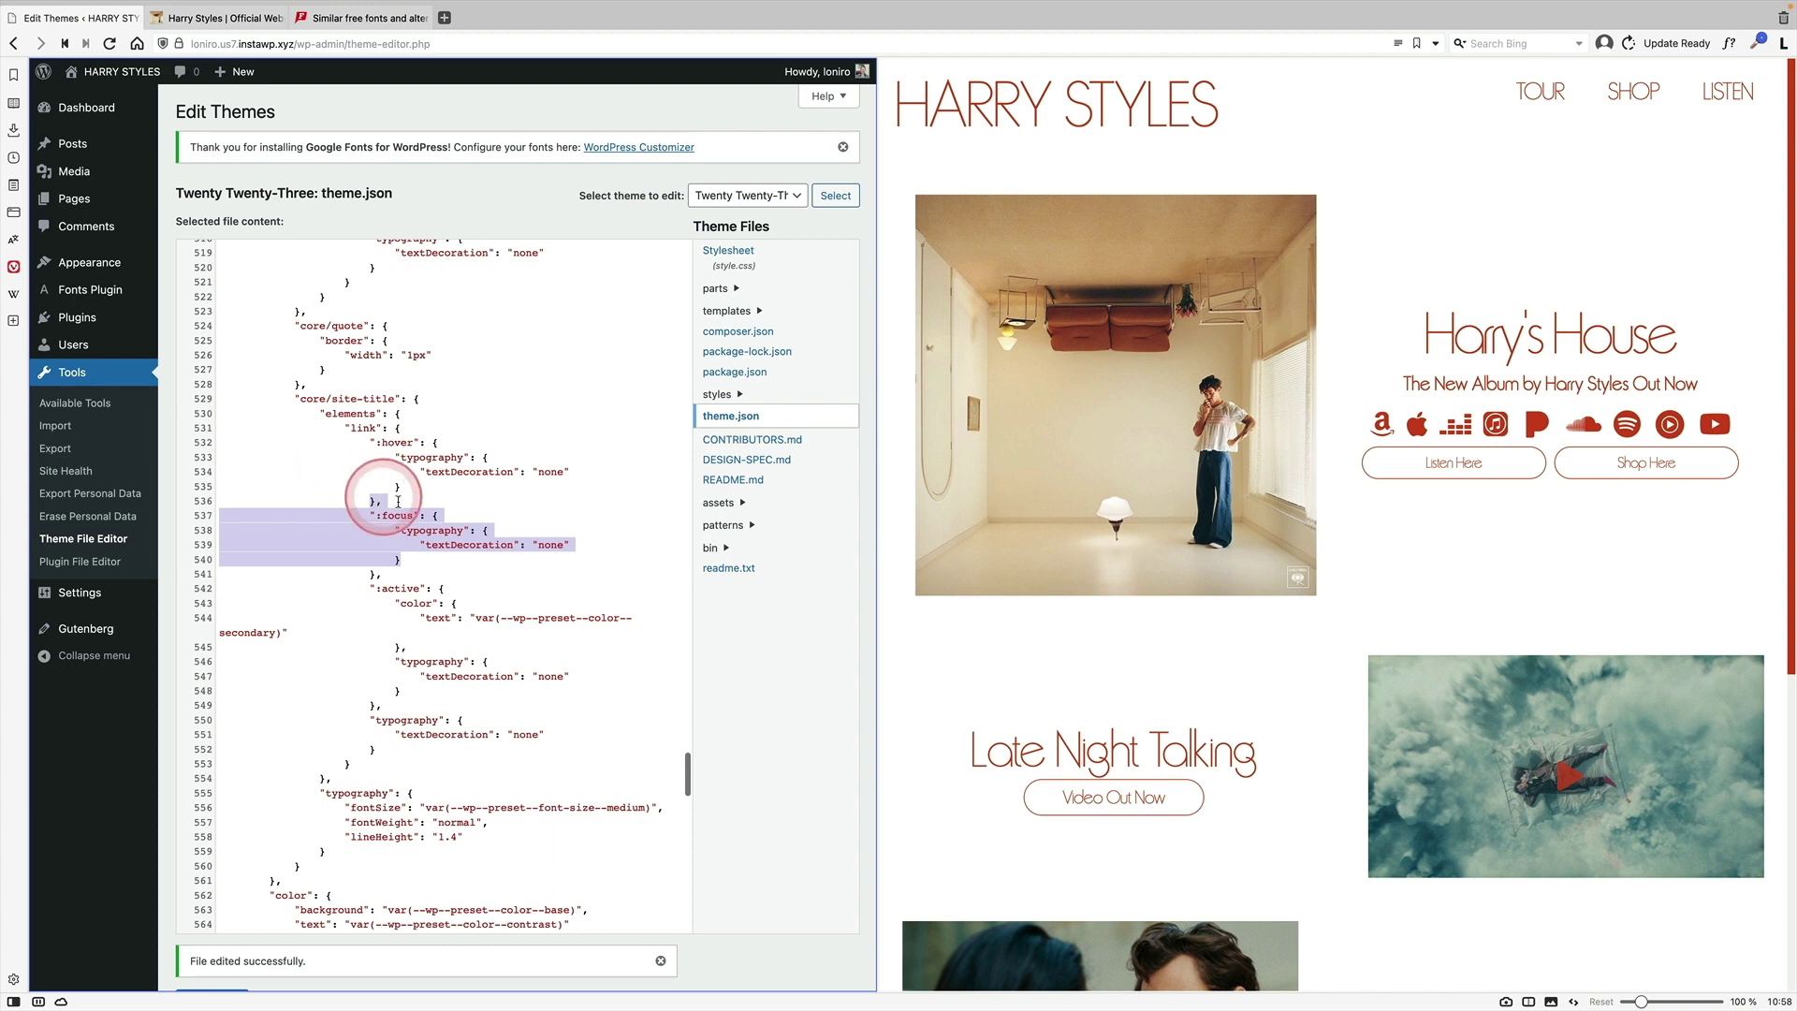
{"action": "double_click", "coordinate": [544, 545]}
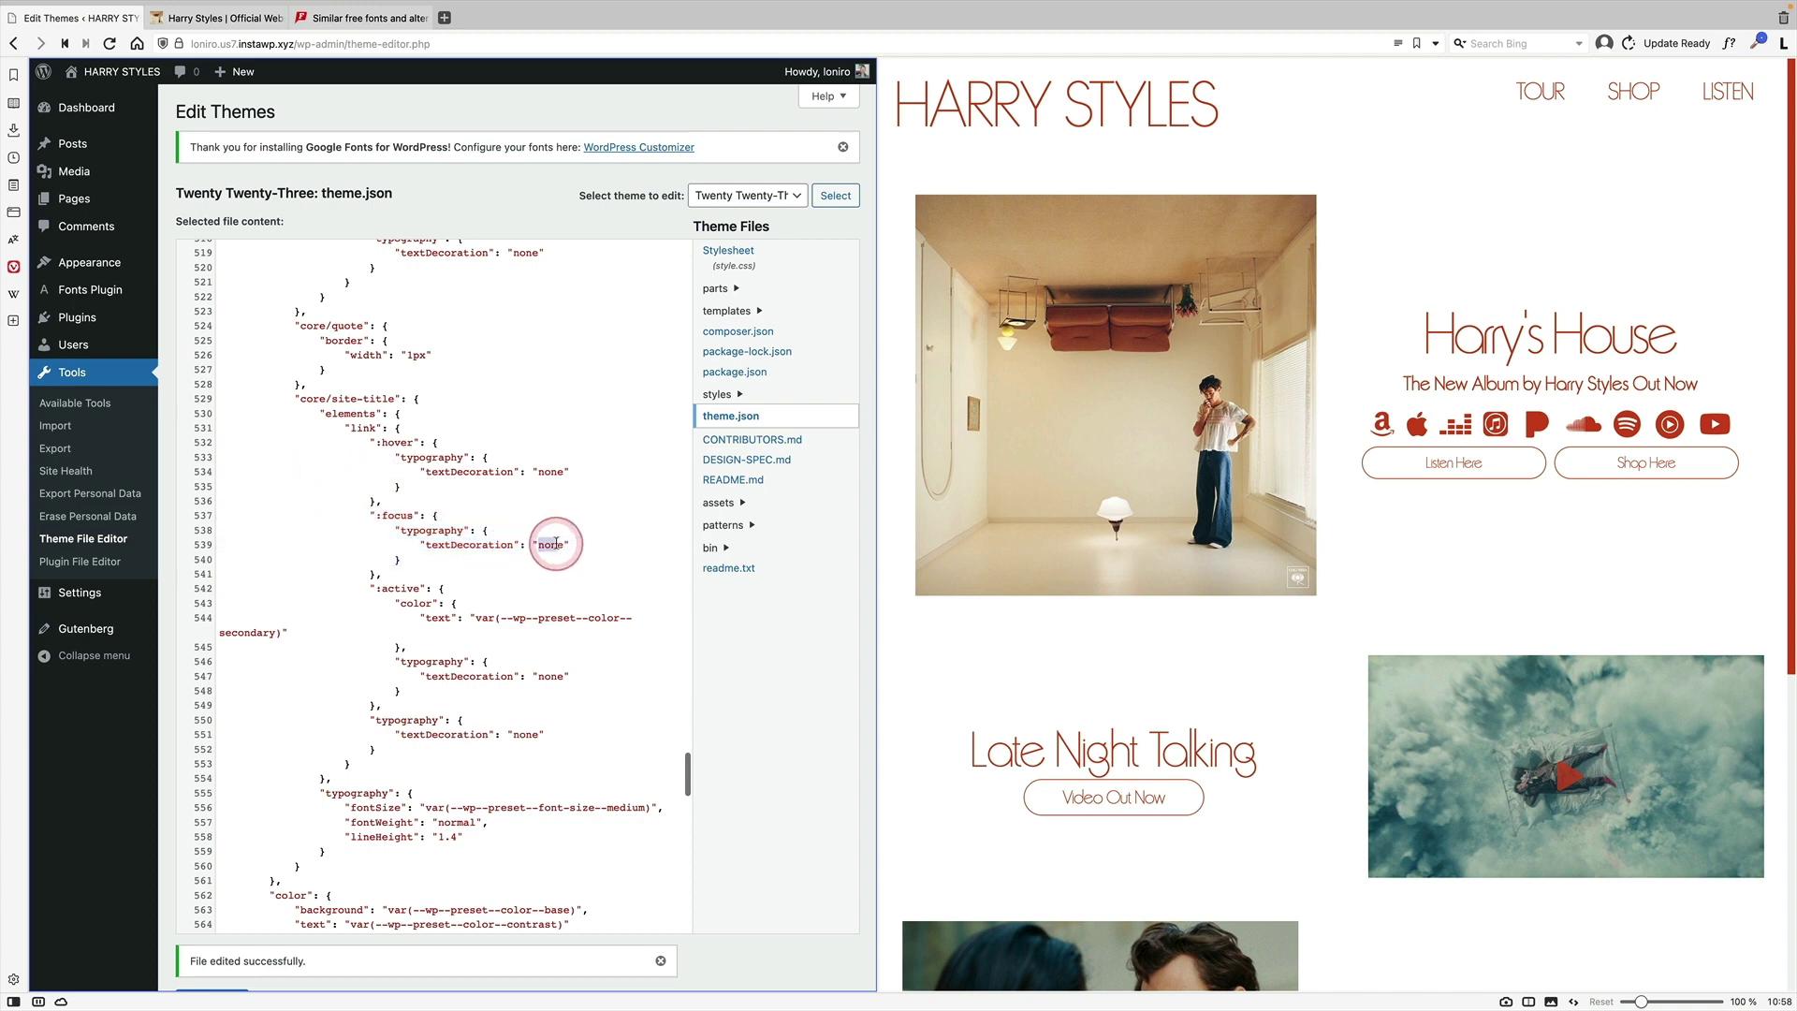
{"action": "left_click", "coordinate": [110, 73]}
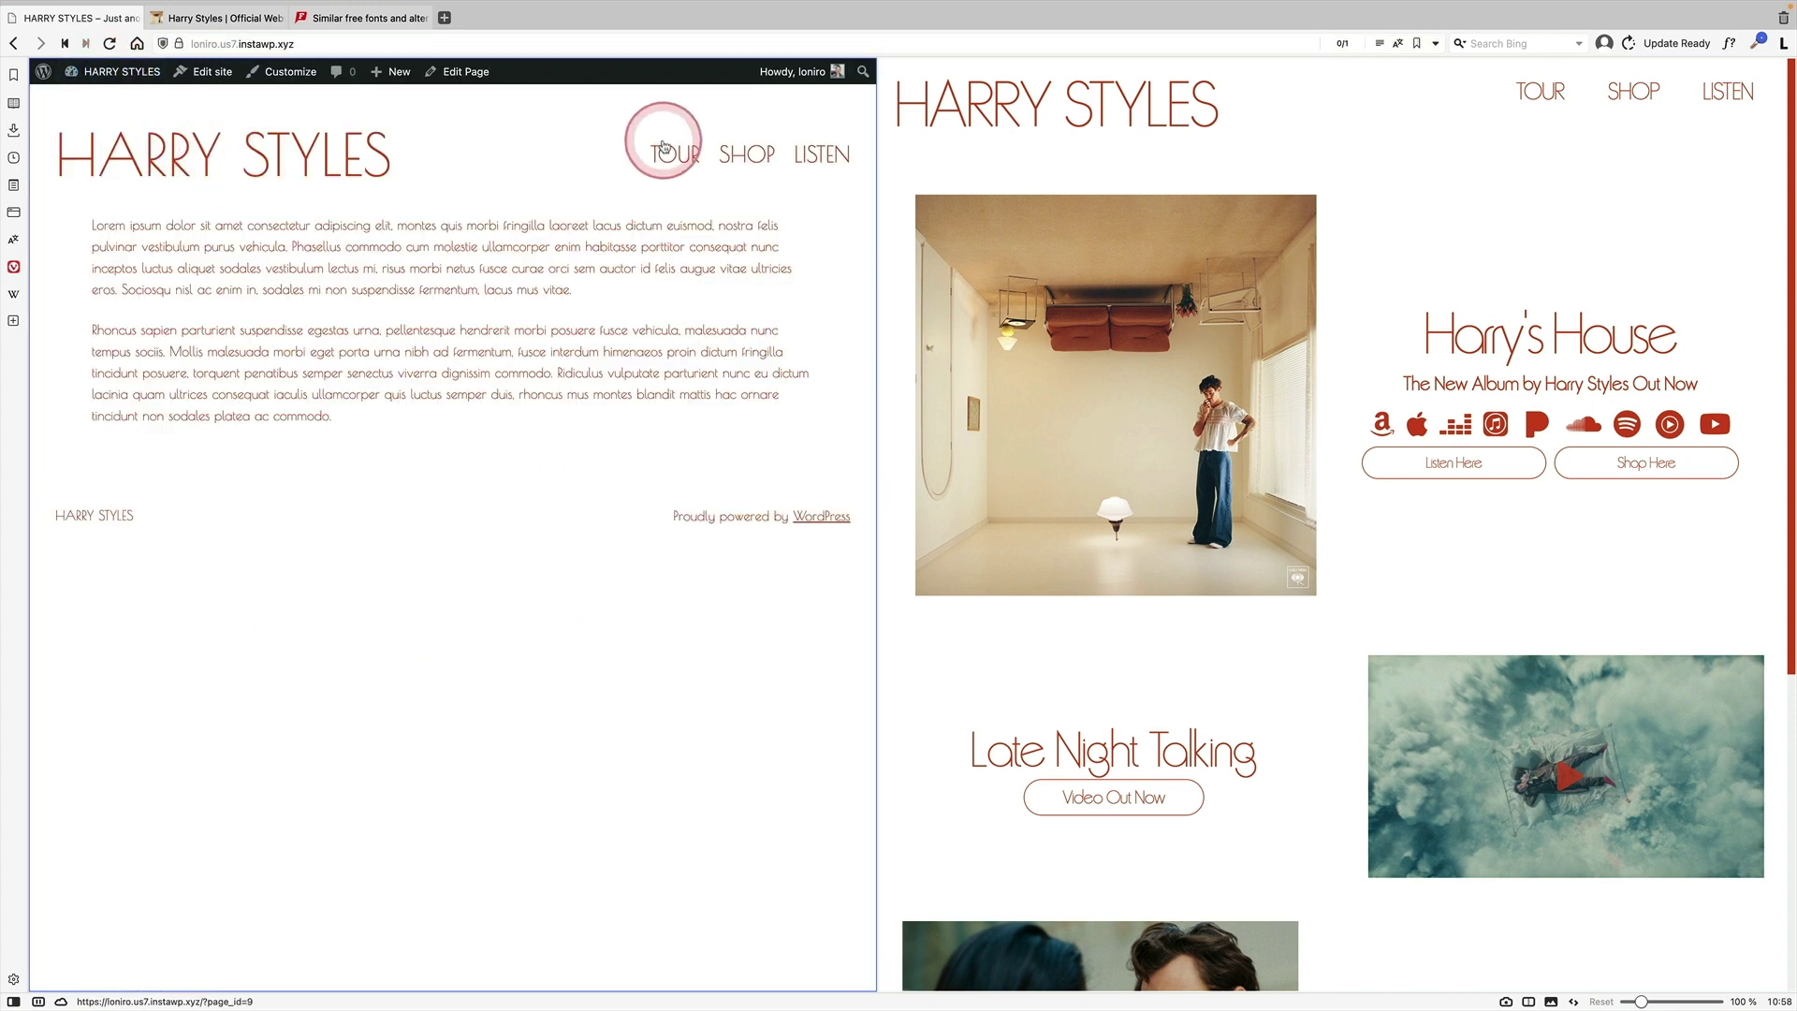
Try the TOUR and SHOP menu links and the site title on the front page to check their link styling
{"action": "left_click", "coordinate": [664, 147]}
{"action": "left_click", "coordinate": [744, 152]}
{"action": "left_click", "coordinate": [251, 152]}
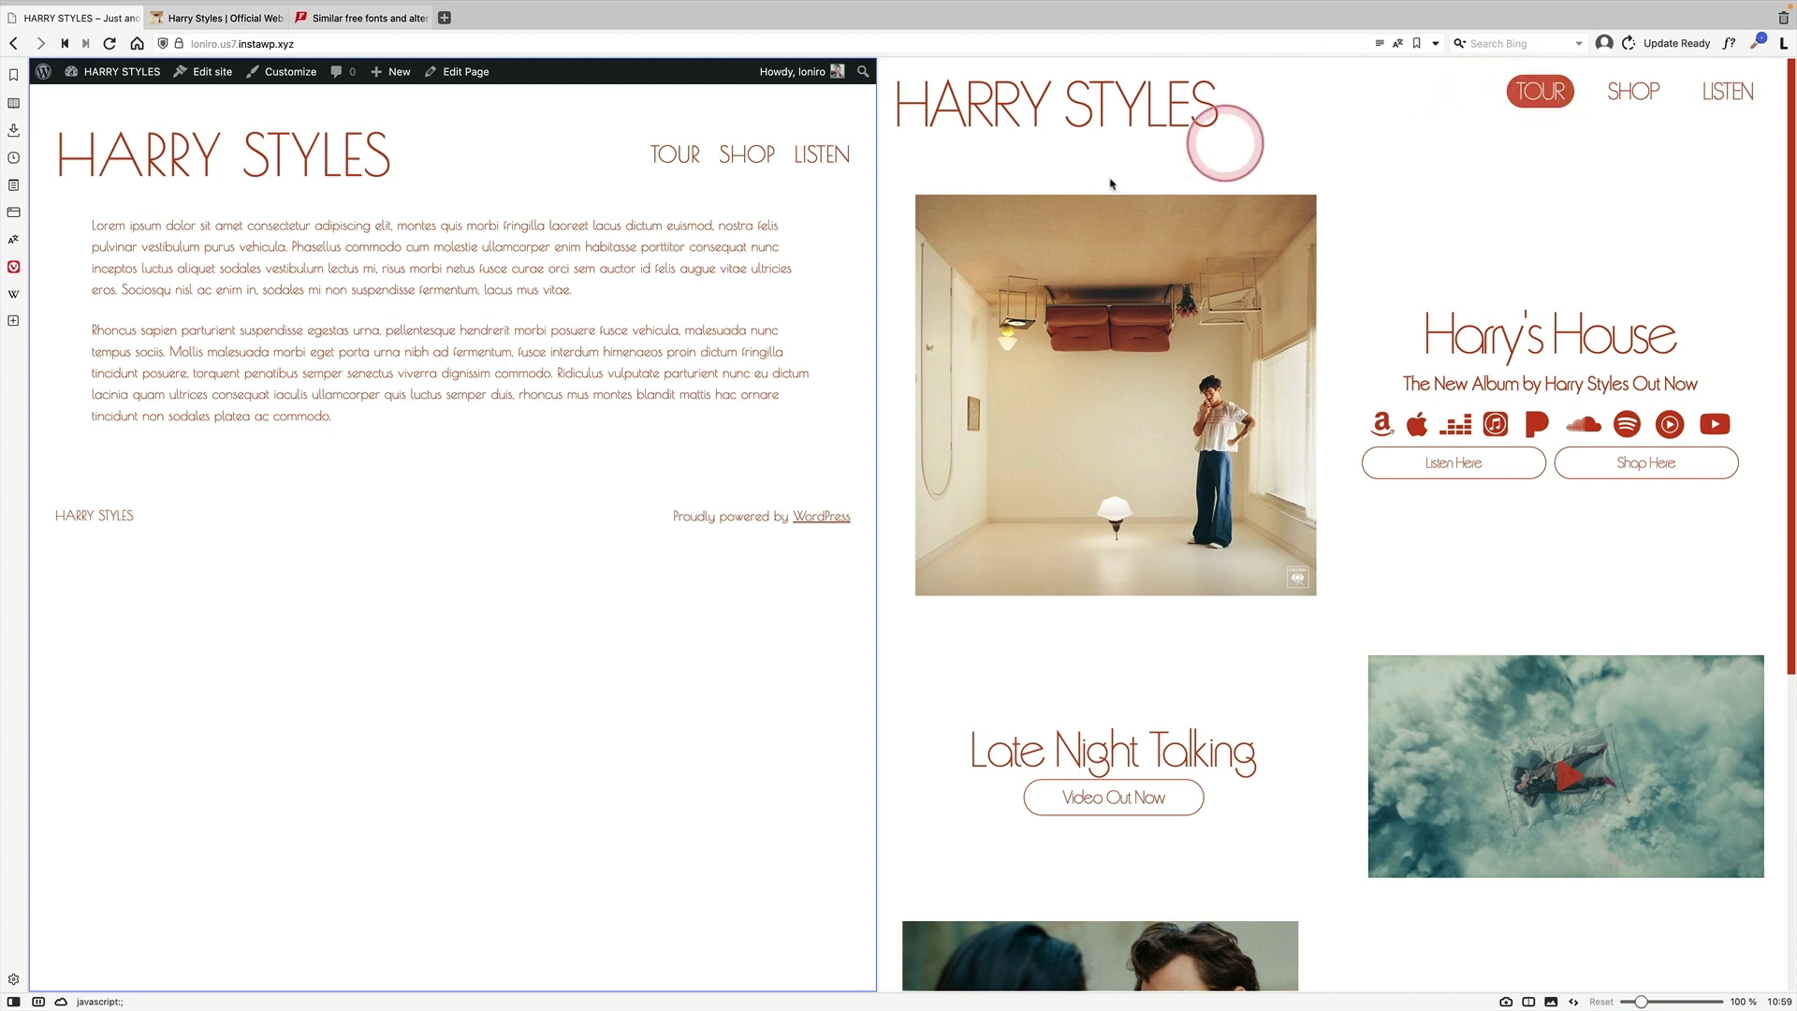
Compare how the header and menu of the rebuilt front page and the original site adapt at narrow and wide widths
{"action": "left_click_drag", "start_coordinate": [878, 299], "coordinate": [292, 298]}
{"action": "left_click", "coordinate": [386, 327]}
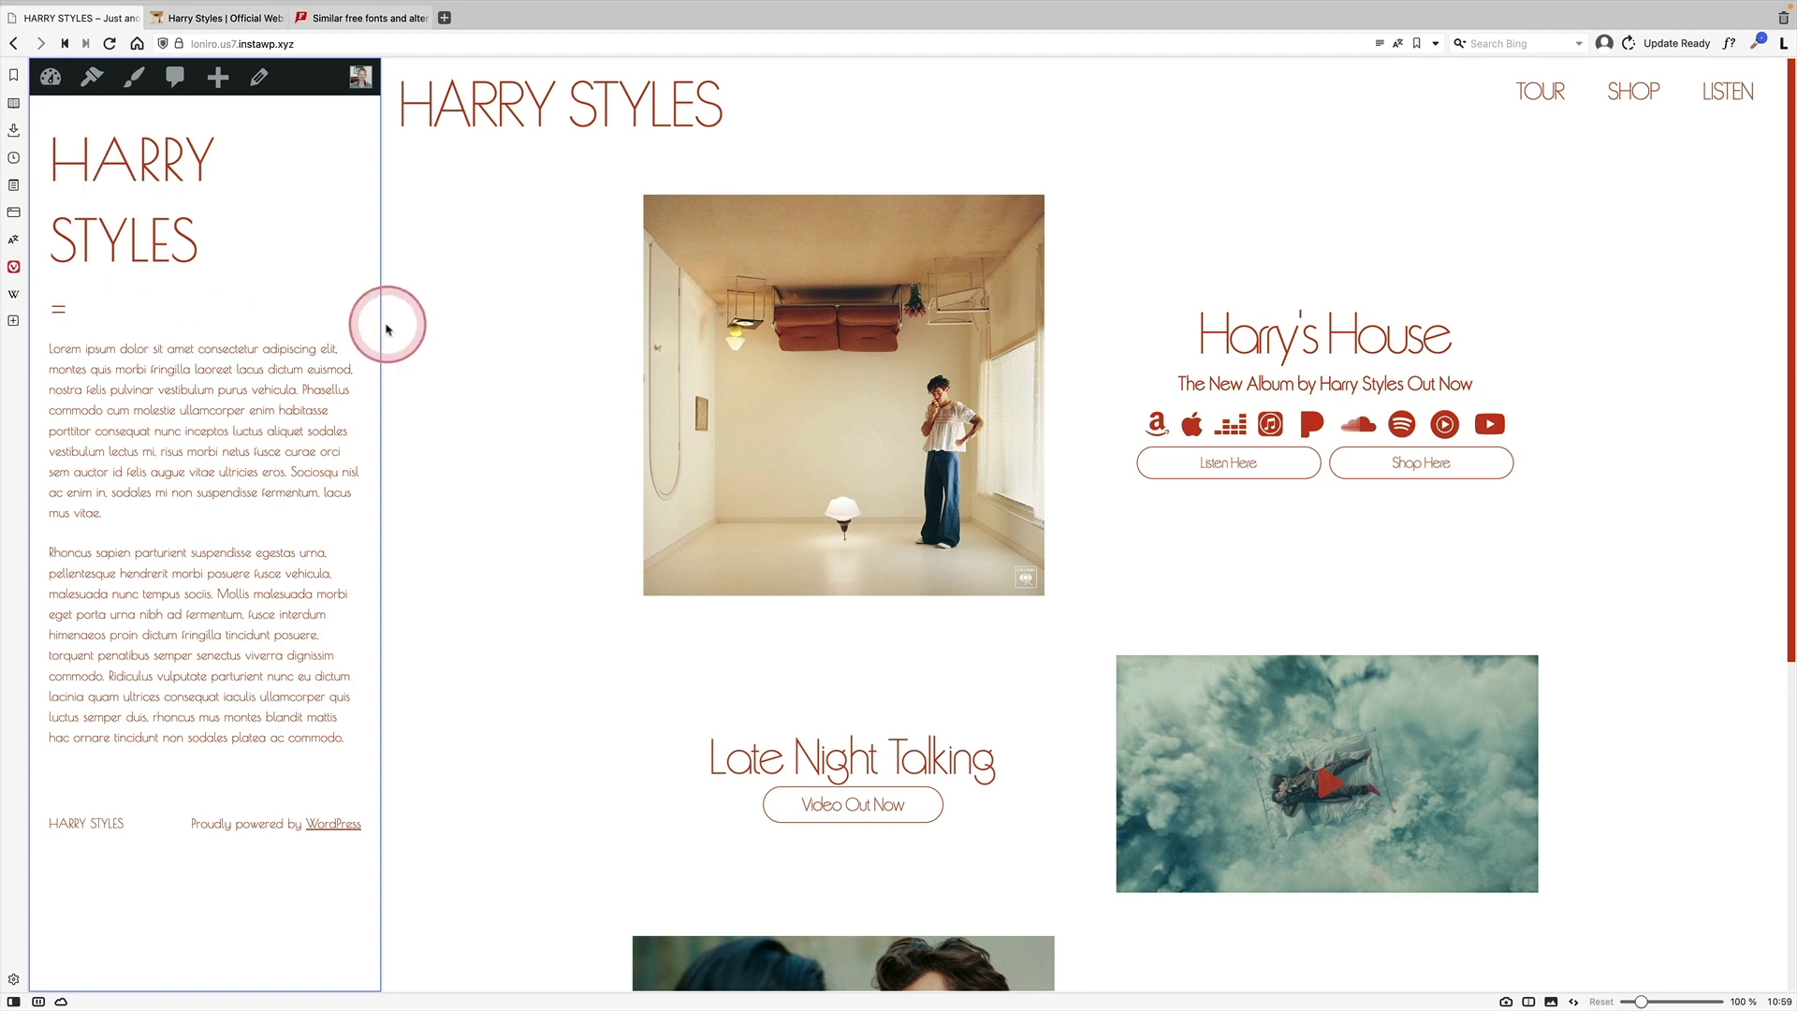
{"action": "left_click_drag", "start_coordinate": [390, 326], "coordinate": [1516, 175]}
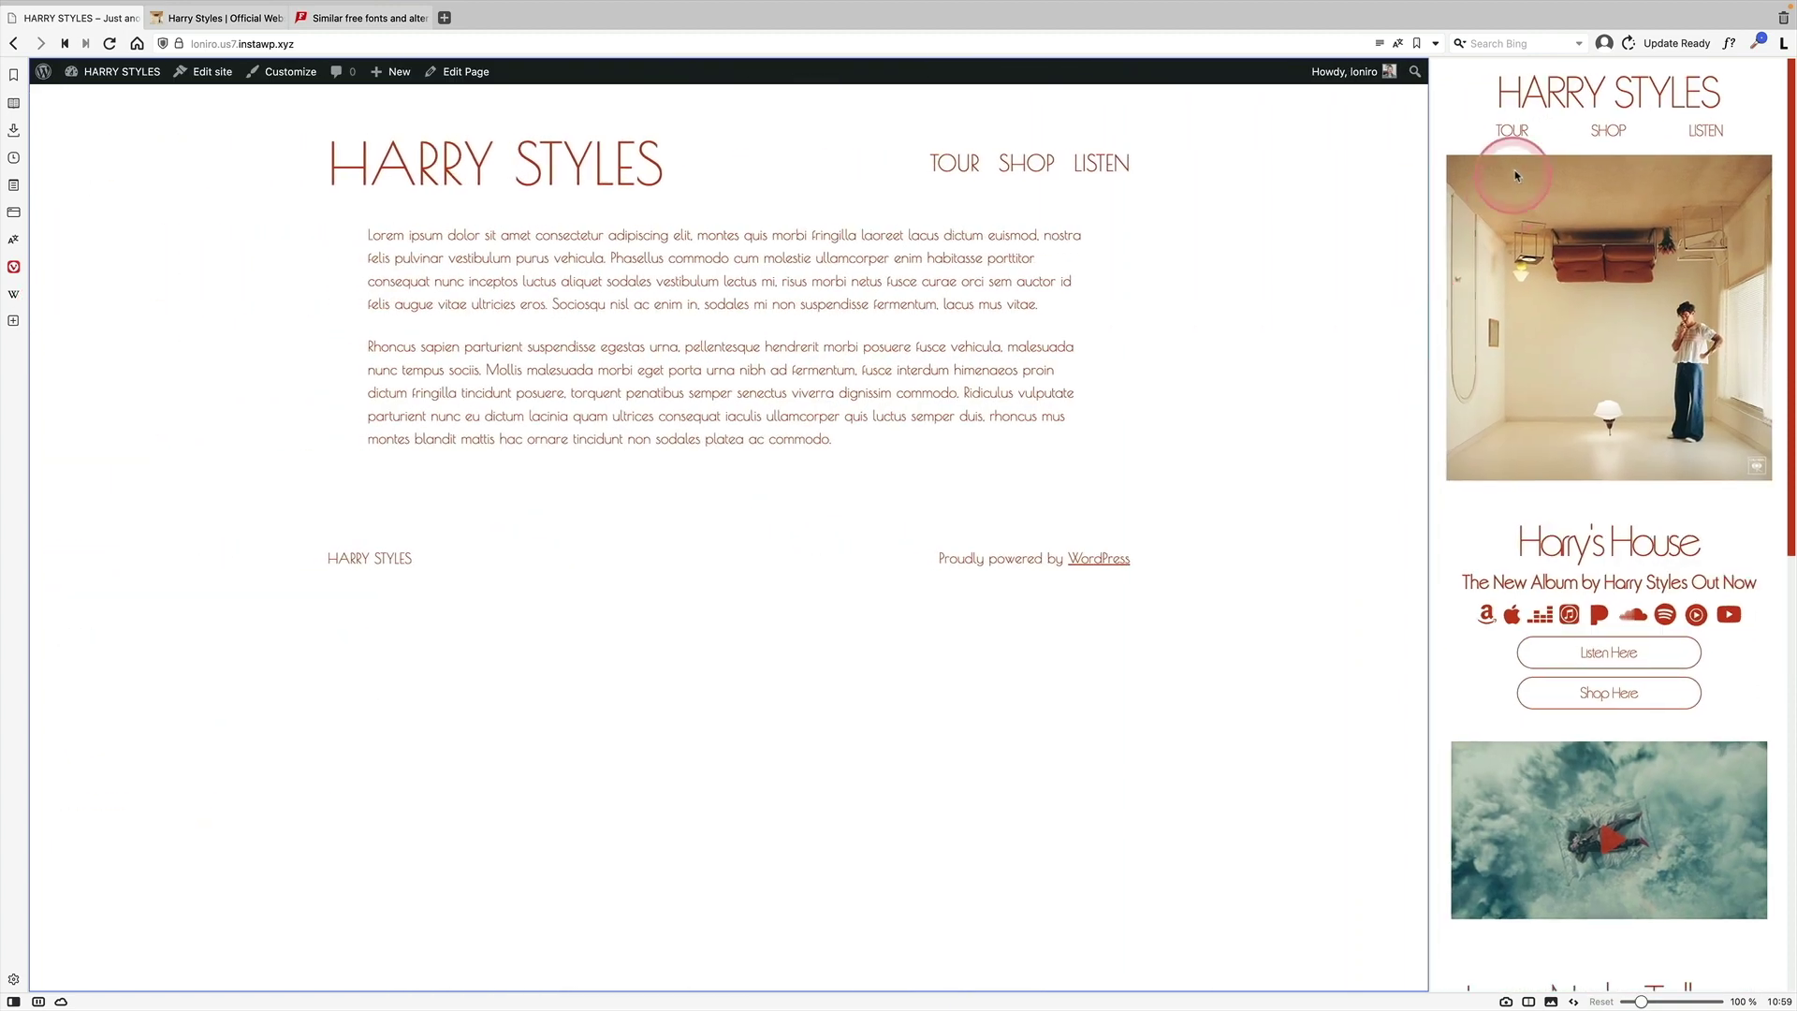
{"action": "left_click", "coordinate": [1706, 130]}
{"action": "left_click", "coordinate": [1419, 265]}
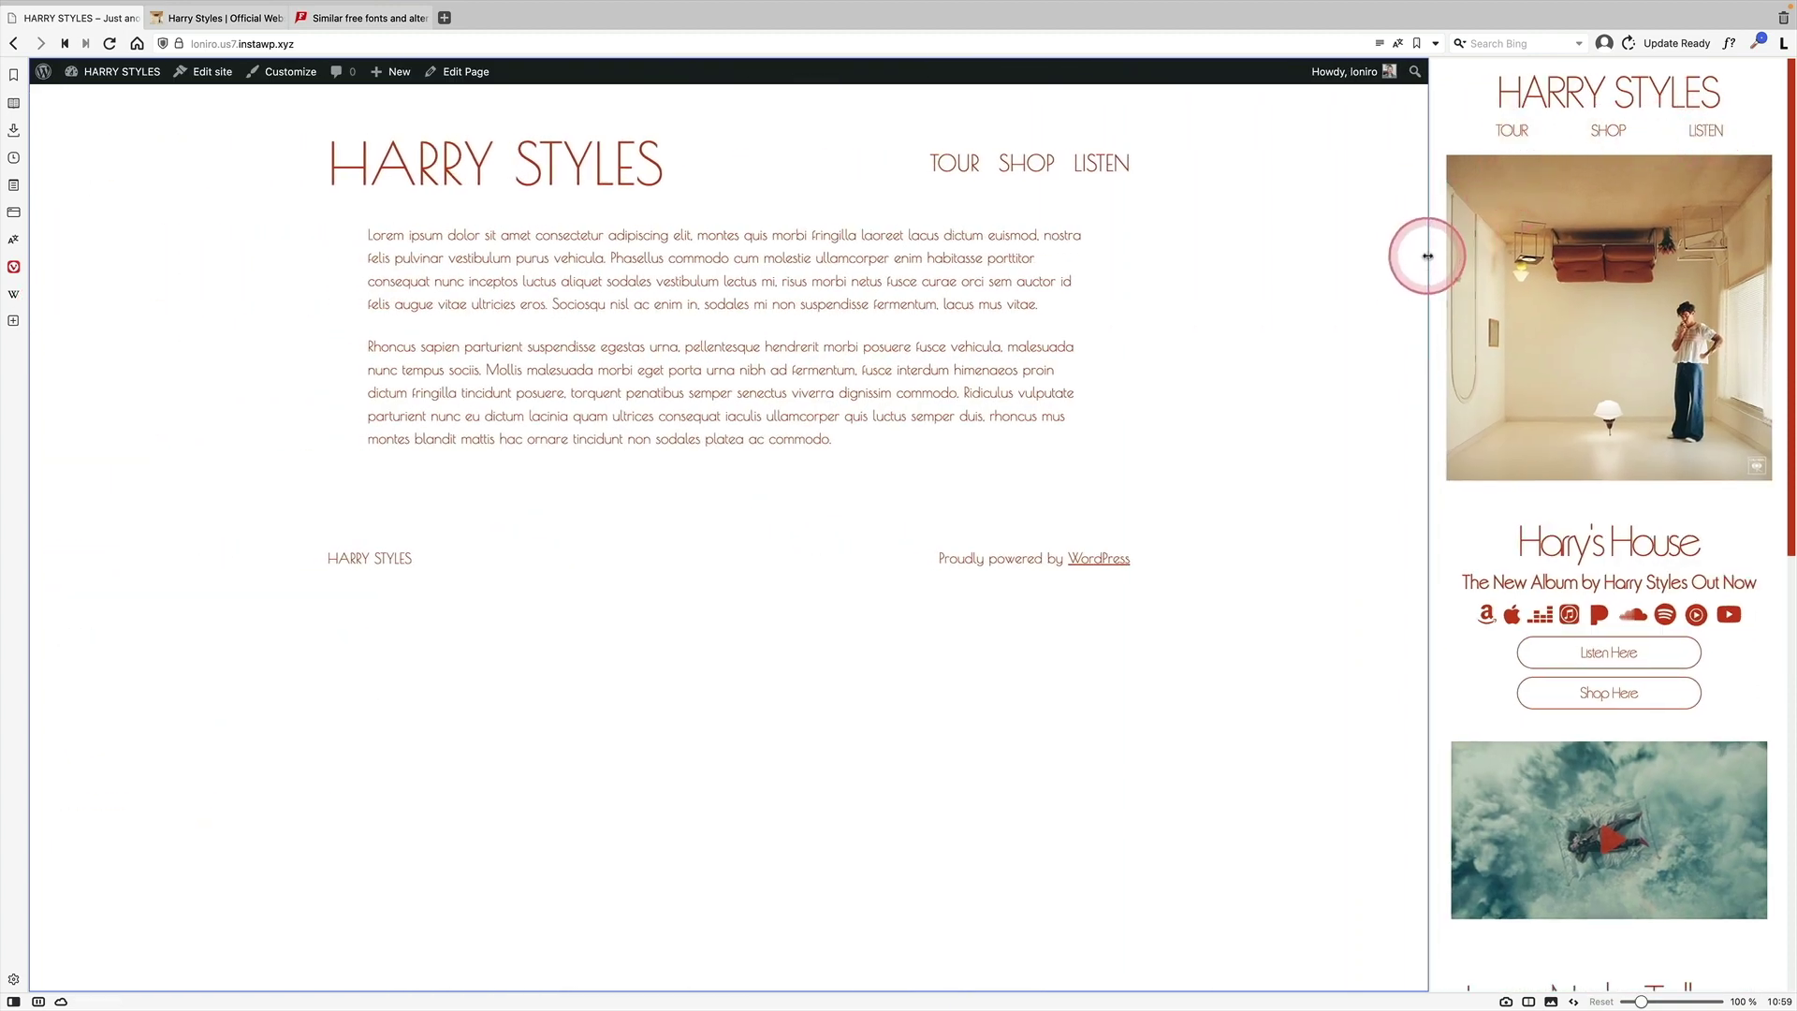
{"action": "left_click_drag", "start_coordinate": [1427, 255], "coordinate": [830, 304]}
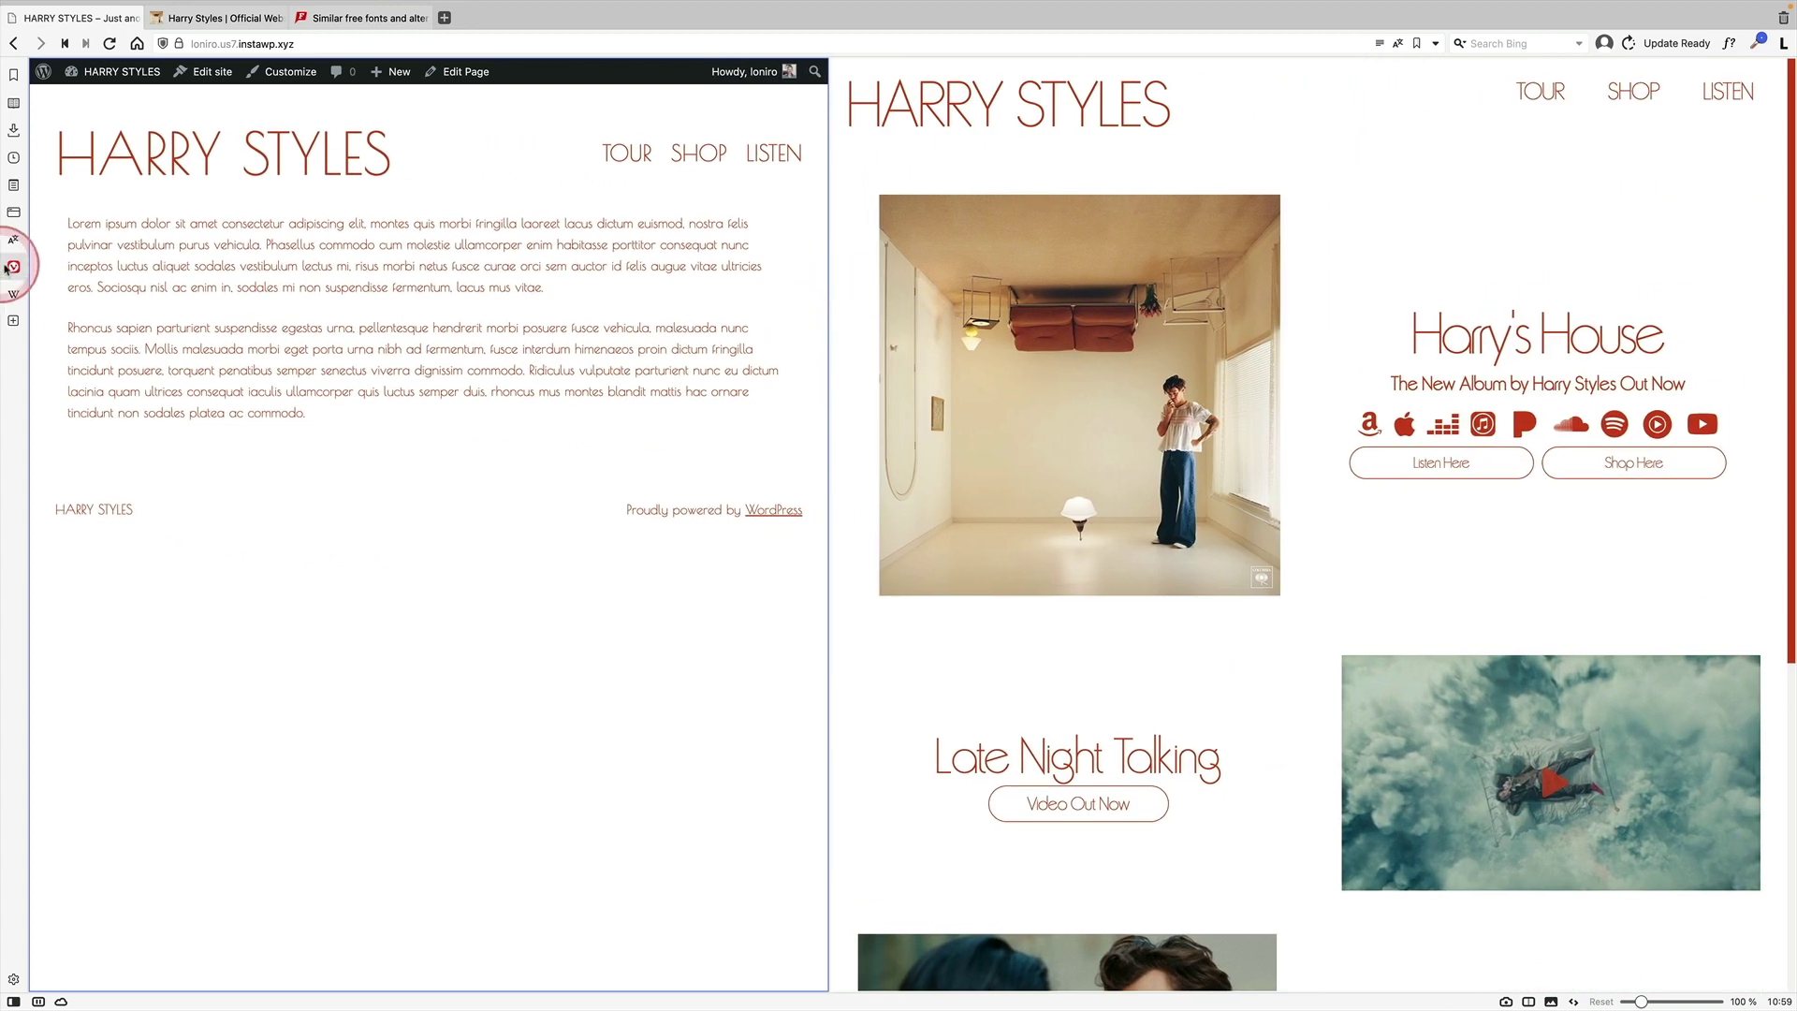
Open the Header template part for editing in the site editor
{"action": "mouse_move", "coordinate": [126, 74]}
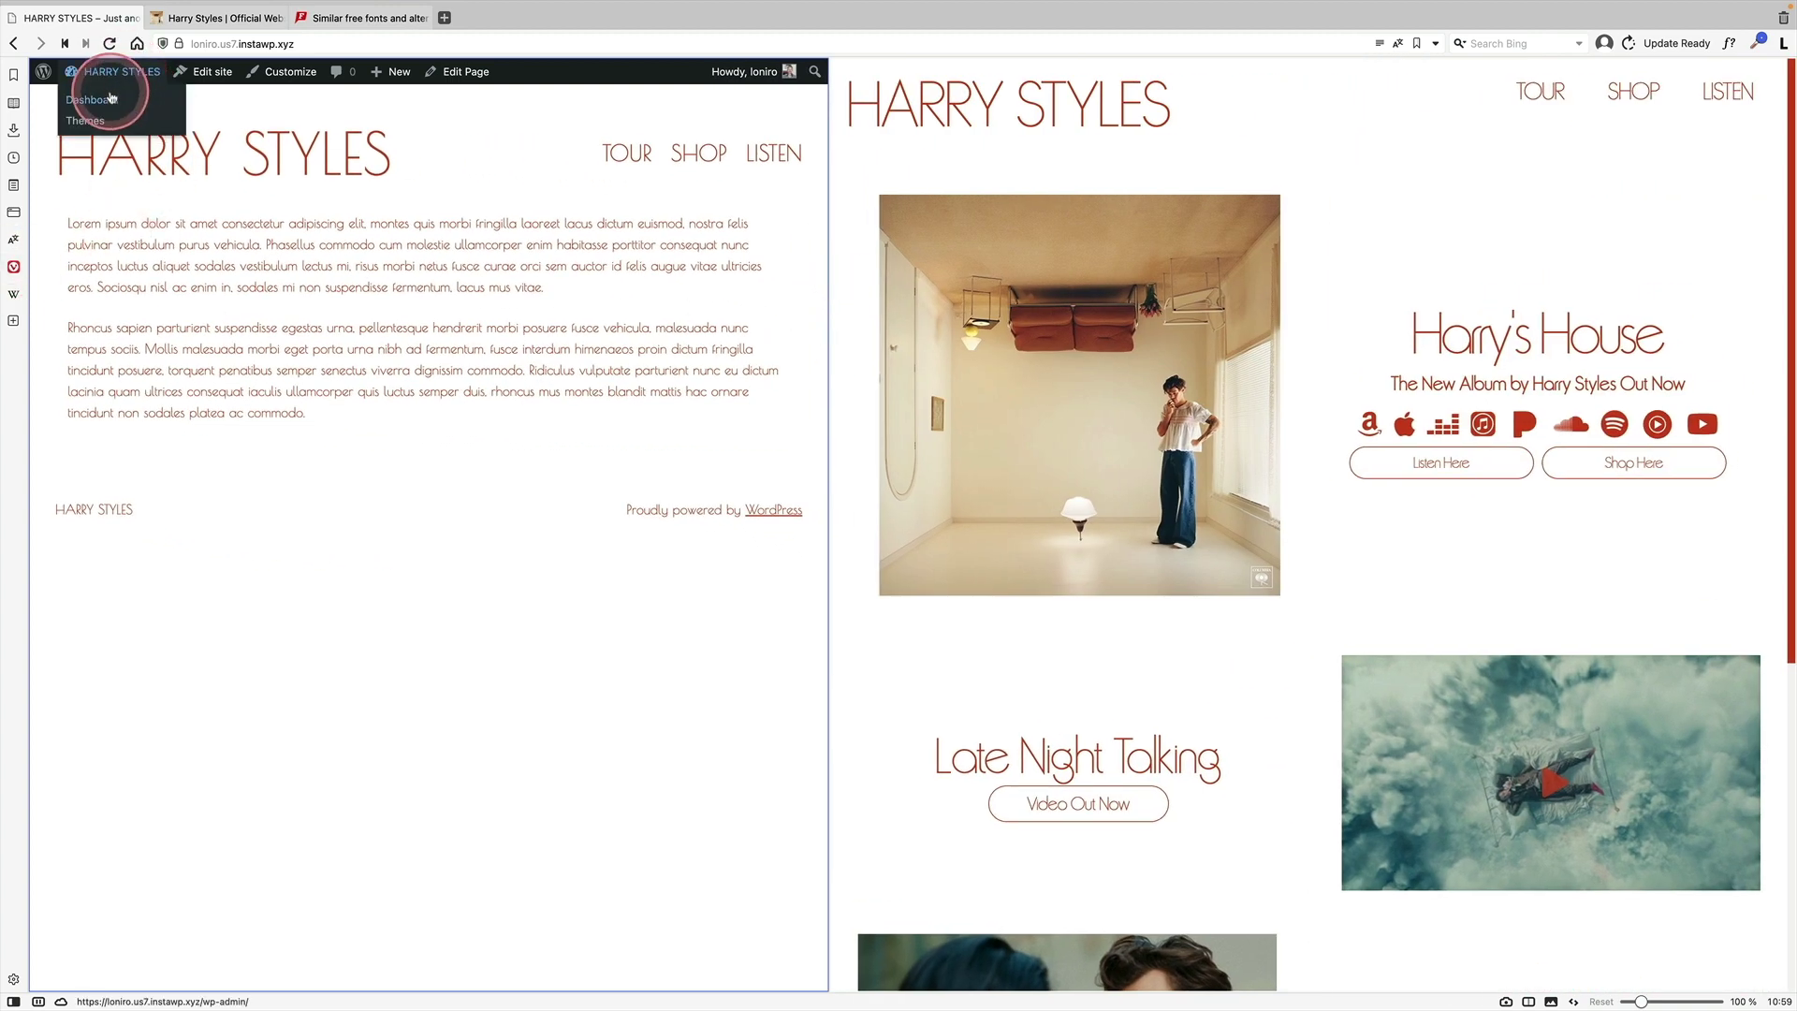
{"action": "left_click", "coordinate": [202, 82]}
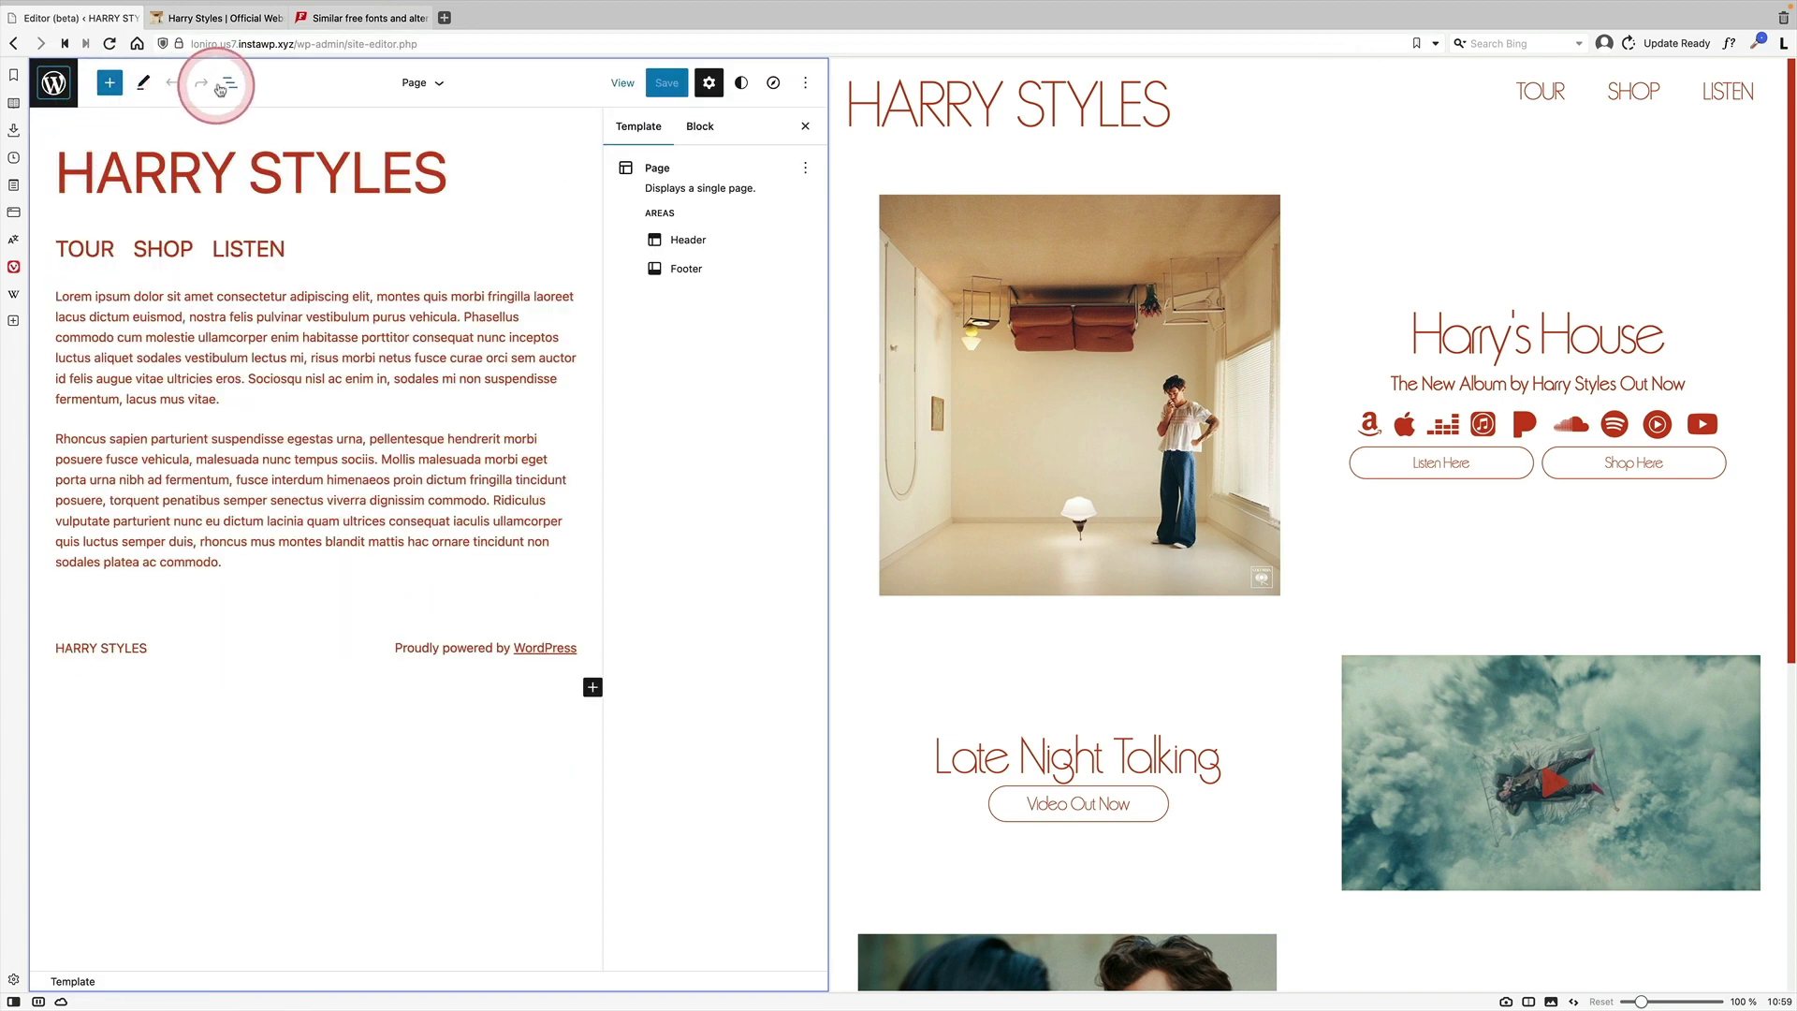
{"action": "left_click", "coordinate": [54, 82]}
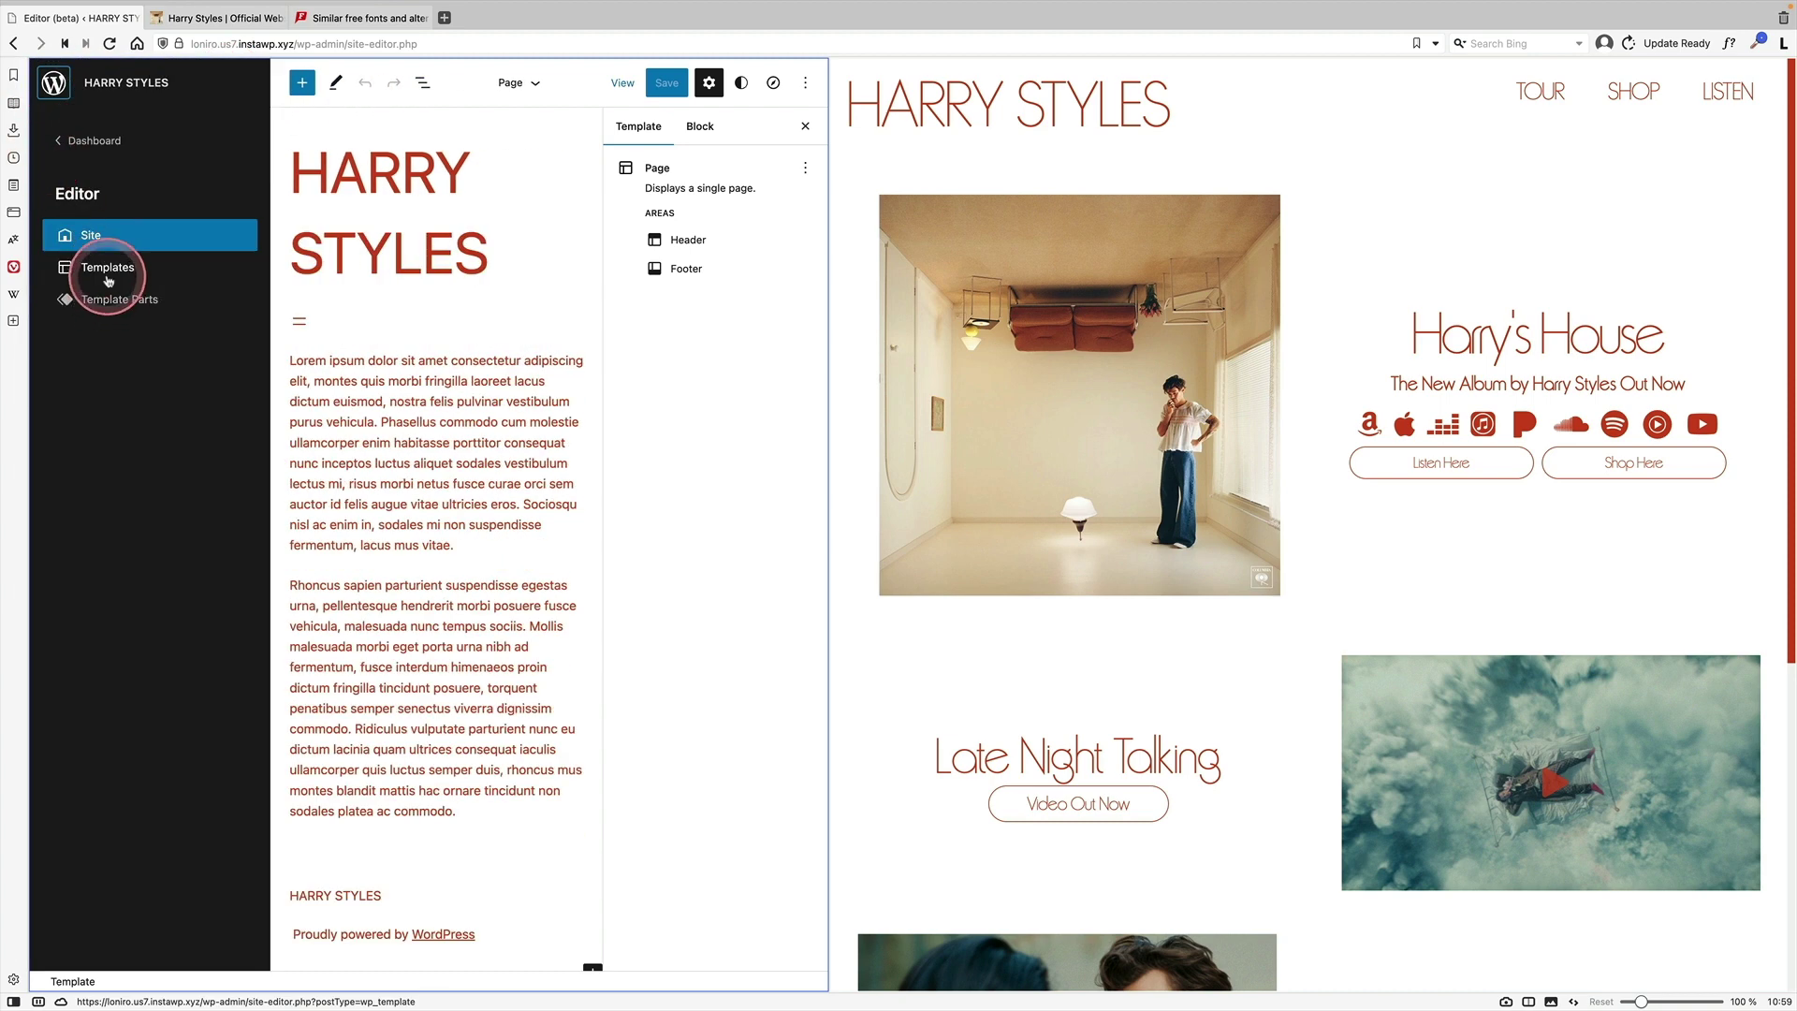
{"action": "left_click", "coordinate": [122, 301]}
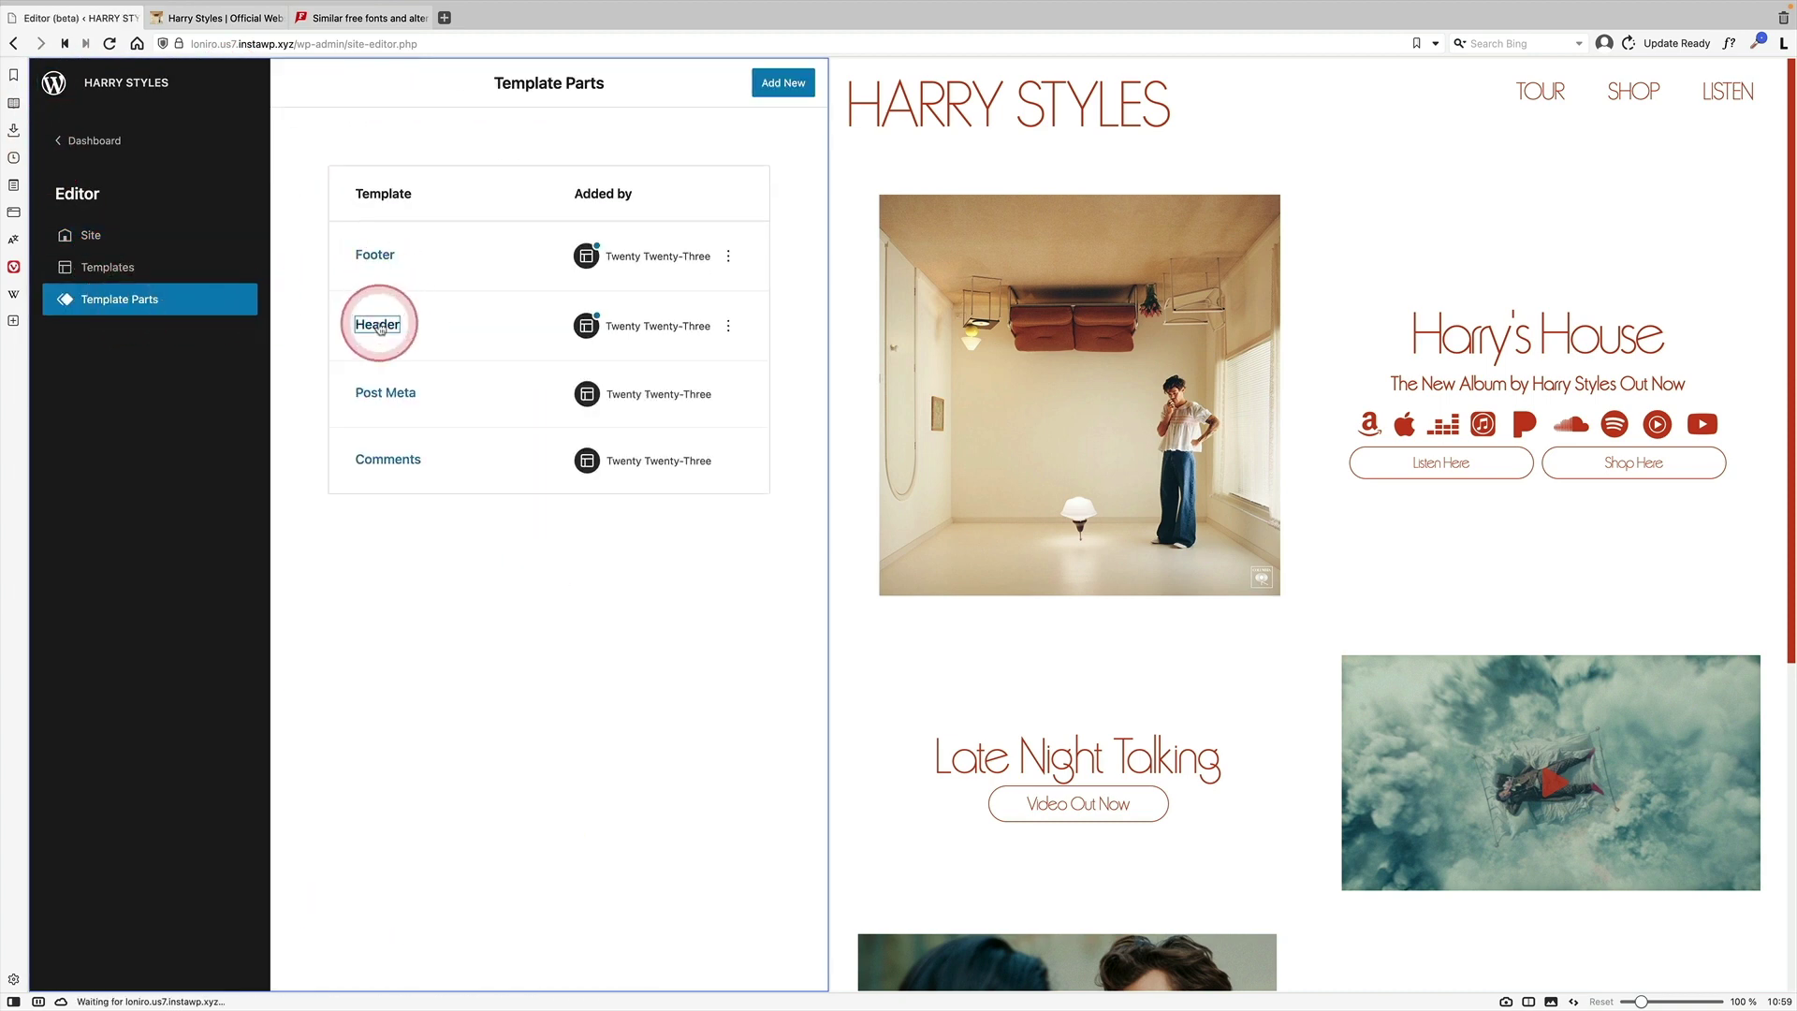
{"action": "left_click", "coordinate": [379, 307]}
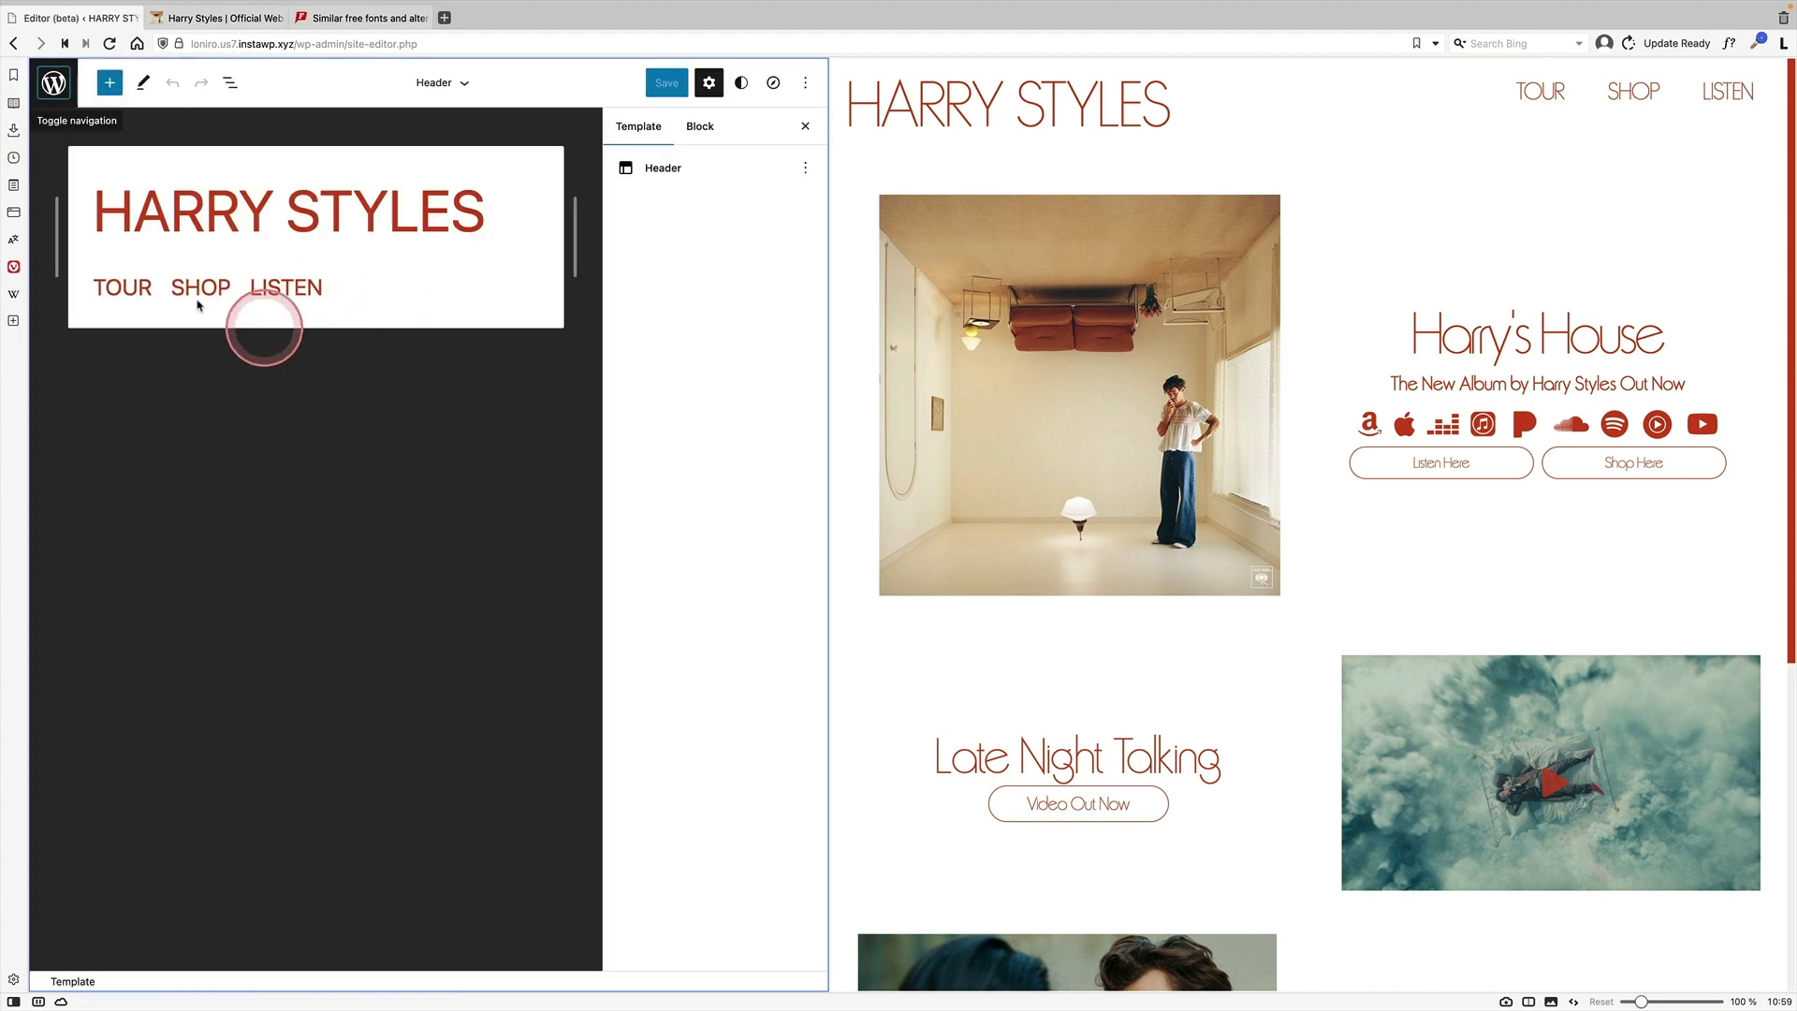
Set the overlay menu of the header row's Navigation block to Off and save the template part
{"action": "left_click", "coordinate": [230, 82]}
{"action": "left_click", "coordinate": [139, 178]}
{"action": "left_click", "coordinate": [63, 172]}
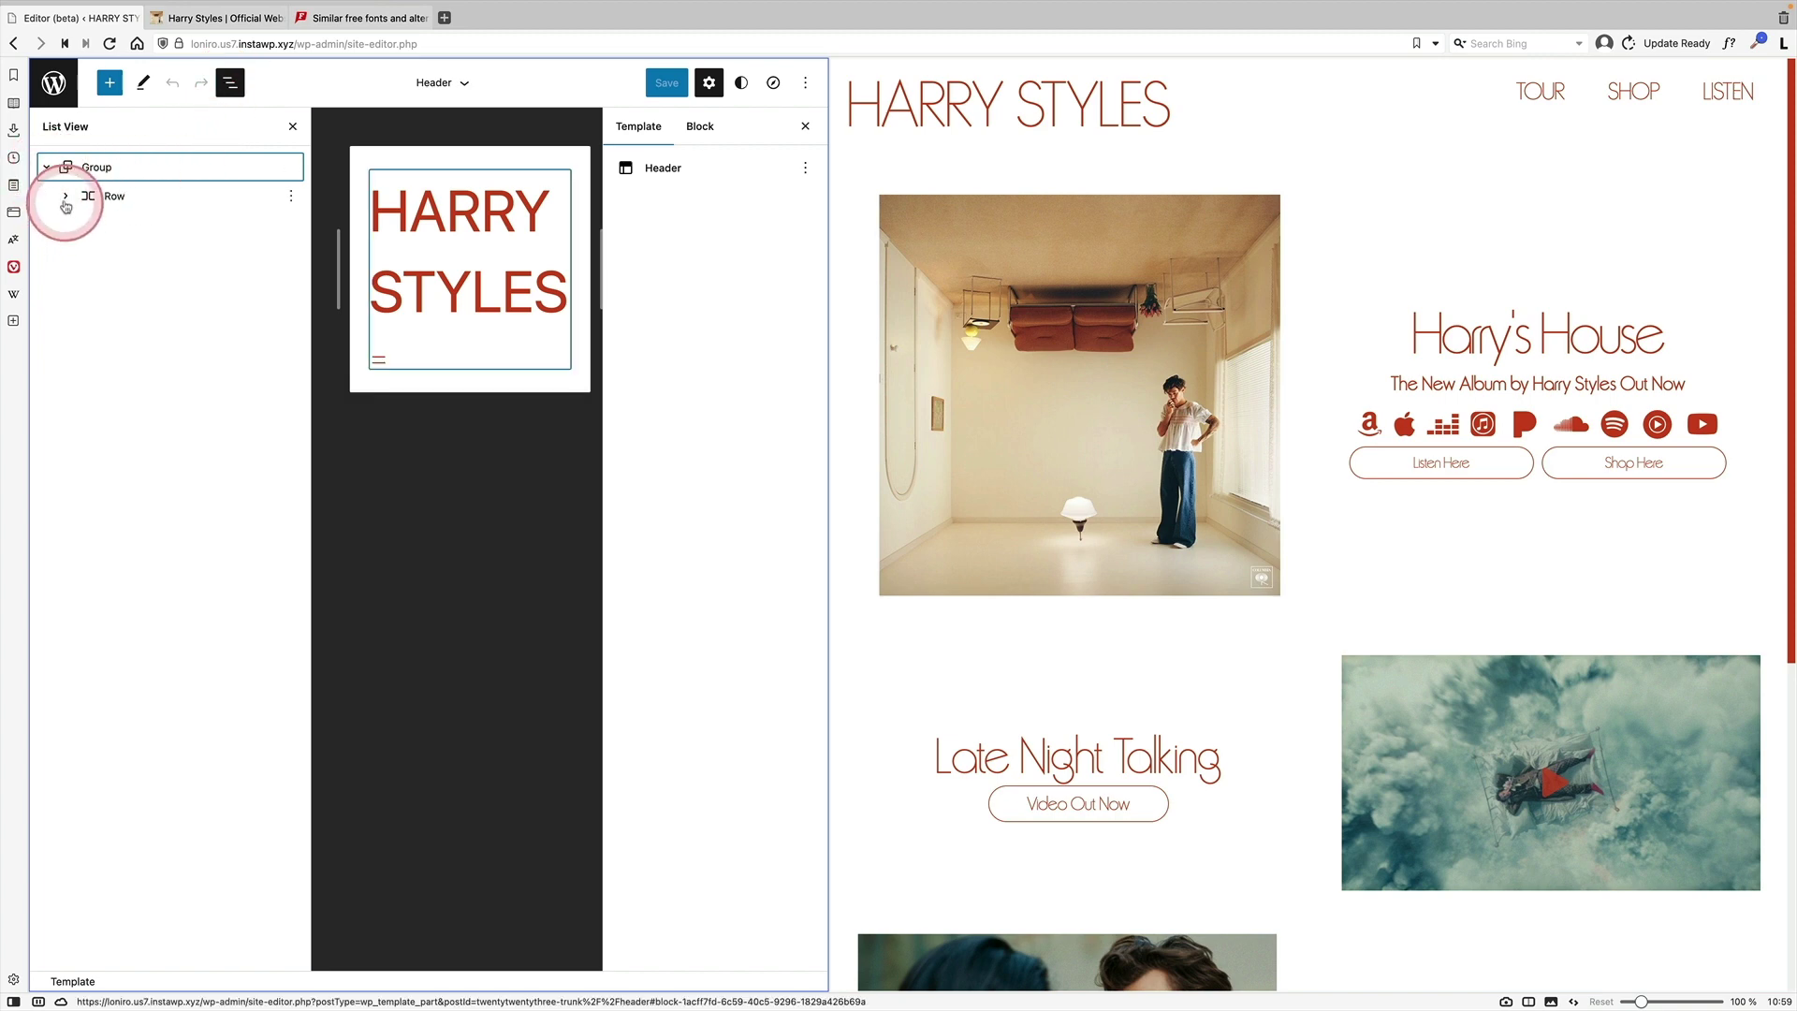
{"action": "left_click", "coordinate": [64, 196]}
{"action": "left_click", "coordinate": [172, 259]}
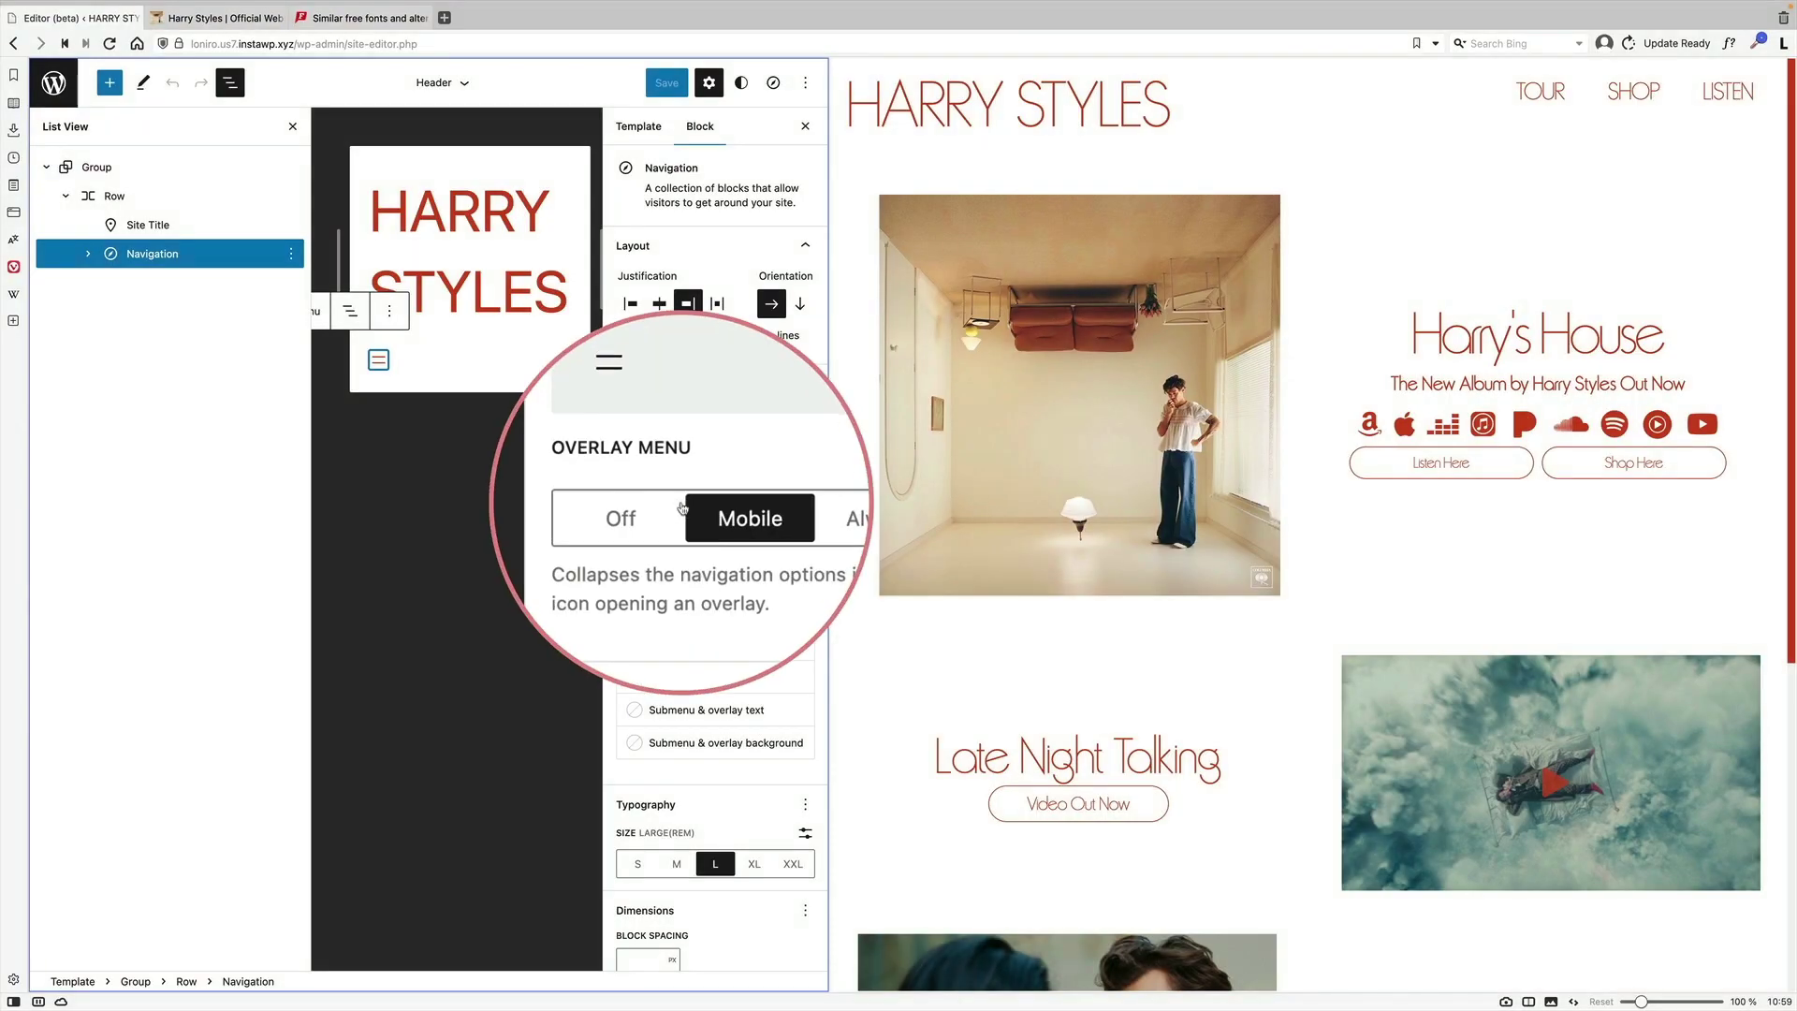
{"action": "left_click", "coordinate": [715, 510]}
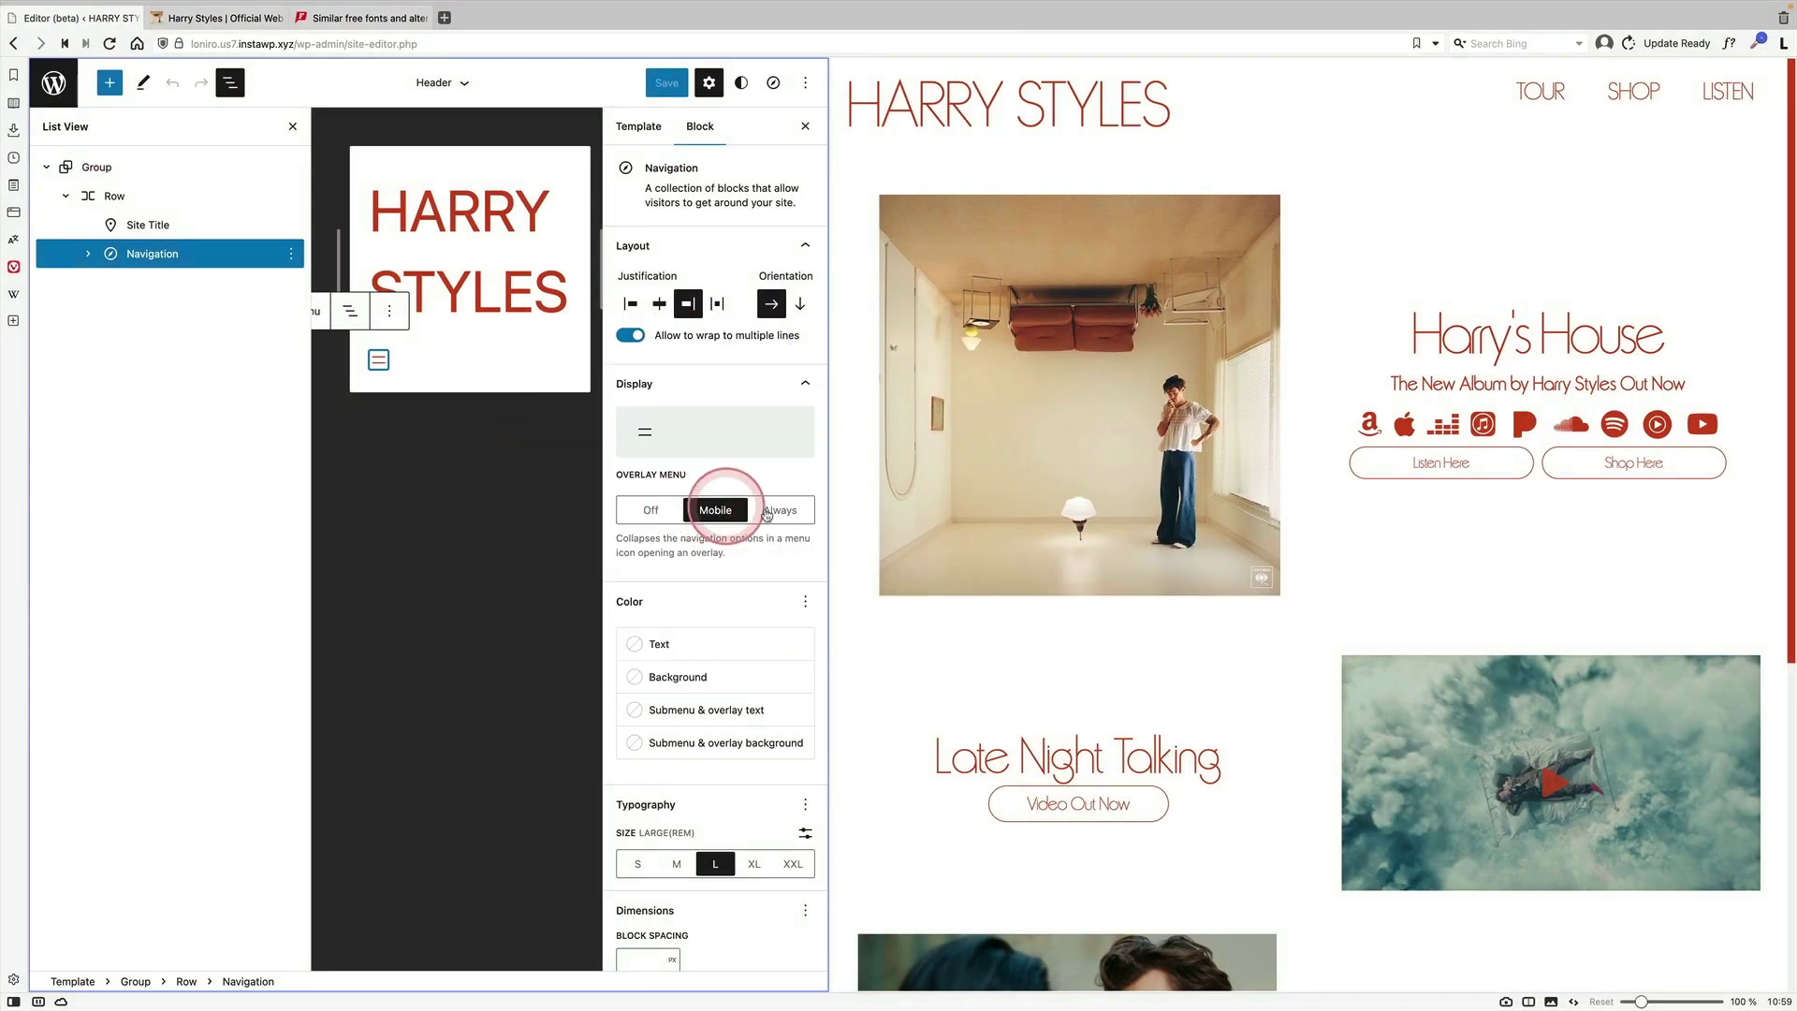
{"action": "left_click", "coordinate": [655, 511]}
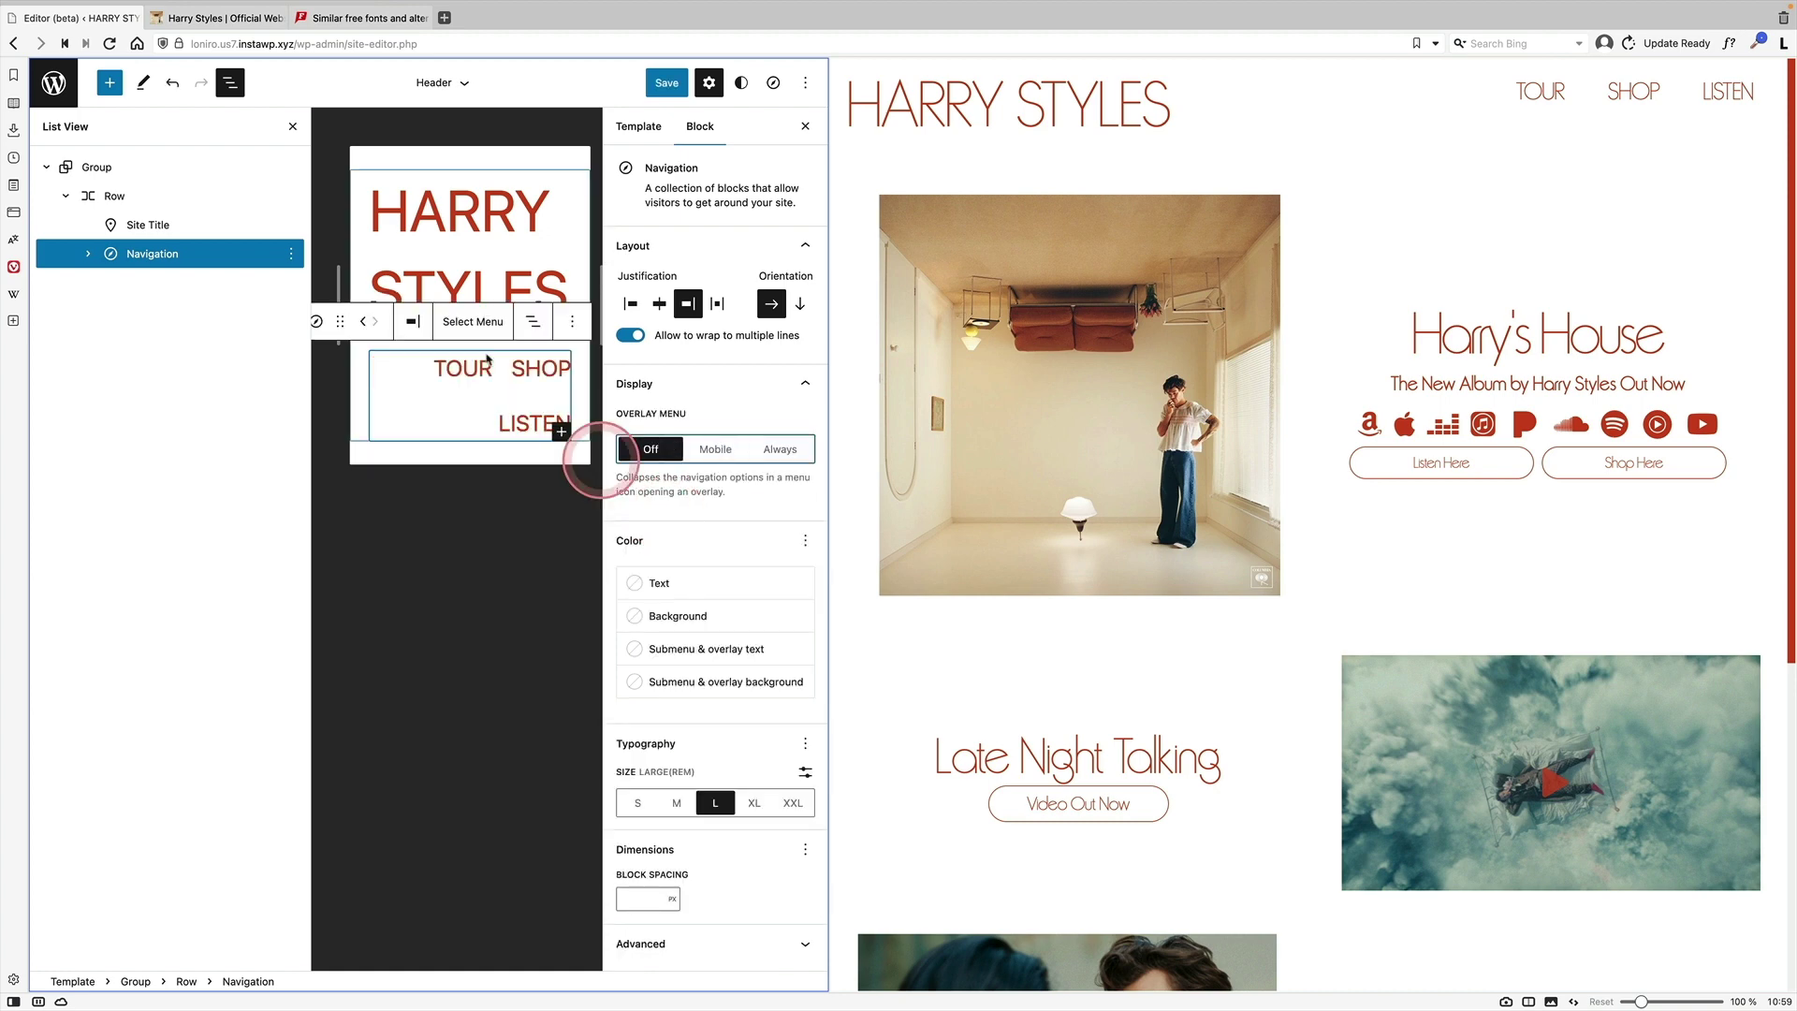
{"action": "left_click", "coordinate": [667, 83]}
{"action": "left_click", "coordinate": [655, 77]}
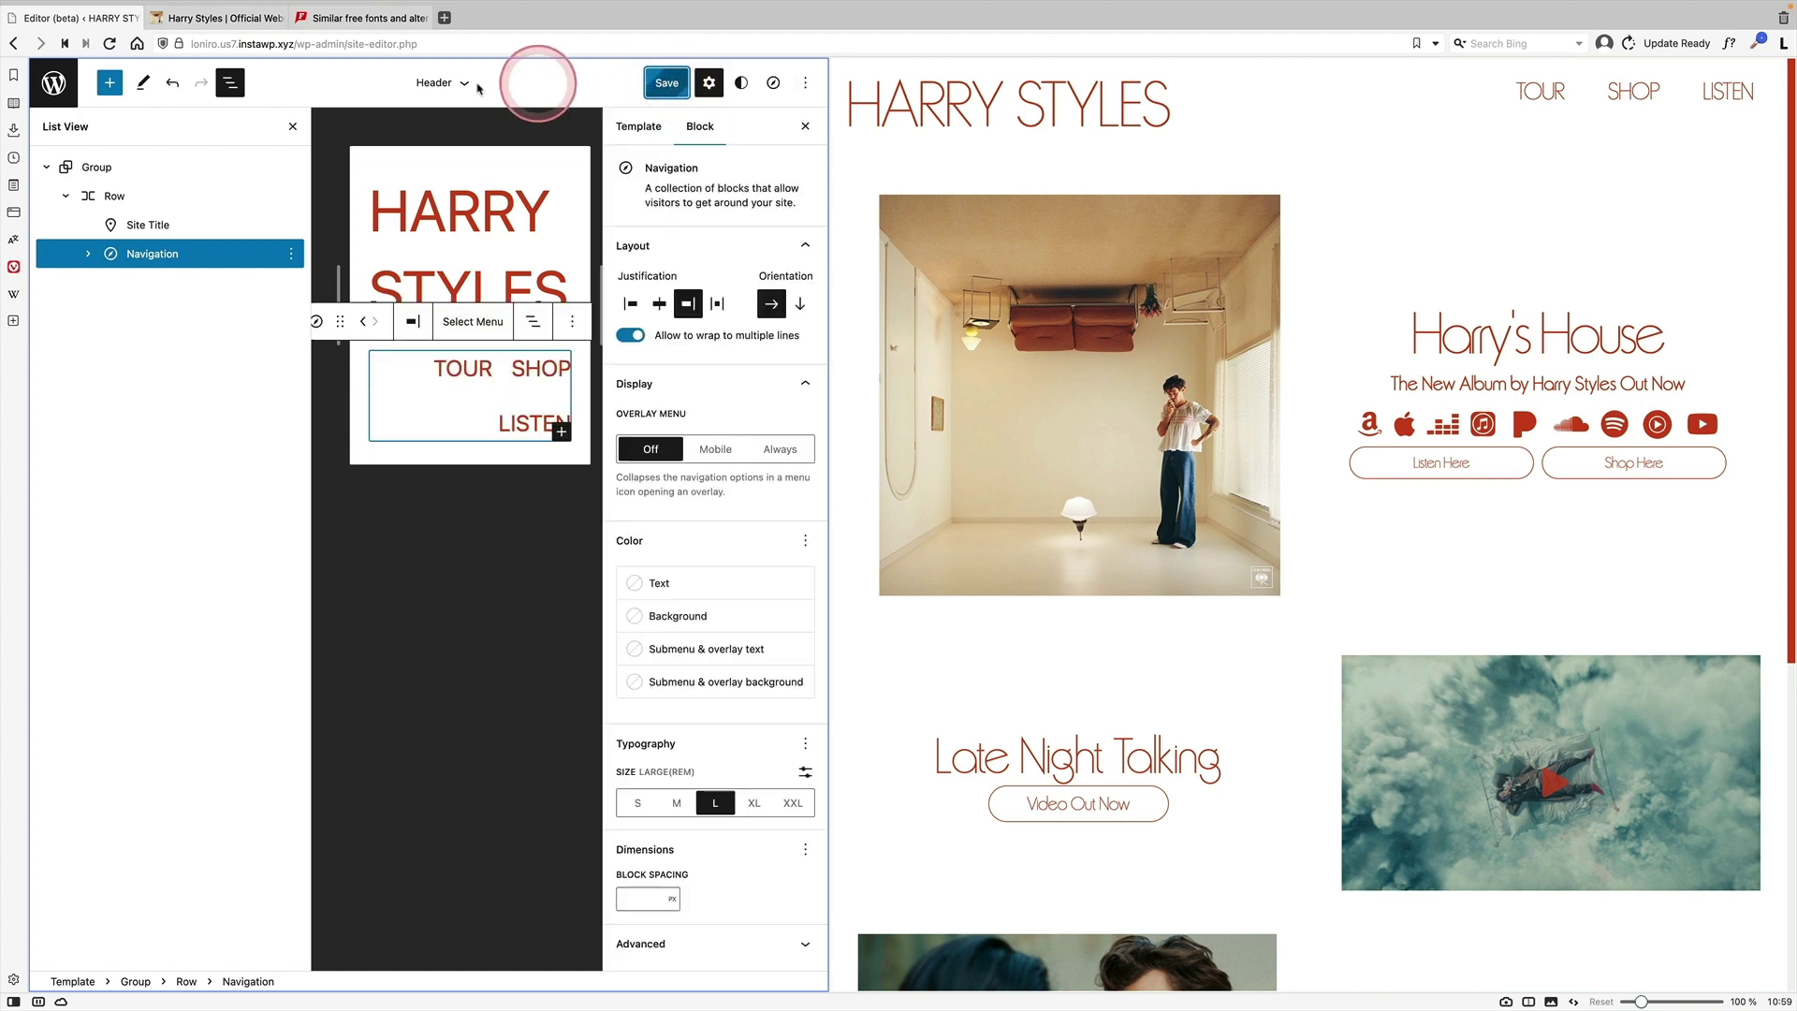
{"action": "left_click", "coordinate": [343, 44]}
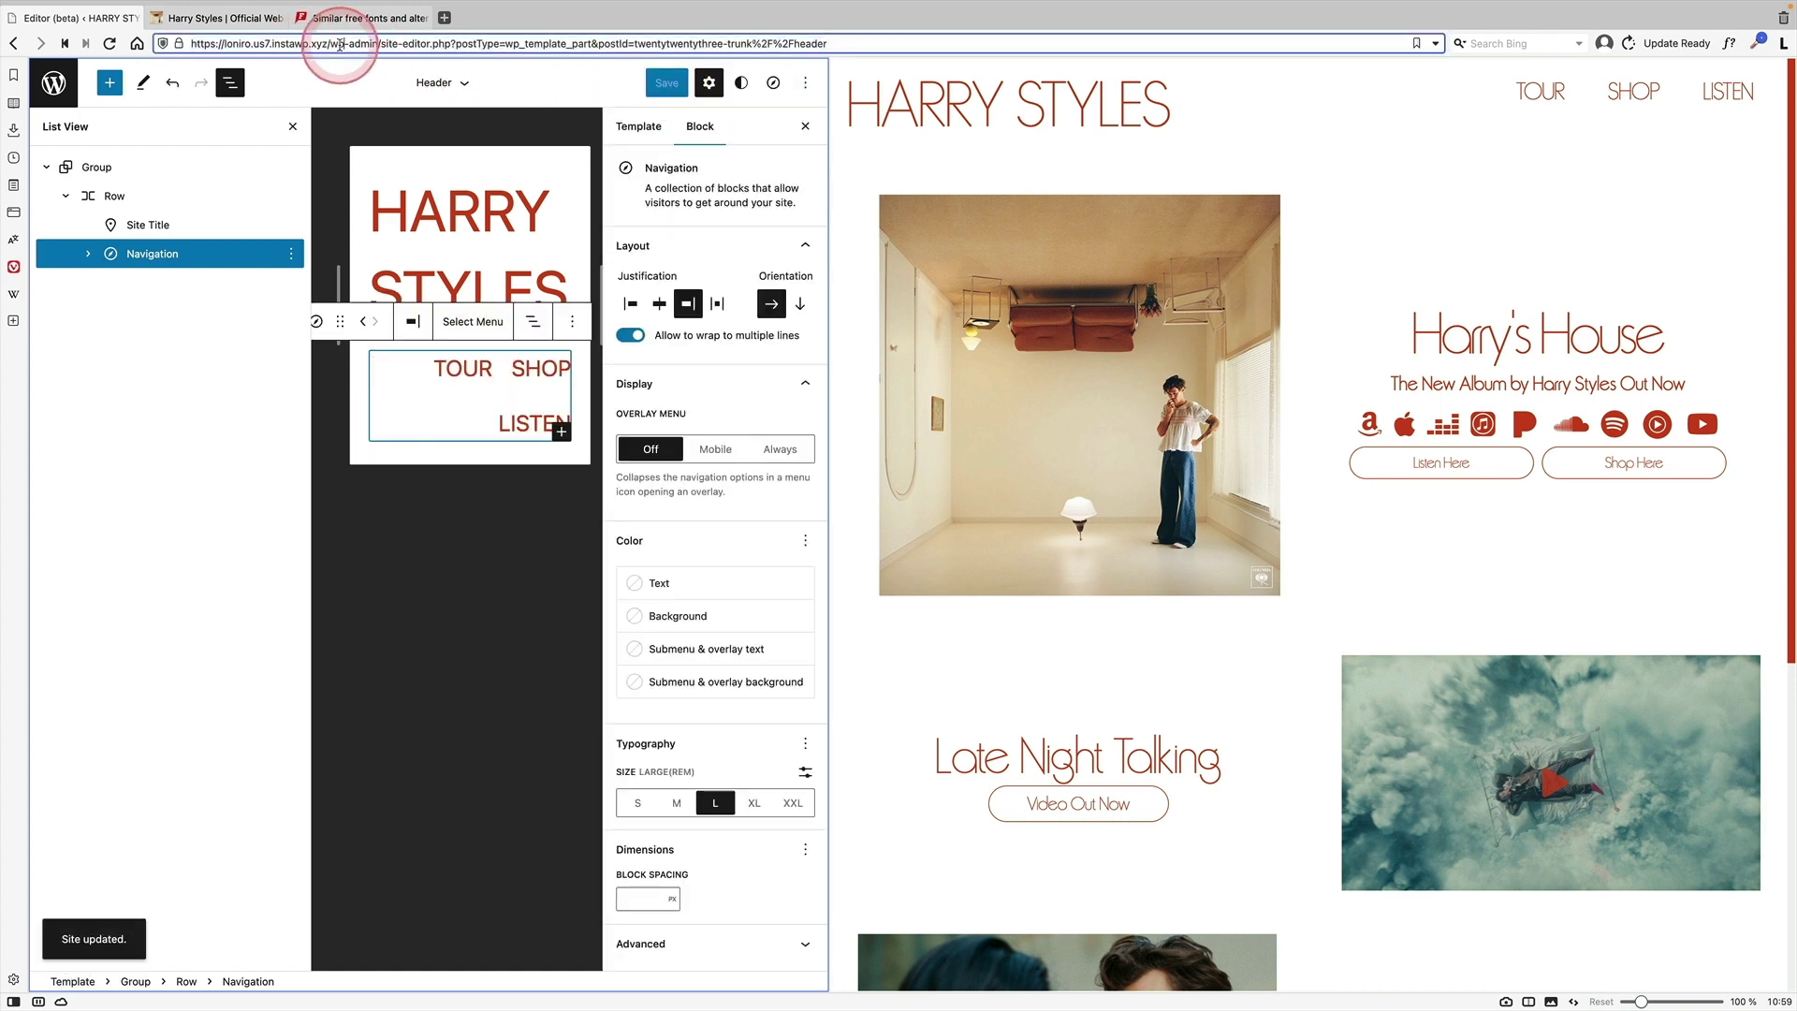
{"action": "left_click_drag", "start_coordinate": [331, 44], "coordinate": [560, 50]}
{"action": "key", "text": "BackSpace"}
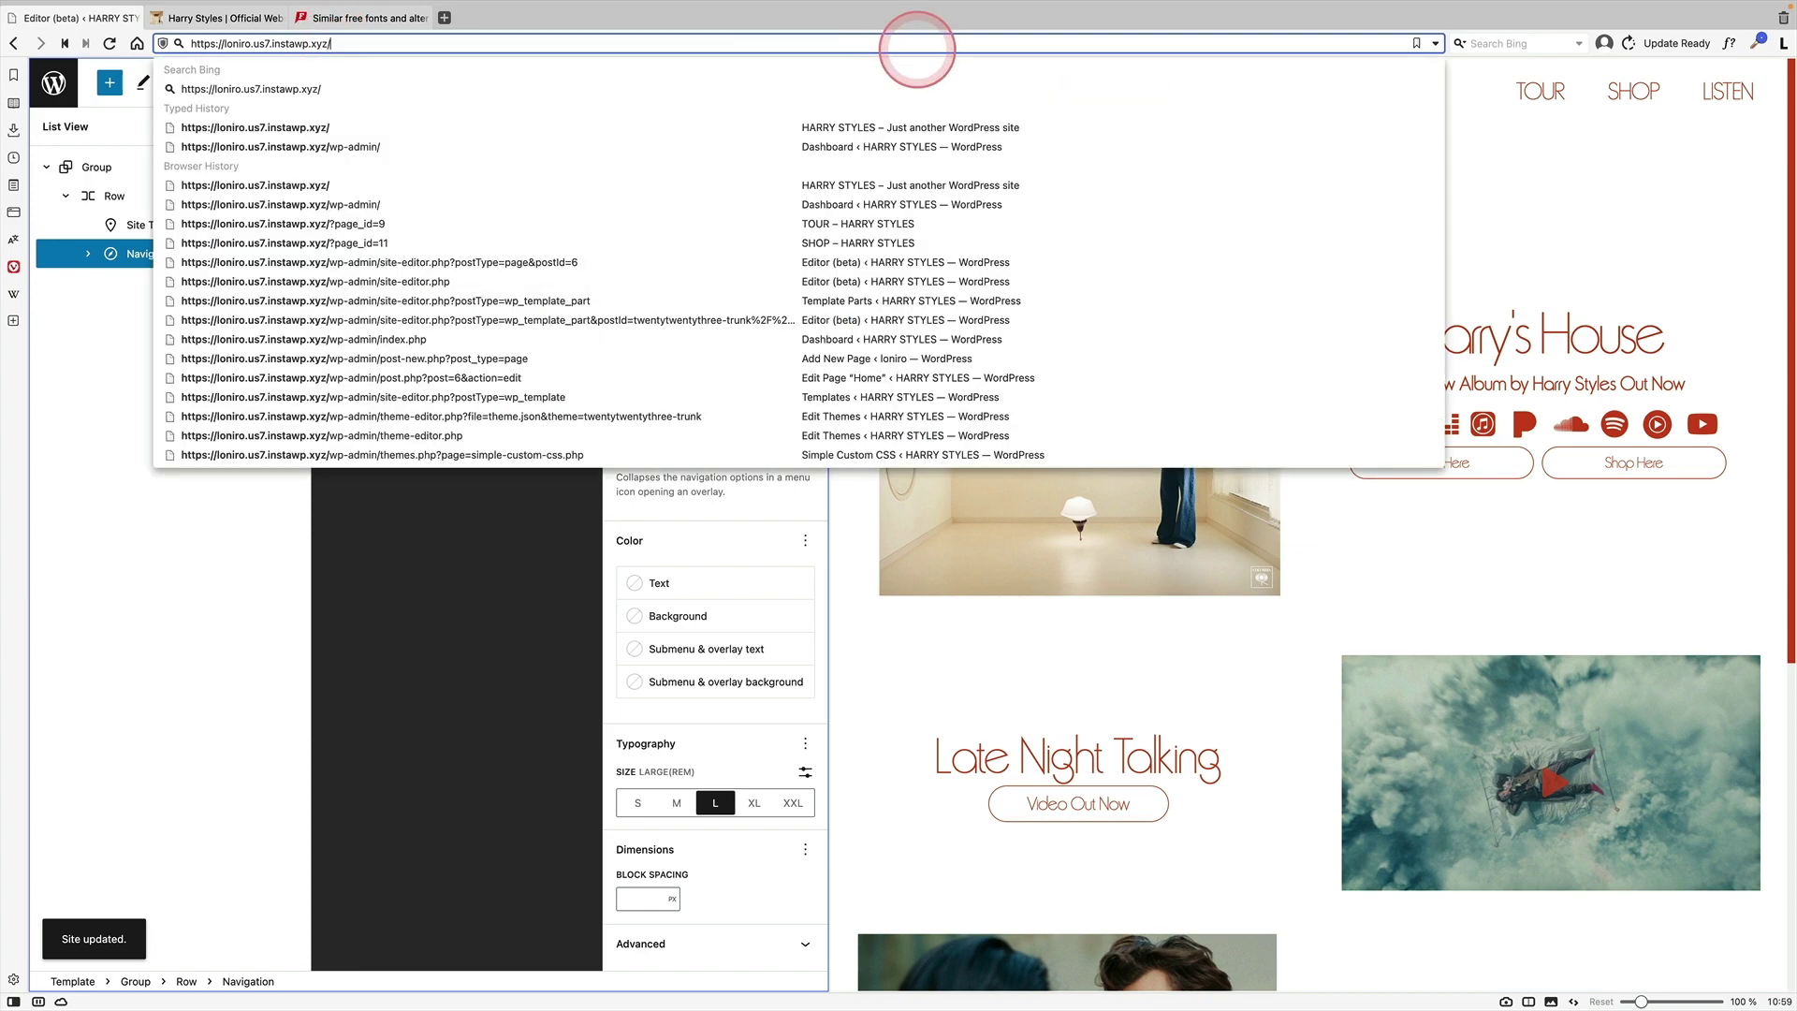
{"action": "key", "text": "Return"}
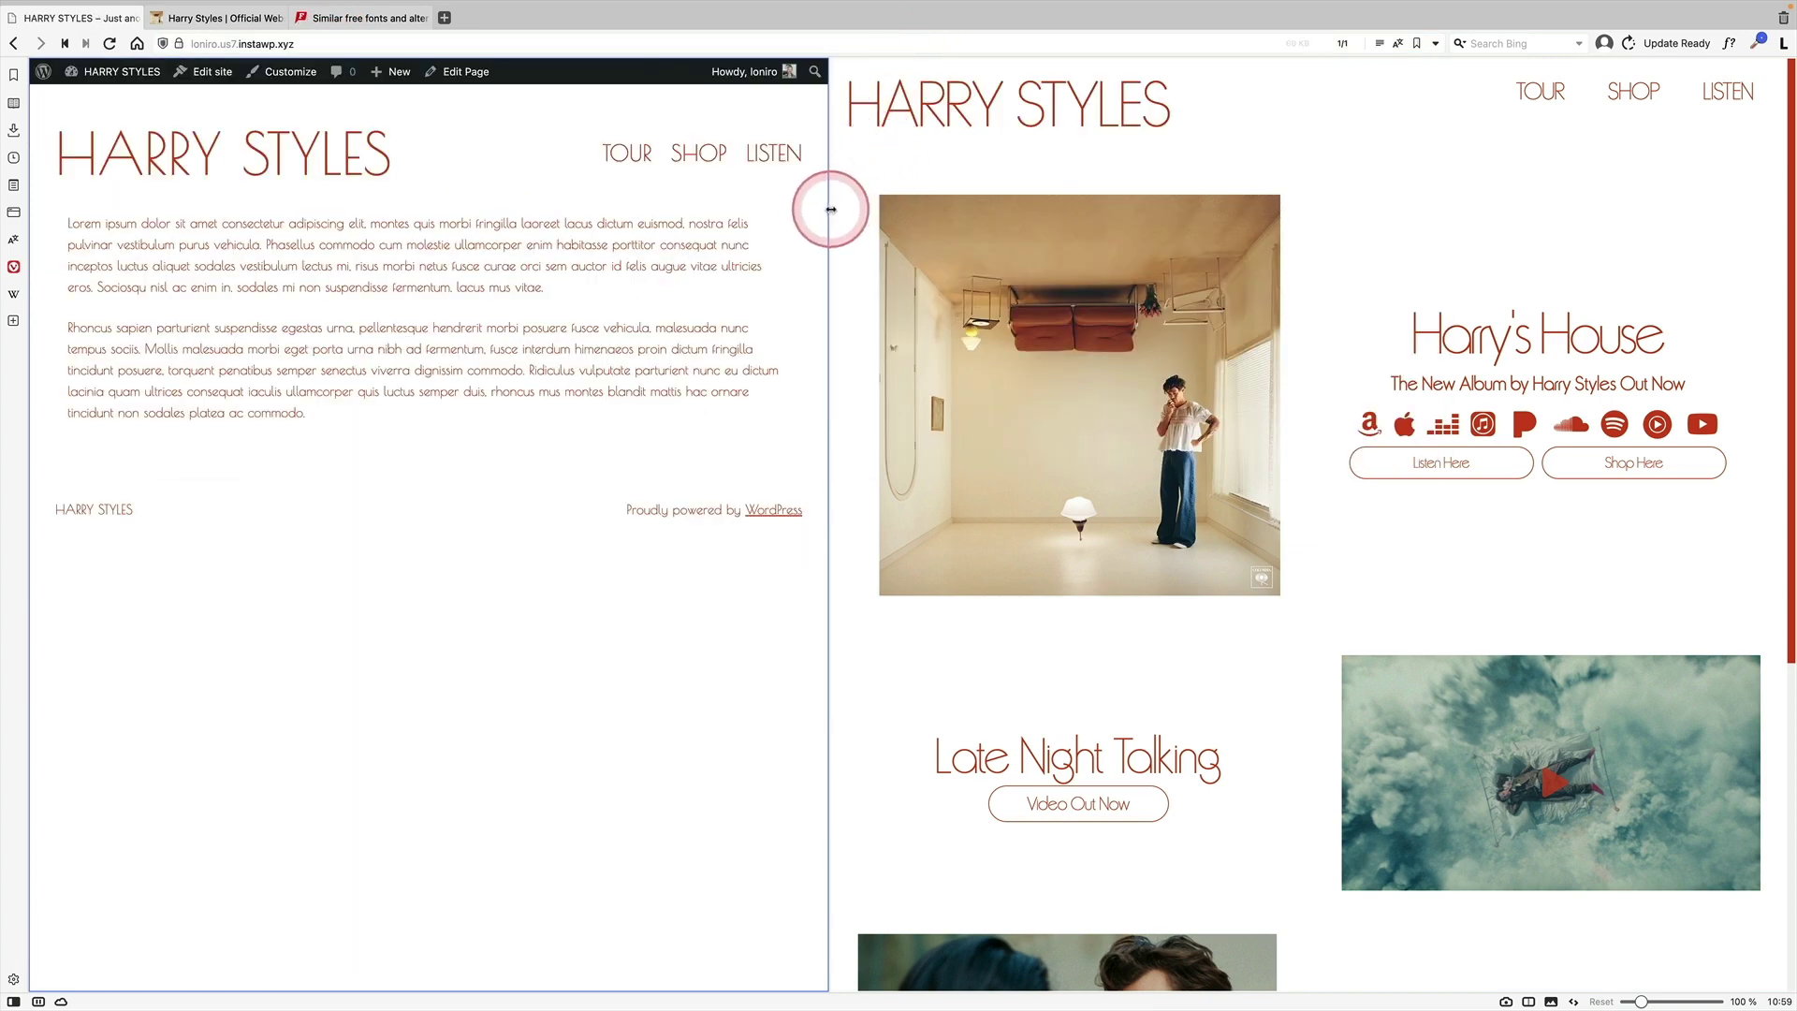
{"action": "mouse_move", "coordinate": [831, 210]}
{"action": "left_mouse_down"}
{"action": "mouse_move", "coordinate": [427, 219]}
{"action": "mouse_move", "coordinate": [1204, 209]}
{"action": "mouse_move", "coordinate": [466, 253]}
{"action": "mouse_move", "coordinate": [843, 233]}
{"action": "left_mouse_up"}
{"action": "left_click", "coordinate": [1528, 94]}
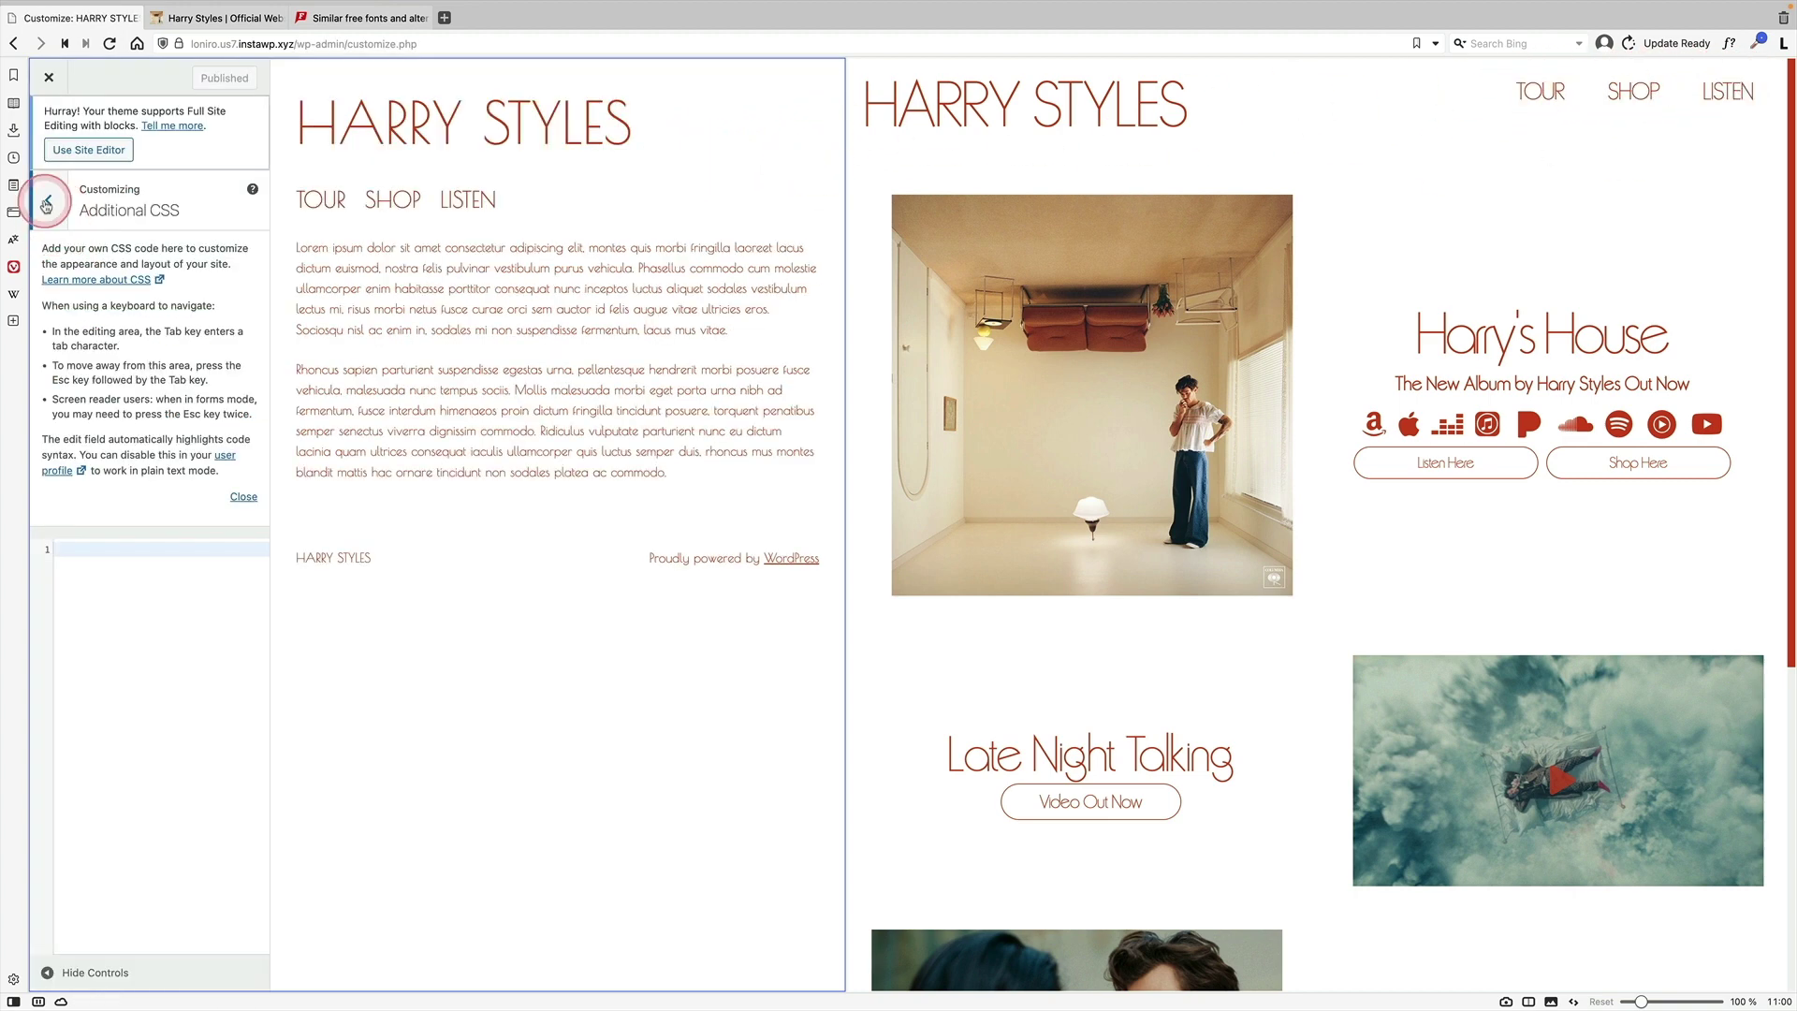
Leave the Customizer without adding CSS and open the page for adding new plugins from the site dashboard
{"action": "left_click", "coordinate": [48, 203]}
{"action": "left_click", "coordinate": [49, 77]}
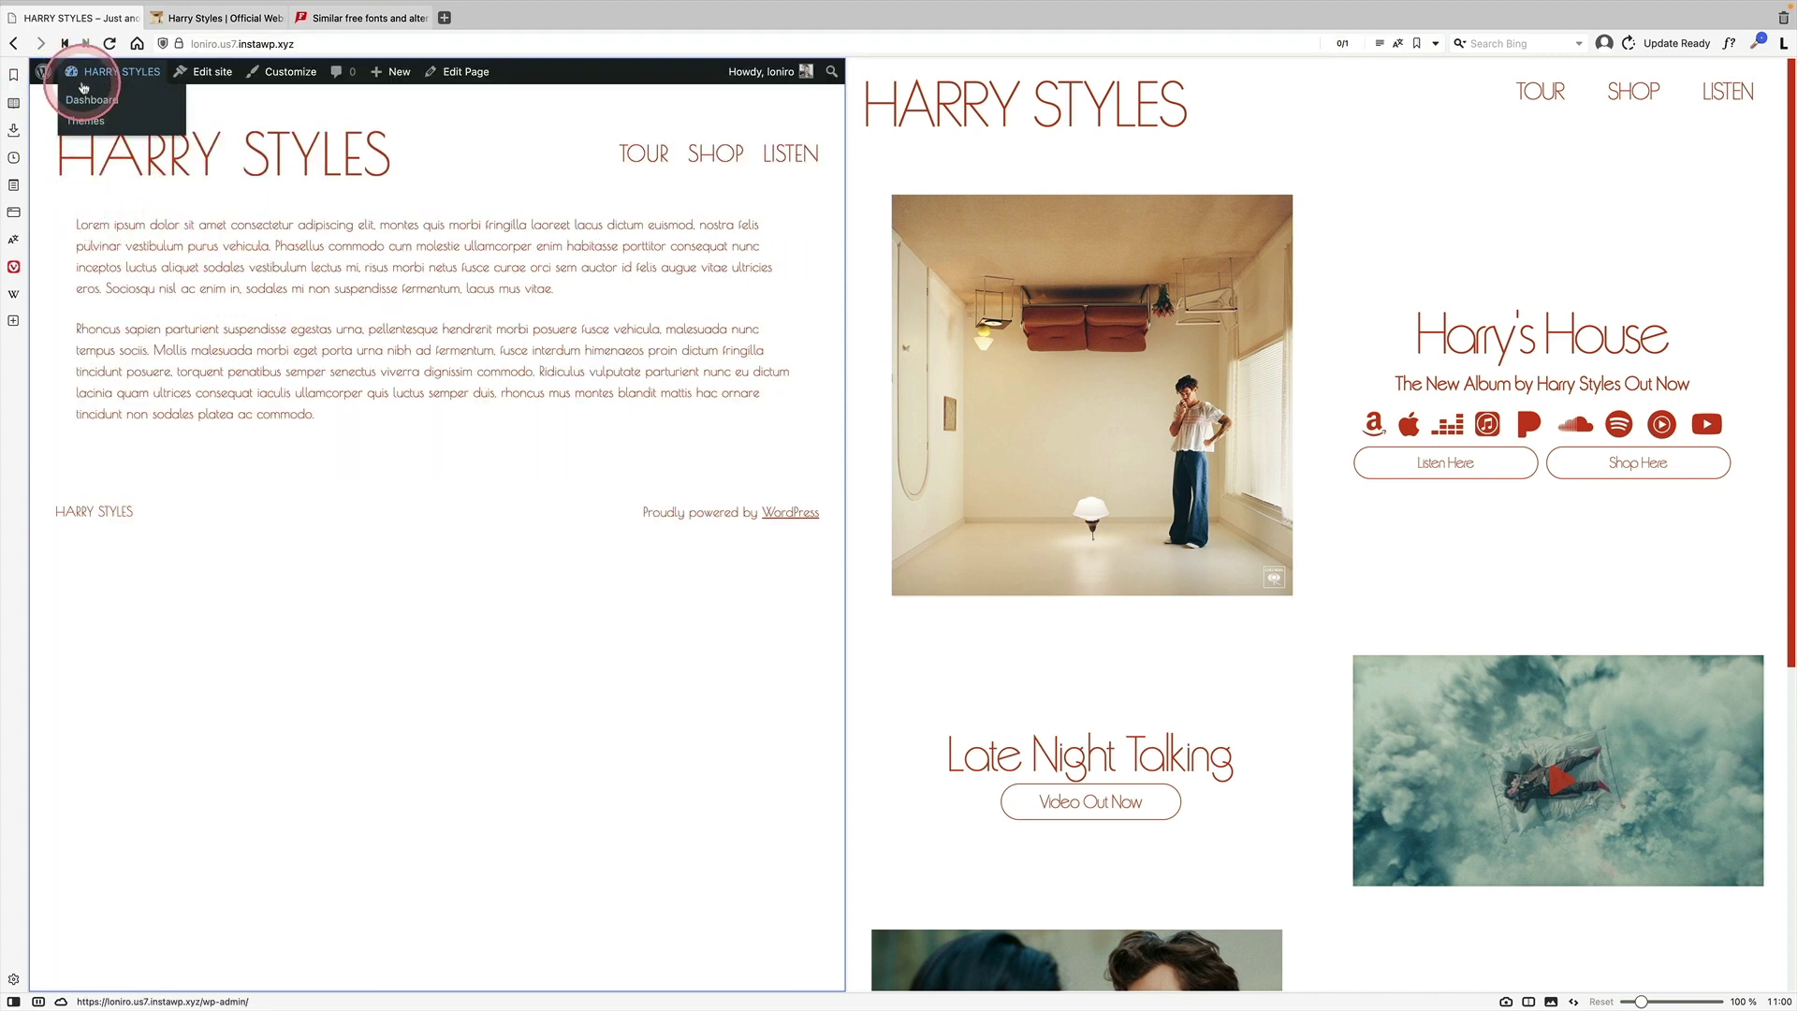
{"action": "left_click", "coordinate": [83, 102]}
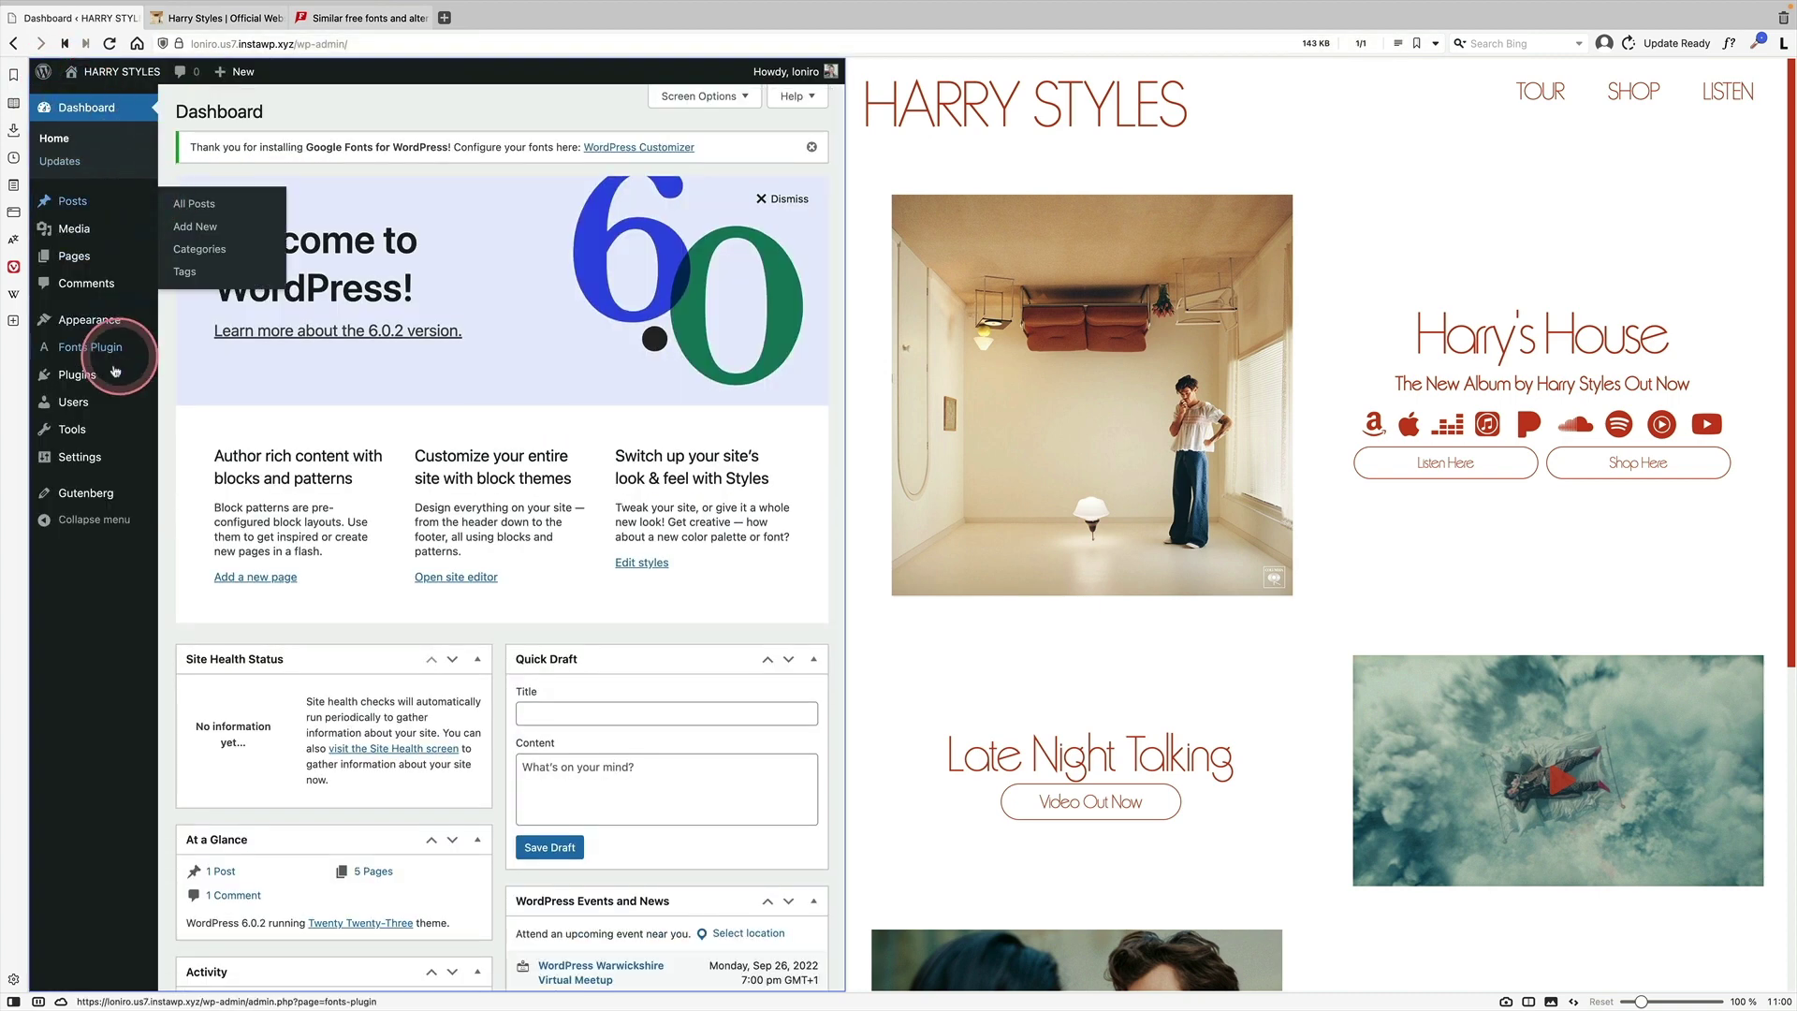
{"action": "left_click", "coordinate": [124, 385]}
{"action": "left_click", "coordinate": [234, 391]}
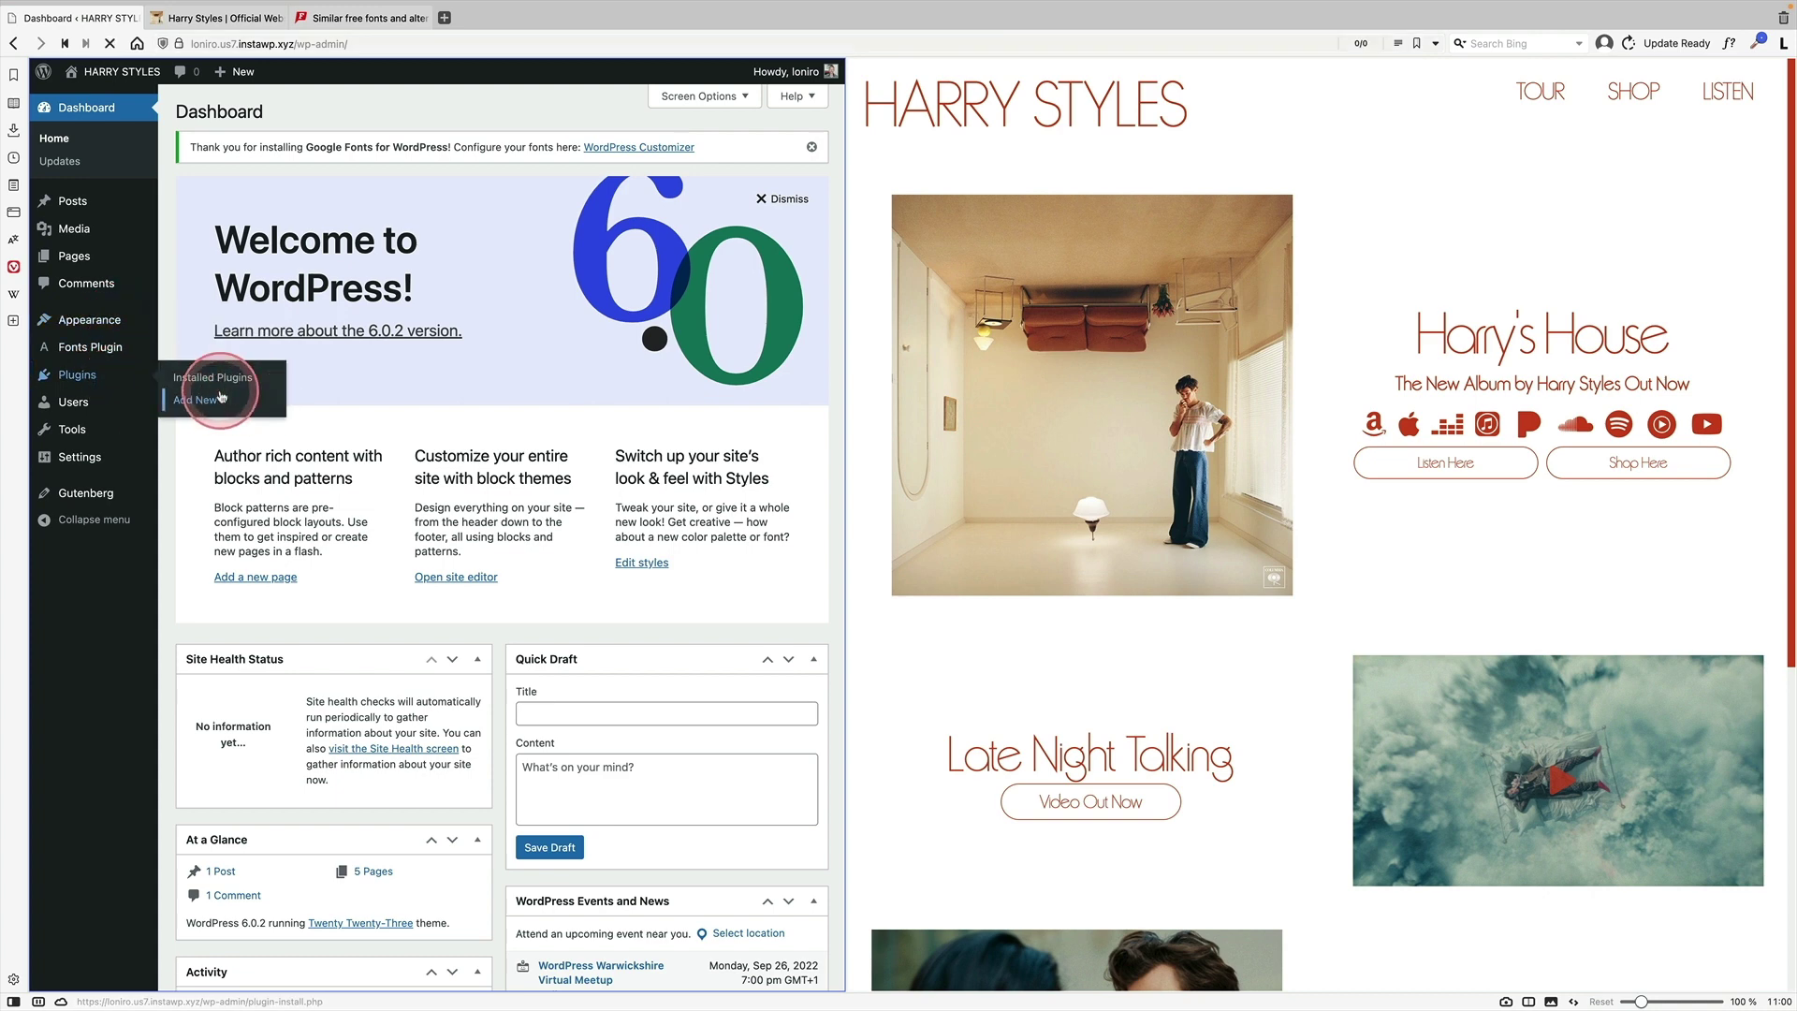
Search the plugin directory for "custom css" and install and activate the Simple Custom CSS Plugin by John Regan
{"action": "left_click", "coordinate": [745, 195]}
{"action": "type", "text": "cus"}
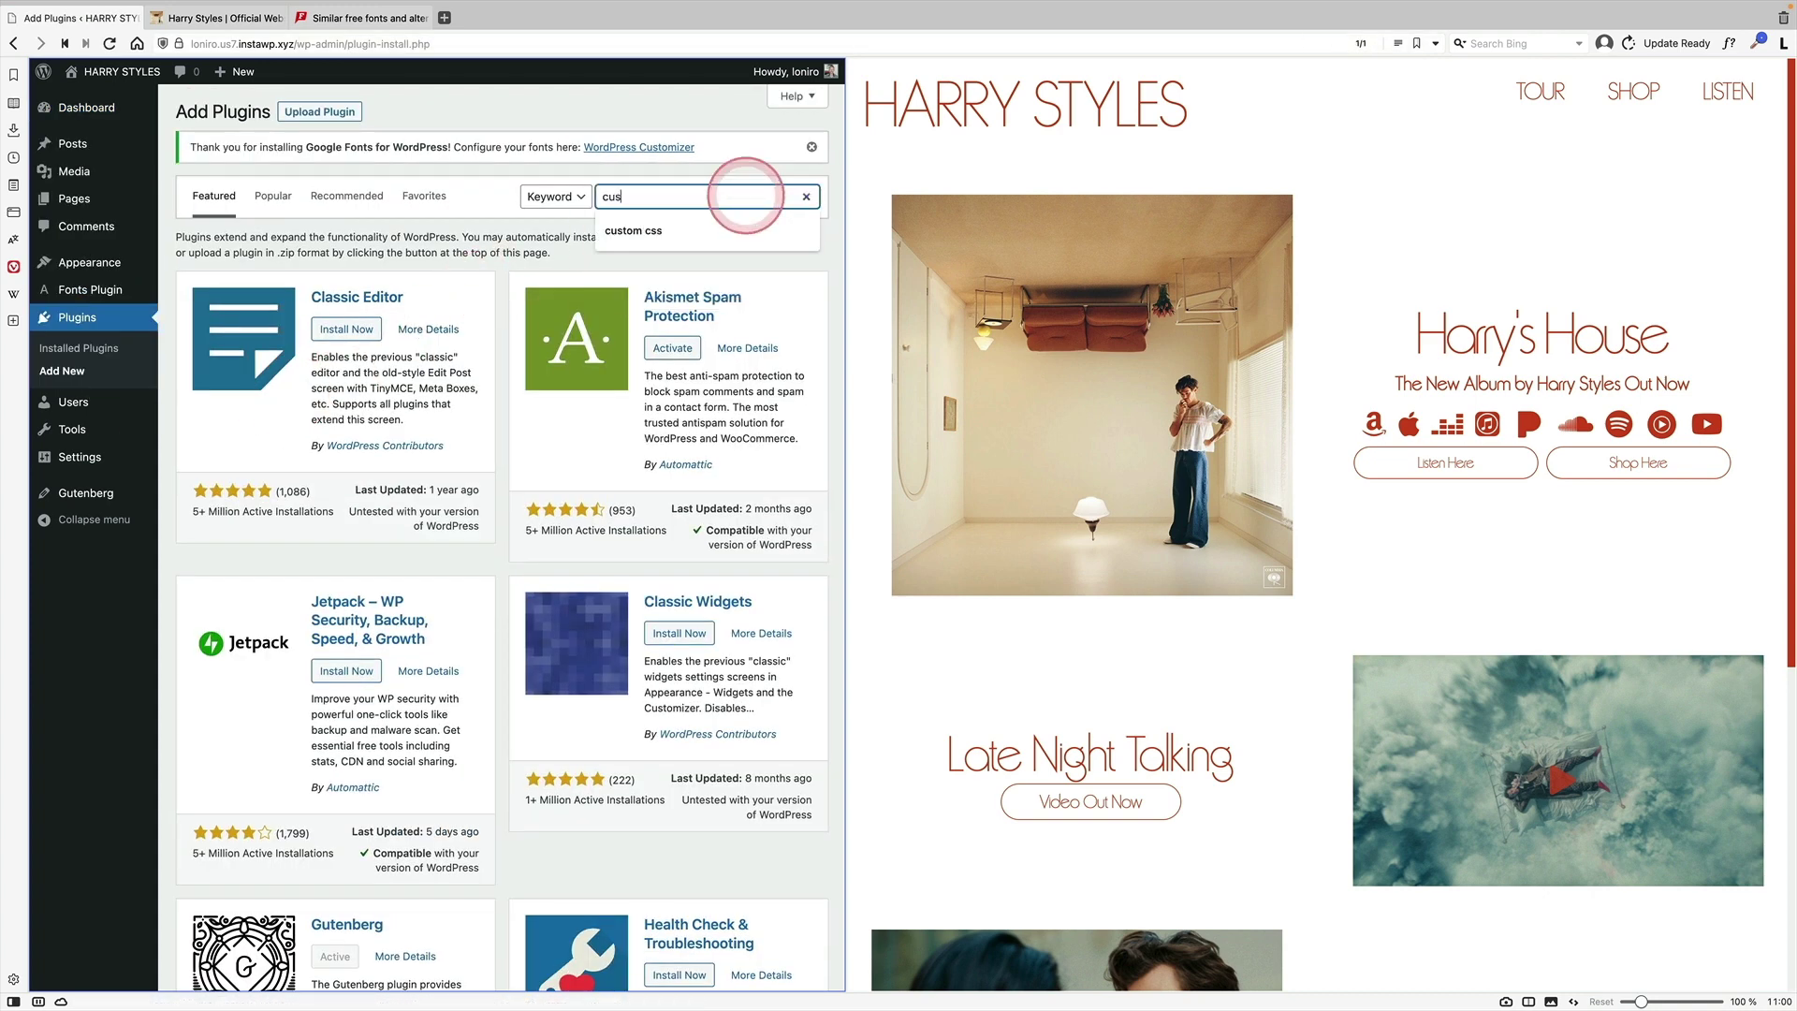
{"action": "type", "text": "tom css"}
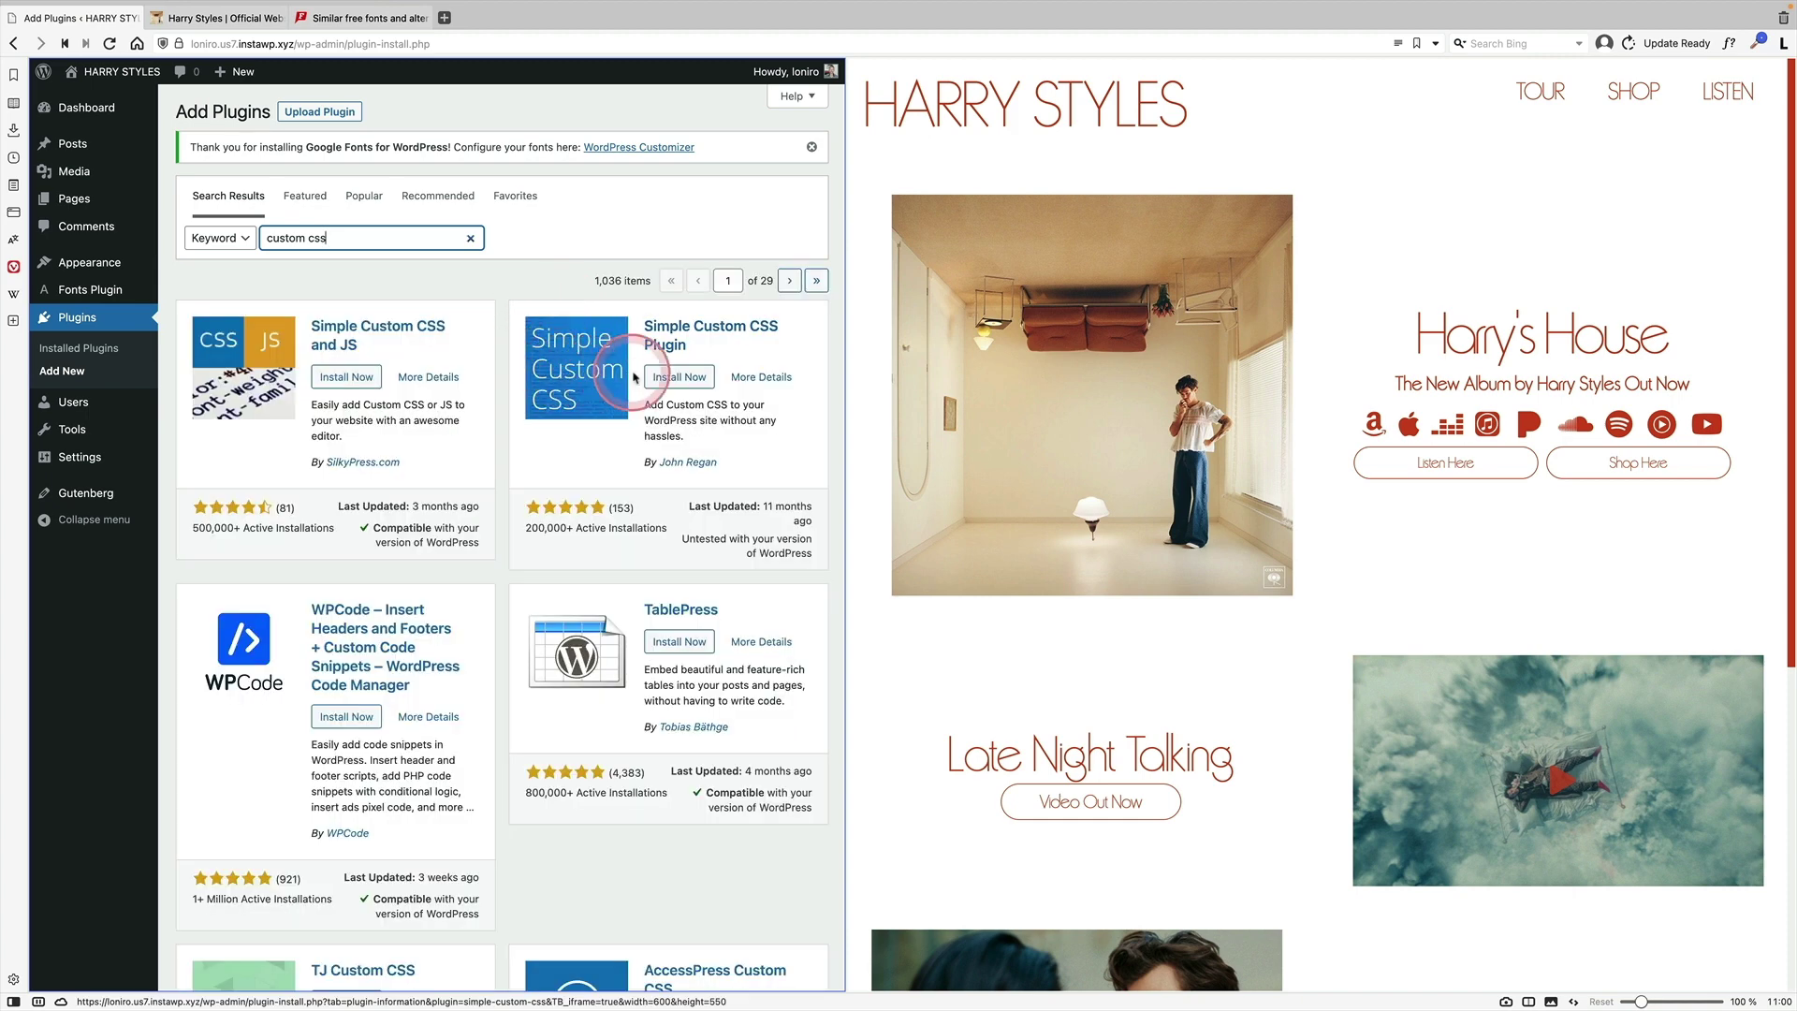
{"action": "left_click", "coordinate": [646, 377]}
{"action": "left_click", "coordinate": [672, 378]}
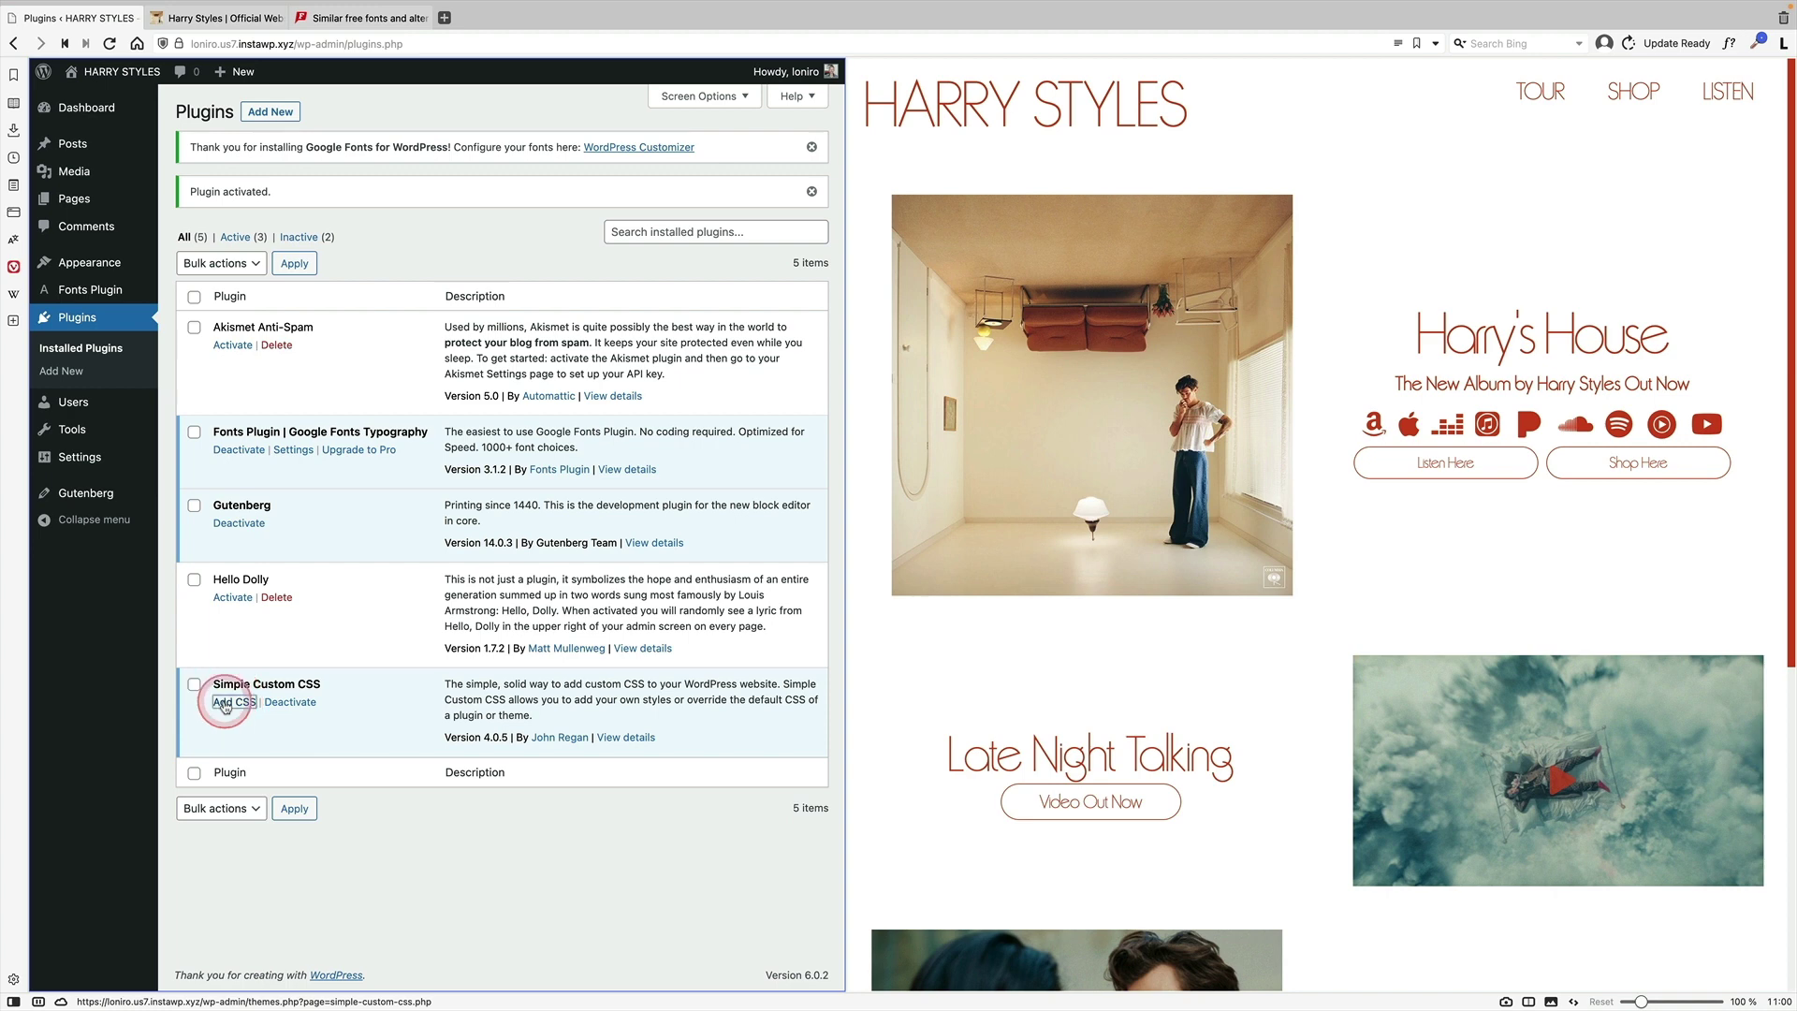
Add and save custom CSS giving navigation item labels 10px padding and, for :hover, background #CE4520, border radius 25px and white text
{"action": "left_click", "coordinate": [225, 703]}
{"action": "left_click", "coordinate": [262, 223]}
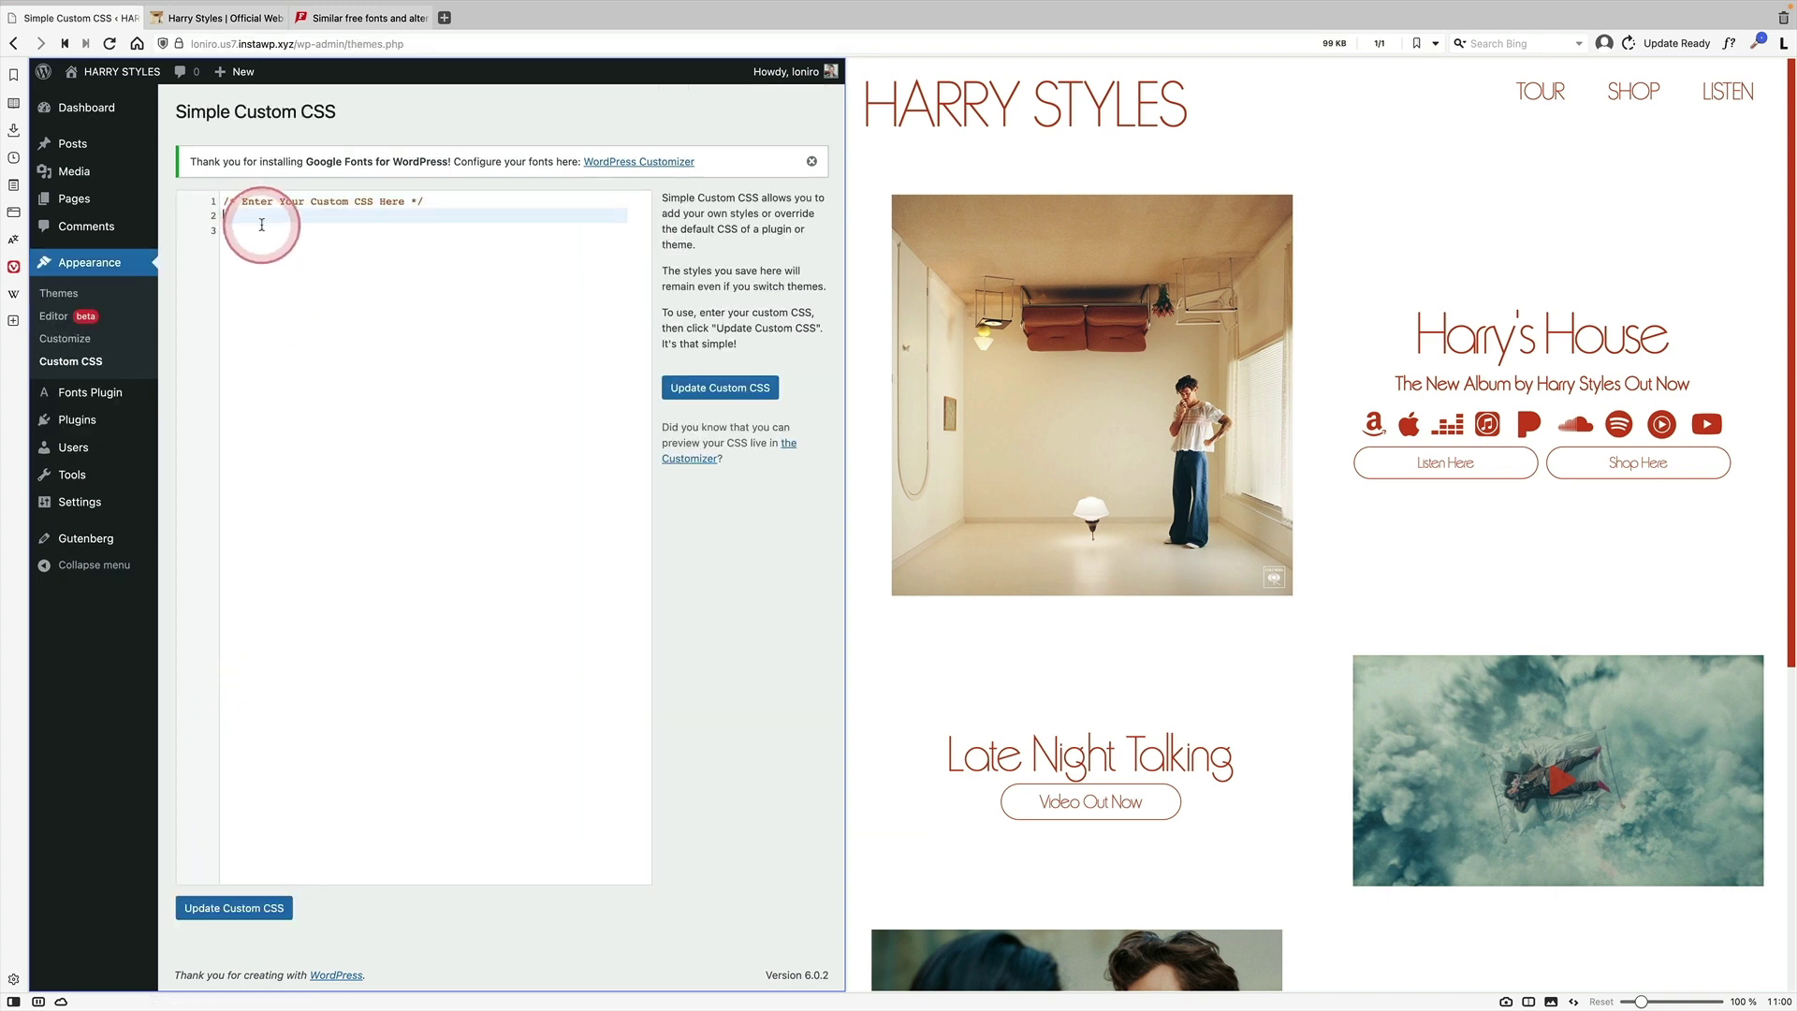
{"action": "type", "text": ".wp-block-navigation .wp-block-navigation-item__label:hover {   background-color: #CE4520;   border-radius: 25px;     color:white; }  .wp-block-navigation .wp-block-navigation-item__label {     padding:10px; }"}
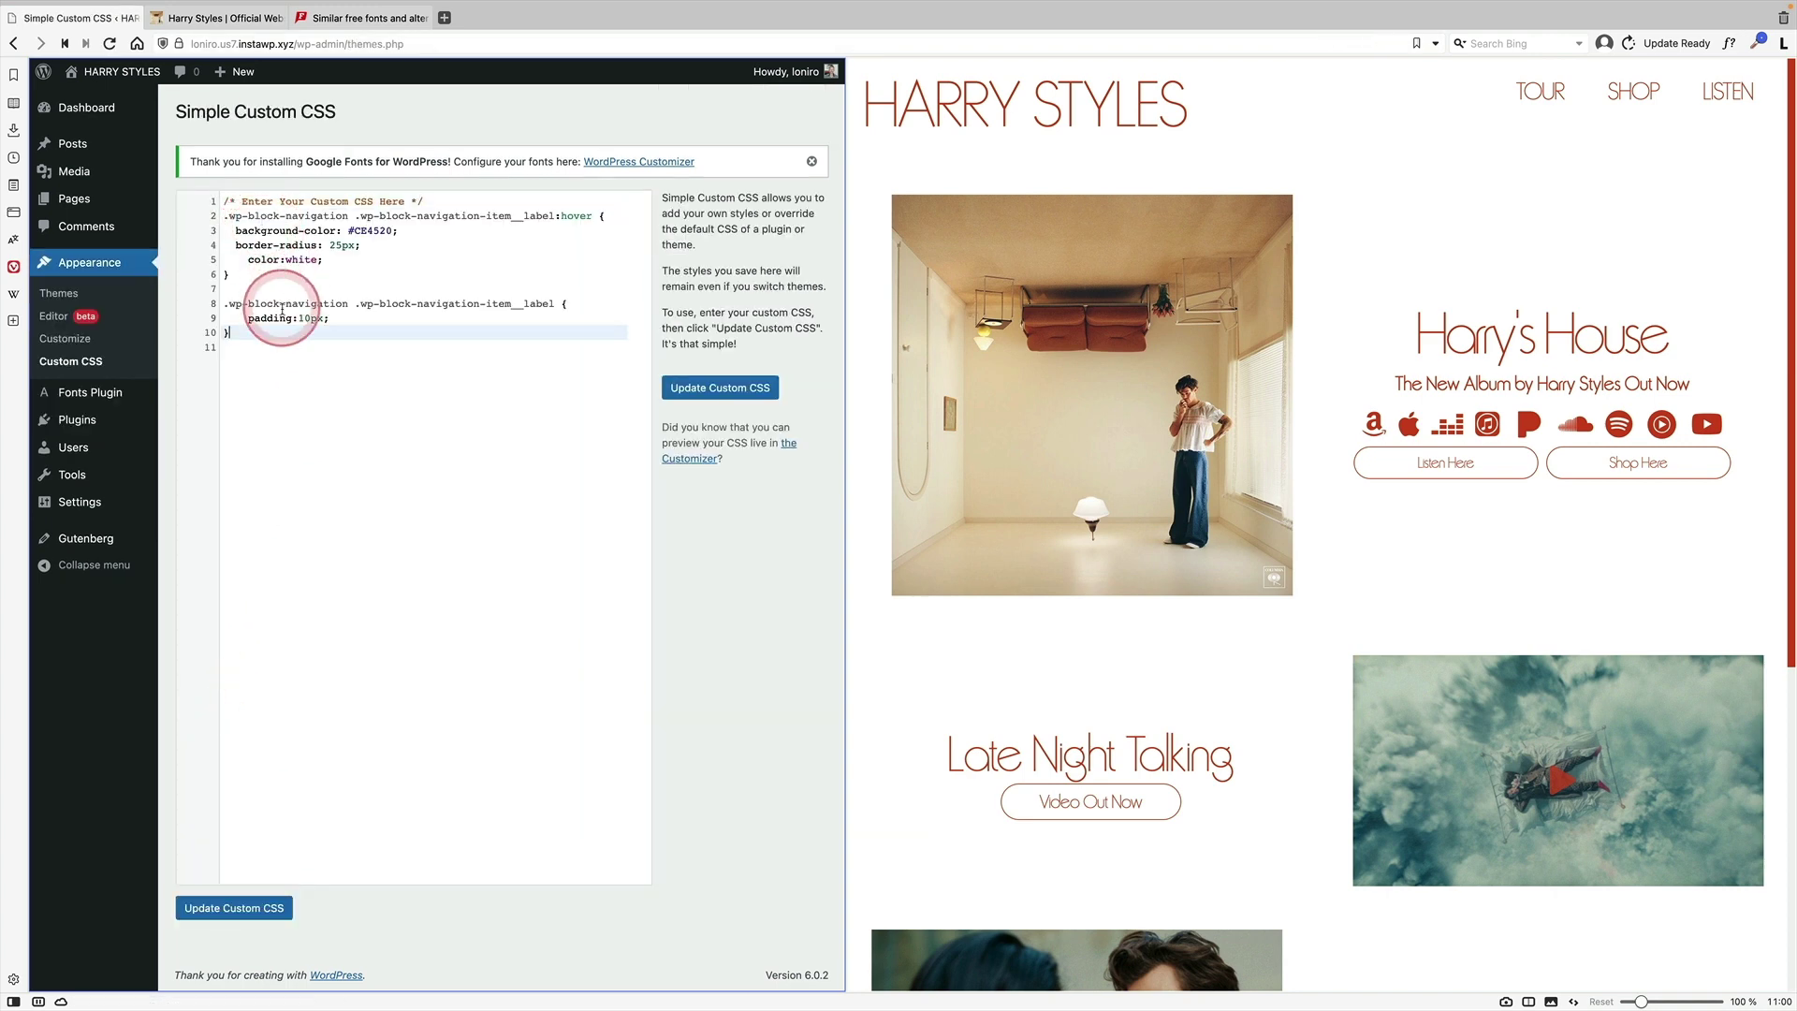
{"action": "left_click_drag", "start_coordinate": [281, 333], "coordinate": [211, 210]}
{"action": "left_click", "coordinate": [335, 336]}
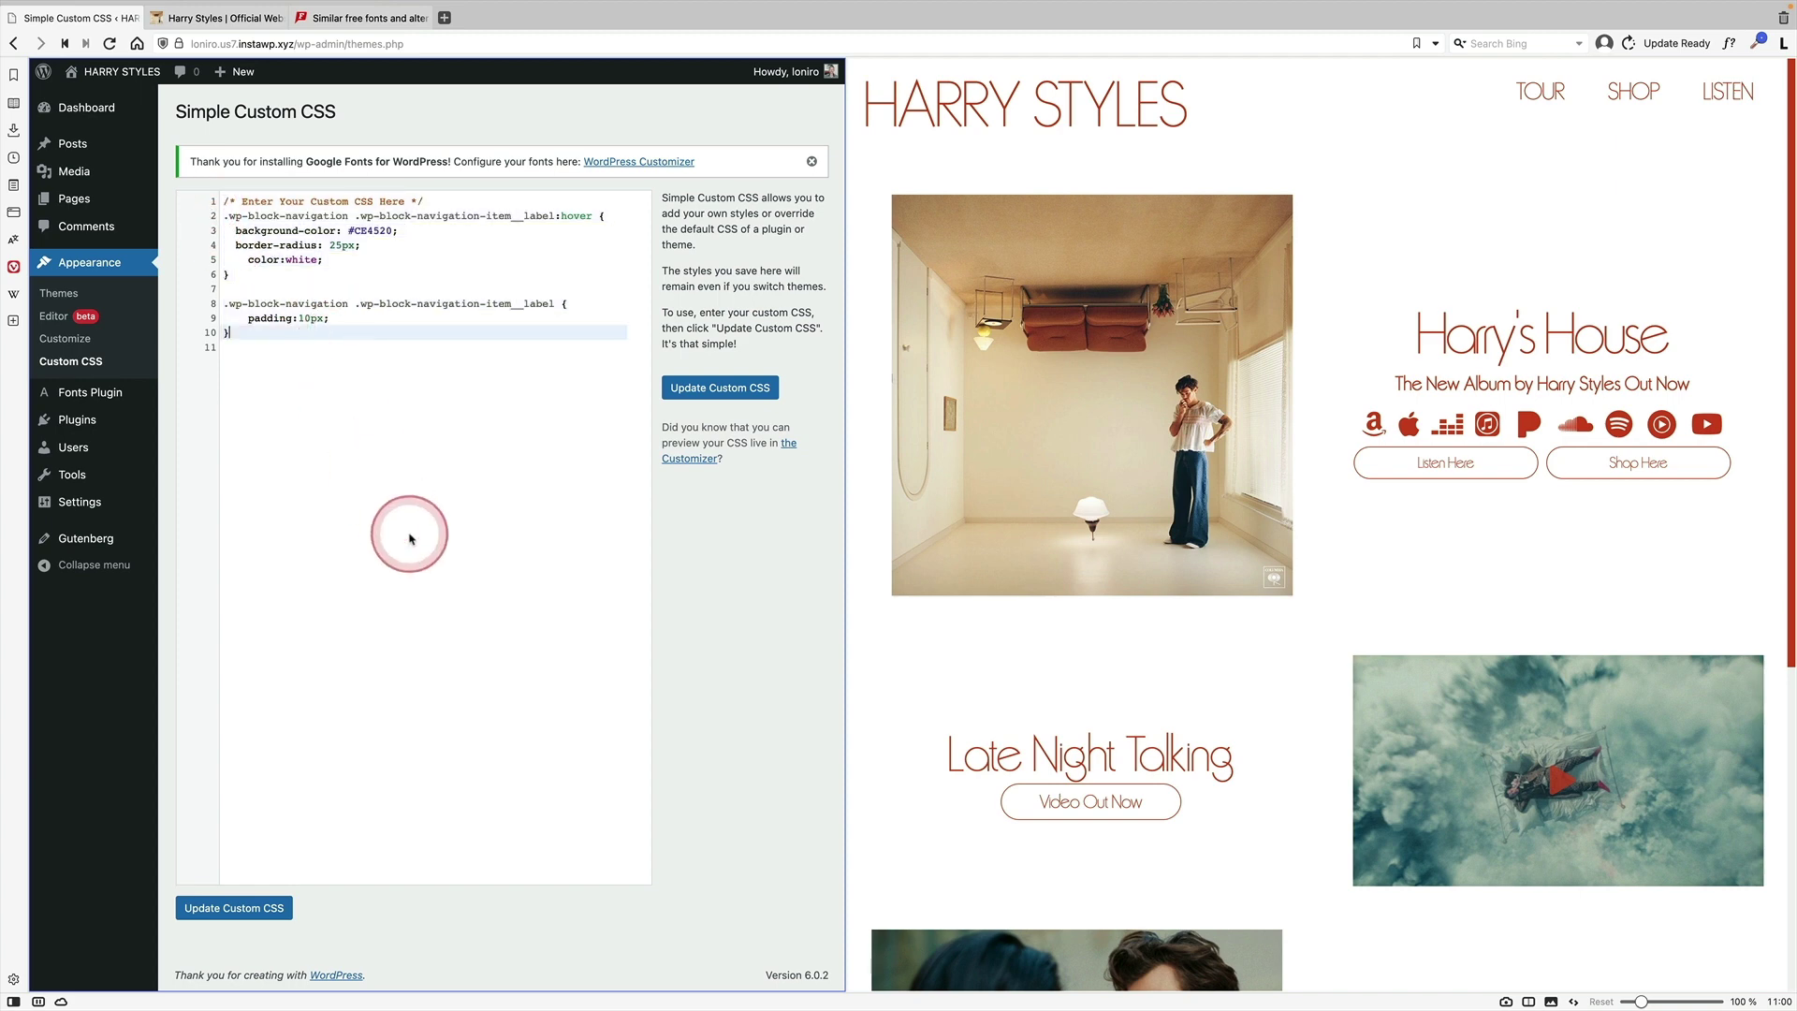
{"action": "left_click", "coordinate": [234, 908]}
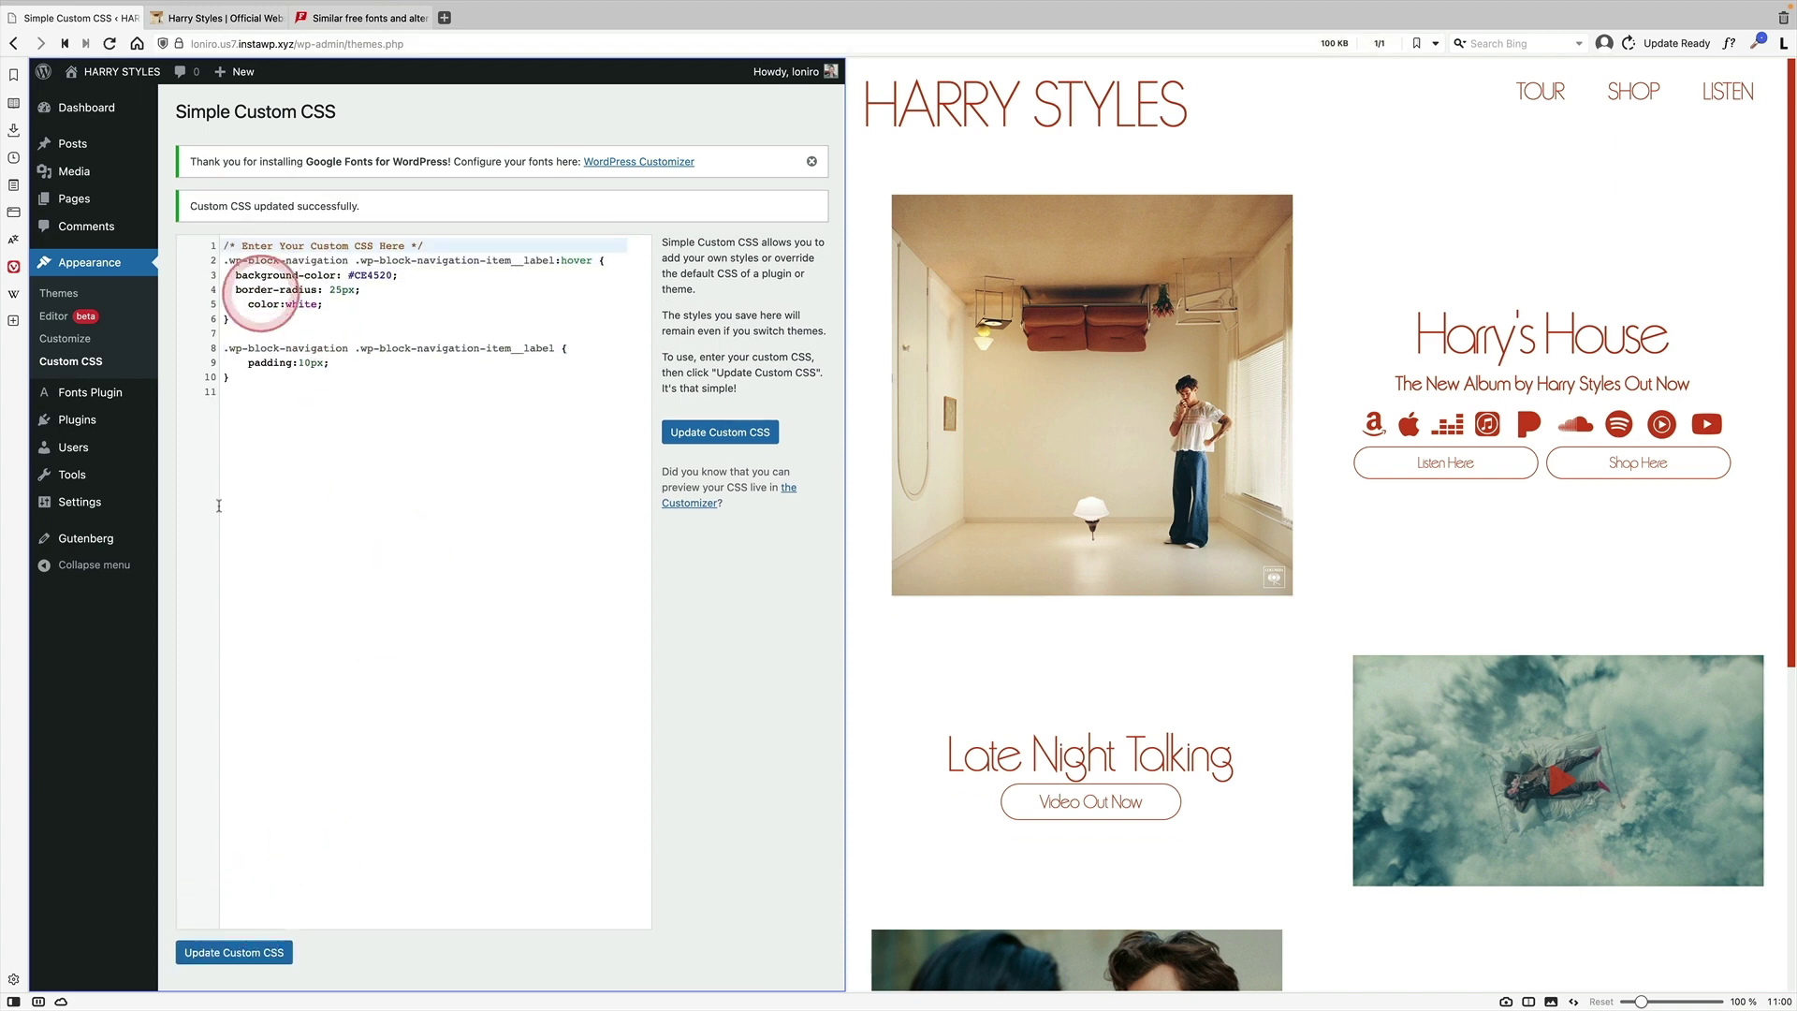
{"action": "left_click", "coordinate": [232, 952]}
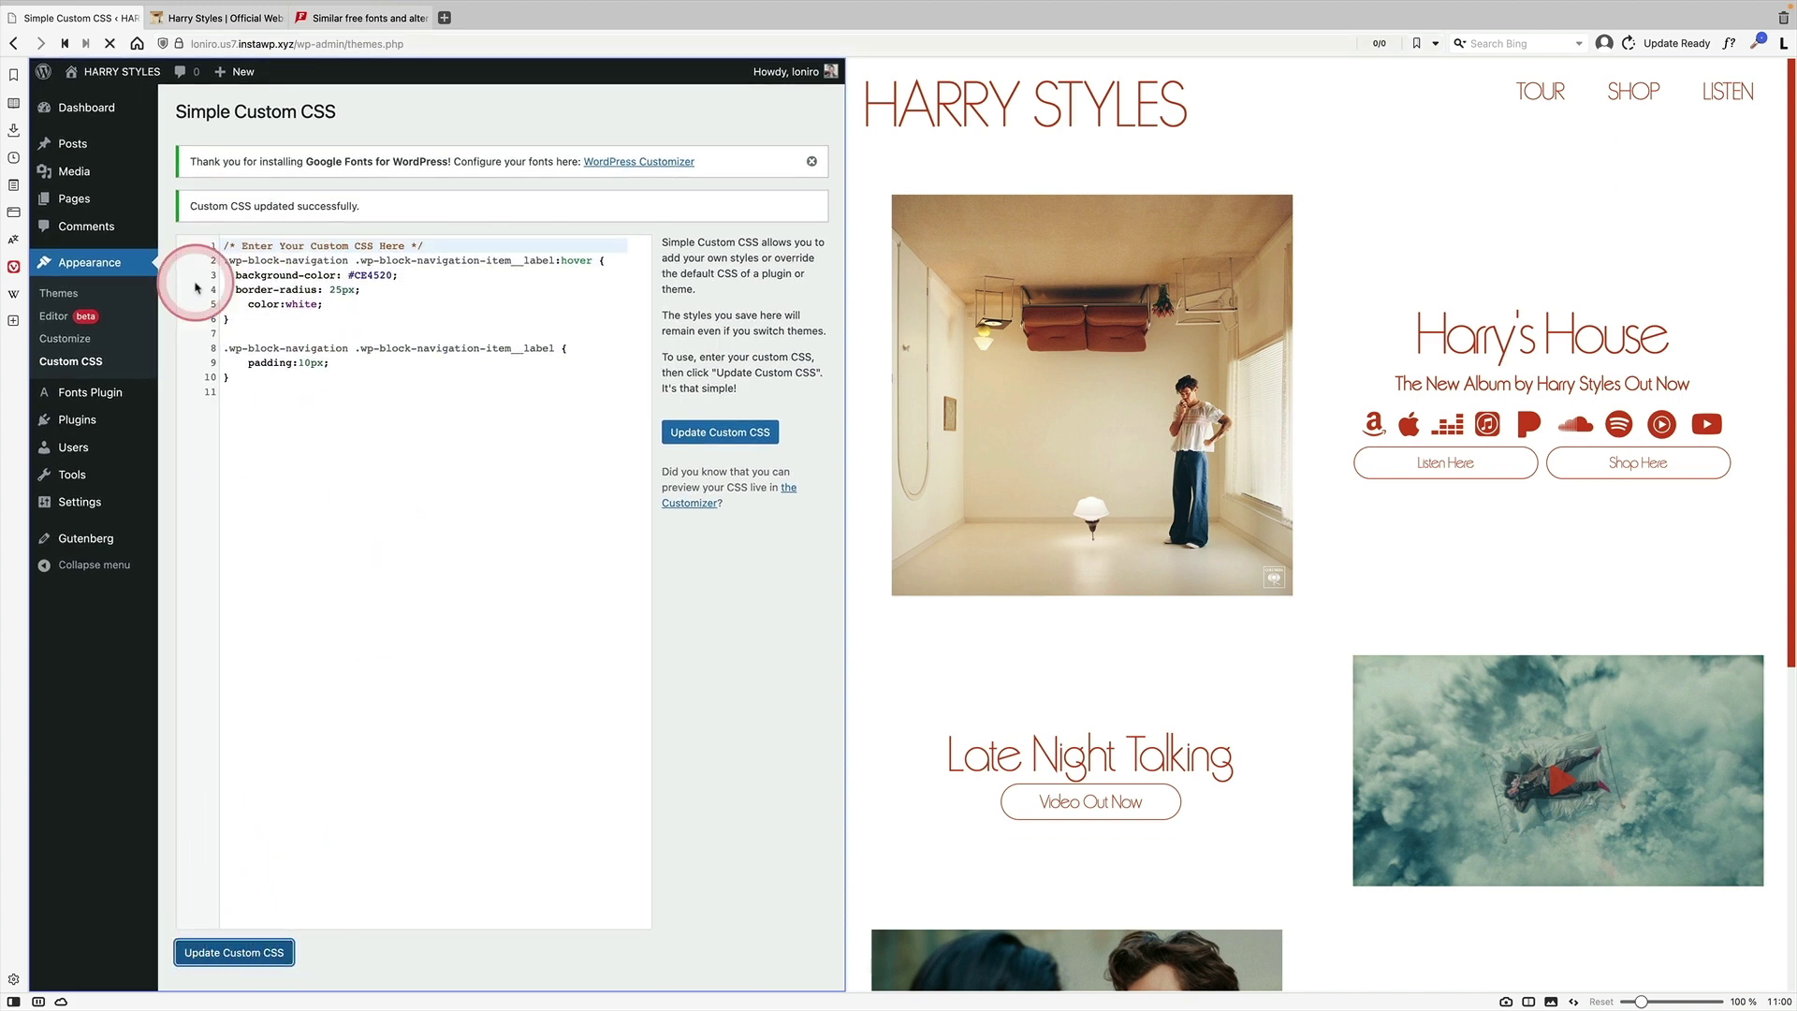
View the rebuilt front page in a slightly wider pane and capture a screenshot of the original site's album cover
{"action": "mouse_move", "coordinate": [108, 77]}
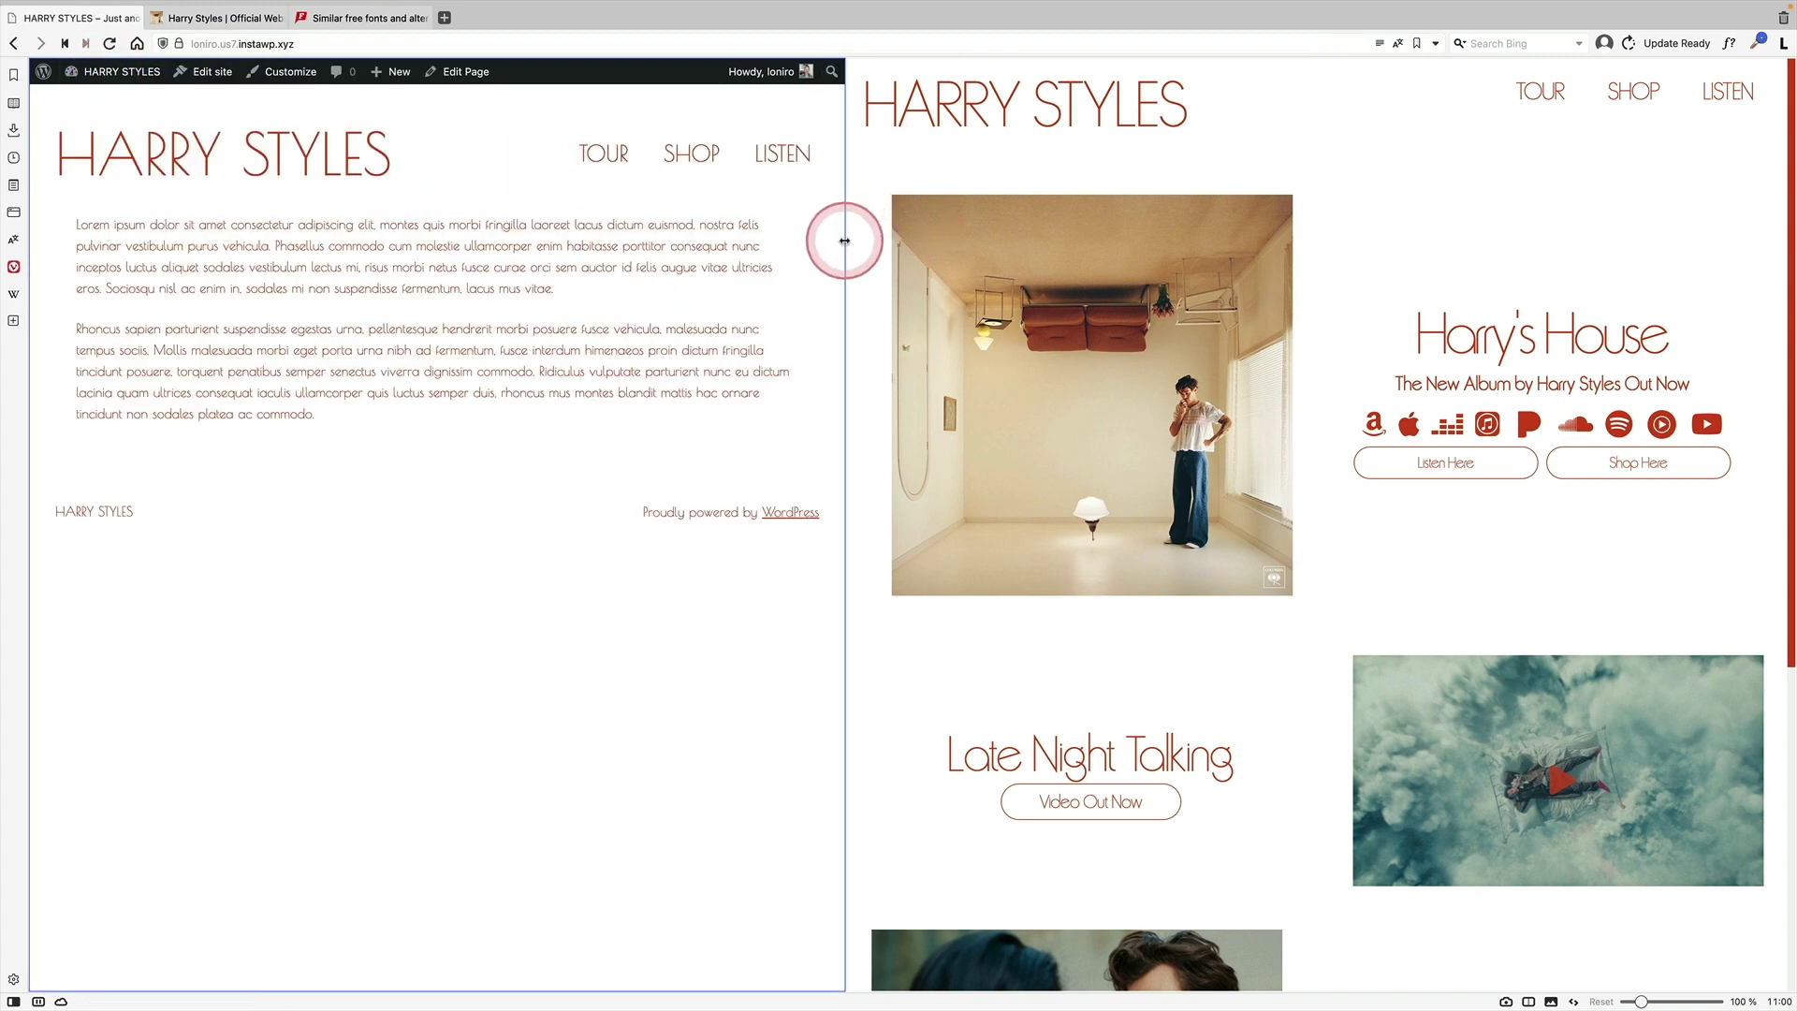
{"action": "left_click_drag", "start_coordinate": [844, 241], "coordinate": [917, 241]}
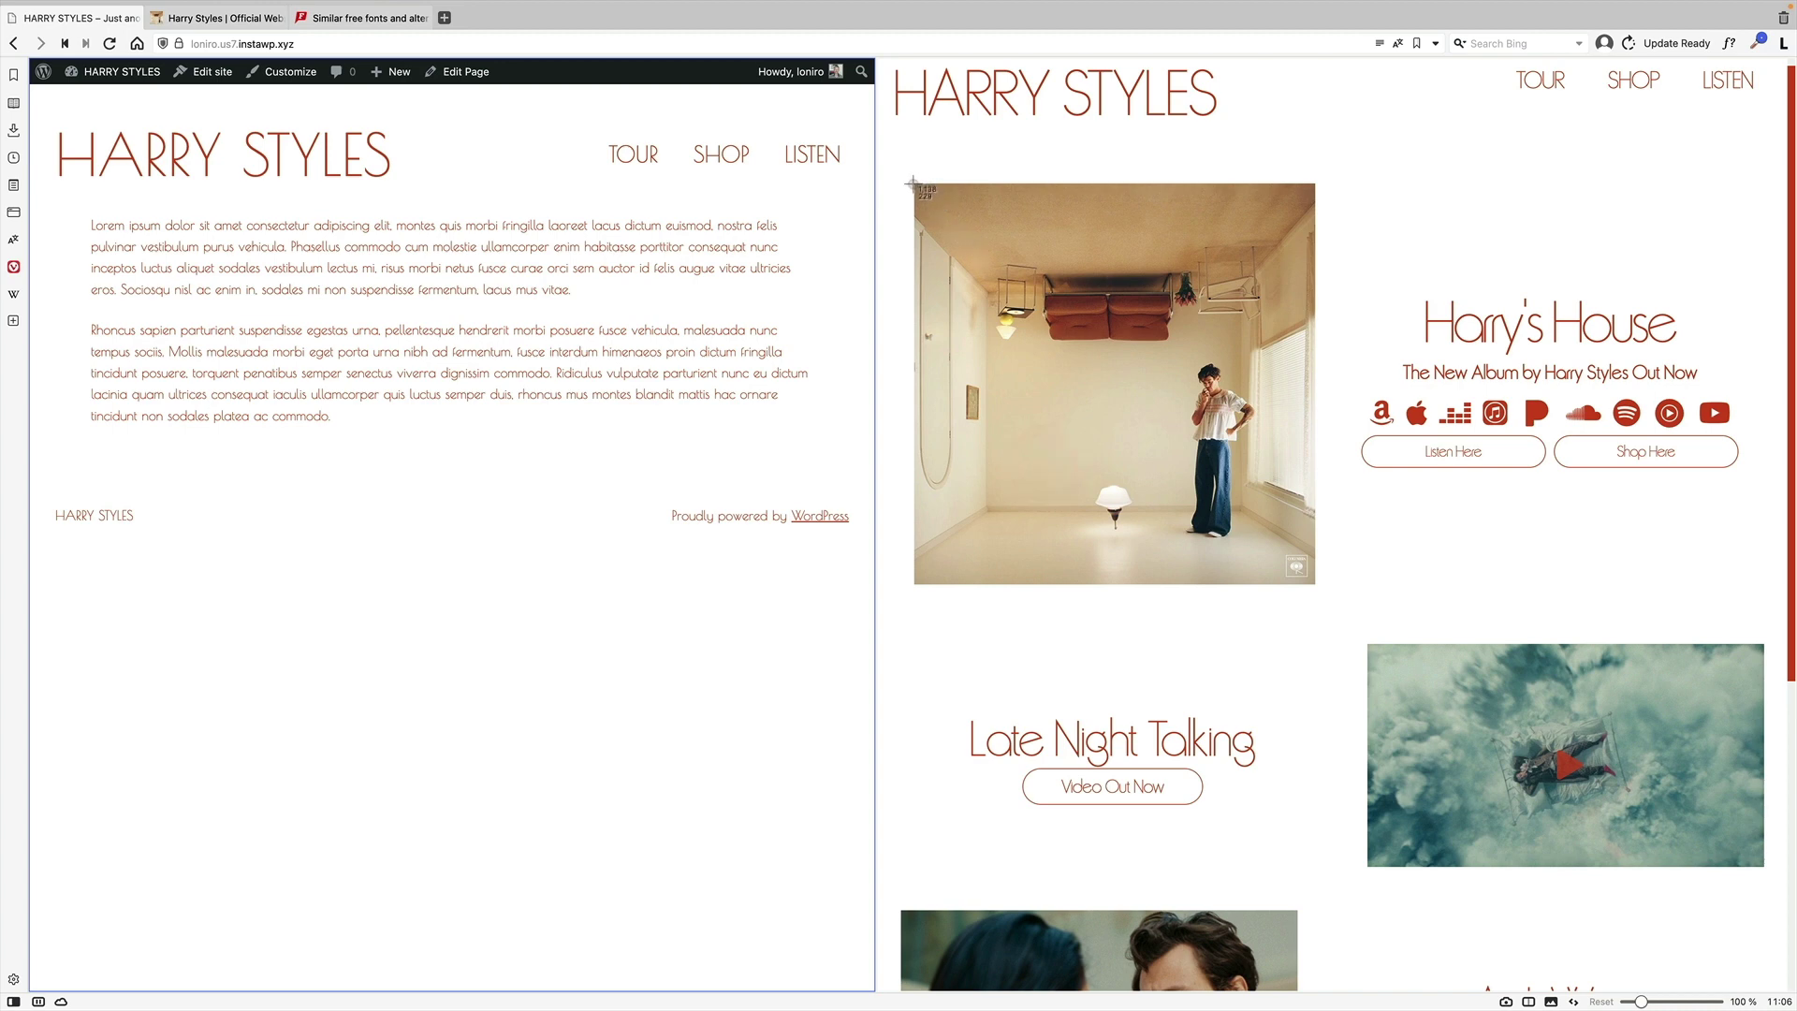
{"action": "left_click_drag", "start_coordinate": [913, 183], "coordinate": [1331, 601]}
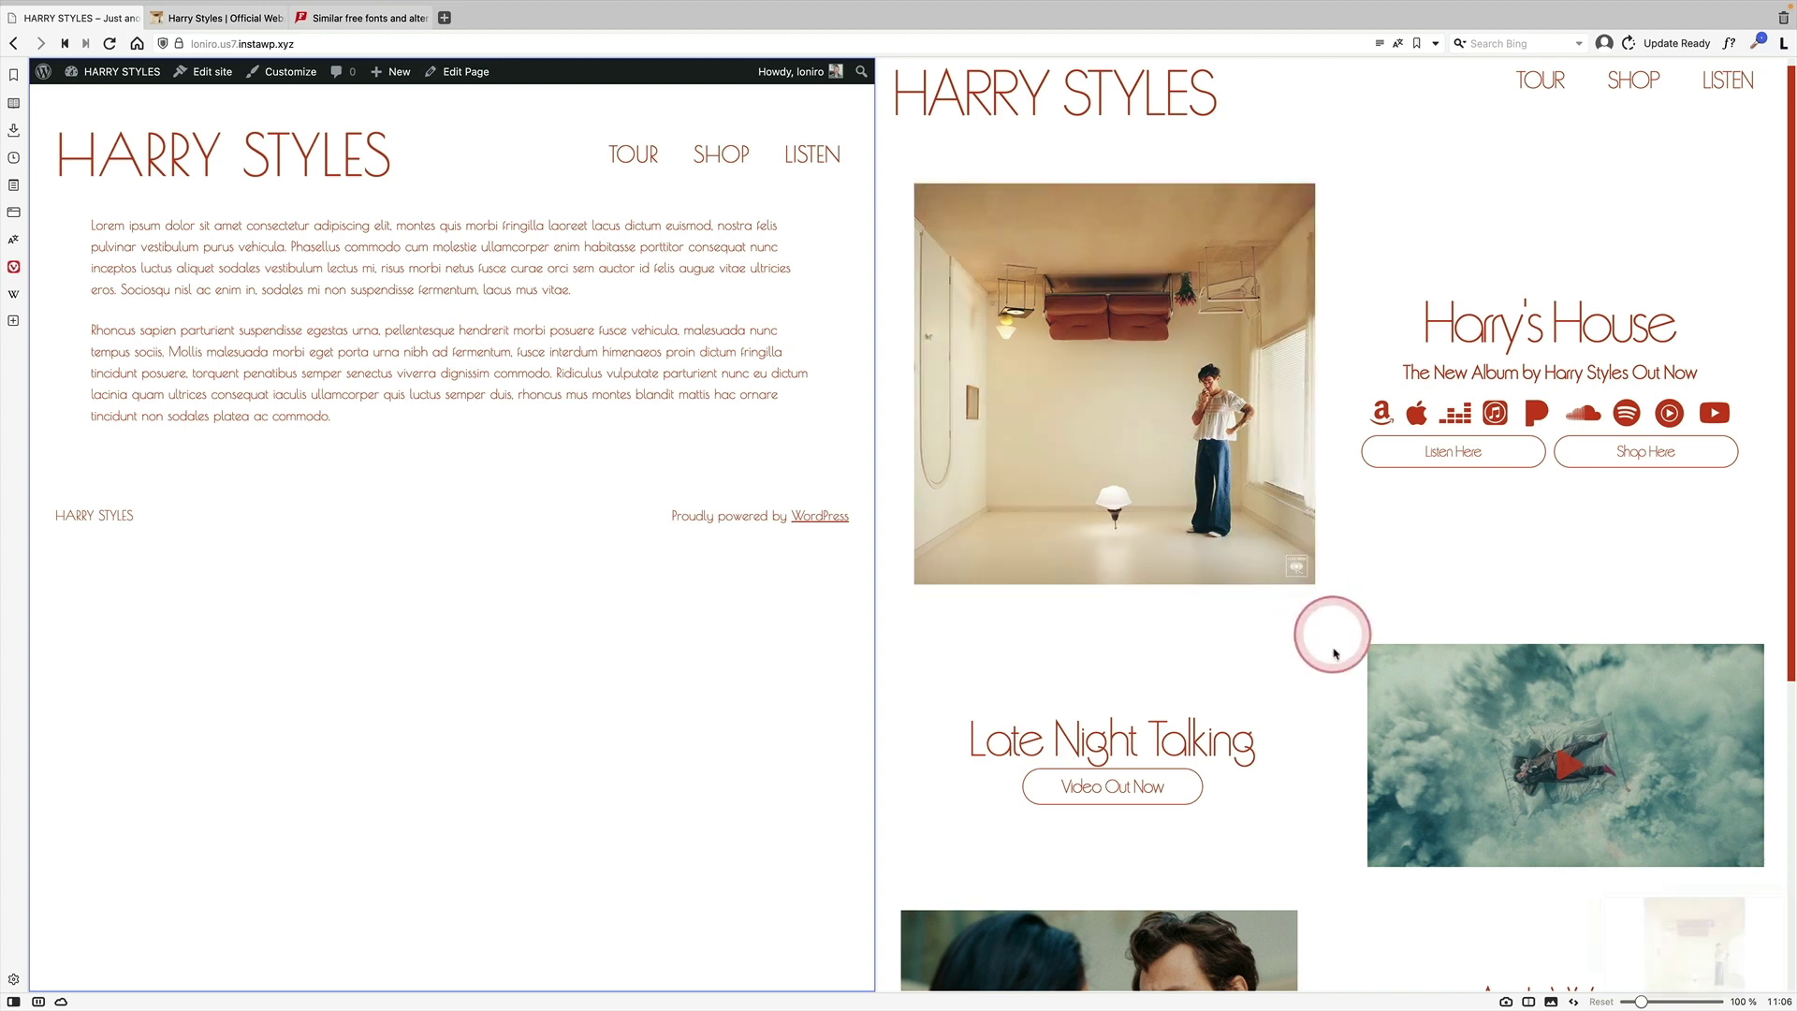
Open the Home page for editing and remove both of its placeholder Paragraph blocks
{"action": "left_click", "coordinate": [465, 72]}
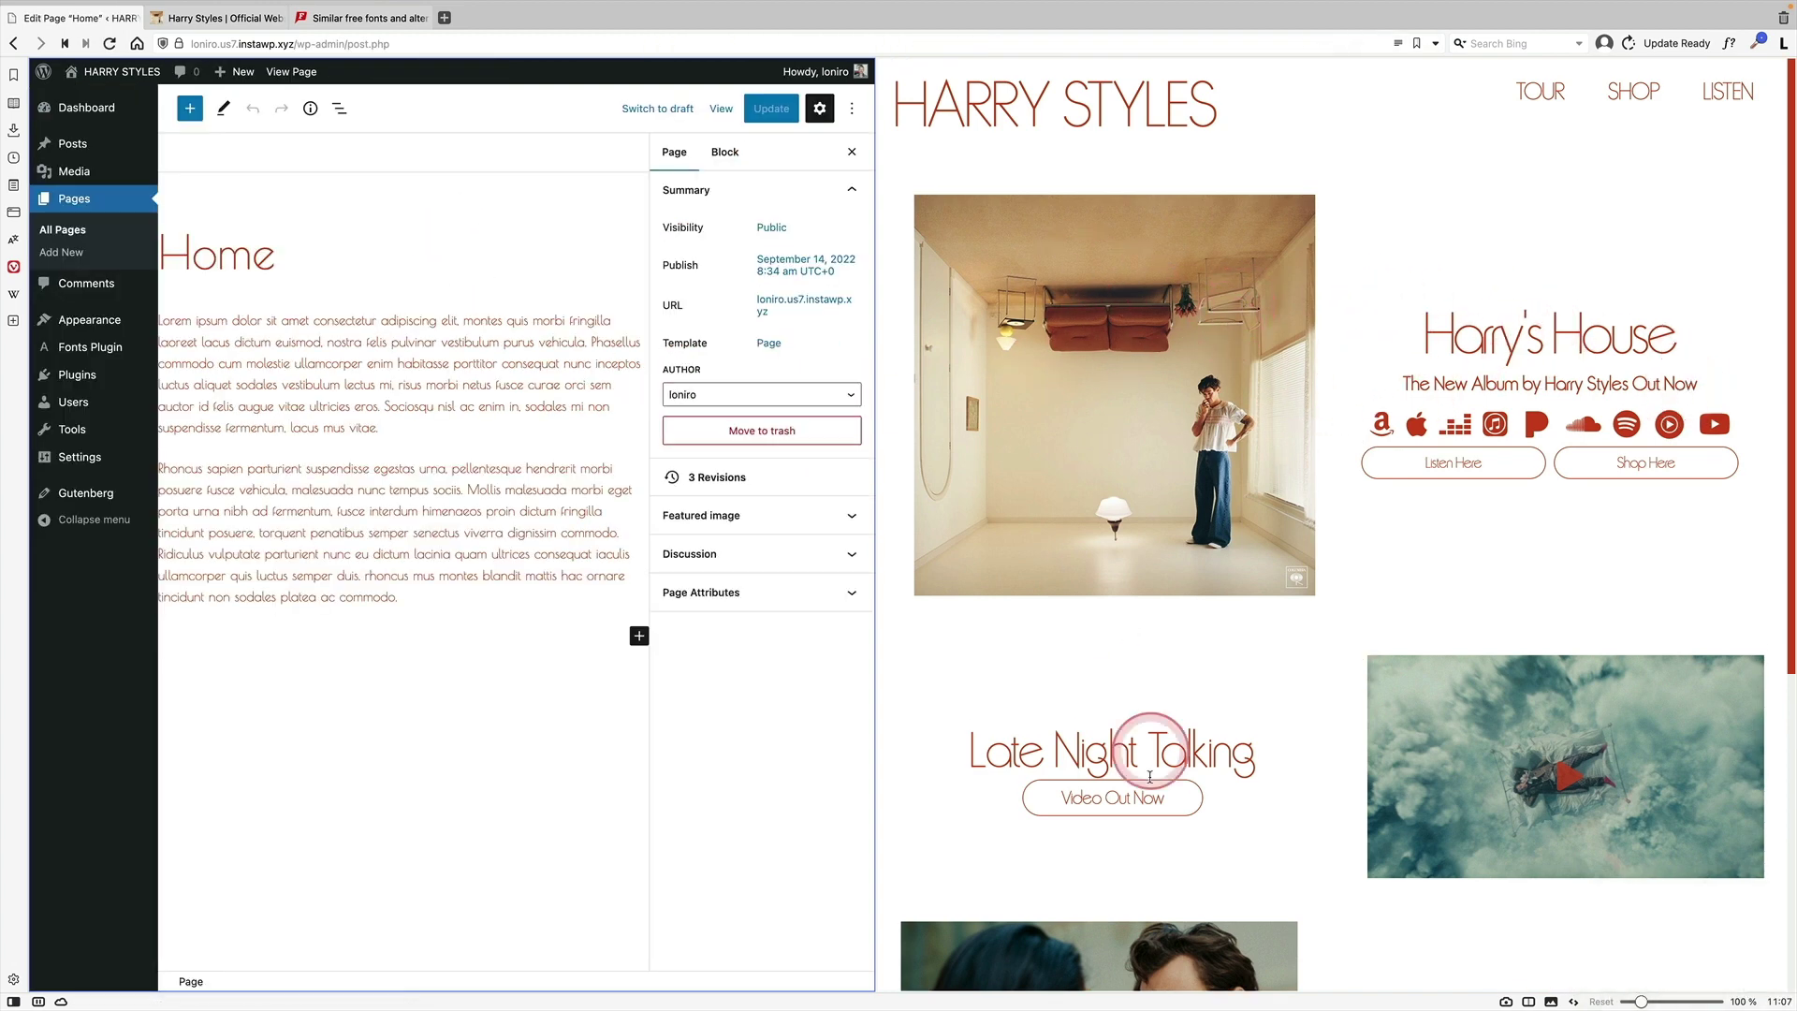
{"action": "left_click", "coordinate": [340, 108]}
{"action": "left_click", "coordinate": [225, 192]}
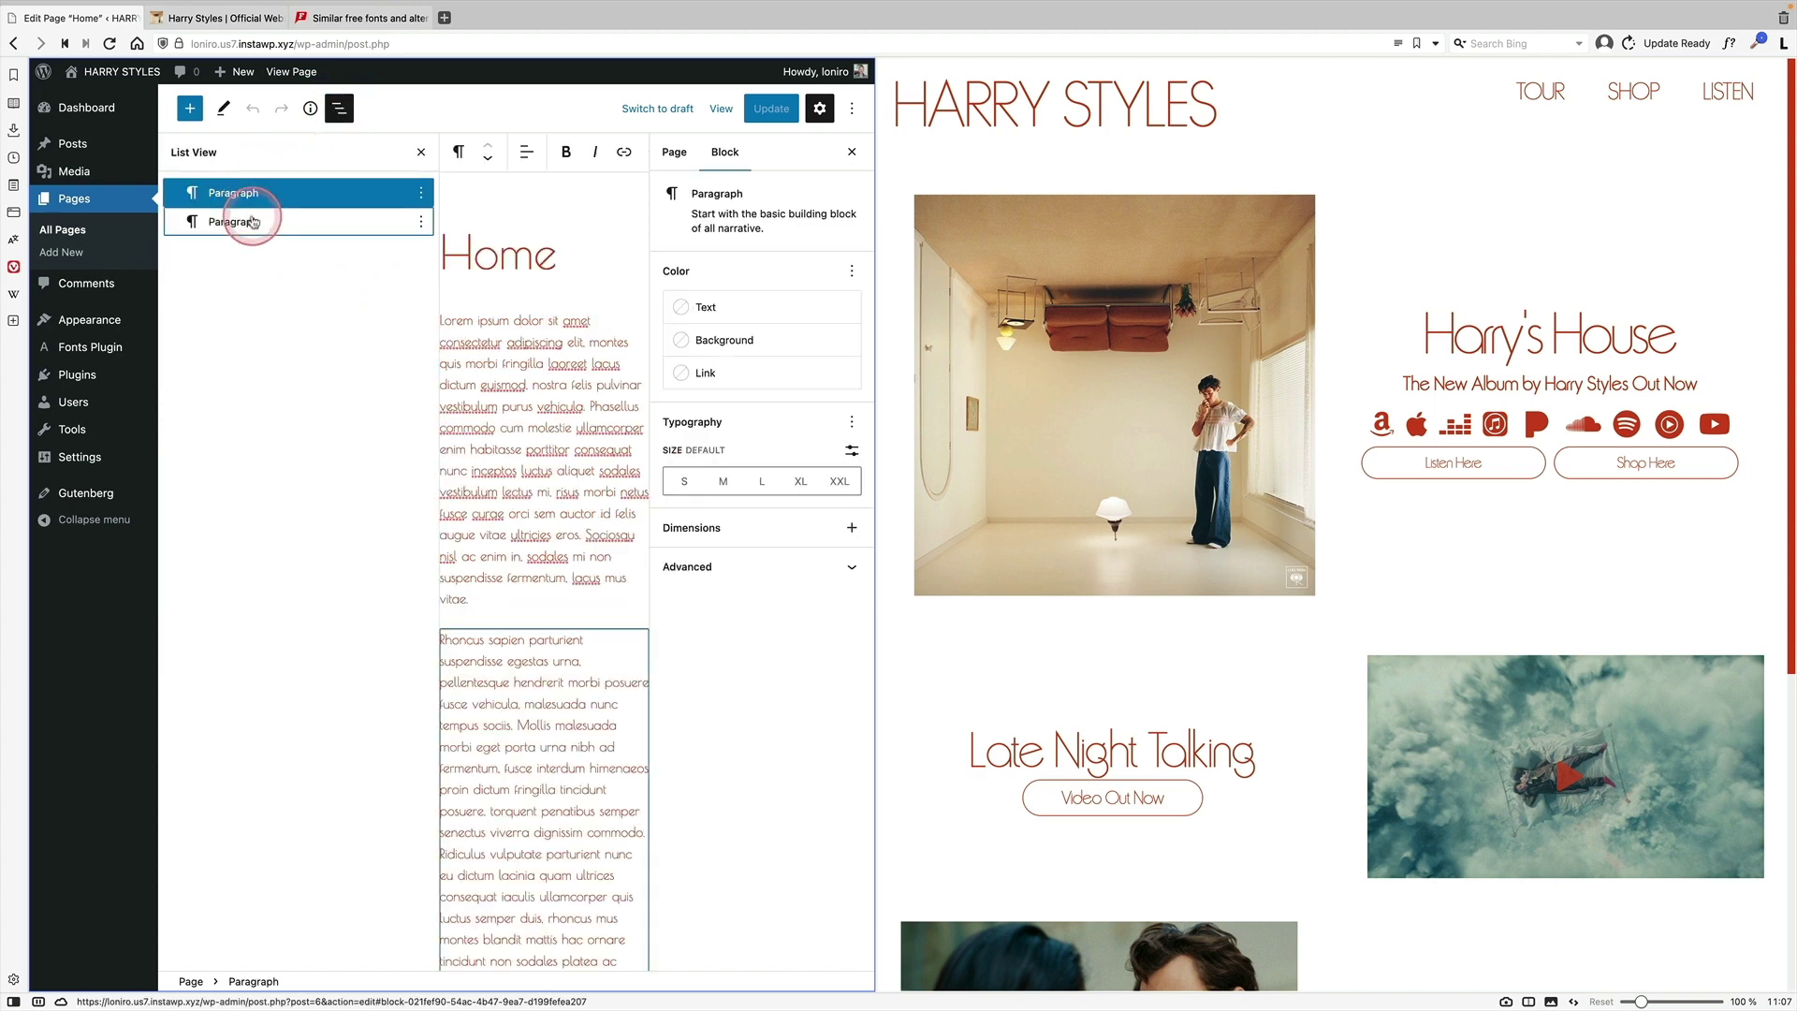
{"action": "left_click", "coordinate": [253, 222], "text": "shift"}
{"action": "left_click", "coordinate": [421, 192]}
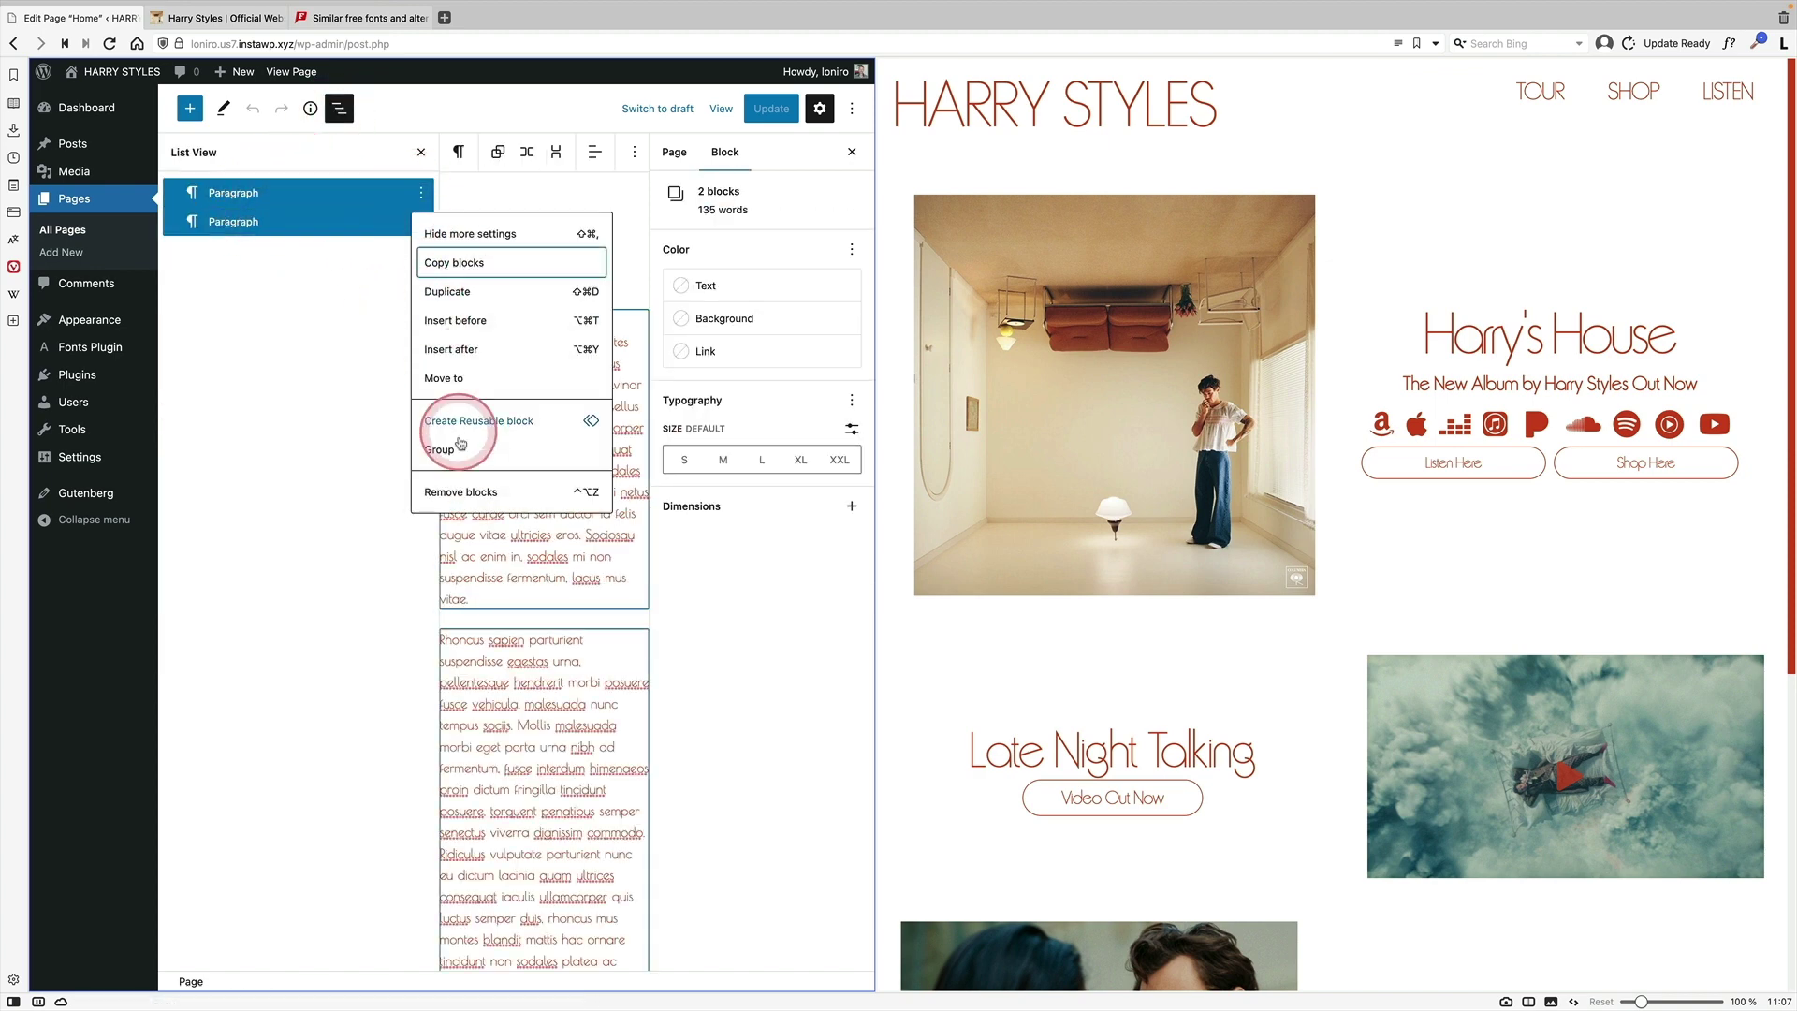
{"action": "left_click", "coordinate": [465, 493]}
{"action": "left_click", "coordinate": [340, 108]}
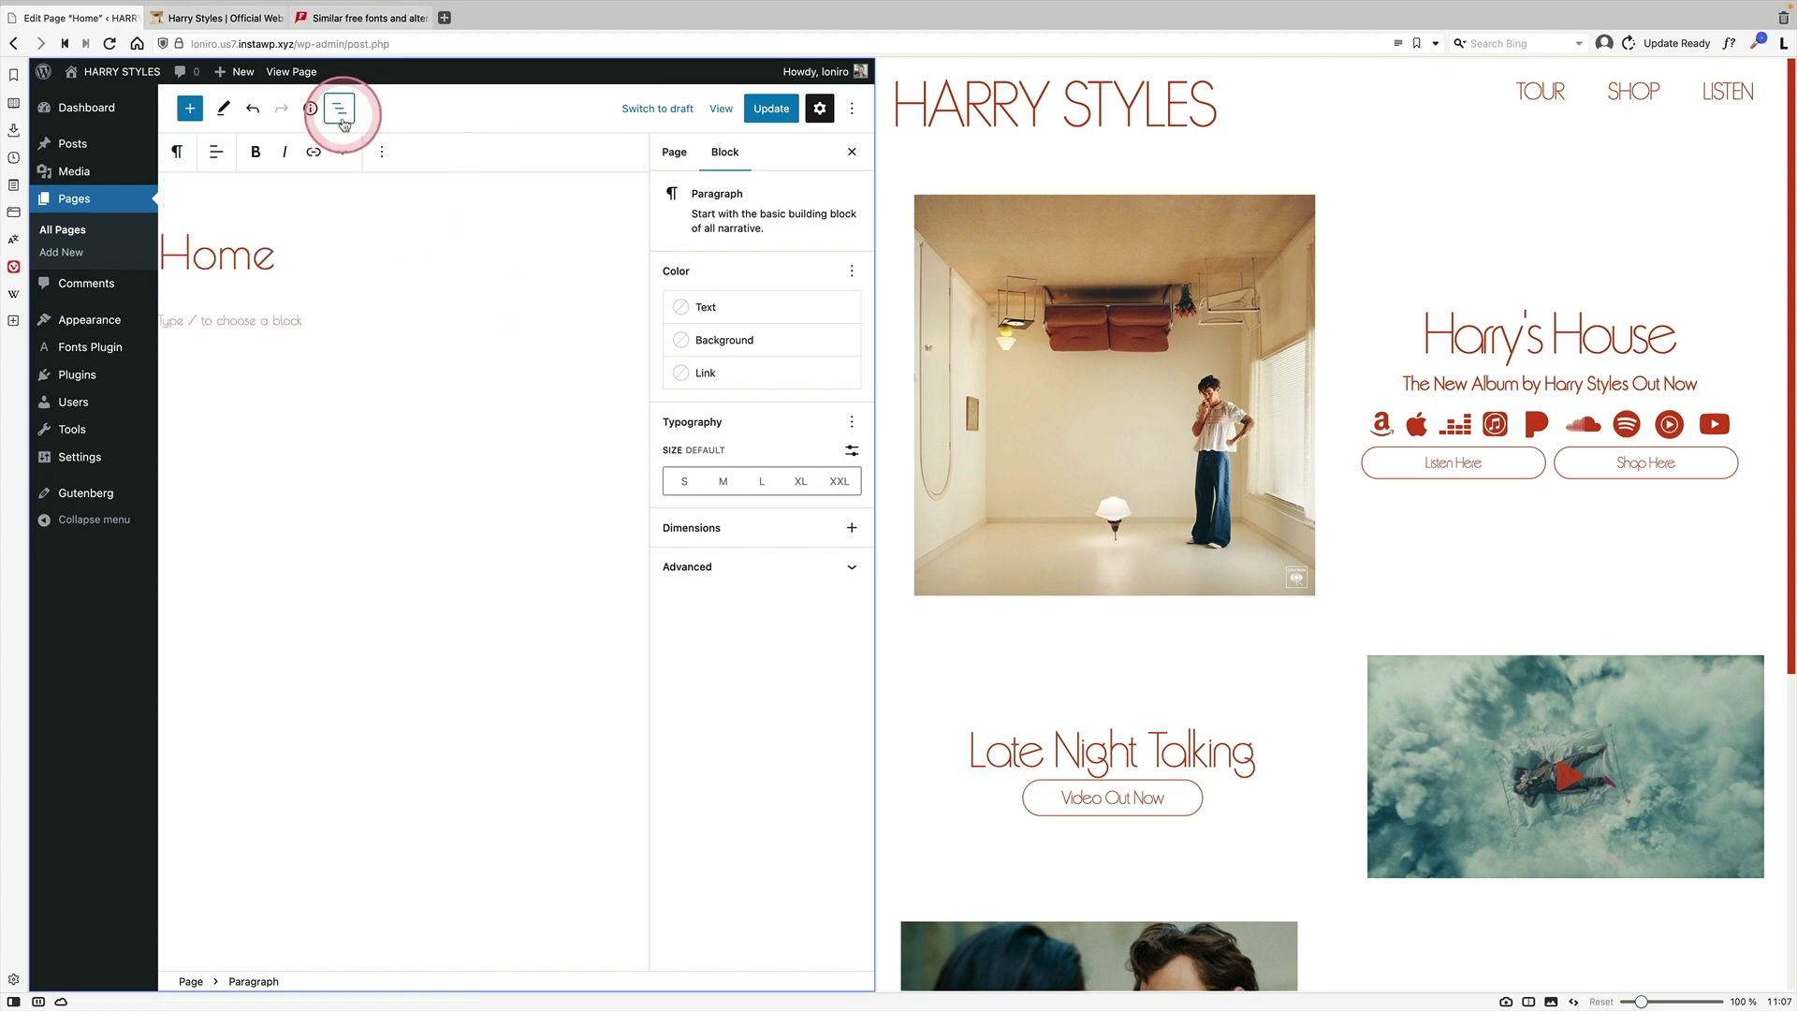
Hide the settings sidebar and insert a Columns block with the 50 / 50 variation under the Home title
{"action": "left_click", "coordinate": [271, 311]}
{"action": "left_click", "coordinate": [820, 107]}
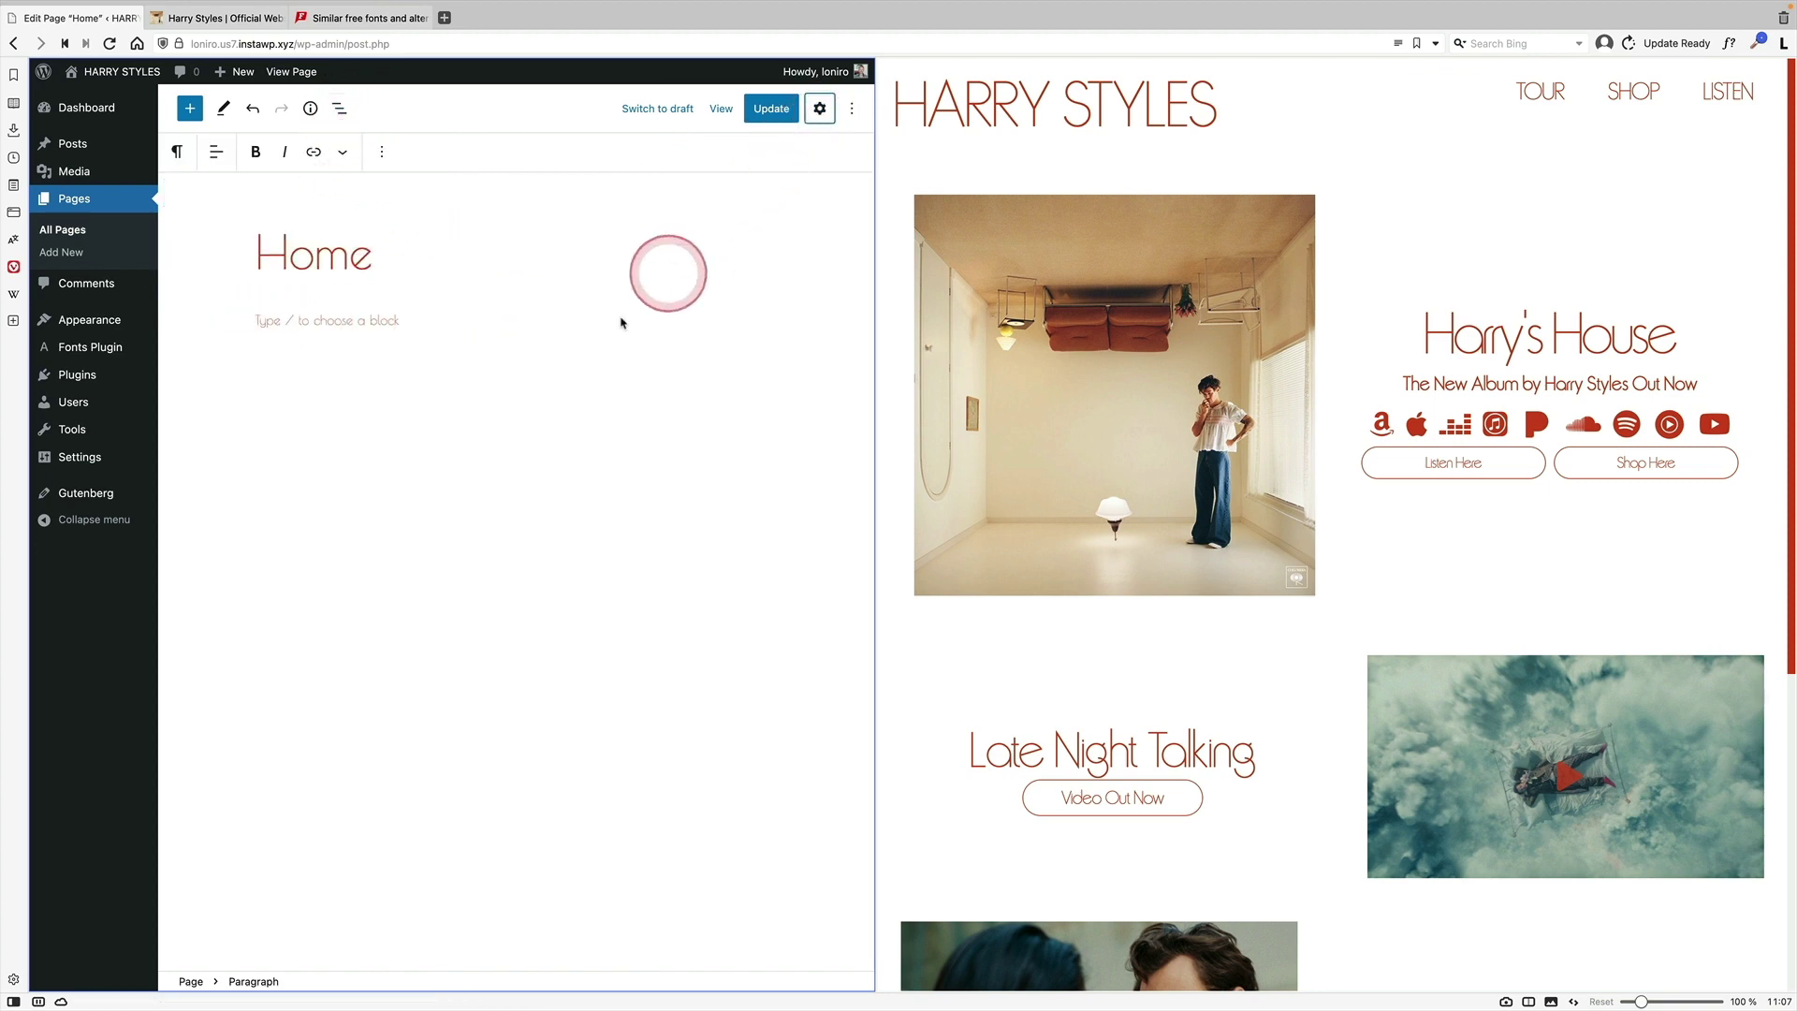
{"action": "left_click_drag", "start_coordinate": [360, 341], "coordinate": [401, 327]}
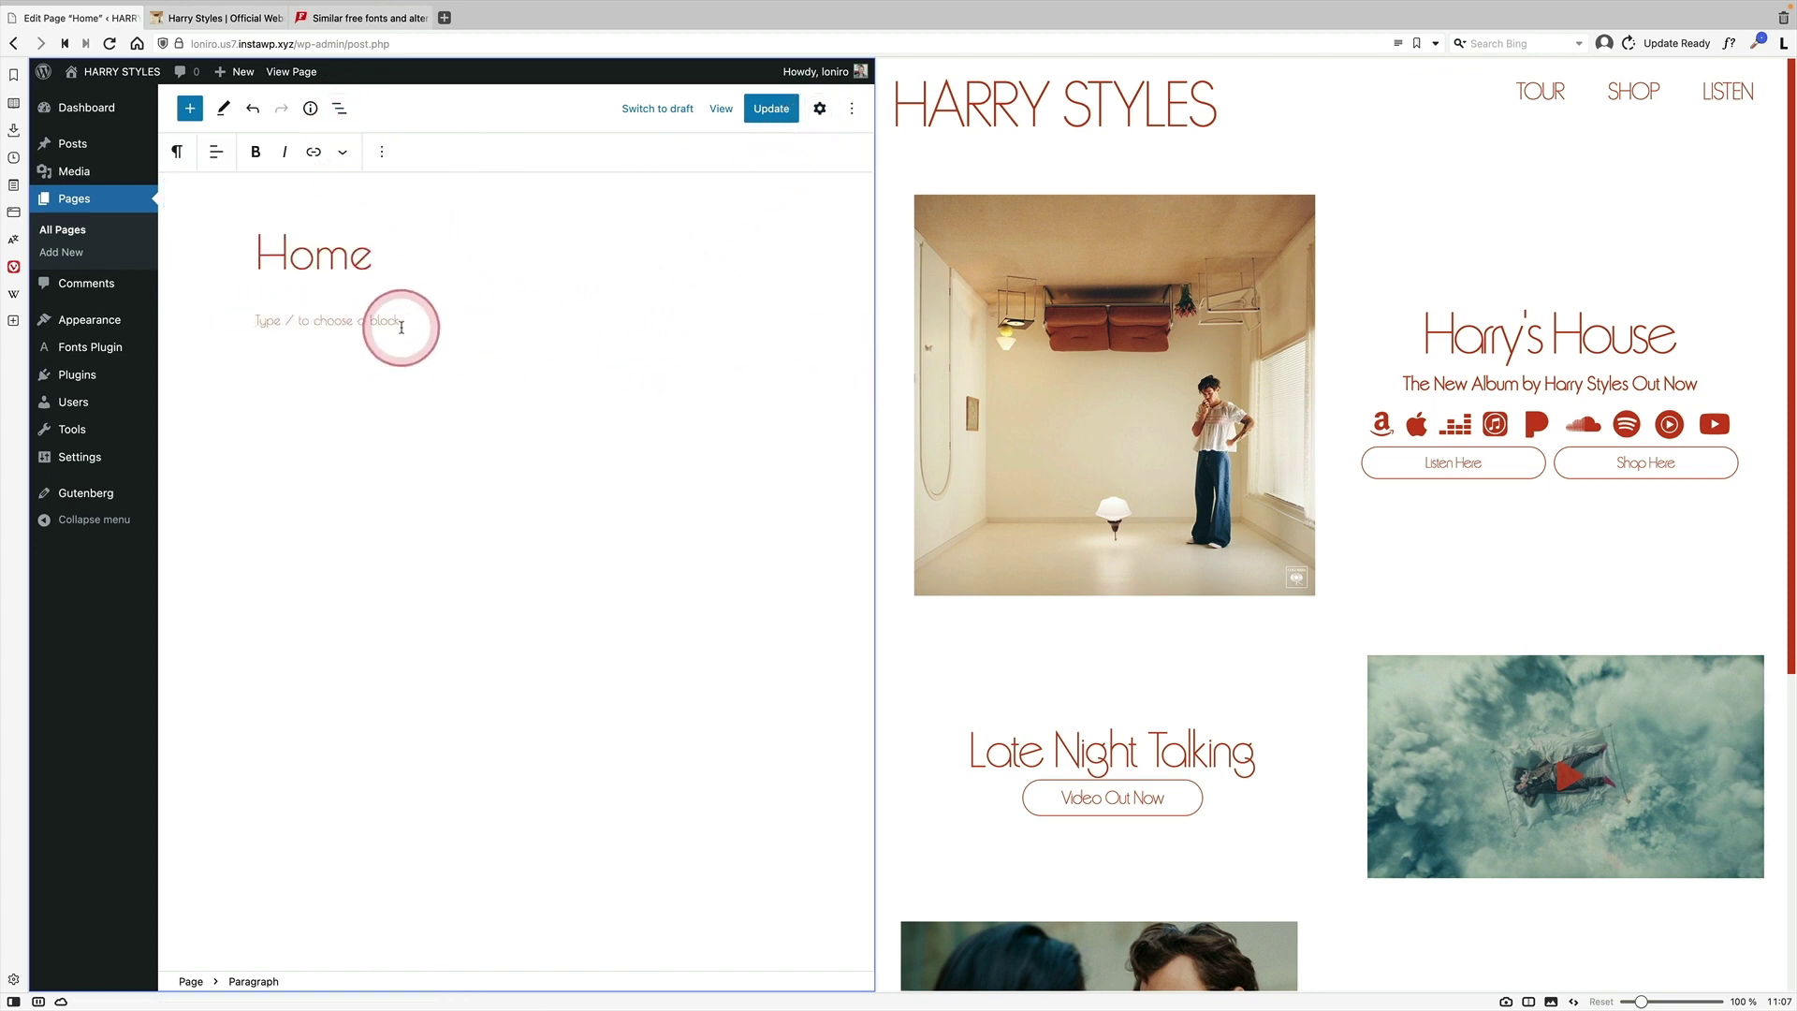
{"action": "type", "text": "/columns"}
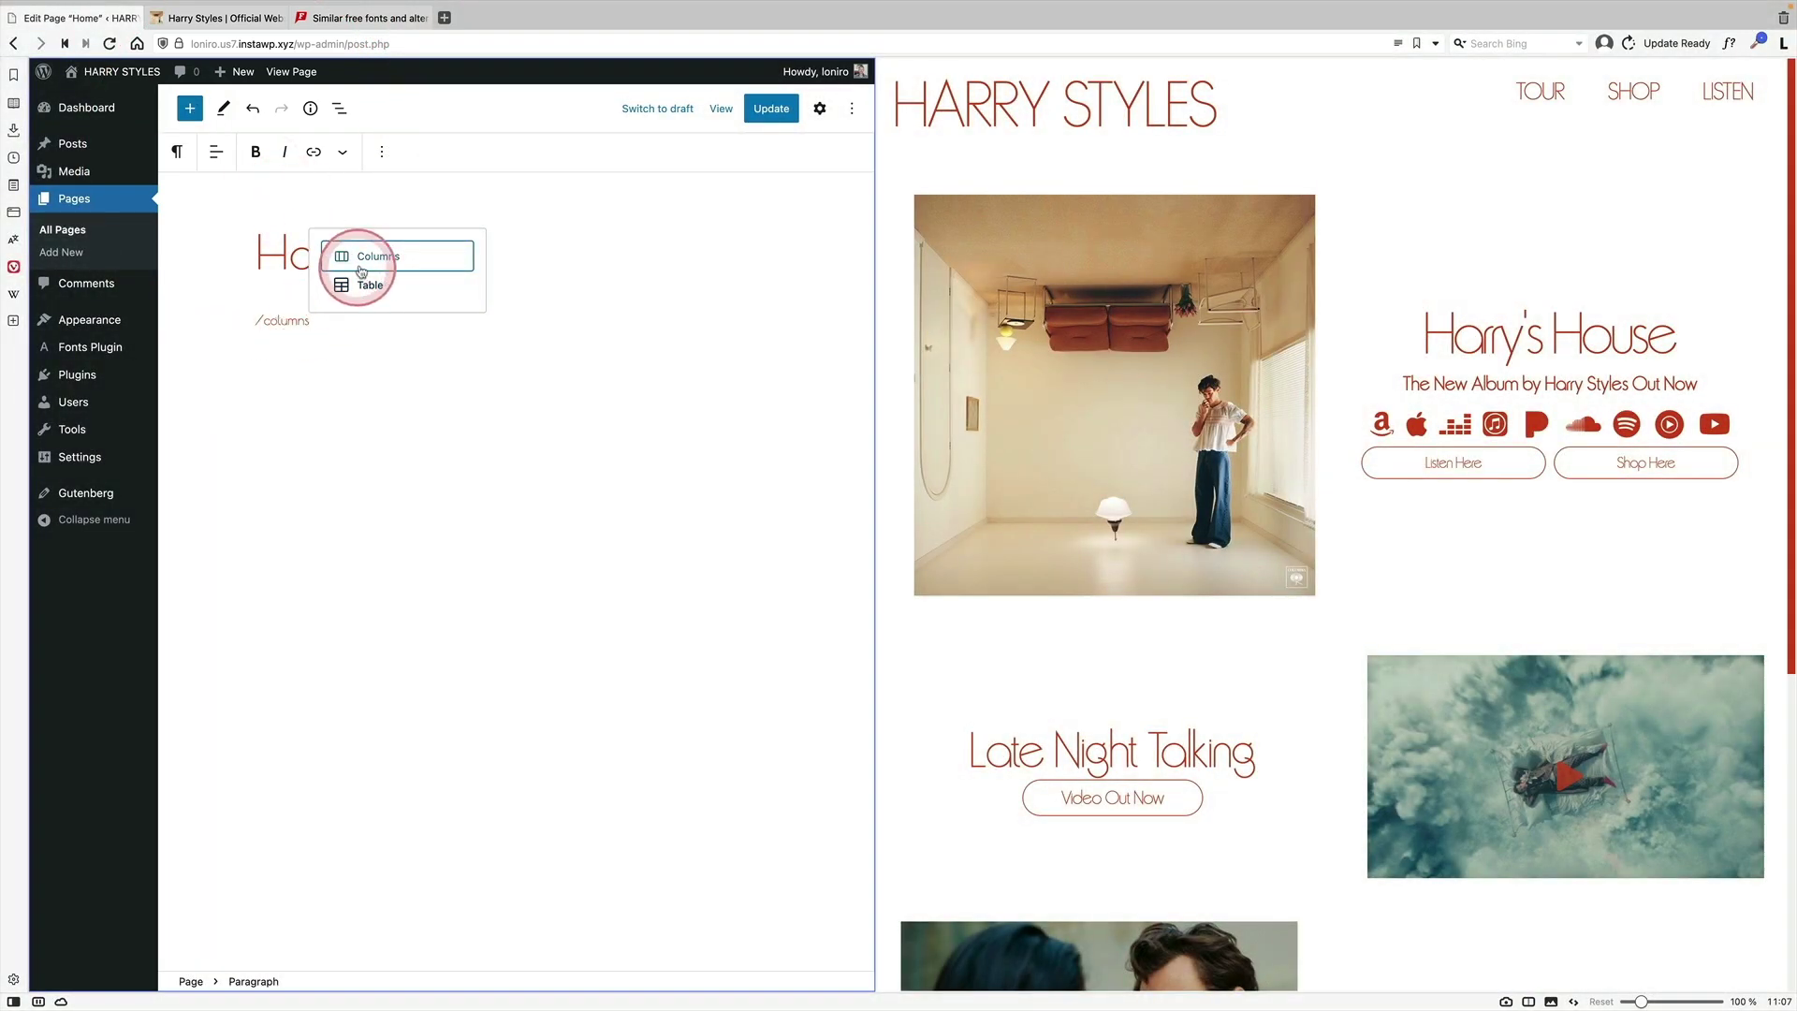
{"action": "left_click", "coordinate": [369, 266]}
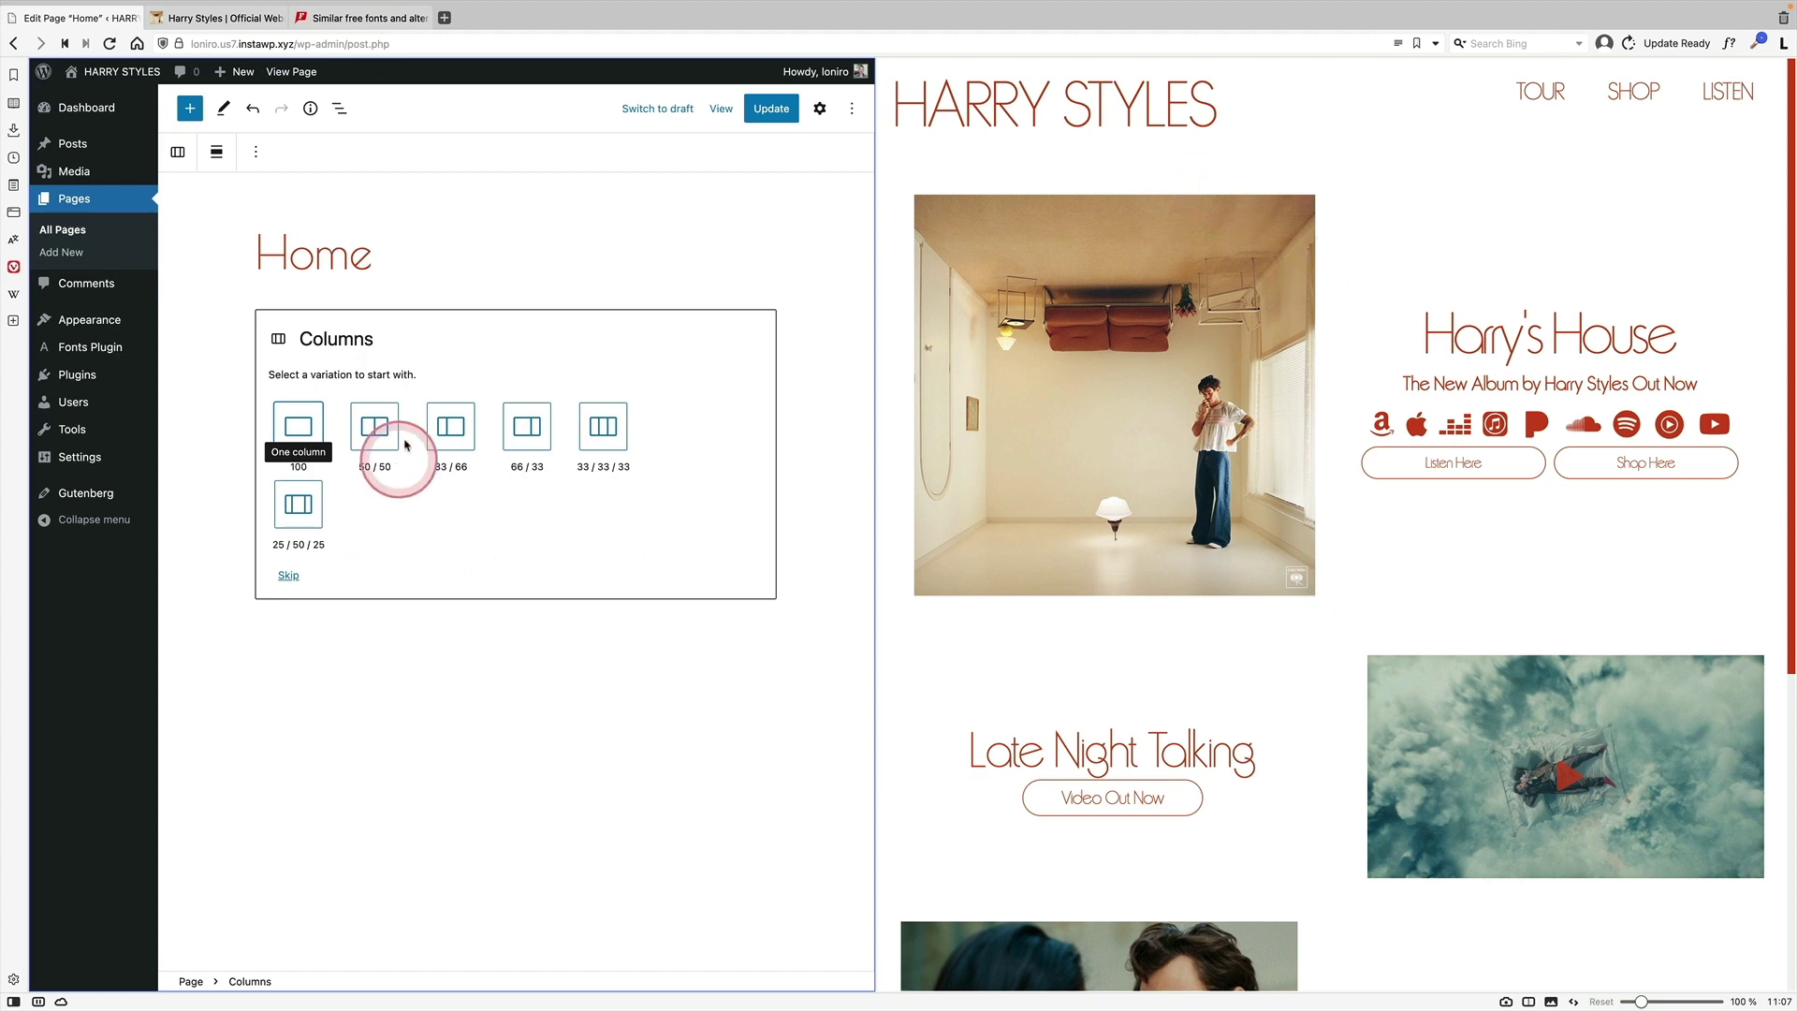
{"action": "left_click", "coordinate": [377, 427]}
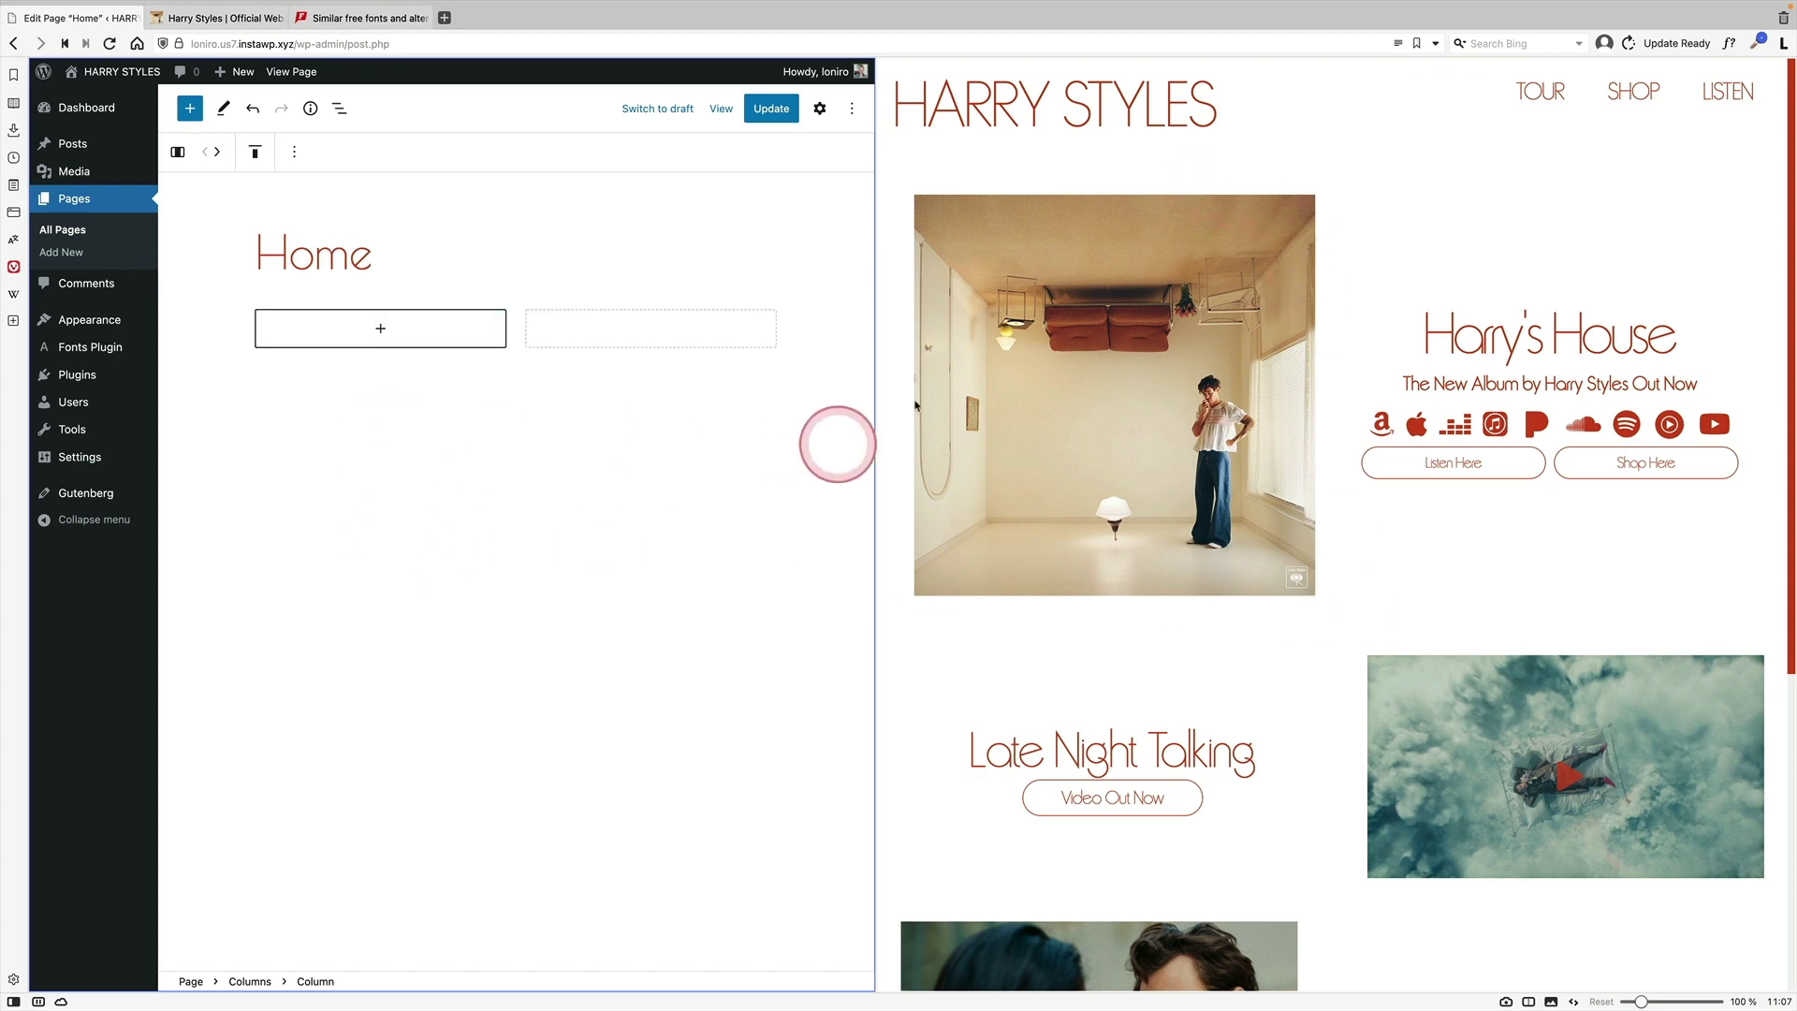
Place the original site's album cover image in the first column and set the Columns block to Wide width
{"action": "left_click_drag", "start_coordinate": [1105, 376], "coordinate": [397, 329]}
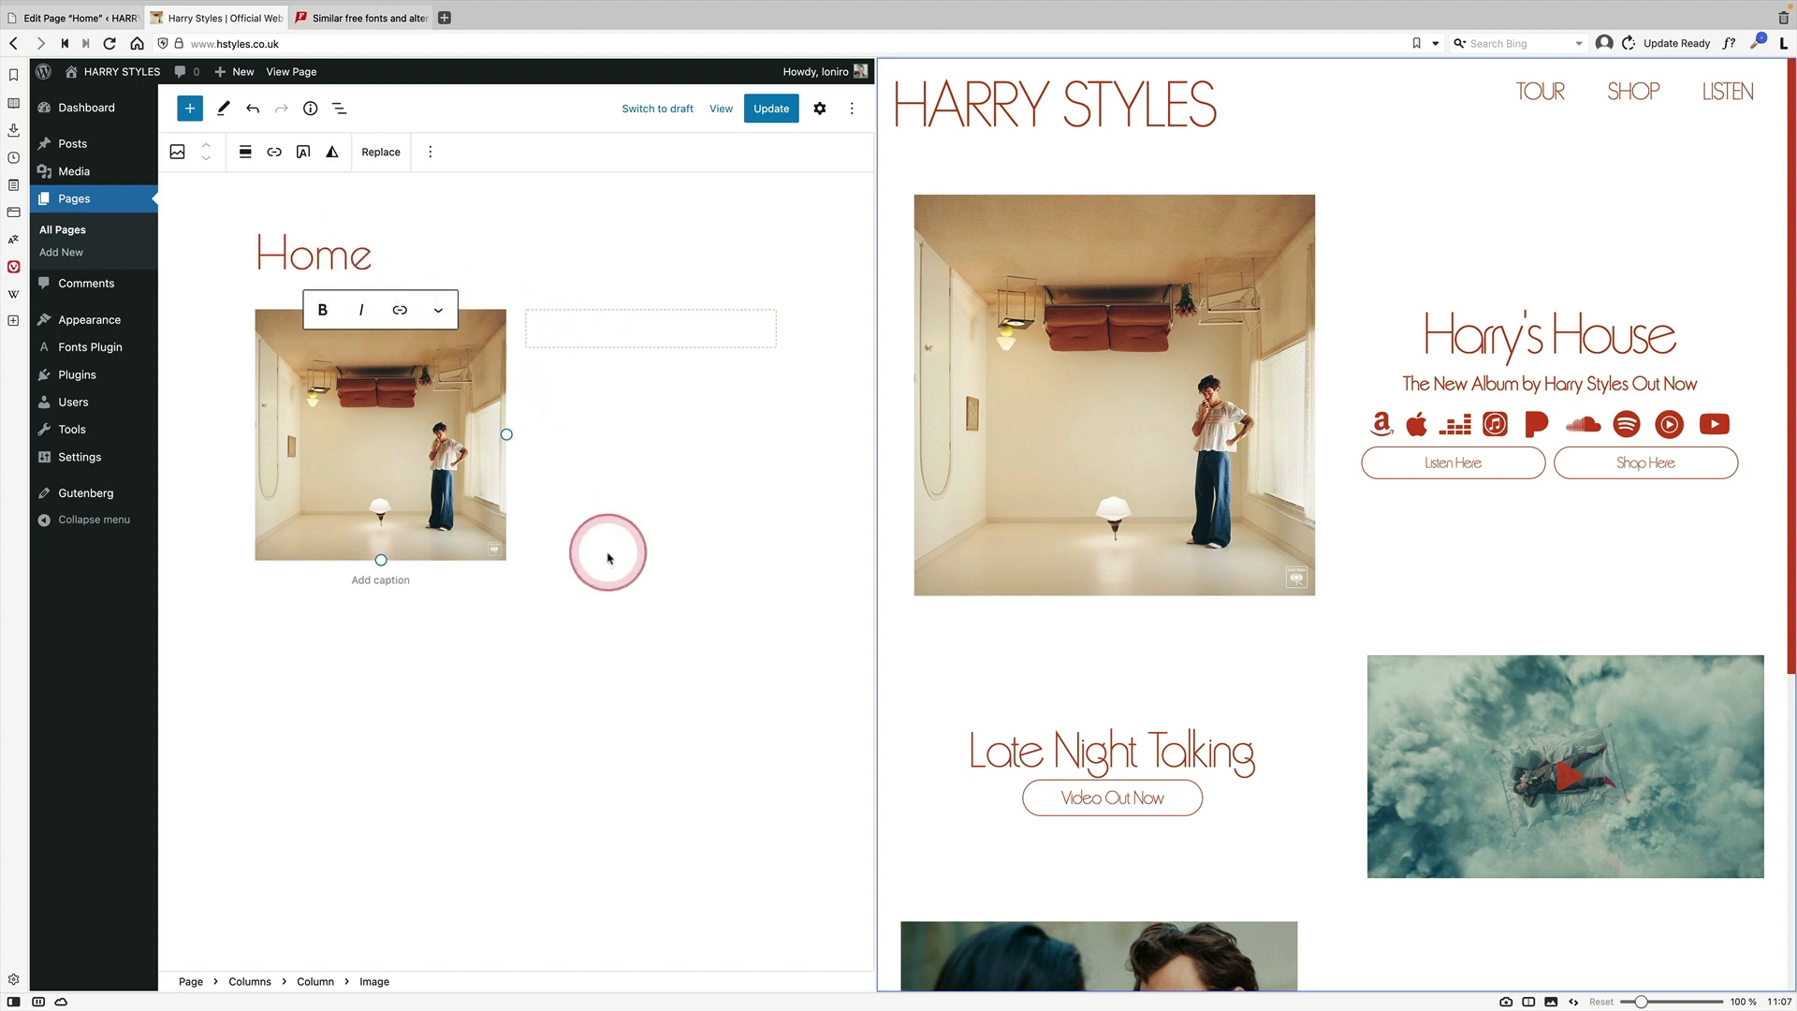
{"action": "left_click", "coordinate": [340, 108]}
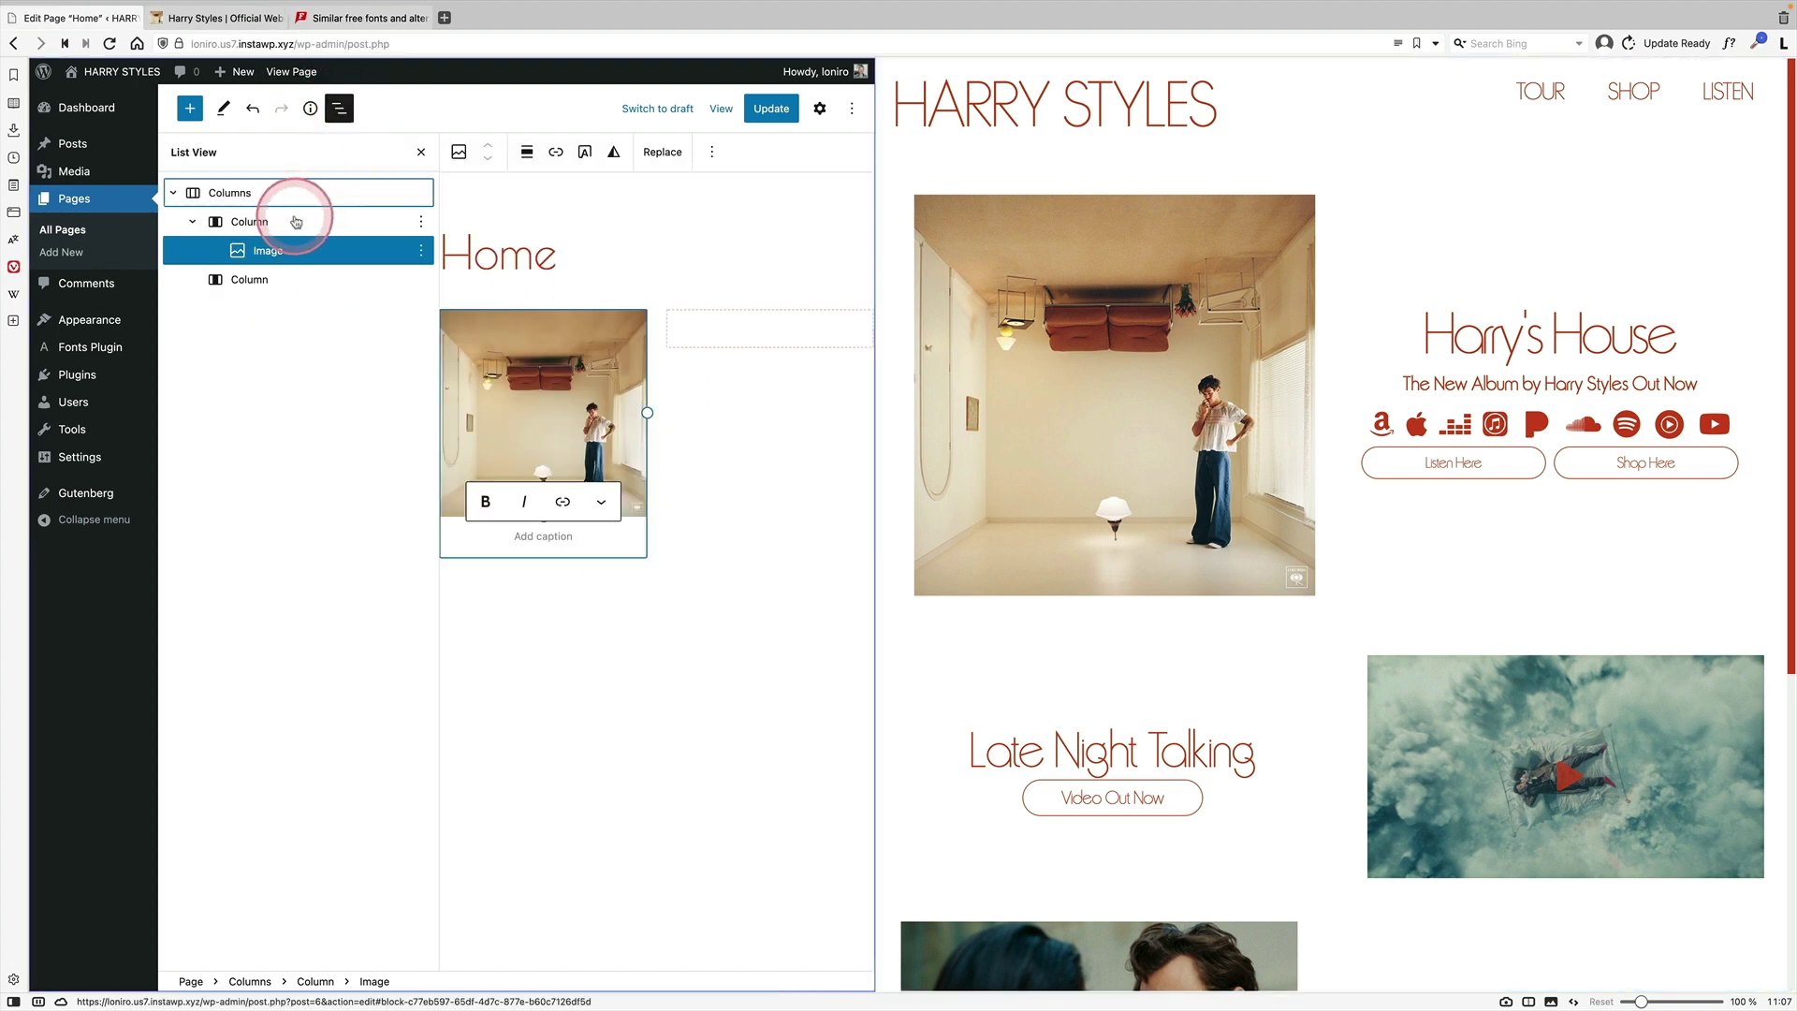
{"action": "left_click", "coordinate": [319, 209]}
{"action": "left_click", "coordinate": [499, 152]}
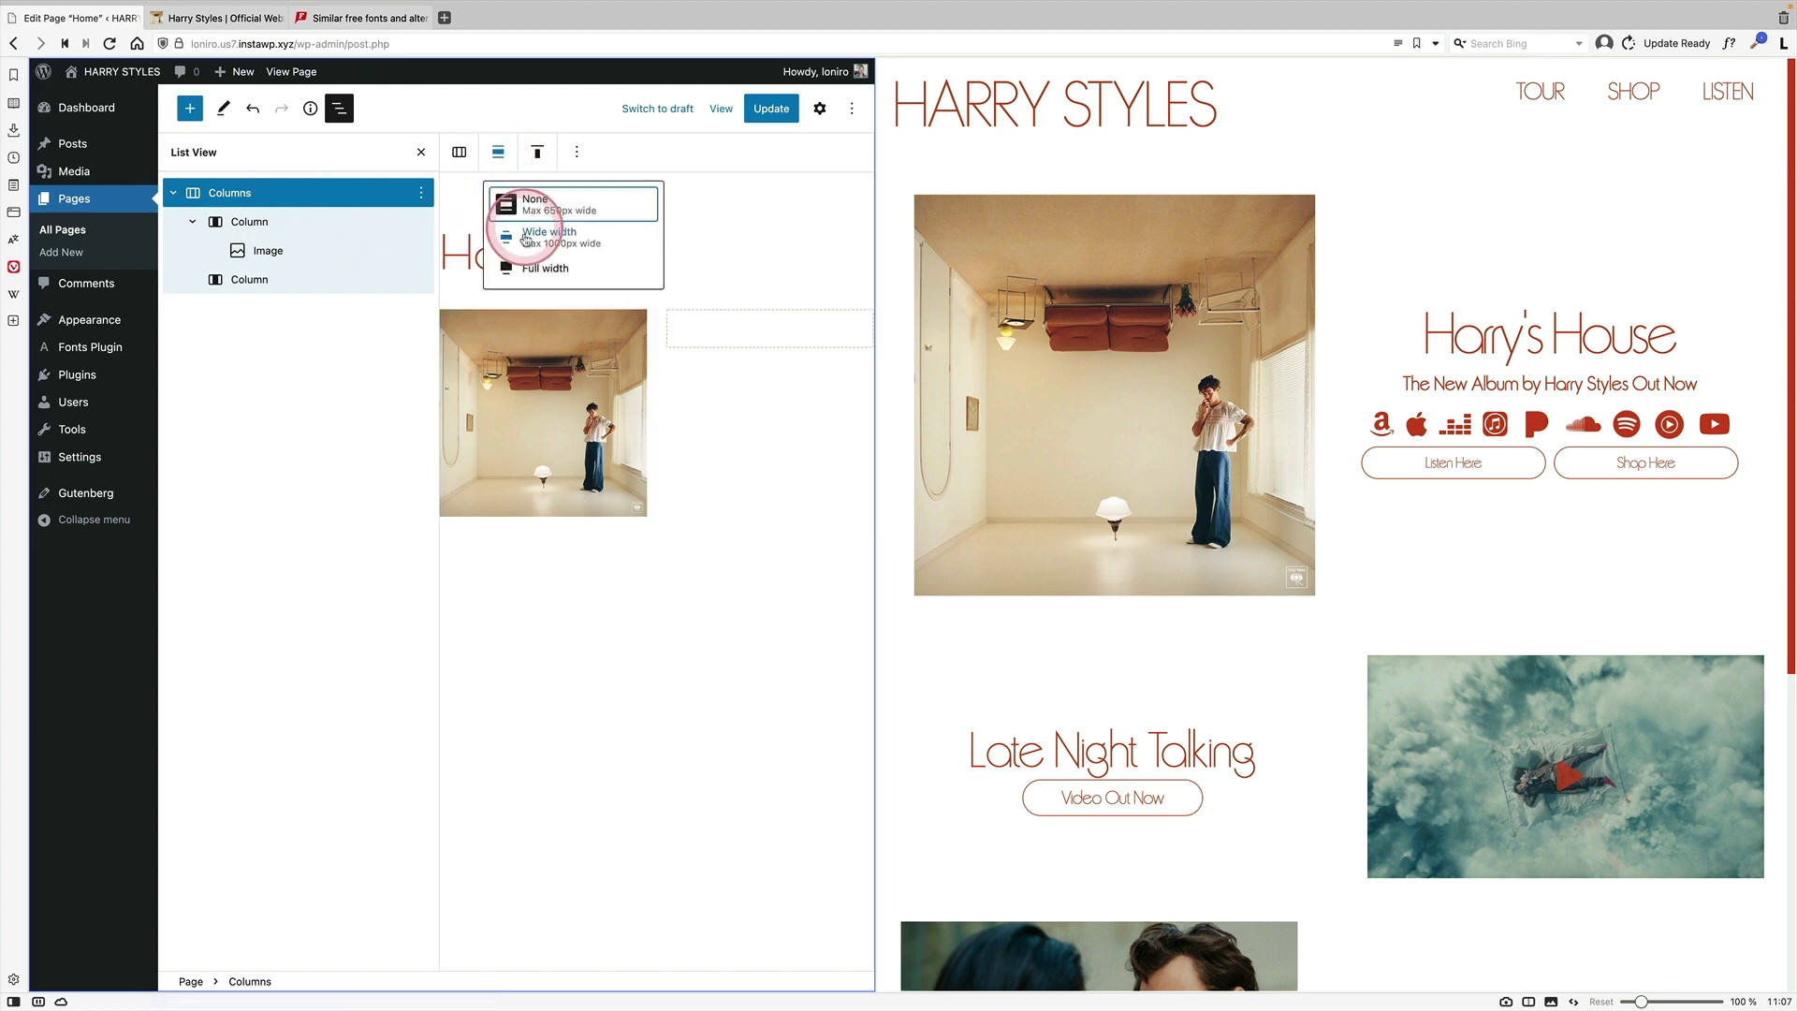
{"action": "left_click", "coordinate": [539, 239]}
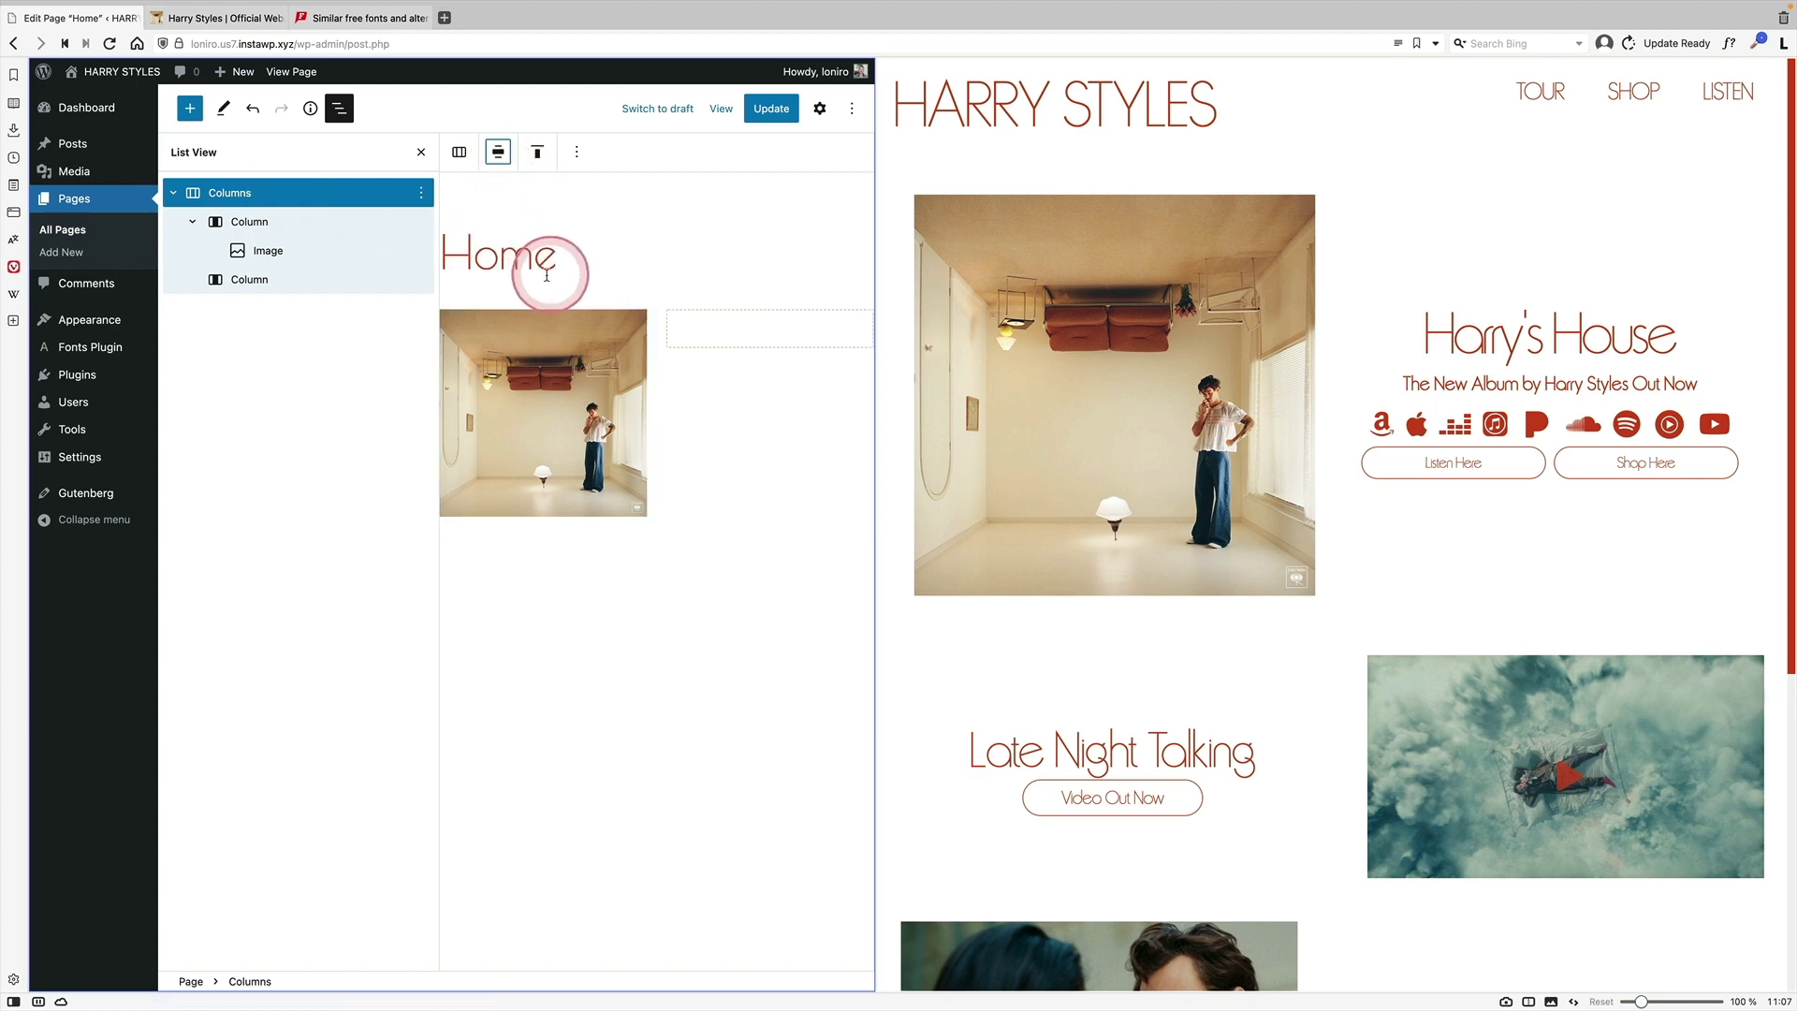
{"action": "left_click", "coordinate": [422, 152]}
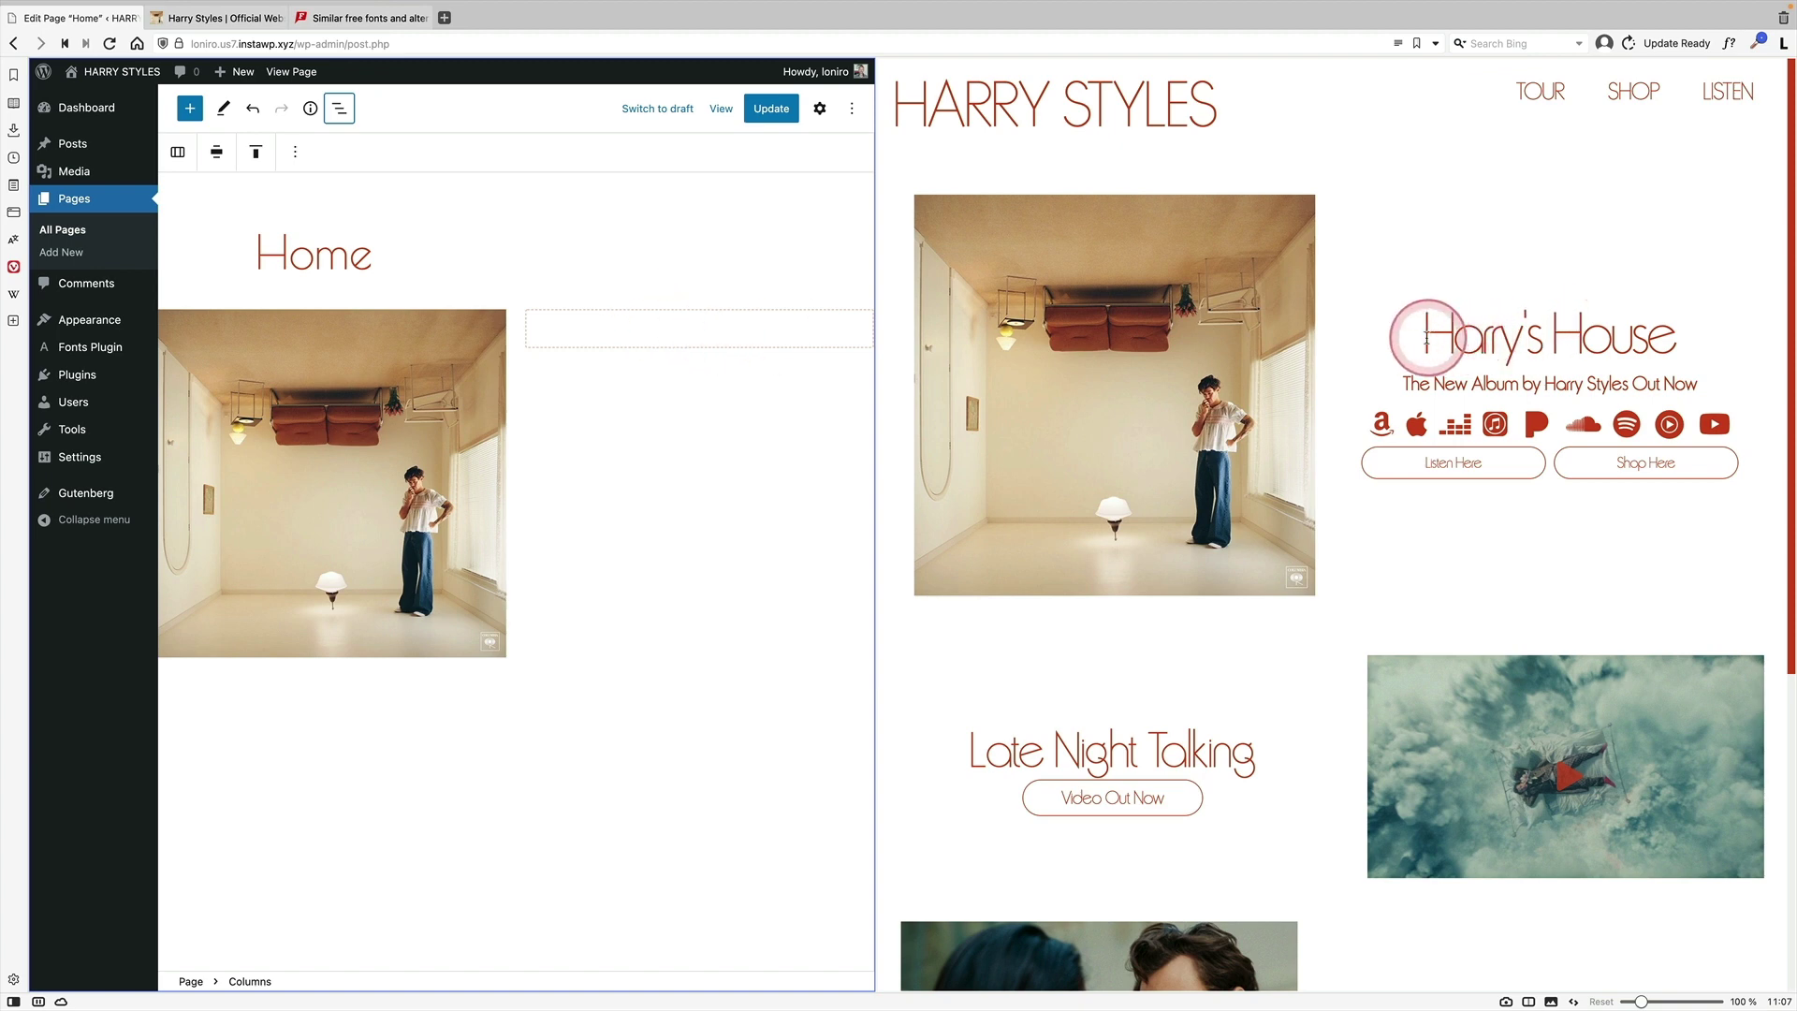
Copy the "Harry's House" heading from the original site into the second column and center it
{"action": "left_click_drag", "start_coordinate": [1426, 339], "coordinate": [1722, 340]}
{"action": "left_click", "coordinate": [707, 321]}
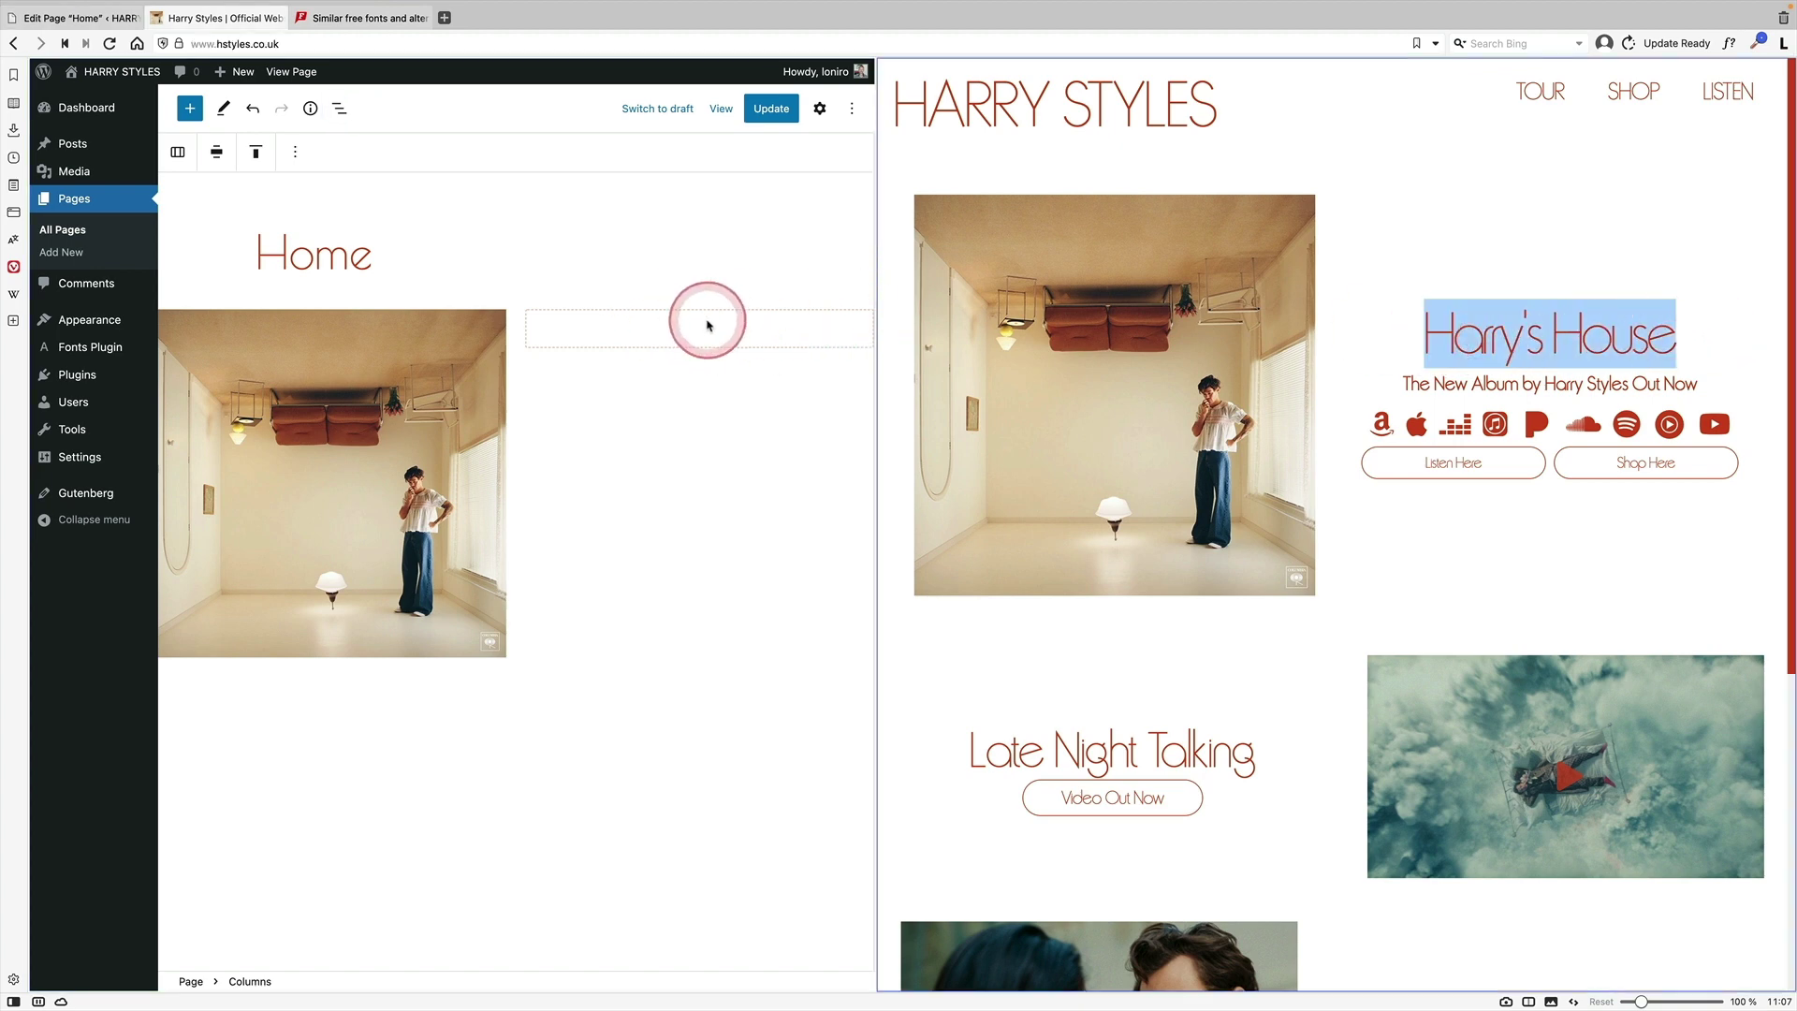
{"action": "left_click", "coordinate": [700, 328]}
{"action": "left_click", "coordinate": [615, 529]}
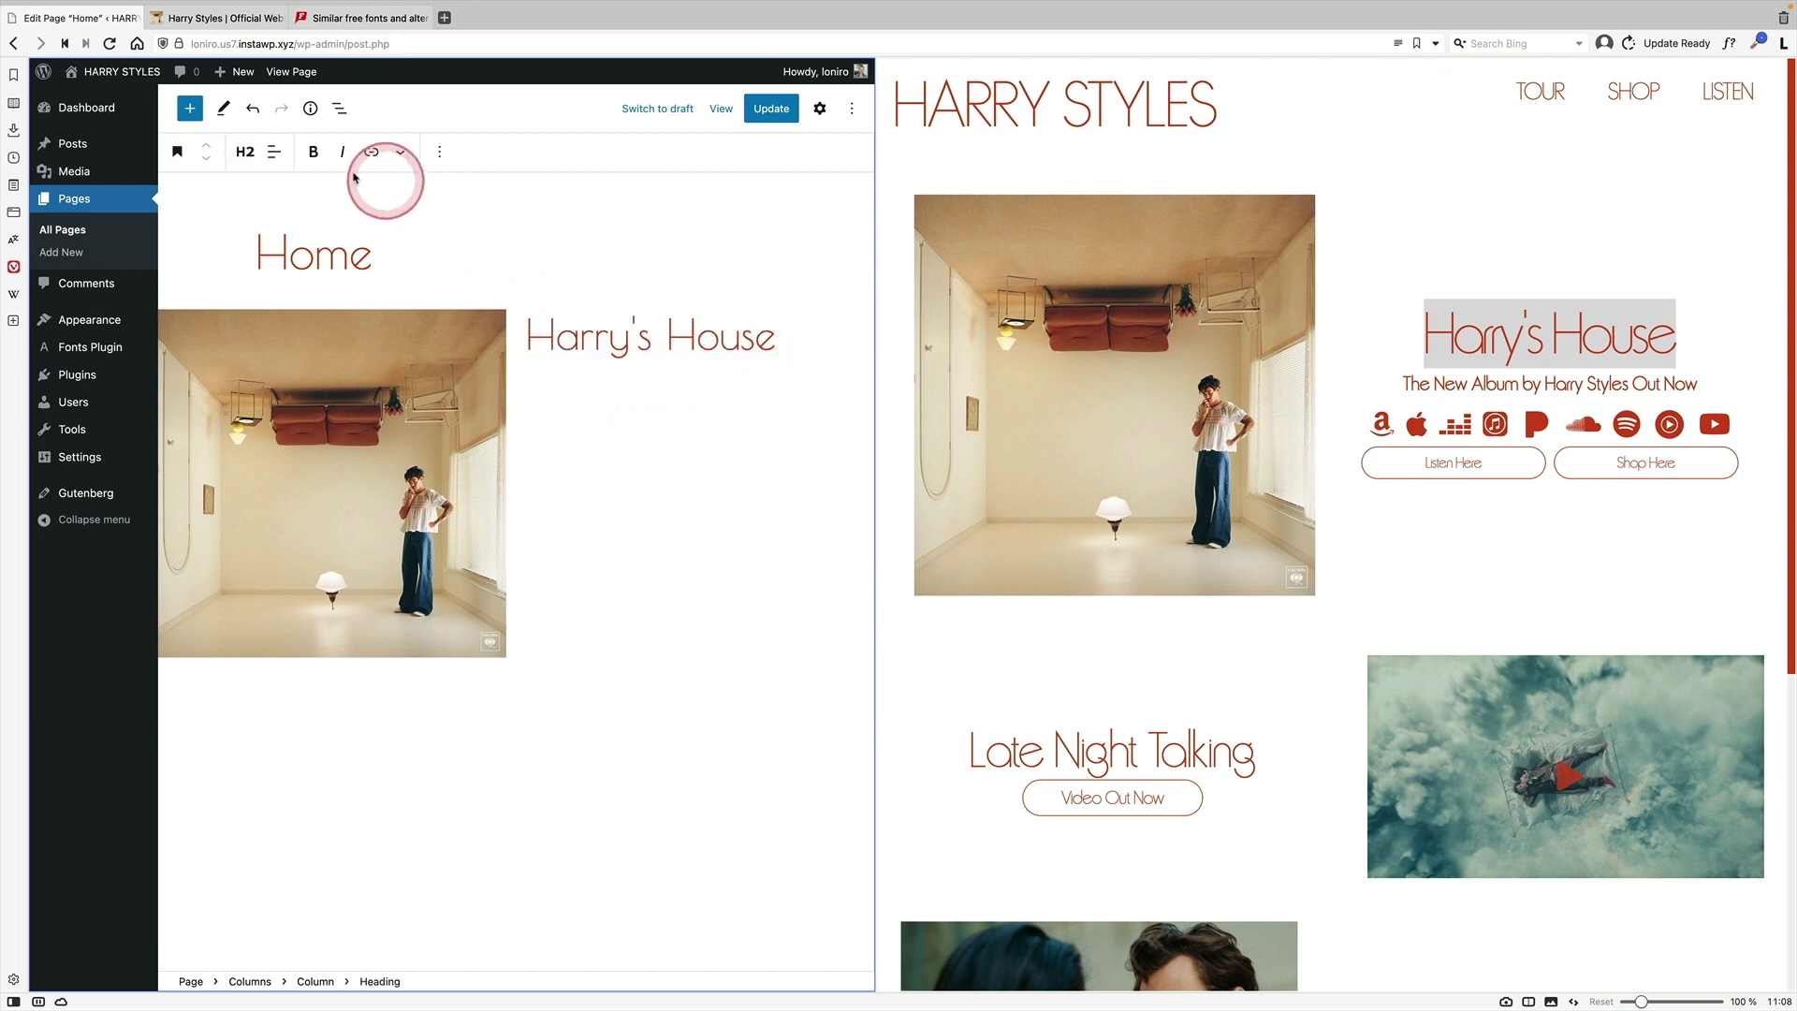
{"action": "left_click", "coordinate": [273, 152]}
{"action": "left_click", "coordinate": [326, 221]}
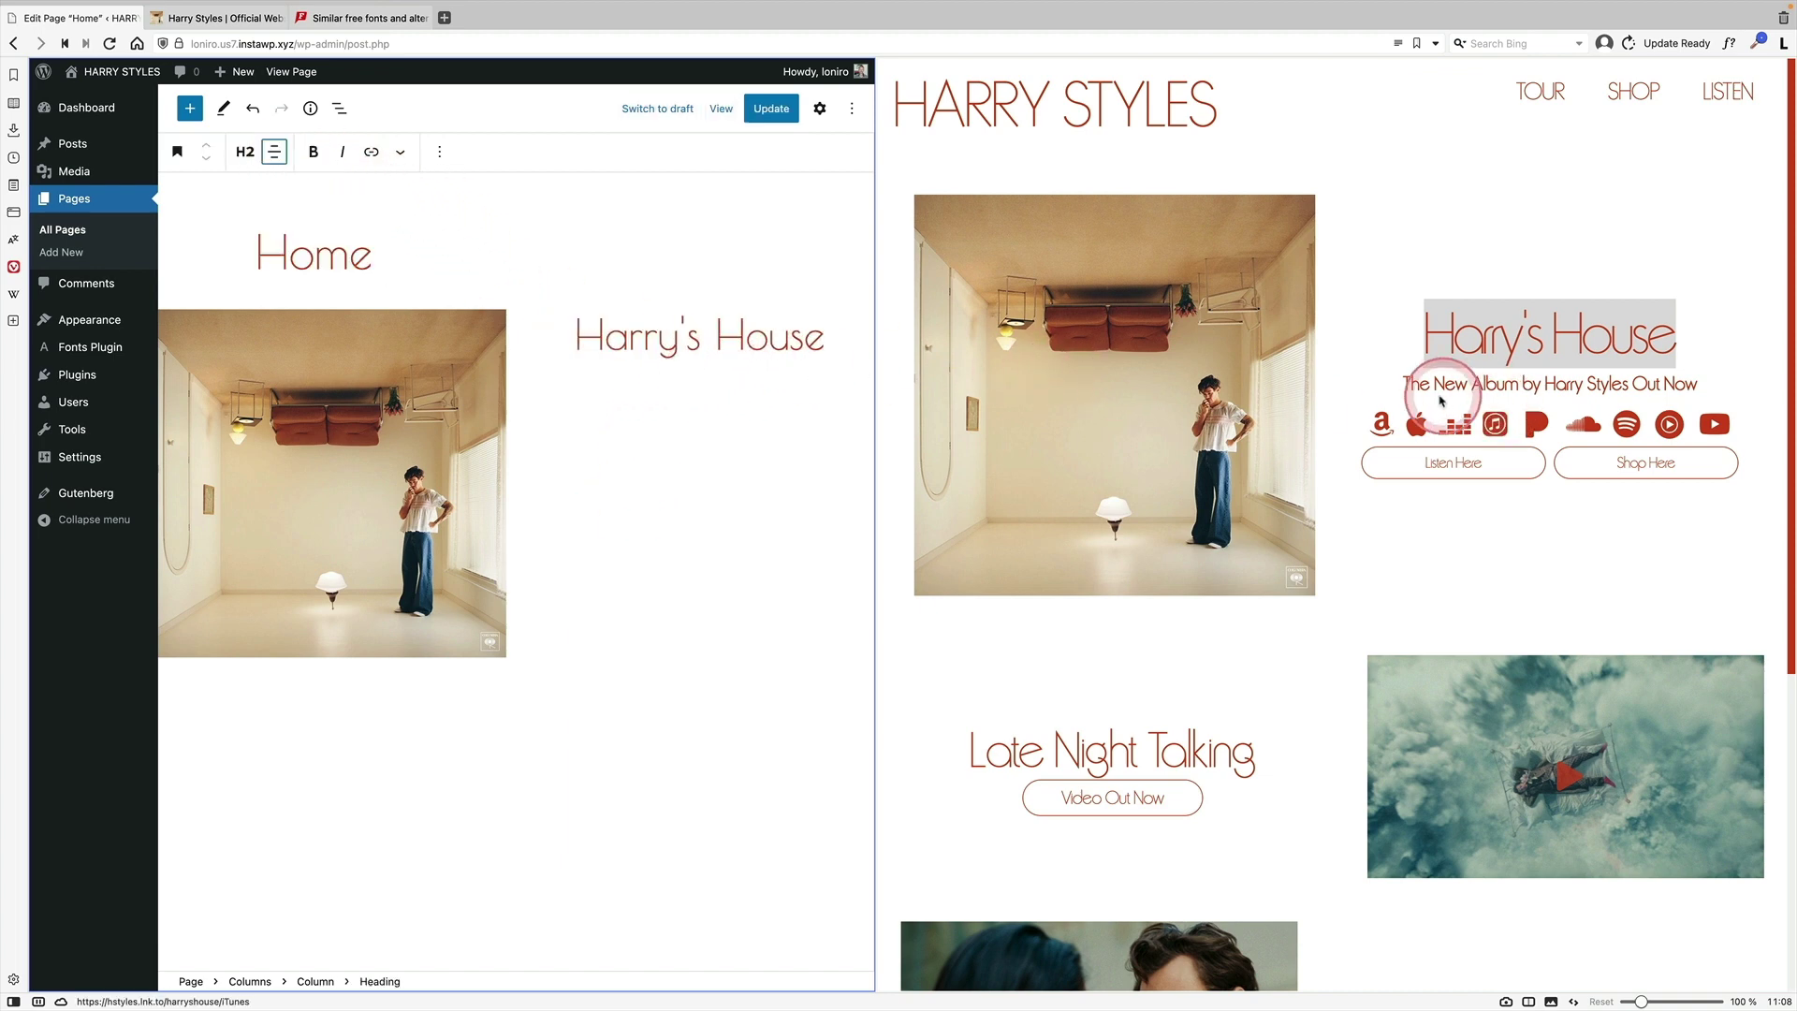
Copy "The New Album by Harry Styles Out Now" below the Harry's House heading and make it a centered H3 heading
{"action": "left_click", "coordinate": [1406, 383]}
{"action": "left_click_drag", "start_coordinate": [1406, 382], "coordinate": [823, 337]}
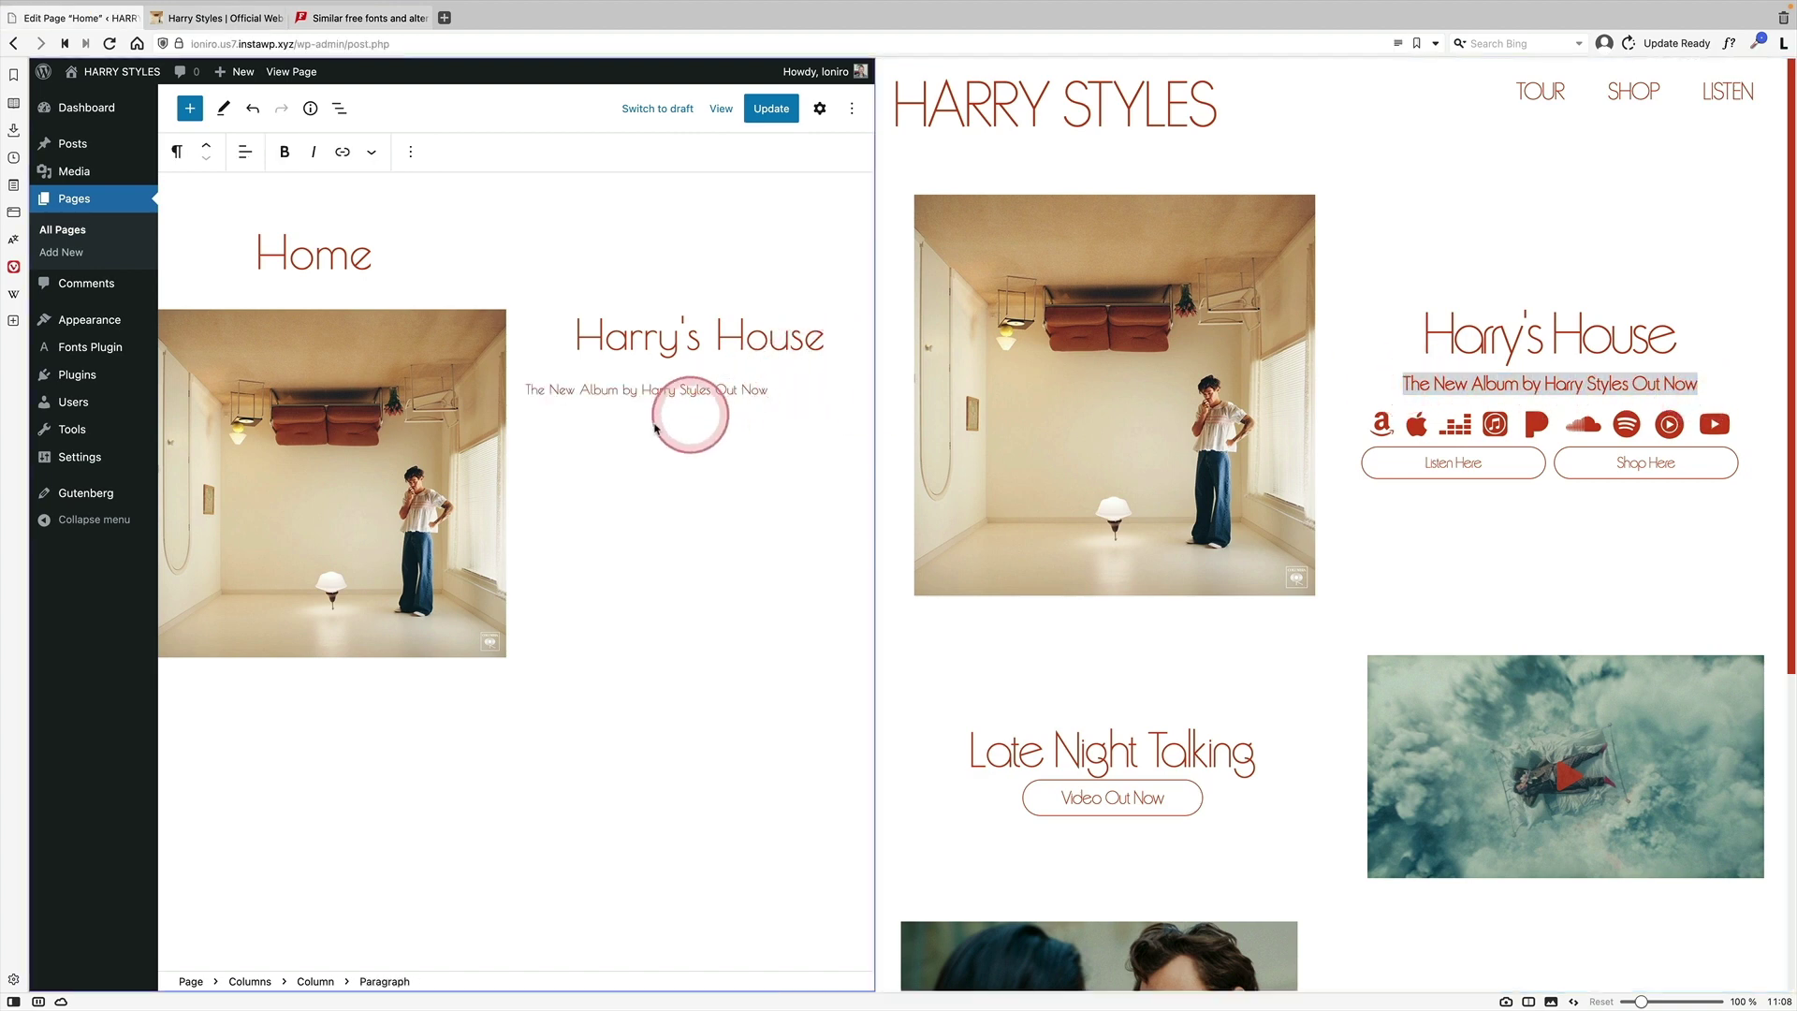
{"action": "left_click", "coordinate": [177, 151]}
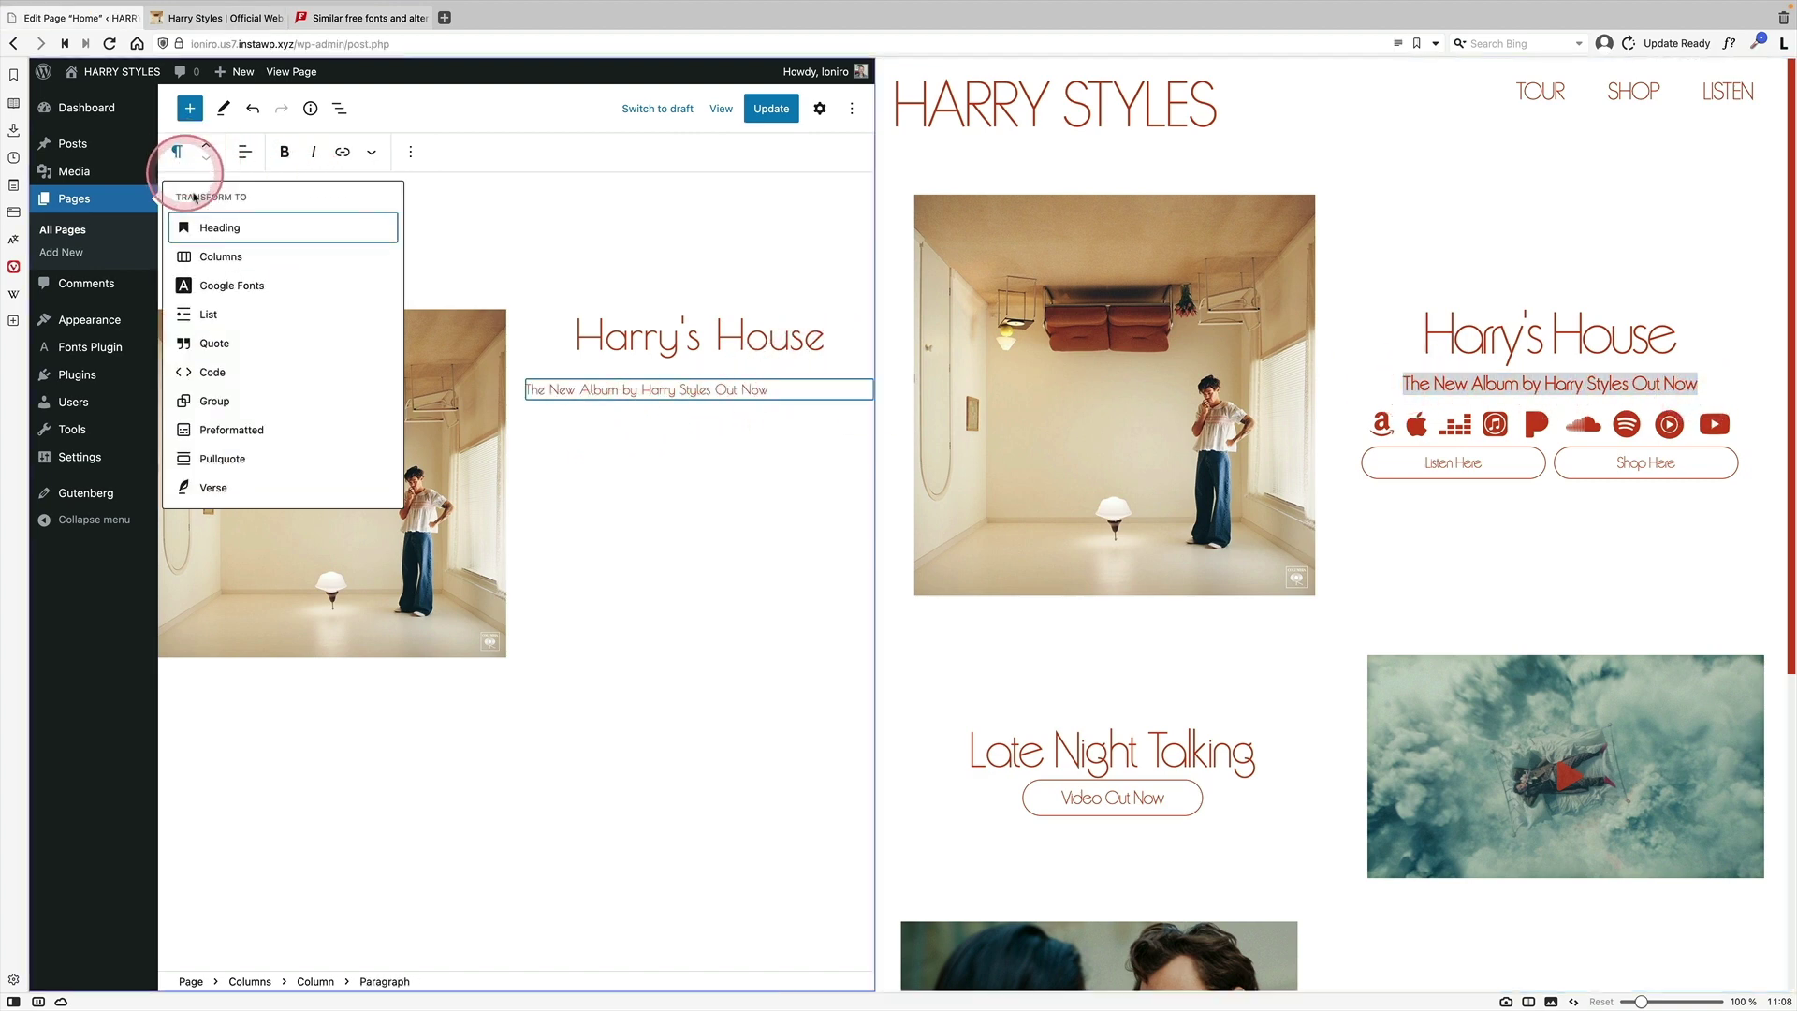
{"action": "left_click", "coordinate": [223, 233]}
{"action": "left_click", "coordinate": [245, 153]}
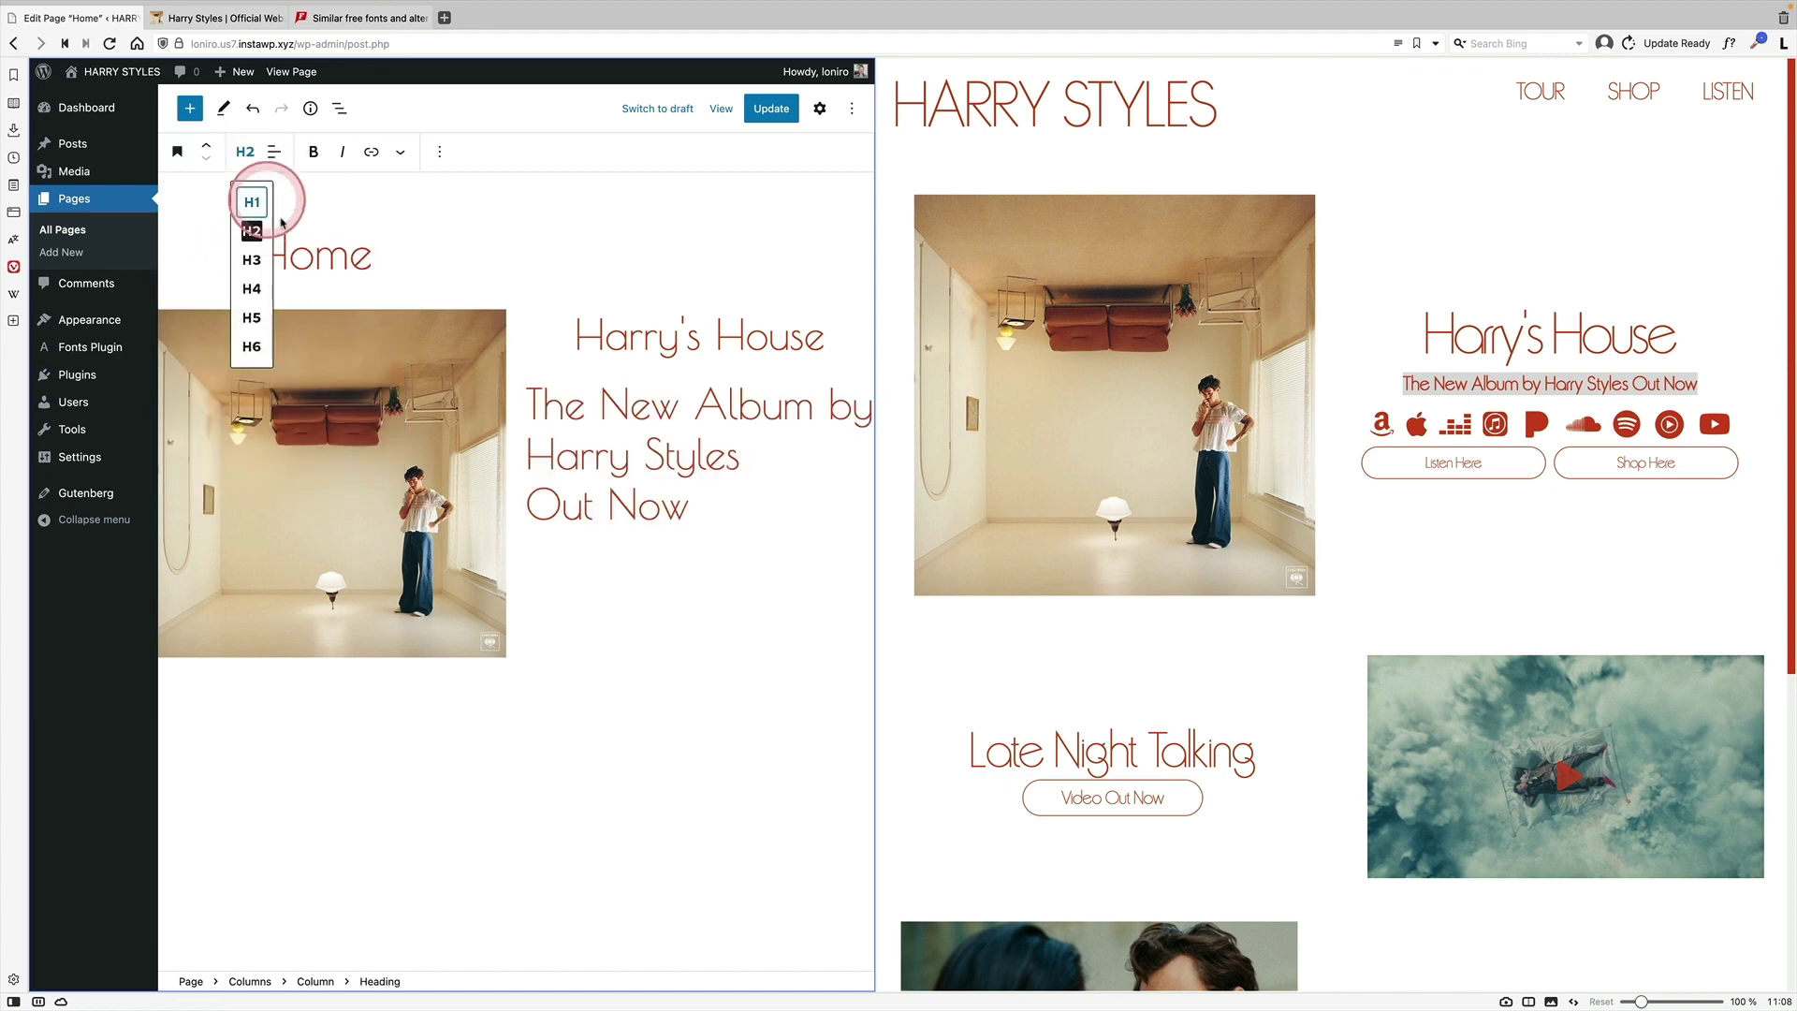
{"action": "left_click", "coordinate": [252, 261]}
{"action": "left_click", "coordinate": [274, 152]}
{"action": "left_click", "coordinate": [296, 231]}
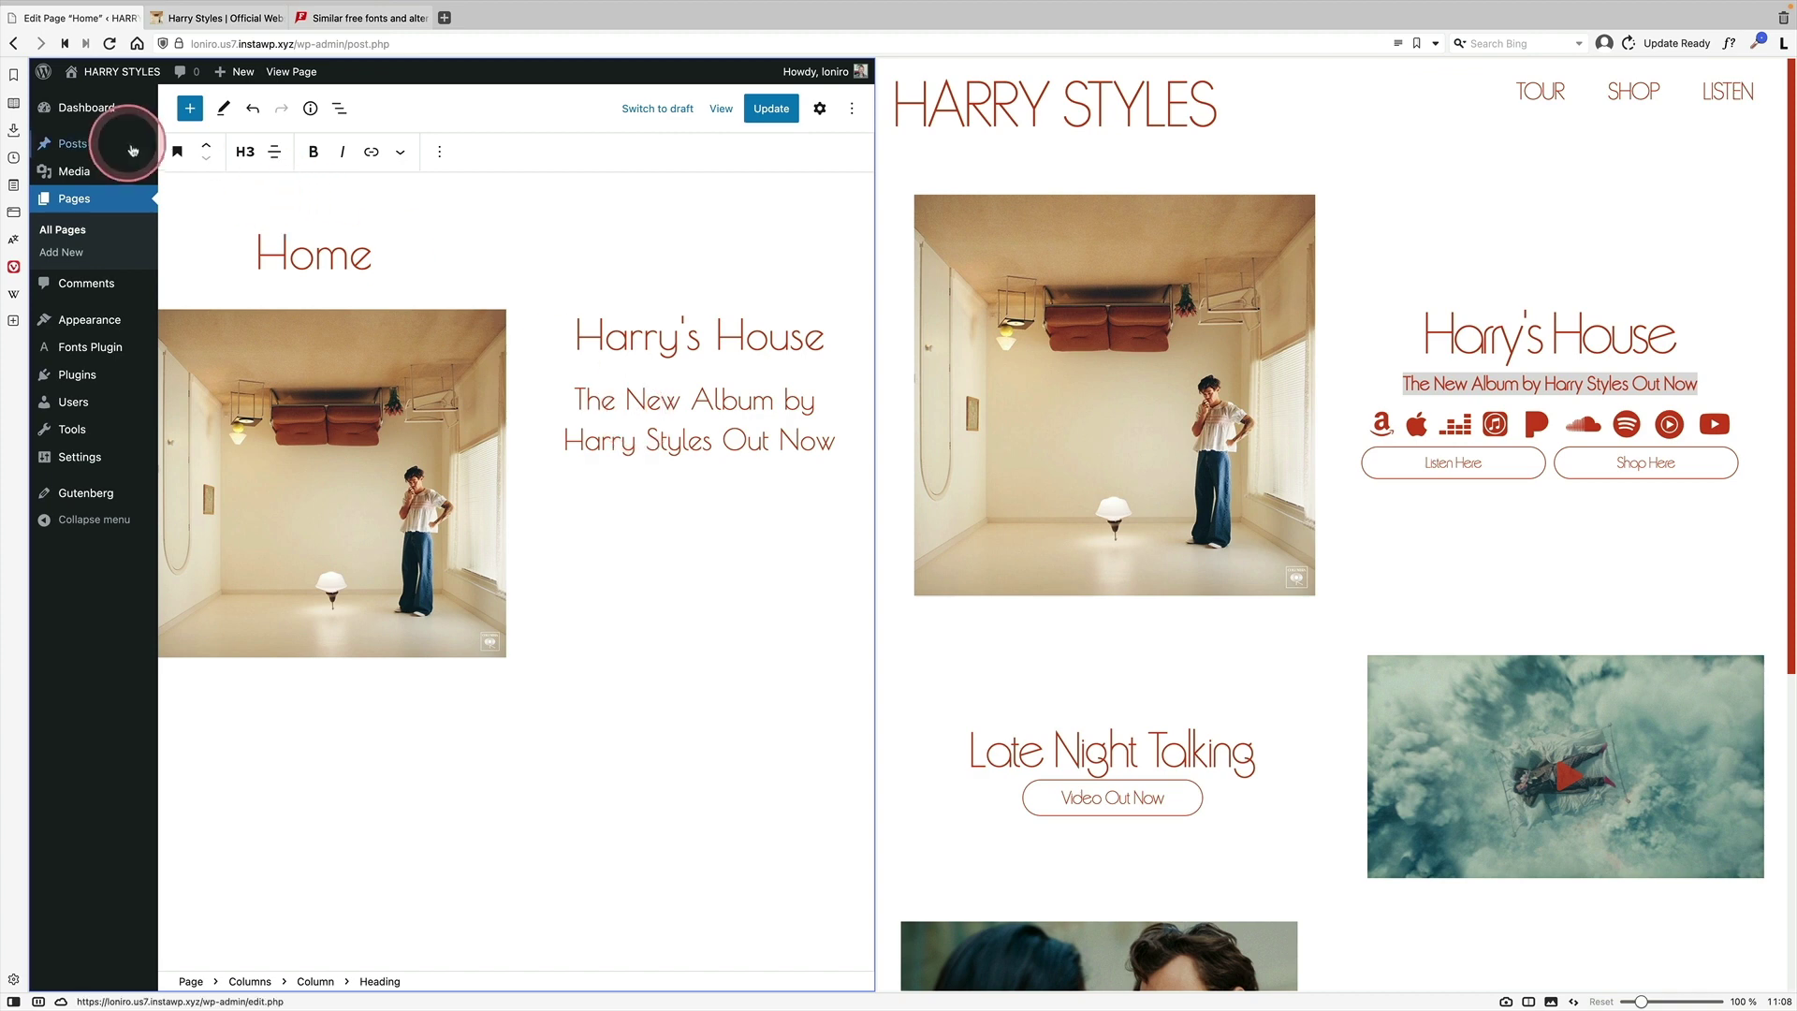
Convert the album subtitle under Harry's House into a paragraph and set its font size to L
{"action": "left_click", "coordinate": [180, 153]}
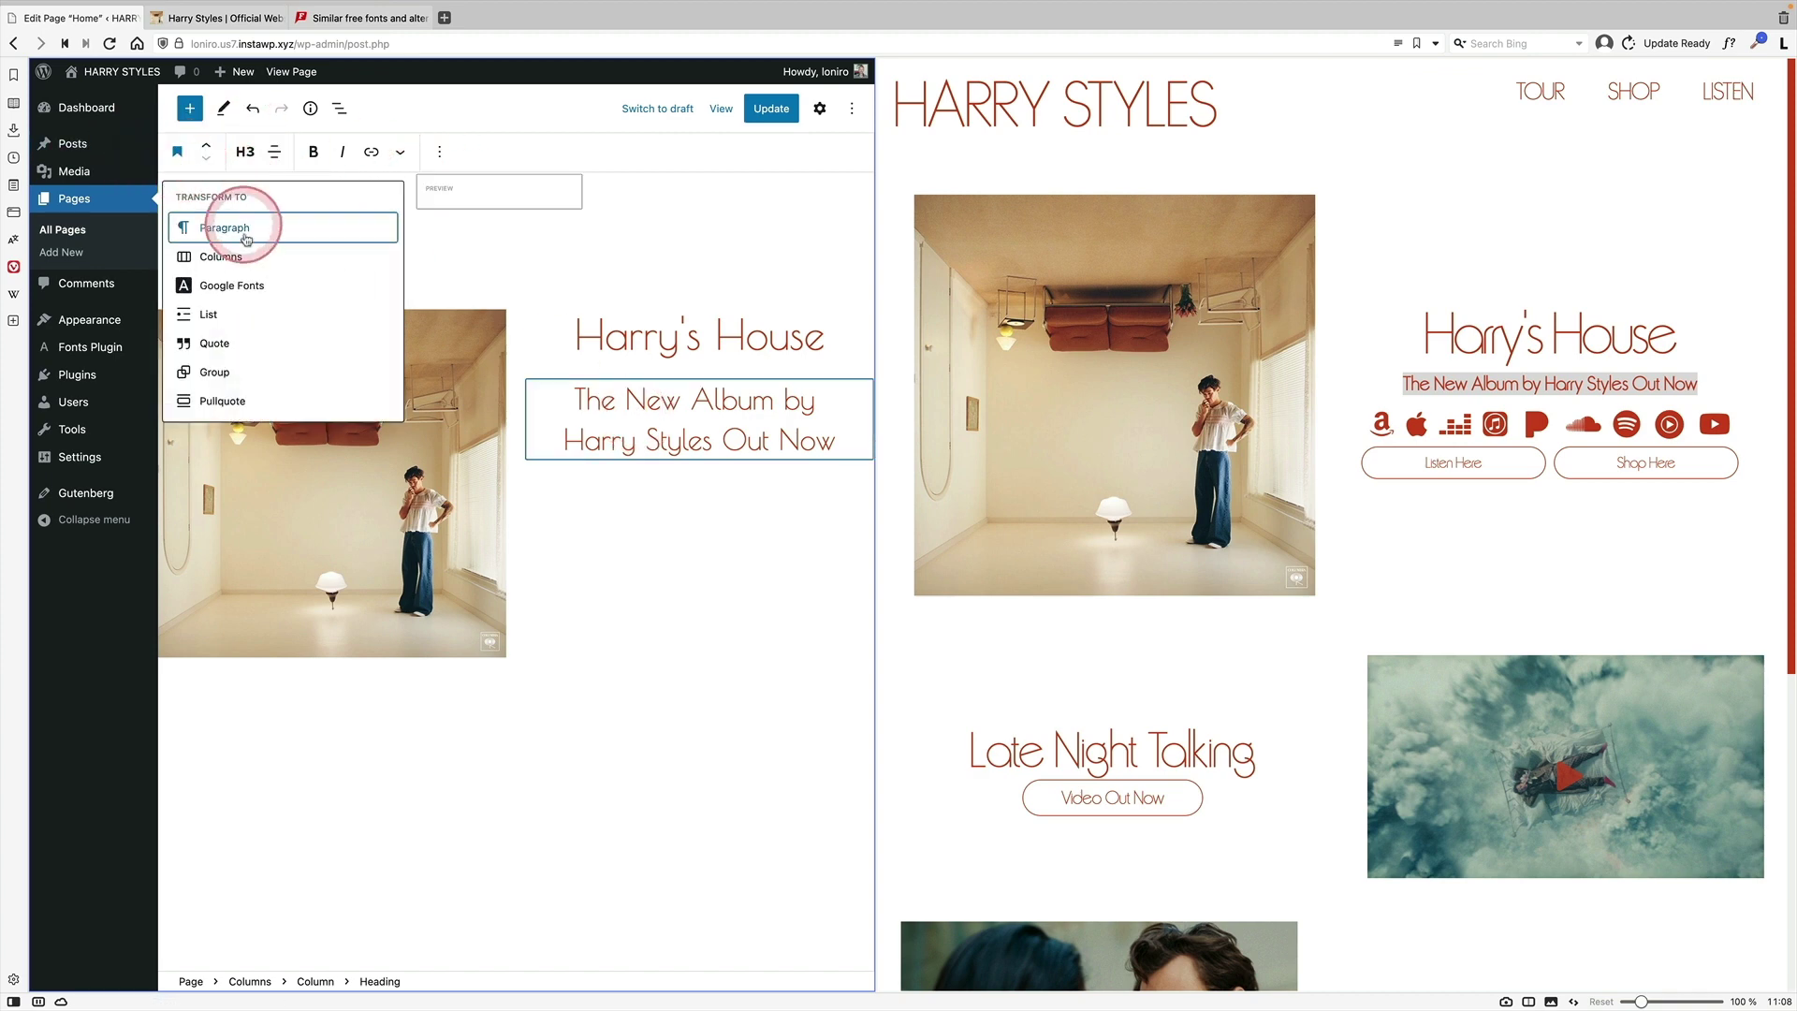
{"action": "left_click", "coordinate": [241, 229]}
{"action": "left_click", "coordinate": [820, 109]}
{"action": "left_click", "coordinate": [762, 480]}
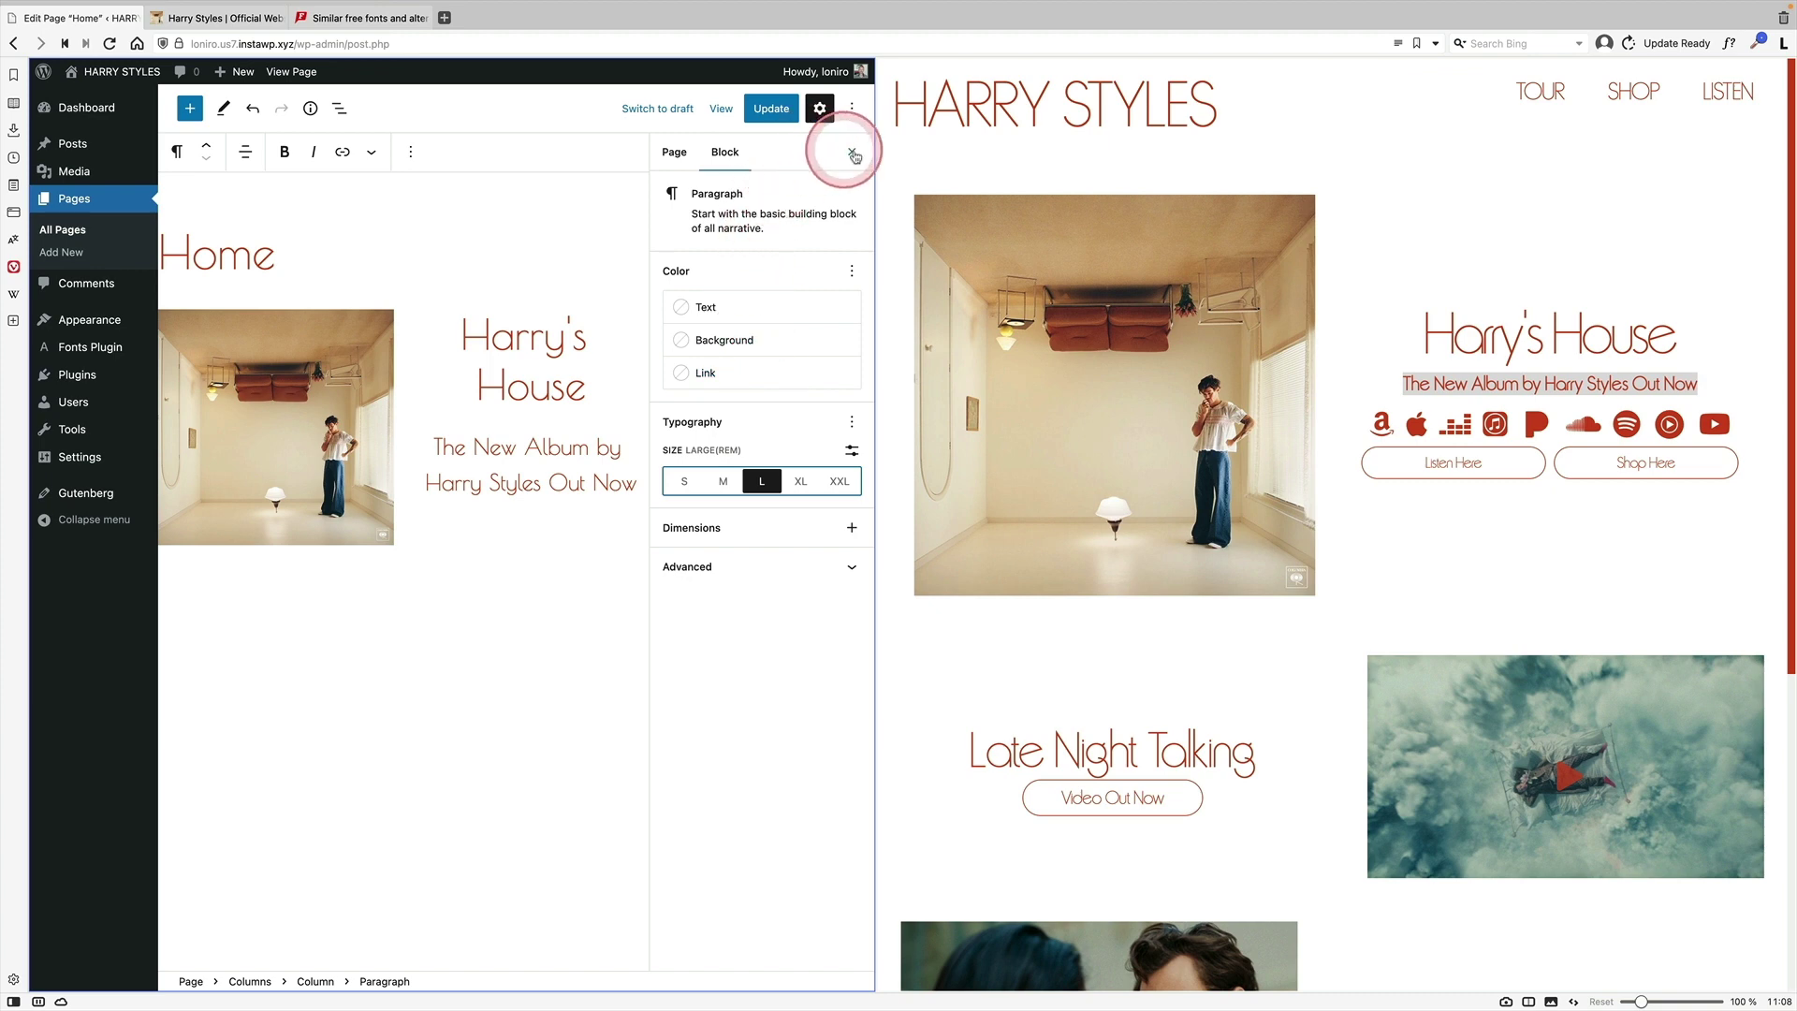
{"action": "left_click", "coordinate": [853, 152]}
{"action": "left_click_drag", "start_coordinate": [869, 441], "coordinate": [740, 431]}
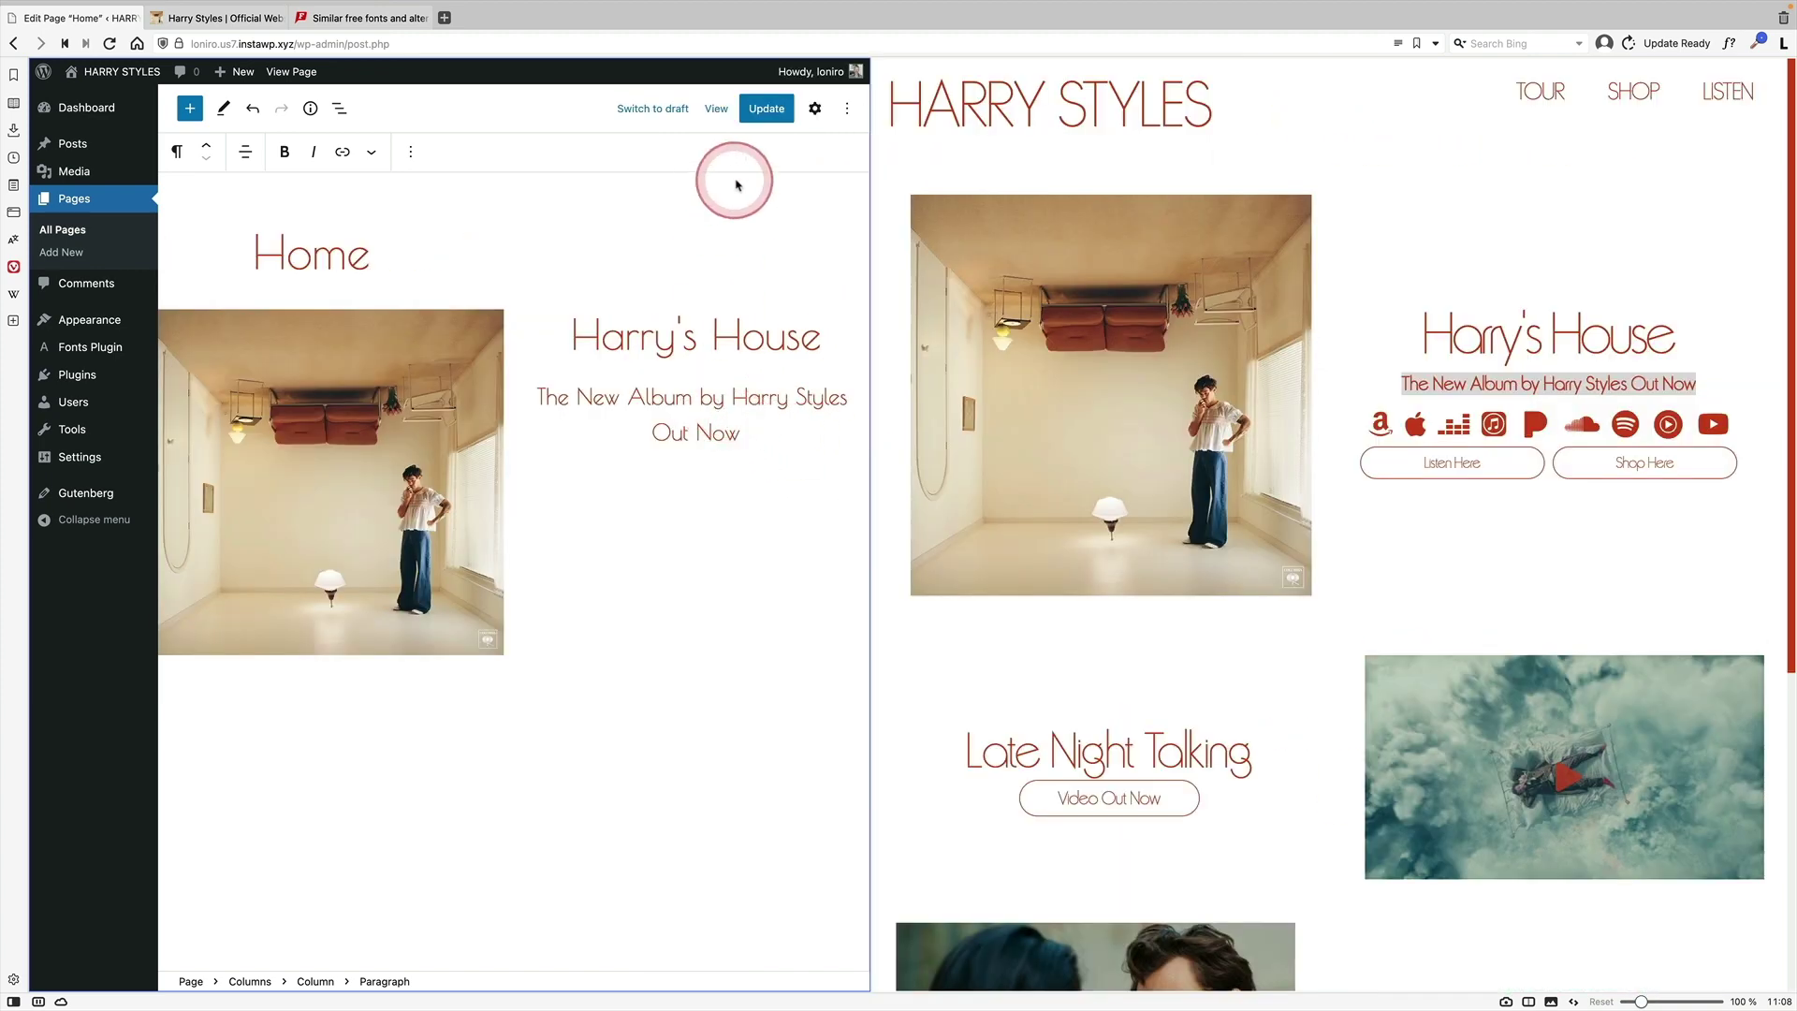
Set the album subtitle paragraph to a custom font size of 1.5 rem
{"action": "left_click", "coordinate": [815, 107]}
{"action": "left_click", "coordinate": [727, 482]}
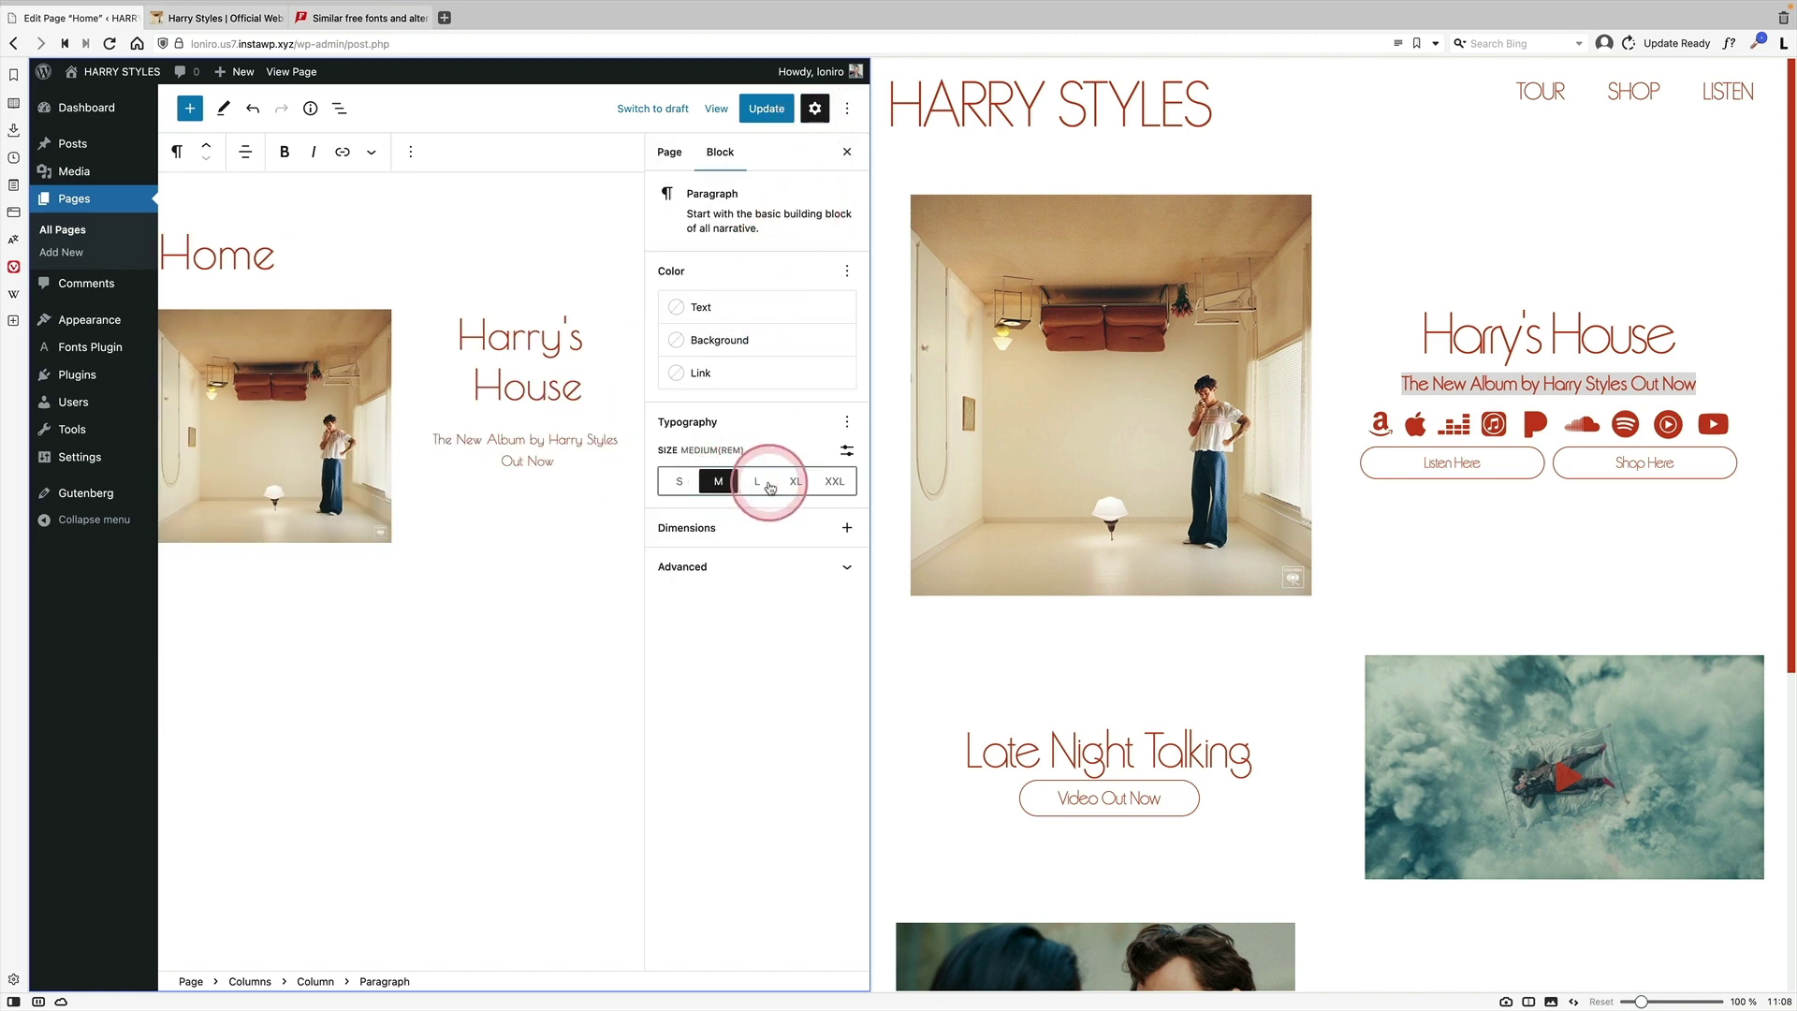
{"action": "left_click", "coordinate": [760, 481]}
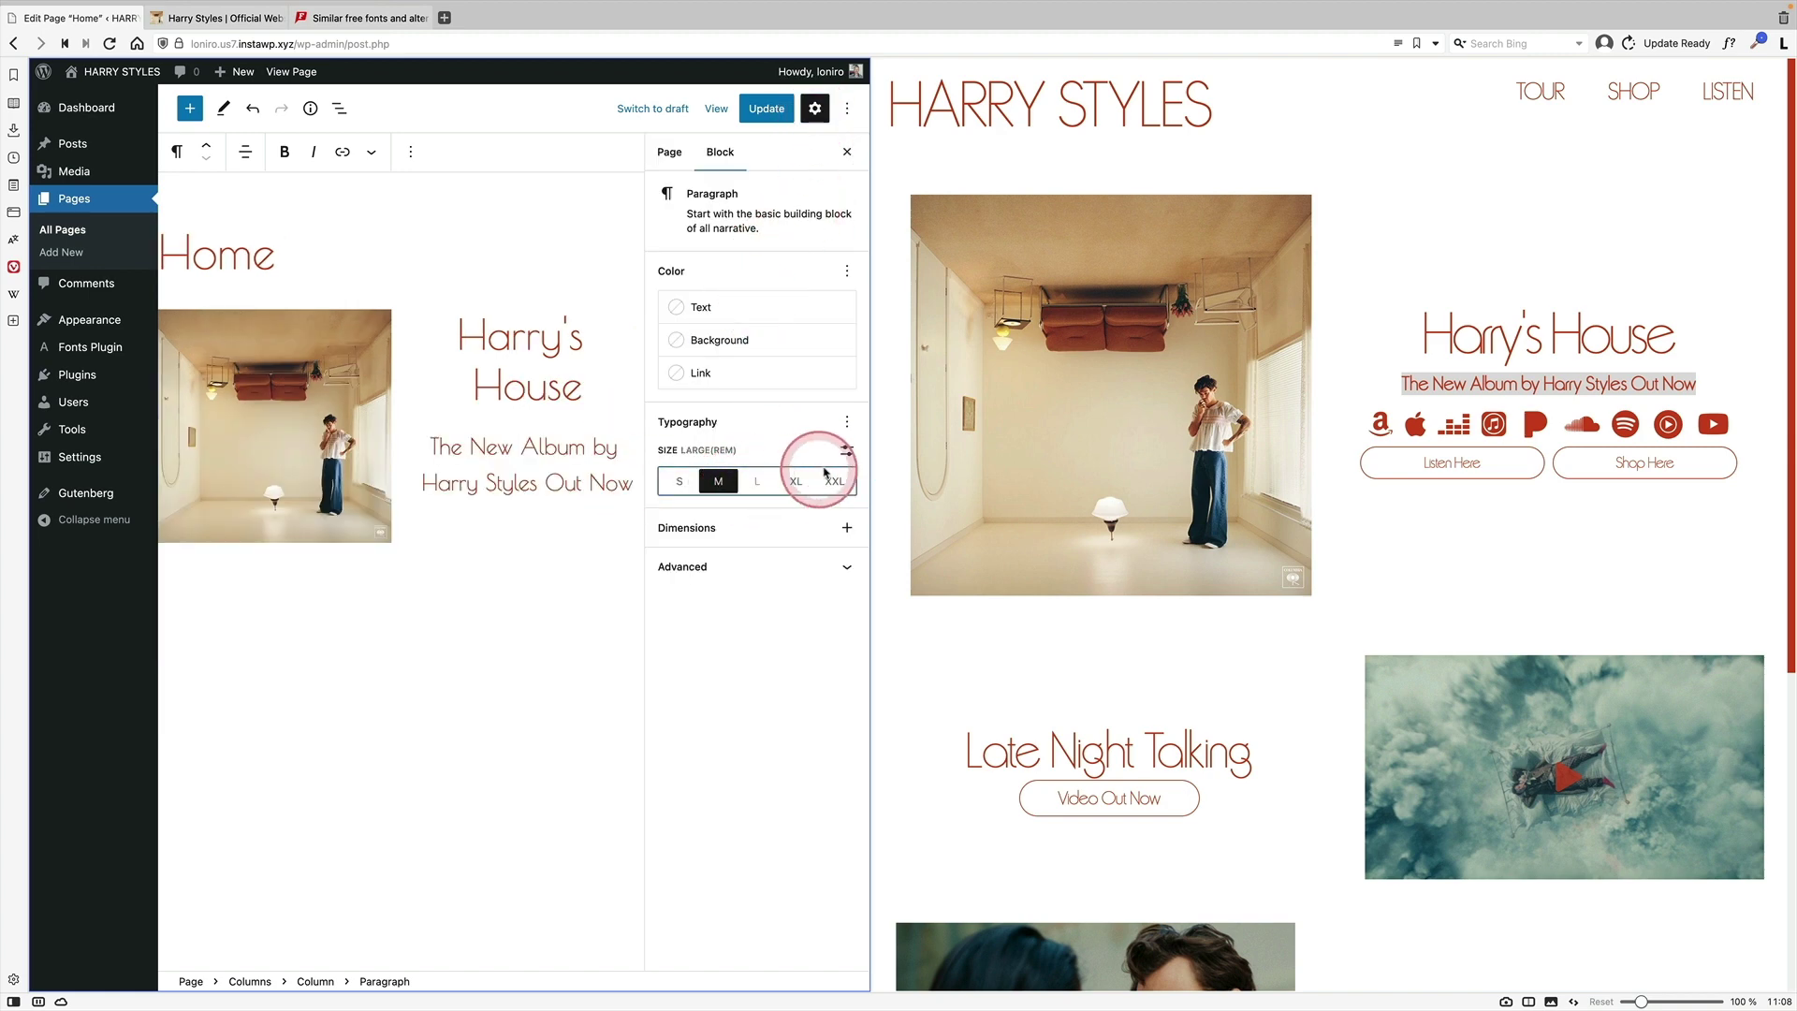
{"action": "left_click", "coordinate": [847, 450]}
{"action": "left_click_drag", "start_coordinate": [739, 482], "coordinate": [610, 482]}
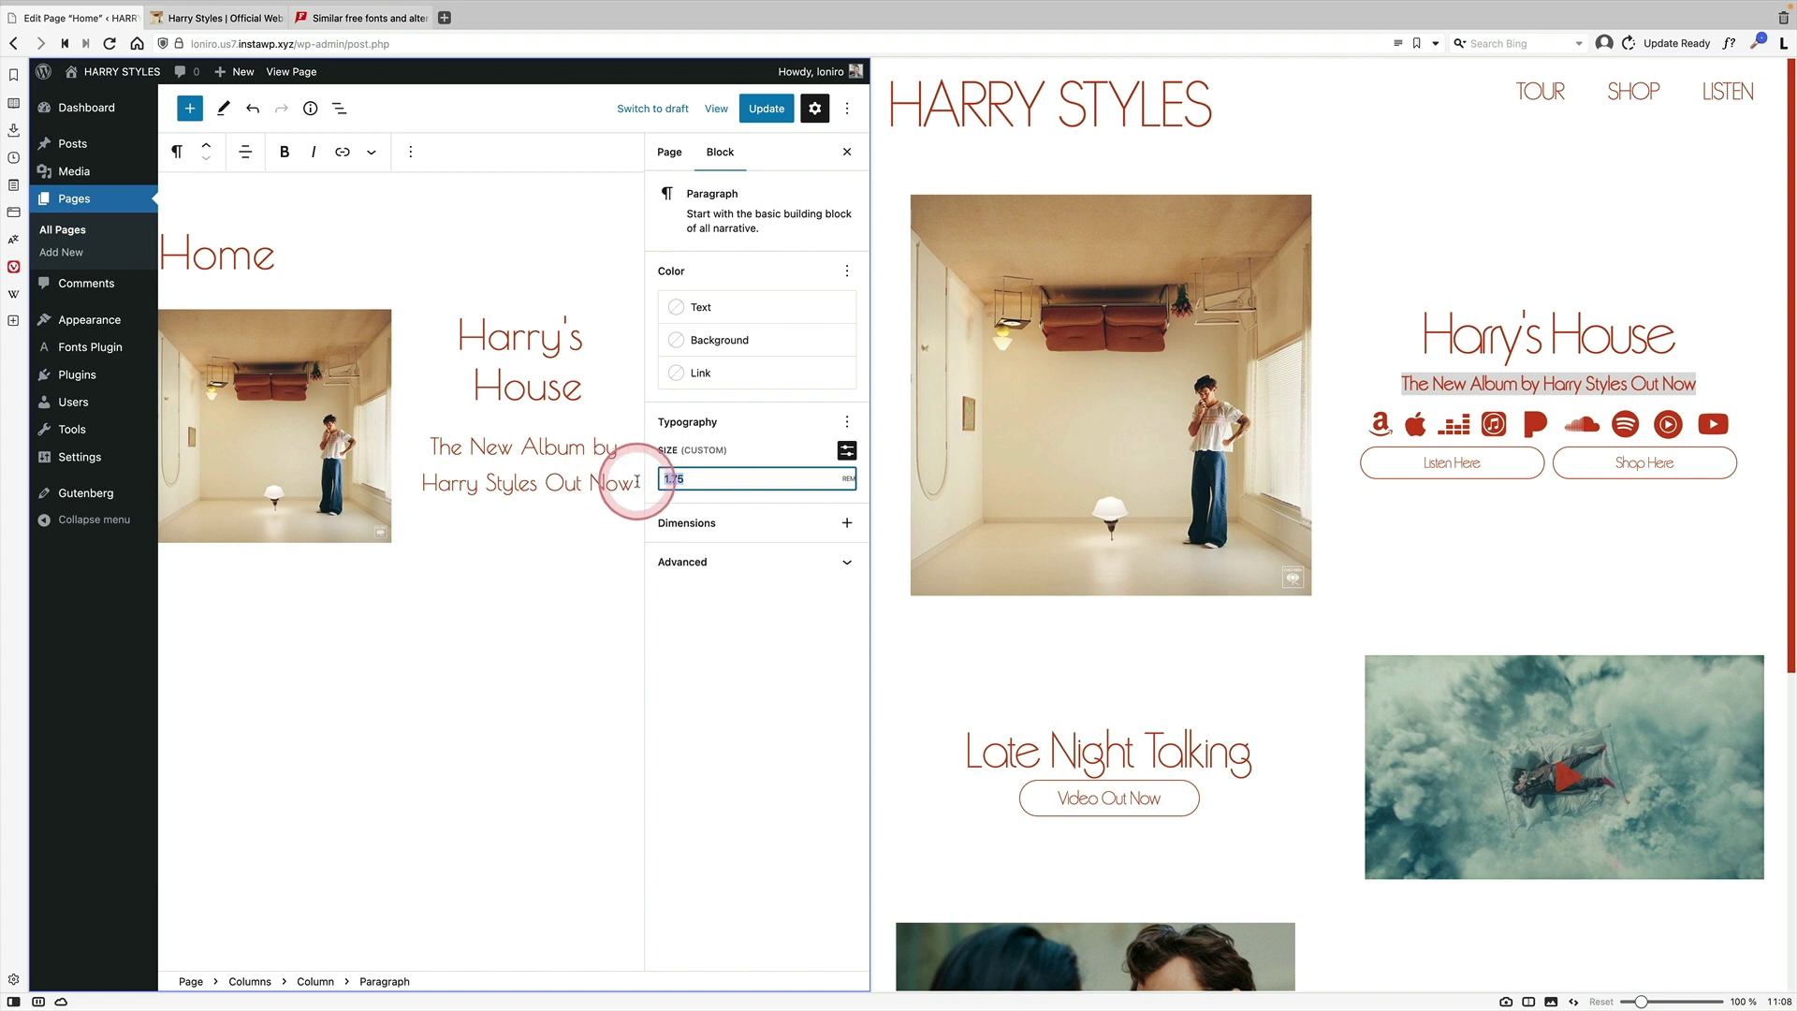
{"action": "type", "text": "1"}
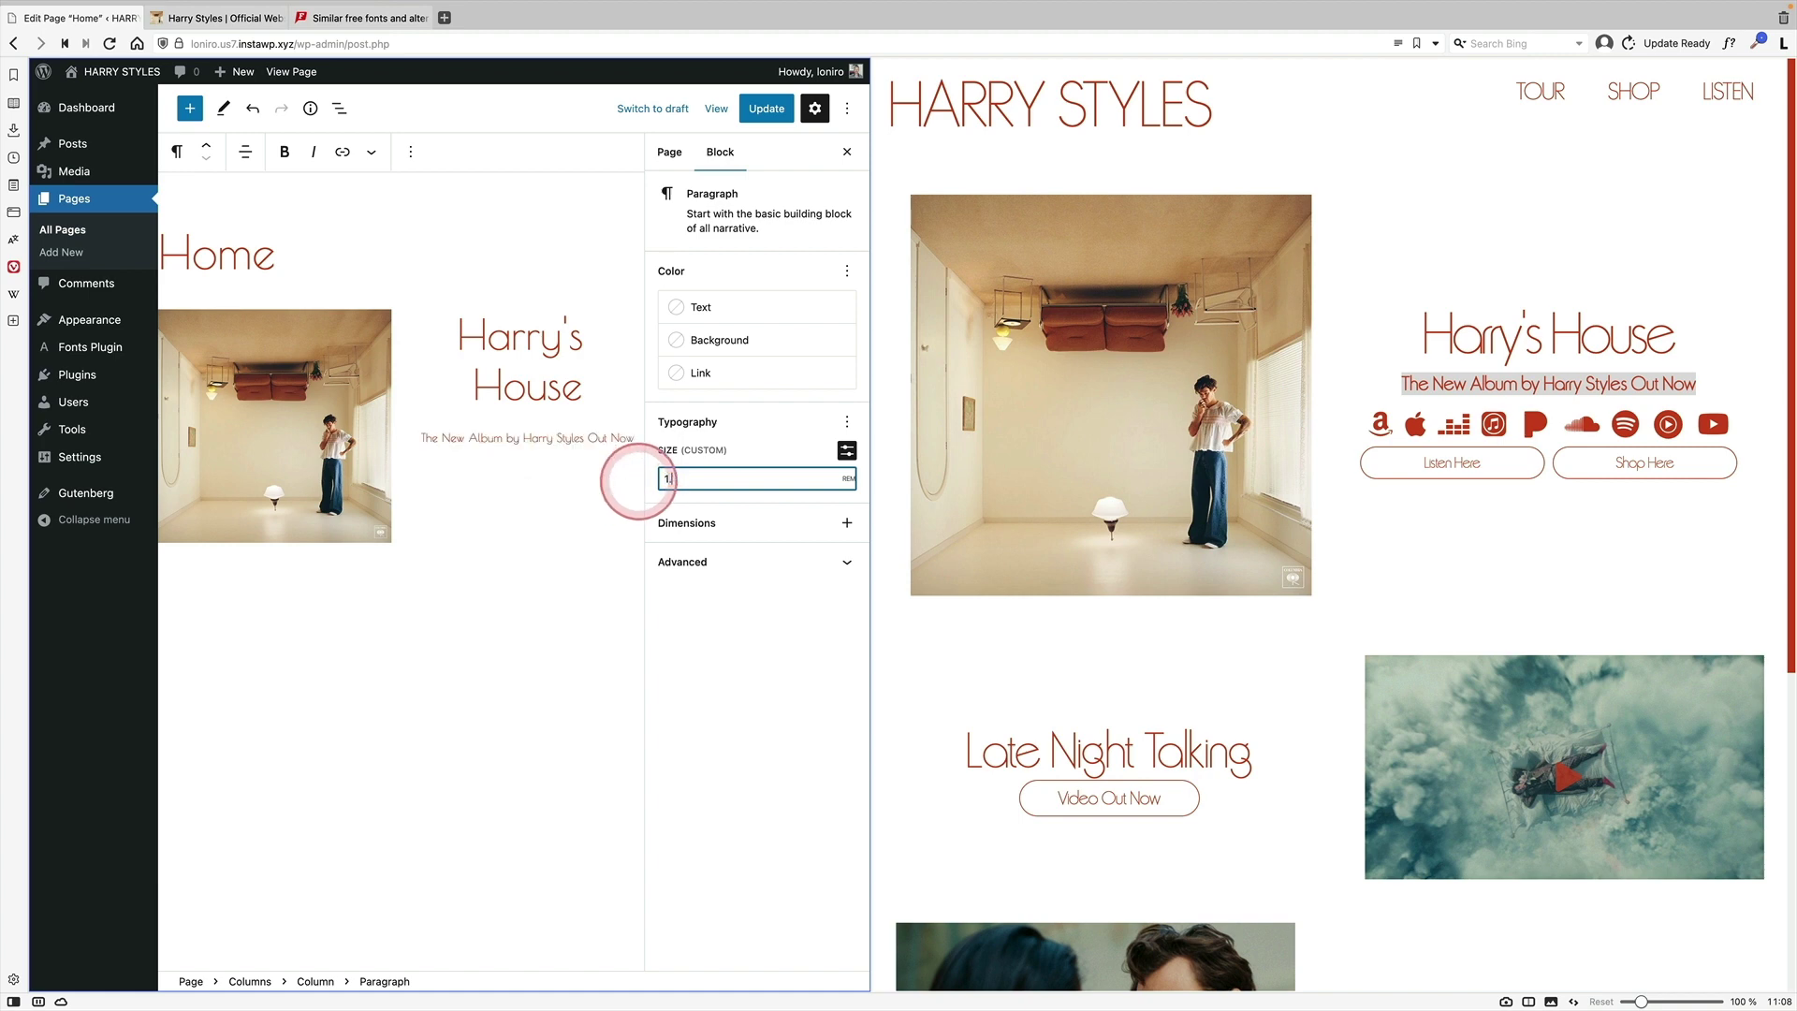
Make the album subtitle paragraph bold, then hide the settings sidebar and widen the editor pane
{"action": "left_click_drag", "start_coordinate": [620, 480], "coordinate": [423, 451]}
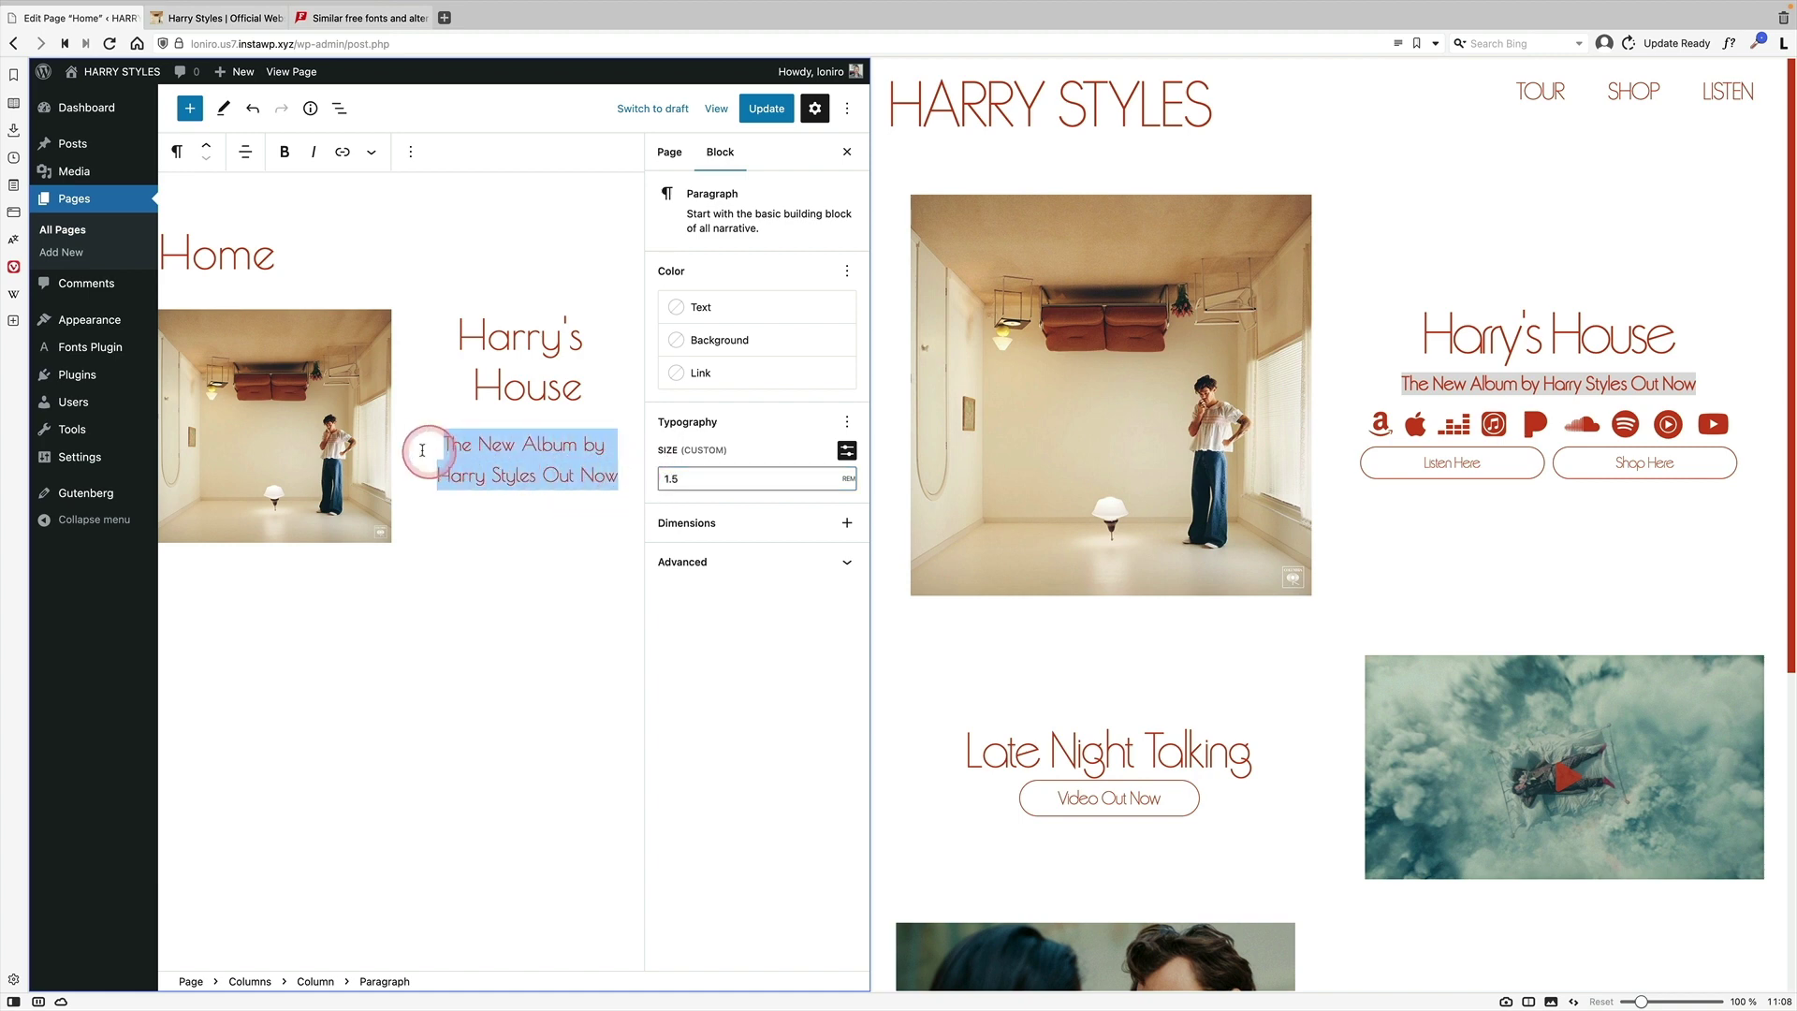
{"action": "key", "text": "super+b"}
{"action": "left_click", "coordinate": [548, 475]}
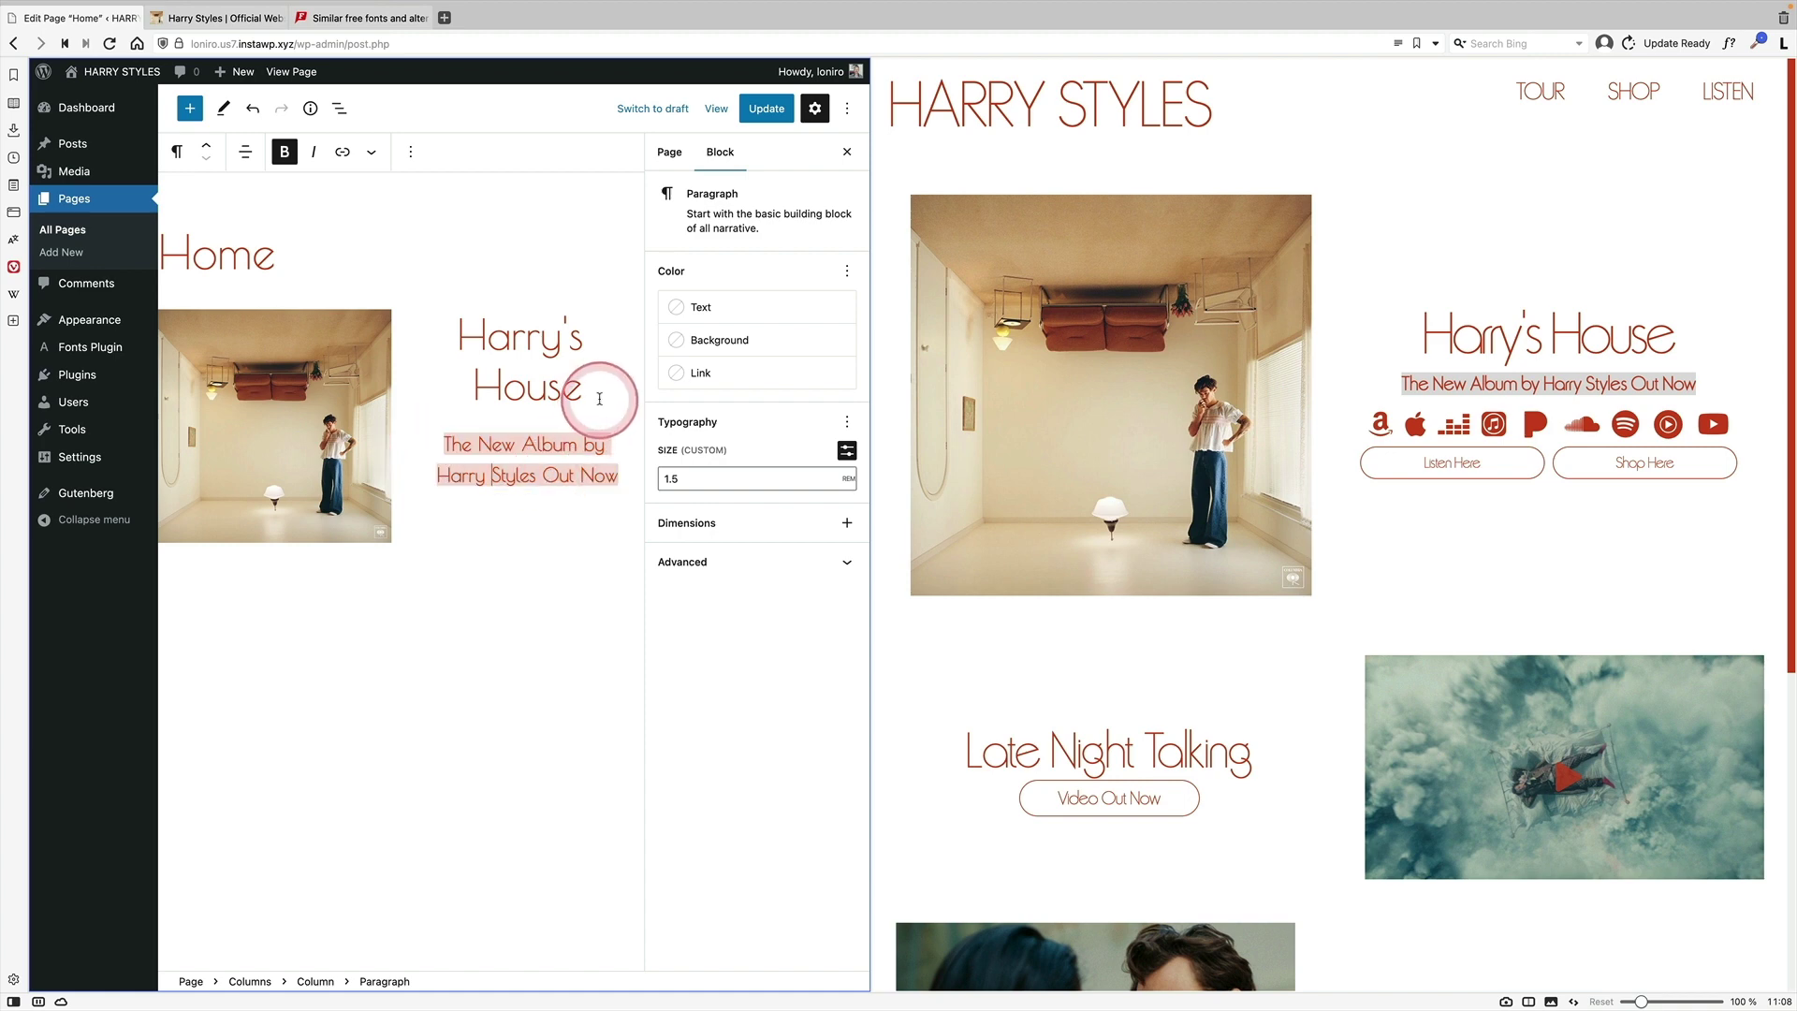
{"action": "left_click_drag", "start_coordinate": [599, 398], "coordinate": [459, 339]}
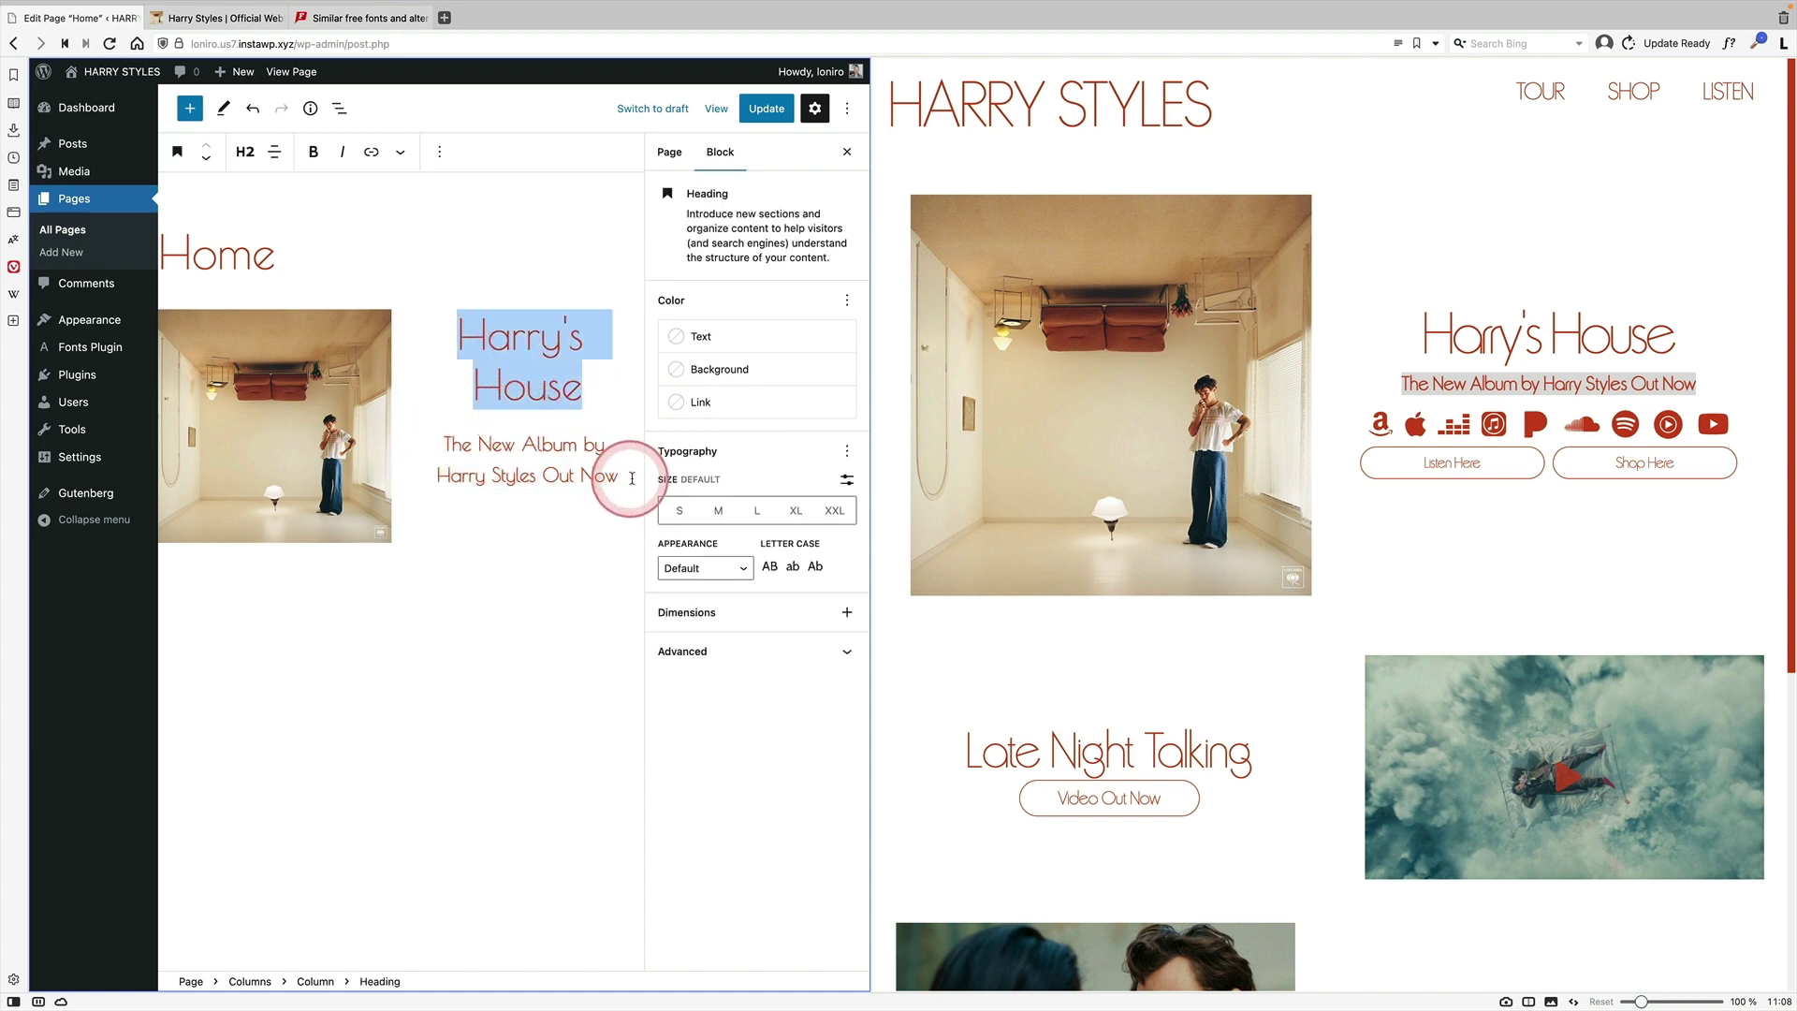
{"action": "left_click", "coordinate": [815, 111]}
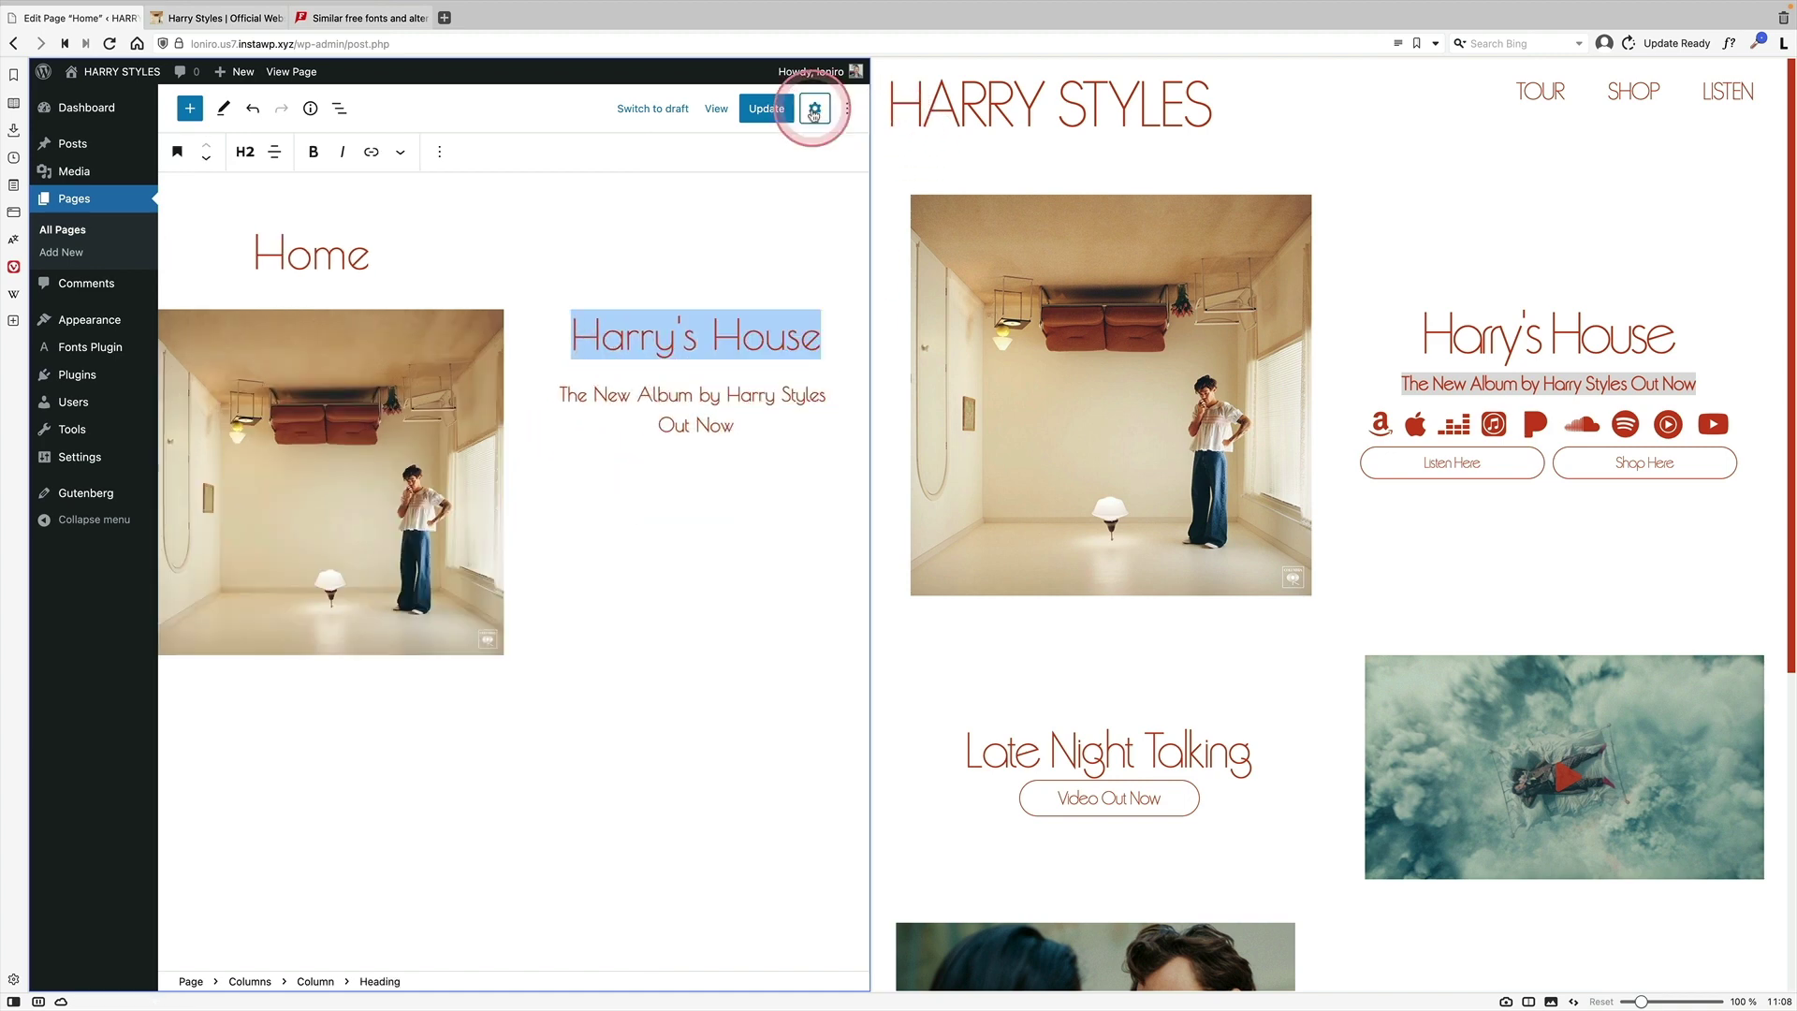
{"action": "left_click_drag", "start_coordinate": [870, 302], "coordinate": [941, 309]}
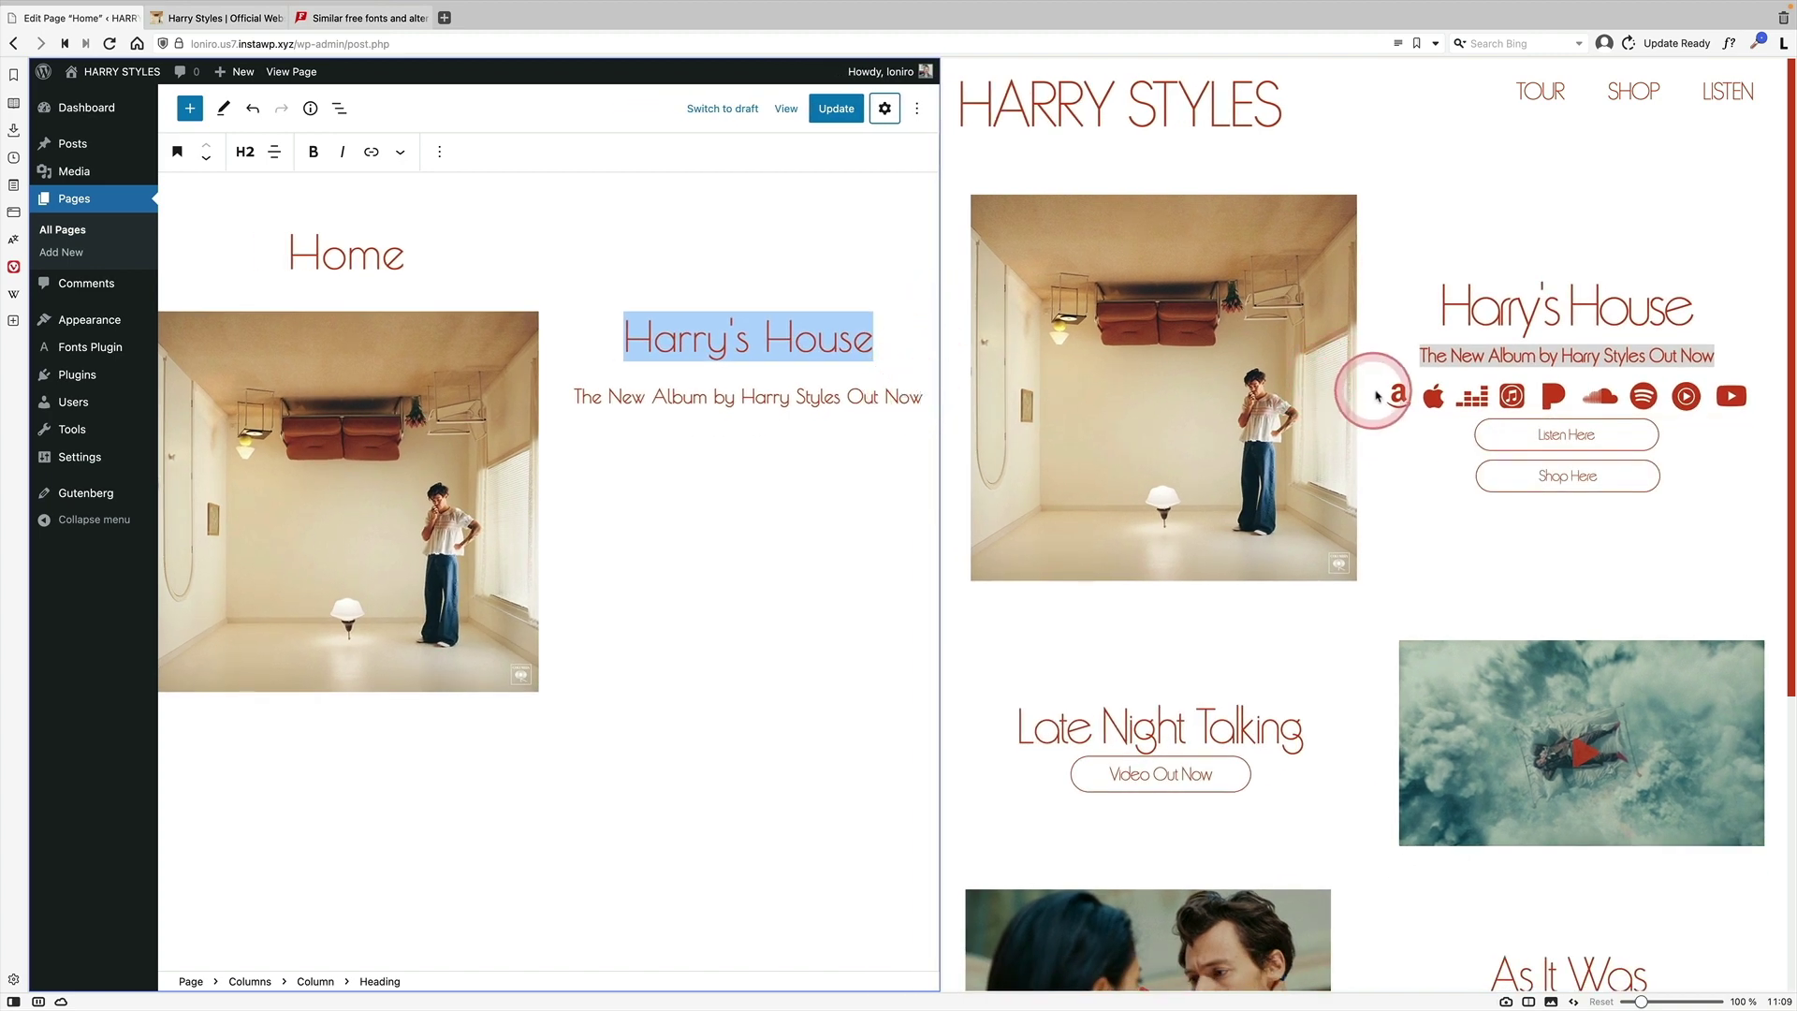
Insert a Row block below the album subtitle and place a Social Icons block in it
{"action": "left_click", "coordinate": [920, 397]}
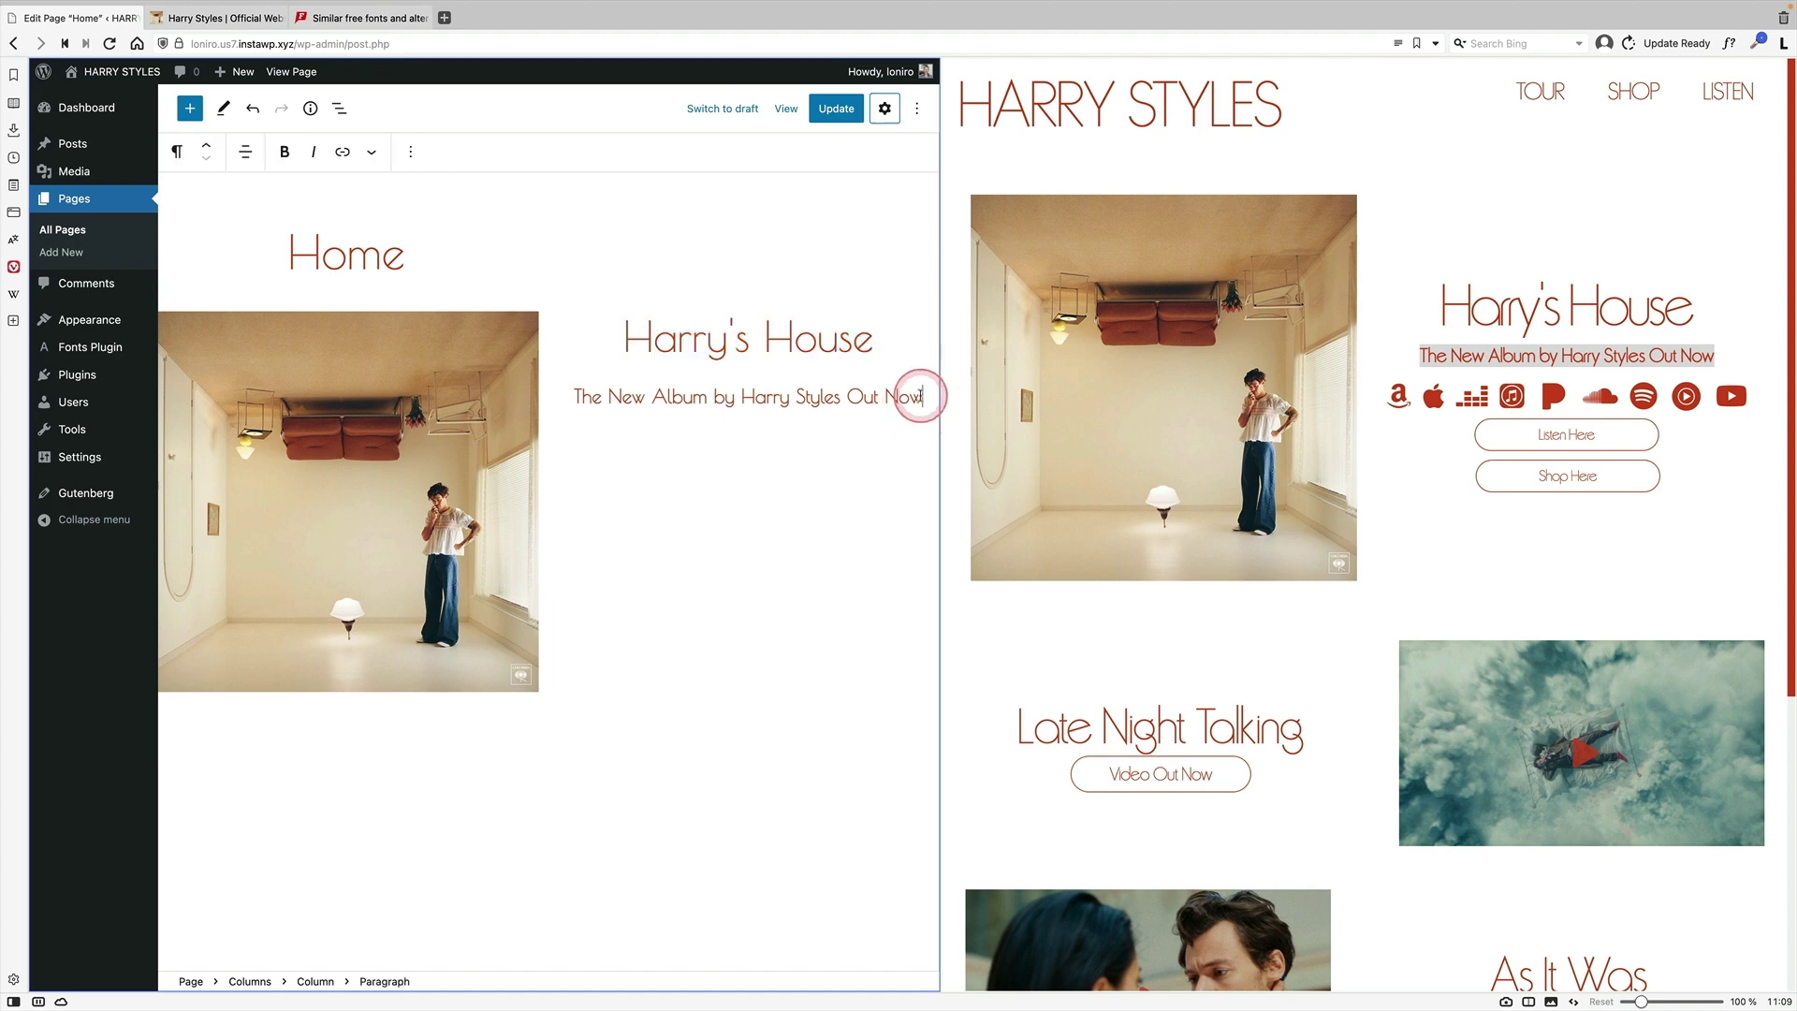
{"action": "type", "text": "/"}
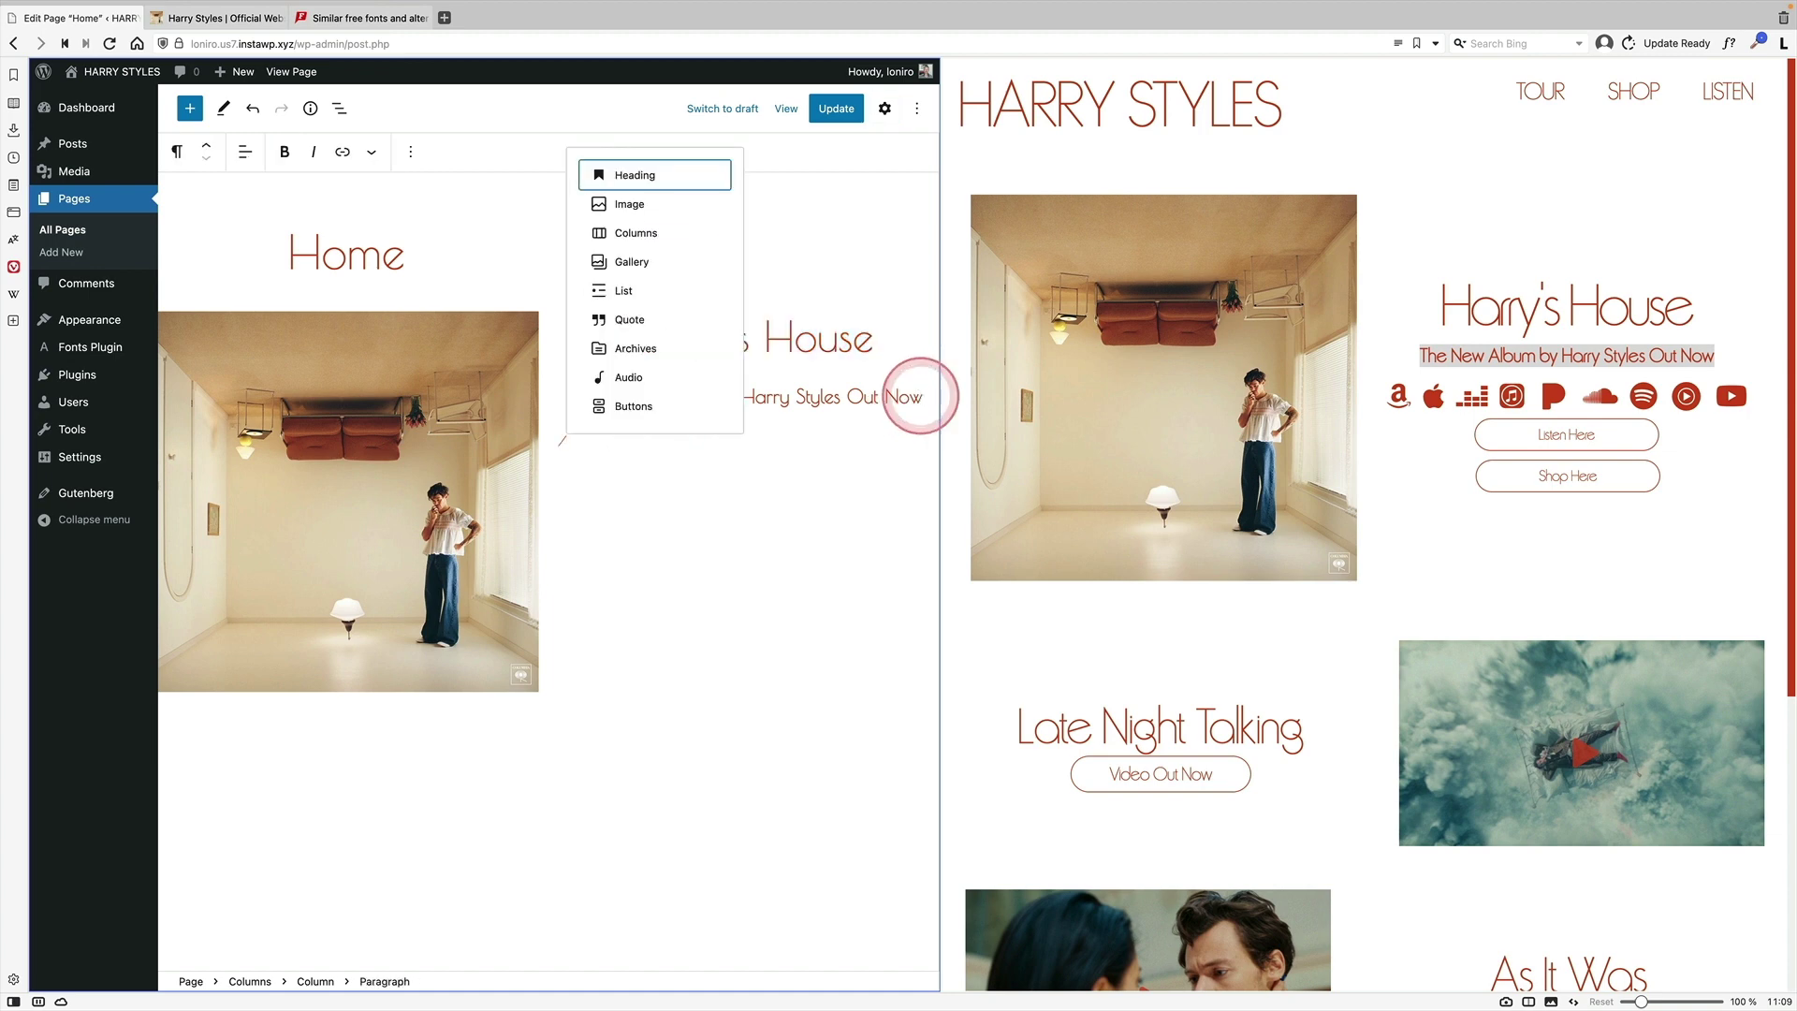
{"action": "type", "text": "row"}
{"action": "key", "text": "Return"}
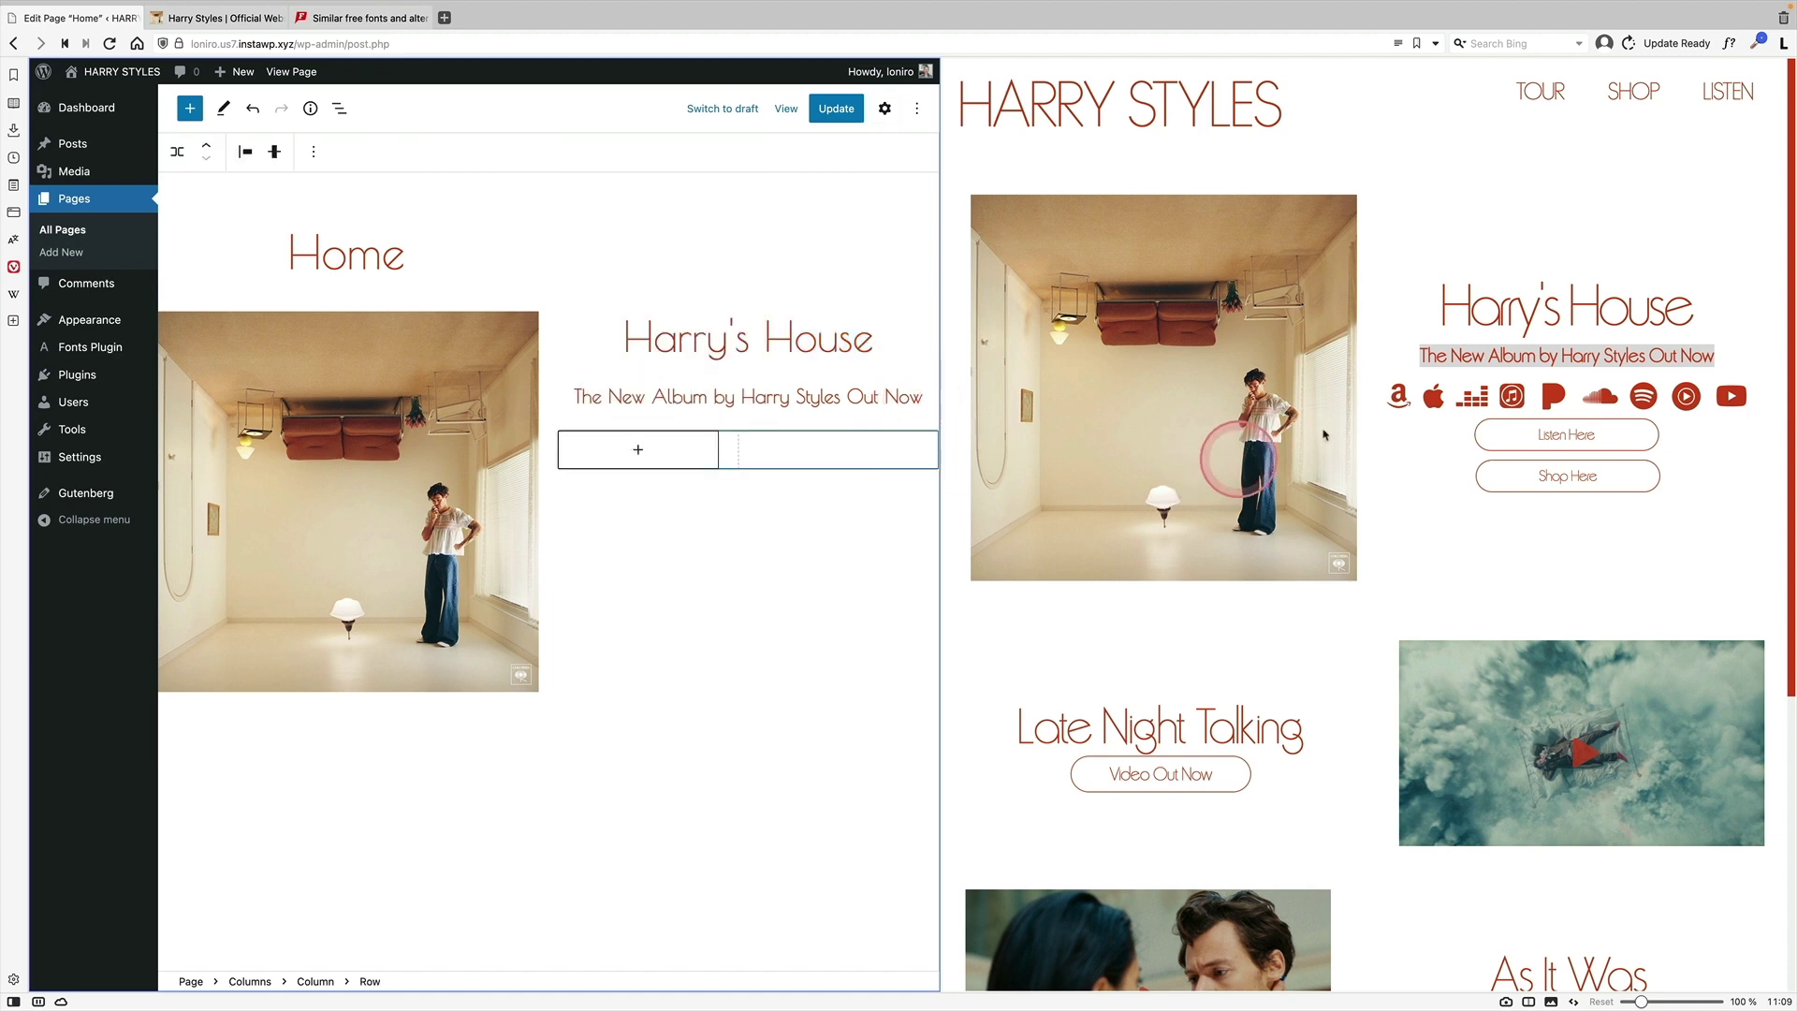
{"action": "left_click", "coordinate": [638, 454]}
{"action": "type", "text": "so"}
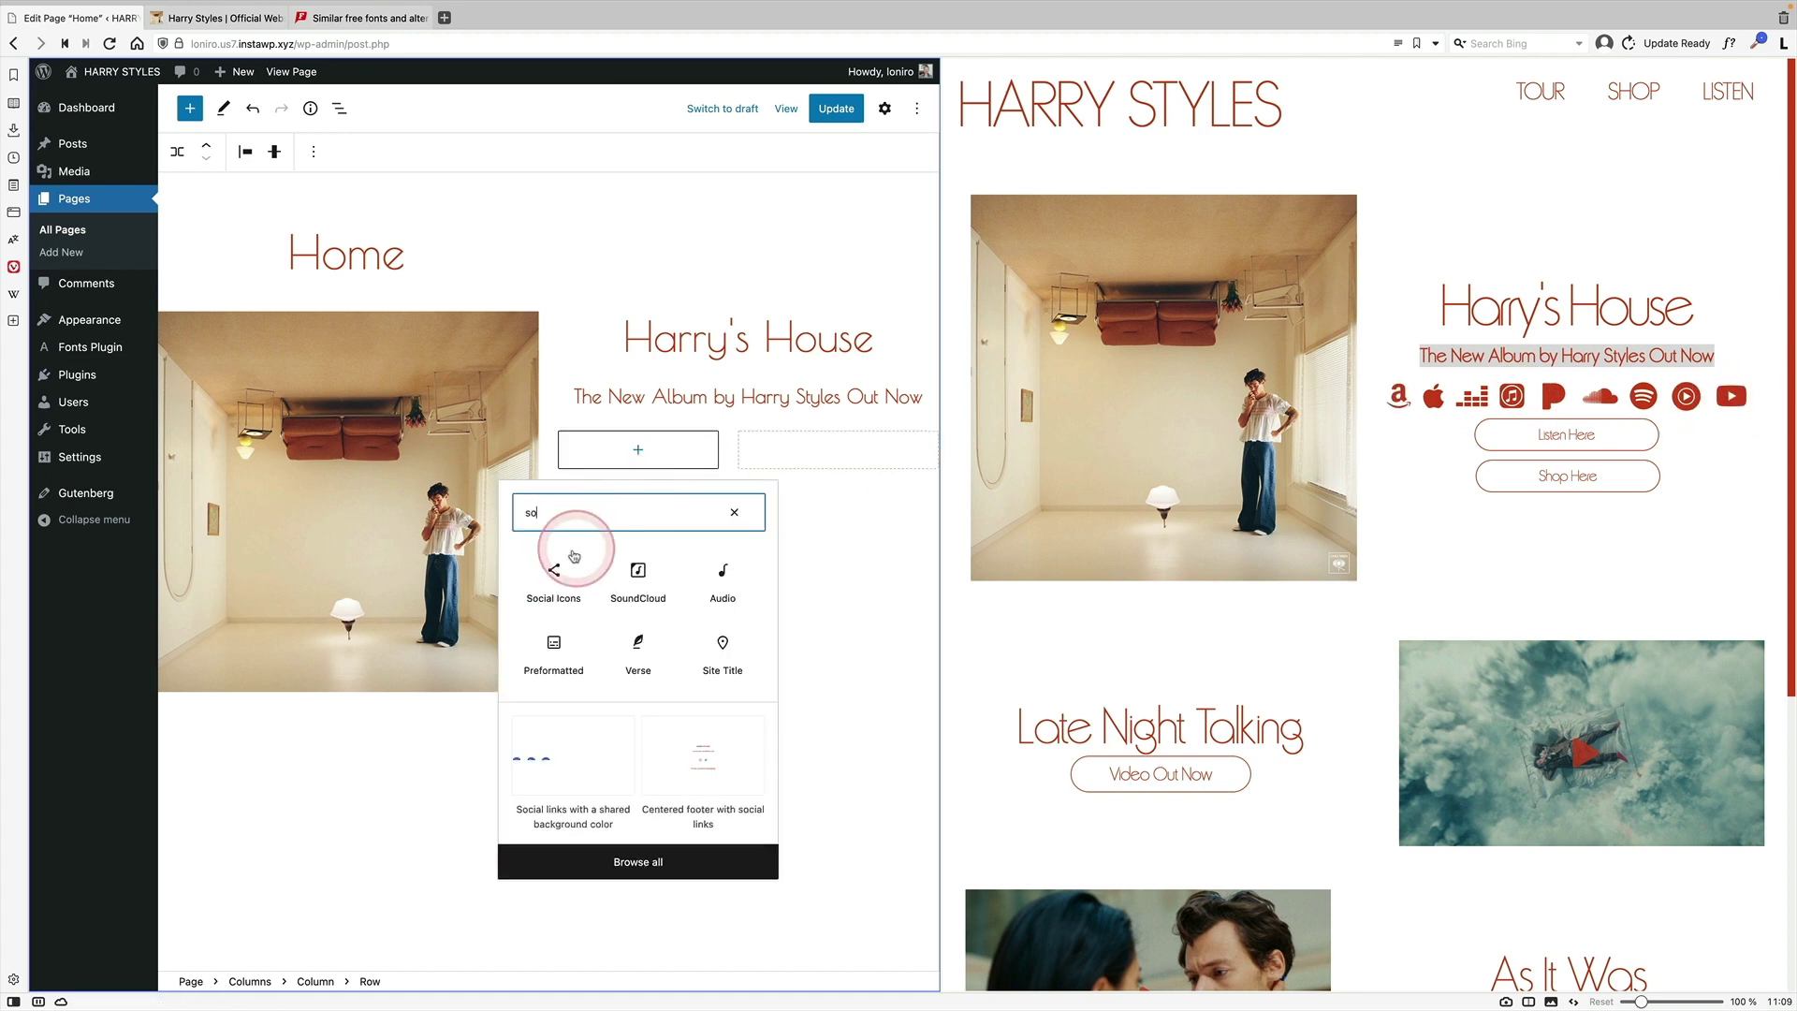
{"action": "left_click", "coordinate": [553, 573]}
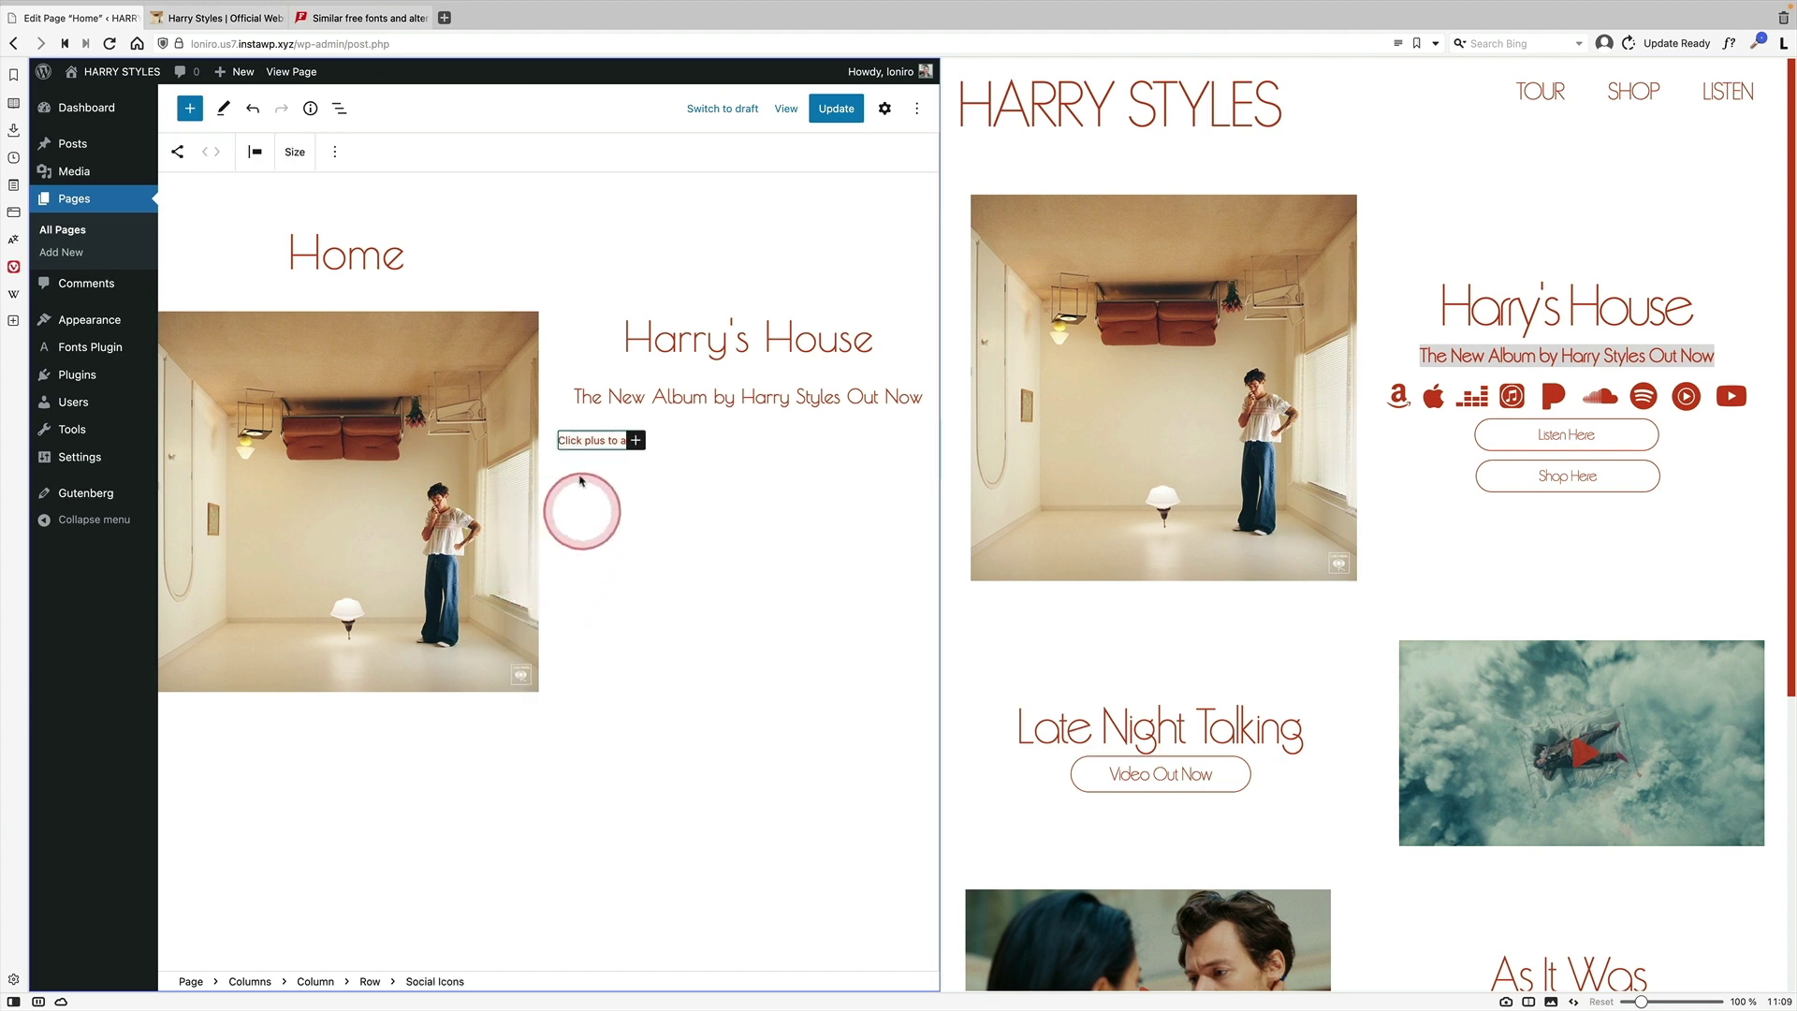
Add an Amazon icon to the Social Icons block and select the whole Social Icons block
{"action": "left_click", "coordinate": [634, 441]}
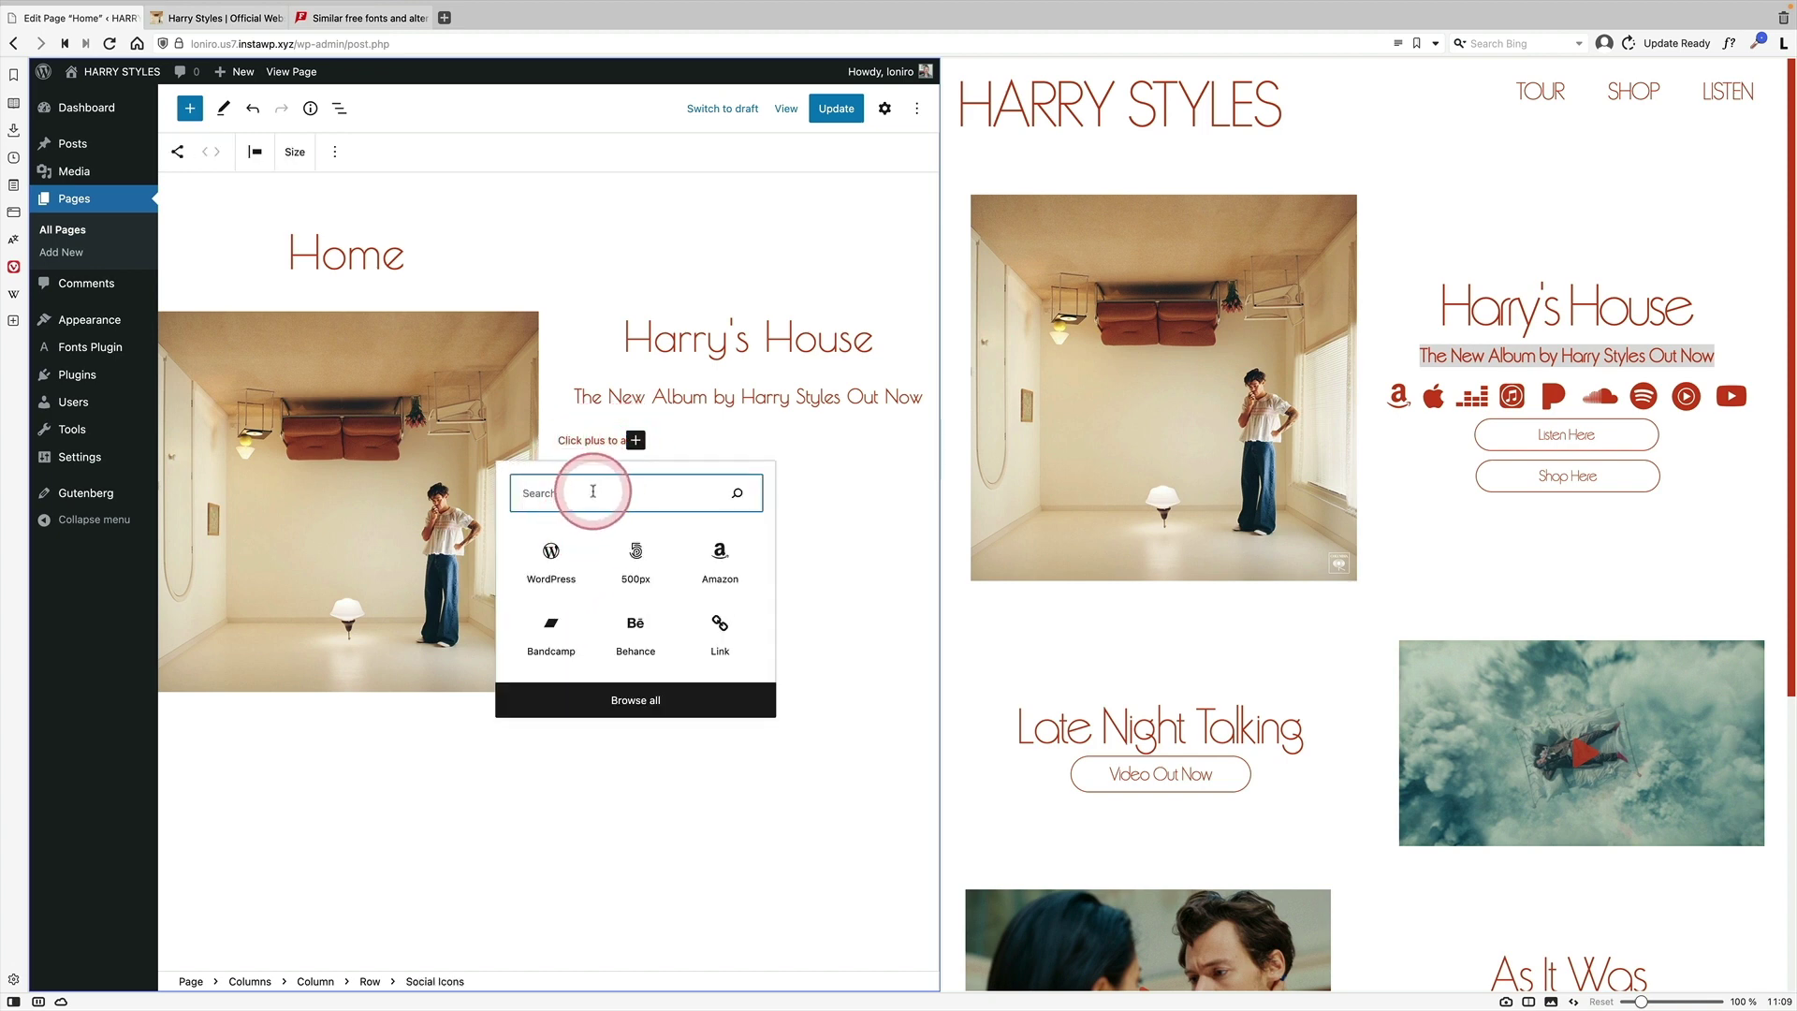
{"action": "type", "text": "ama"}
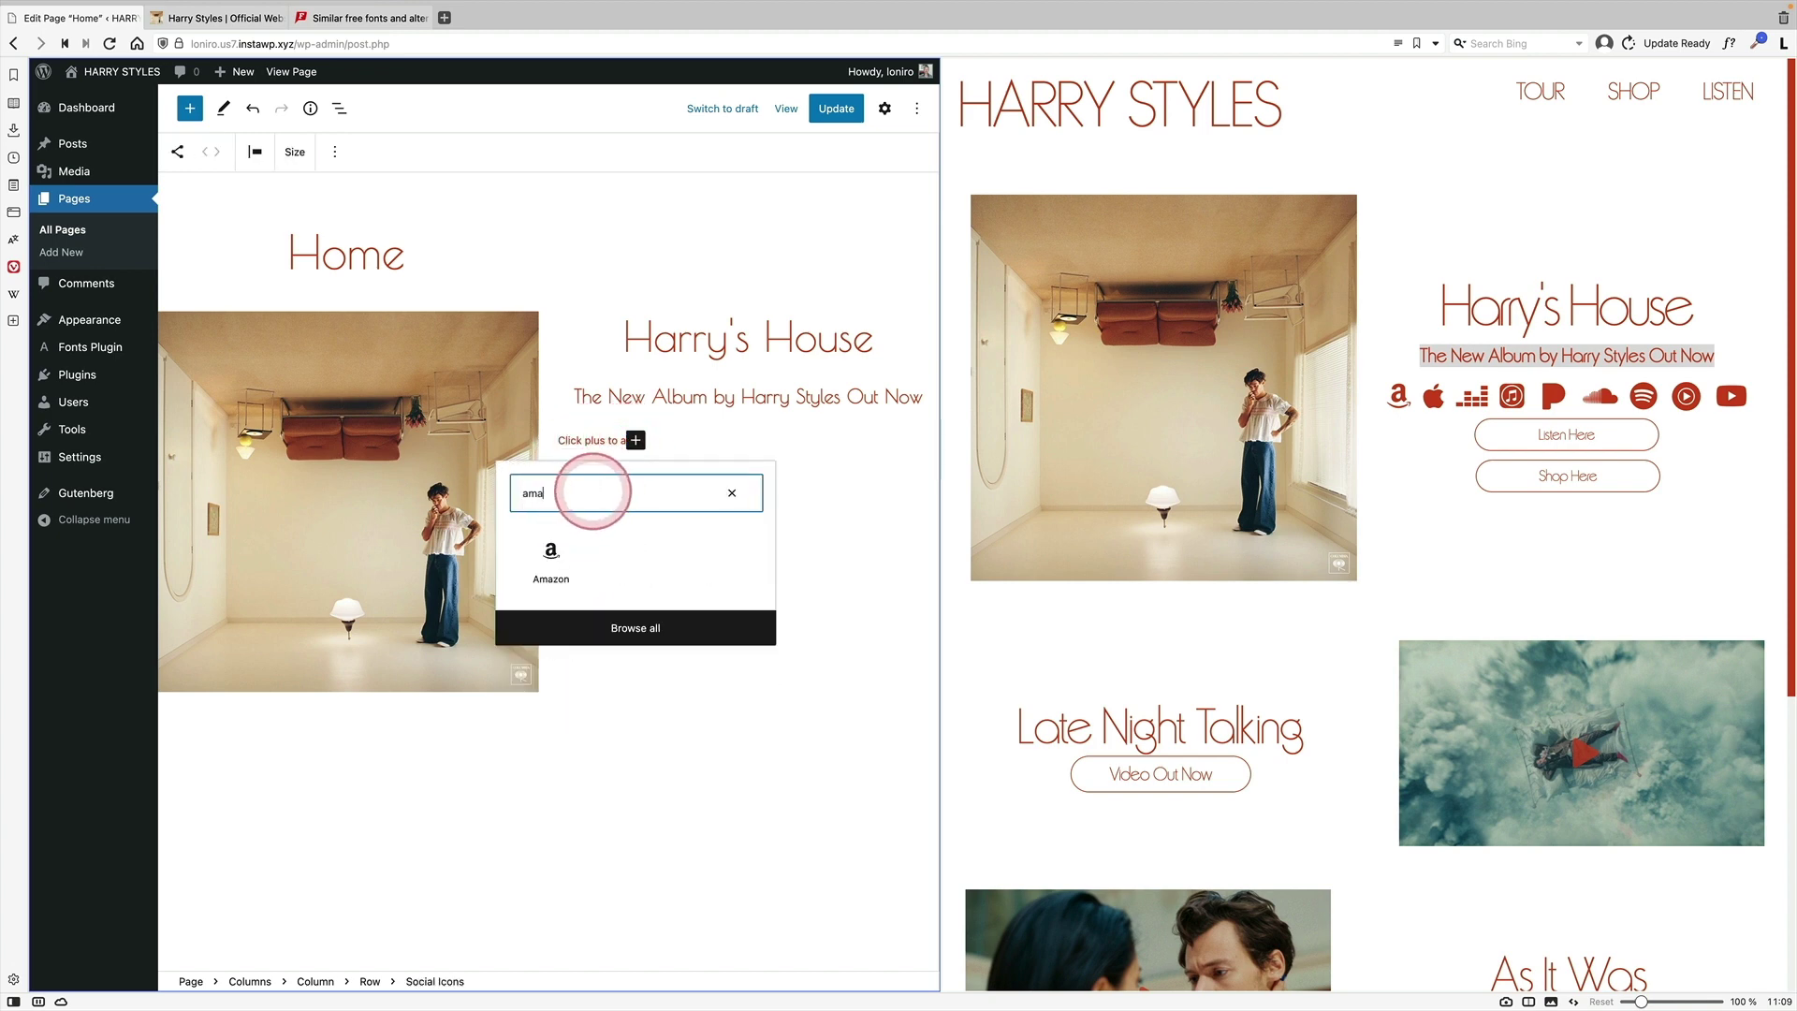
{"action": "left_click", "coordinate": [556, 548]}
{"action": "left_click", "coordinate": [572, 442]}
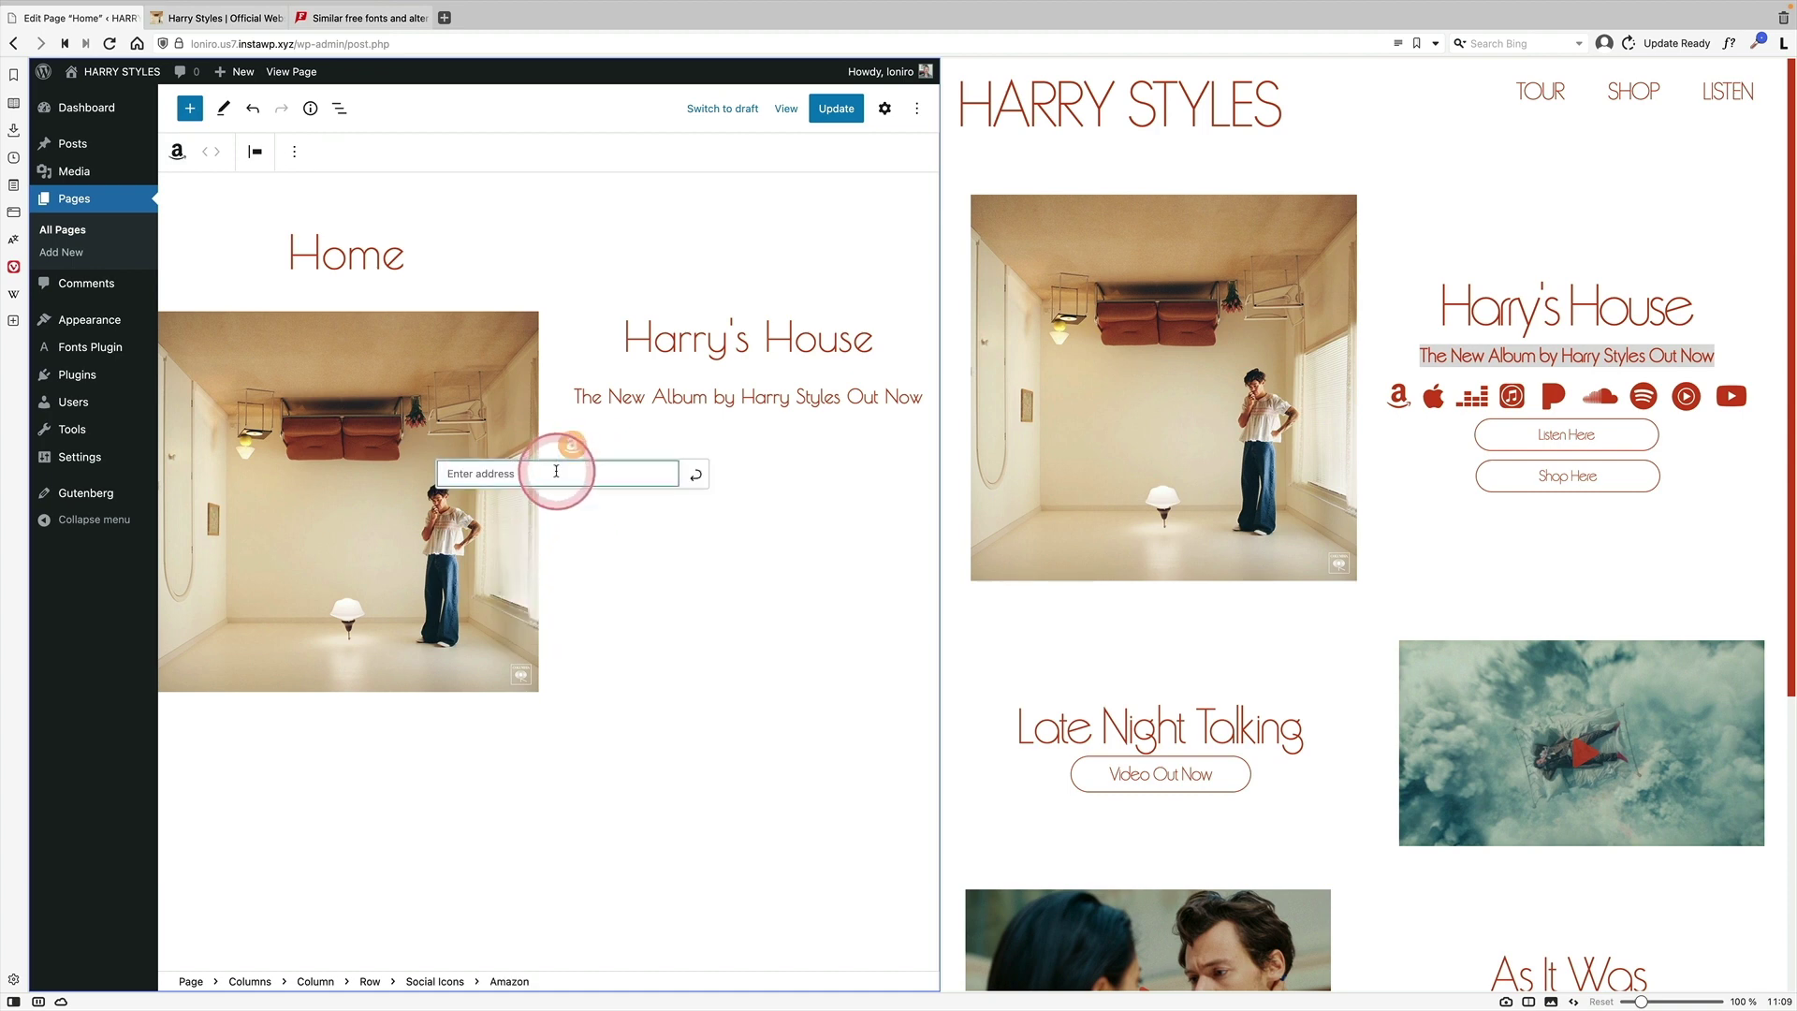
{"action": "left_click", "coordinate": [541, 507]}
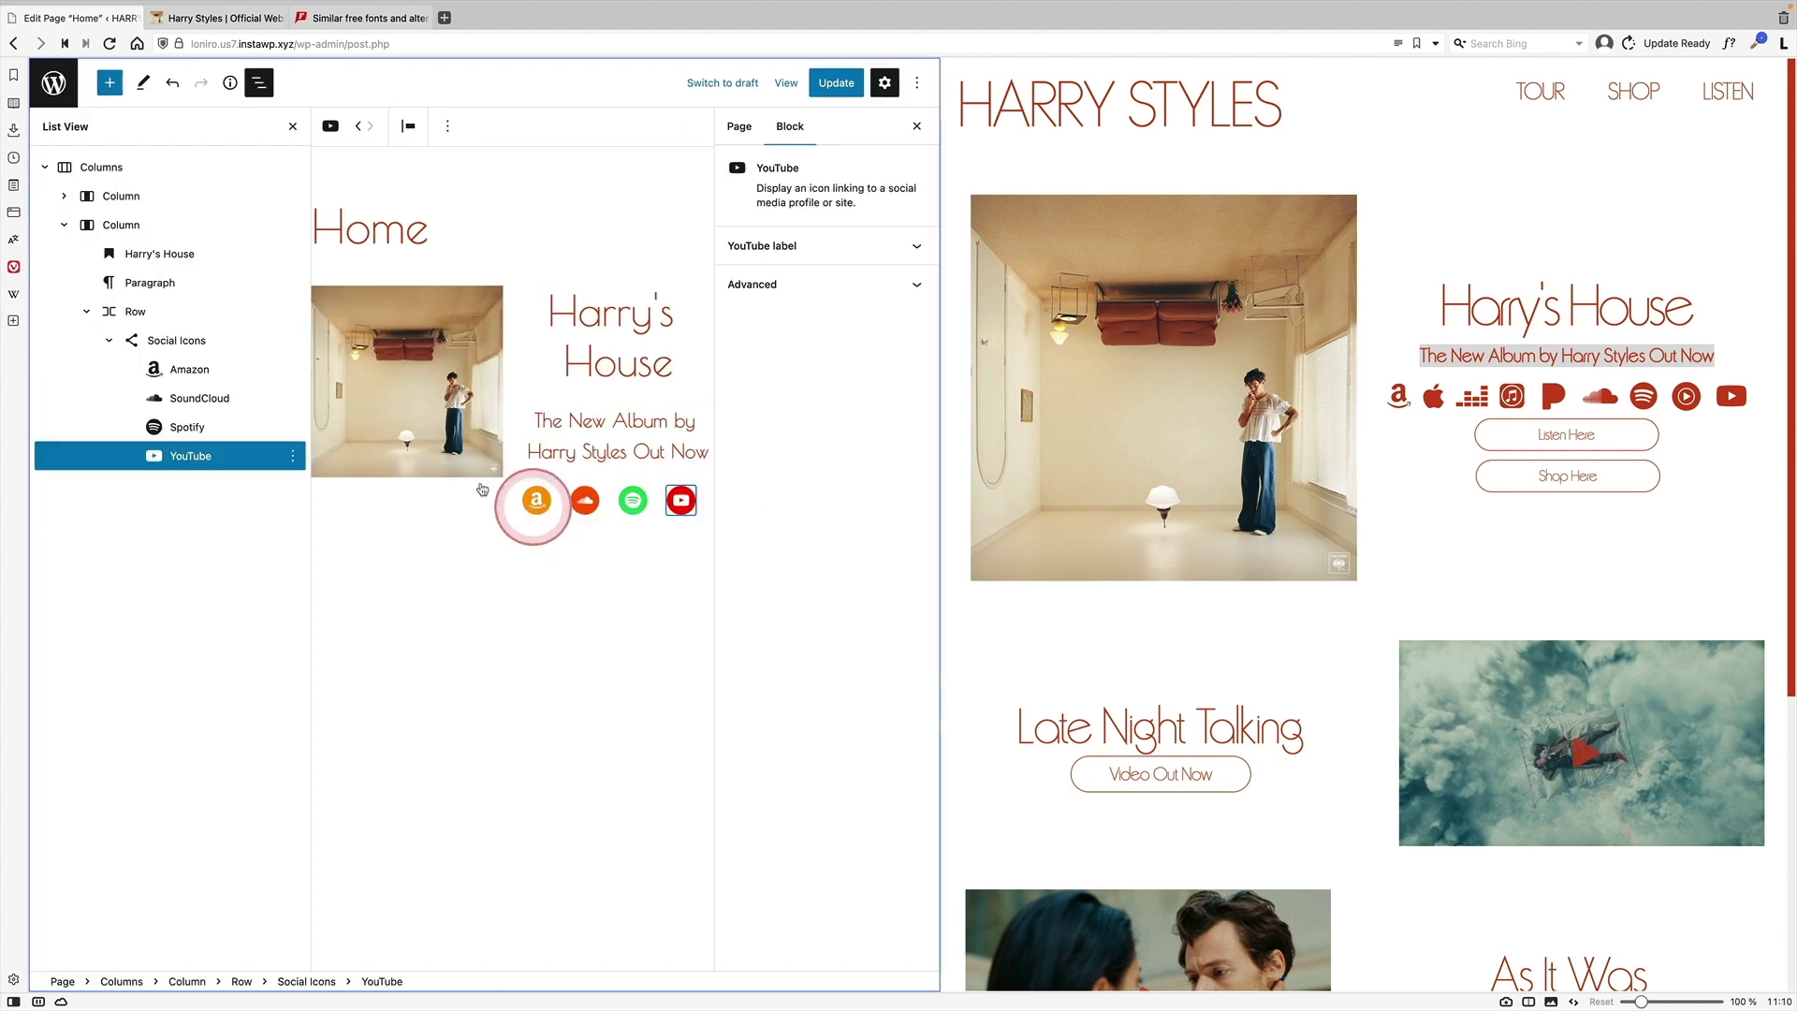
{"action": "left_click", "coordinate": [164, 341]}
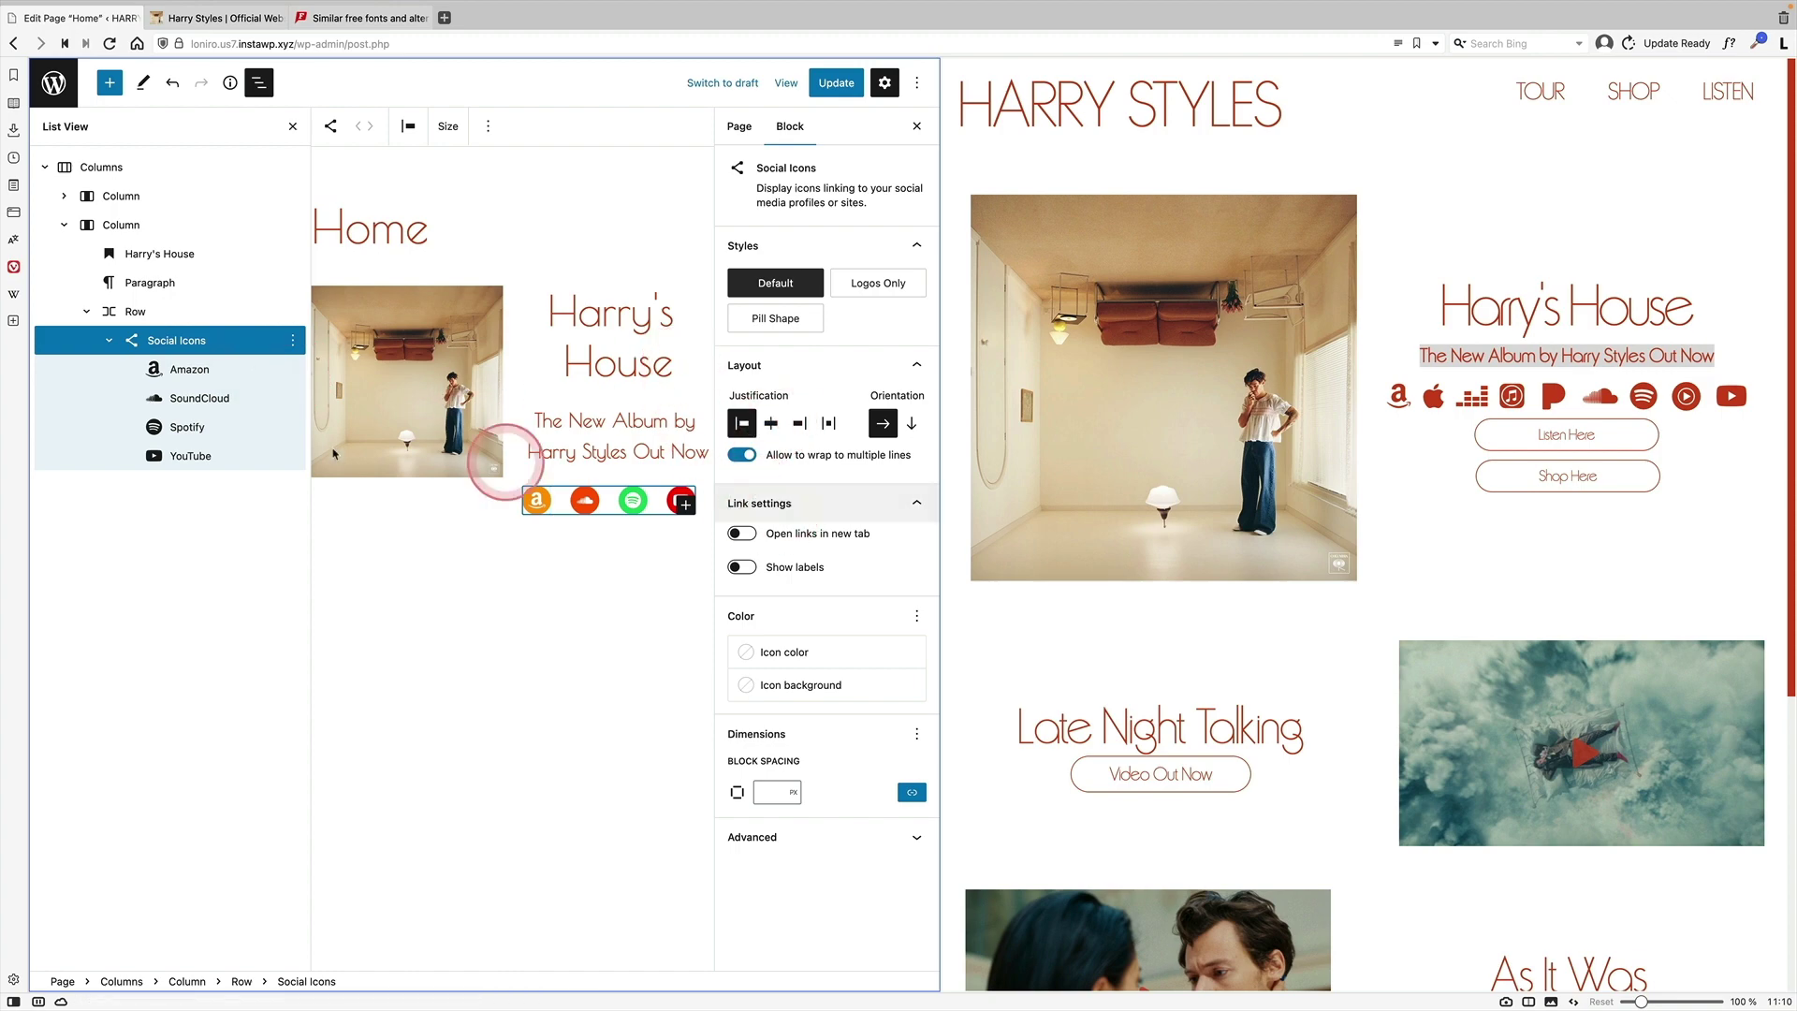
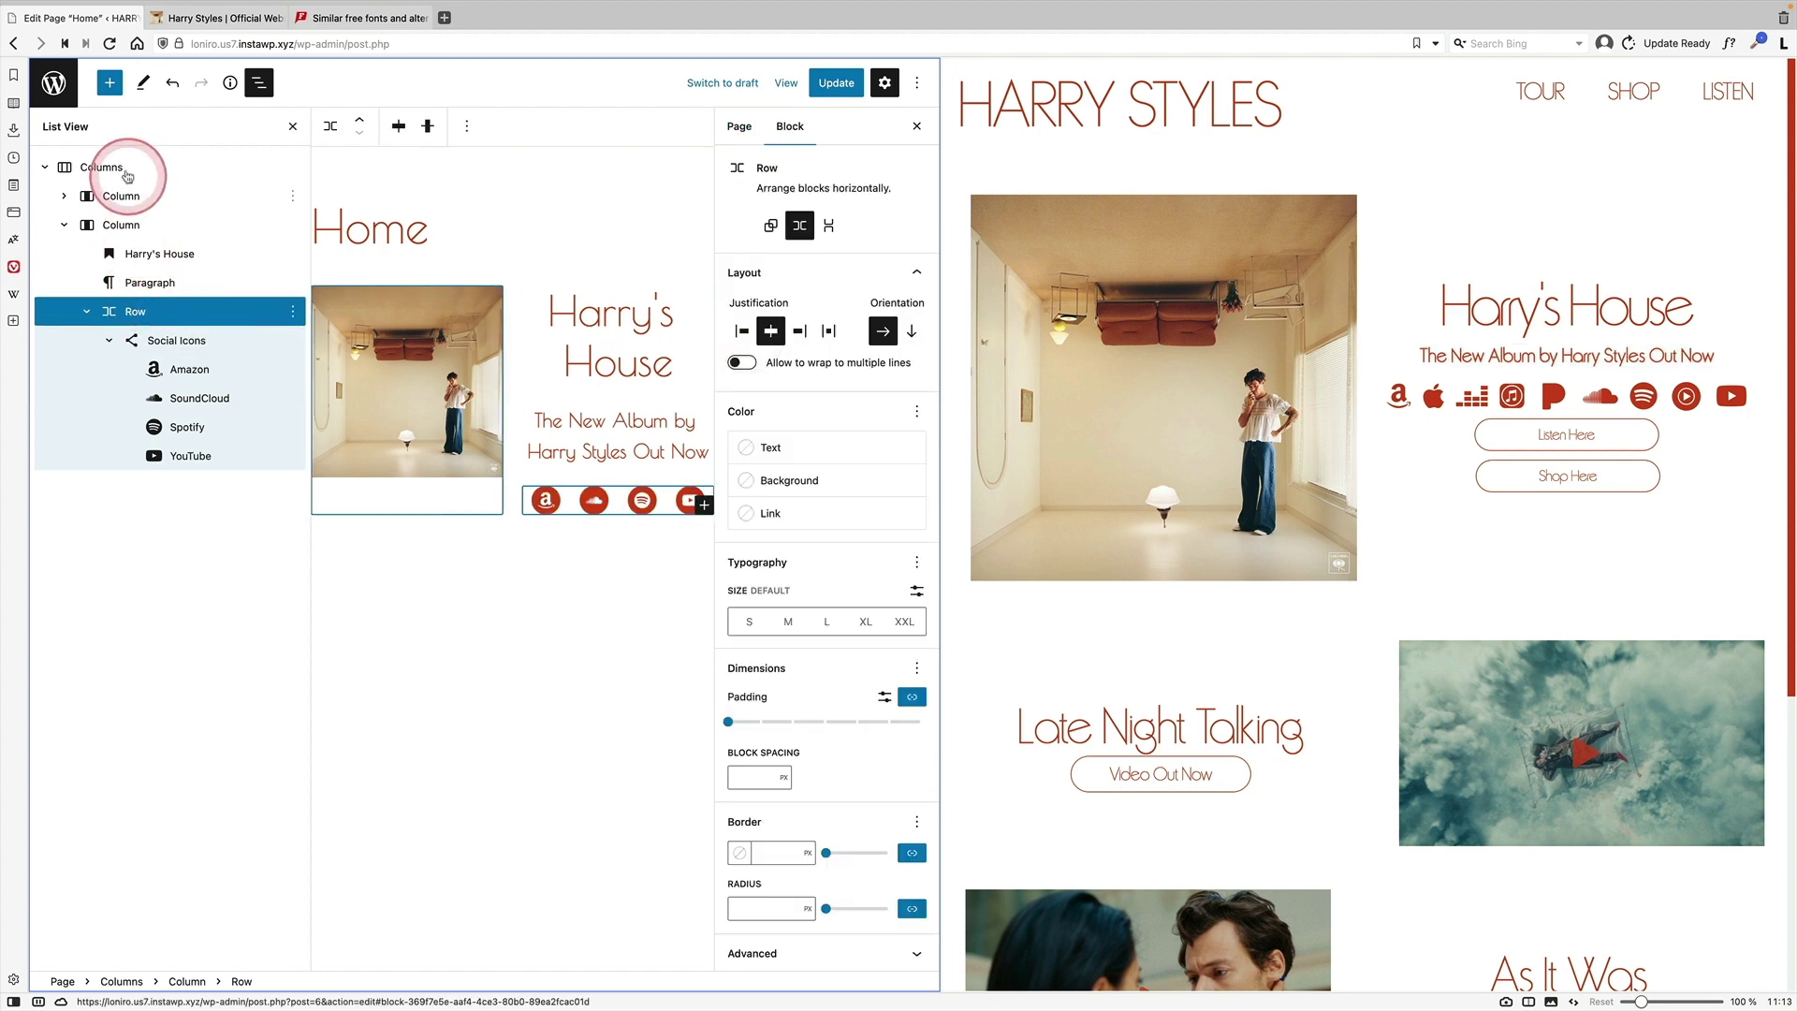
Align the content of the Columns block vertically to the middle
{"action": "left_click", "coordinate": [127, 176]}
{"action": "left_click", "coordinate": [409, 127]}
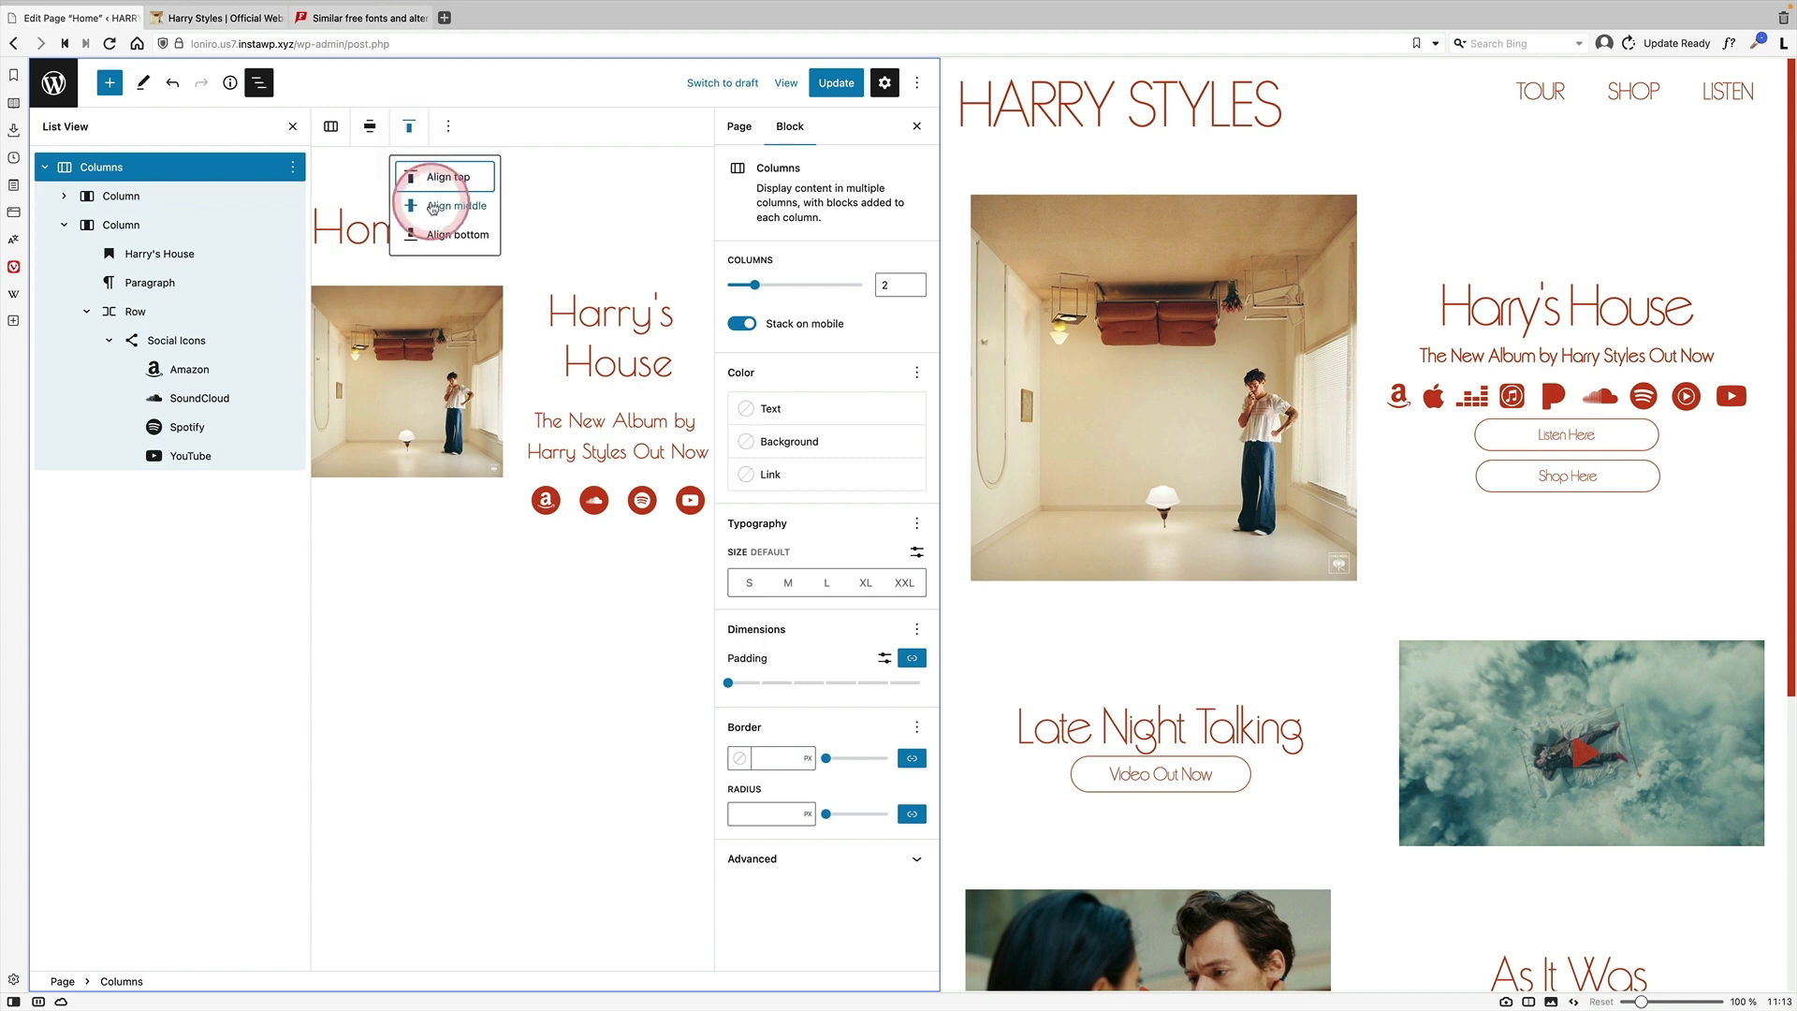
{"action": "left_click", "coordinate": [433, 207]}
Insert a Buttons block below the social icons with an Outline style "Listen Here" button and a 100 px border radius
{"action": "left_click", "coordinate": [293, 126]}
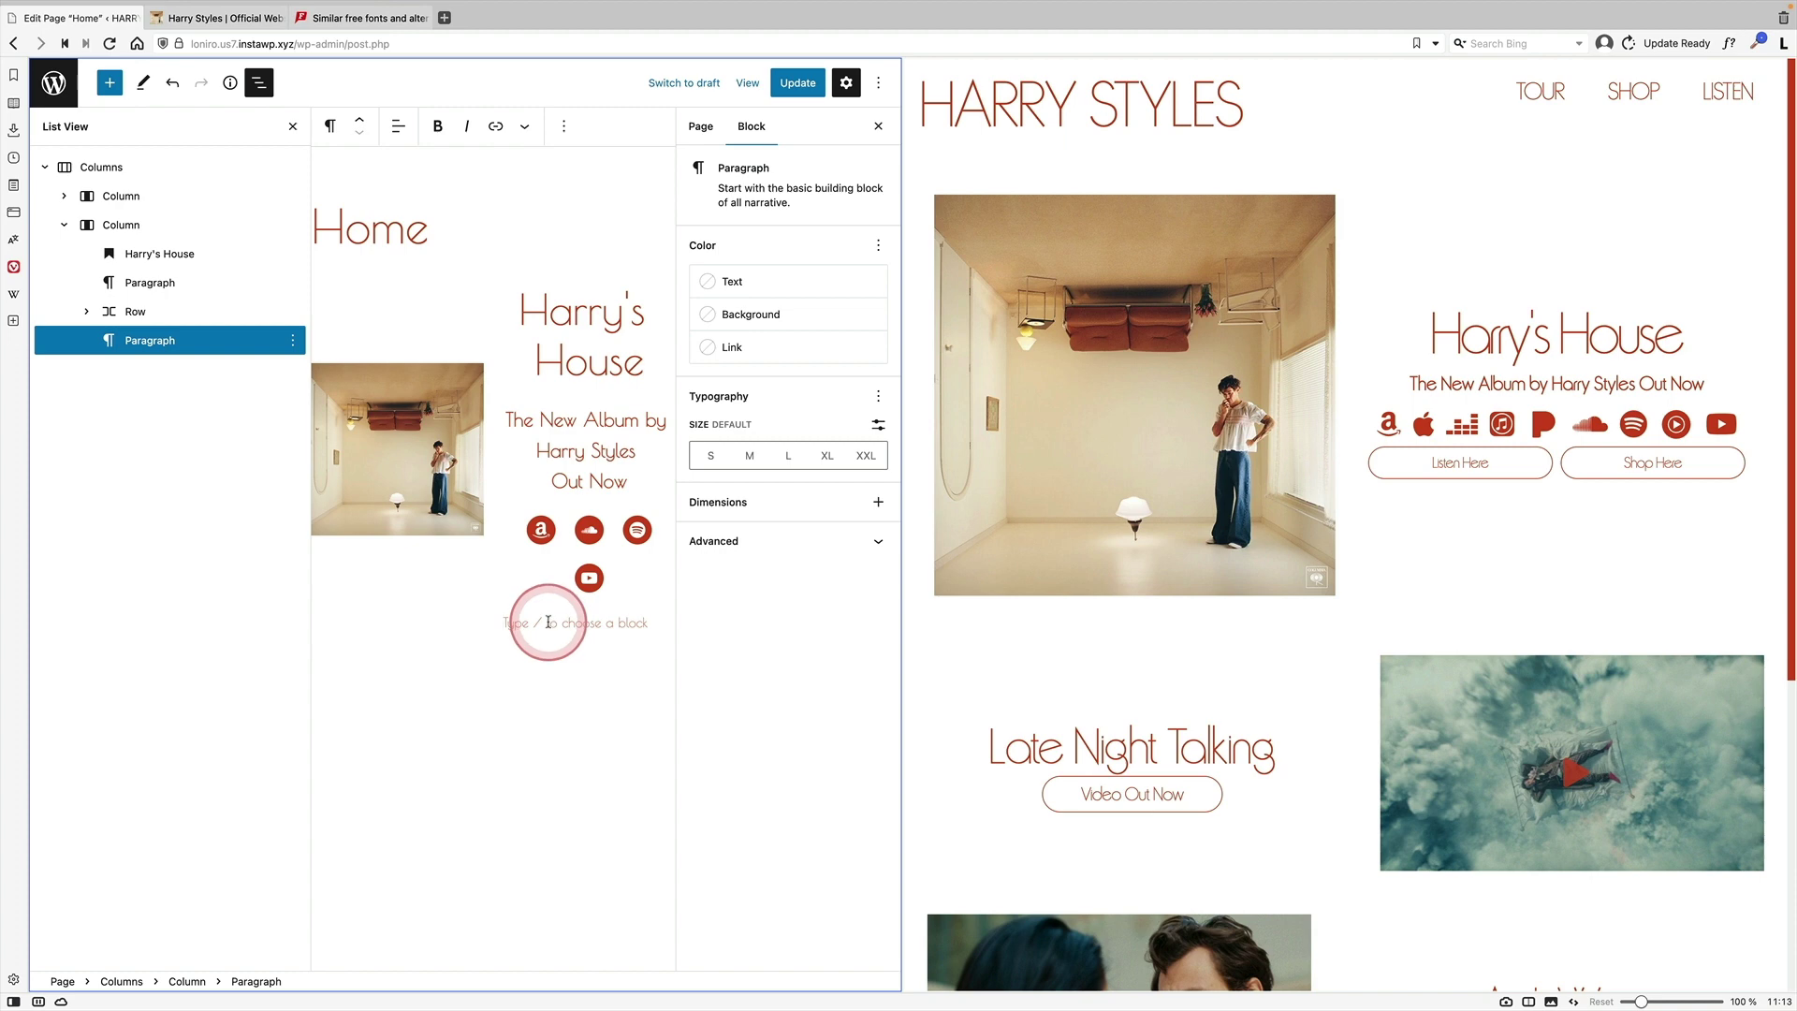
{"action": "left_click", "coordinate": [293, 127]}
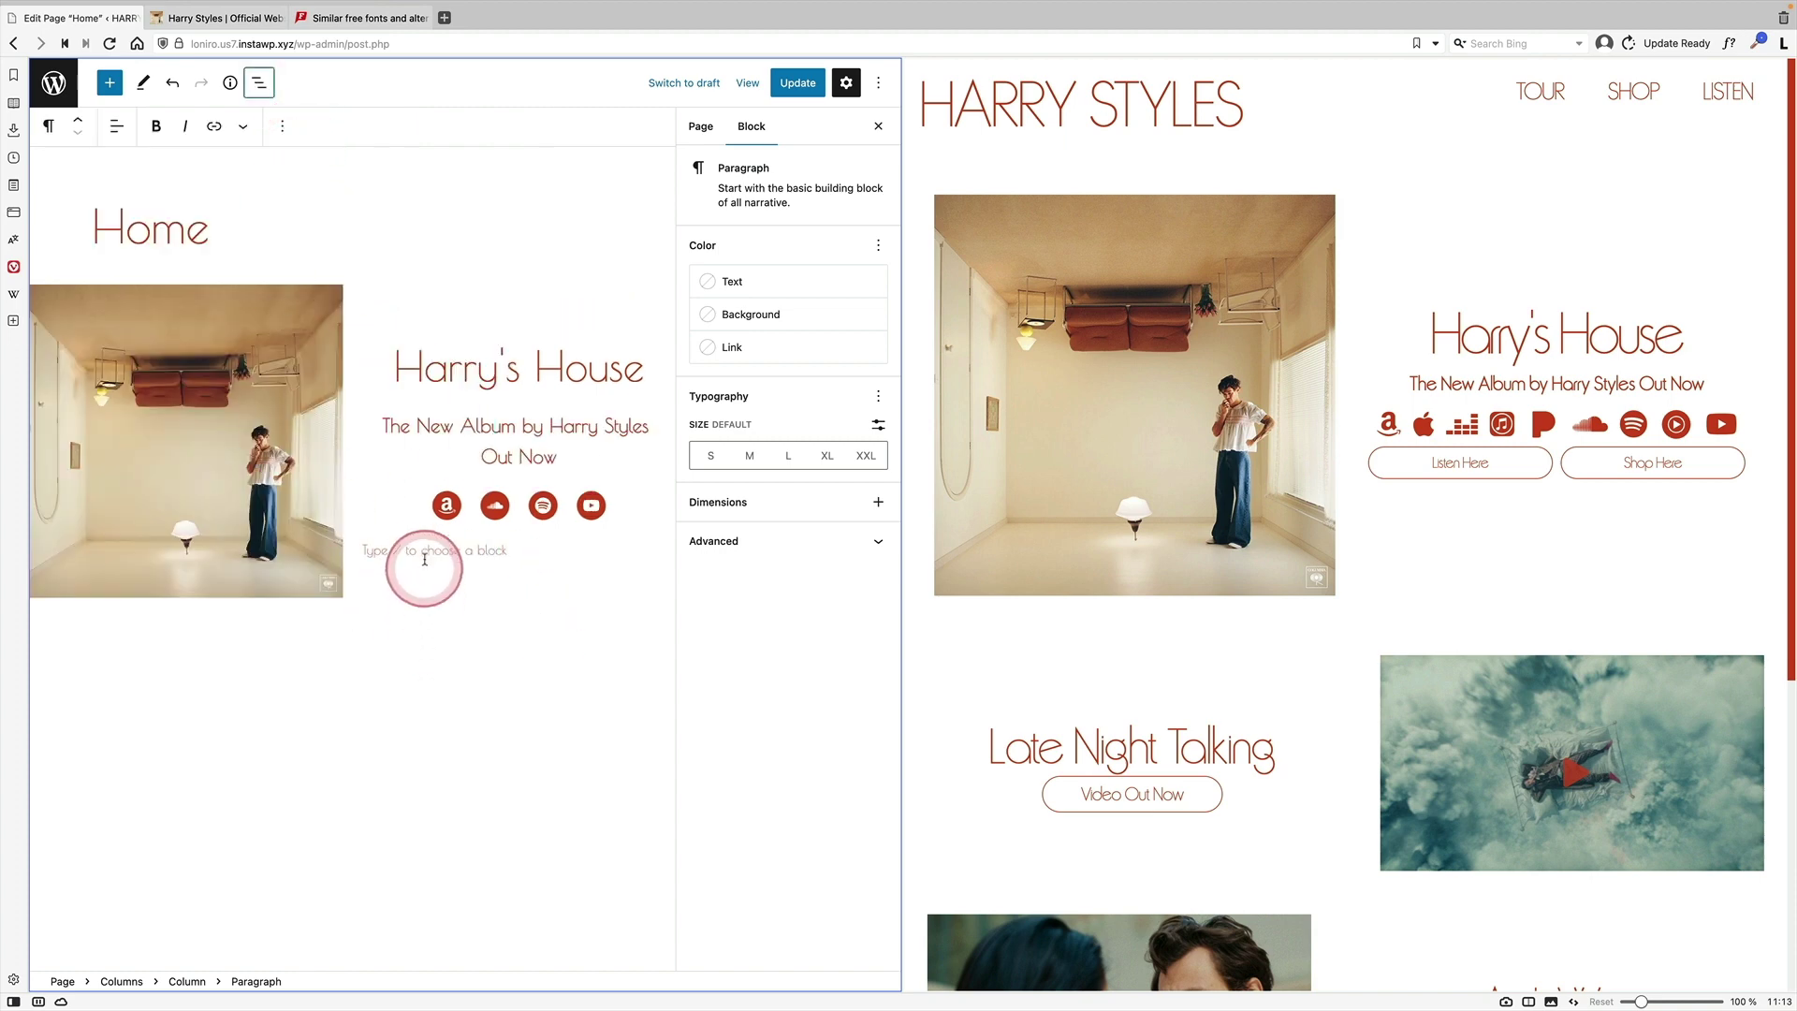
{"action": "type", "text": "/buttons"}
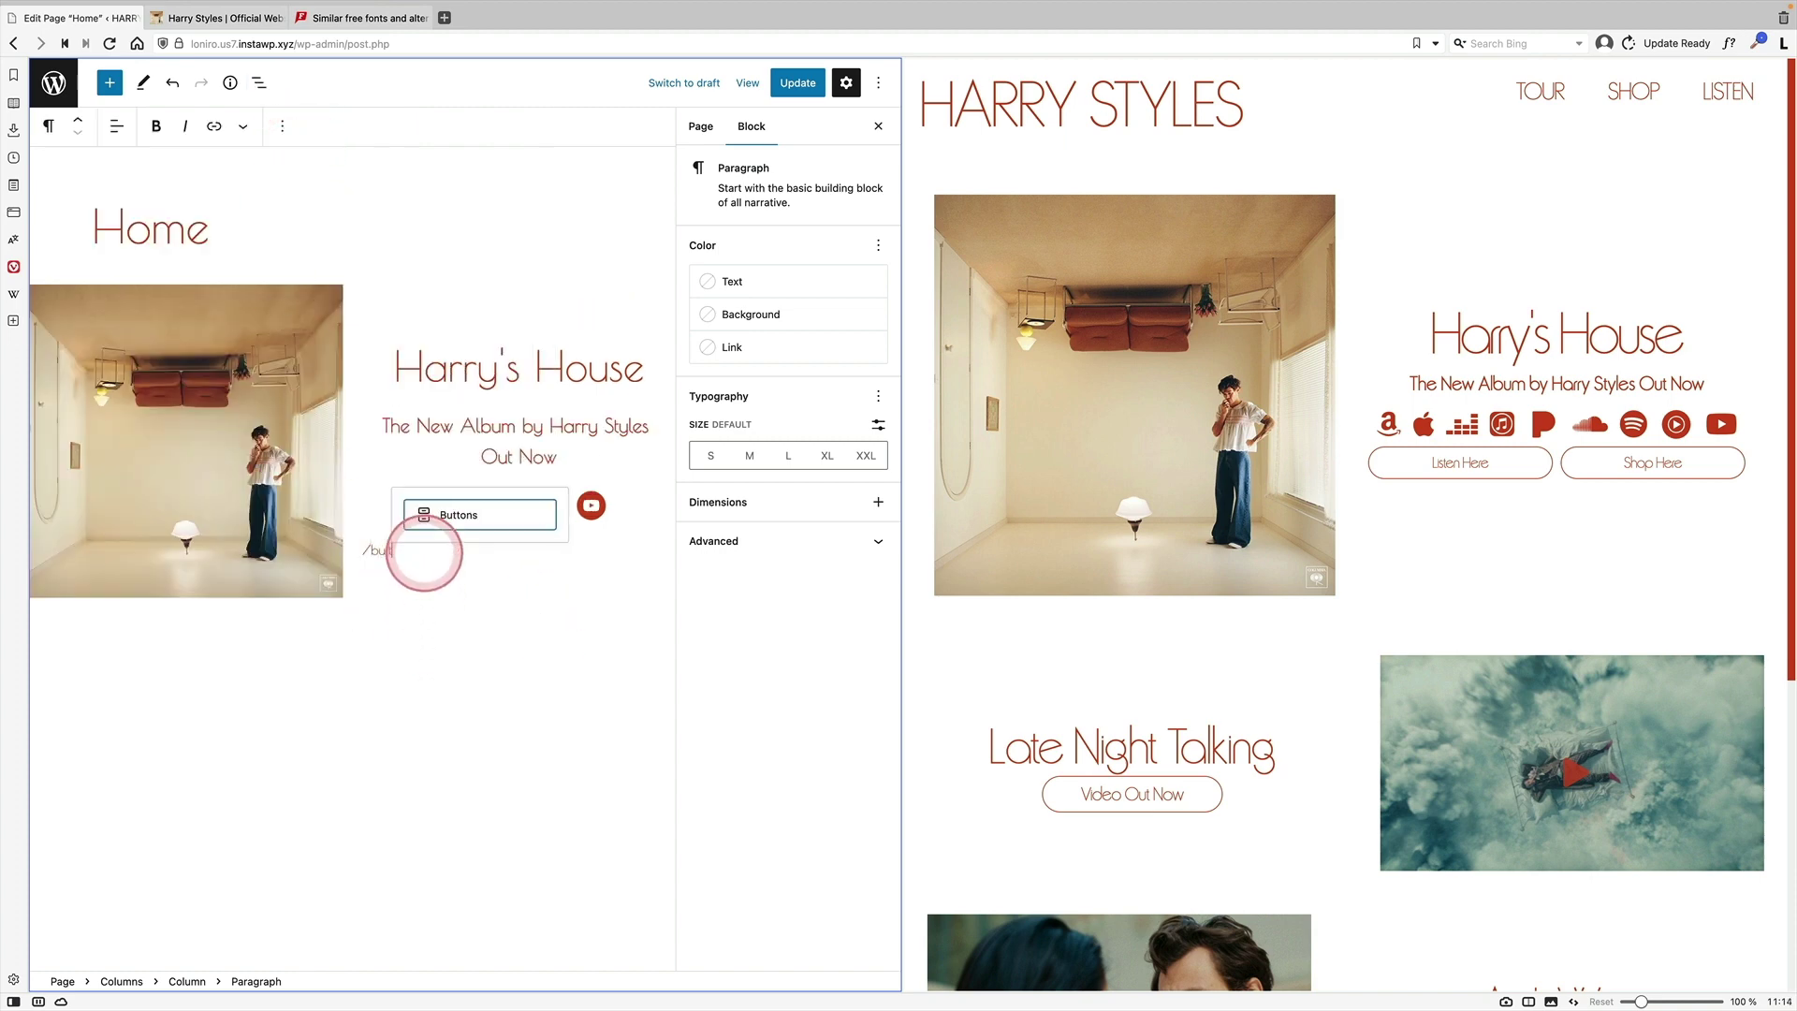
{"action": "key", "text": "Return"}
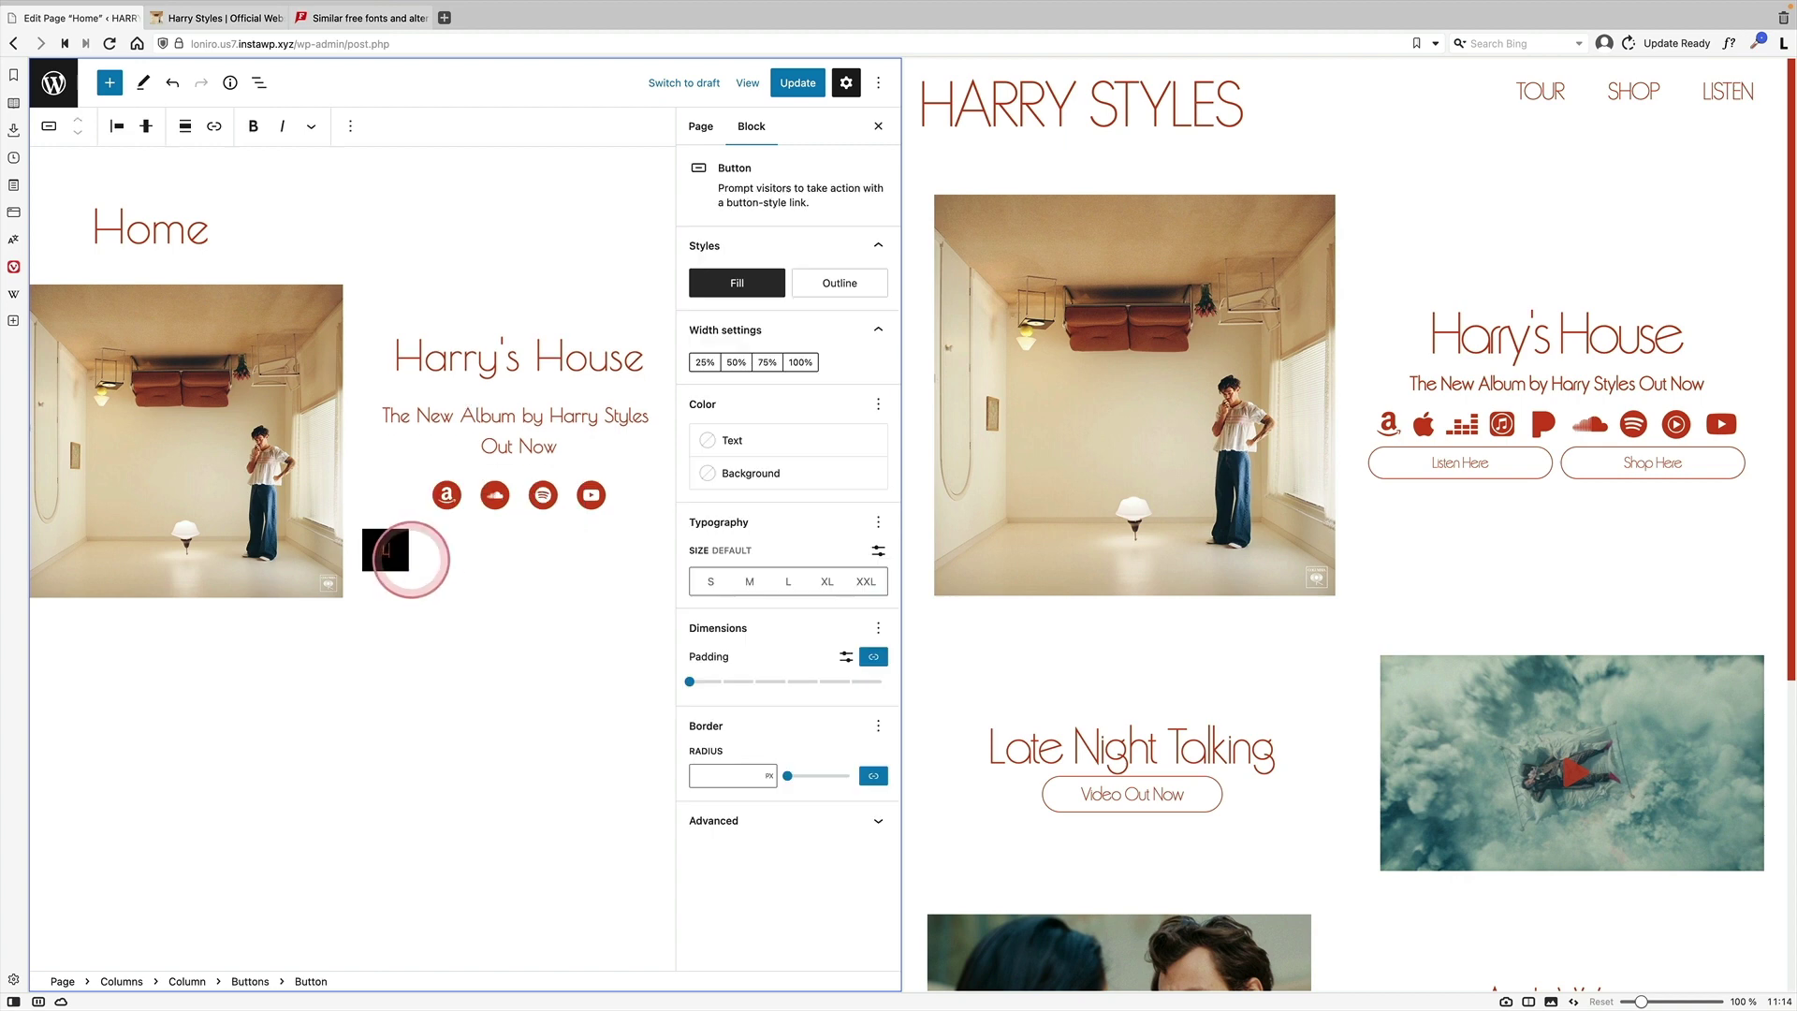
{"action": "left_click", "coordinate": [836, 282]}
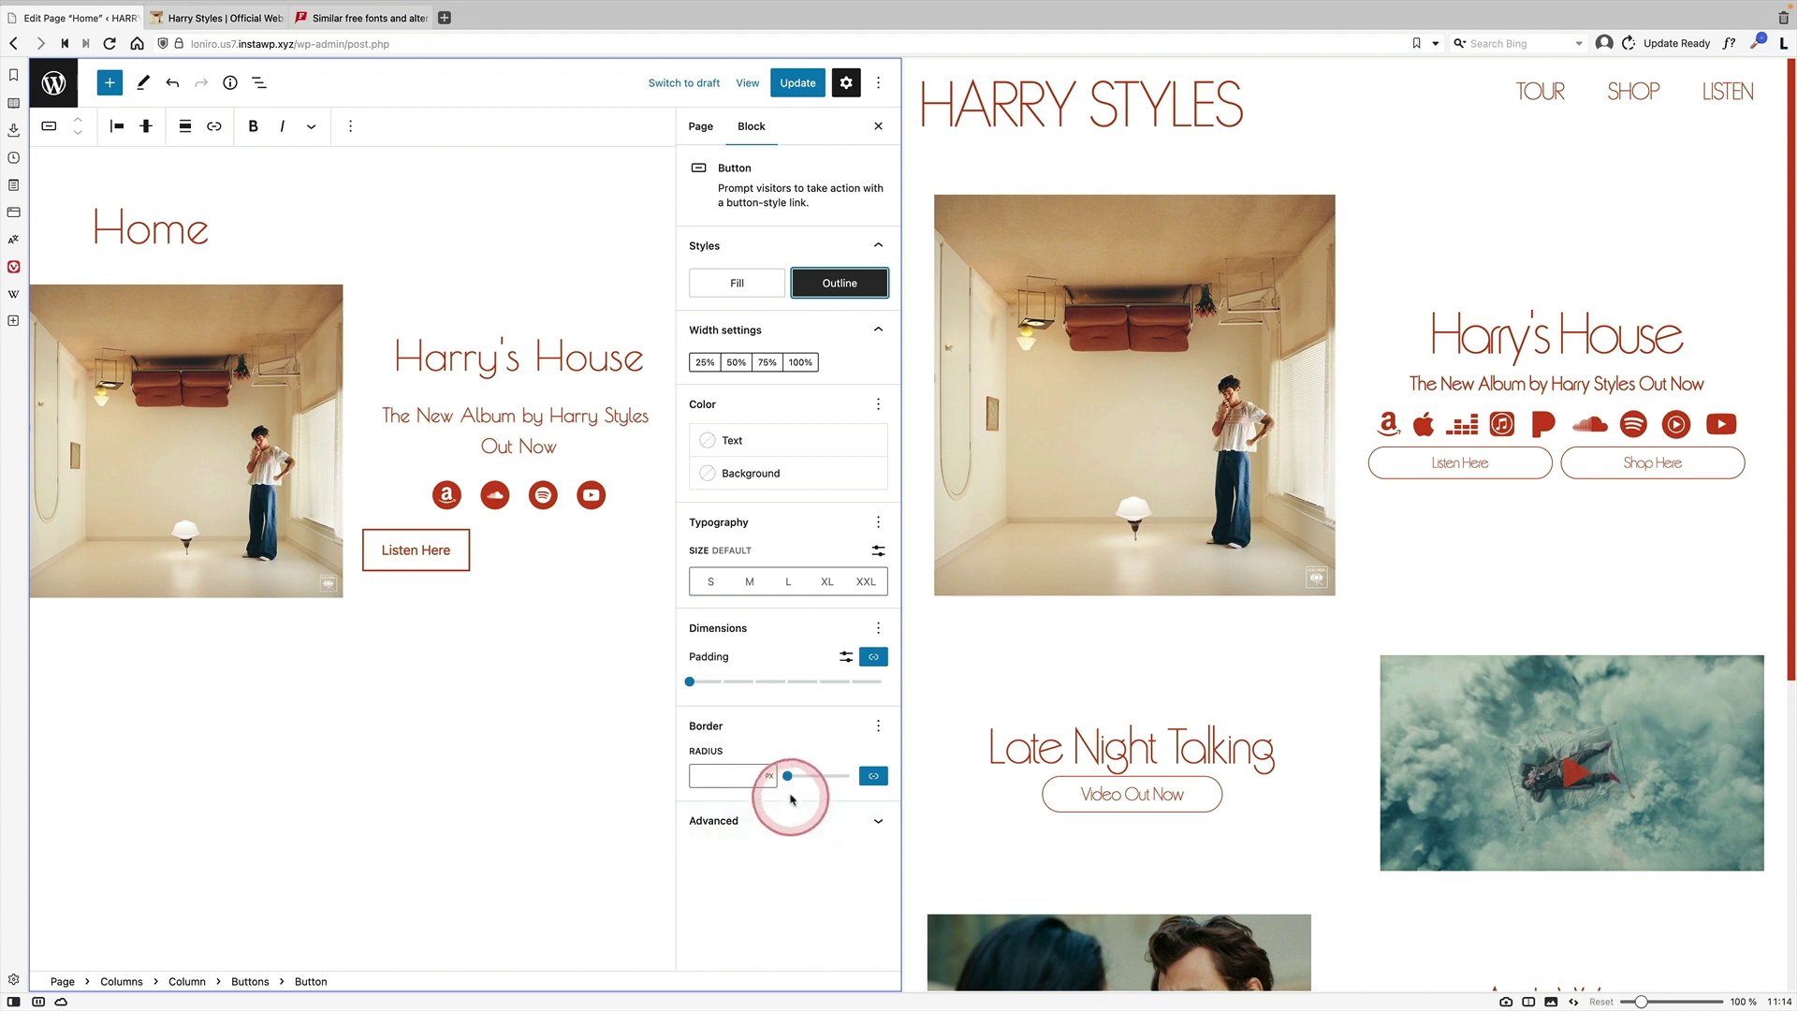
{"action": "left_click_drag", "start_coordinate": [789, 778], "coordinate": [879, 779]}
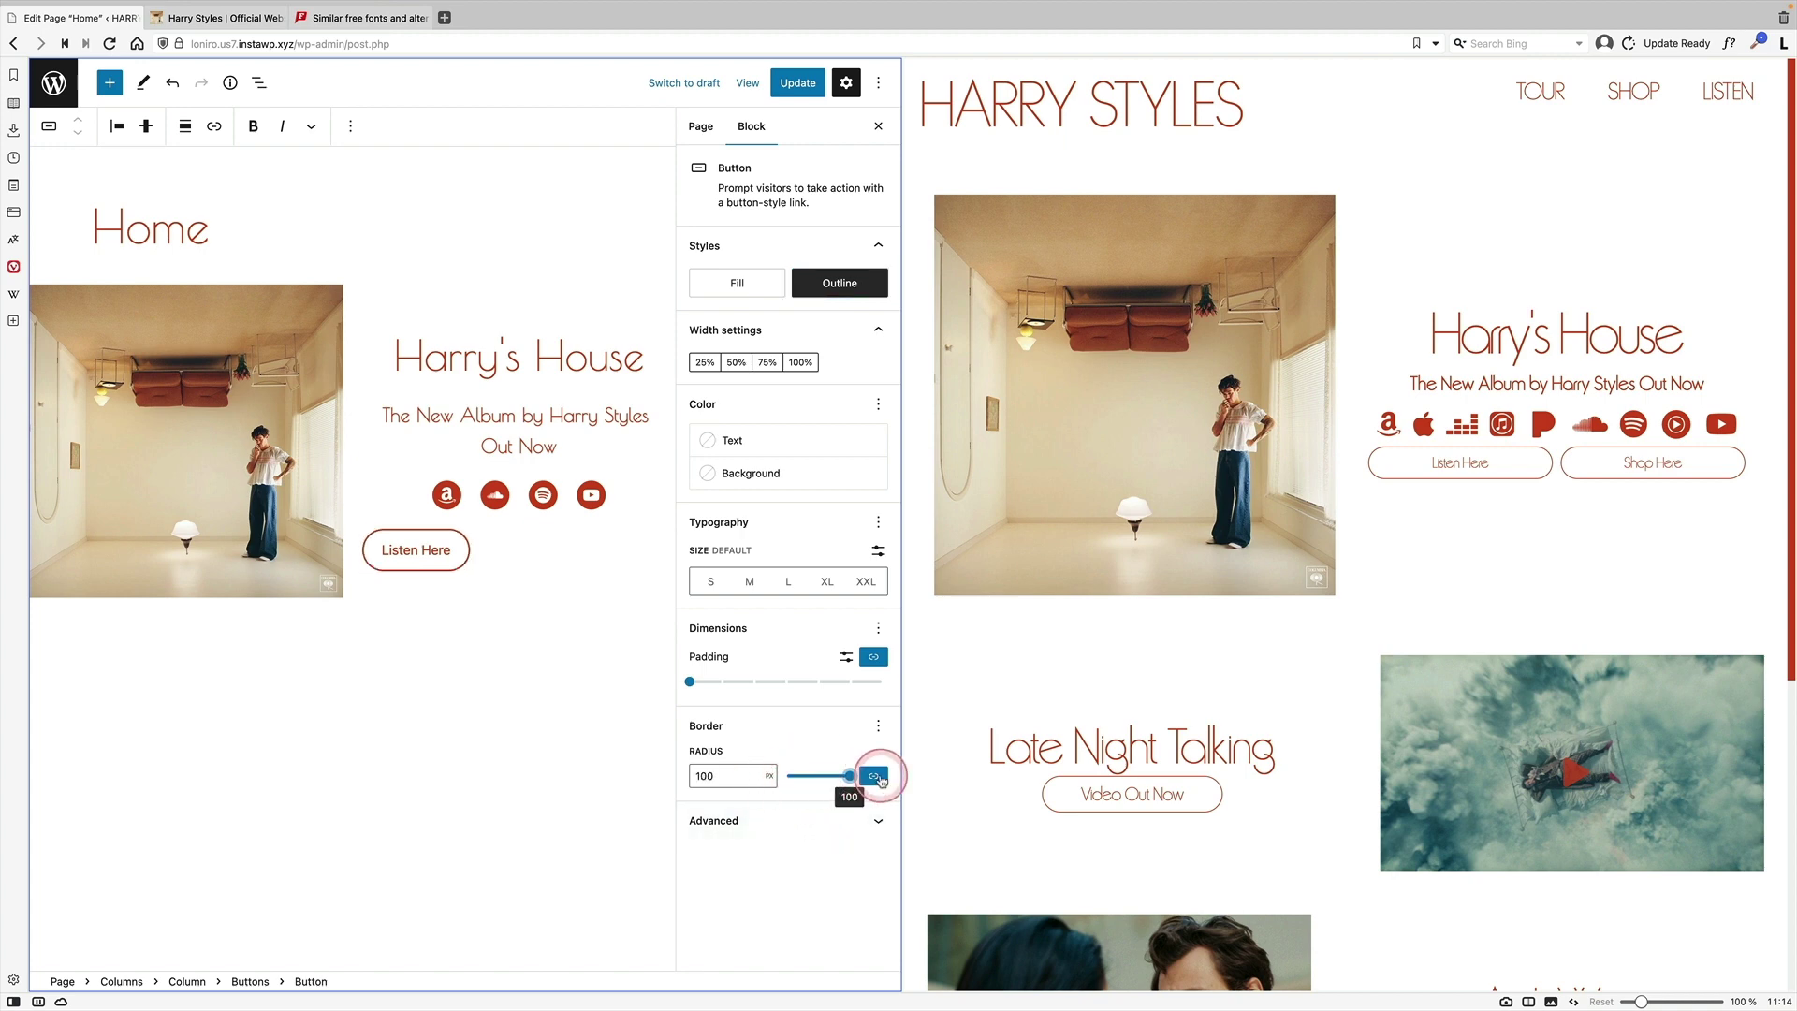
Add a second button labelled "Shop Here" to the Buttons block and show the List View
{"action": "left_click", "coordinate": [261, 87]}
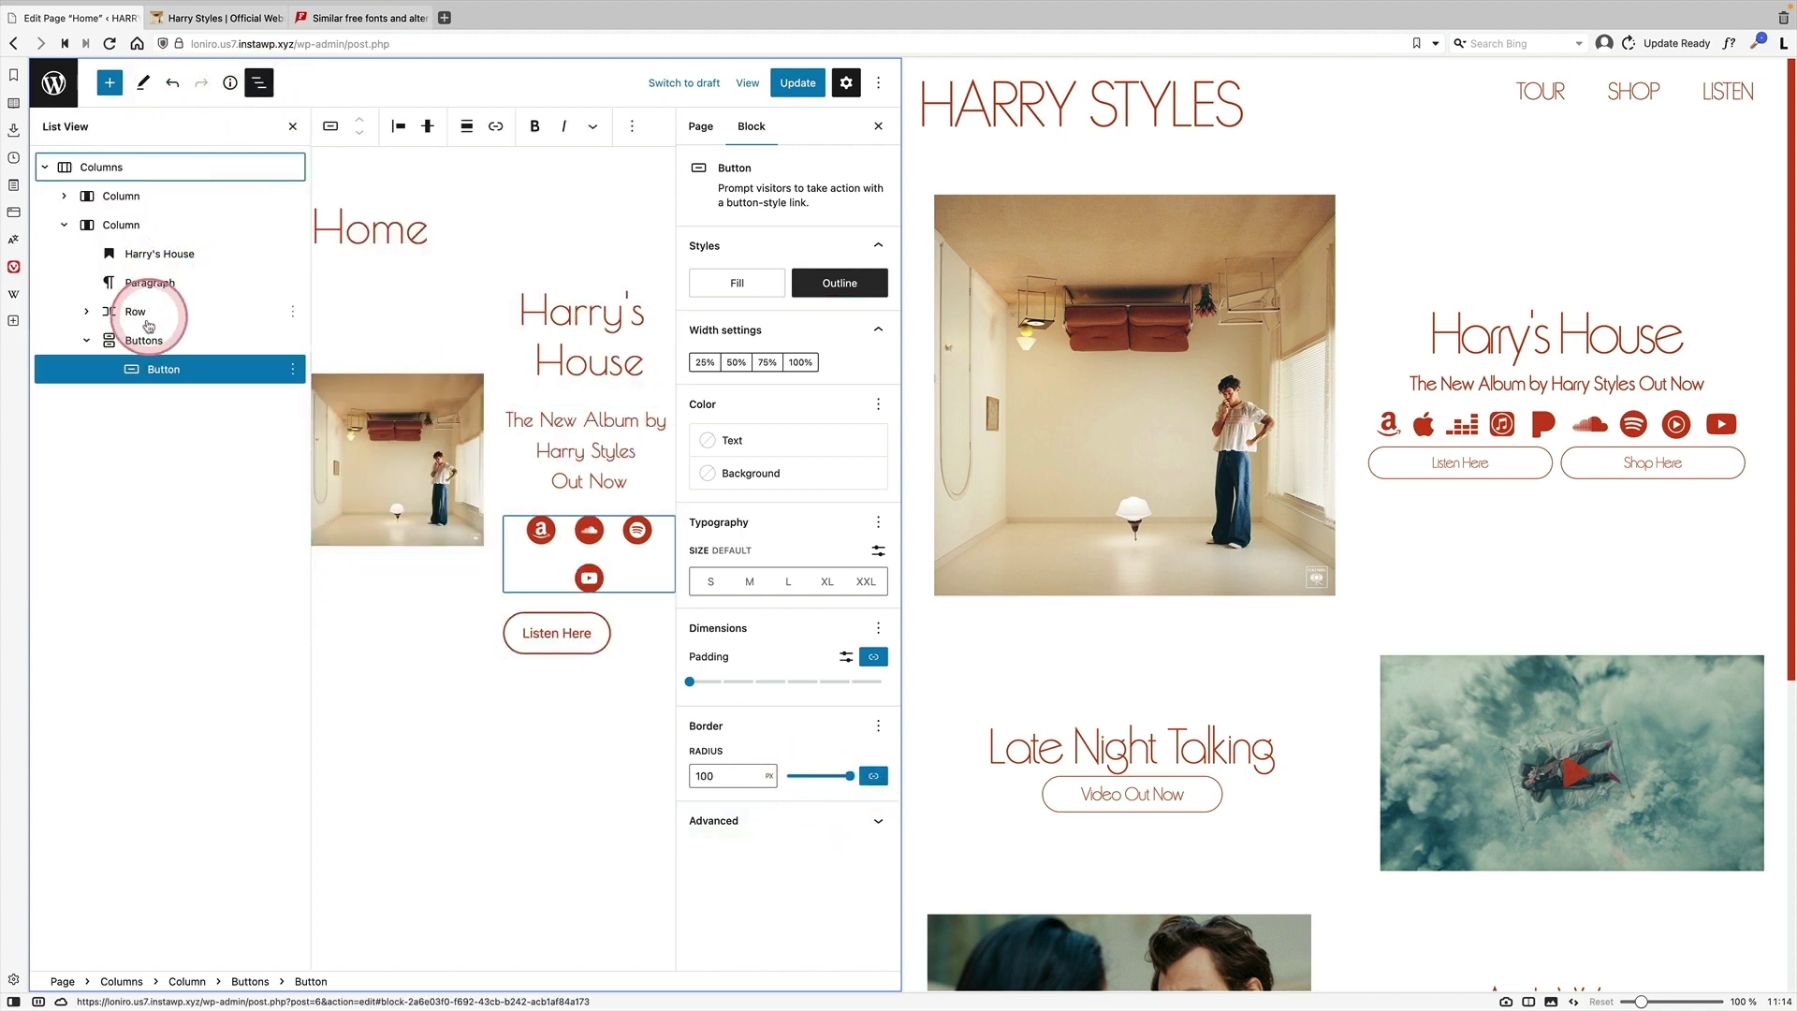
{"action": "left_click", "coordinate": [136, 340]}
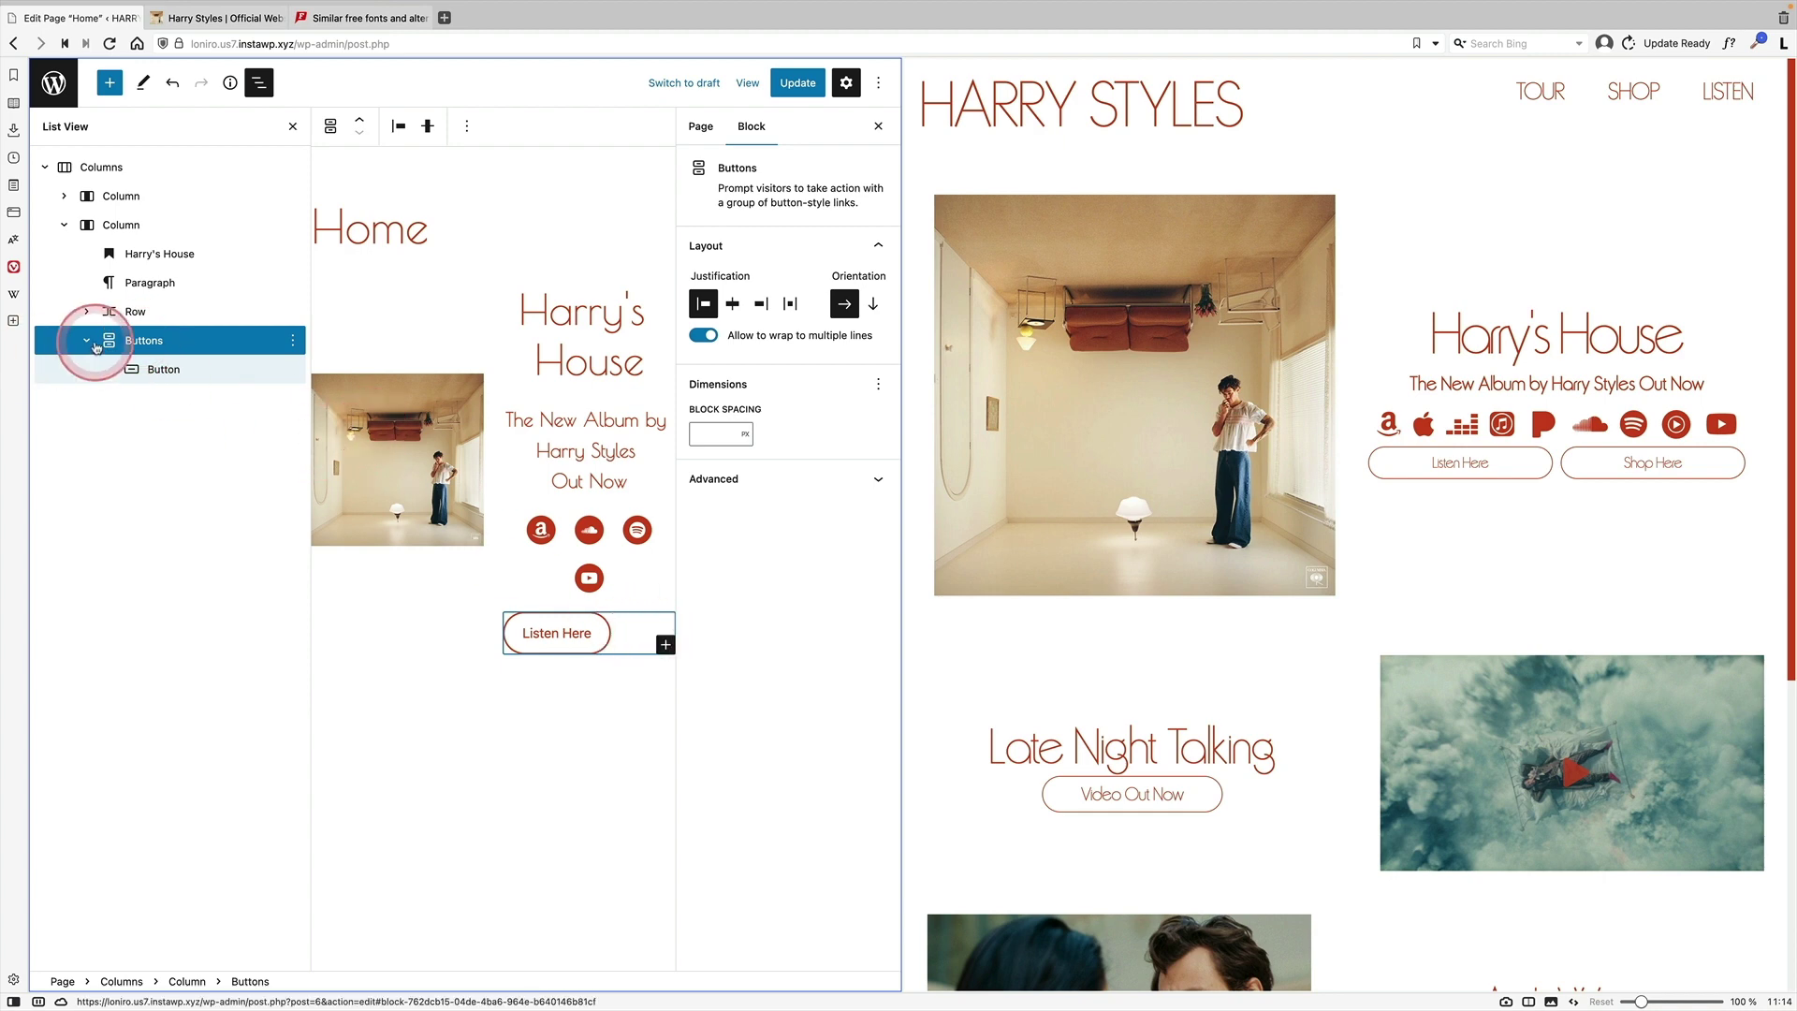
{"action": "left_click", "coordinate": [666, 644]}
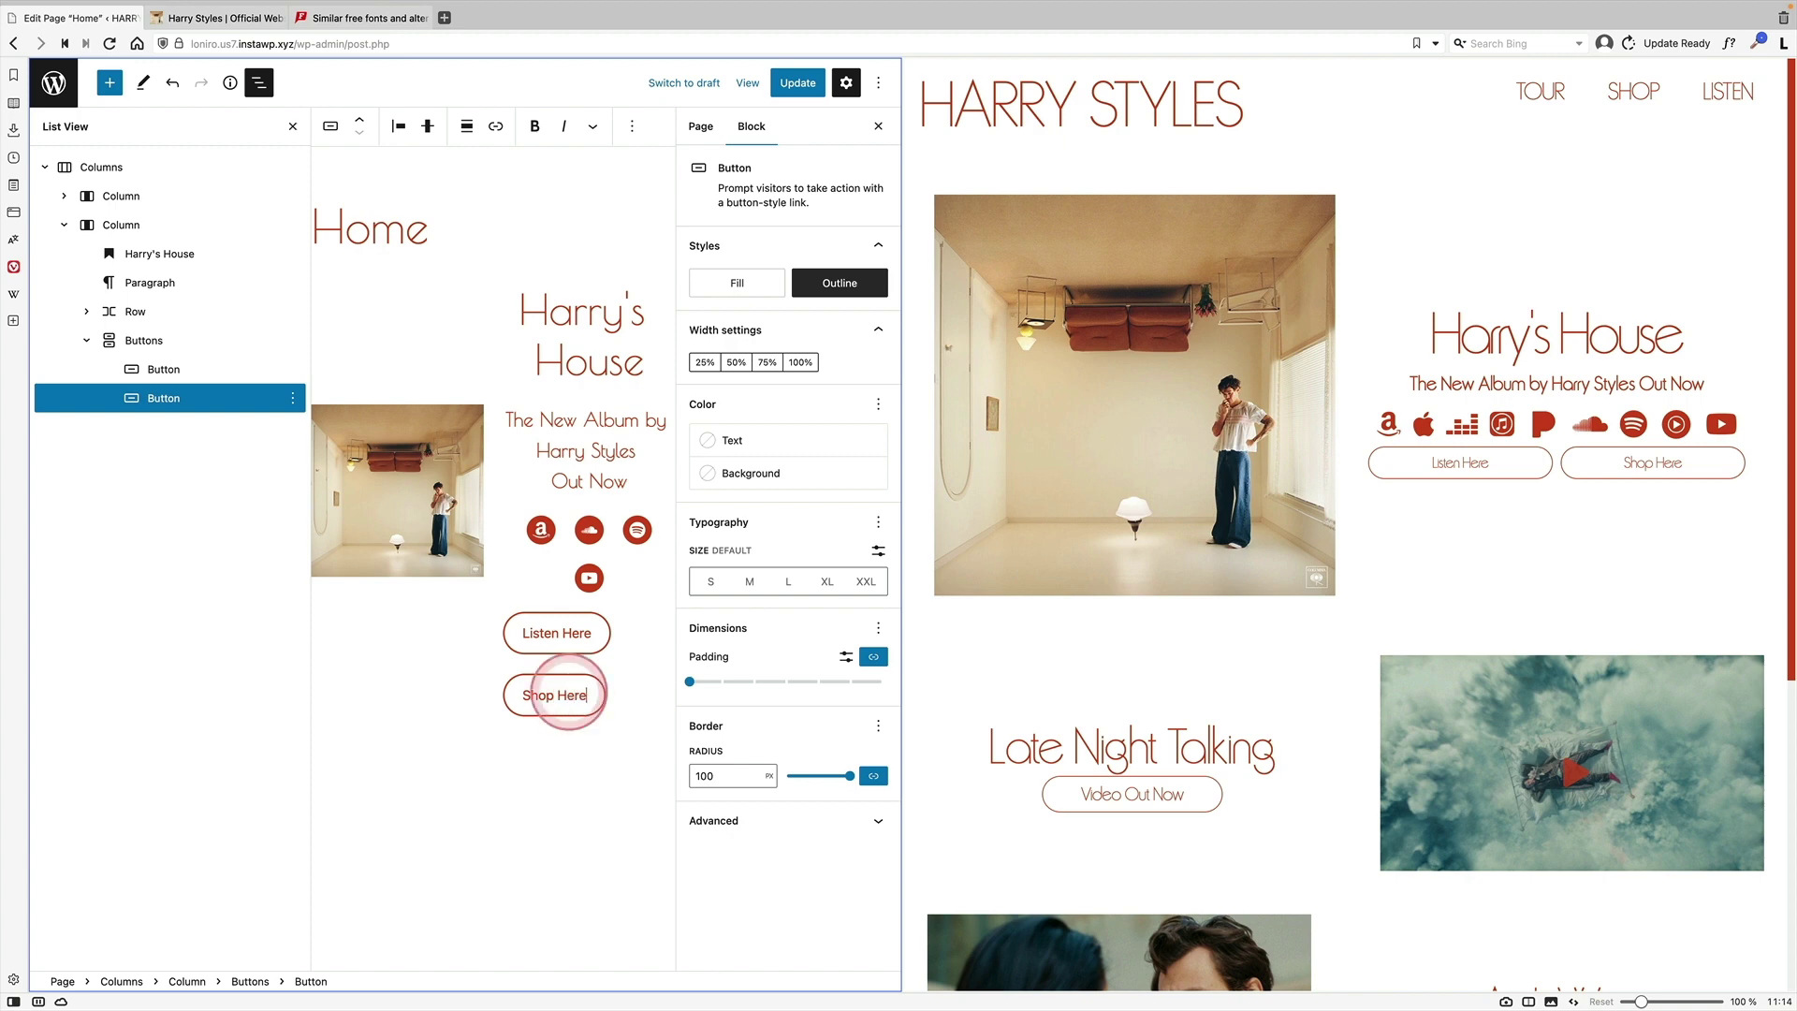
{"action": "left_click", "coordinate": [291, 126]}
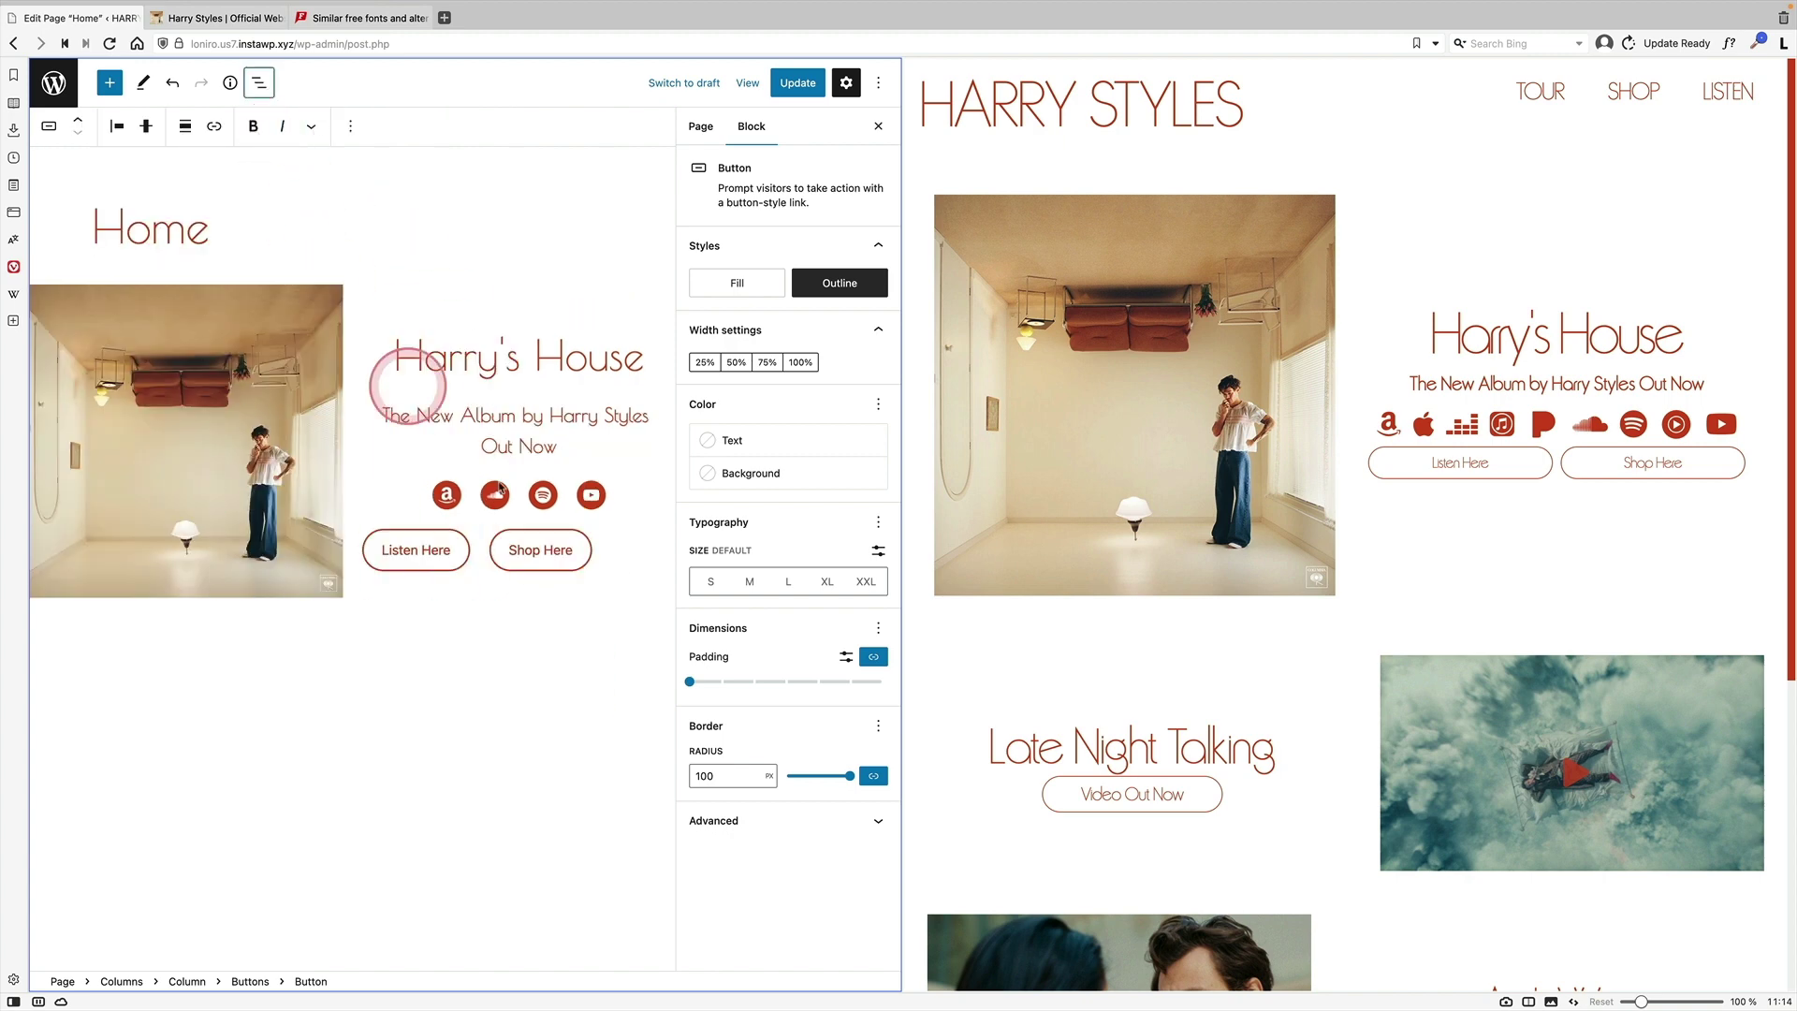
{"action": "left_click", "coordinate": [259, 83]}
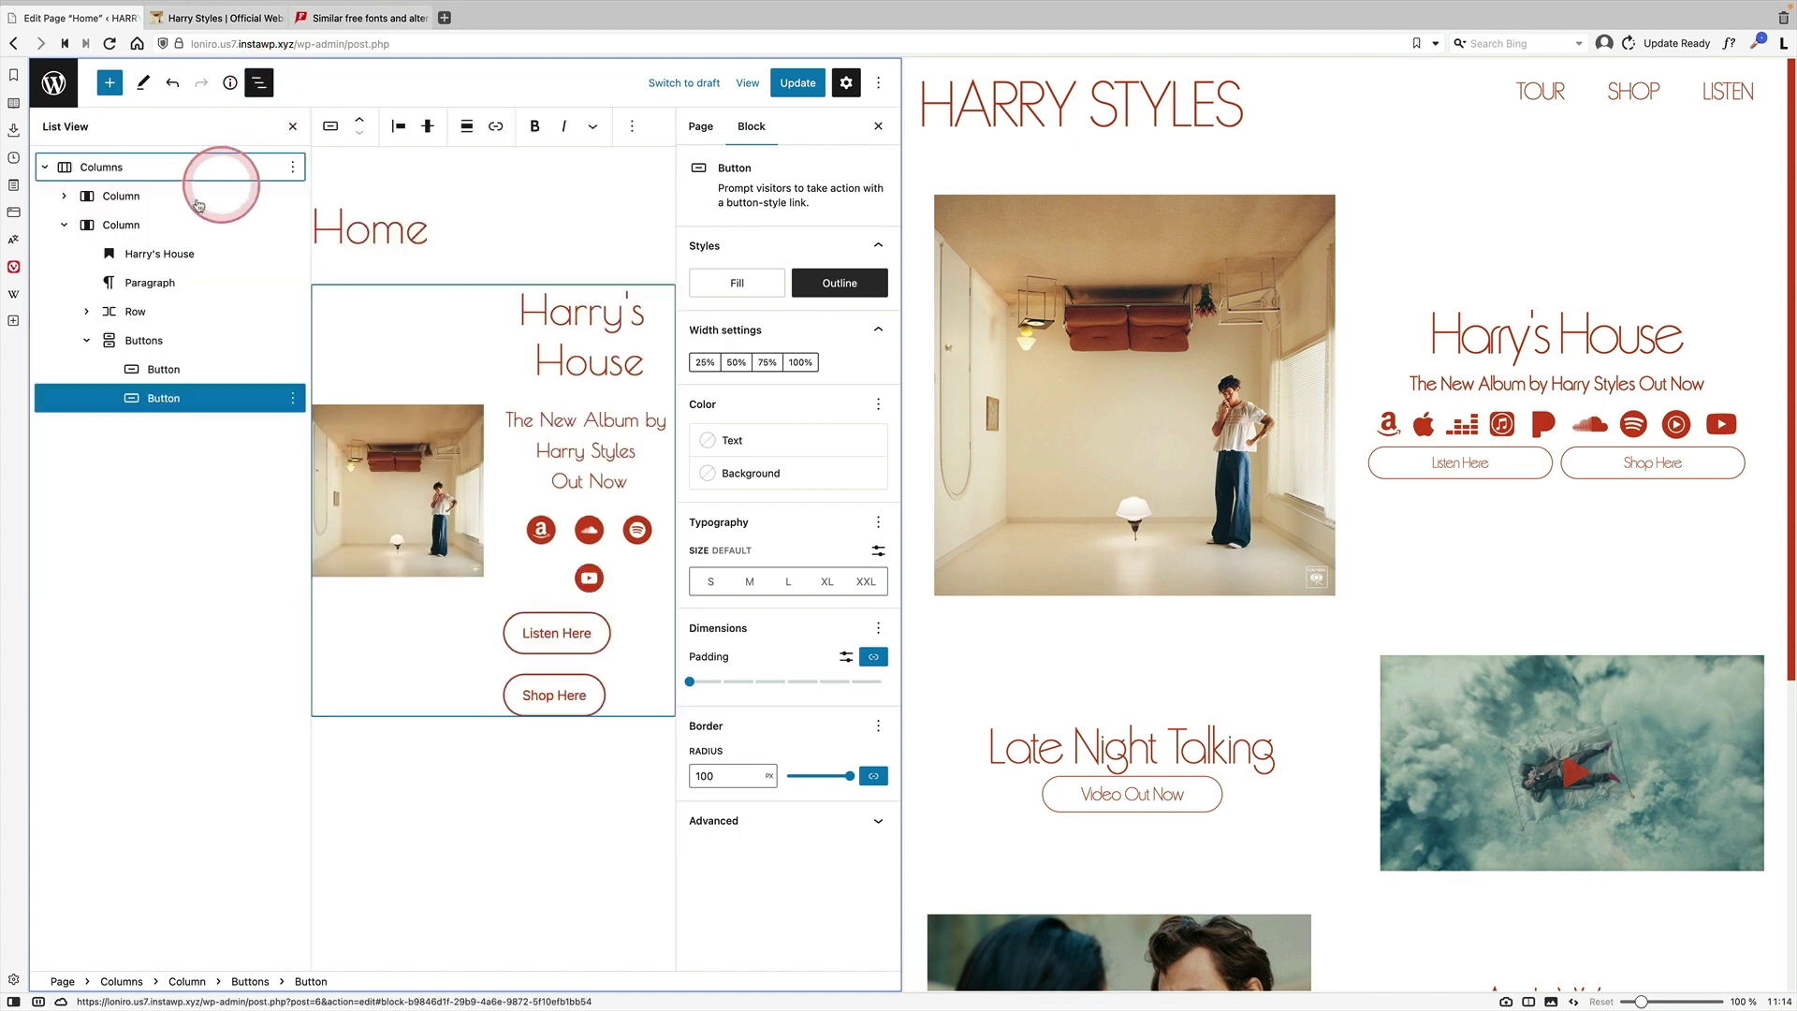
Center-justify the Buttons block that holds Listen Here and Shop Here, and update the page
{"action": "left_click", "coordinate": [156, 339]}
{"action": "left_click", "coordinate": [732, 304]}
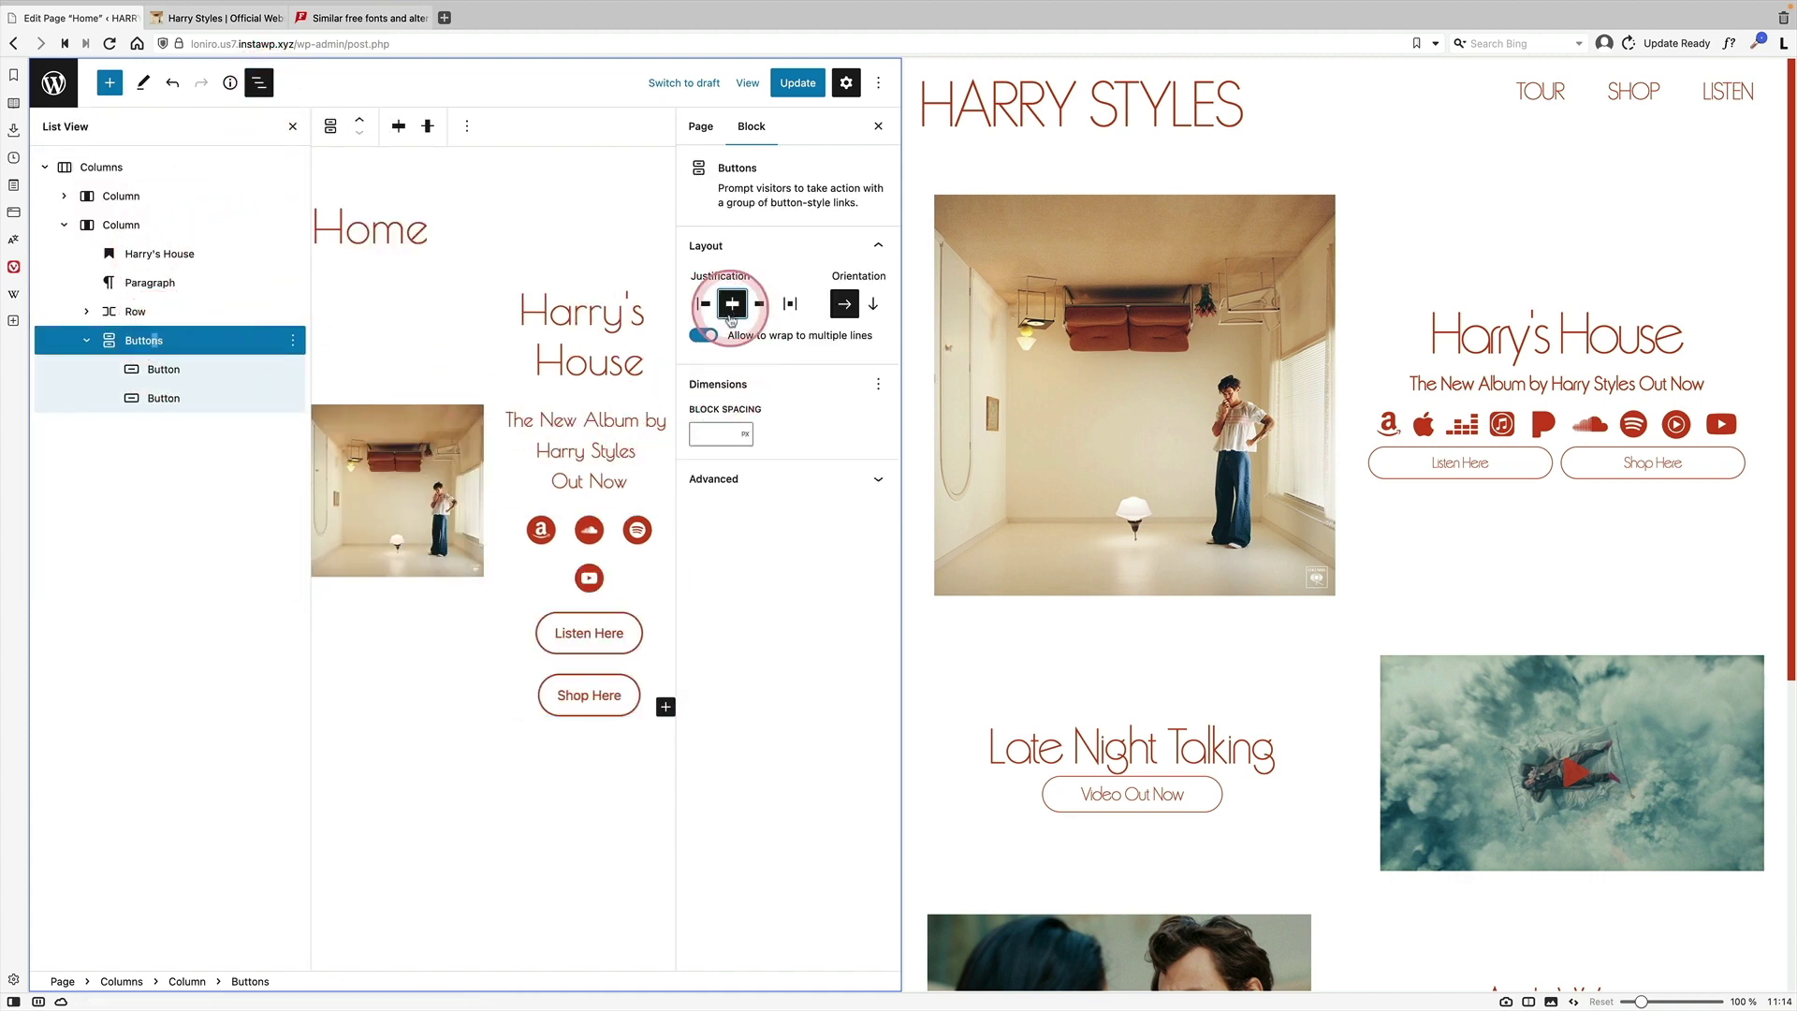
{"action": "left_click", "coordinate": [120, 346]}
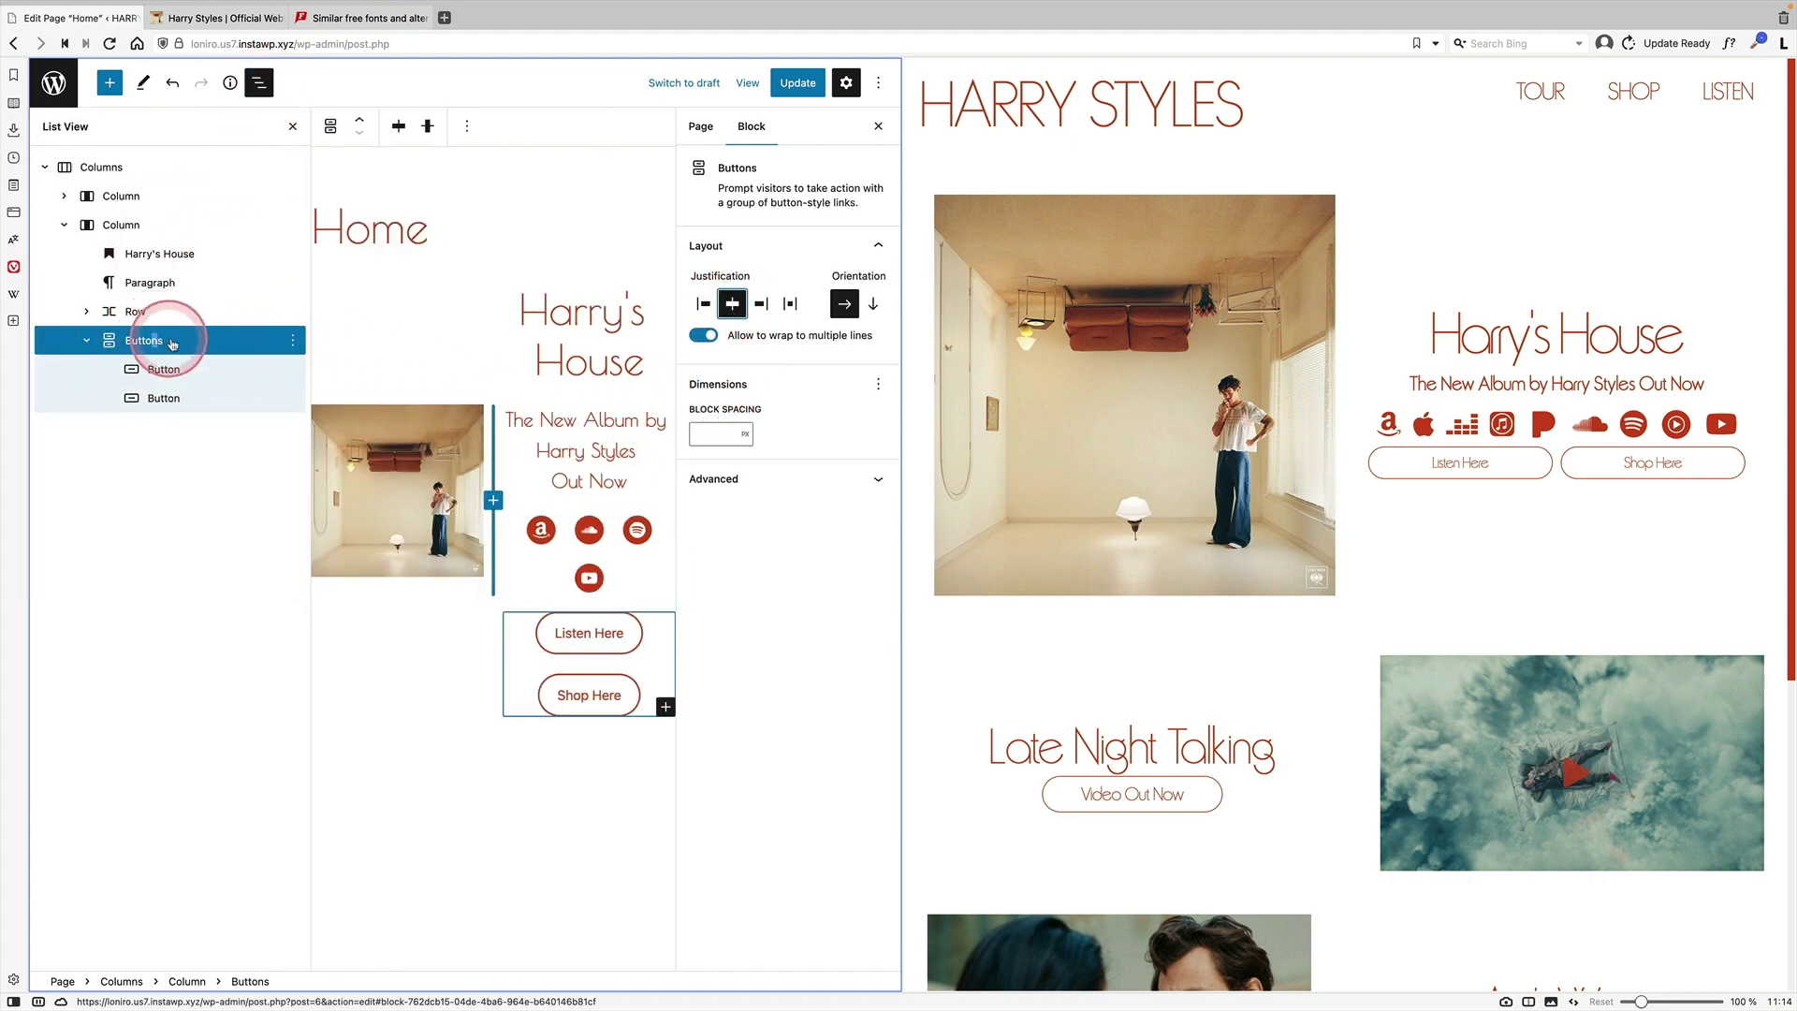
{"action": "left_click", "coordinate": [798, 84]}
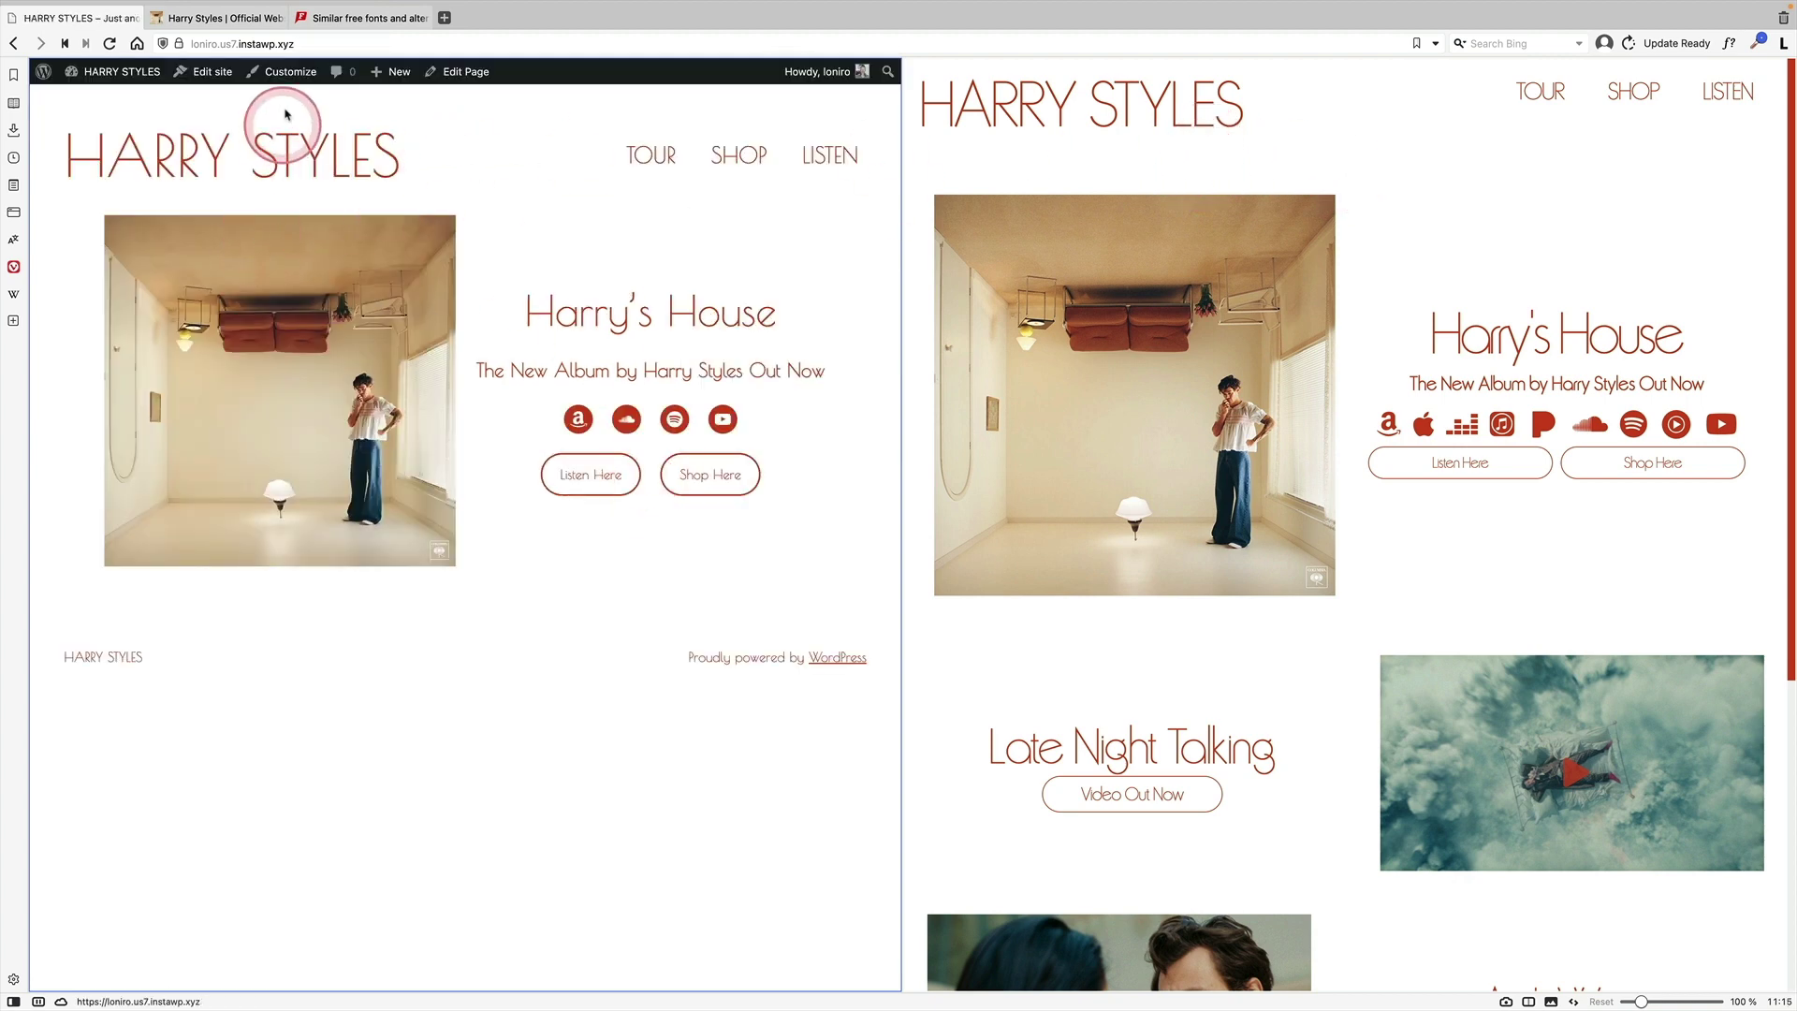
Reopen the Home page for editing and insert a Spacer block with a height of 30 px above the Columns block
{"action": "left_click", "coordinate": [441, 81]}
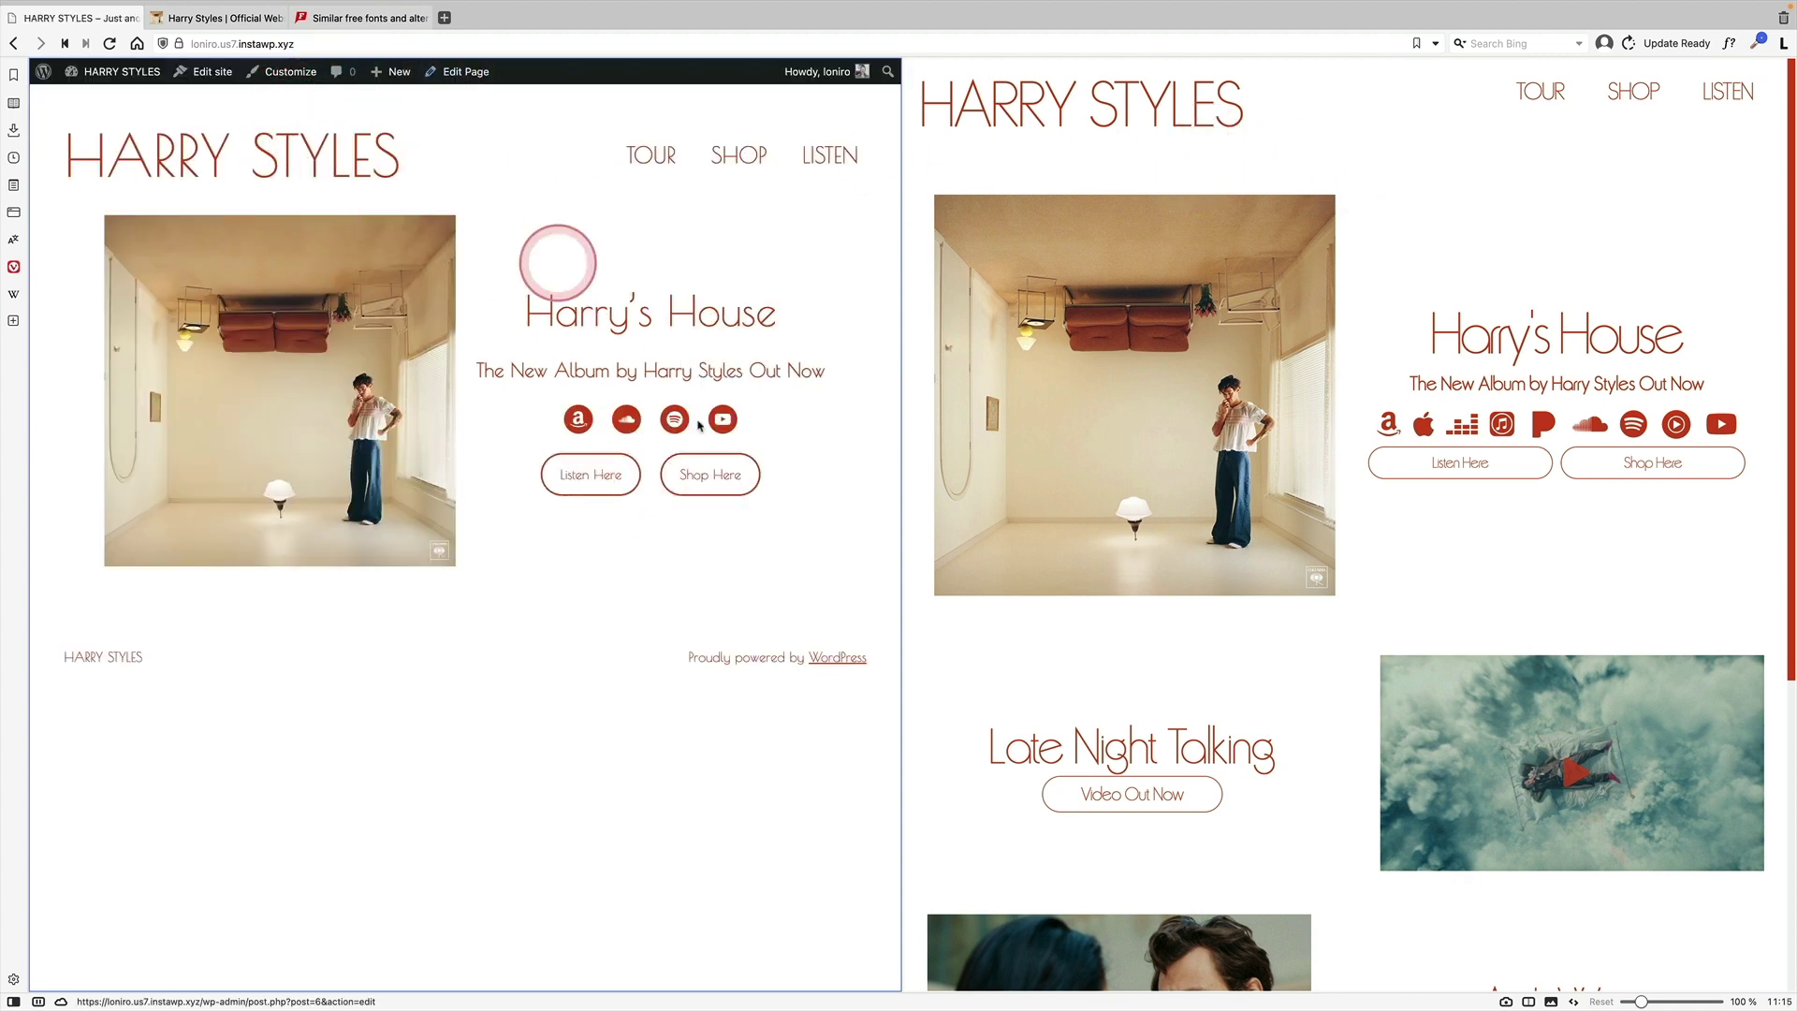
{"action": "left_click", "coordinate": [292, 228]}
{"action": "key", "text": "Return"}
{"action": "type", "text": "/sp"}
{"action": "key", "text": "Return"}
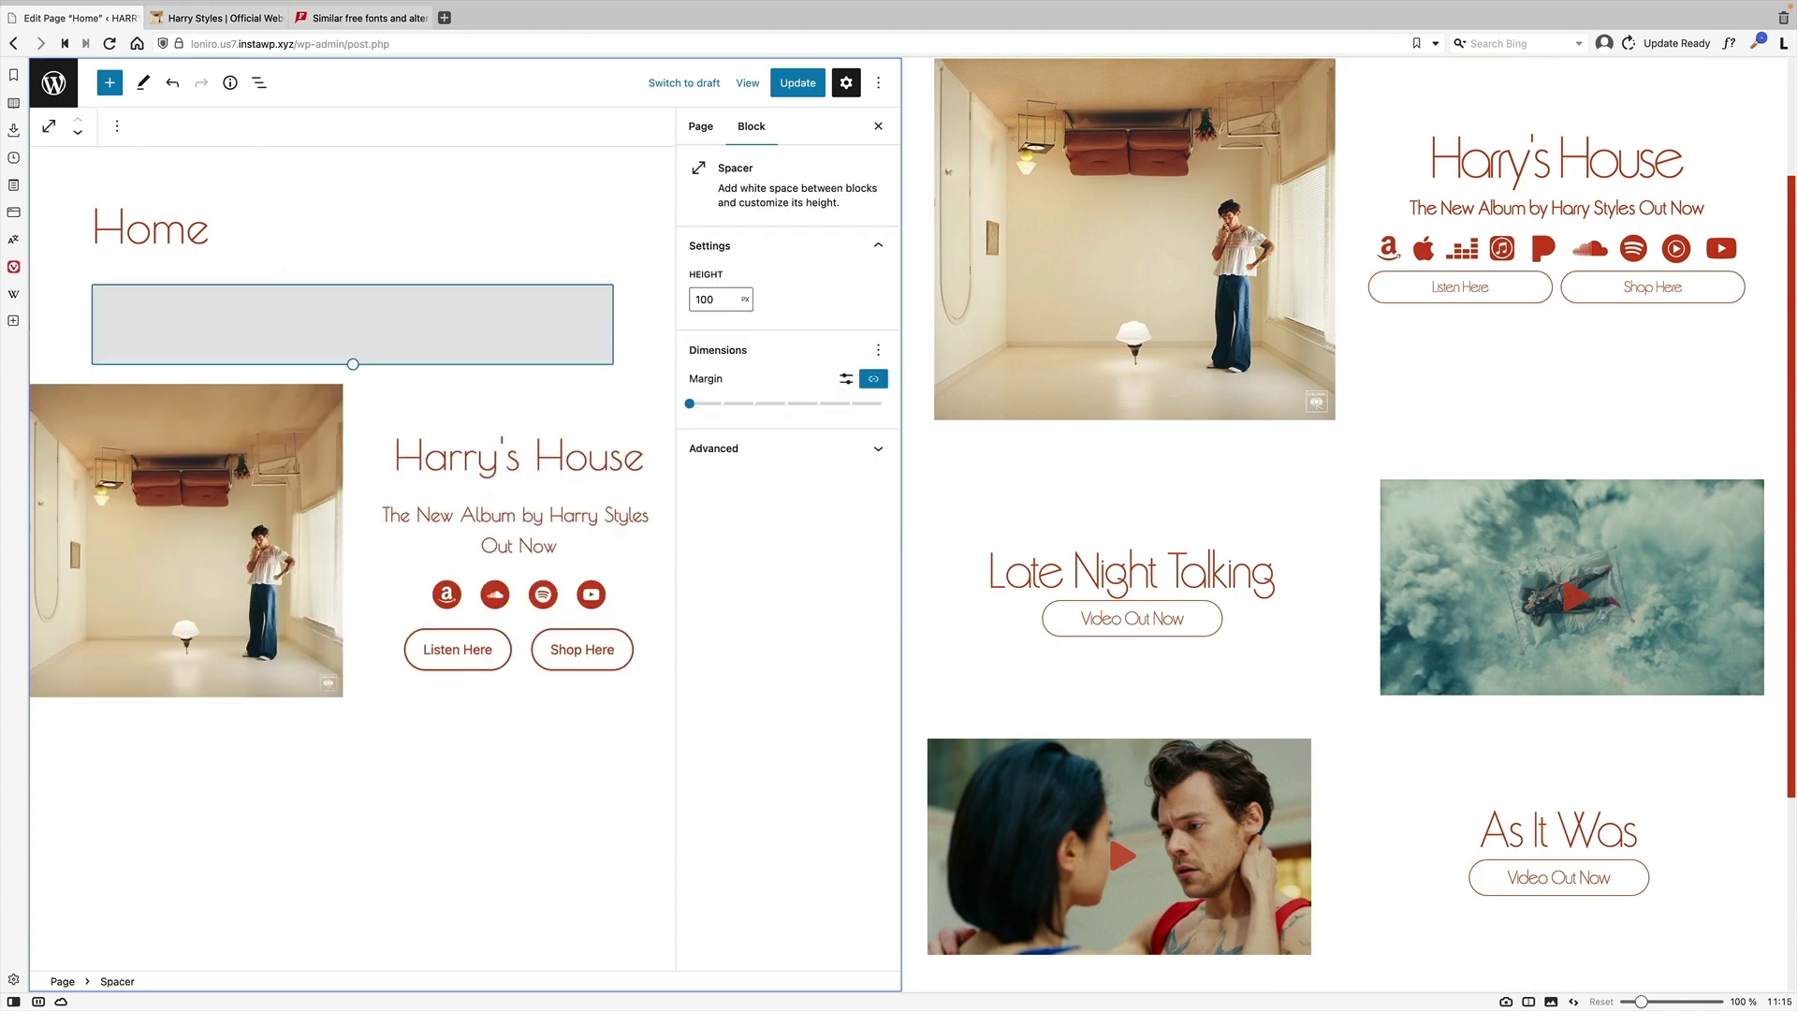
{"action": "left_click_drag", "start_coordinate": [352, 361], "coordinate": [346, 315]}
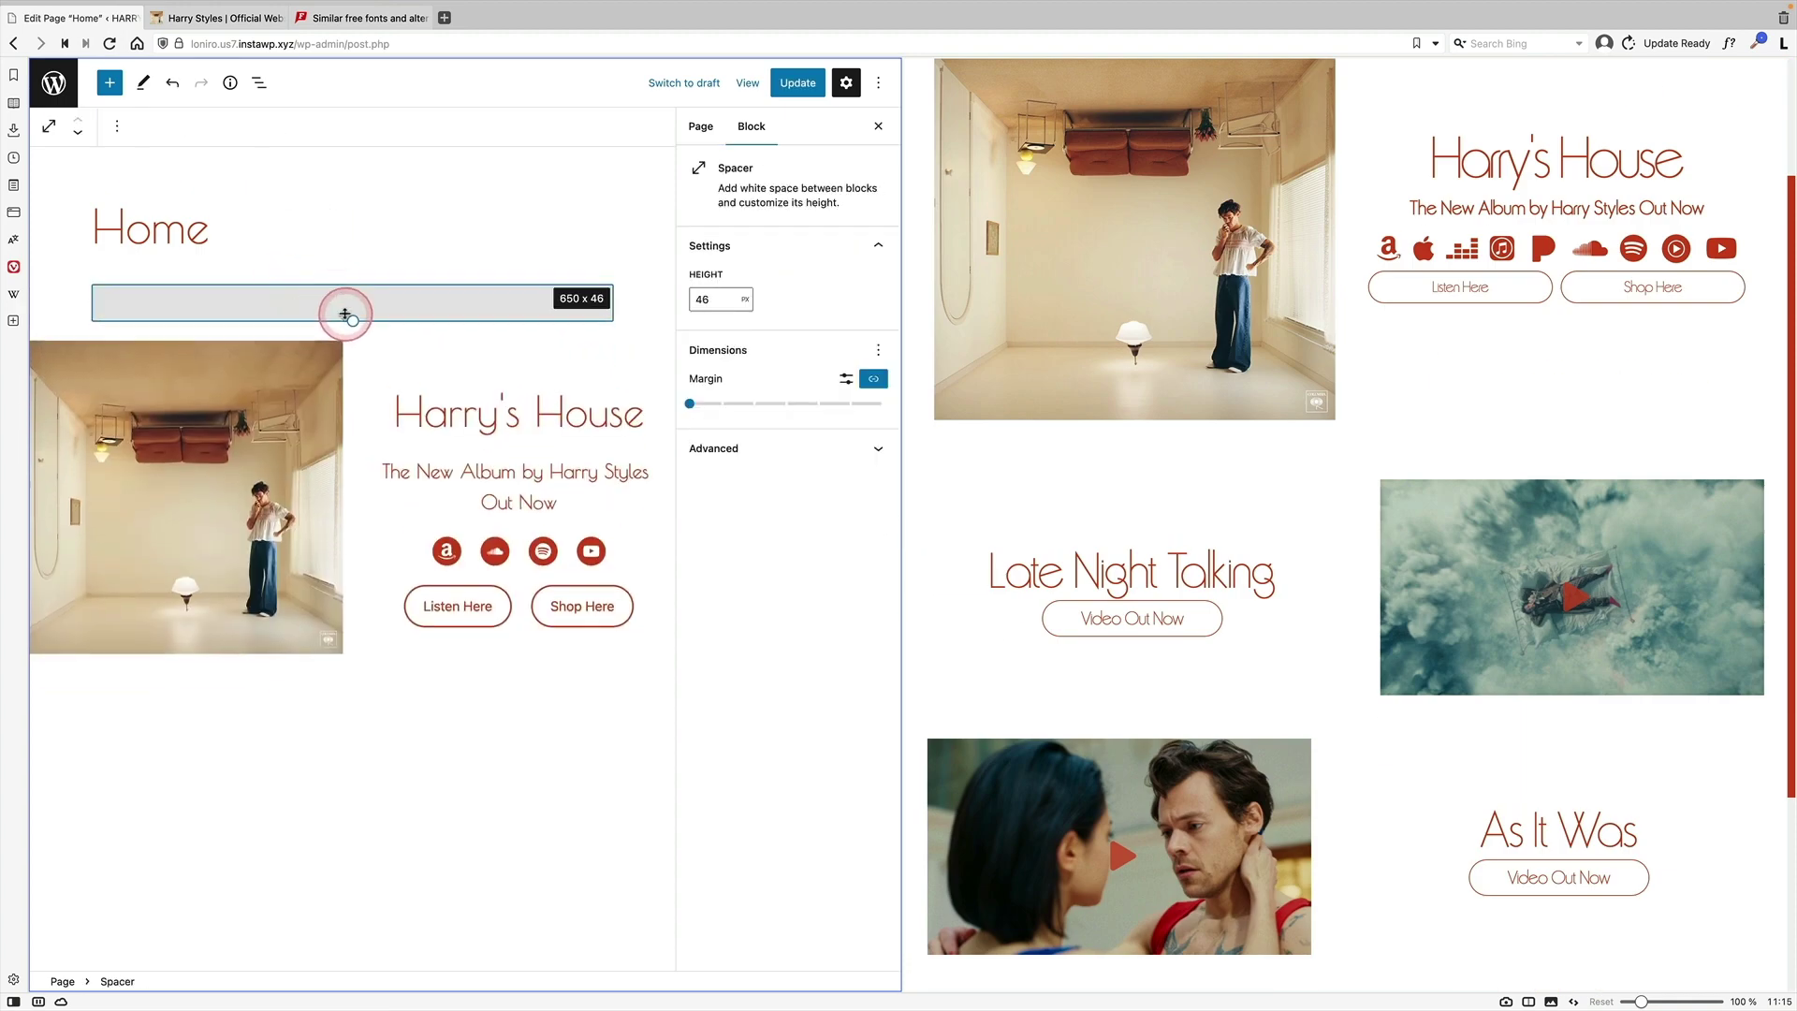
{"action": "left_click", "coordinate": [717, 301]}
{"action": "double_click", "coordinate": [700, 300]}
{"action": "type", "text": "30"}
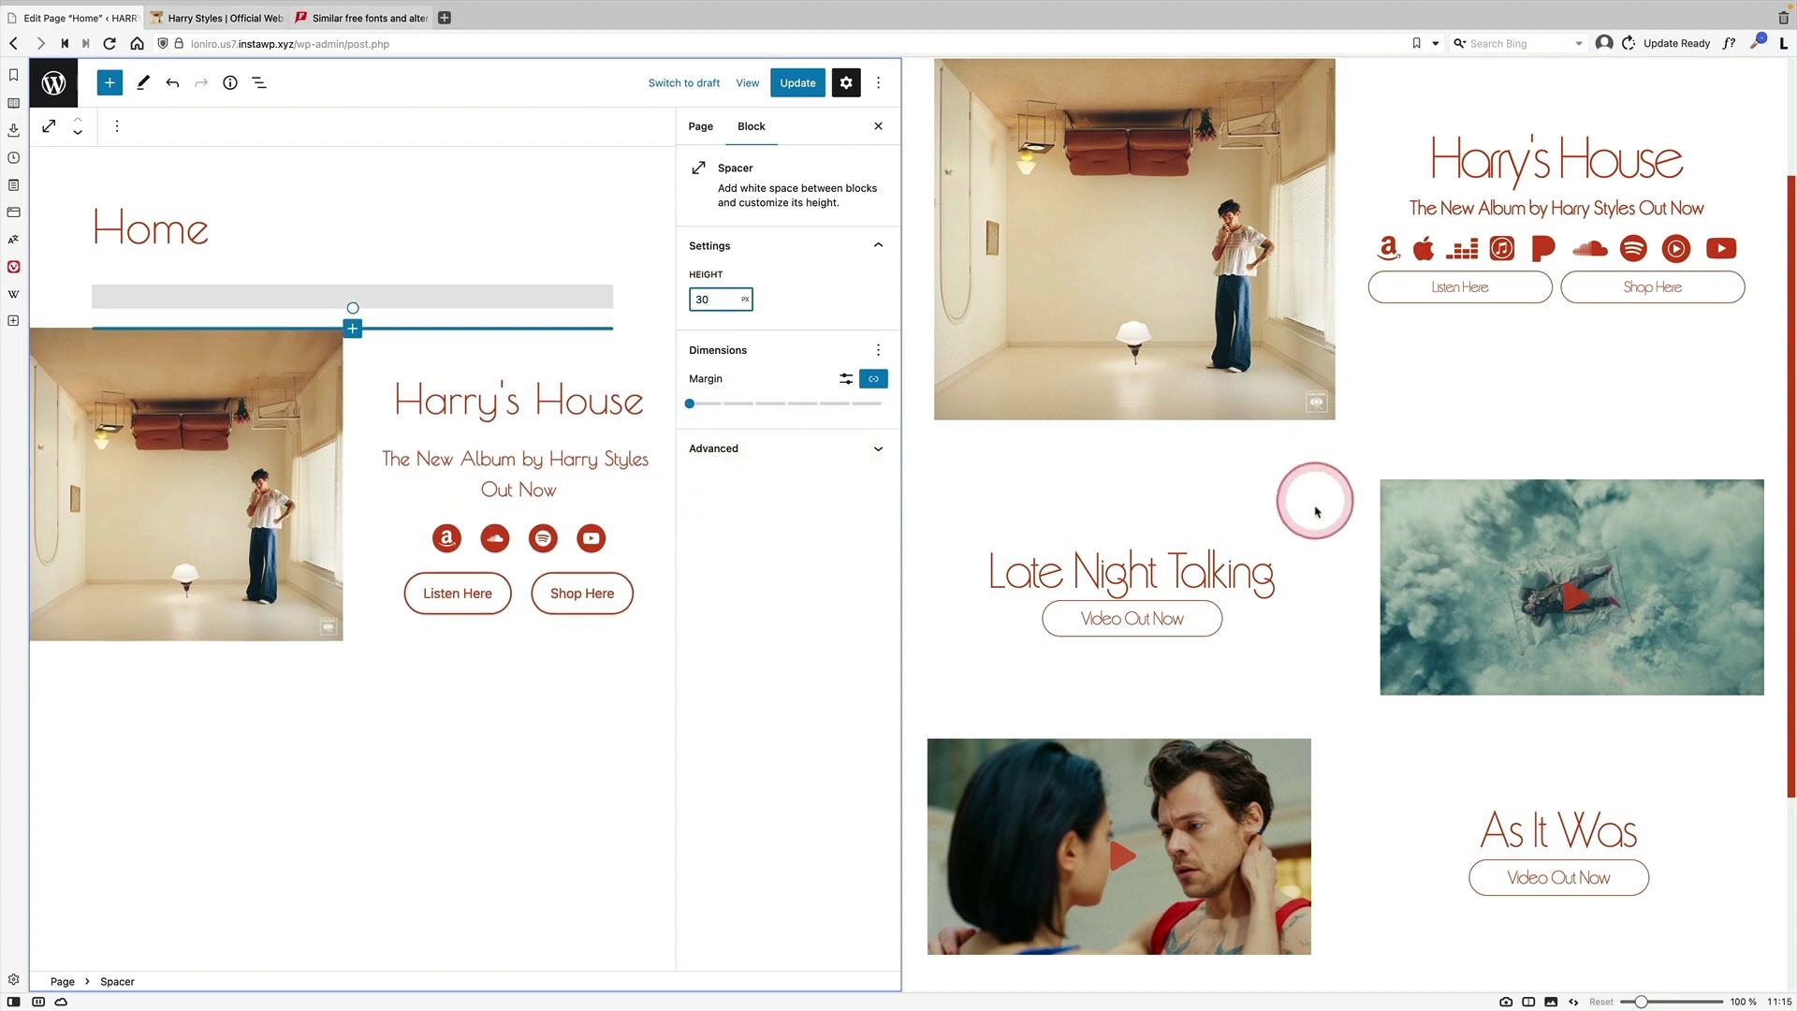
Insert a Spacer block below the Harry's House columns
{"action": "left_click", "coordinate": [333, 674]}
{"action": "left_click", "coordinate": [456, 680]}
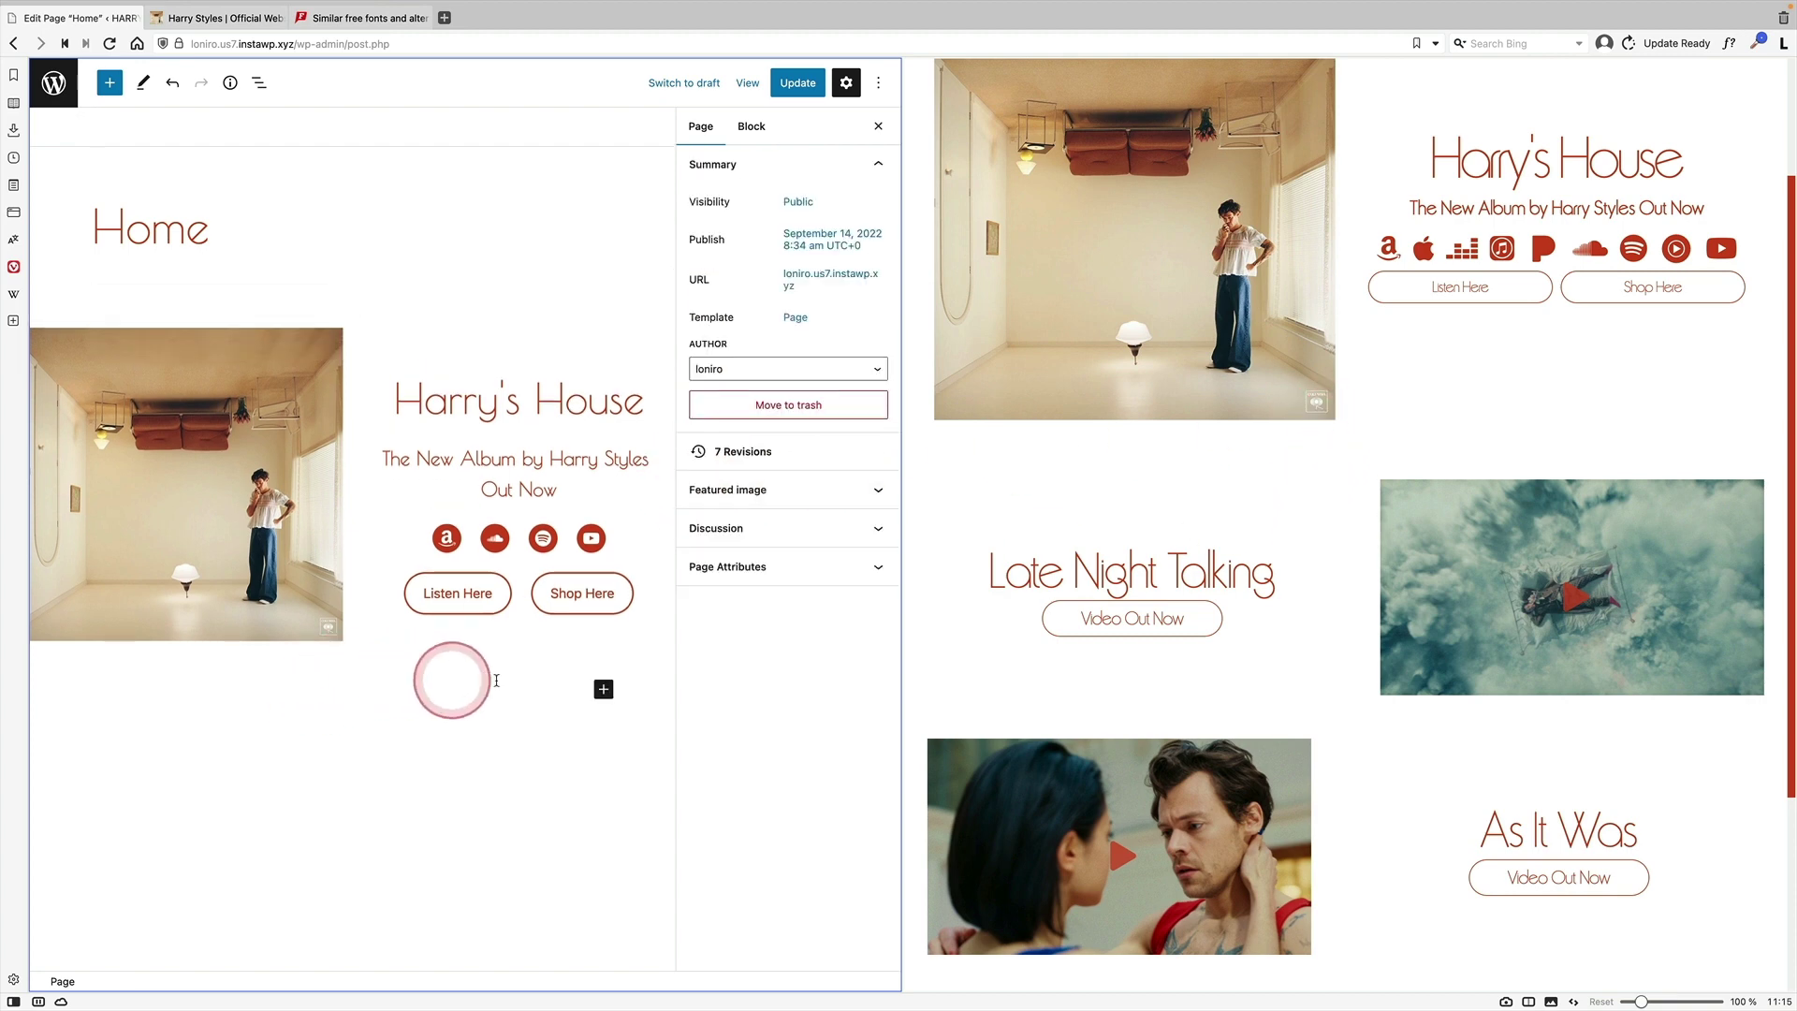
{"action": "type", "text": "/spacer"}
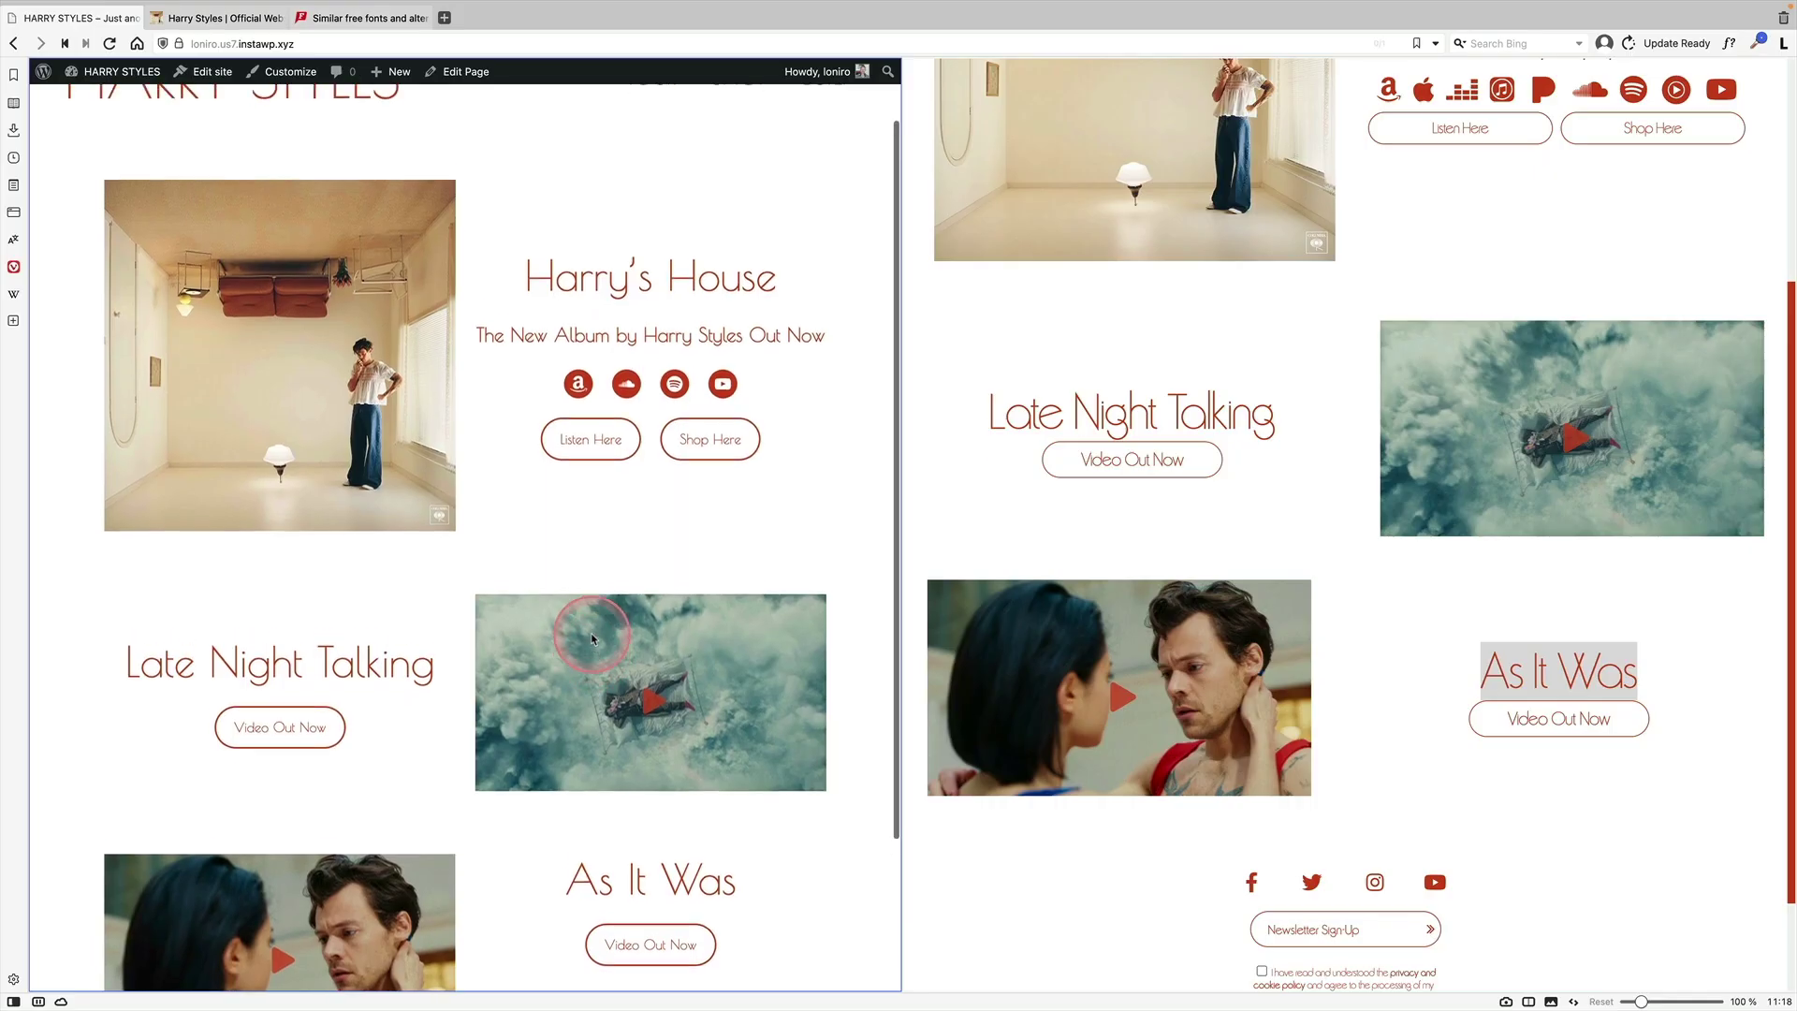
Compare the published home page's sections, spacing and buttons with the original Harry Styles site
{"action": "scroll", "coordinate": [581, 621], "scroll_direction": "up", "scroll_amount": 1}
{"action": "scroll", "coordinate": [1236, 599], "scroll_direction": "up", "scroll_amount": 5}
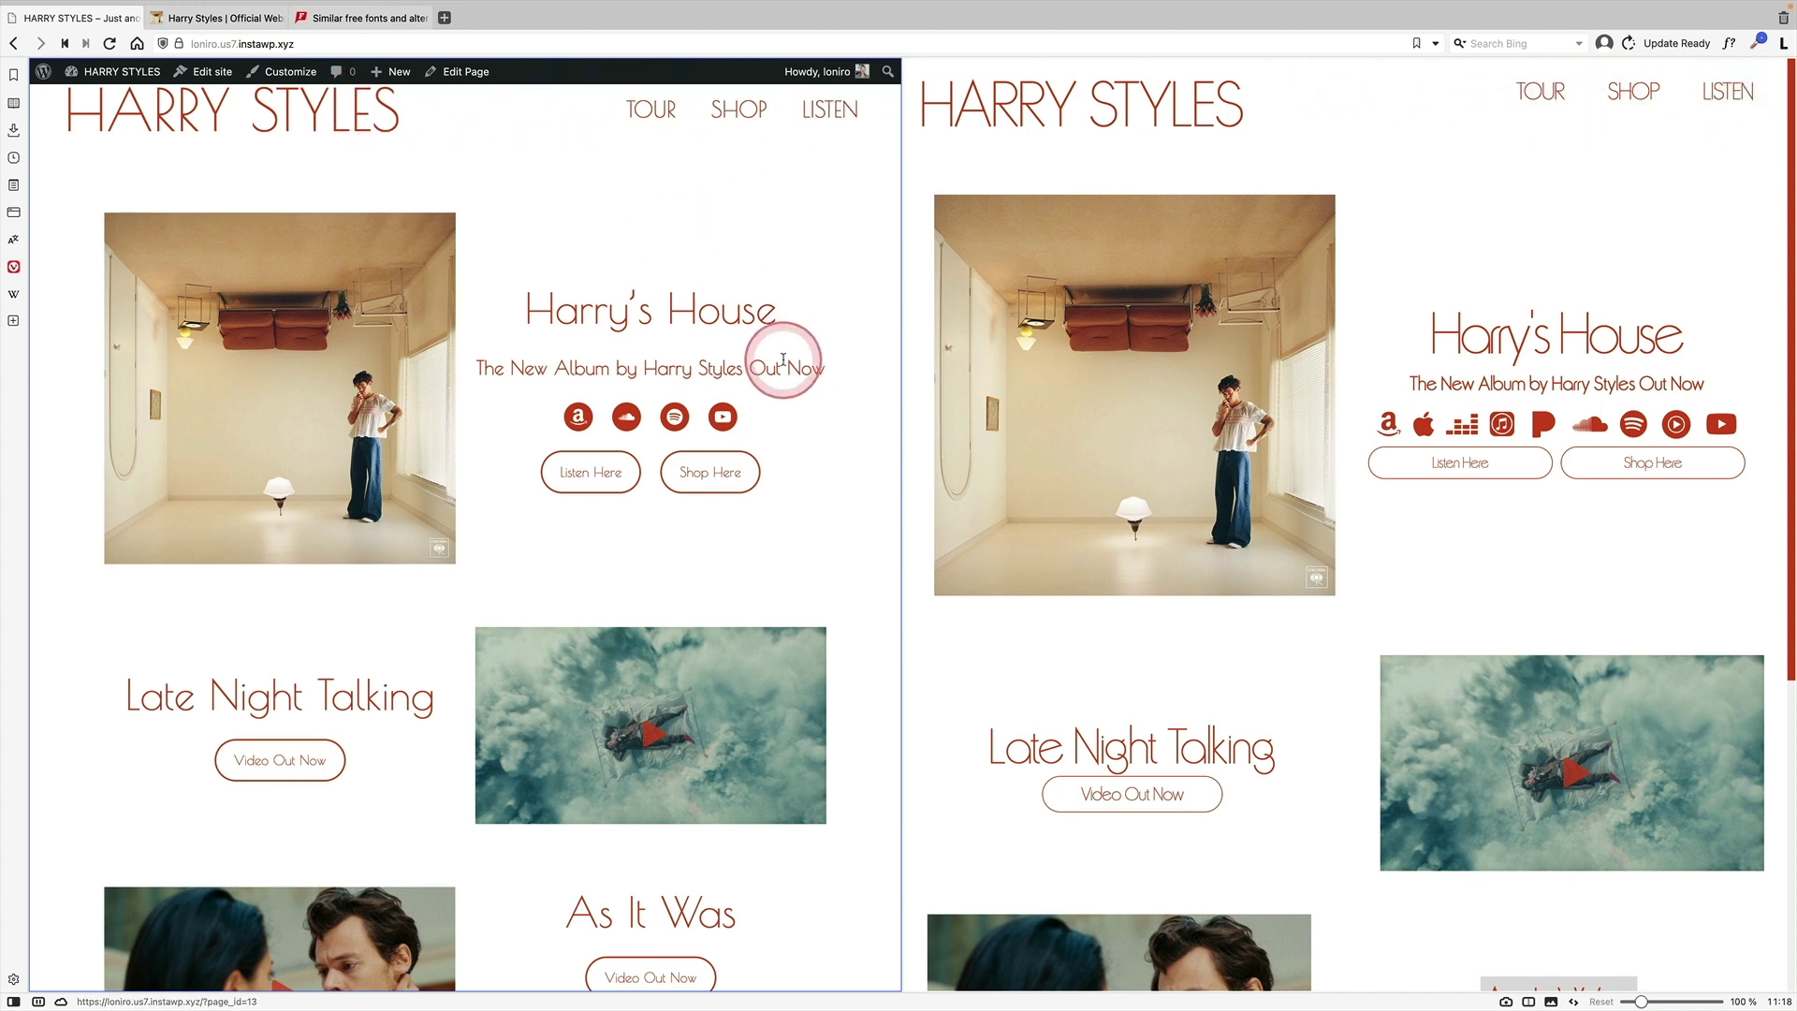
{"action": "scroll", "coordinate": [805, 506], "scroll_direction": "down", "scroll_amount": 1}
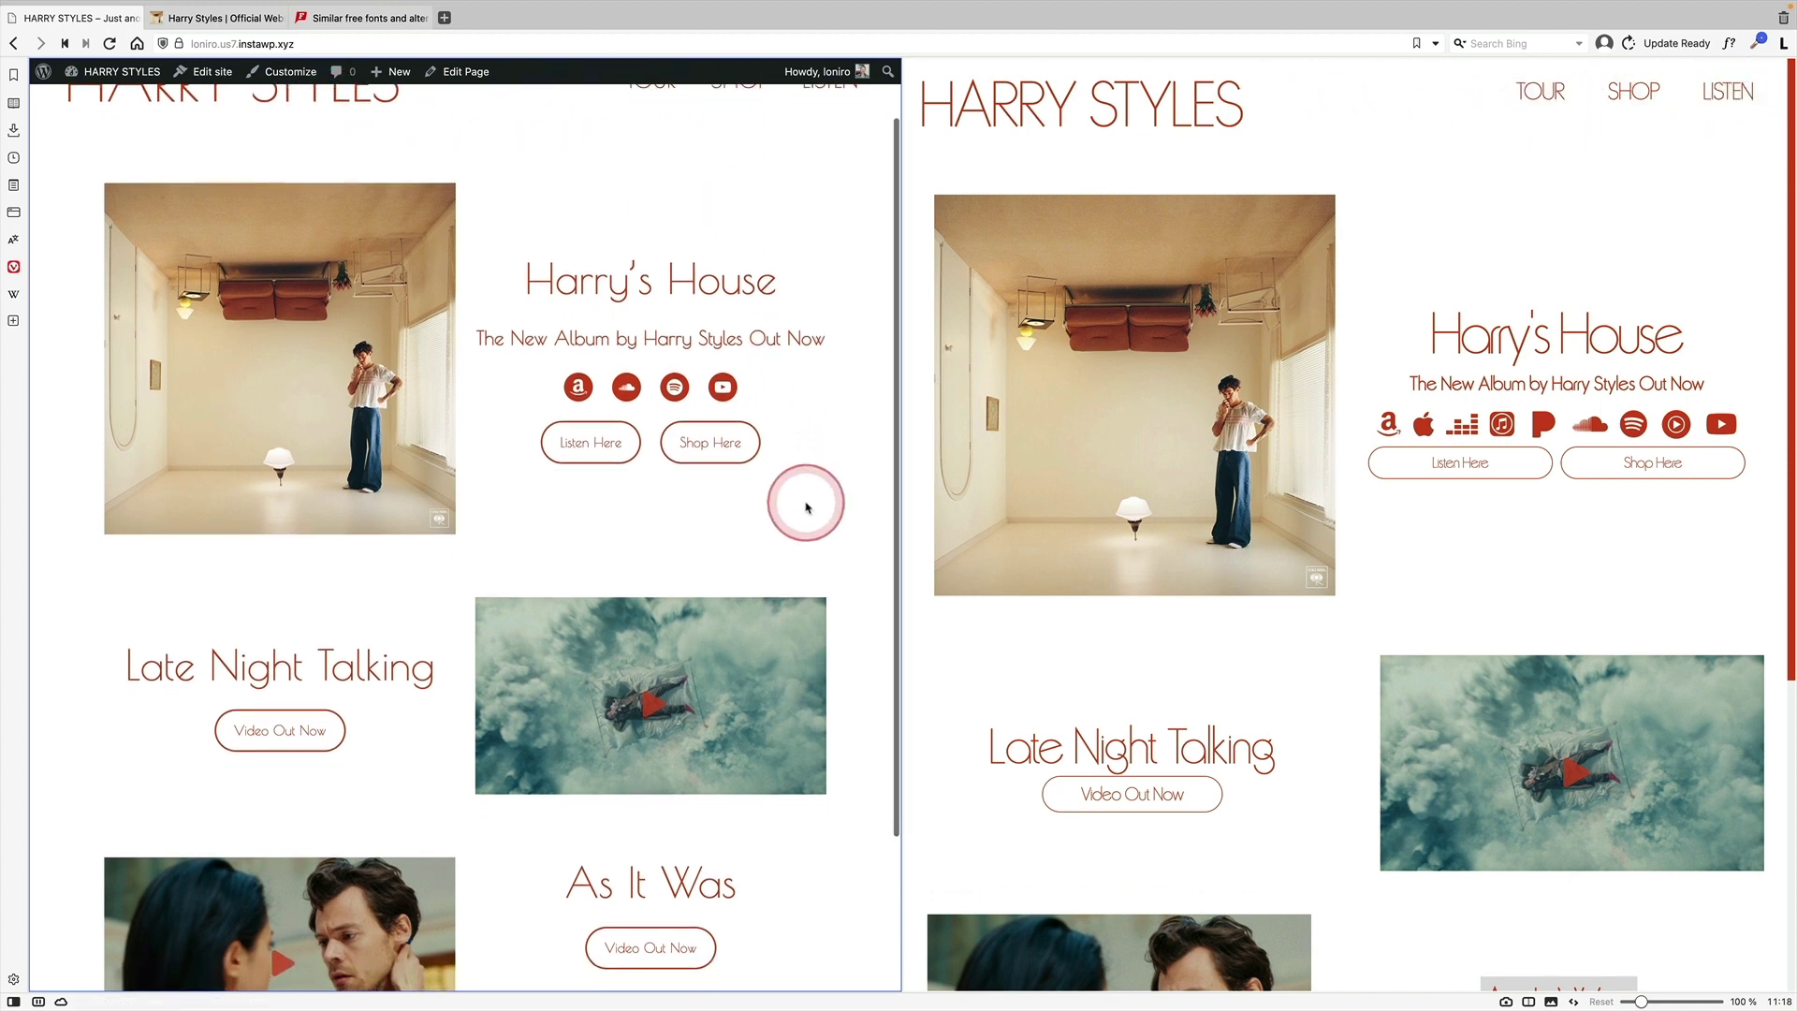
{"action": "scroll", "coordinate": [1192, 514], "scroll_direction": "down", "scroll_amount": 1}
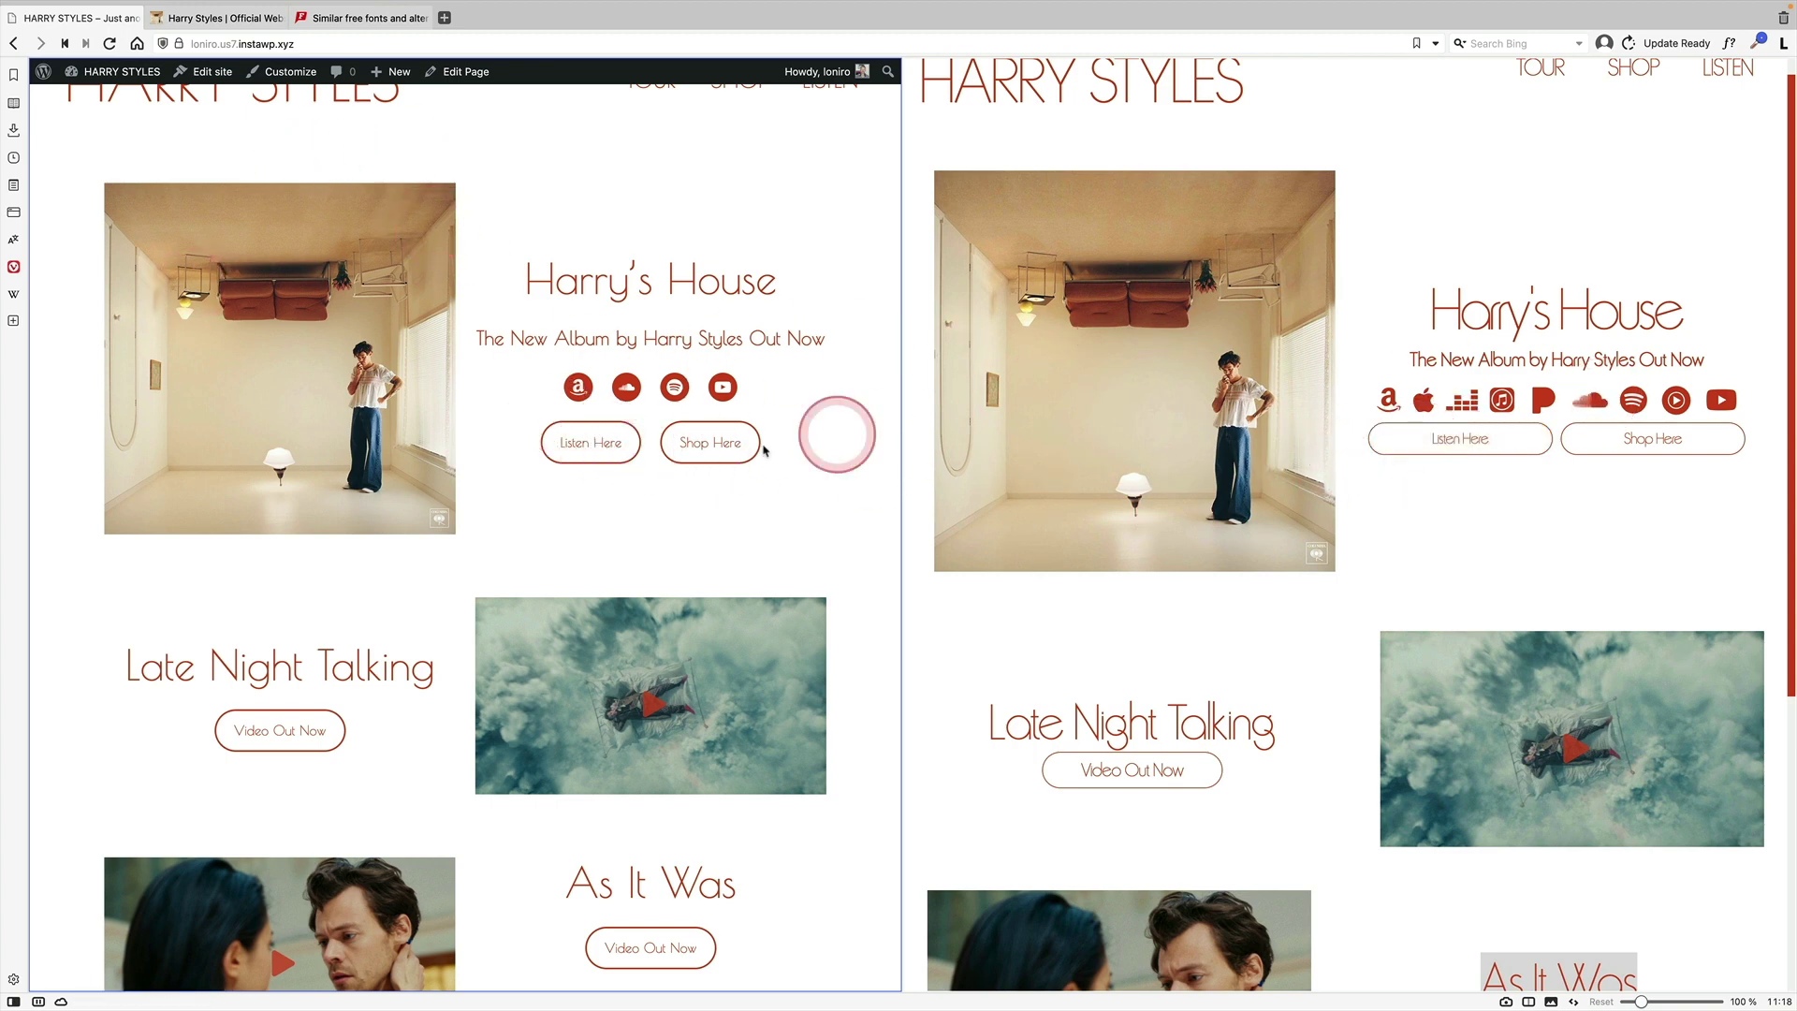
{"action": "scroll", "coordinate": [281, 468], "scroll_direction": "down", "scroll_amount": 3}
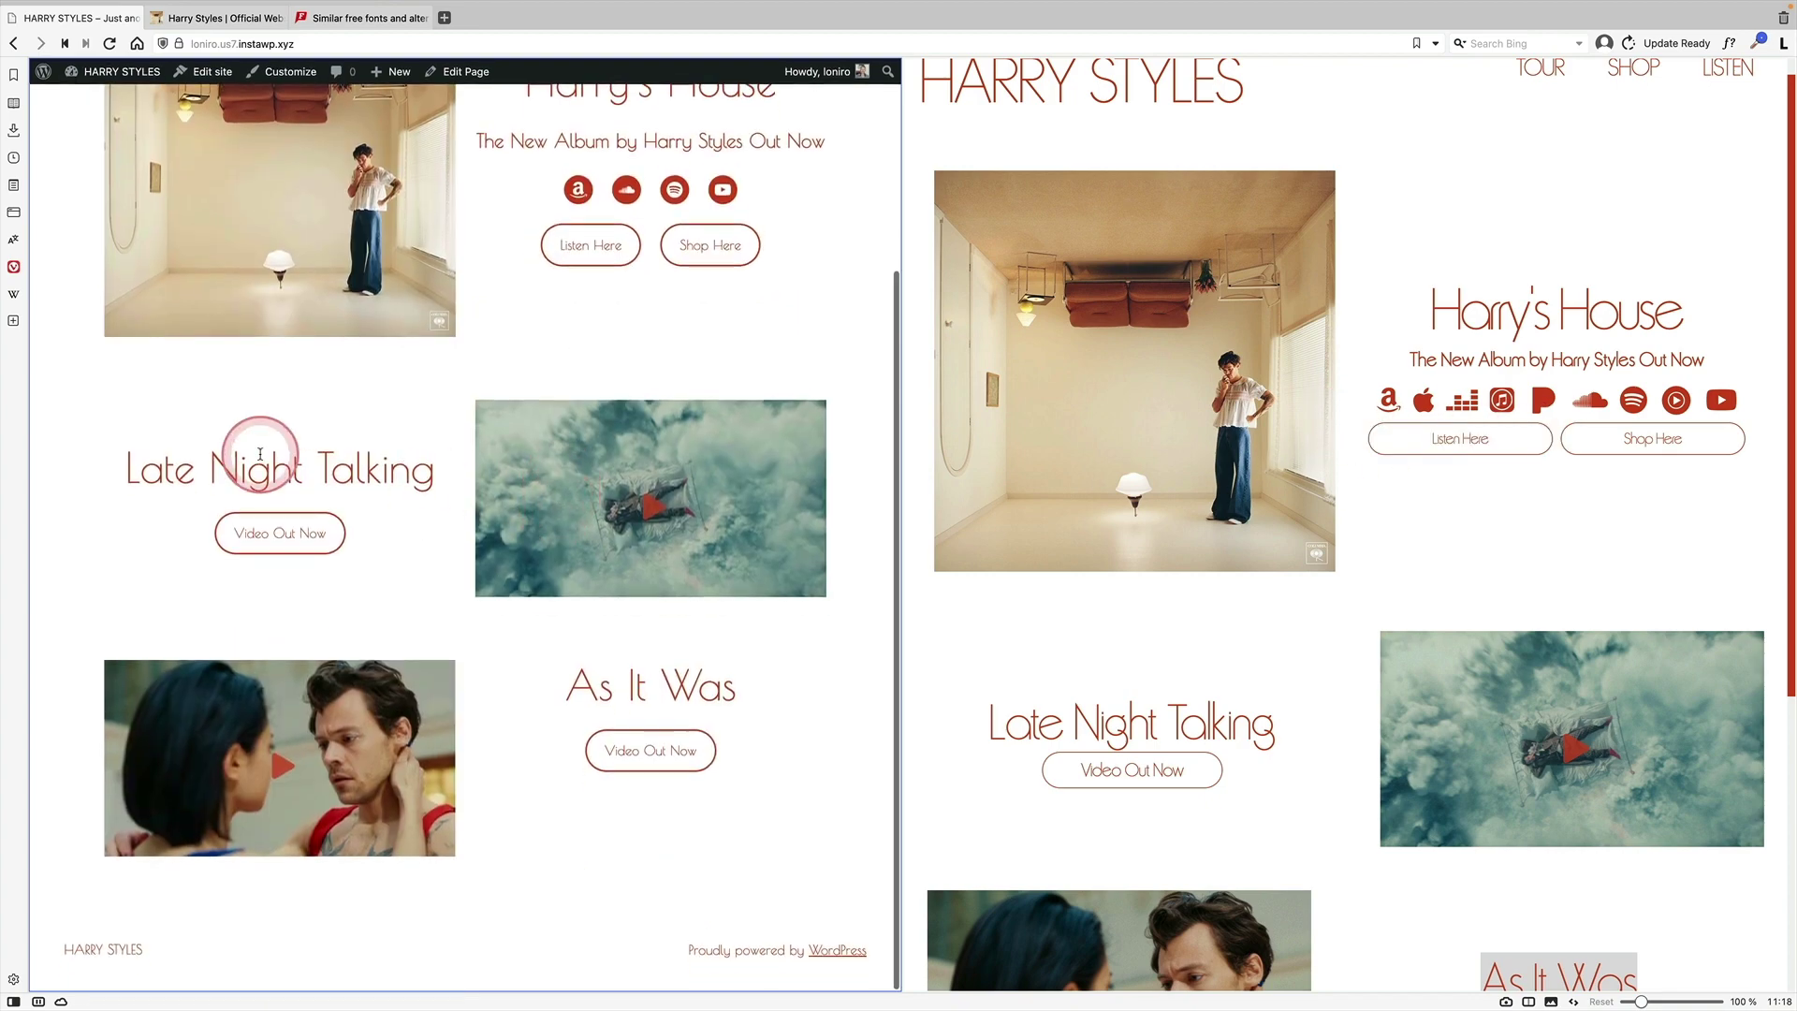
{"action": "scroll", "coordinate": [1076, 505], "scroll_direction": "down", "scroll_amount": 3}
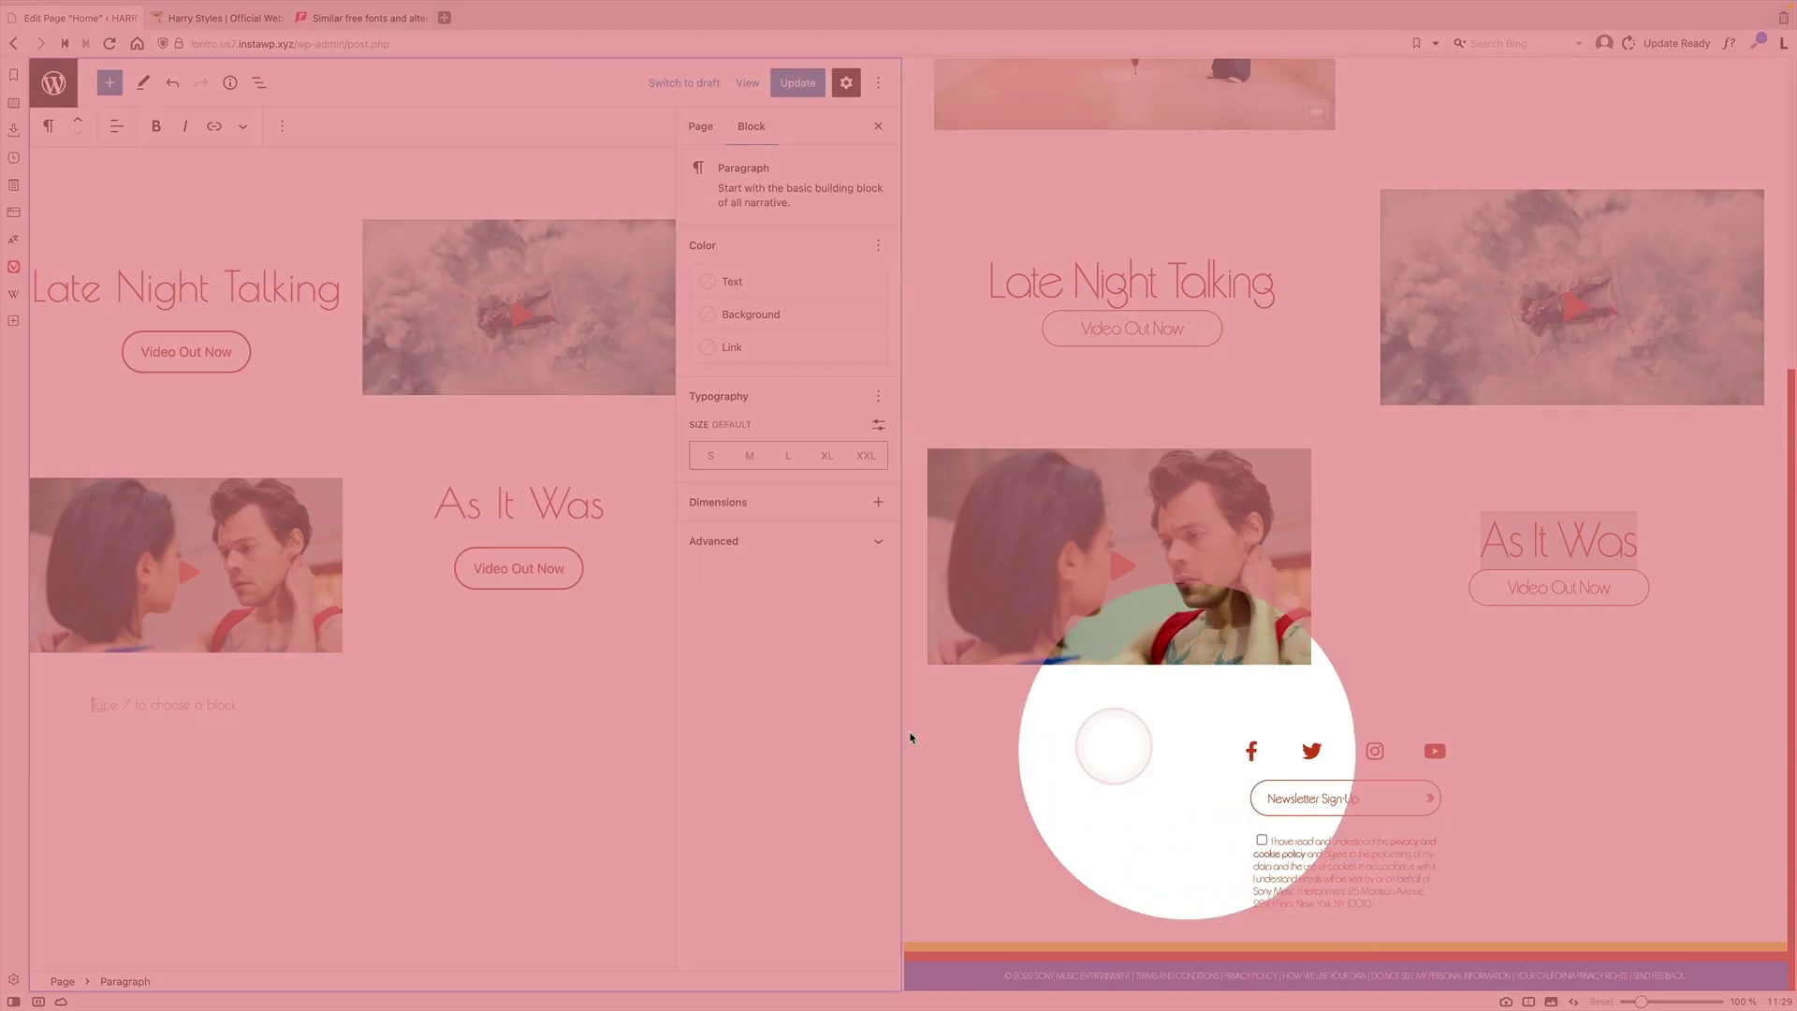
Insert a Row block below the As It Was section for the Facebook, Twitter, Instagram and YouTube icons, and update the page
{"action": "type", "text": "/"}
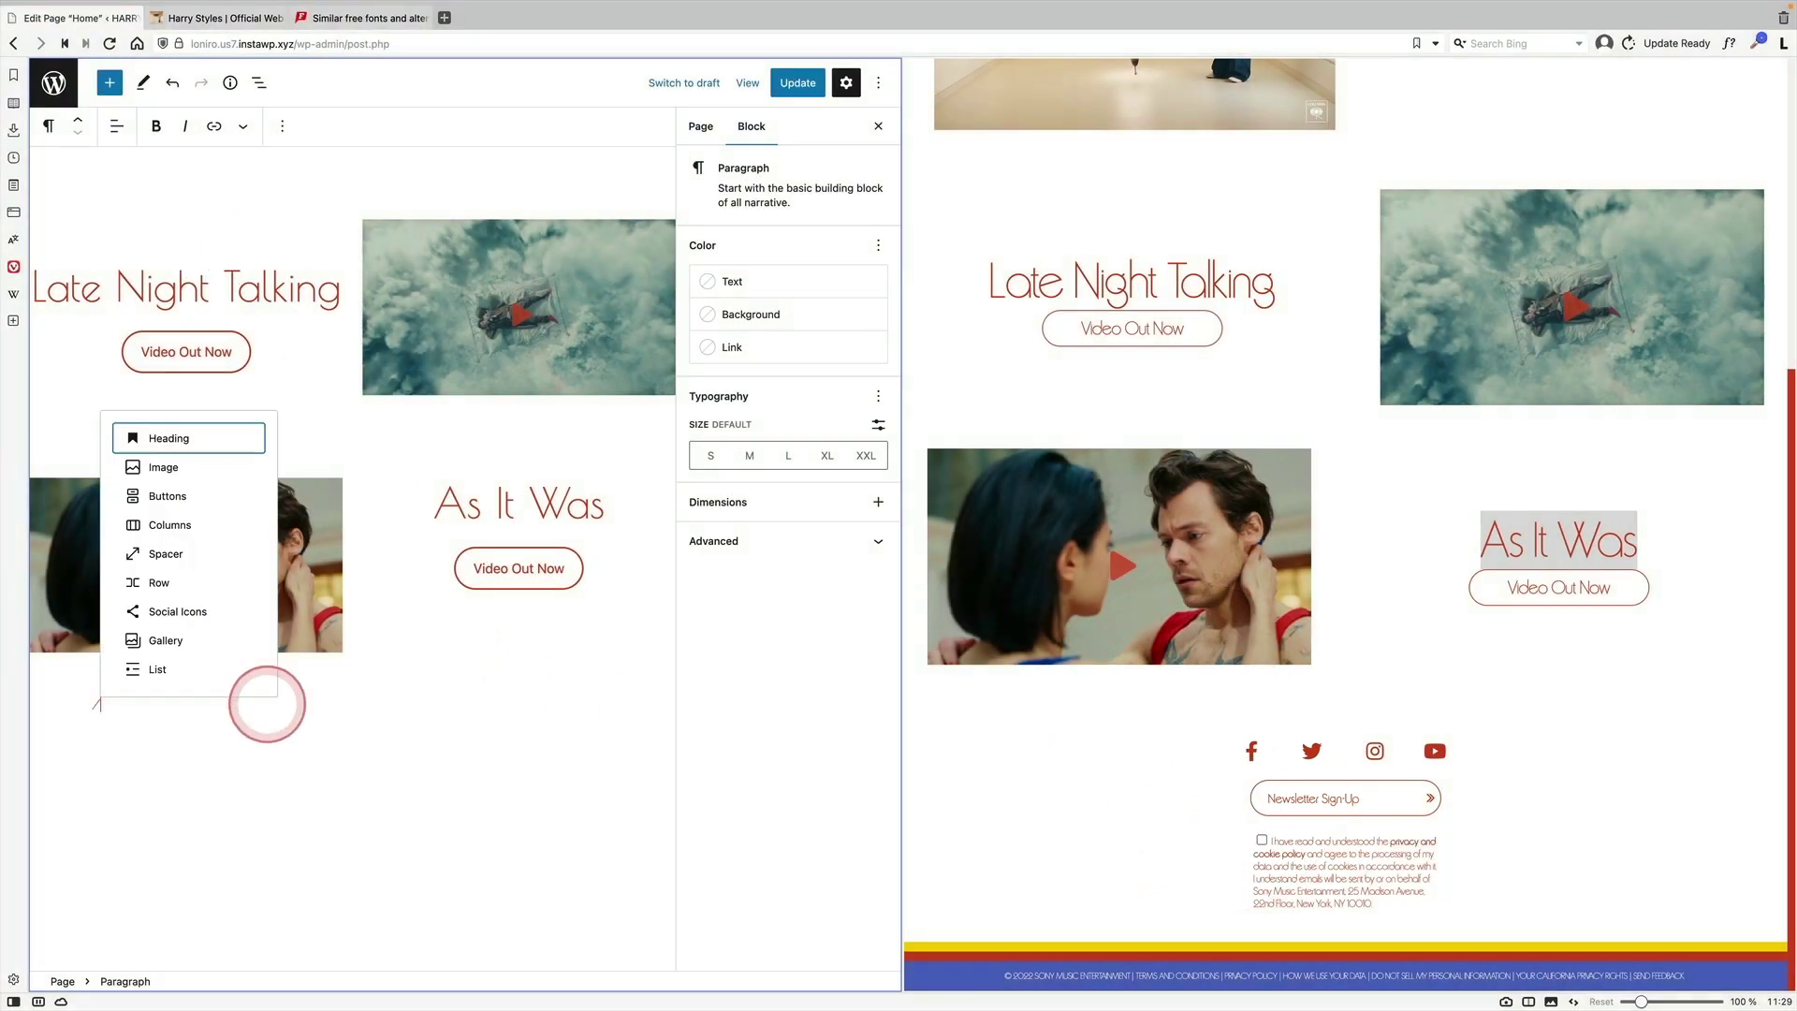
{"action": "type", "text": "ro"}
{"action": "key", "text": "Return"}
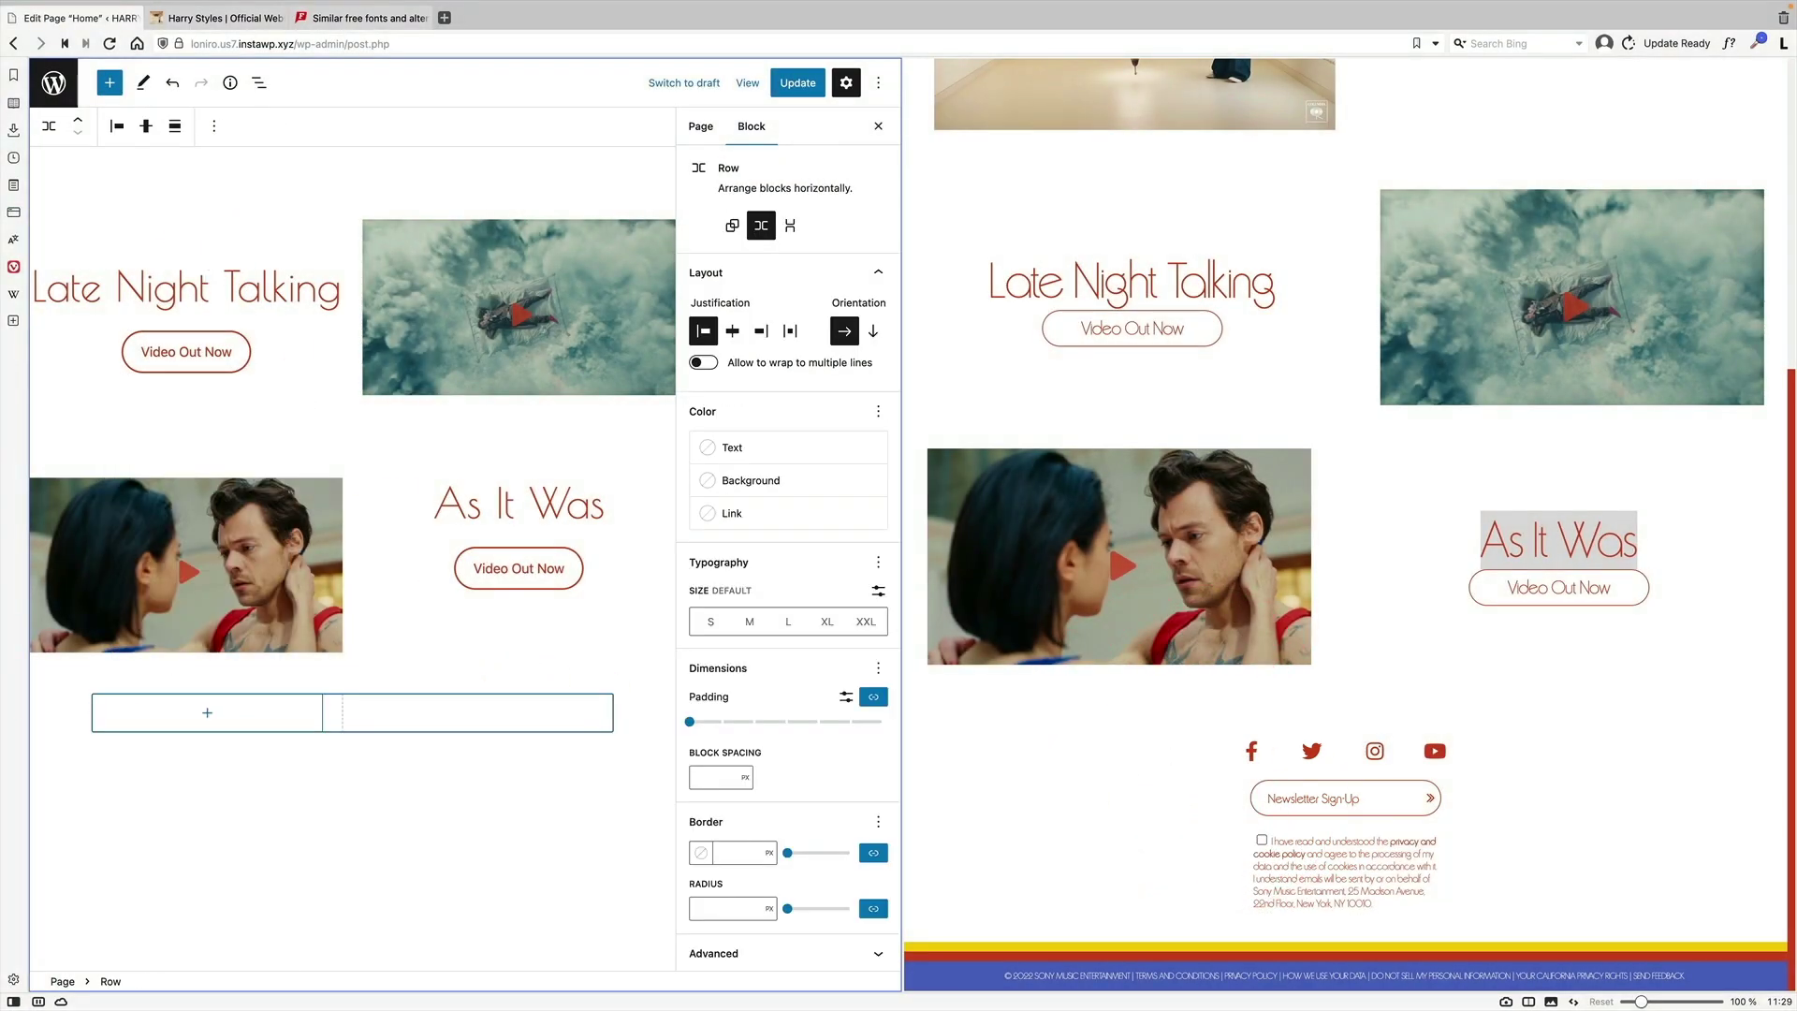
{"action": "left_click", "coordinate": [207, 761]}
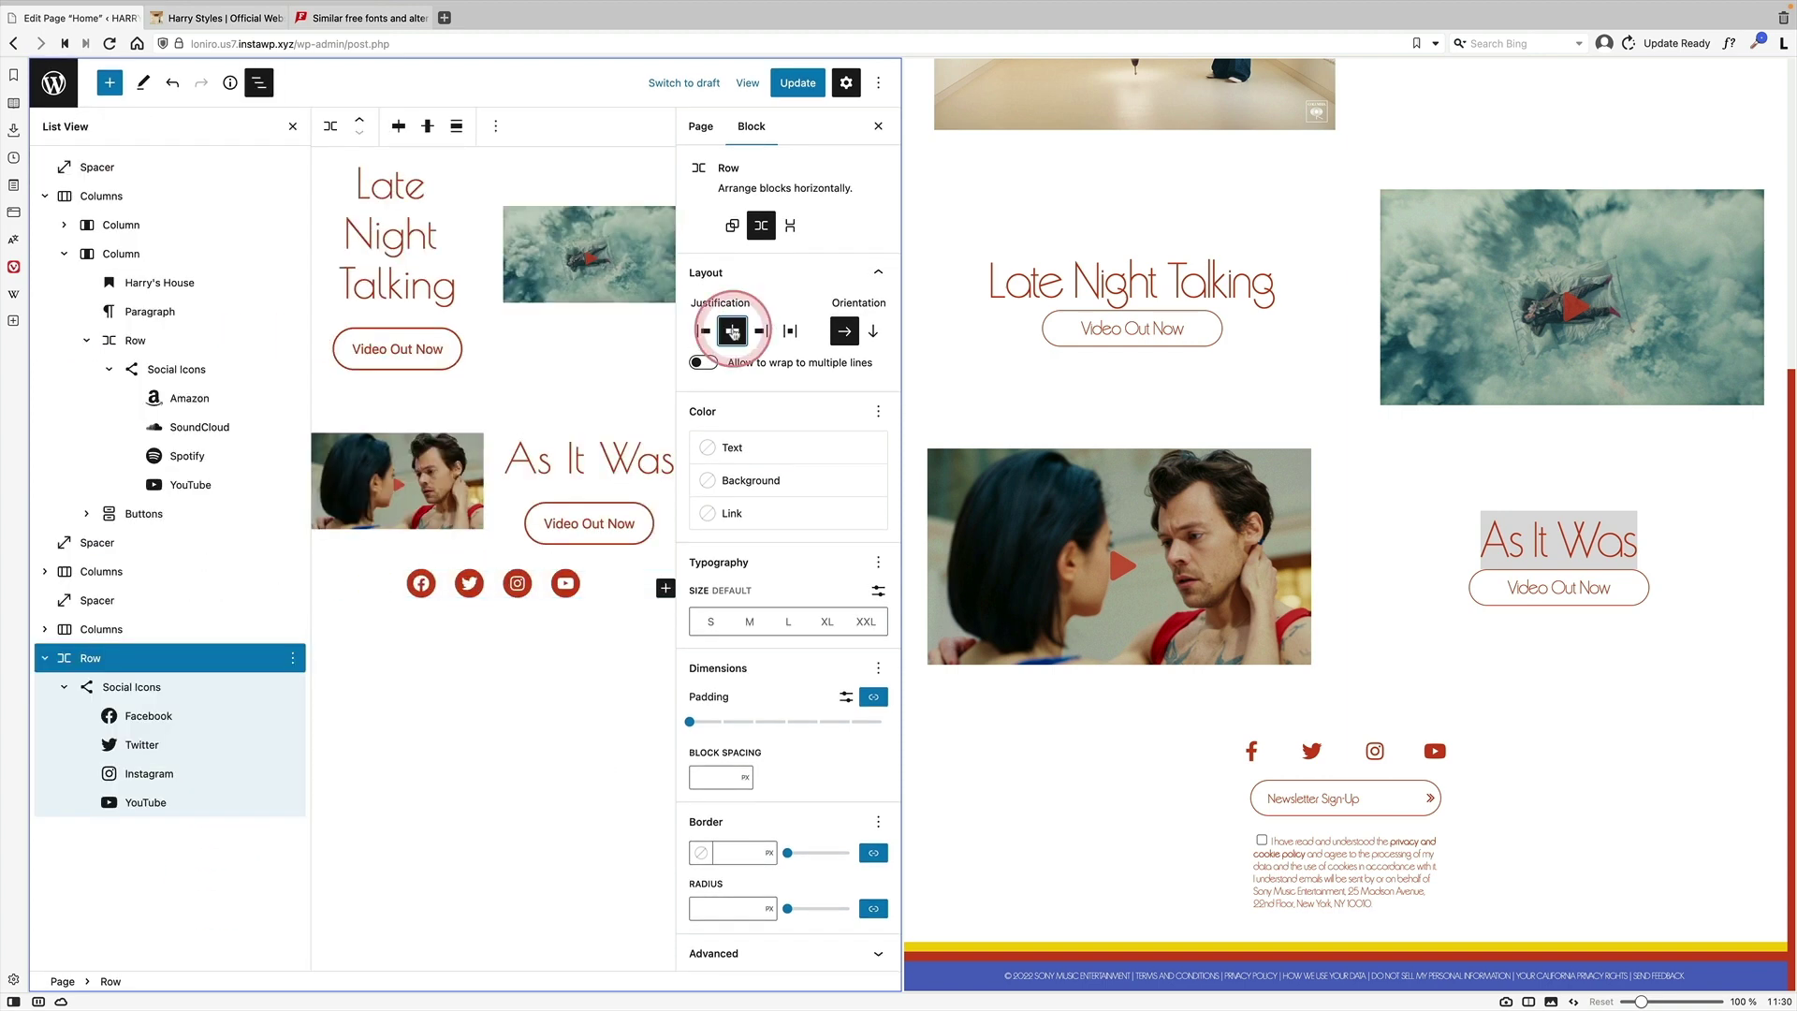
{"action": "left_click", "coordinate": [431, 596]}
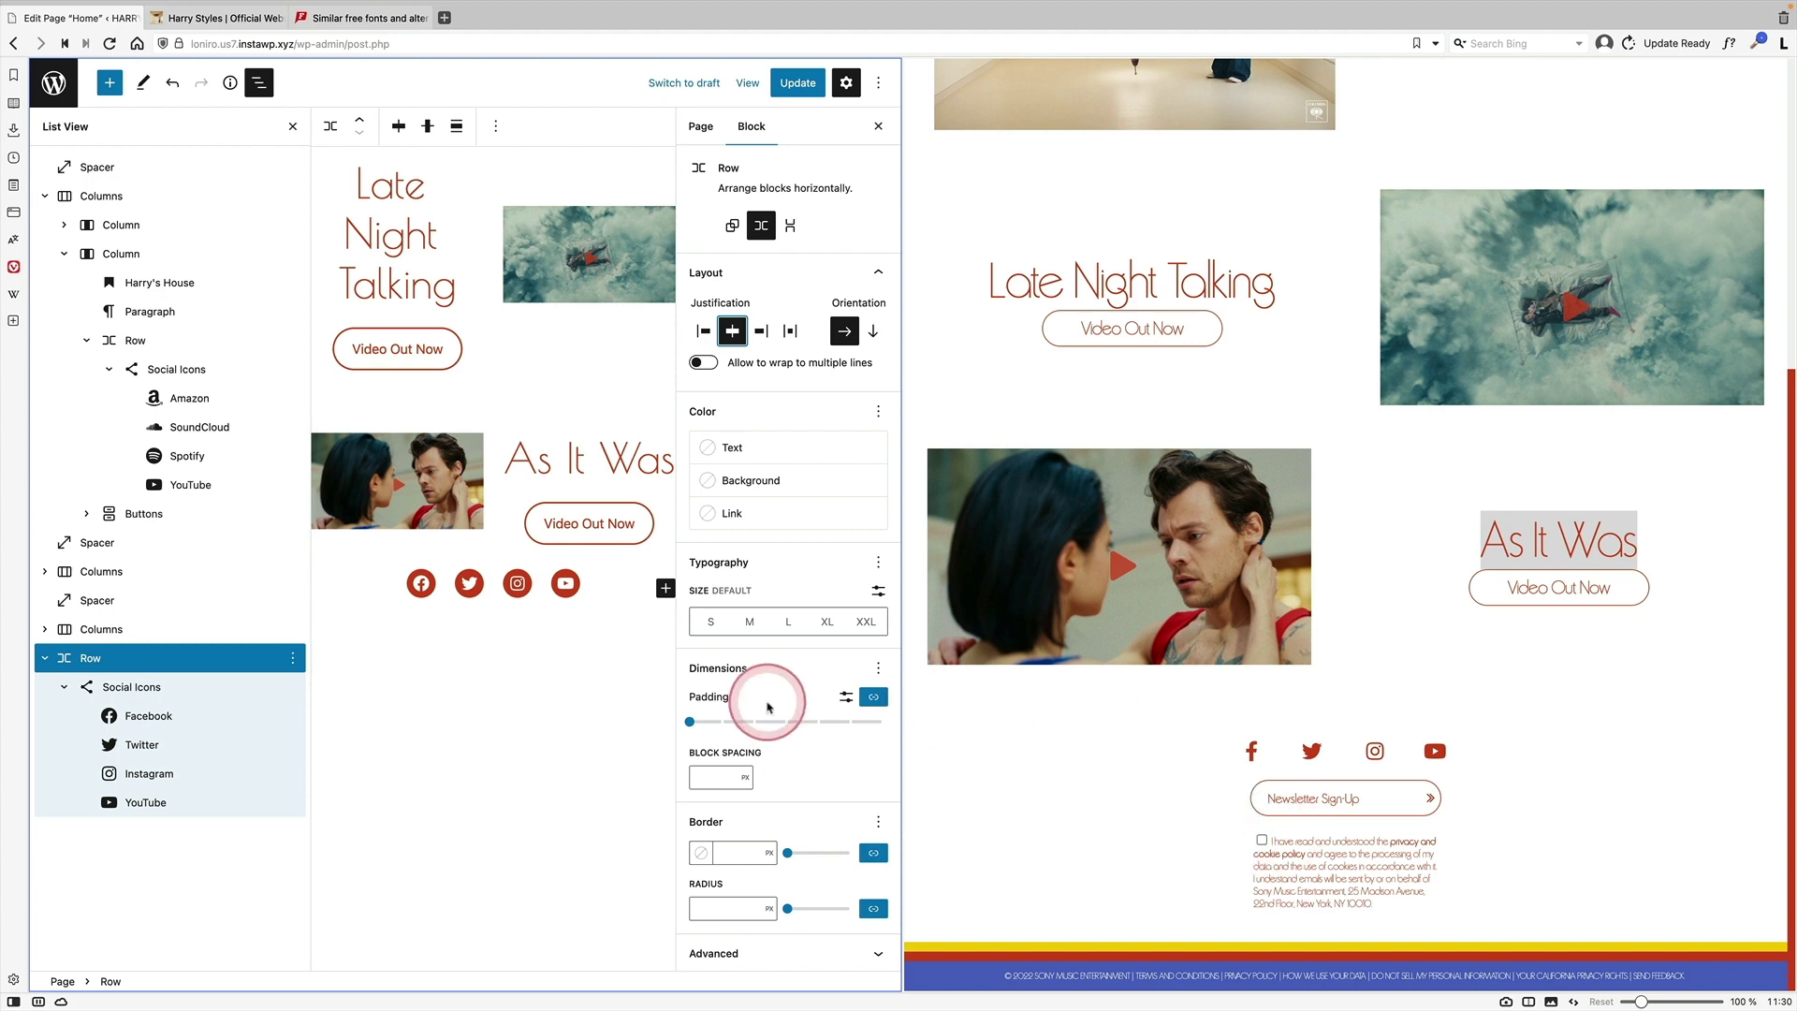
{"action": "left_click", "coordinate": [773, 86]}
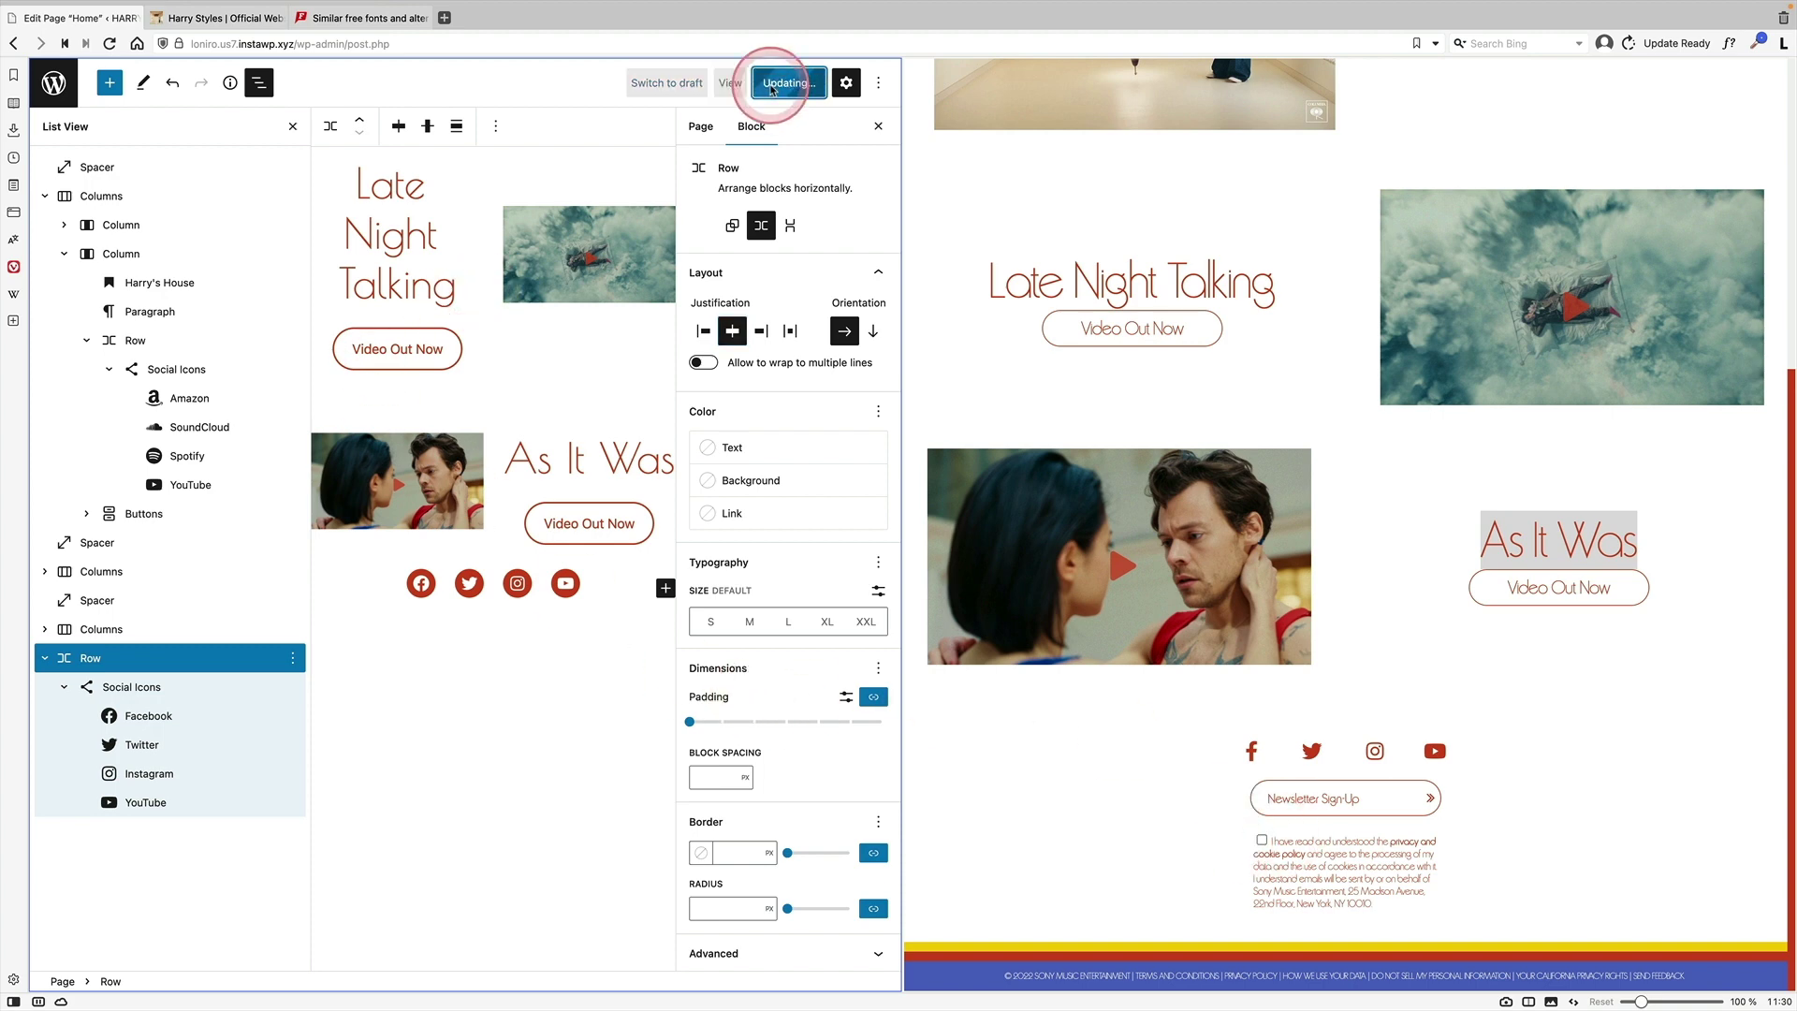
Leave the page editor, search the plugin directory for "gutena" and install the Gutena Newsletter plugin
{"action": "left_click", "coordinate": [53, 83]}
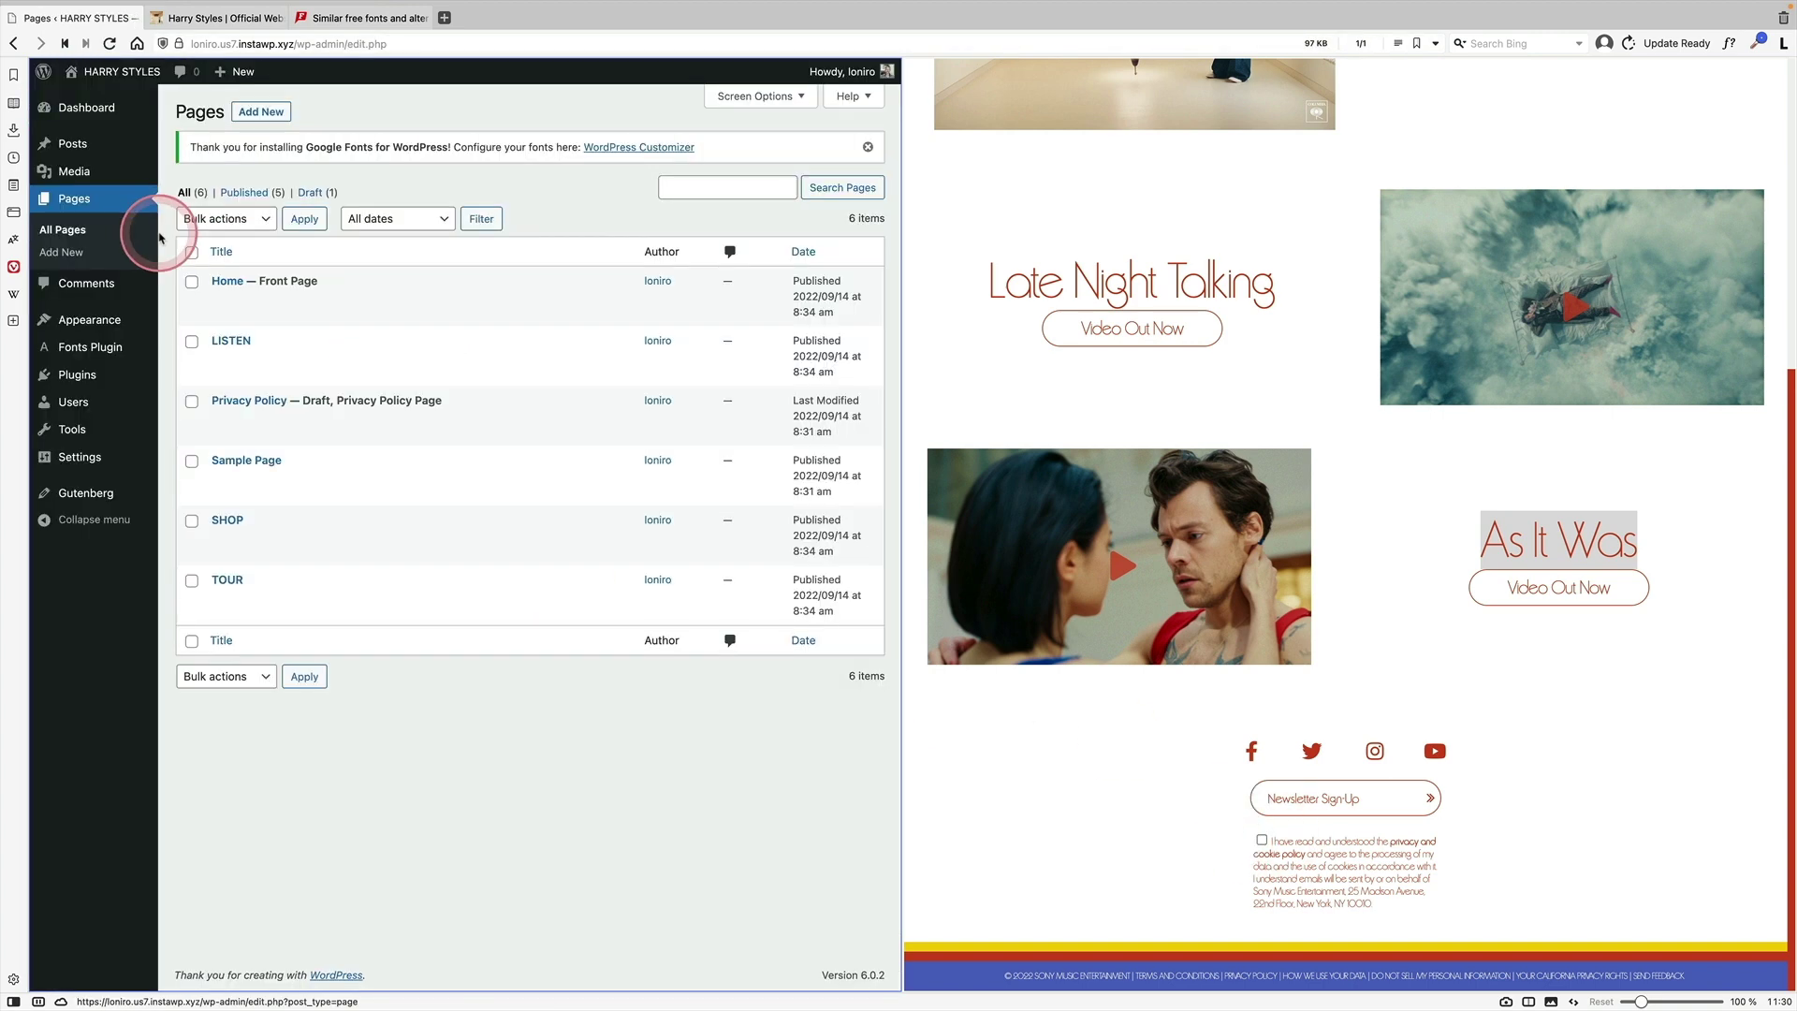
{"action": "mouse_move", "coordinate": [122, 373]}
{"action": "left_click", "coordinate": [197, 397]}
{"action": "left_click", "coordinate": [744, 196]}
{"action": "type", "text": "guten"}
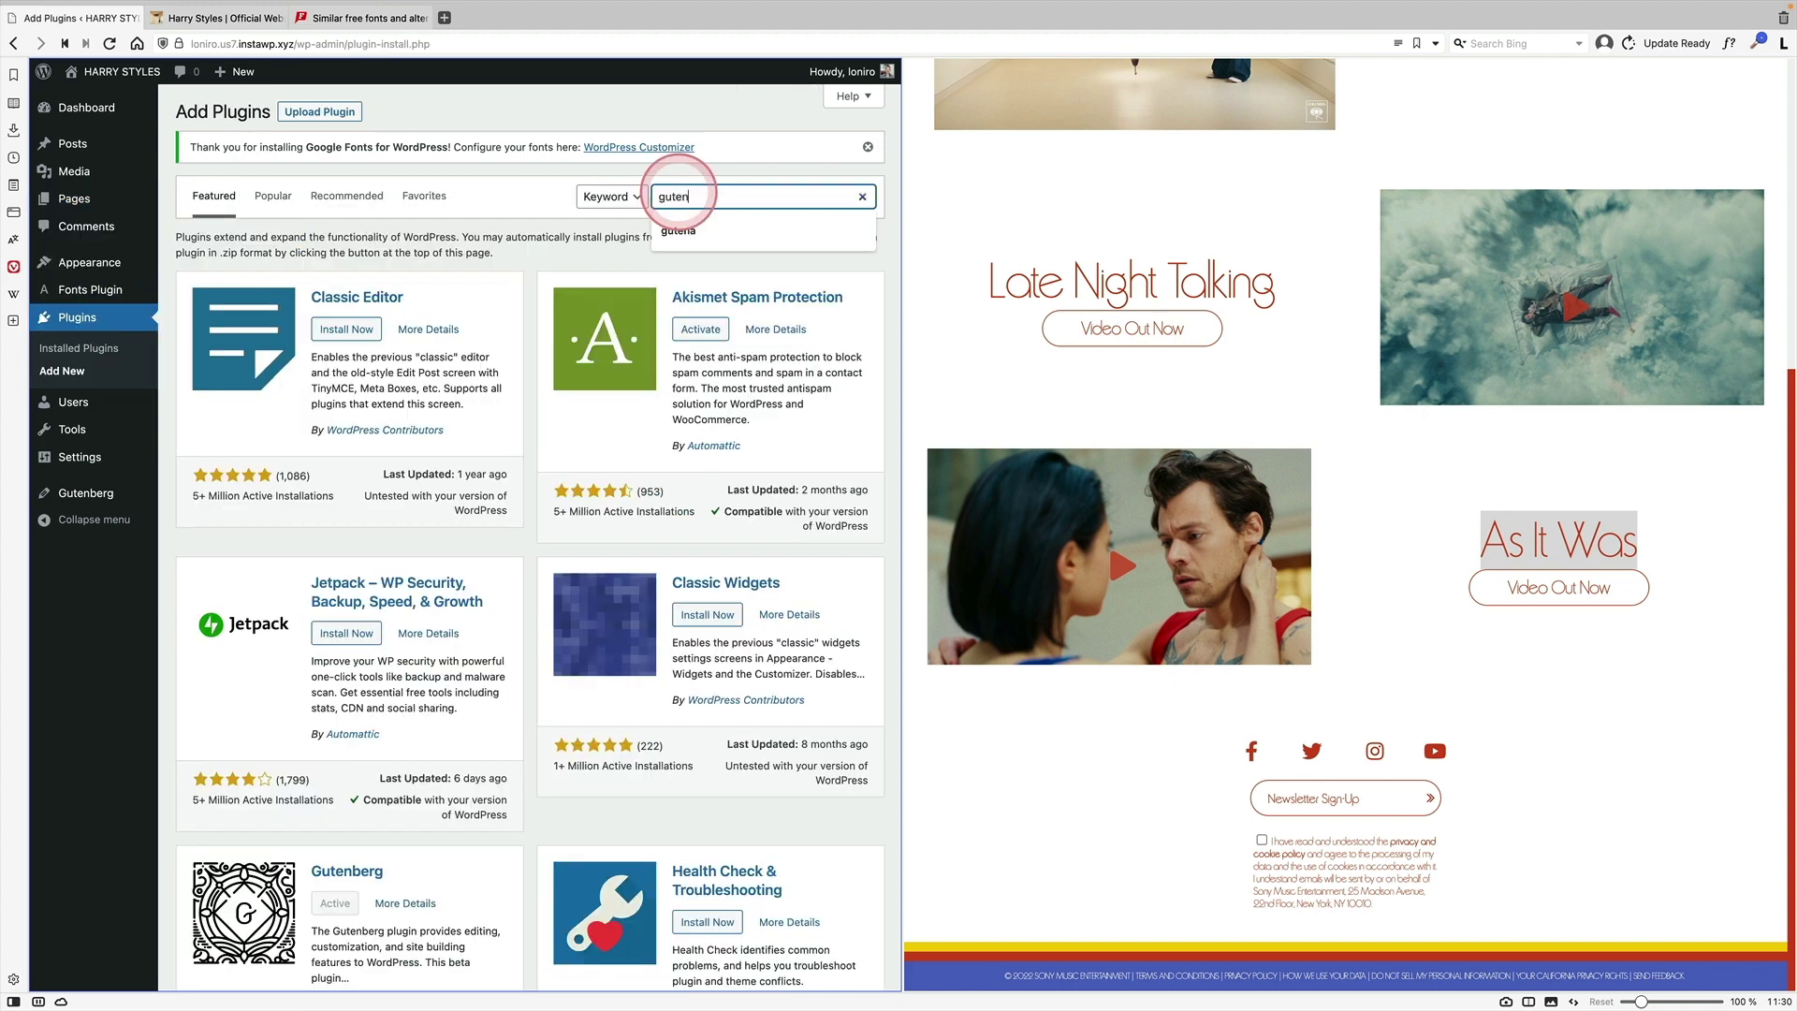
{"action": "type", "text": "b"}
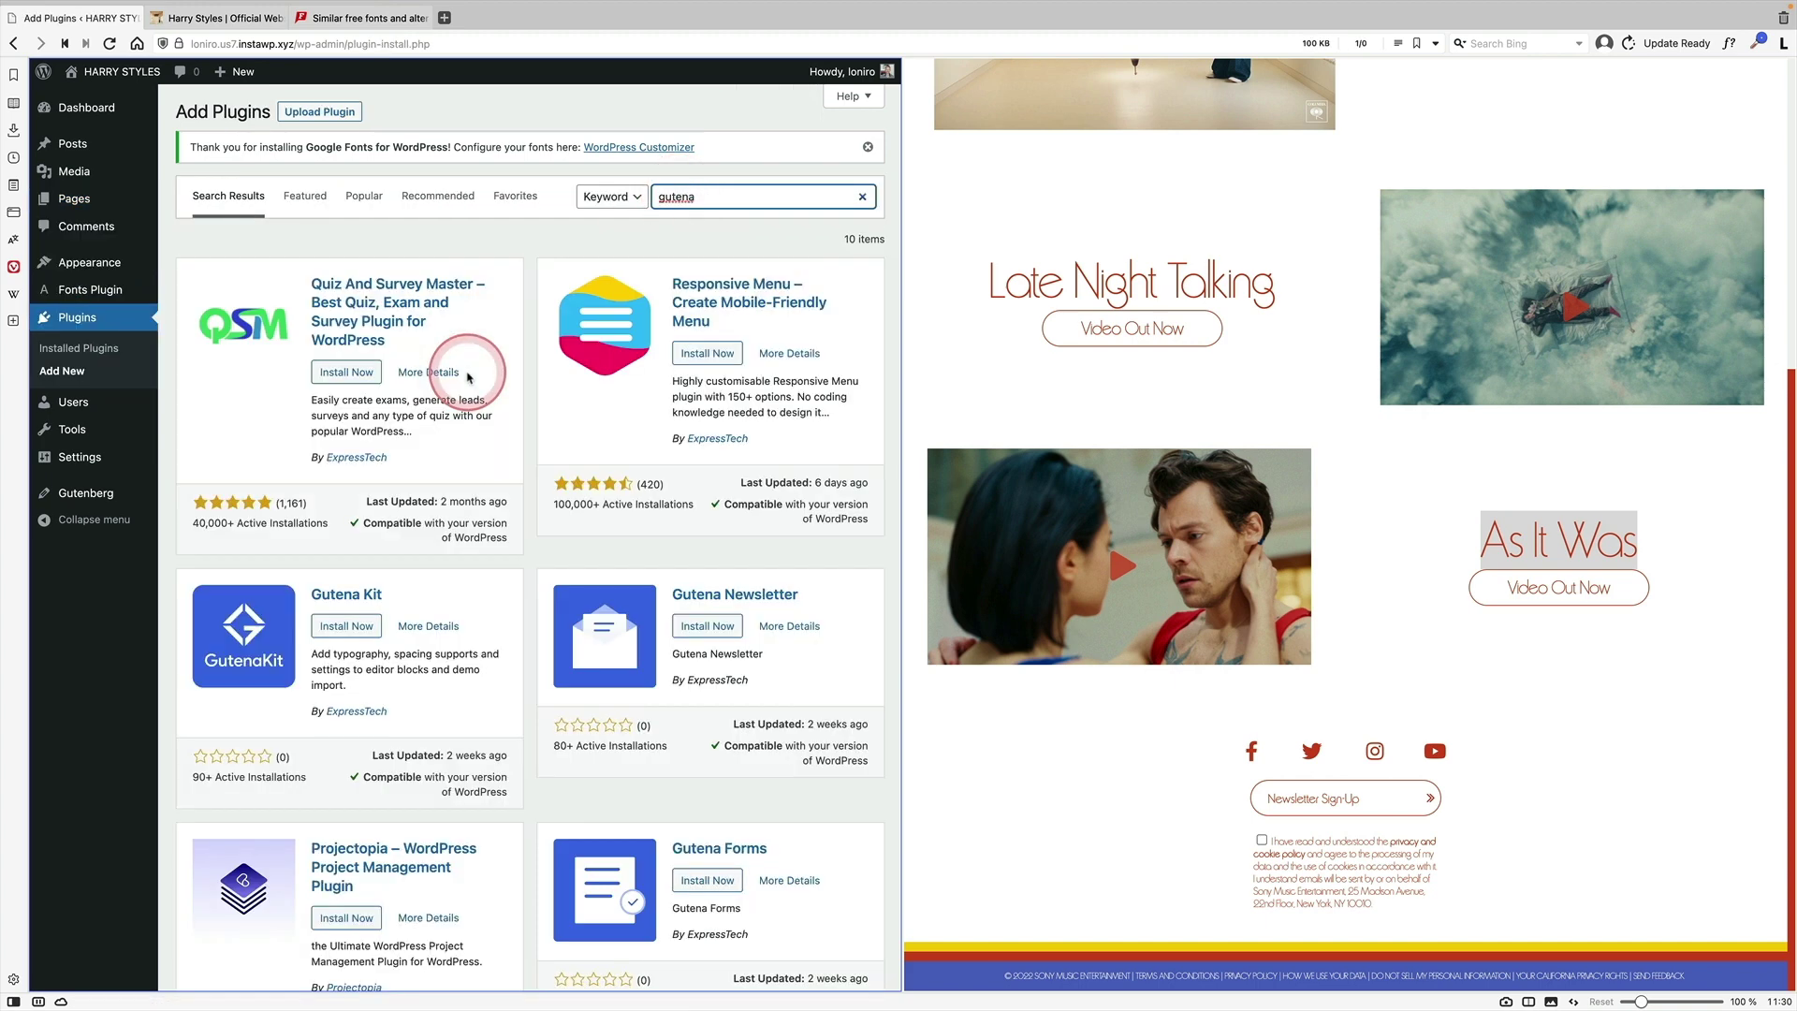
{"action": "left_click", "coordinate": [707, 625]}
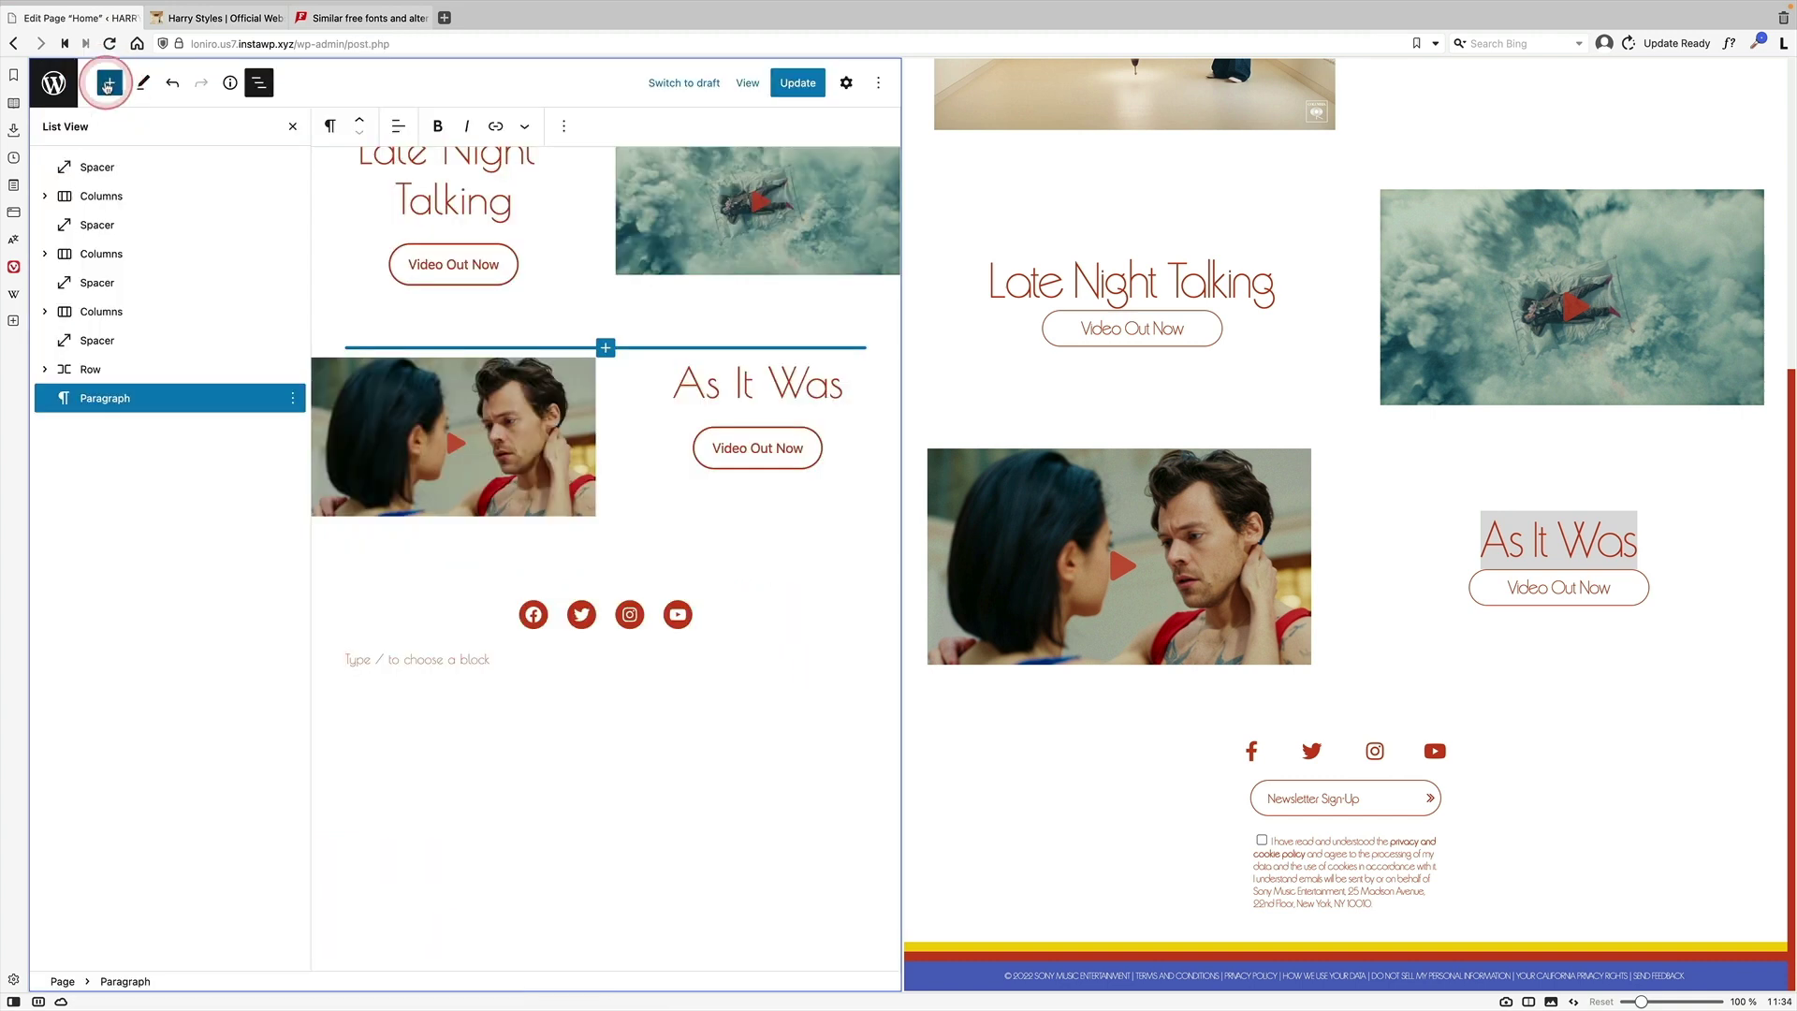
Find the Newsletter block with the search "new" and insert it on the Home page below the social icons row
{"action": "left_click", "coordinate": [110, 82]}
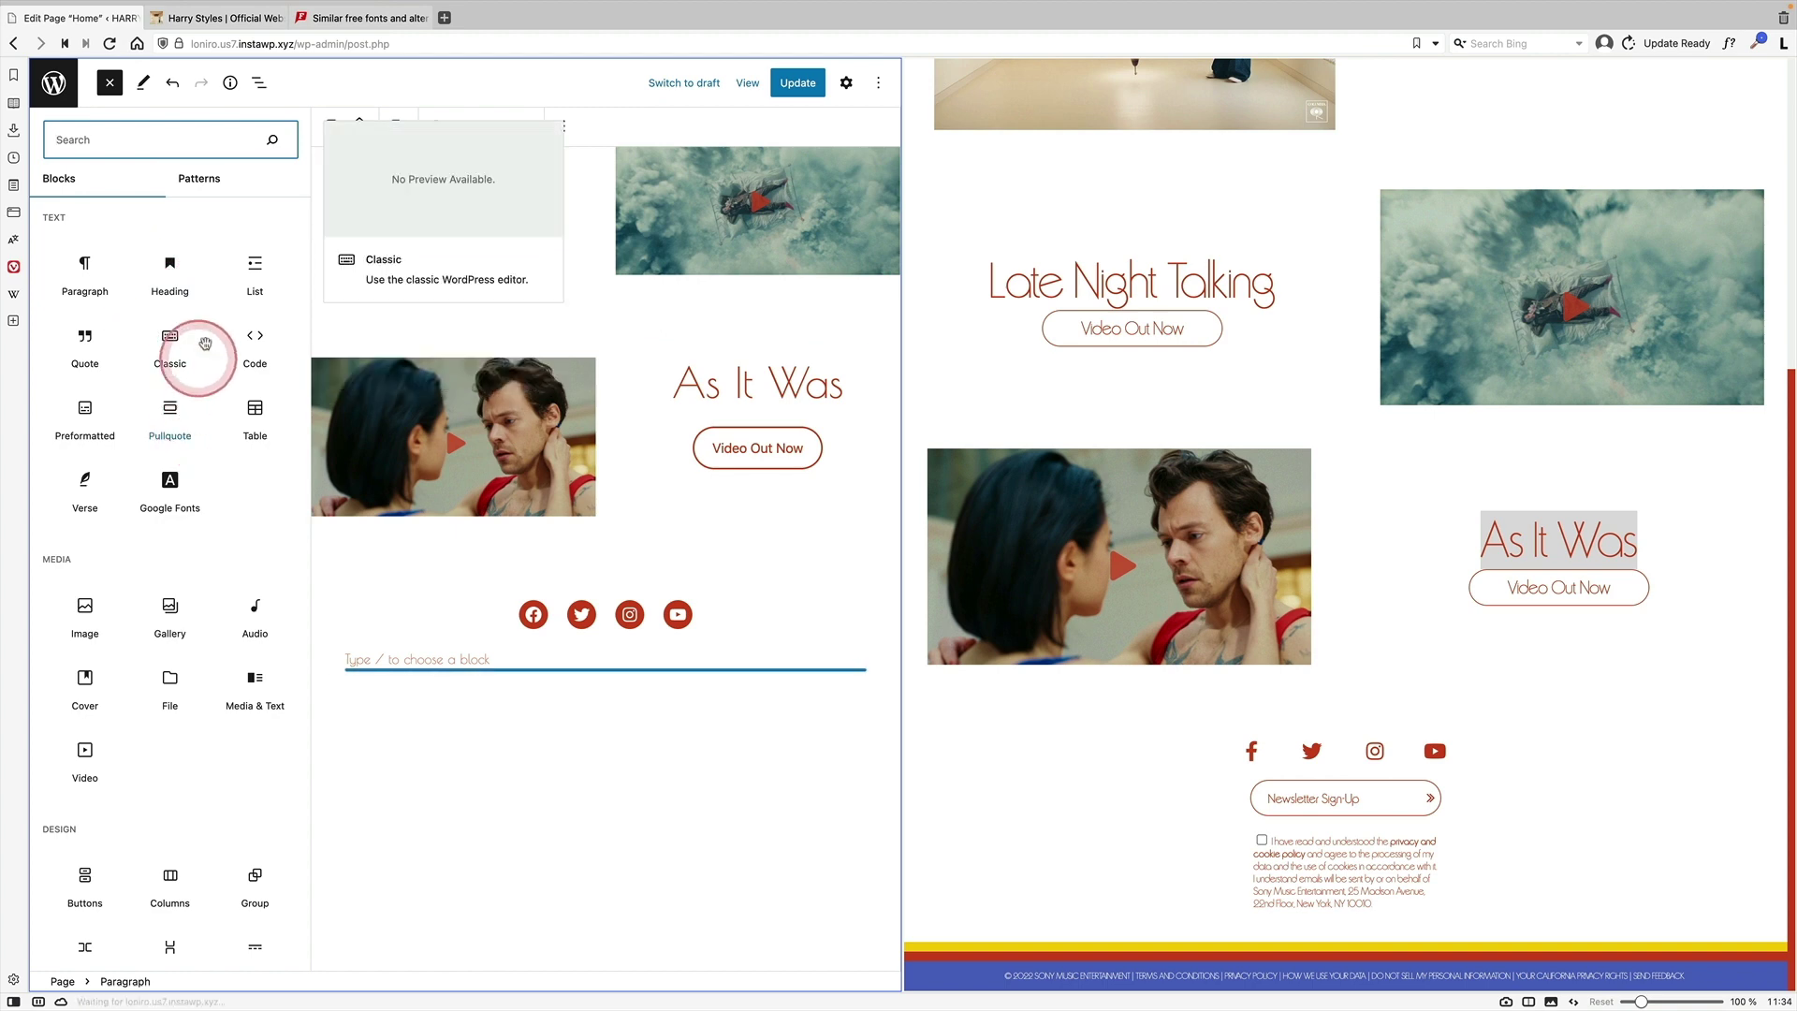
{"action": "type", "text": "new"}
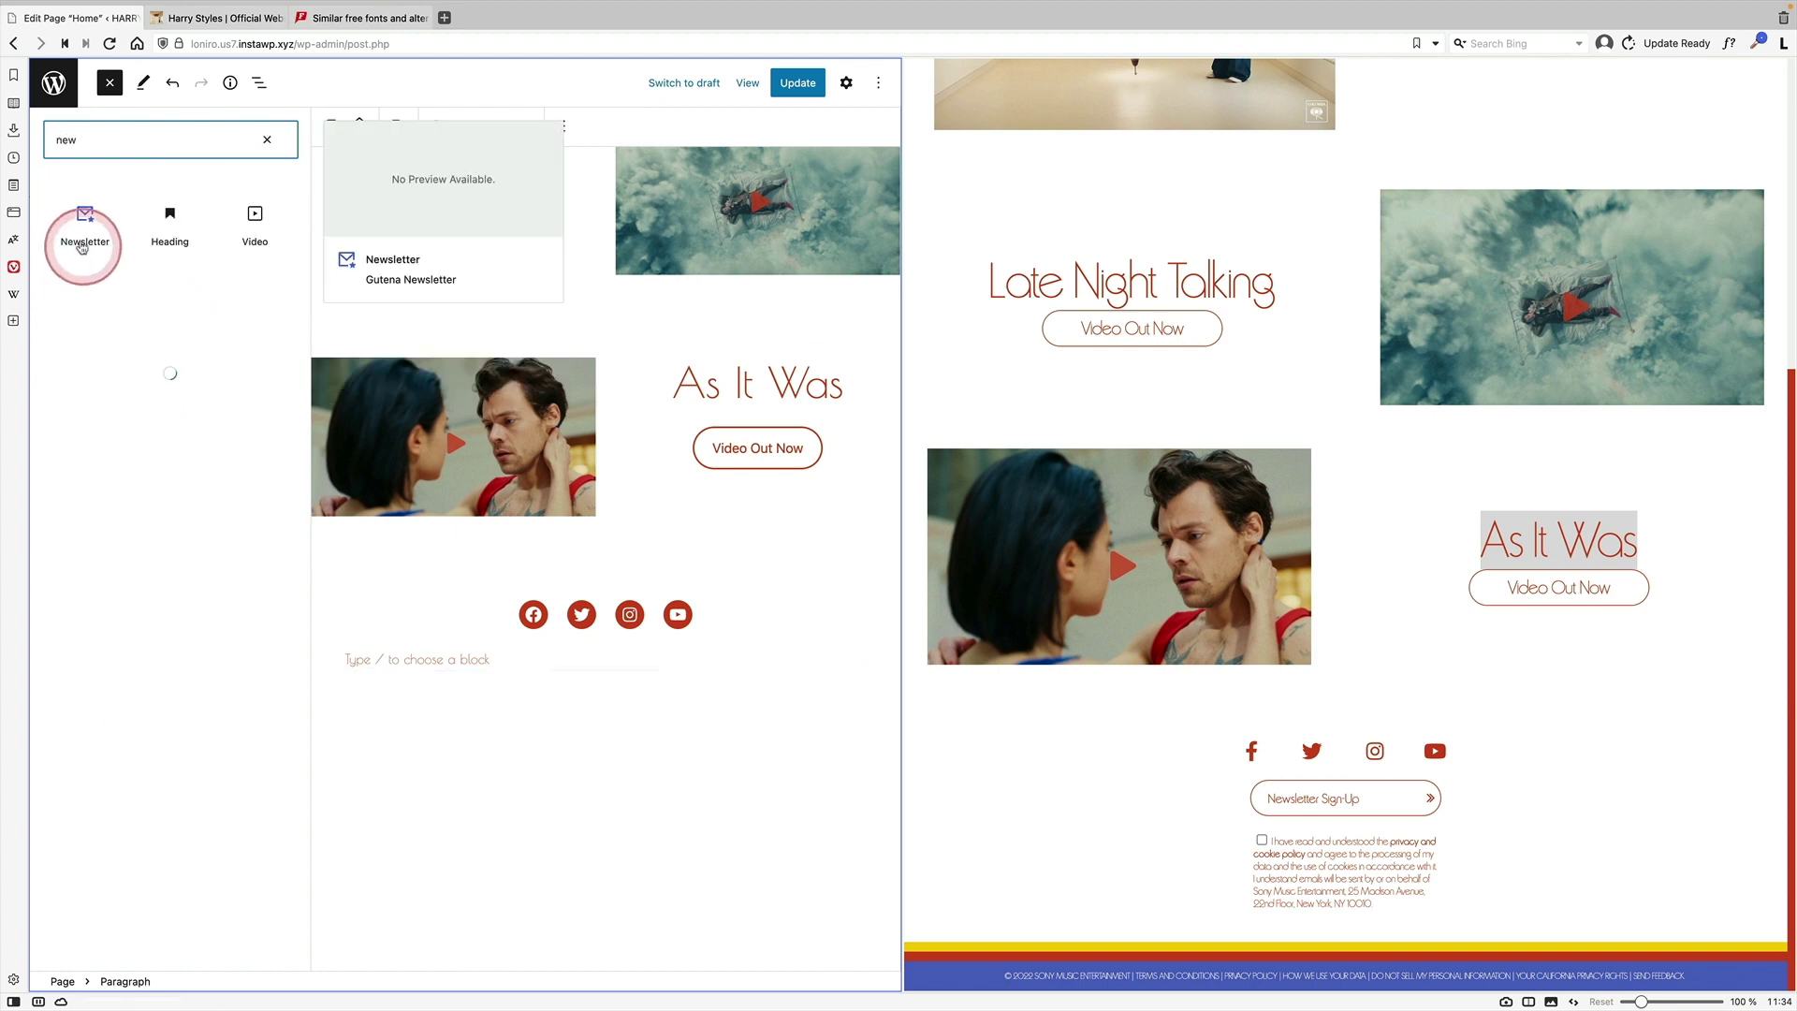
{"action": "left_click", "coordinate": [82, 246]}
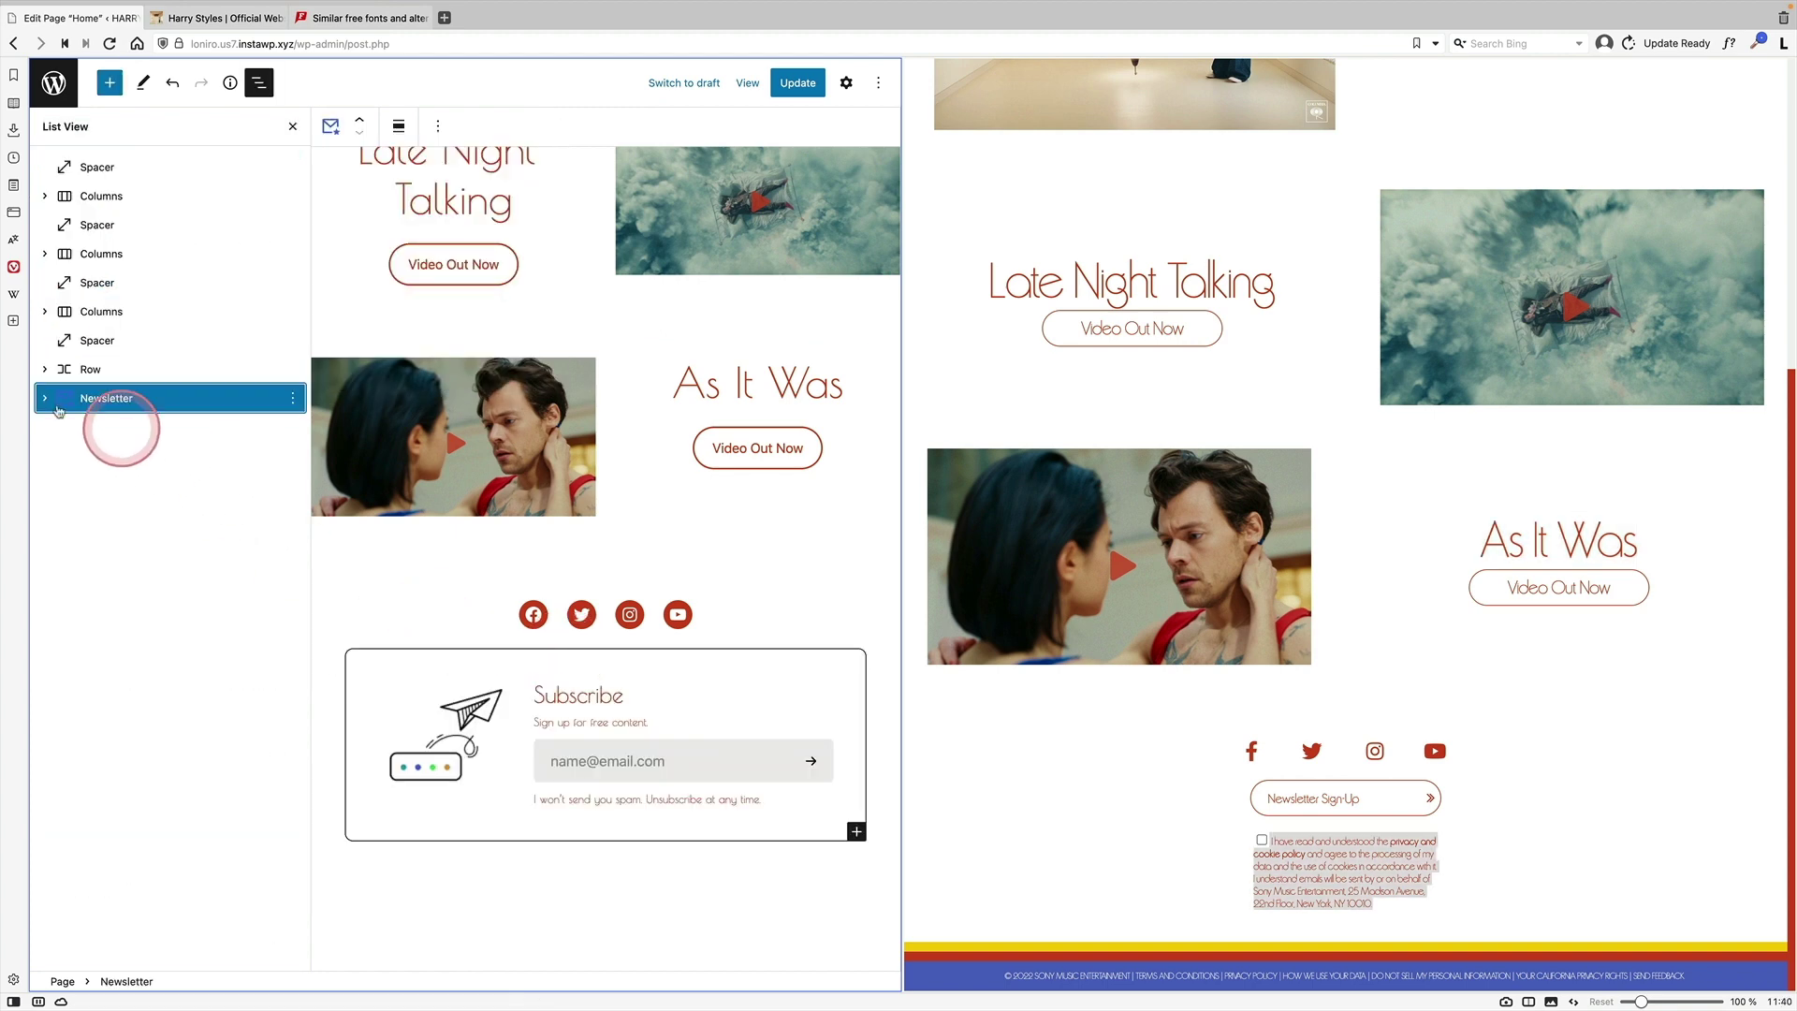
Expand all nested blocks of the Newsletter block and show the block settings of its Newsletter Field
{"action": "left_click", "coordinate": [53, 403]}
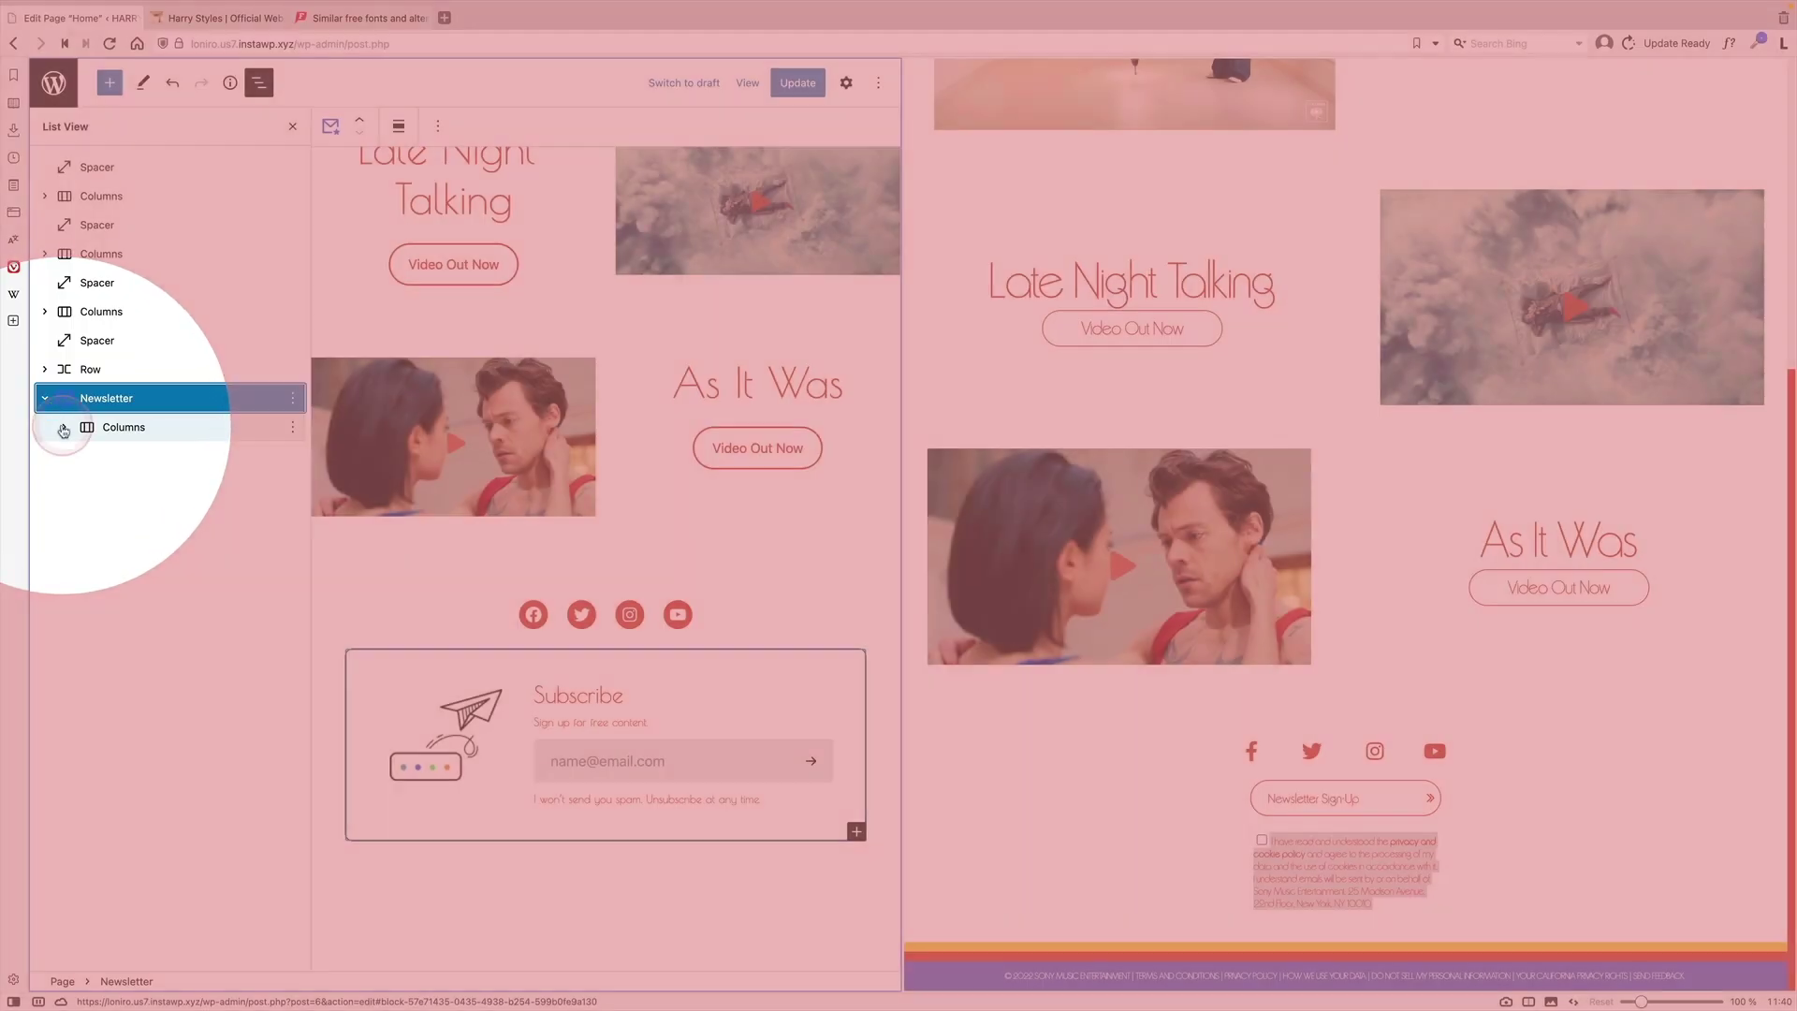
{"action": "left_click", "coordinate": [64, 427]}
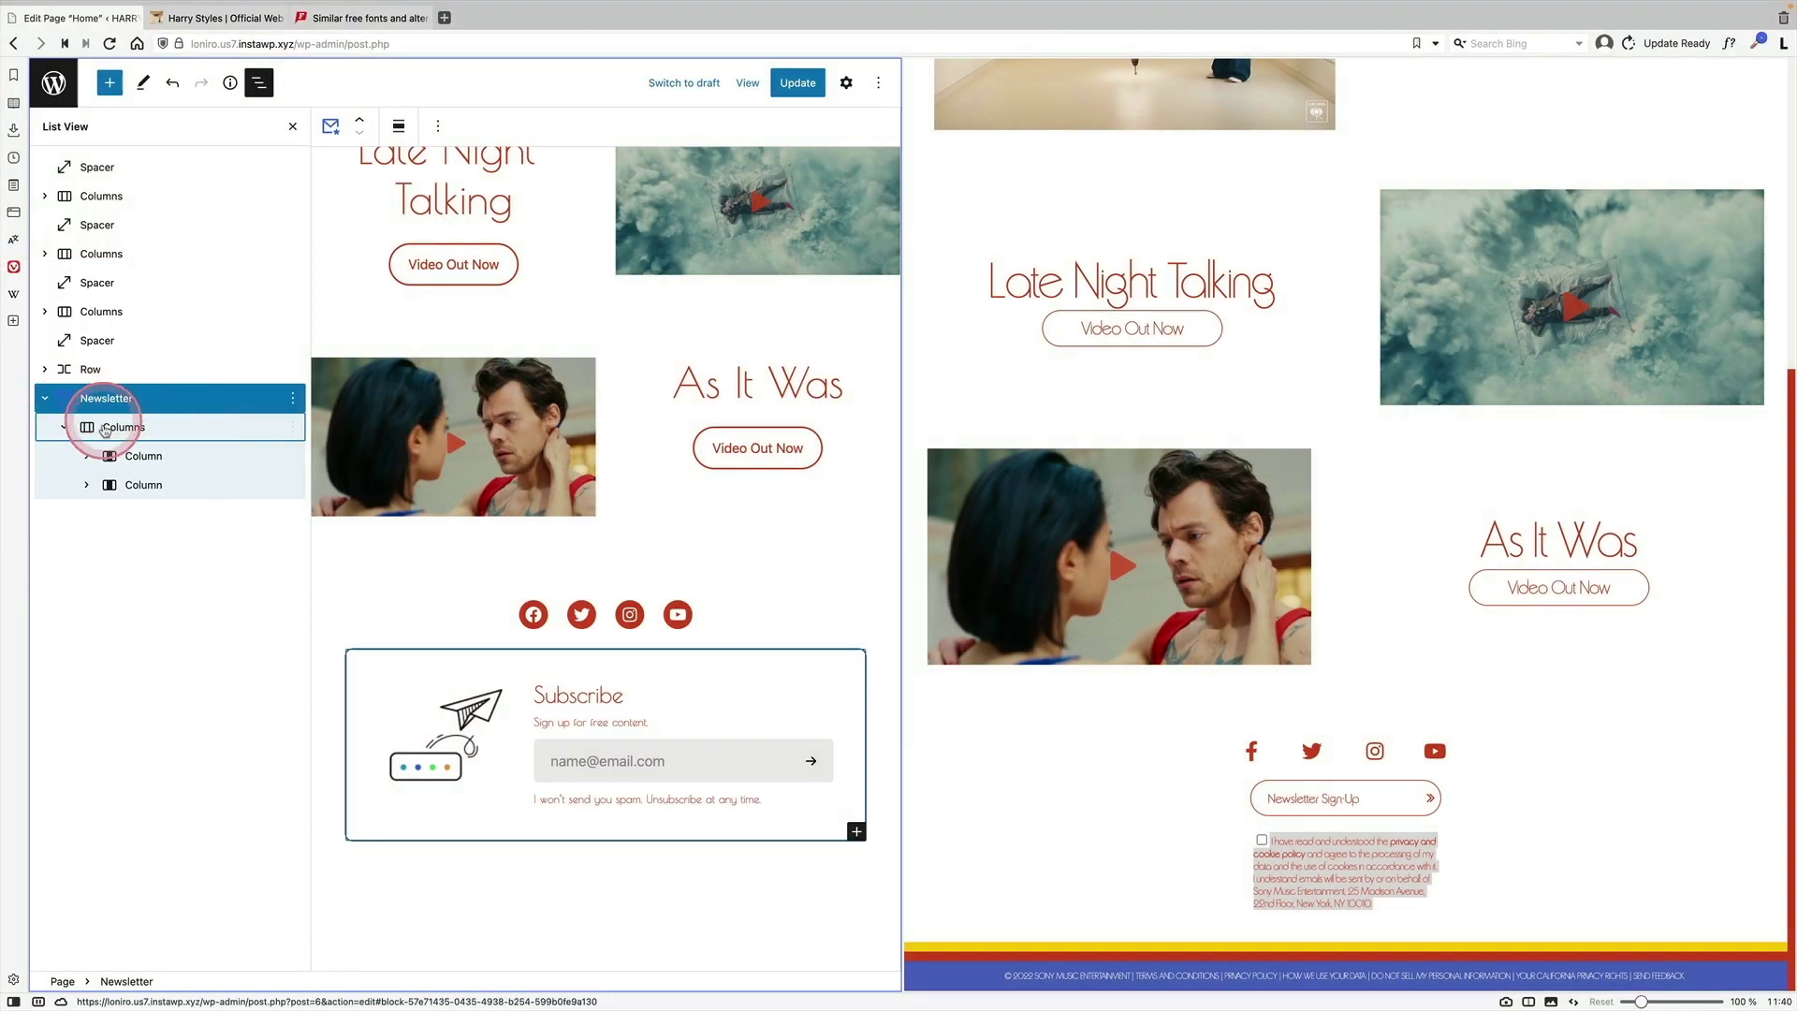
{"action": "left_click", "coordinate": [86, 455]}
{"action": "left_click", "coordinate": [86, 514]}
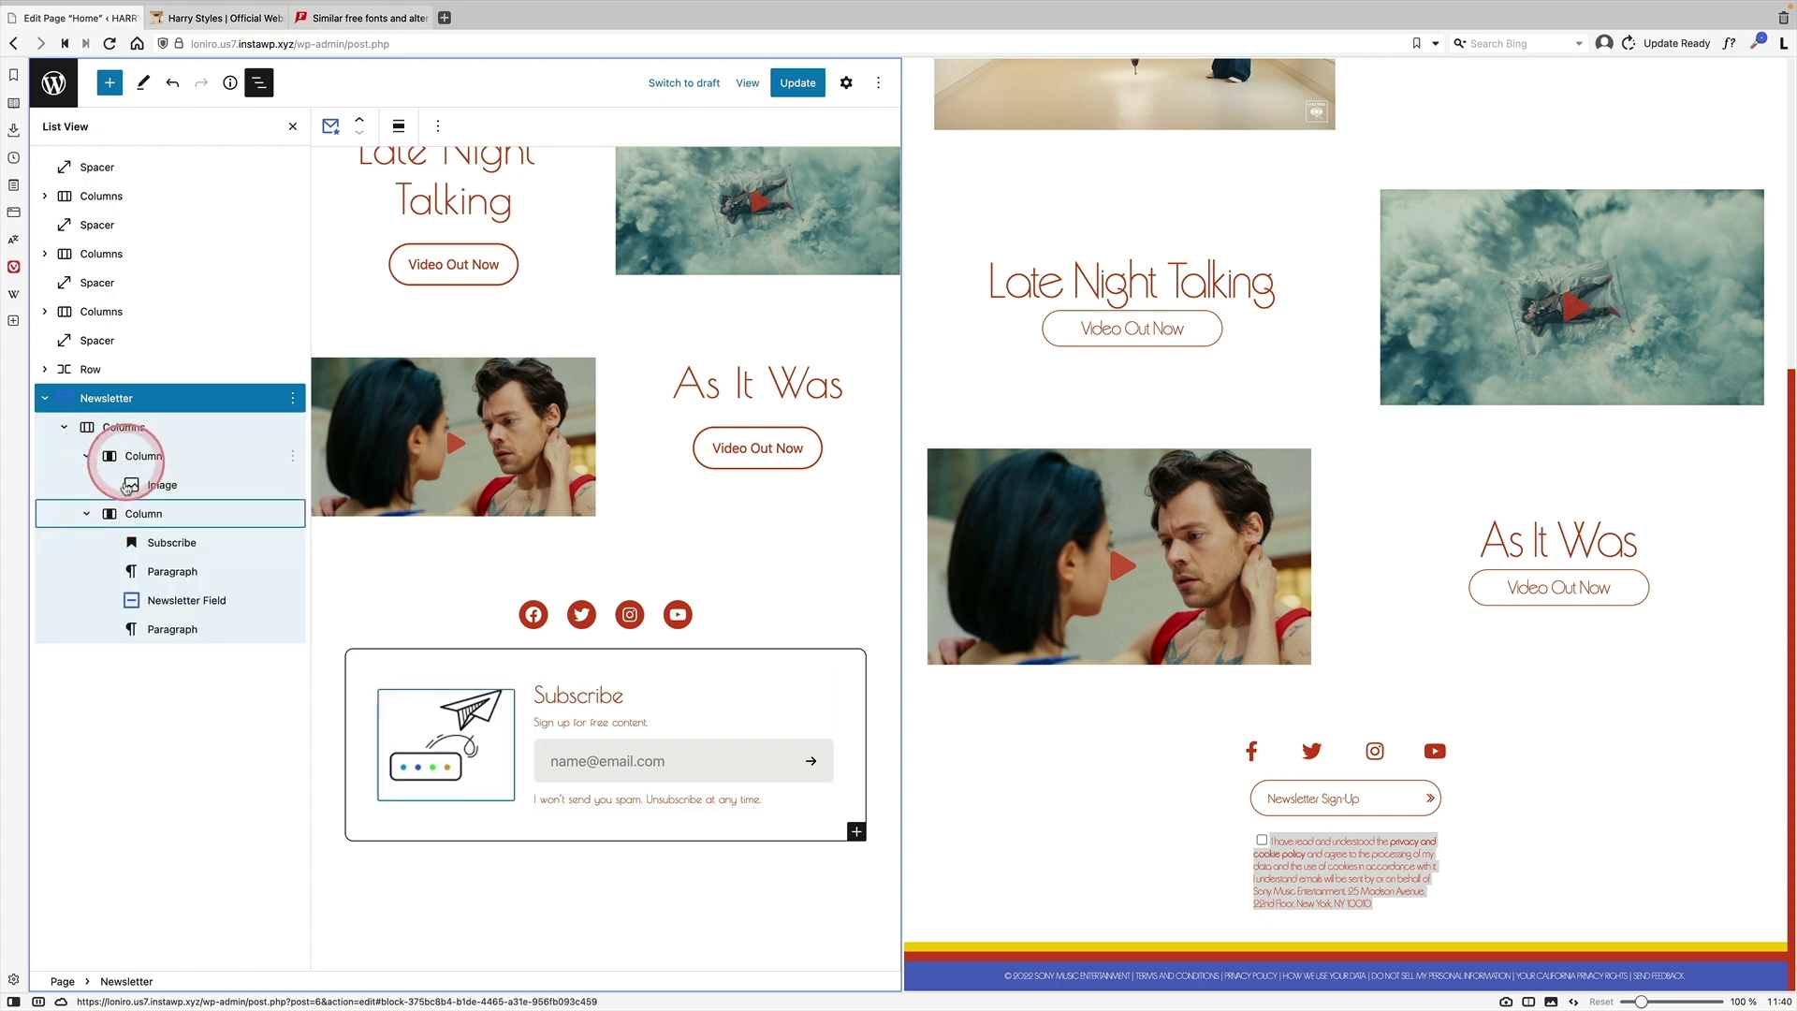
{"action": "left_click", "coordinate": [187, 600]}
{"action": "left_click", "coordinate": [186, 612]}
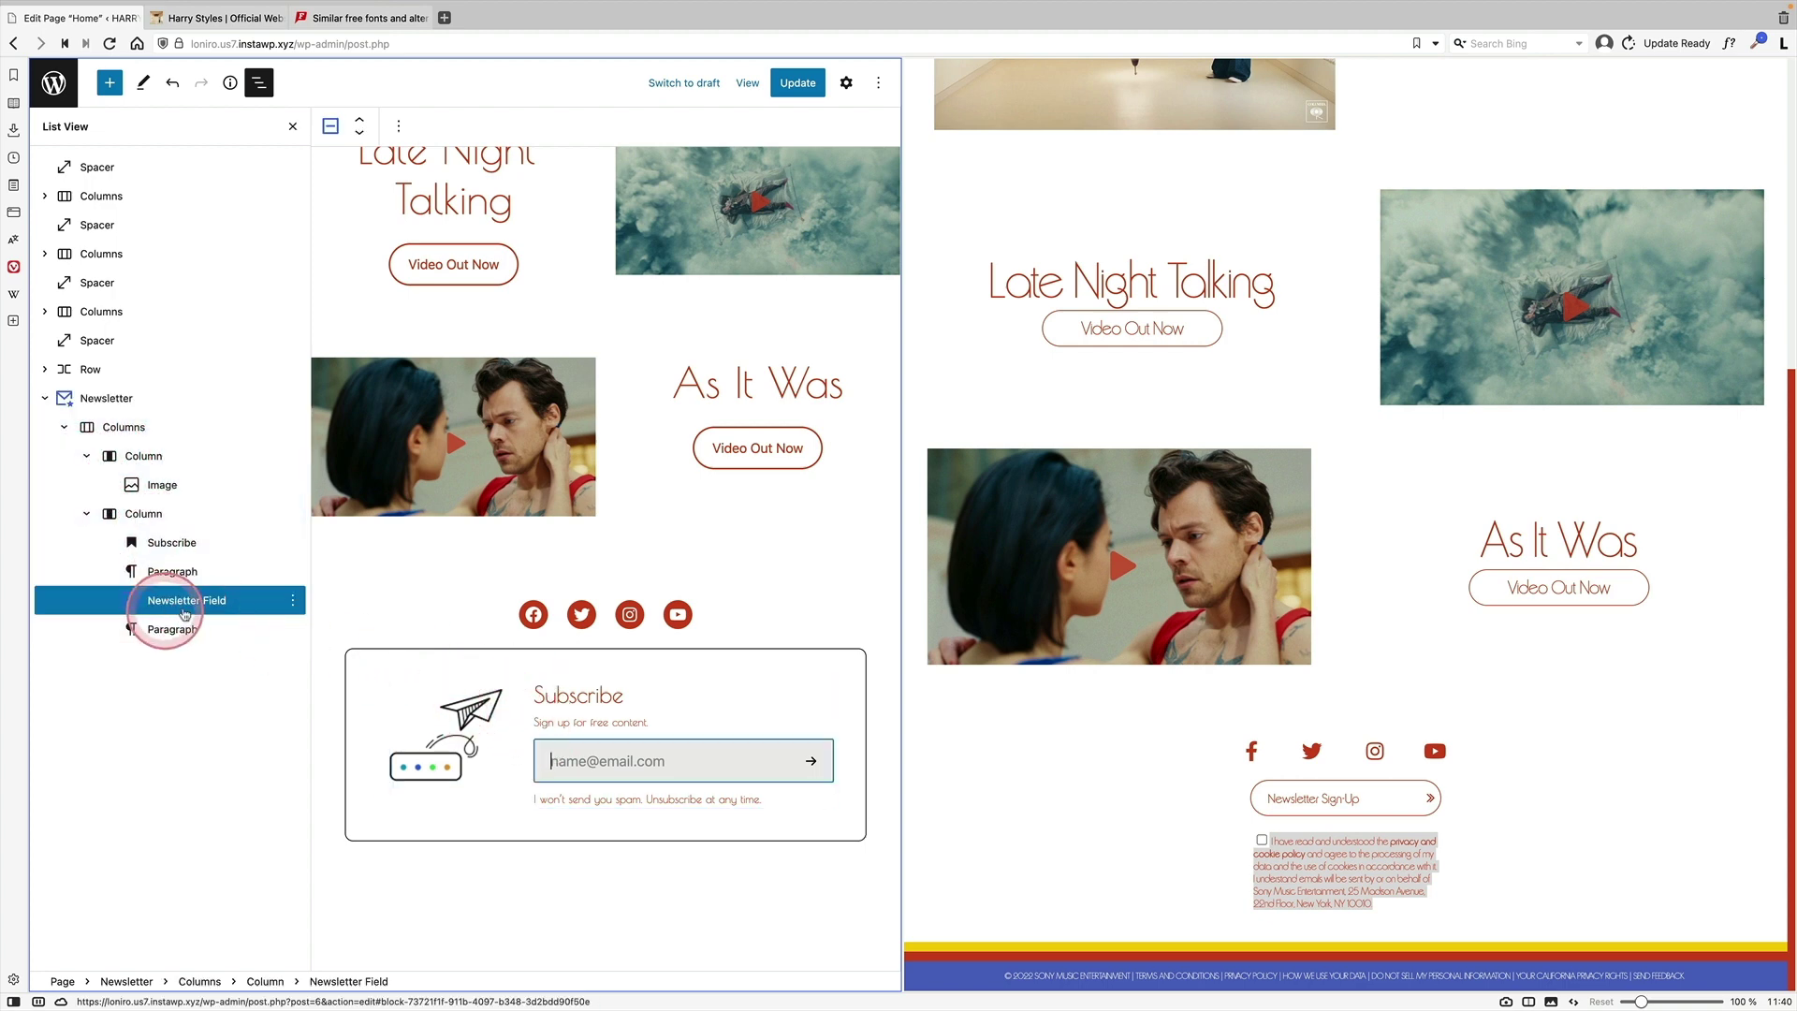
{"action": "left_click", "coordinate": [846, 84]}
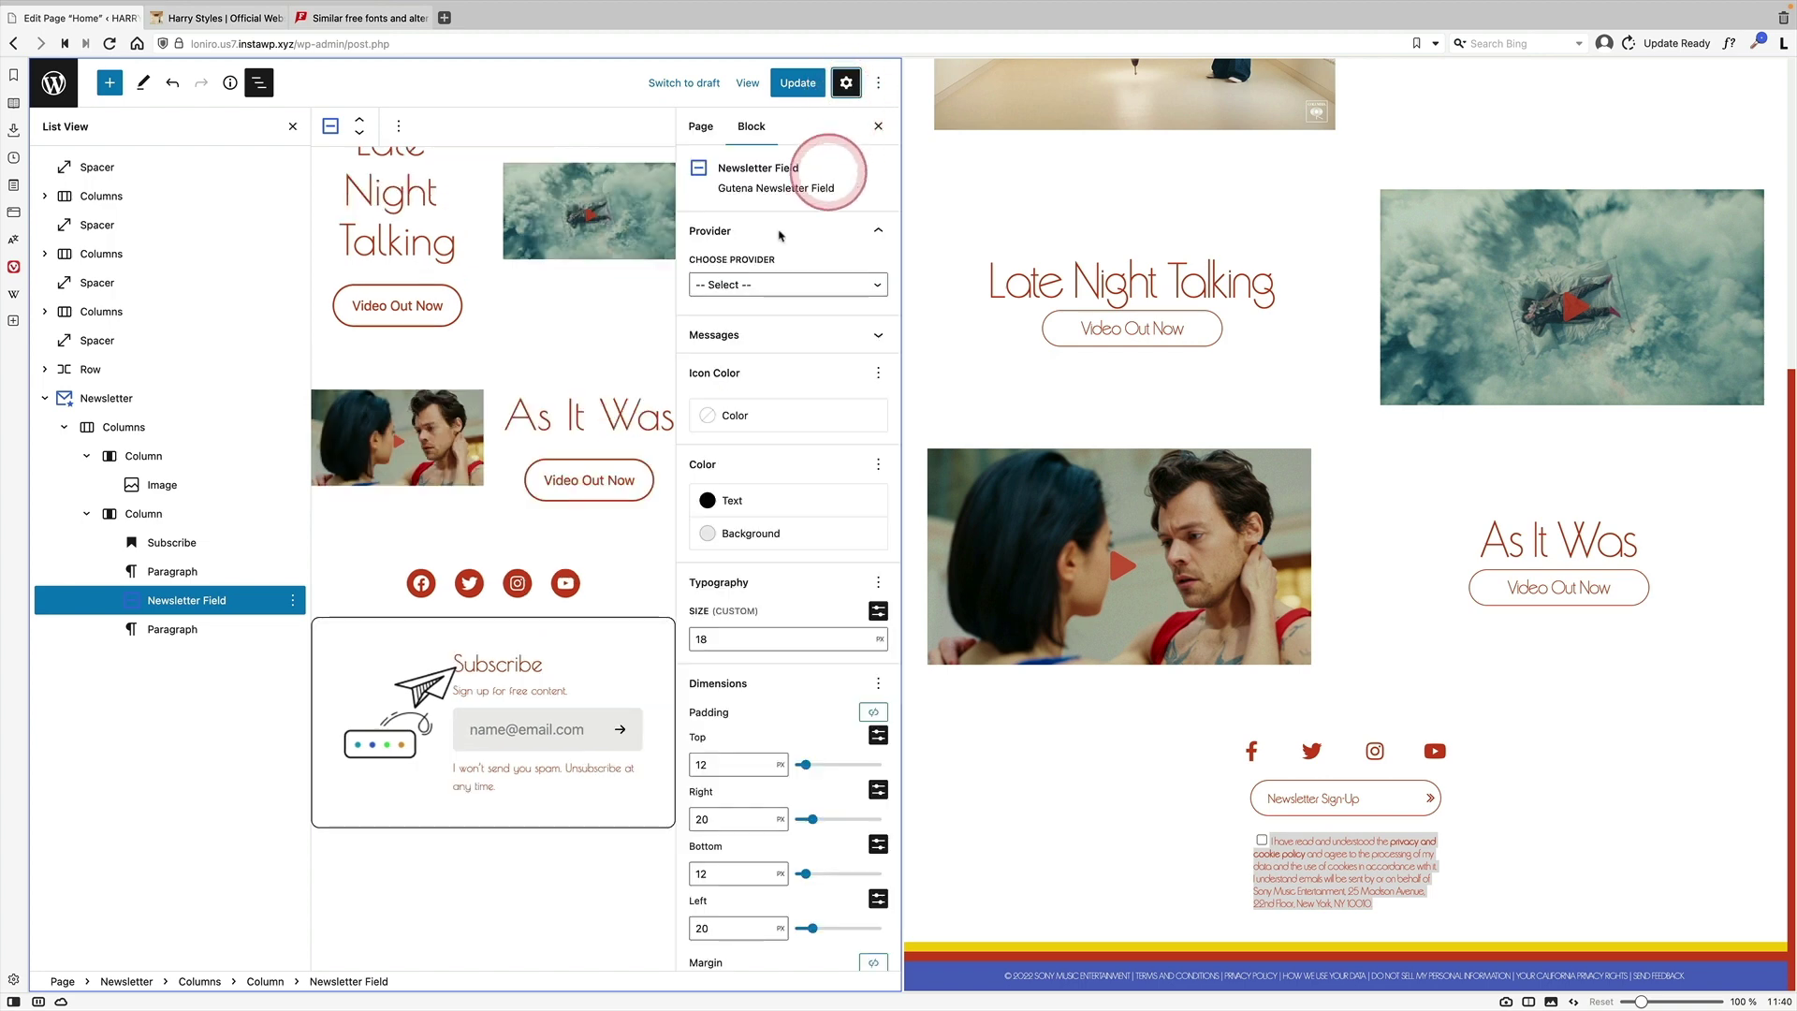
Delete the paper-plane image from the first column of the Newsletter block
{"action": "left_click", "coordinate": [140, 429]}
{"action": "left_click", "coordinate": [401, 717]}
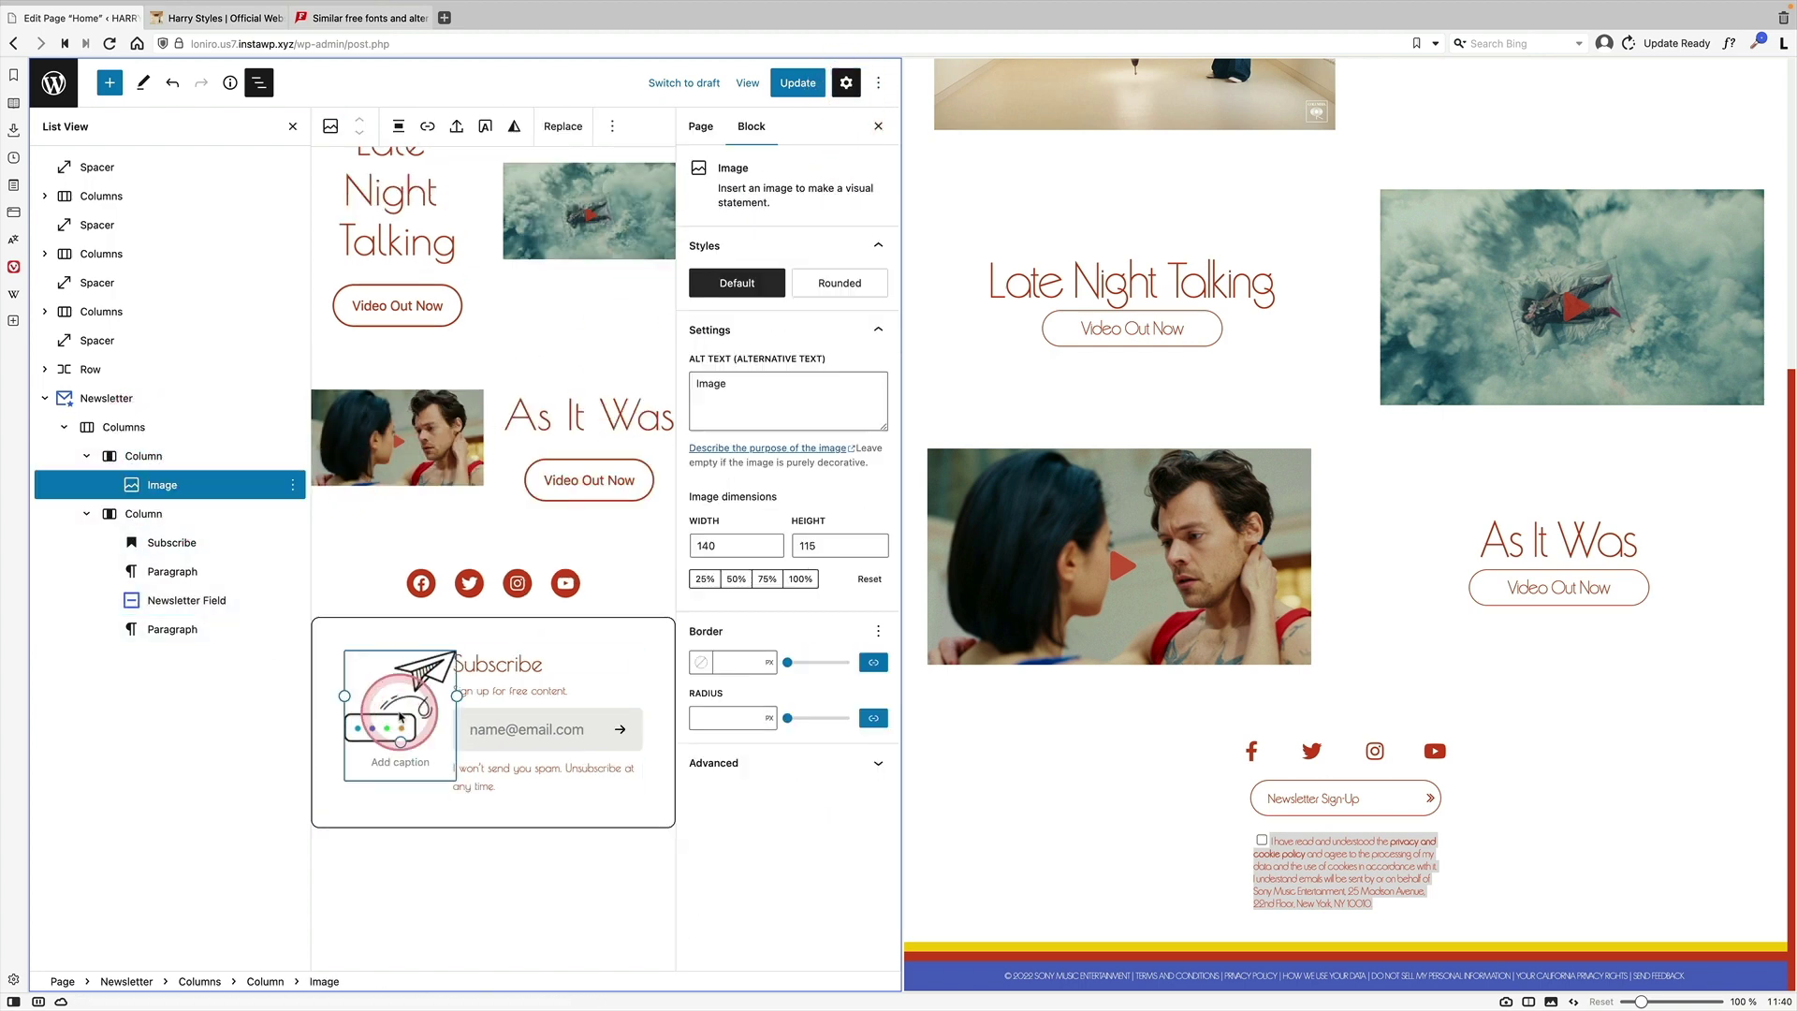
{"action": "key", "text": "Delete"}
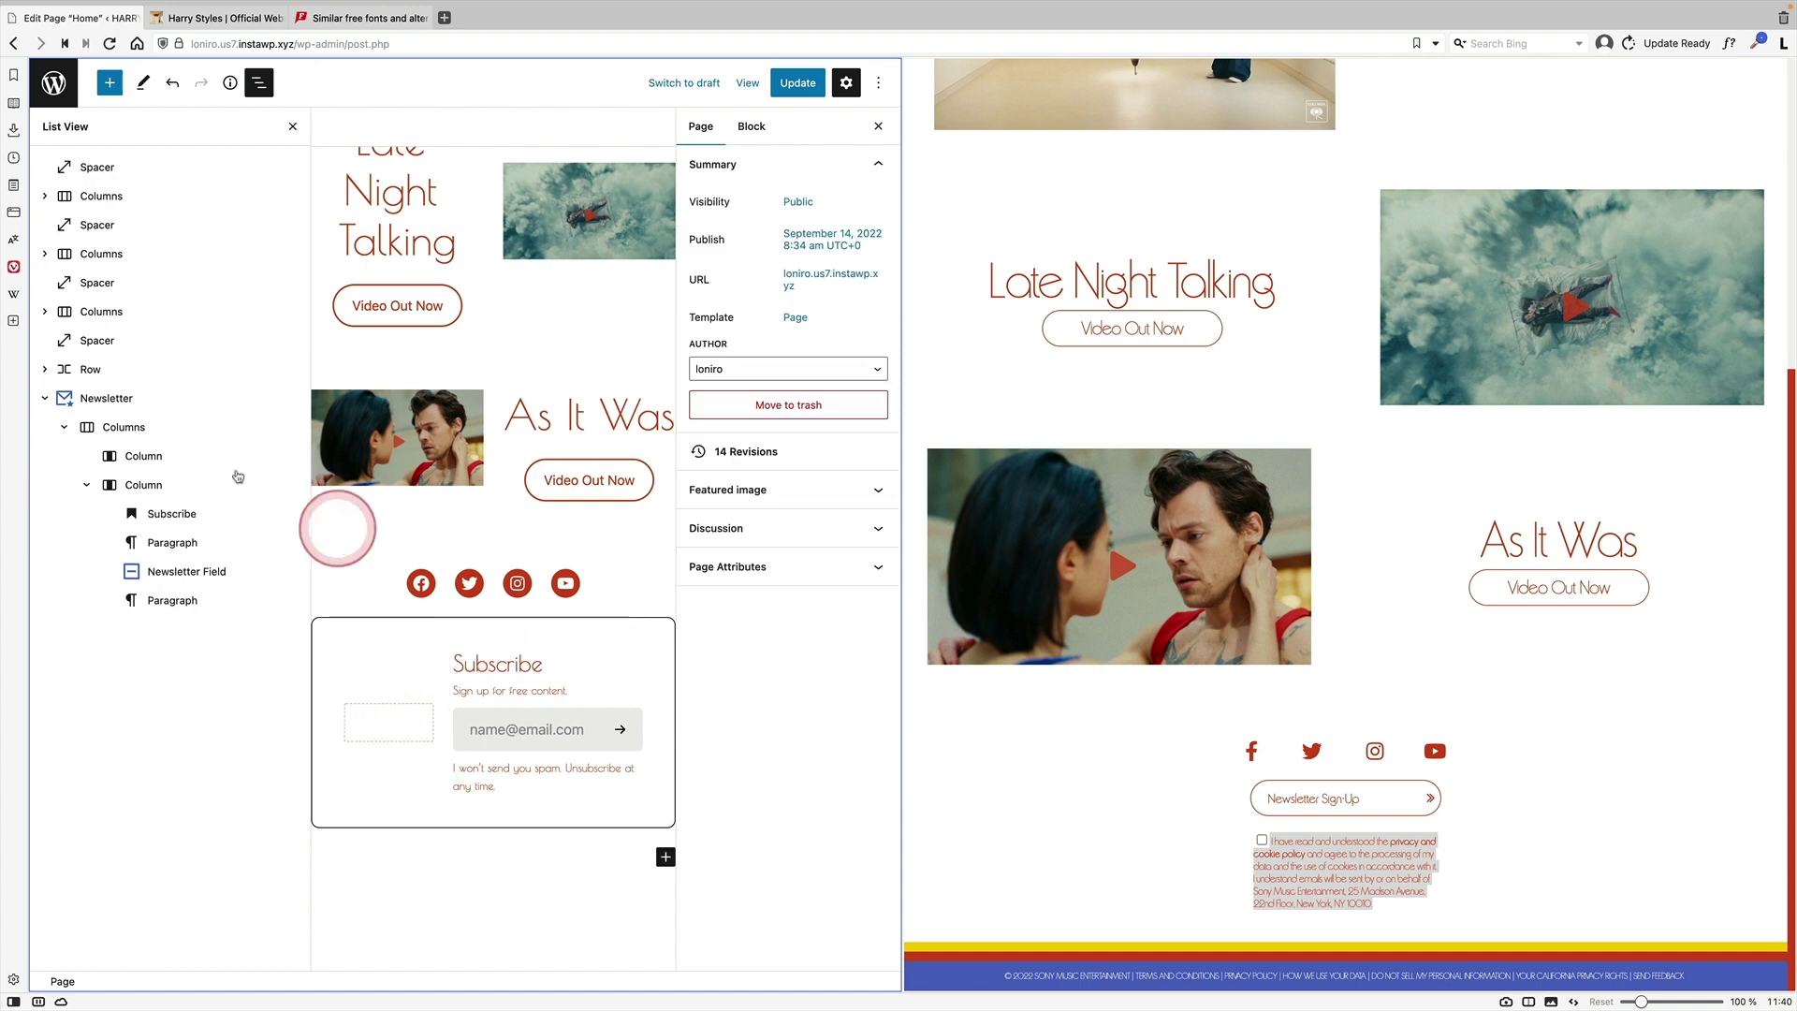
Set the Newsletter block's inner Columns block to 3 columns and select the Subscribe heading
{"action": "left_click", "coordinate": [123, 427]}
{"action": "left_click", "coordinate": [735, 300]}
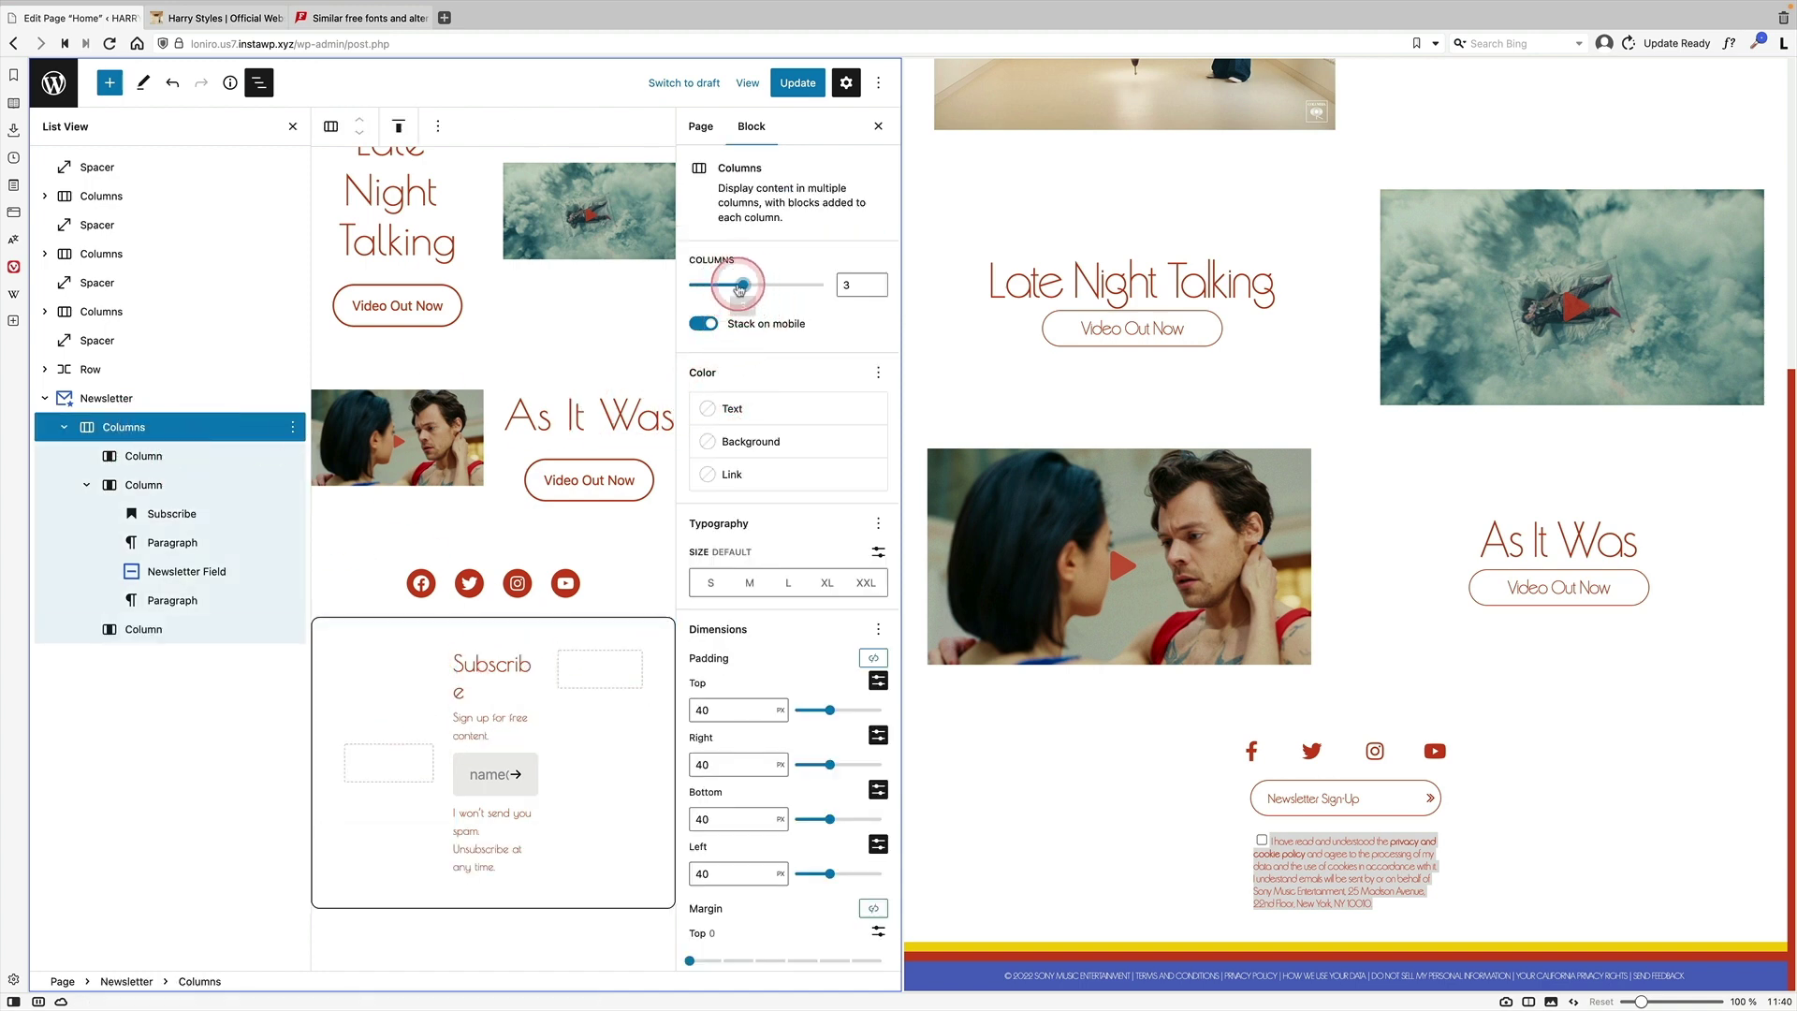
{"action": "left_click", "coordinate": [490, 668]}
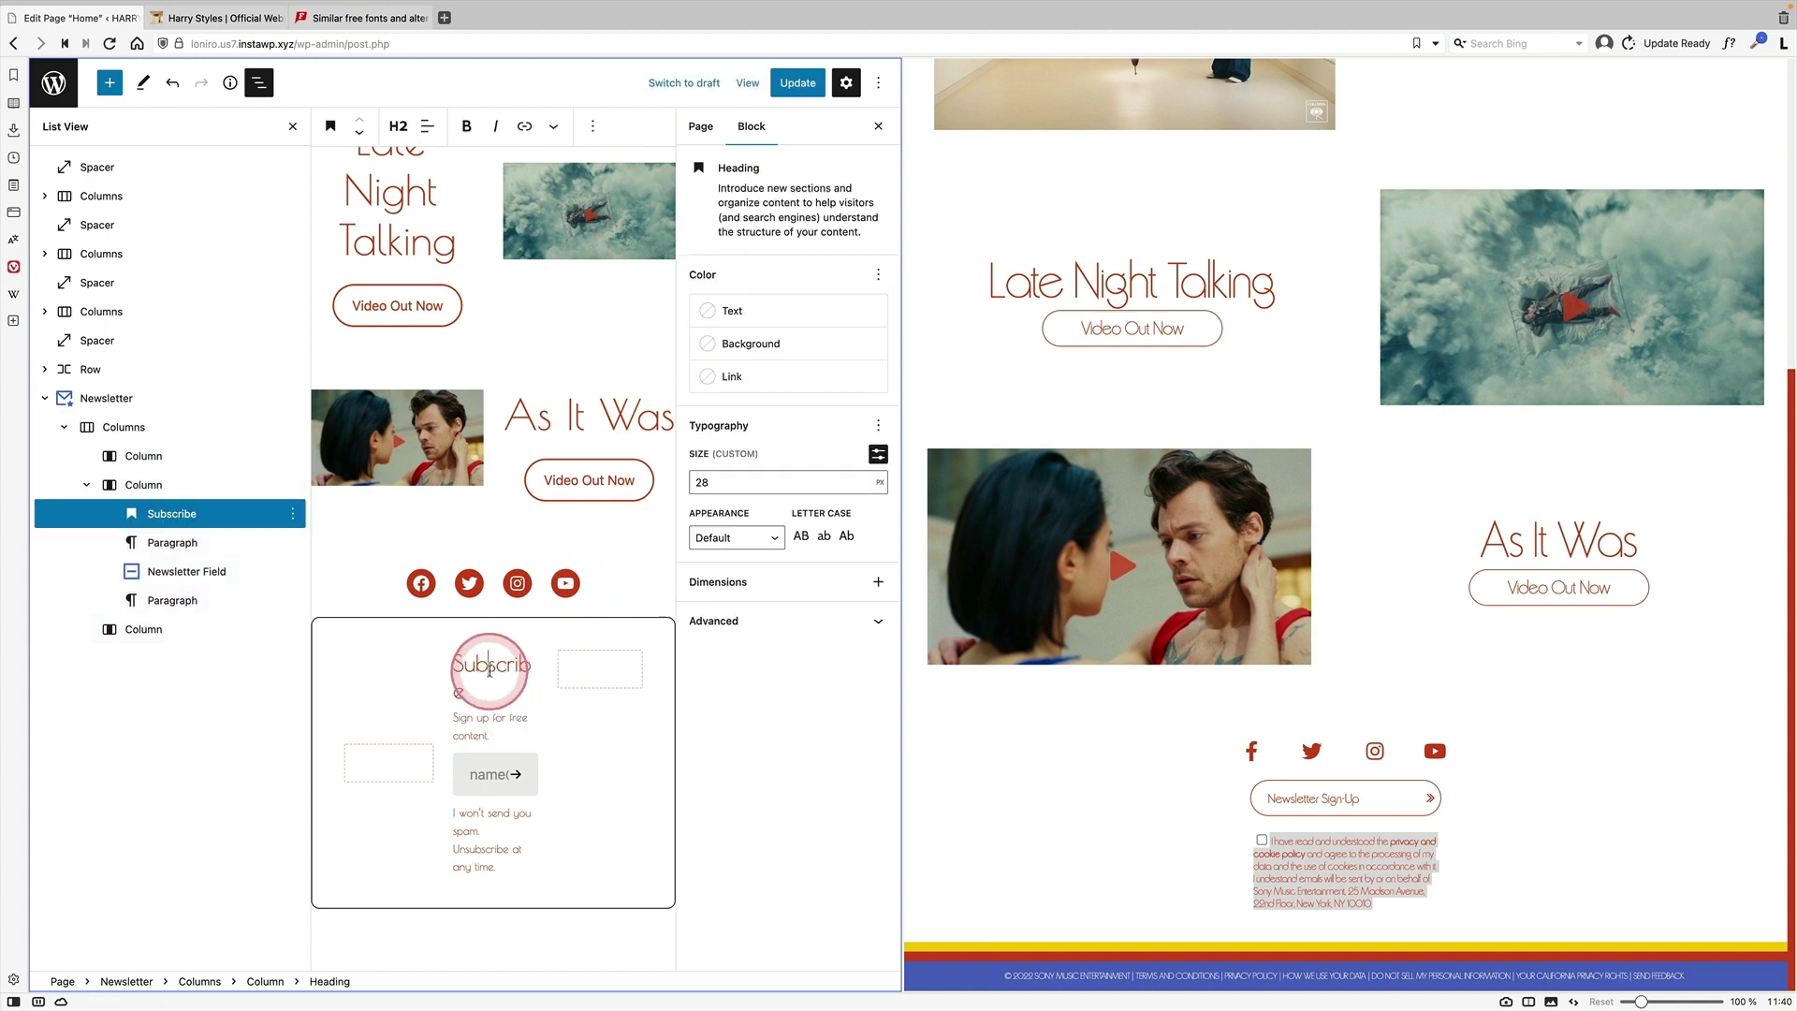
Remove the Subscribe heading and the "Sign up for free content" paragraph from the Newsletter block, and update the page
{"action": "left_click", "coordinate": [292, 513]}
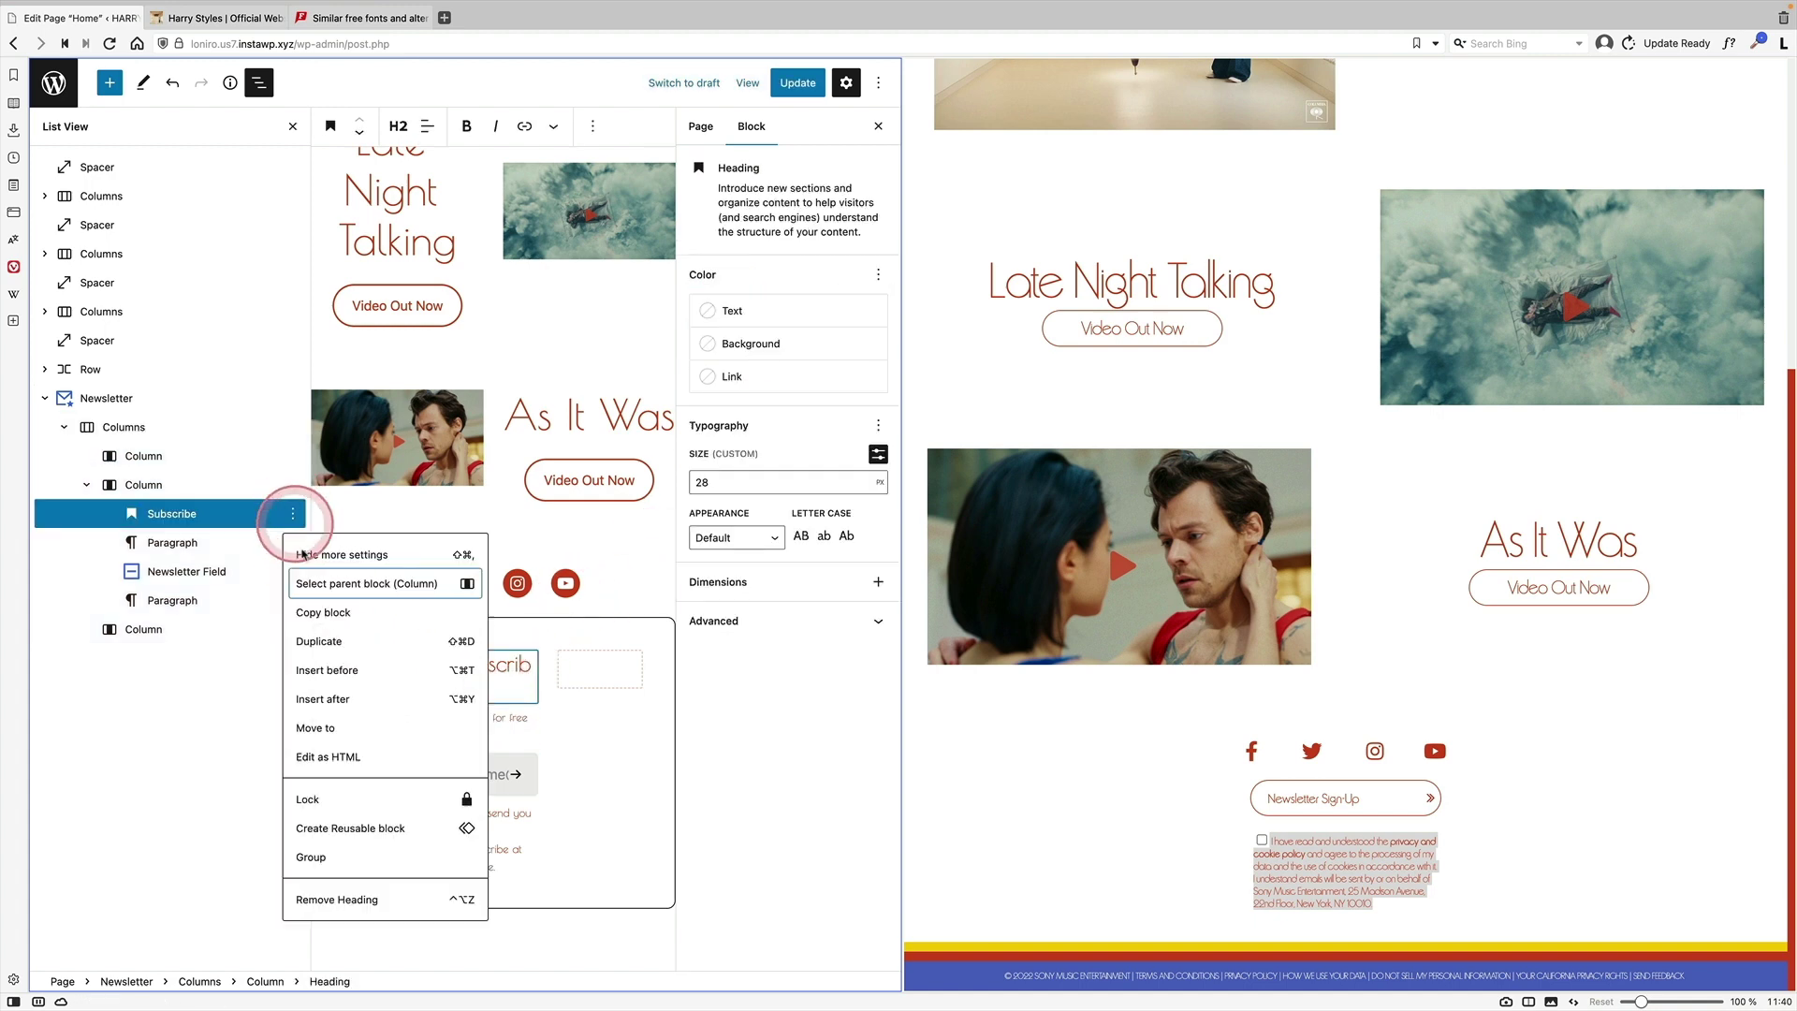
{"action": "left_click", "coordinate": [348, 898]}
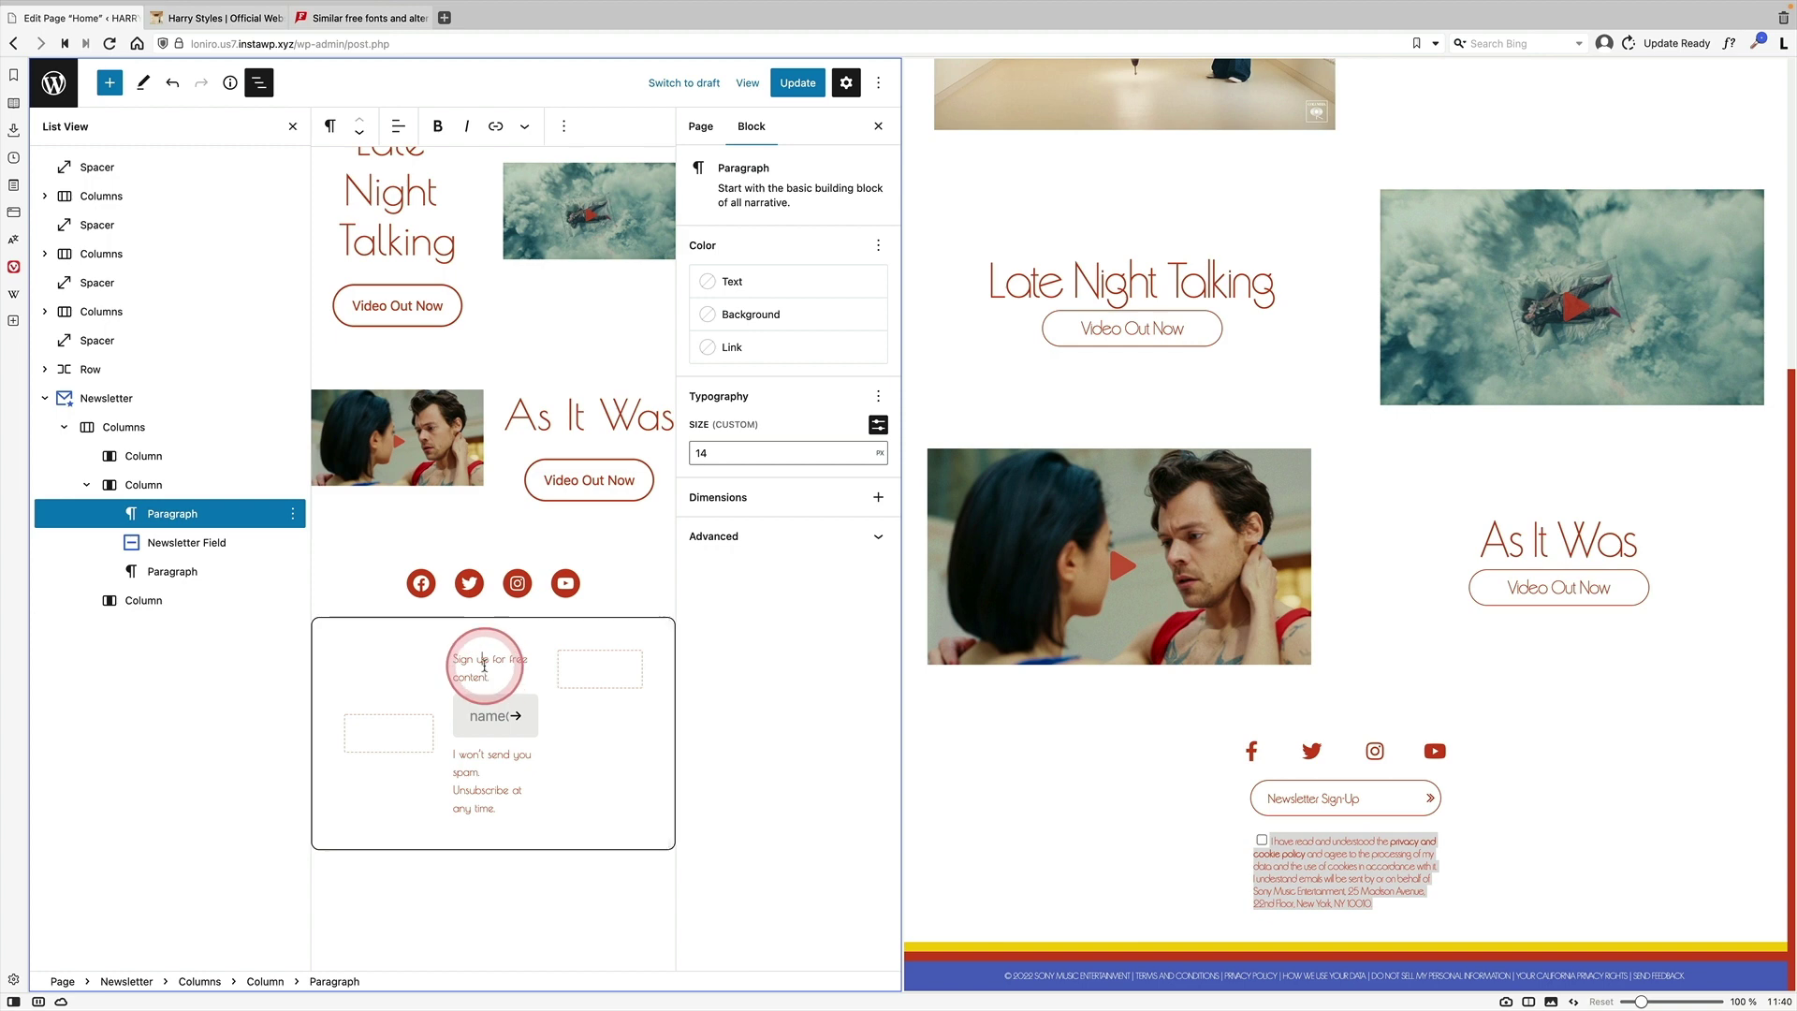
{"action": "left_click", "coordinate": [292, 513]}
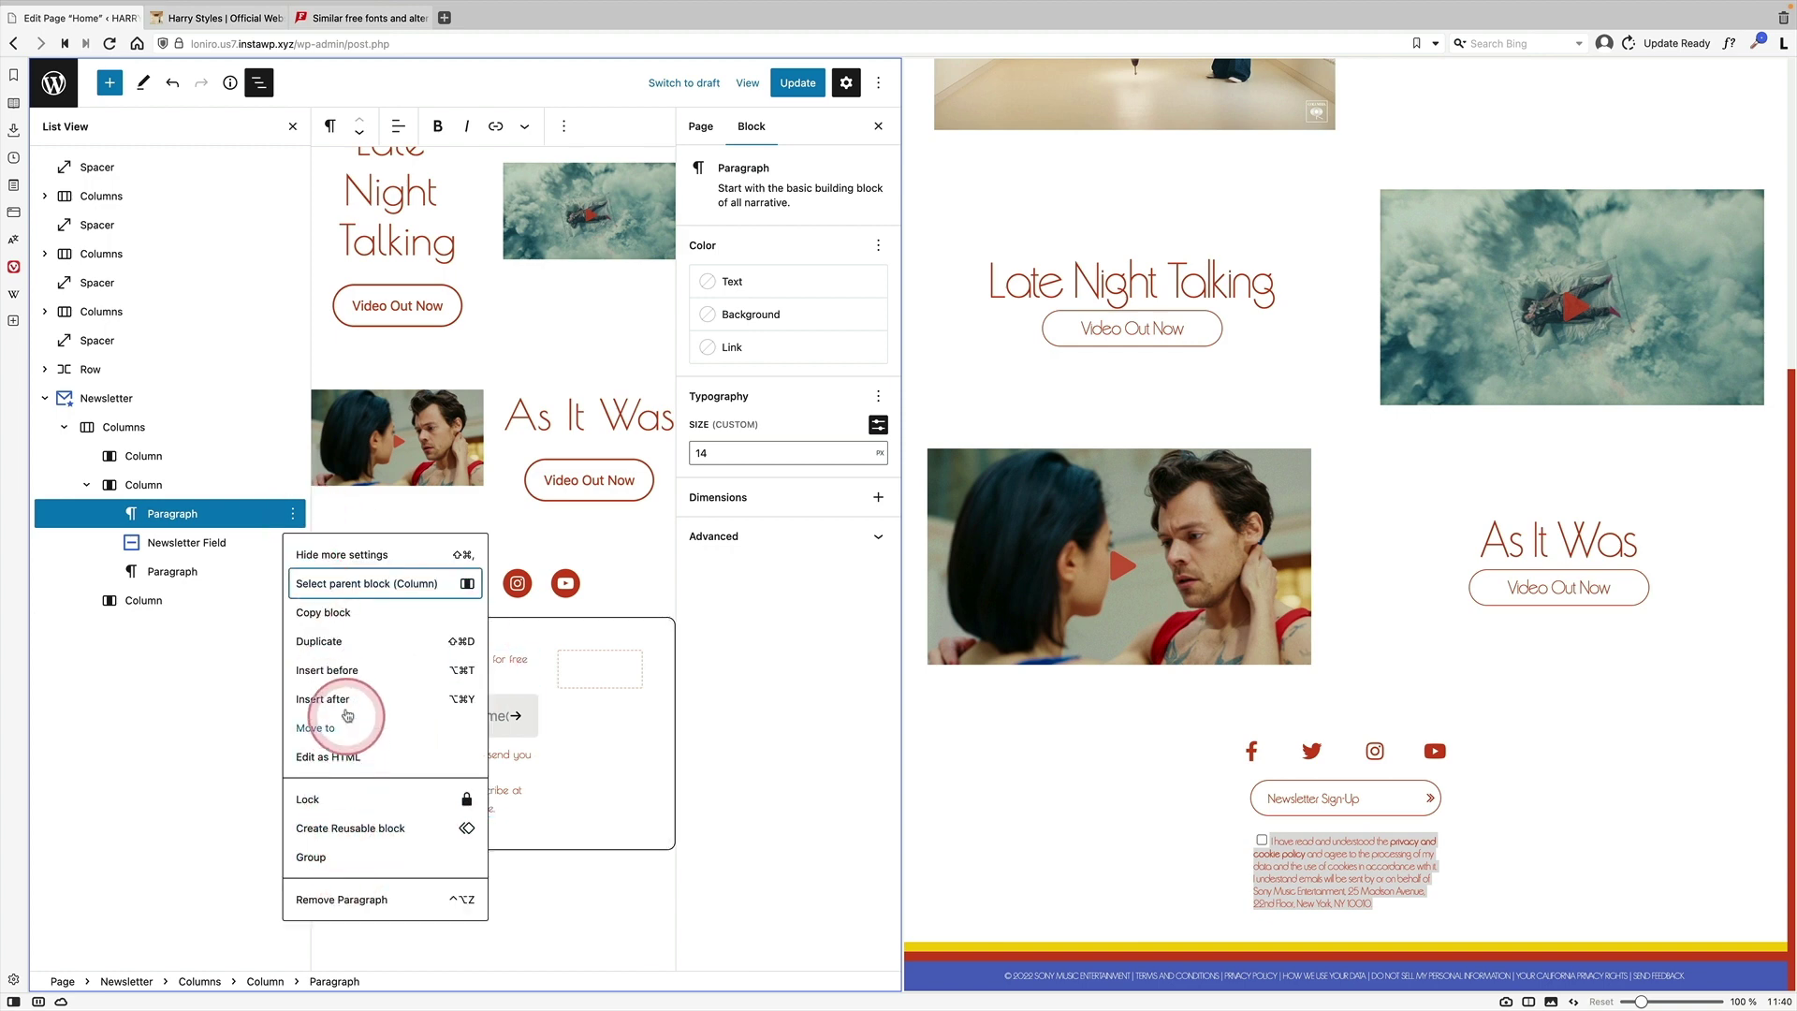
{"action": "left_click", "coordinate": [346, 899]}
{"action": "left_click", "coordinate": [794, 82]}
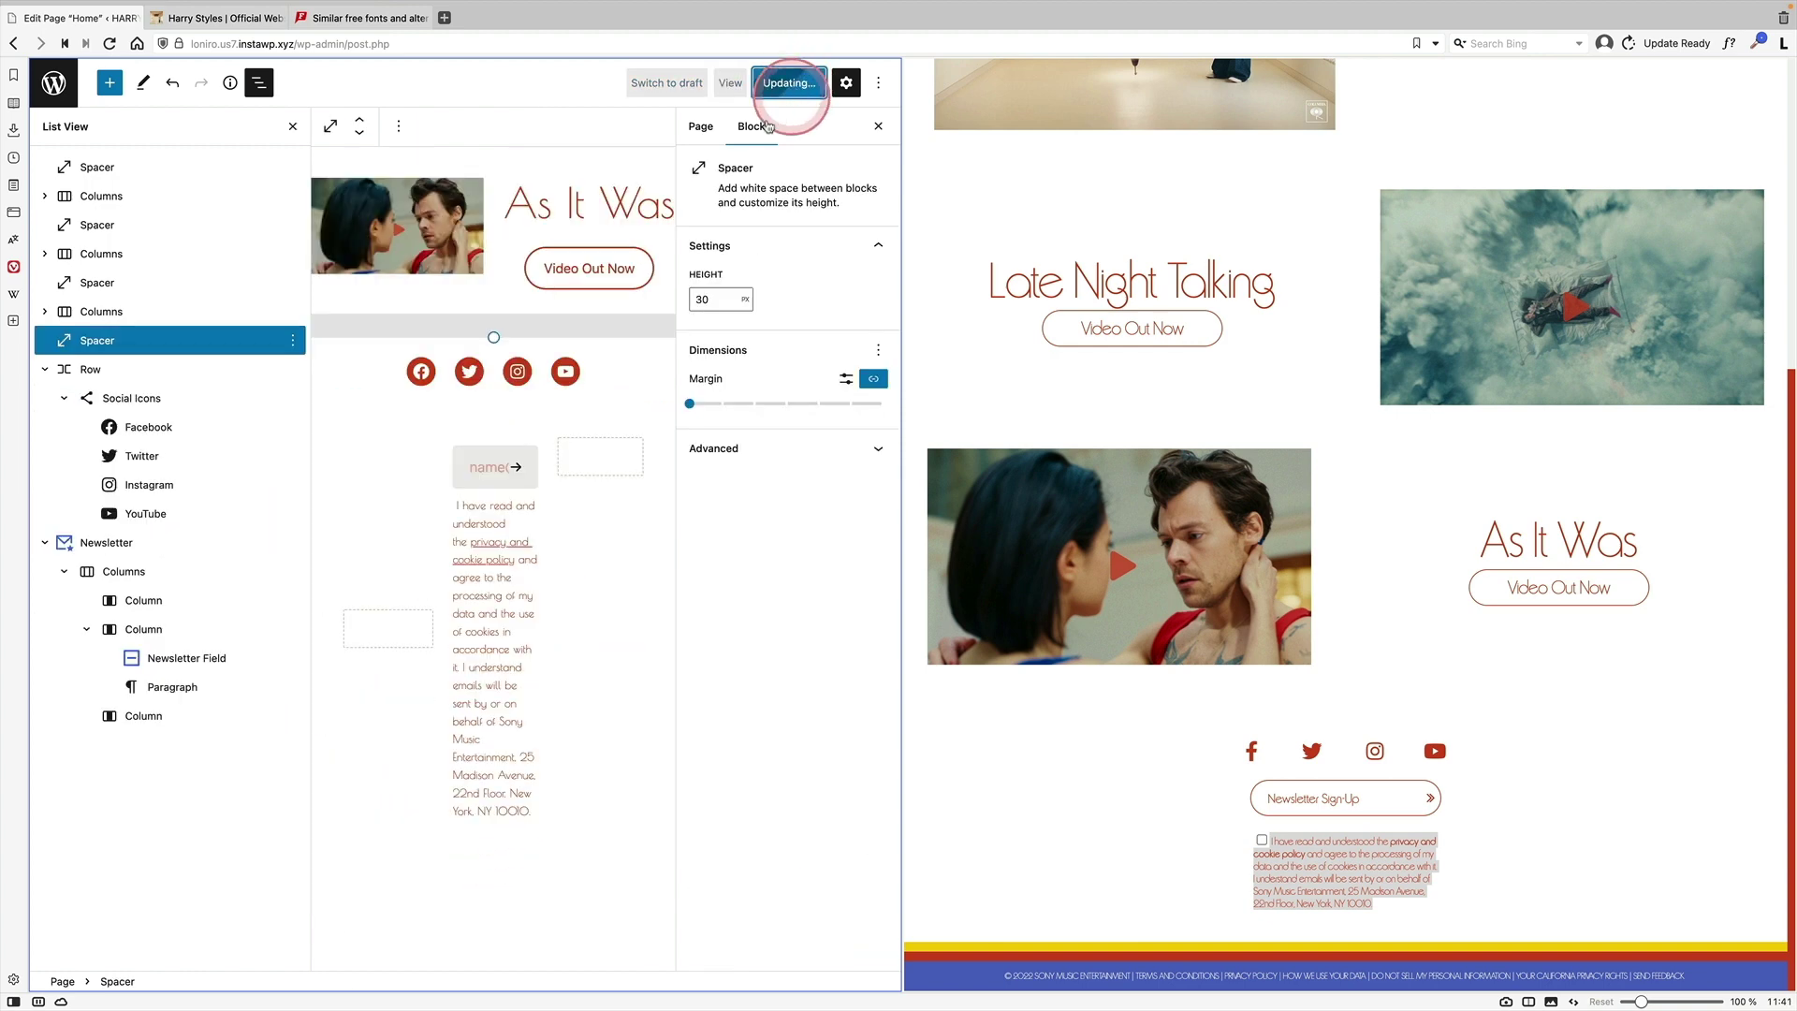
{"action": "left_click", "coordinate": [178, 931]}
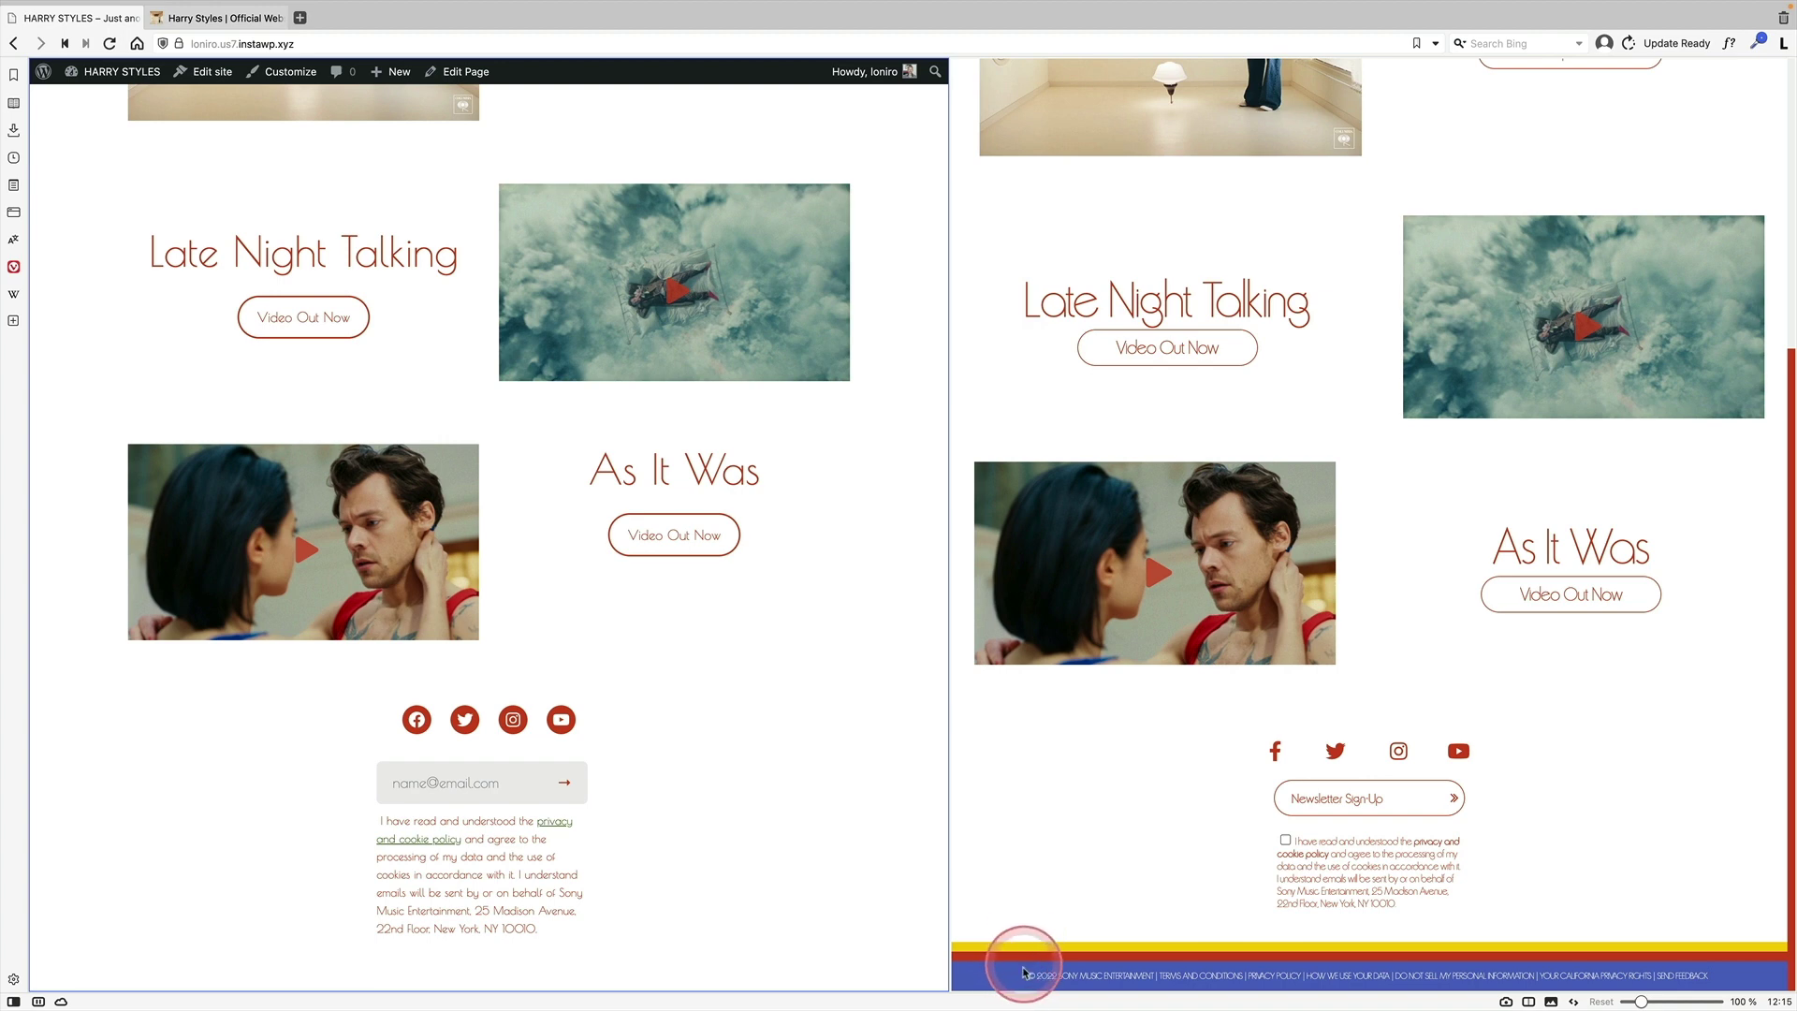
Open the Footer template part in the site editor and show its block structure in List View
{"action": "left_click", "coordinate": [196, 75]}
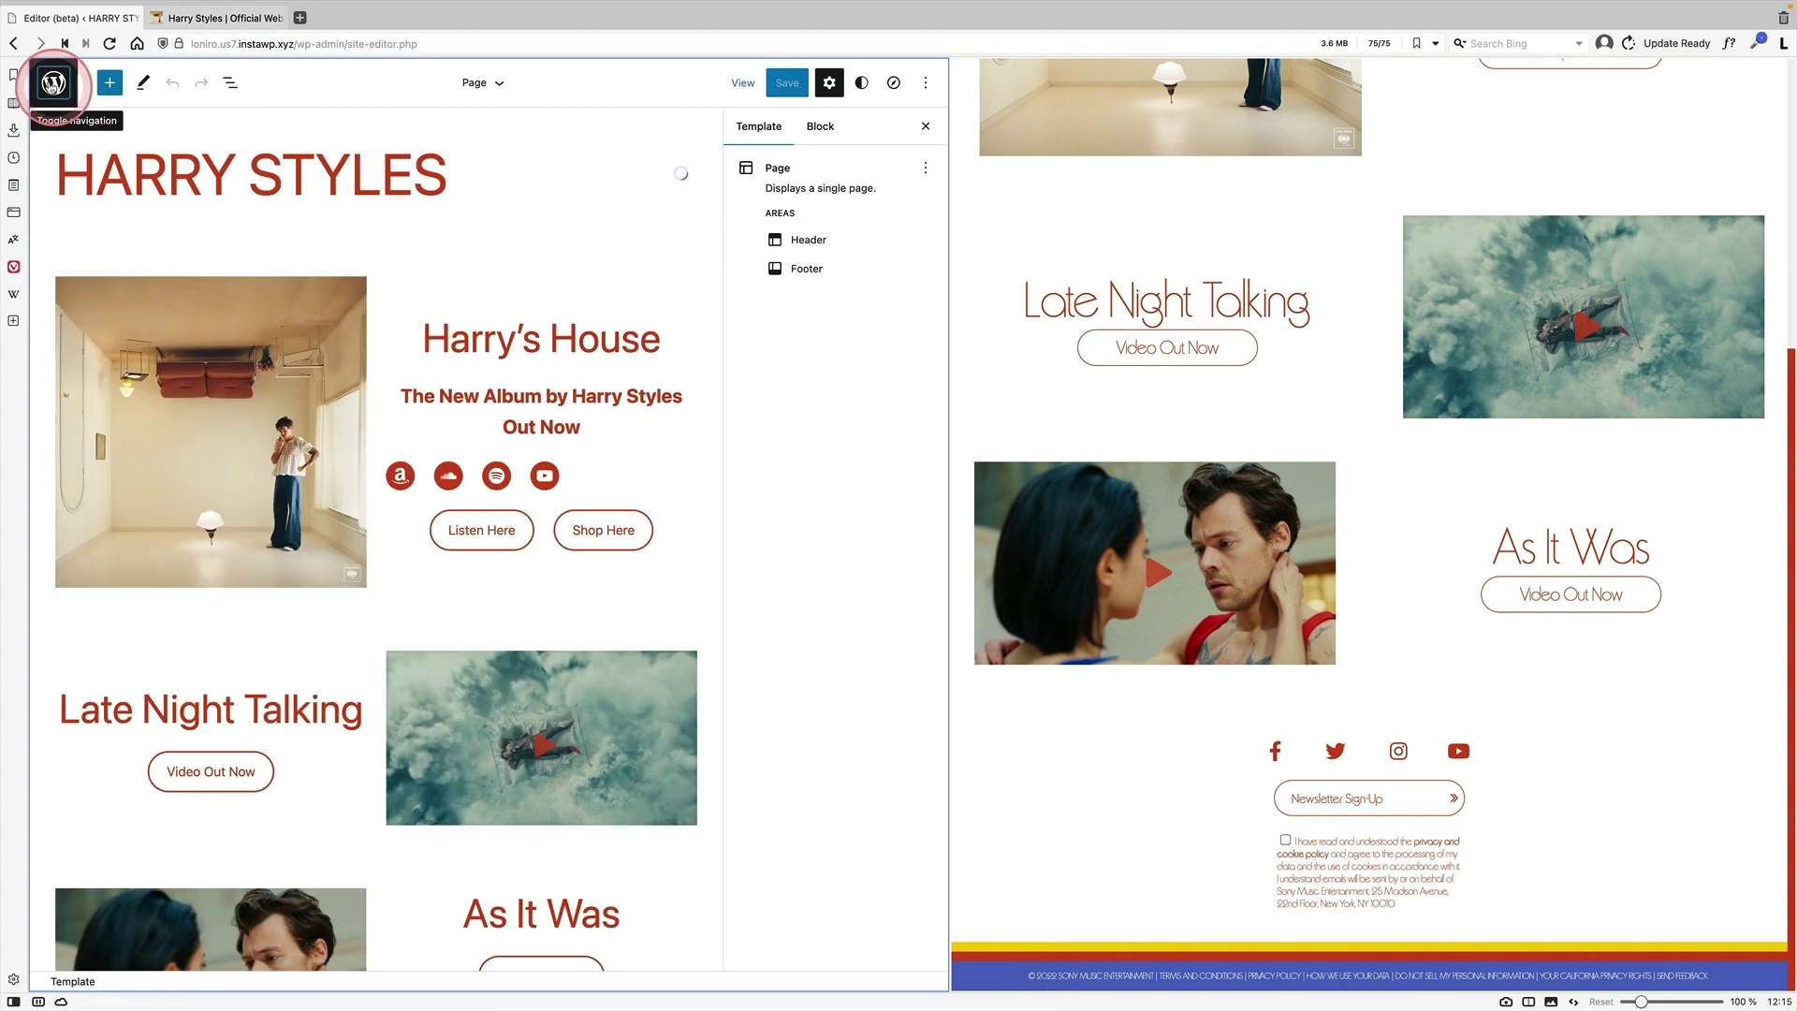
{"action": "left_click", "coordinate": [54, 82]}
{"action": "left_click", "coordinate": [88, 300]}
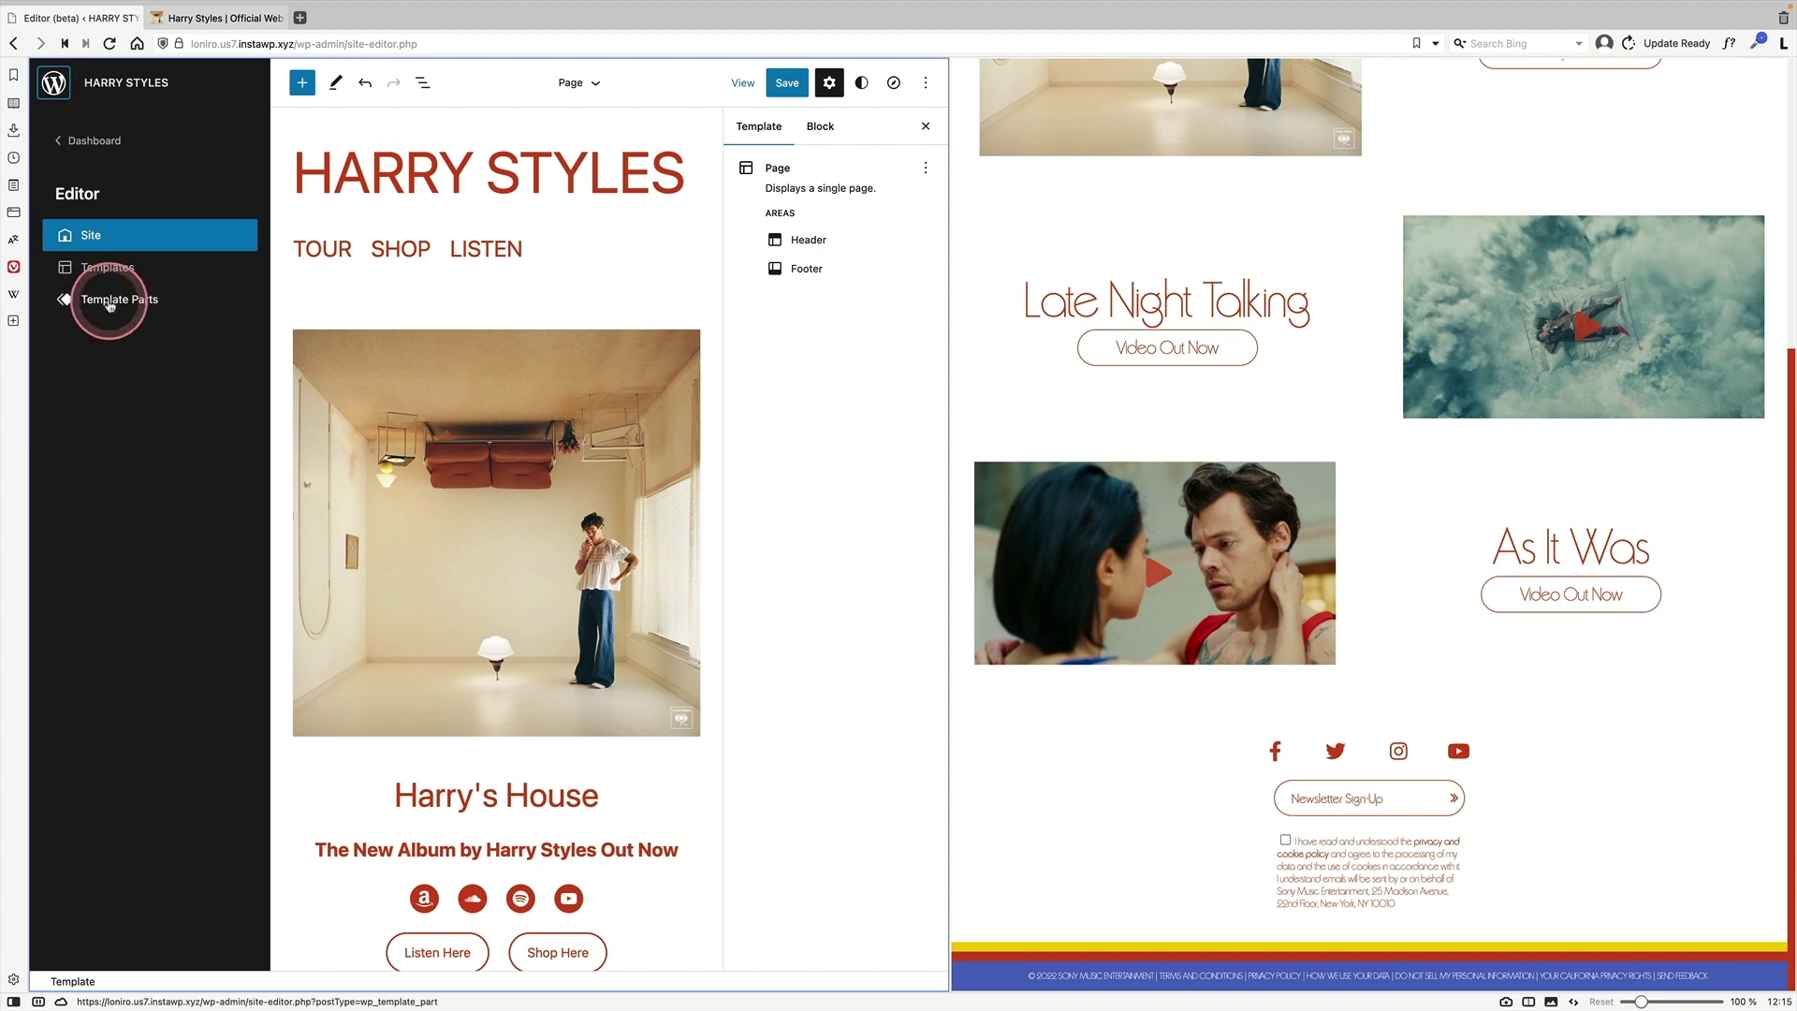
{"action": "left_click", "coordinate": [376, 456]}
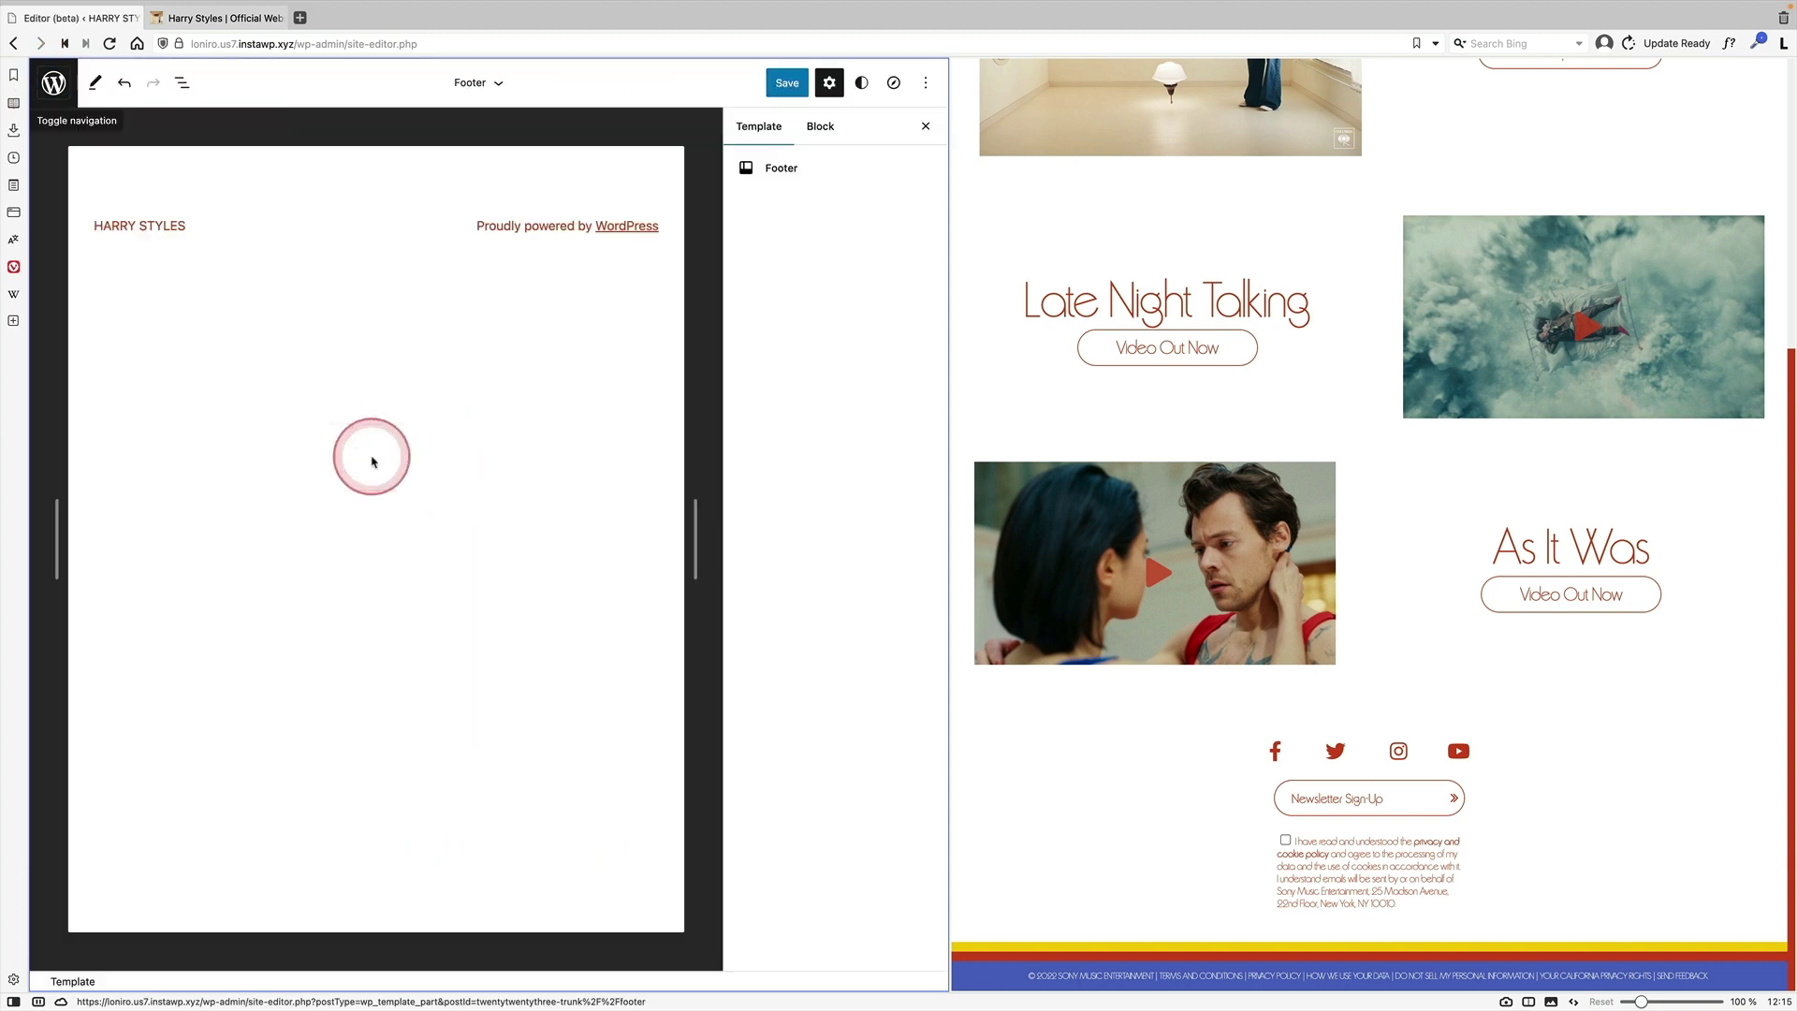
{"action": "left_click", "coordinate": [208, 271]}
{"action": "left_click", "coordinate": [230, 83]}
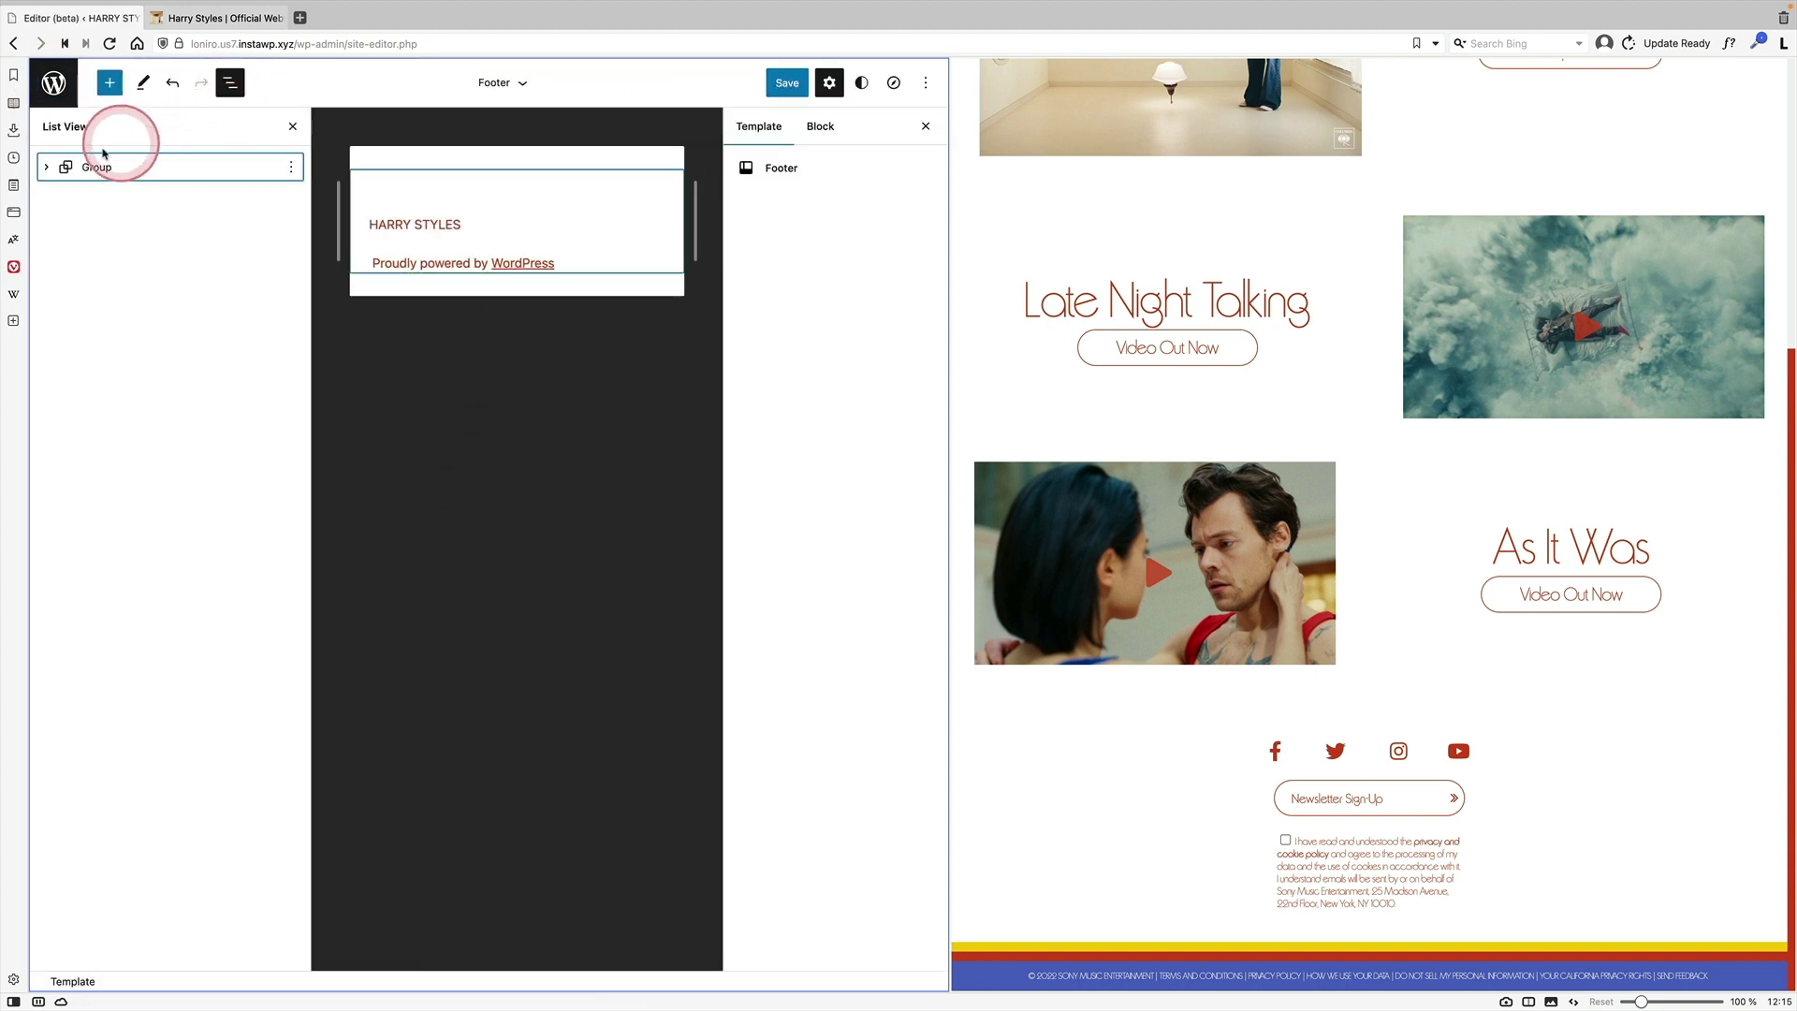
Move the Row out of the footer's Group block and delete the Group
{"action": "left_click", "coordinate": [49, 168]}
{"action": "left_click", "coordinate": [103, 196]}
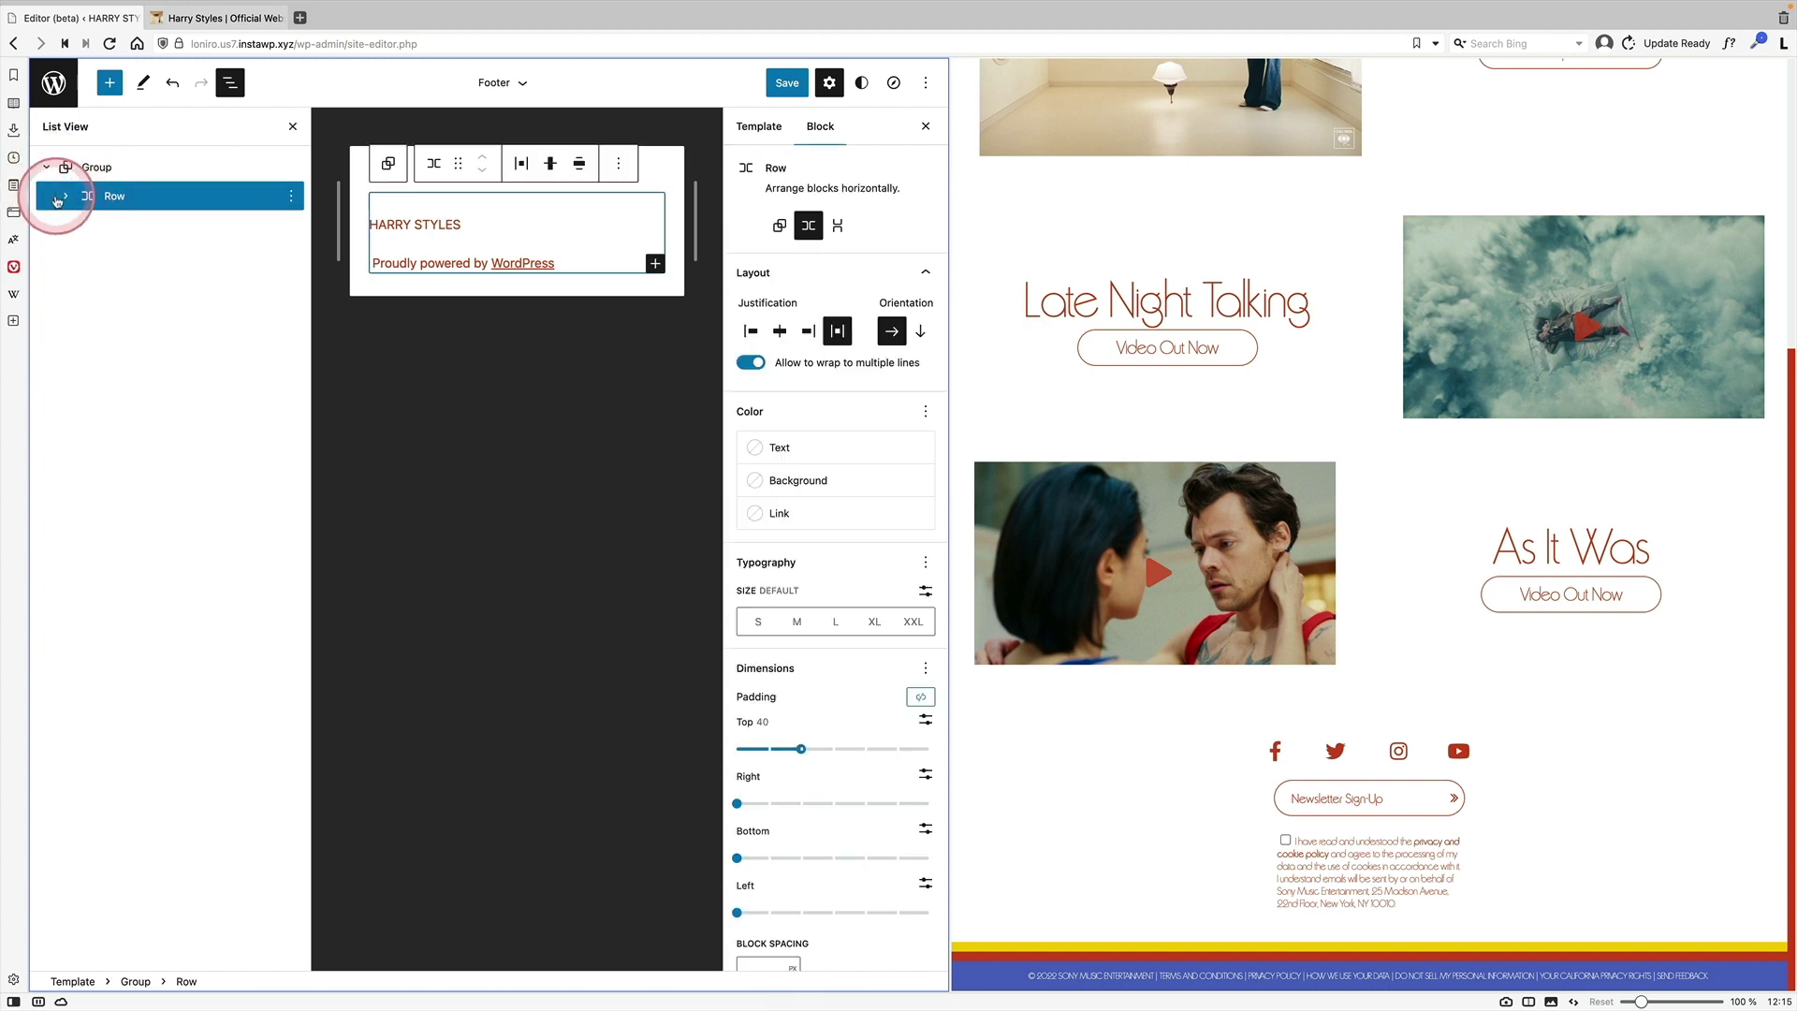
{"action": "left_click", "coordinate": [65, 196]}
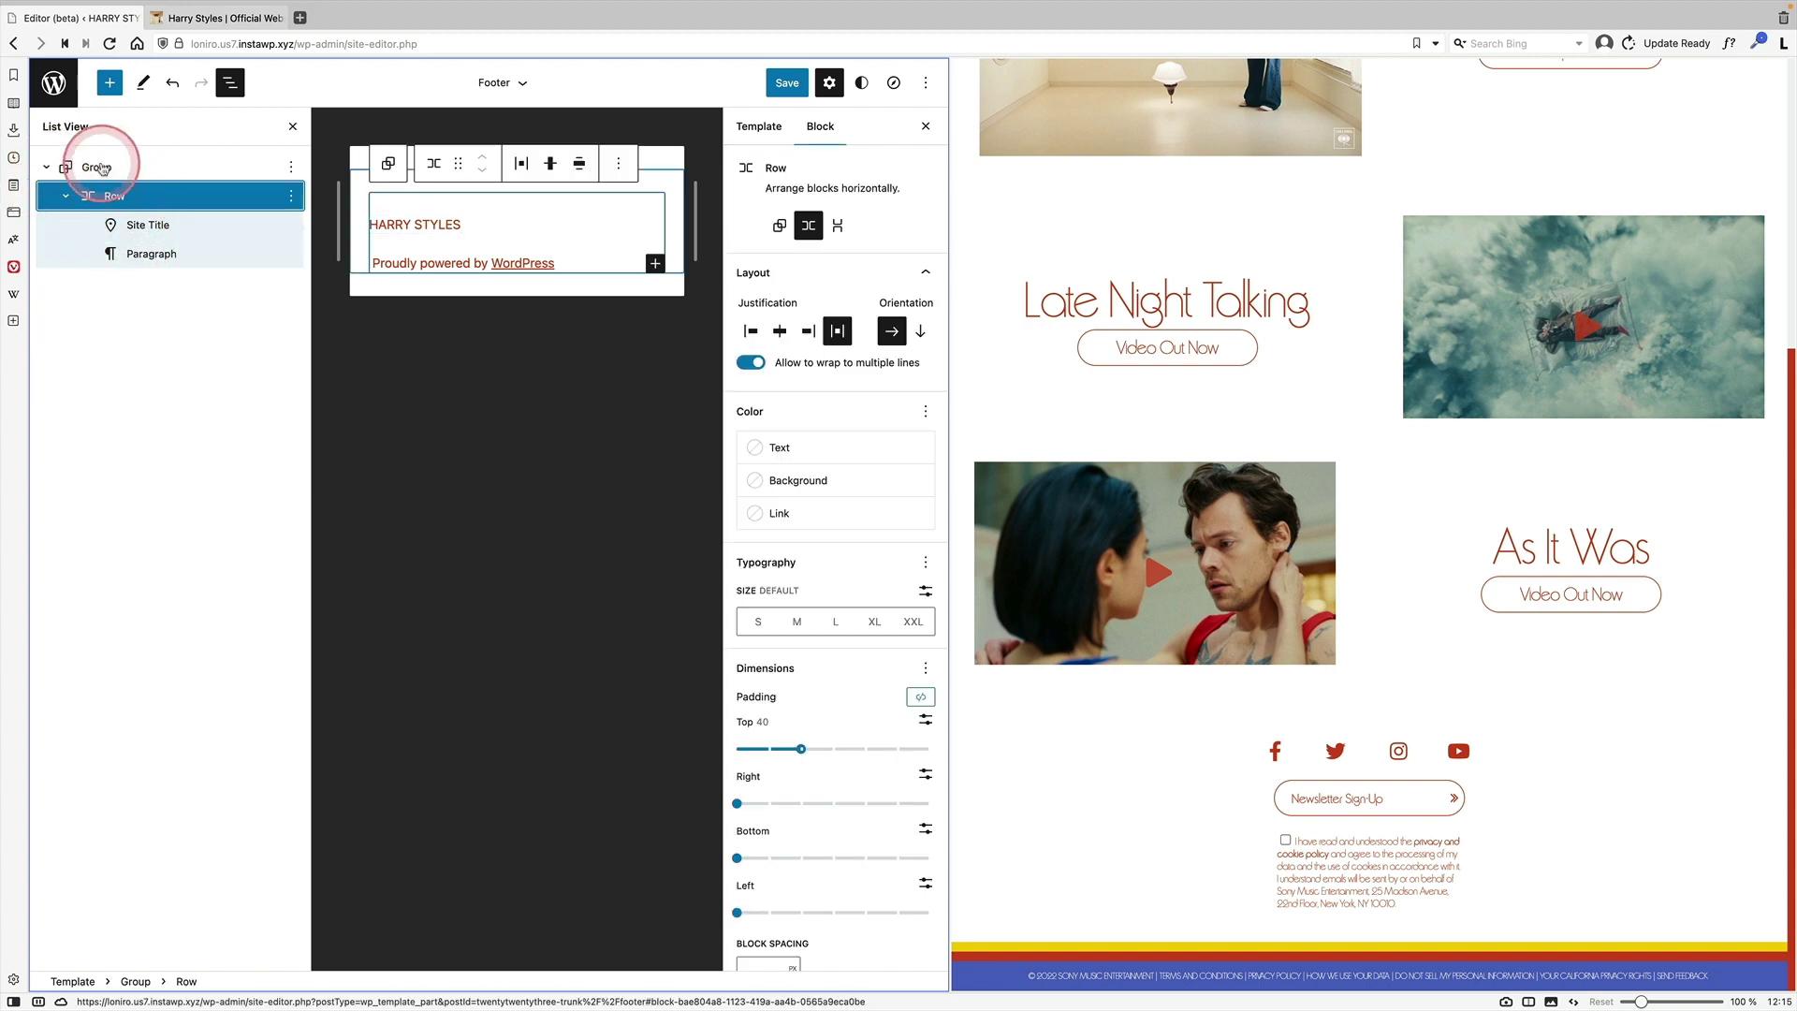
{"action": "left_click", "coordinate": [98, 169]}
{"action": "left_click", "coordinate": [100, 196]}
{"action": "left_click_drag", "start_coordinate": [100, 193], "coordinate": [105, 182]}
{"action": "left_click", "coordinate": [108, 249]}
{"action": "key", "text": "Delete"}
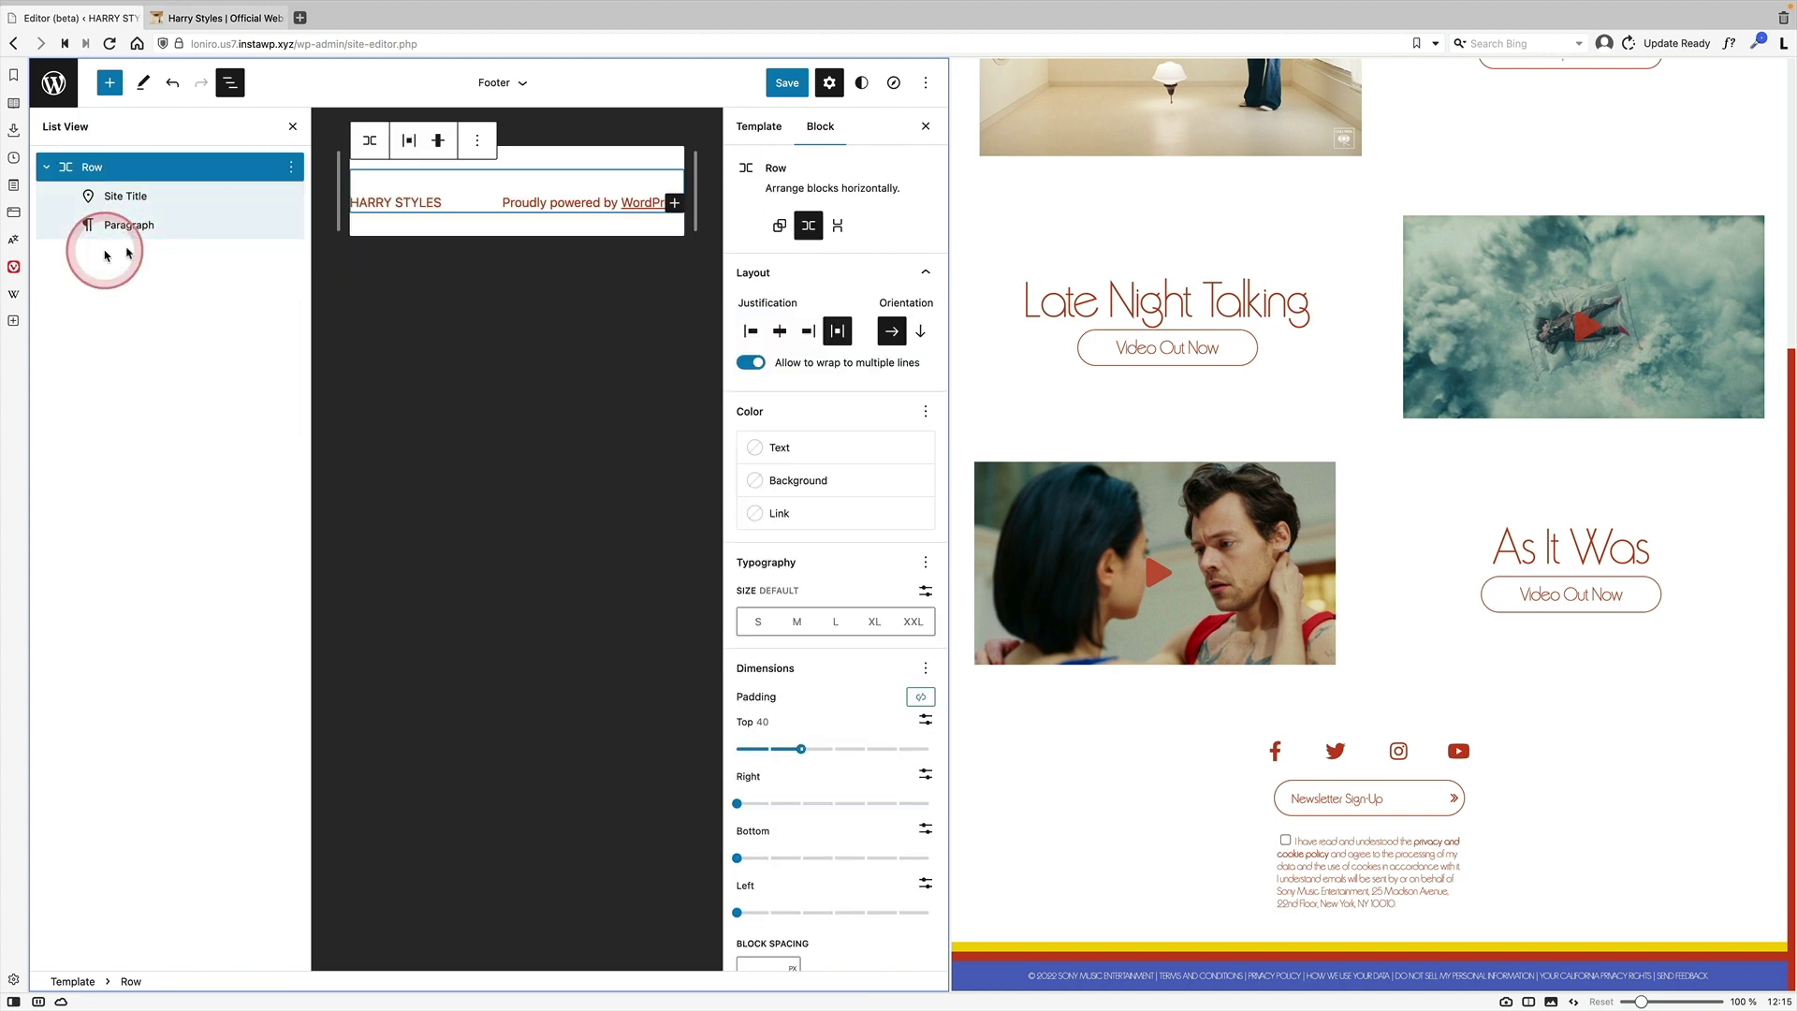
Set the footer Row's background to the custom colour 5167C2
{"action": "left_click", "coordinate": [165, 196]}
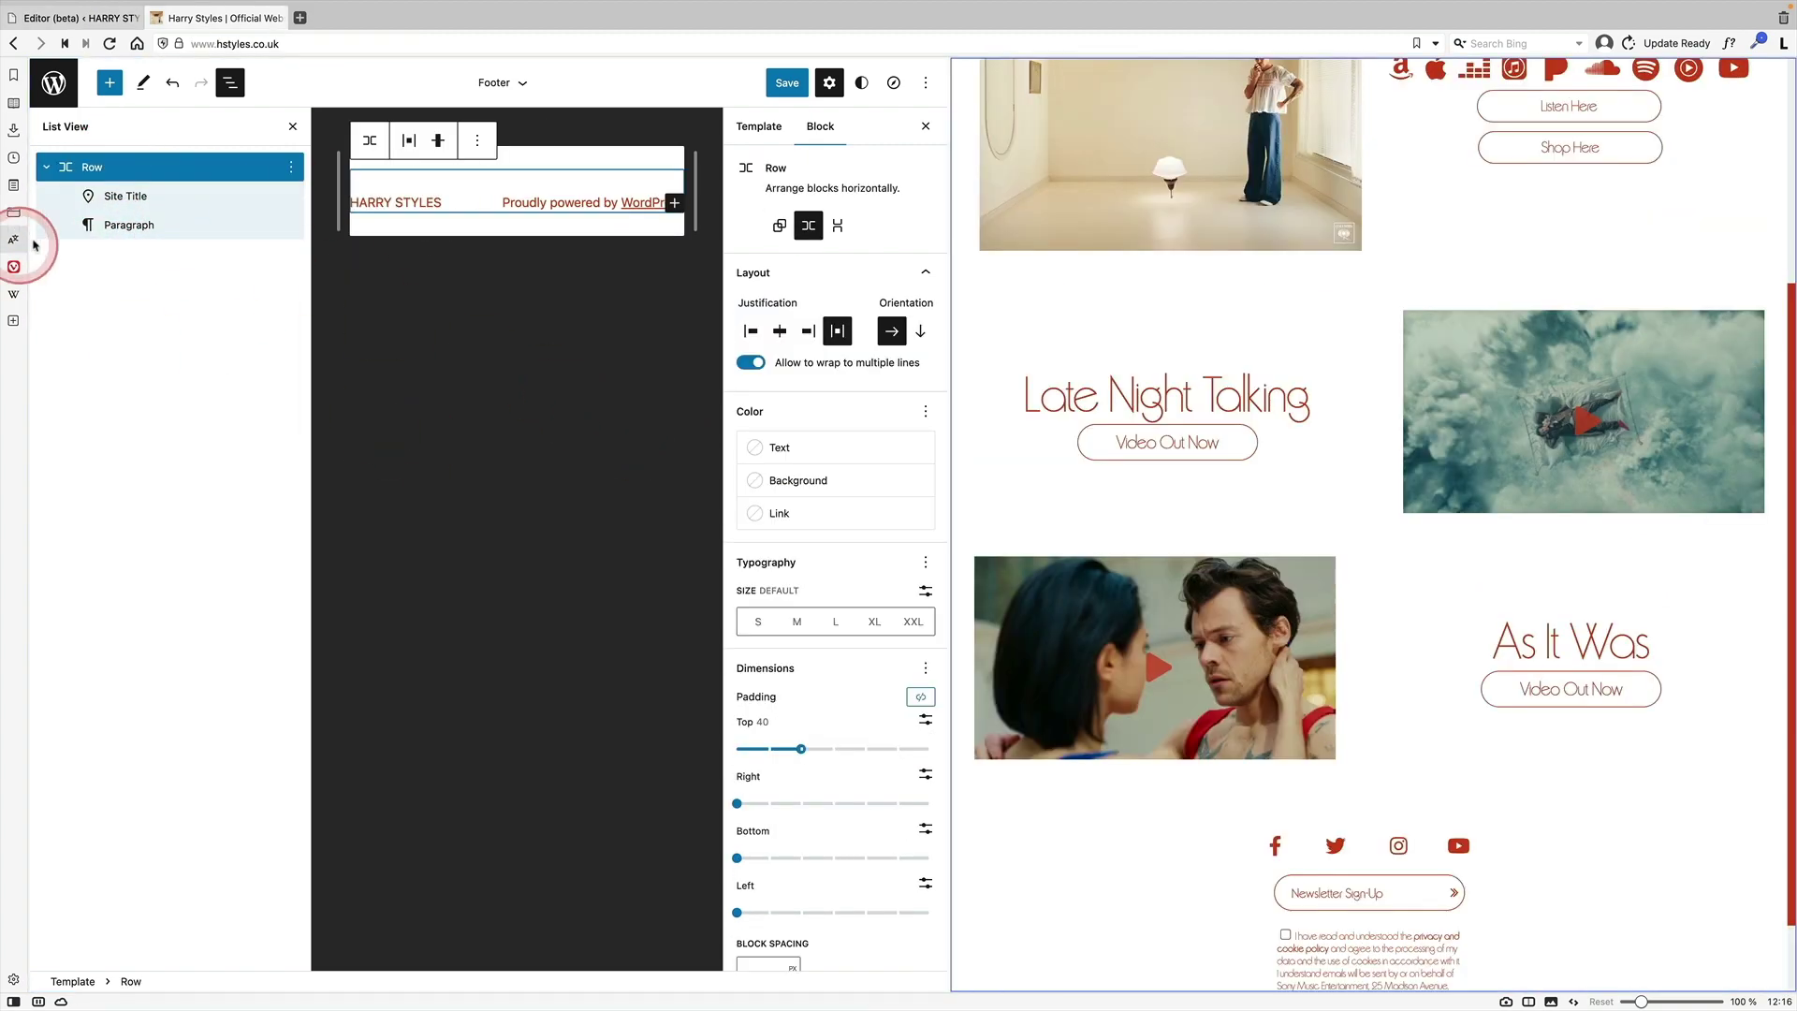
{"action": "left_click", "coordinate": [817, 482]}
{"action": "left_click", "coordinate": [604, 541]}
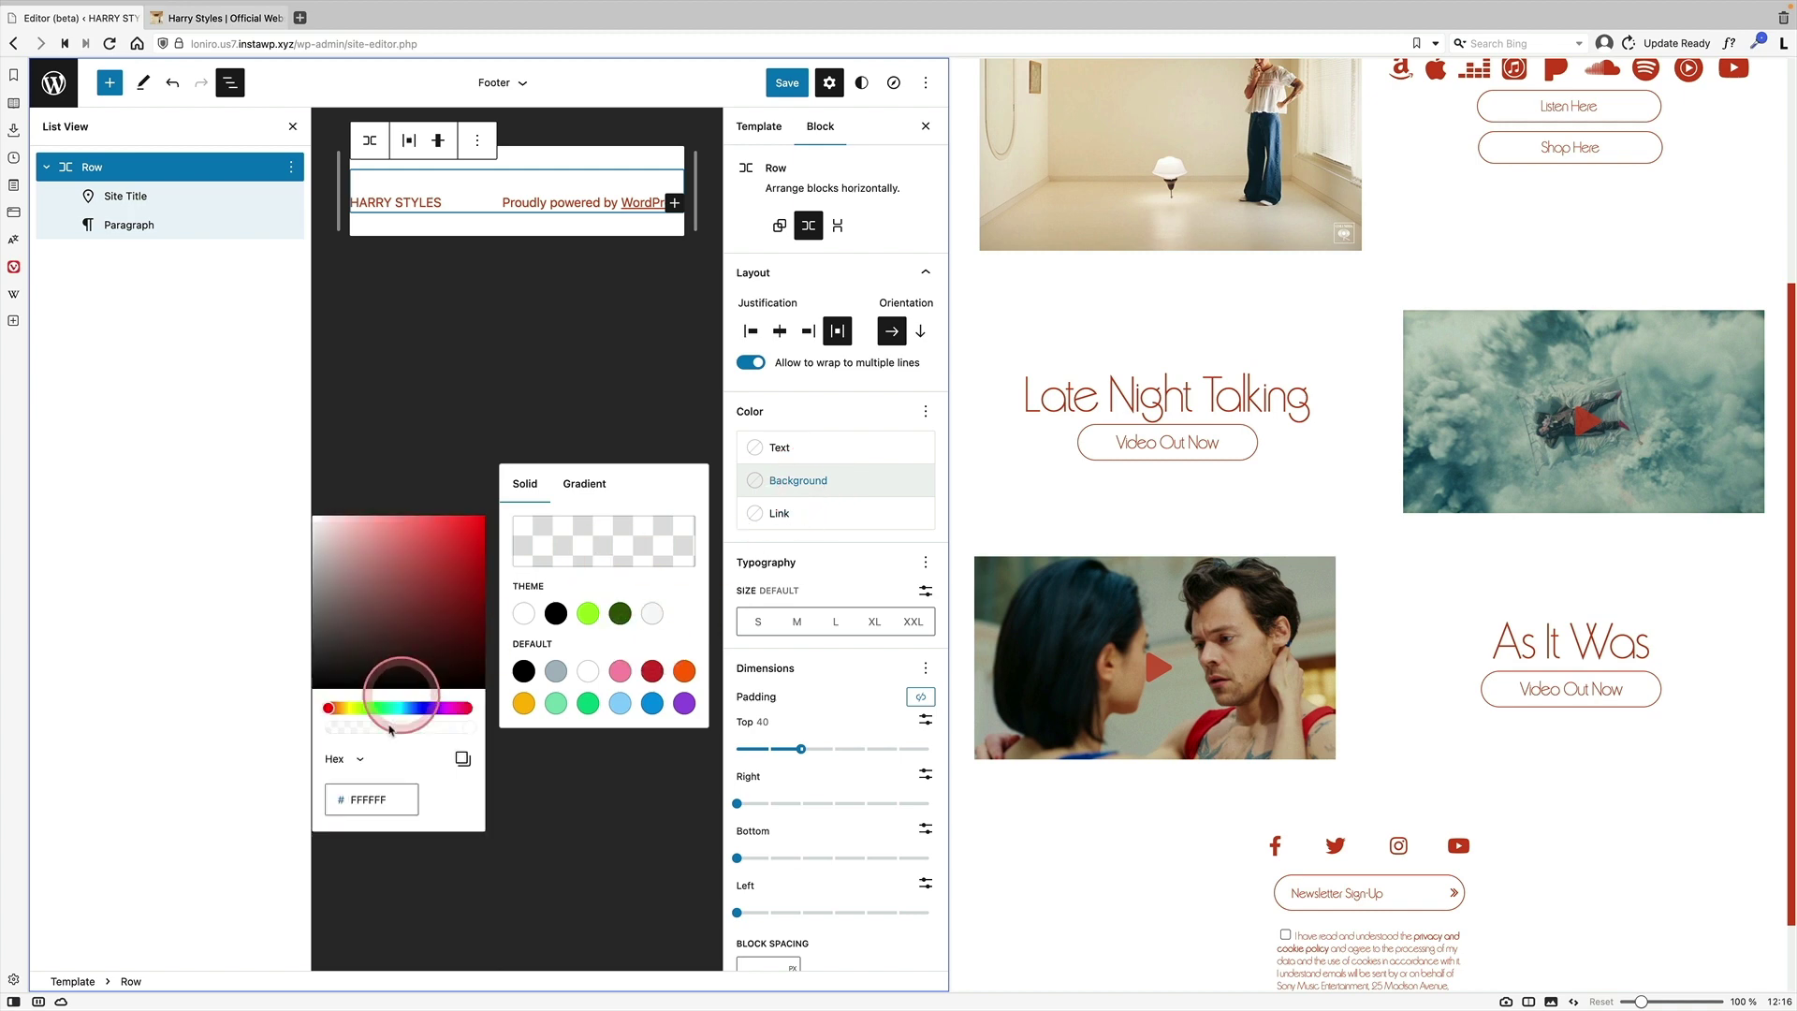
{"action": "key", "text": "ctrl+v"}
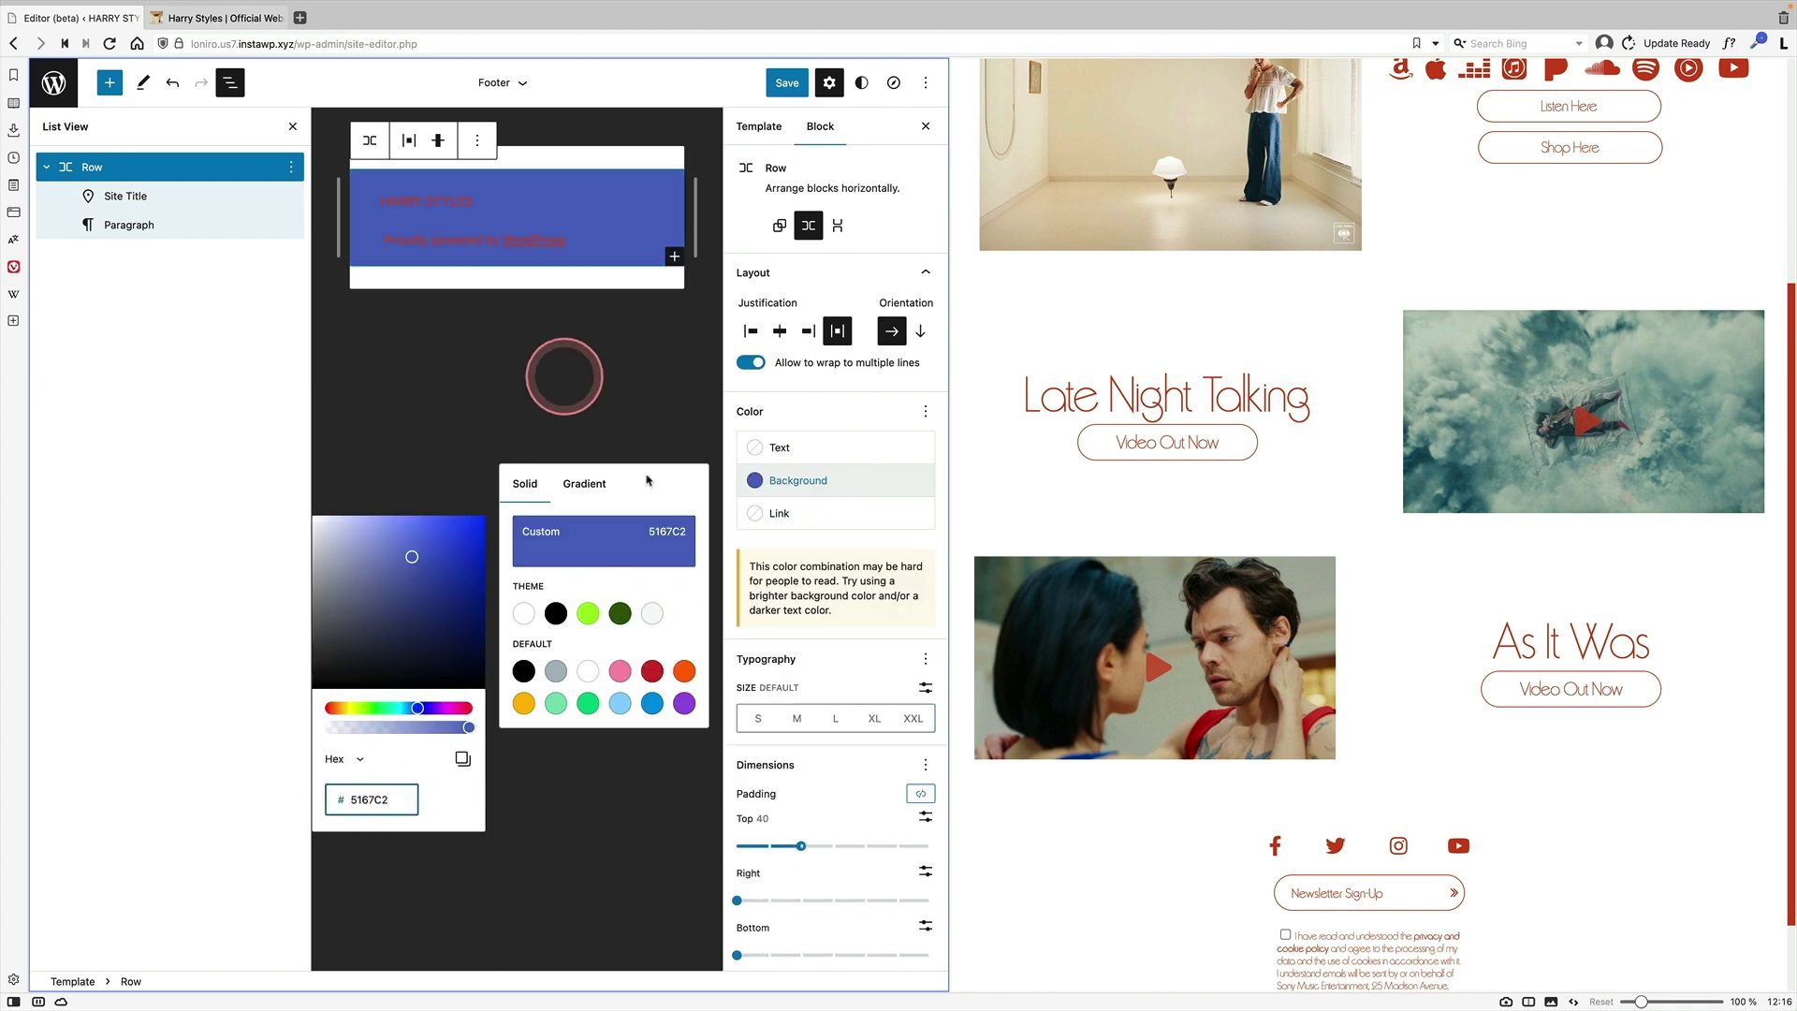
Set the footer Row's text and link colours to the white Base theme colour (FFFFFF)
{"action": "left_click", "coordinate": [802, 449]}
{"action": "left_click", "coordinate": [523, 541]}
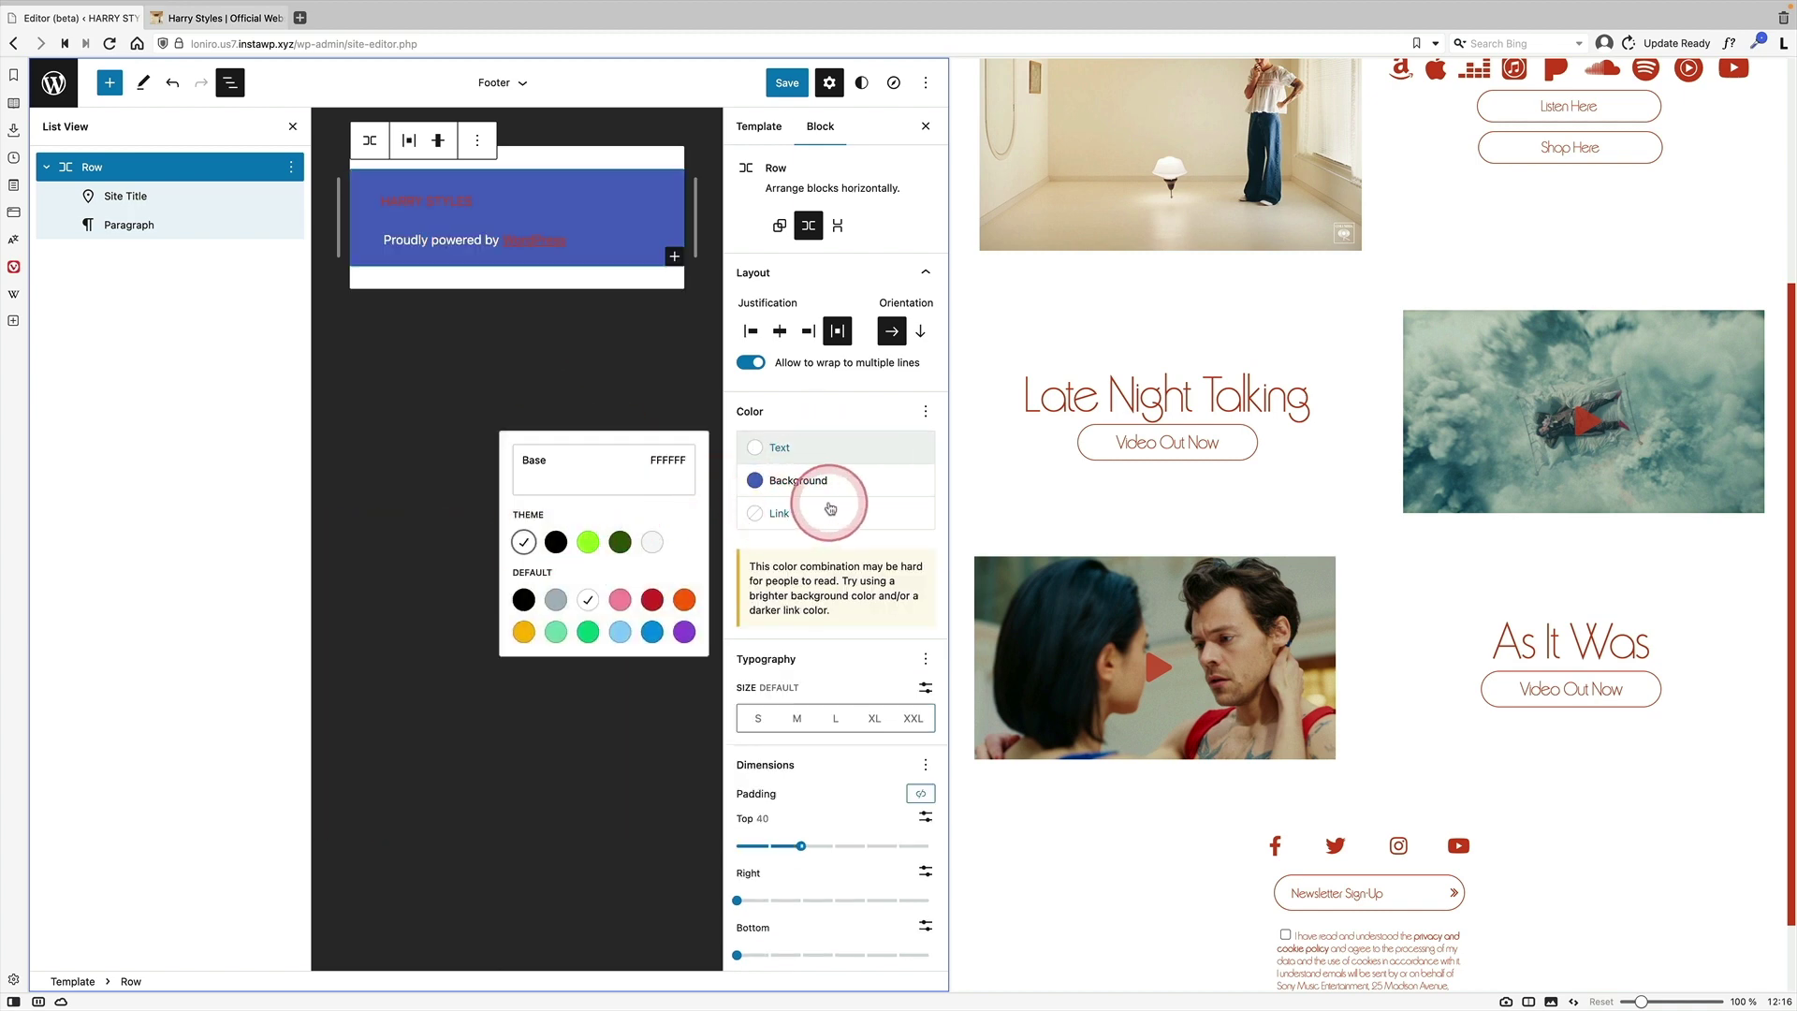
{"action": "left_click", "coordinate": [786, 513]}
{"action": "left_click", "coordinate": [523, 608]}
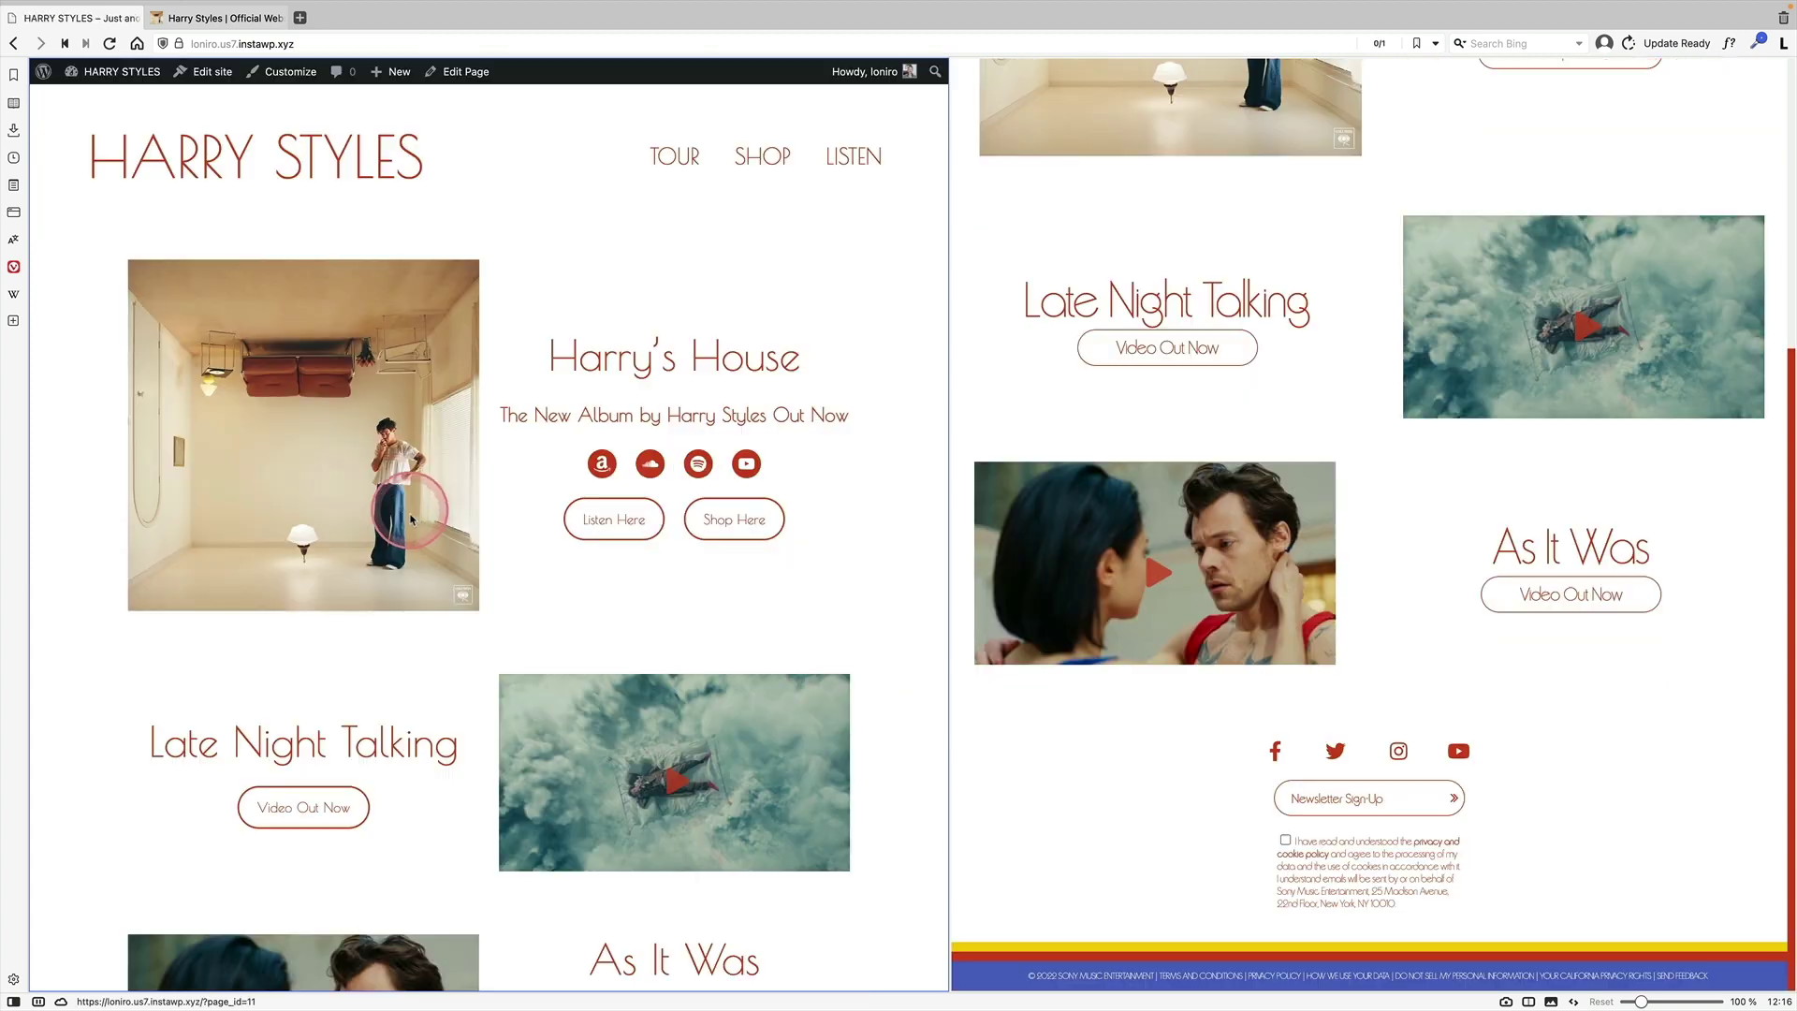
Check the footer on the published home page, and reopen the Footer template part with its Row expanded in List View
{"action": "scroll", "coordinate": [405, 509], "scroll_direction": "down", "scroll_amount": 10}
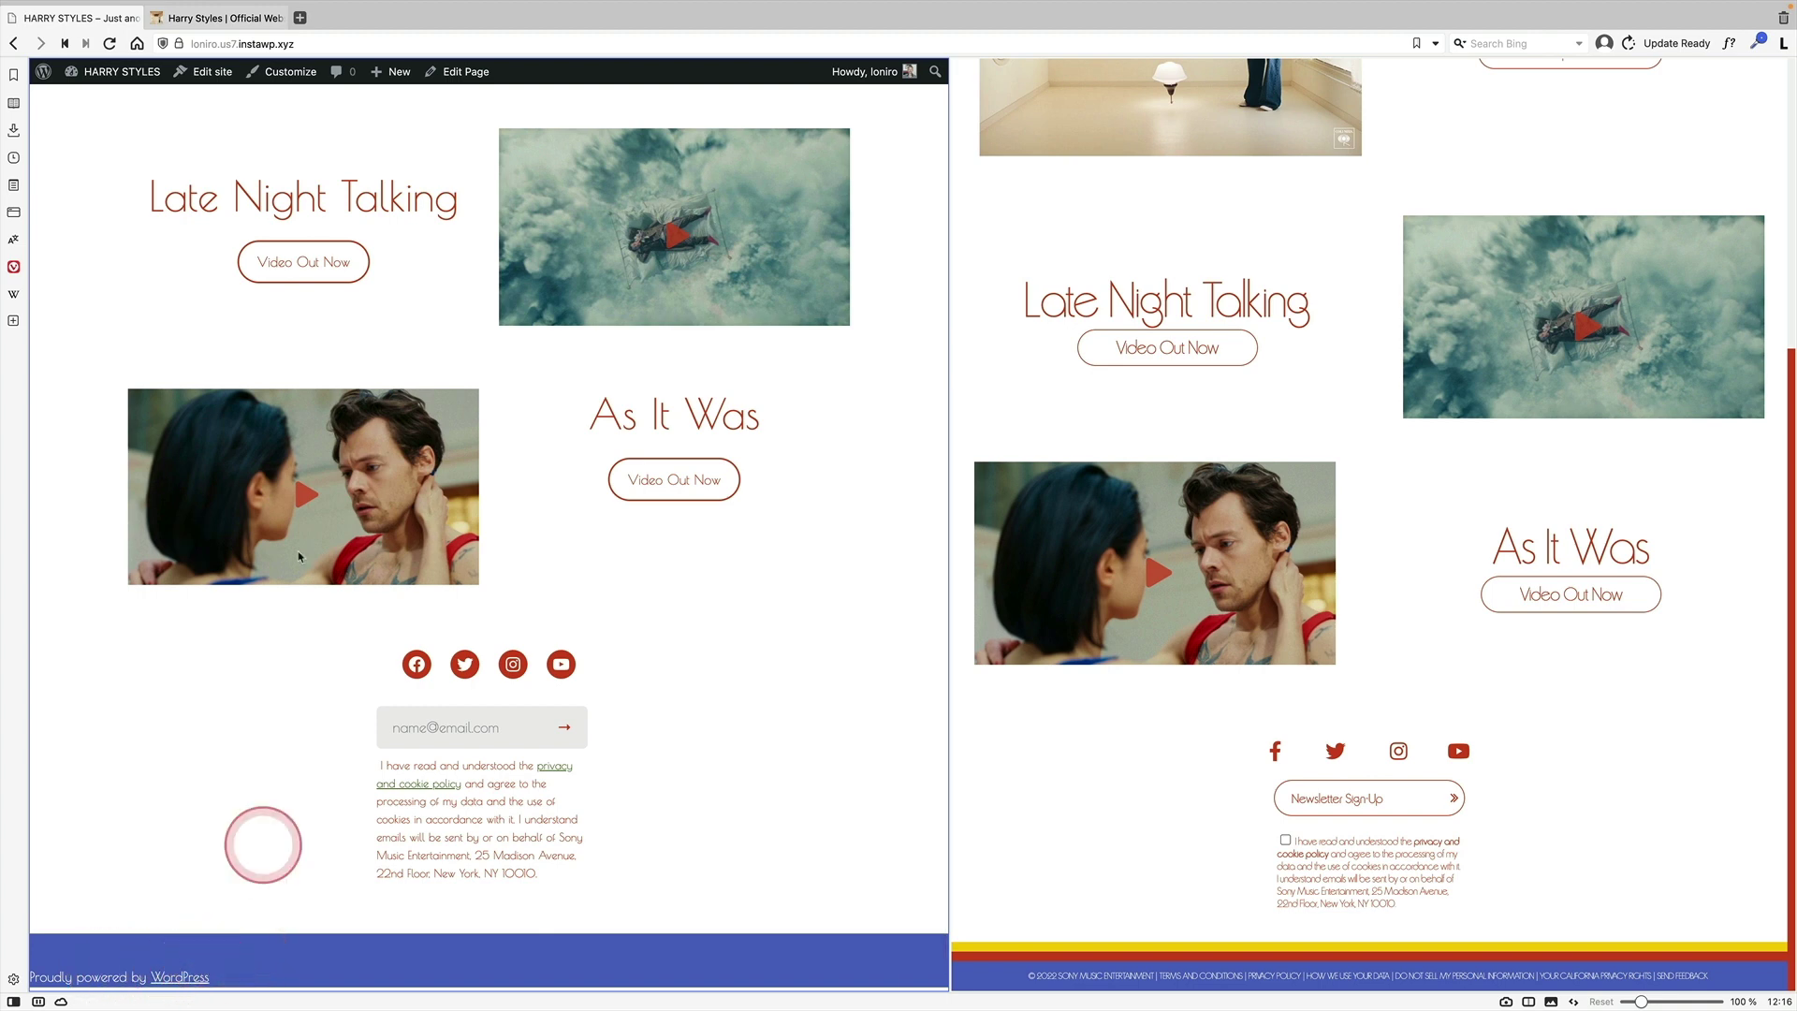
{"action": "left_click", "coordinate": [209, 71]}
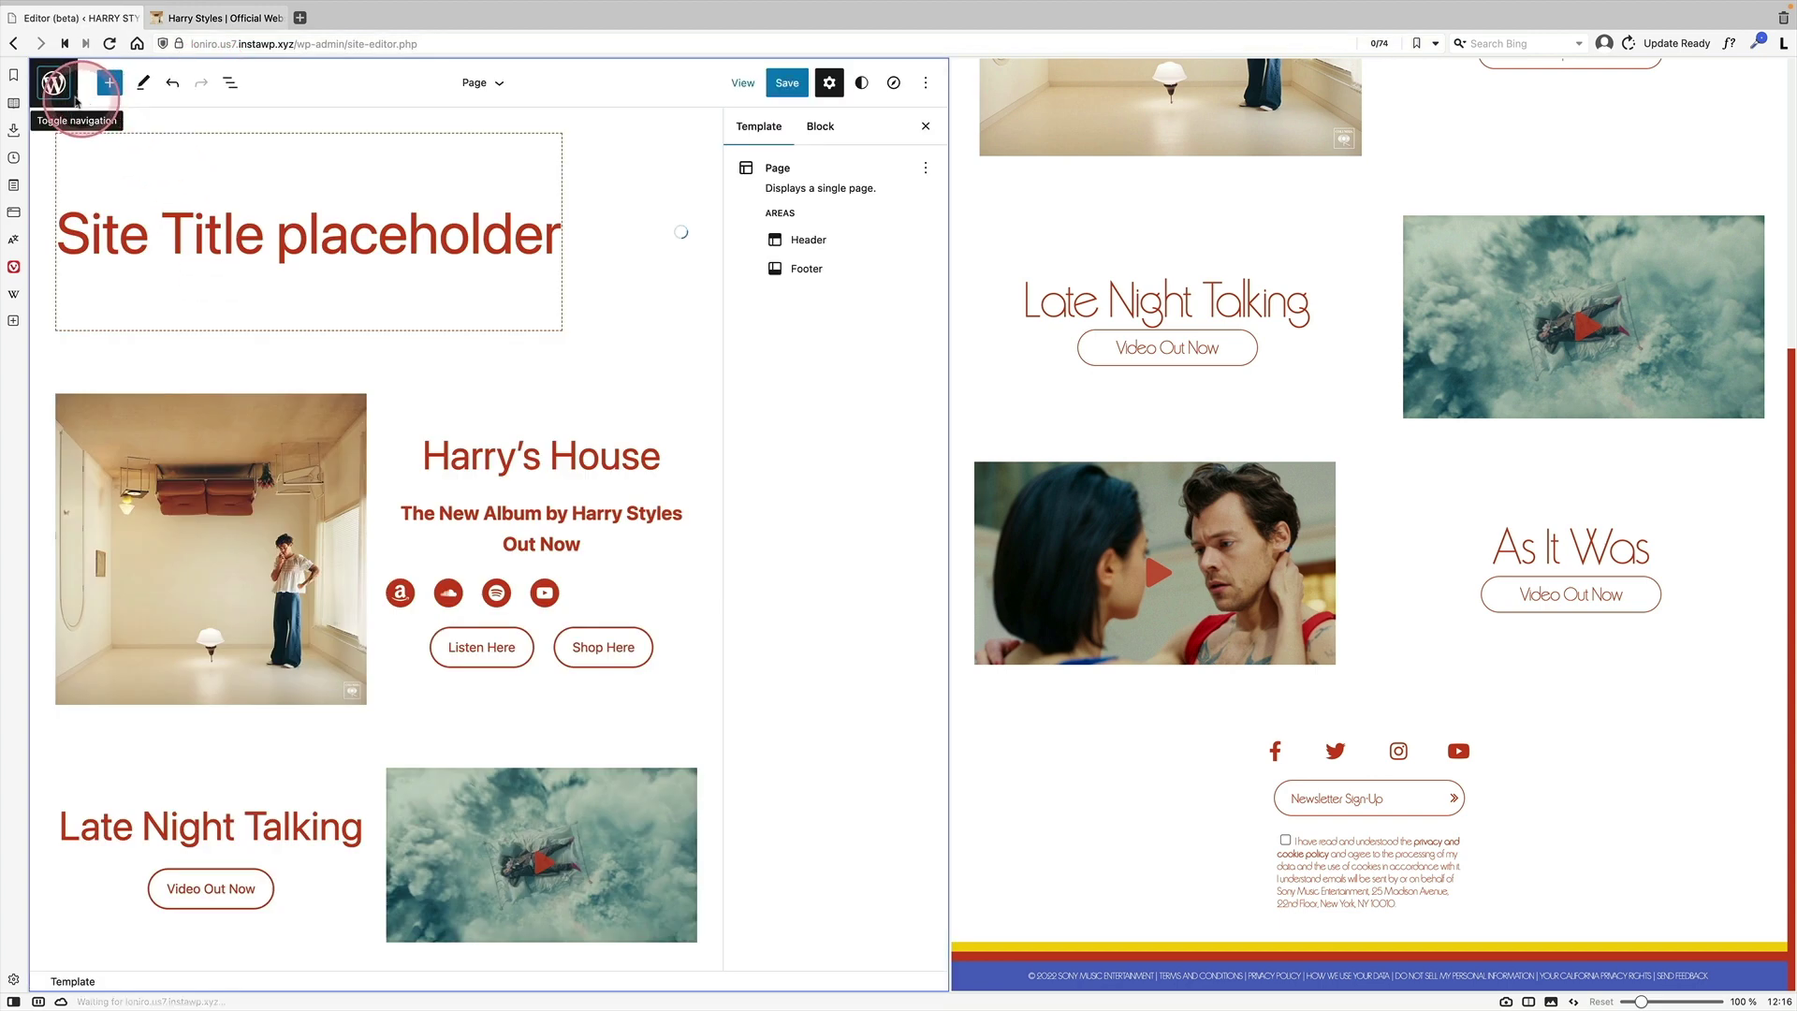
{"action": "left_click", "coordinate": [54, 84]}
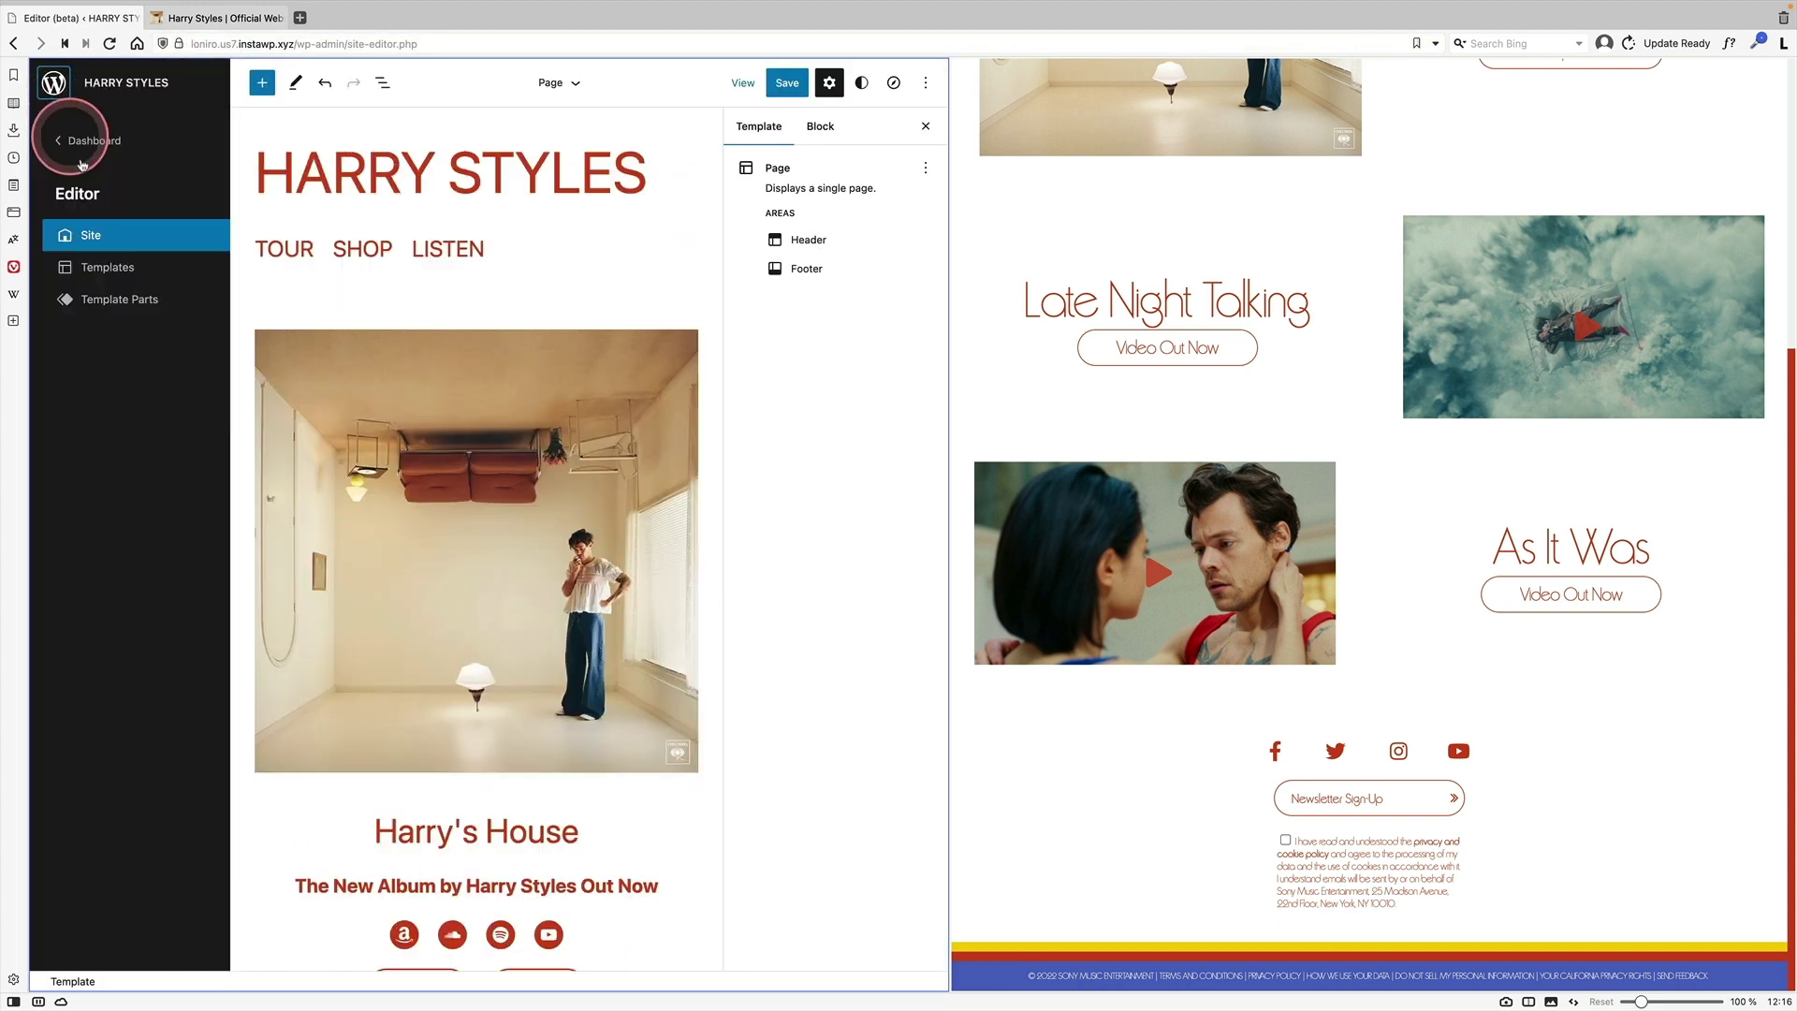
{"action": "left_click", "coordinate": [108, 297]}
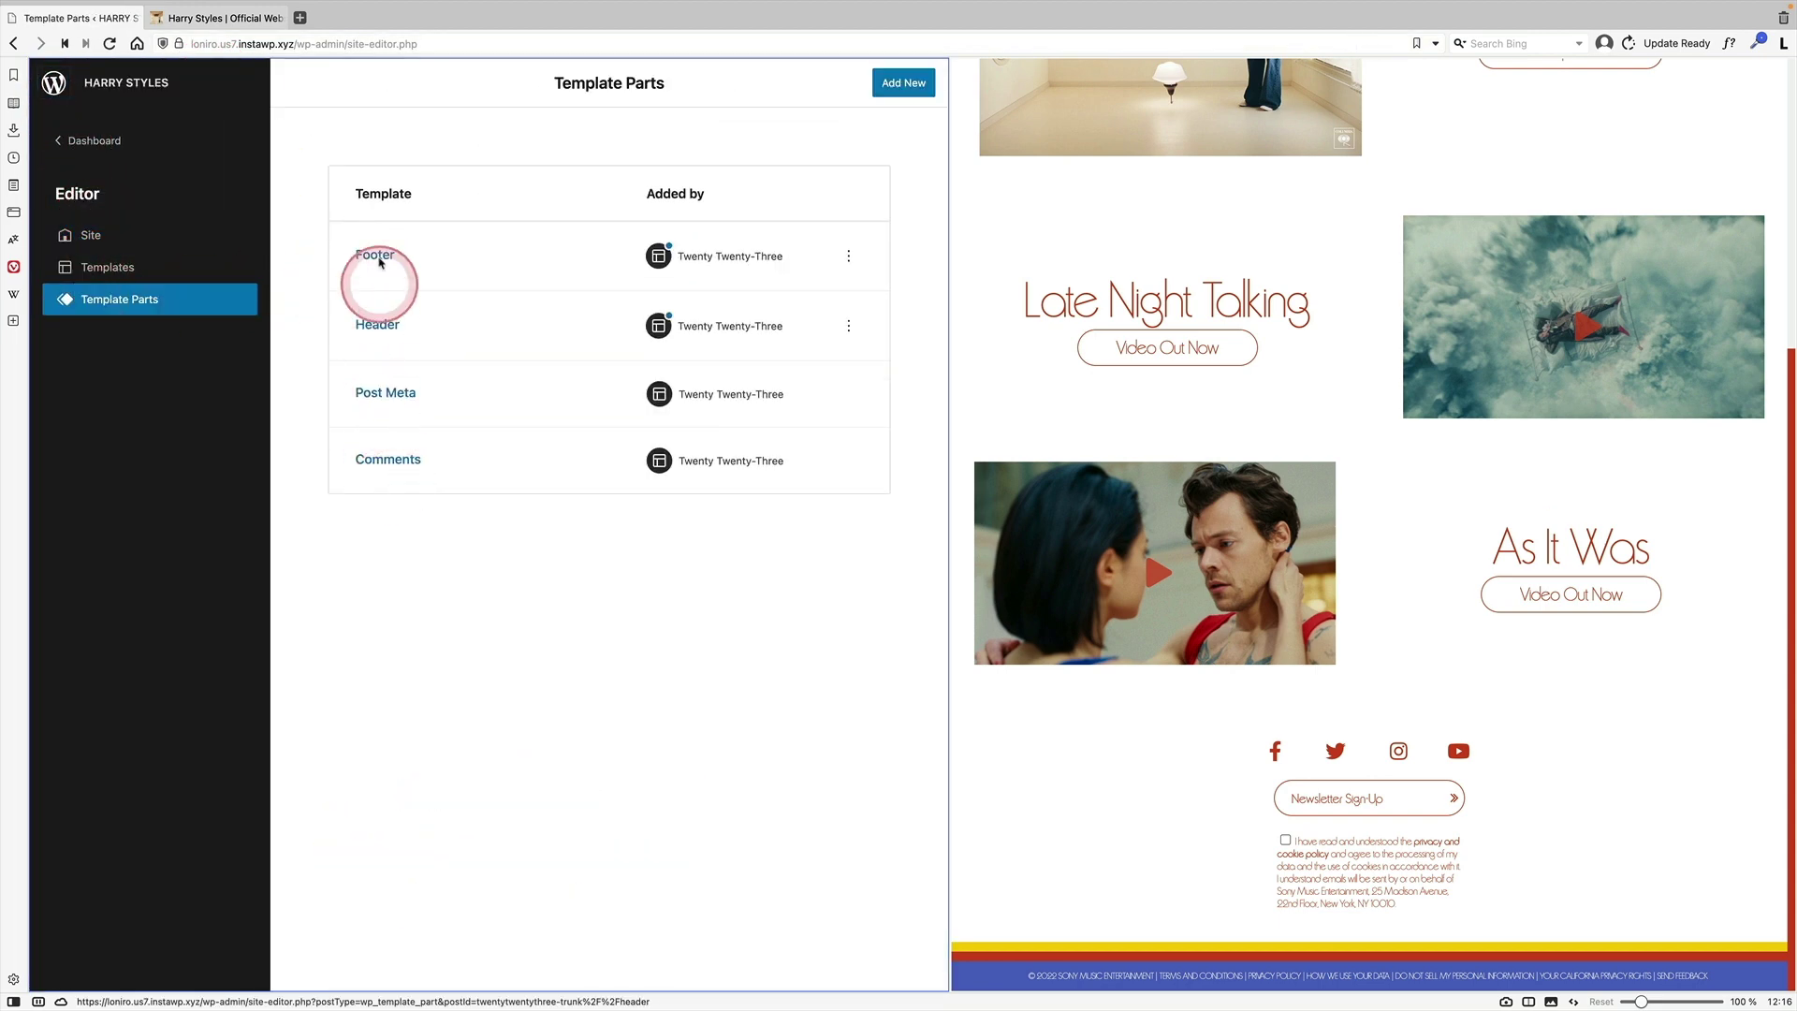
{"action": "left_click", "coordinate": [377, 257]}
{"action": "left_click", "coordinate": [233, 84]}
{"action": "left_click", "coordinate": [117, 170]}
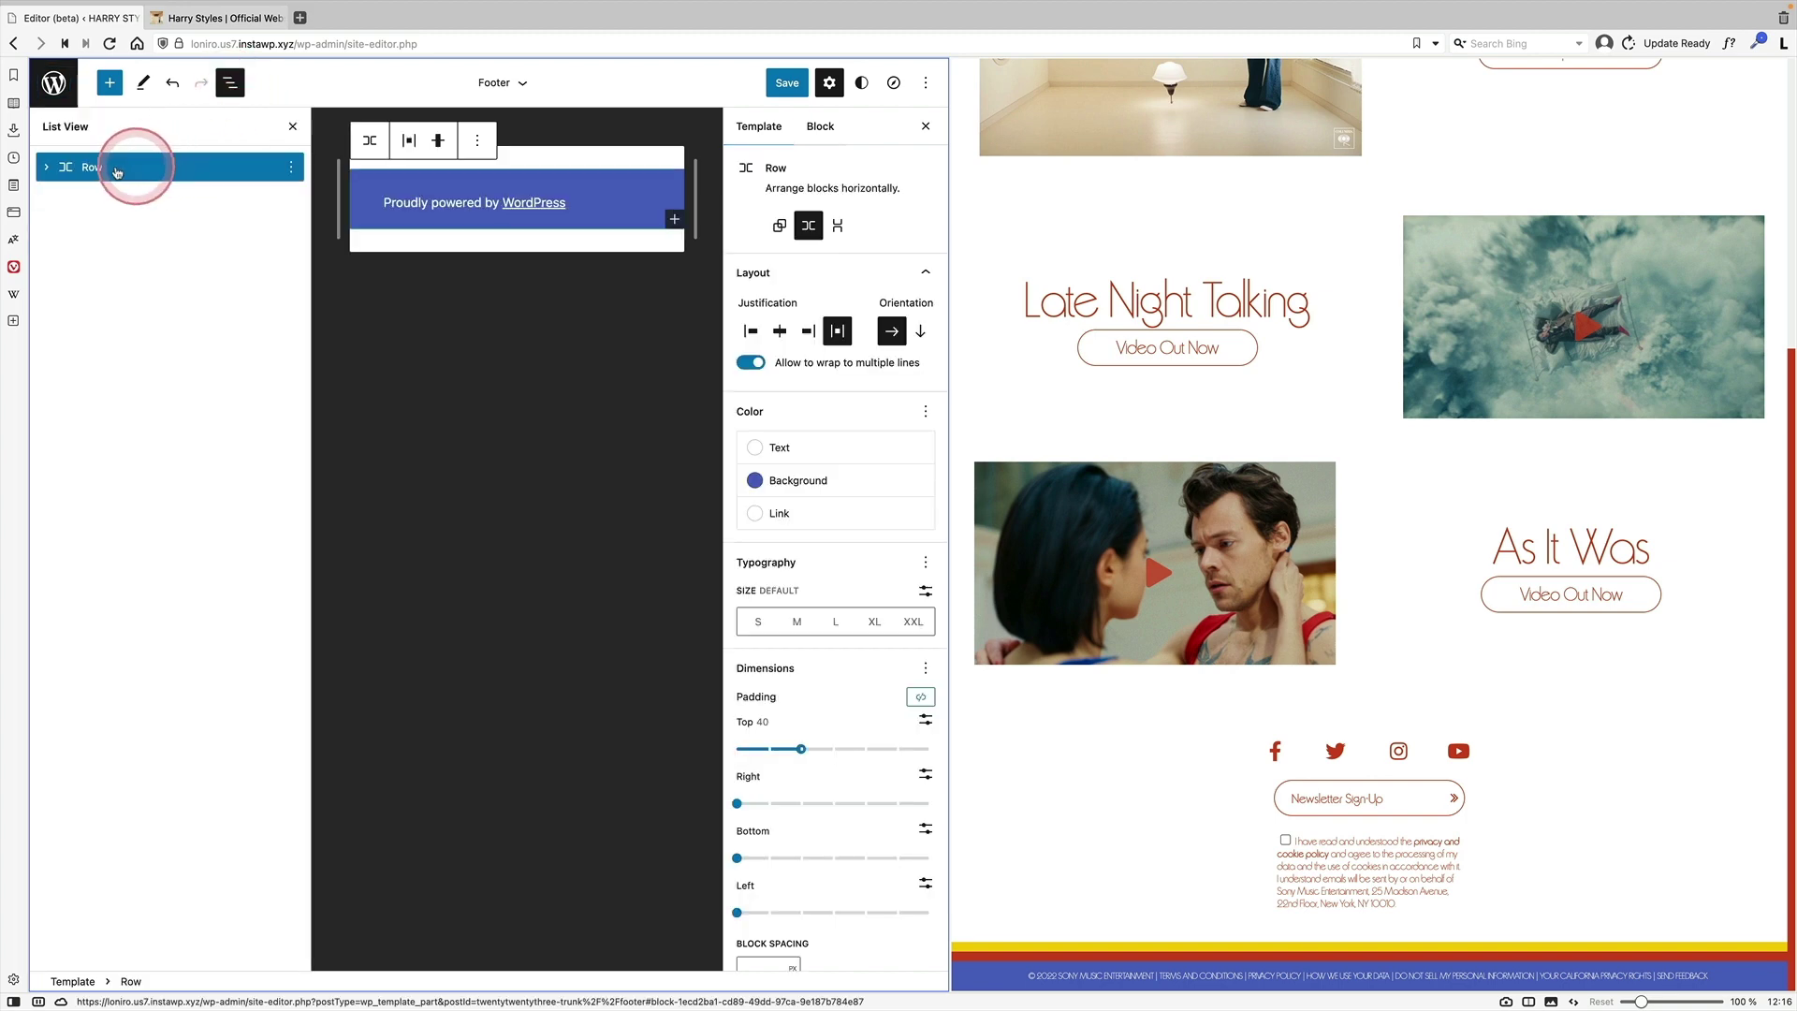
{"action": "left_click", "coordinate": [45, 167]}
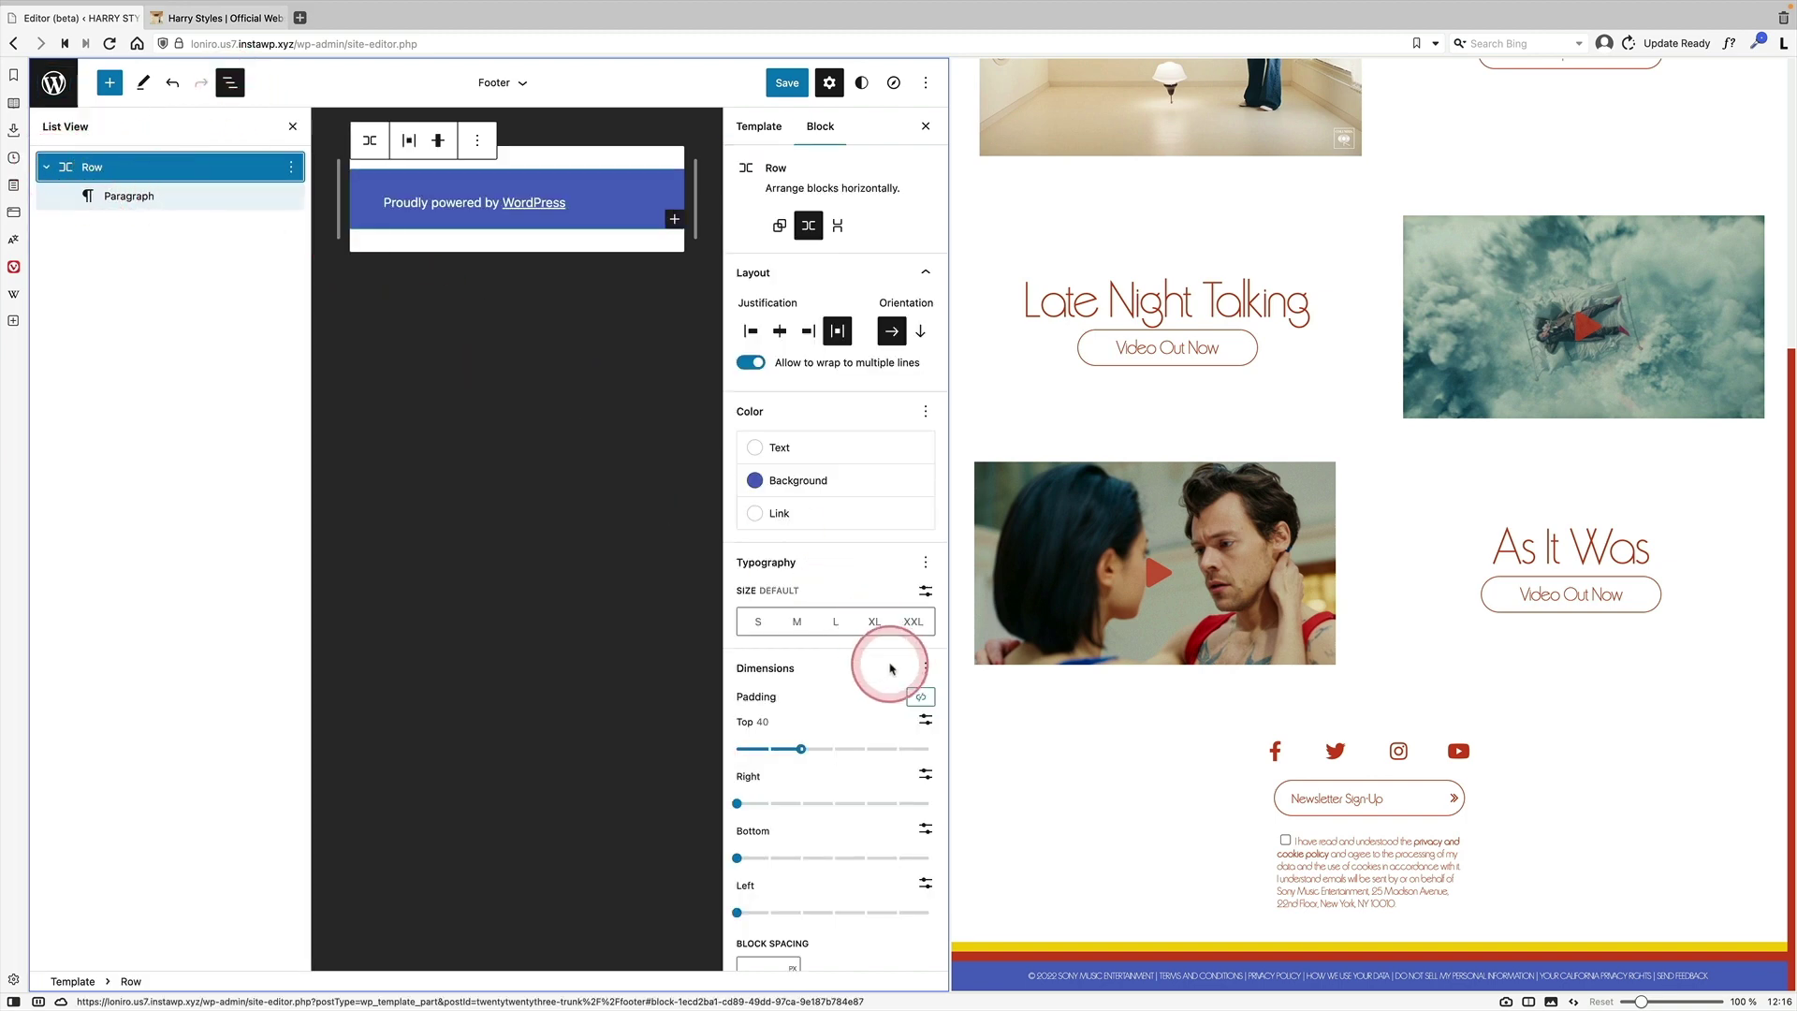
Set the footer Row's top and bottom padding to 15 px each
{"action": "scroll", "coordinate": [889, 668], "scroll_direction": "down", "scroll_amount": 3}
{"action": "left_click_drag", "start_coordinate": [800, 557], "coordinate": [737, 578]}
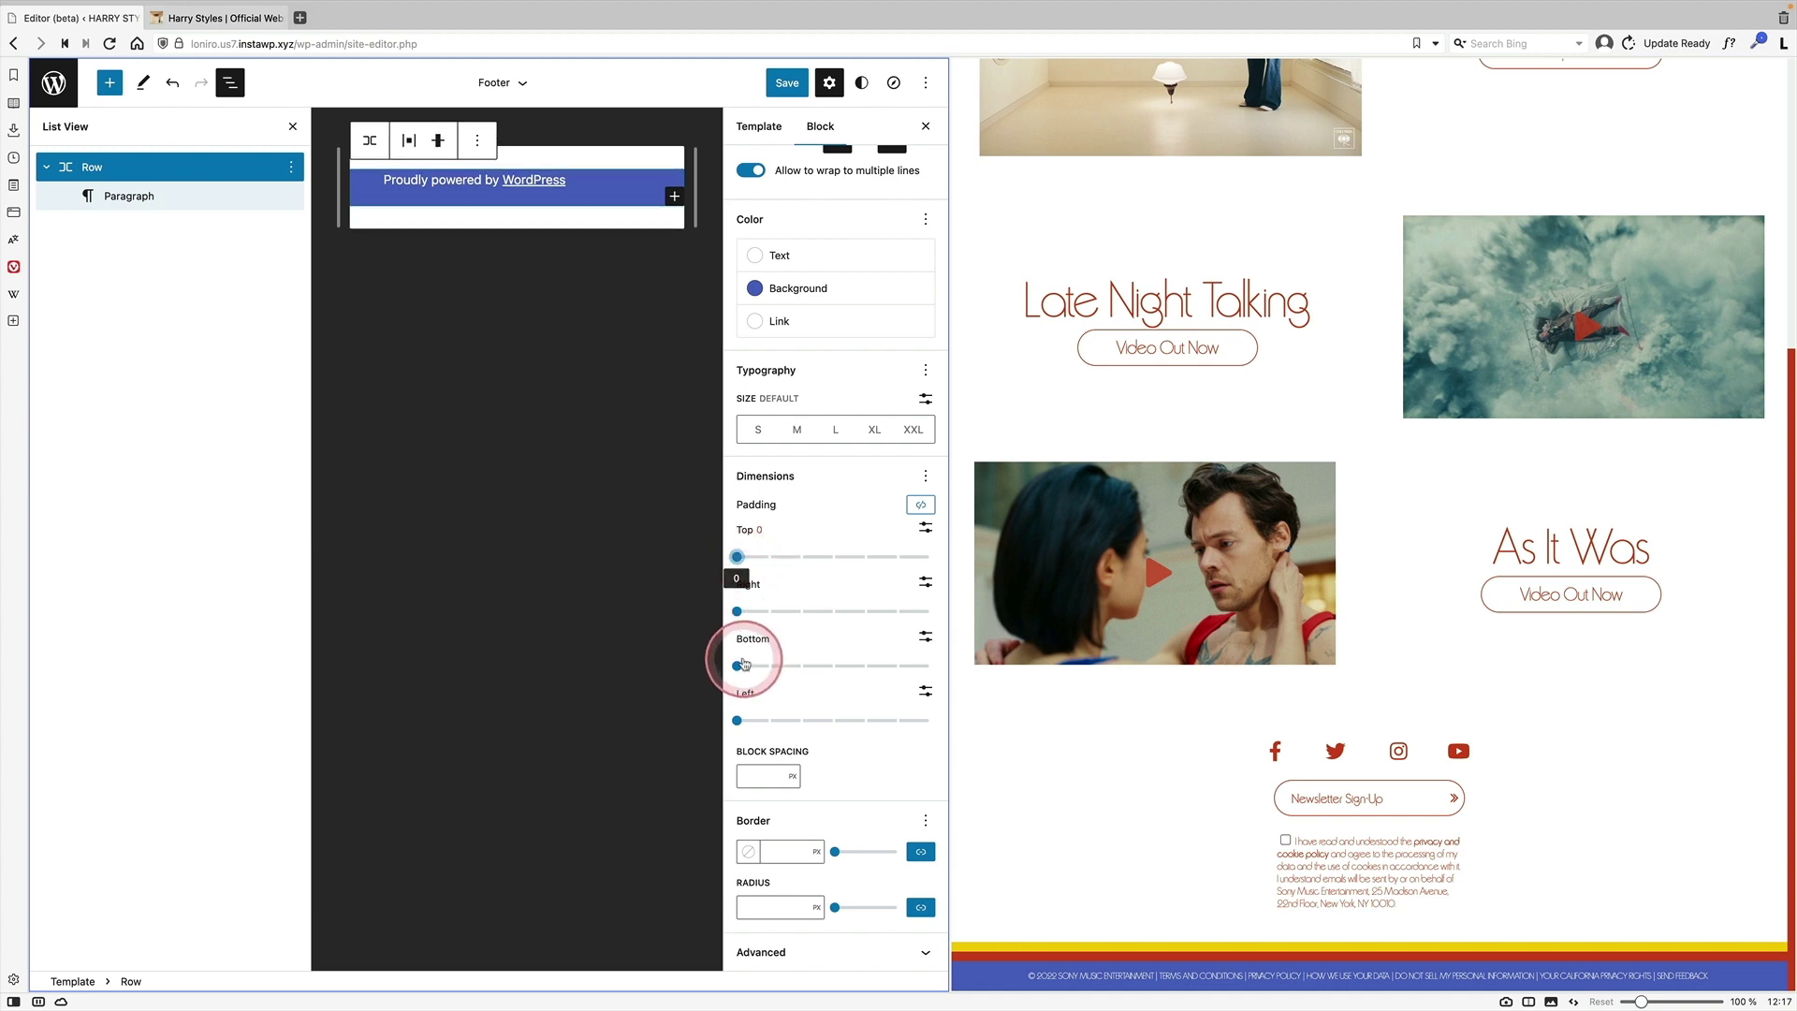
{"action": "left_click_drag", "start_coordinate": [744, 665], "coordinate": [749, 667]}
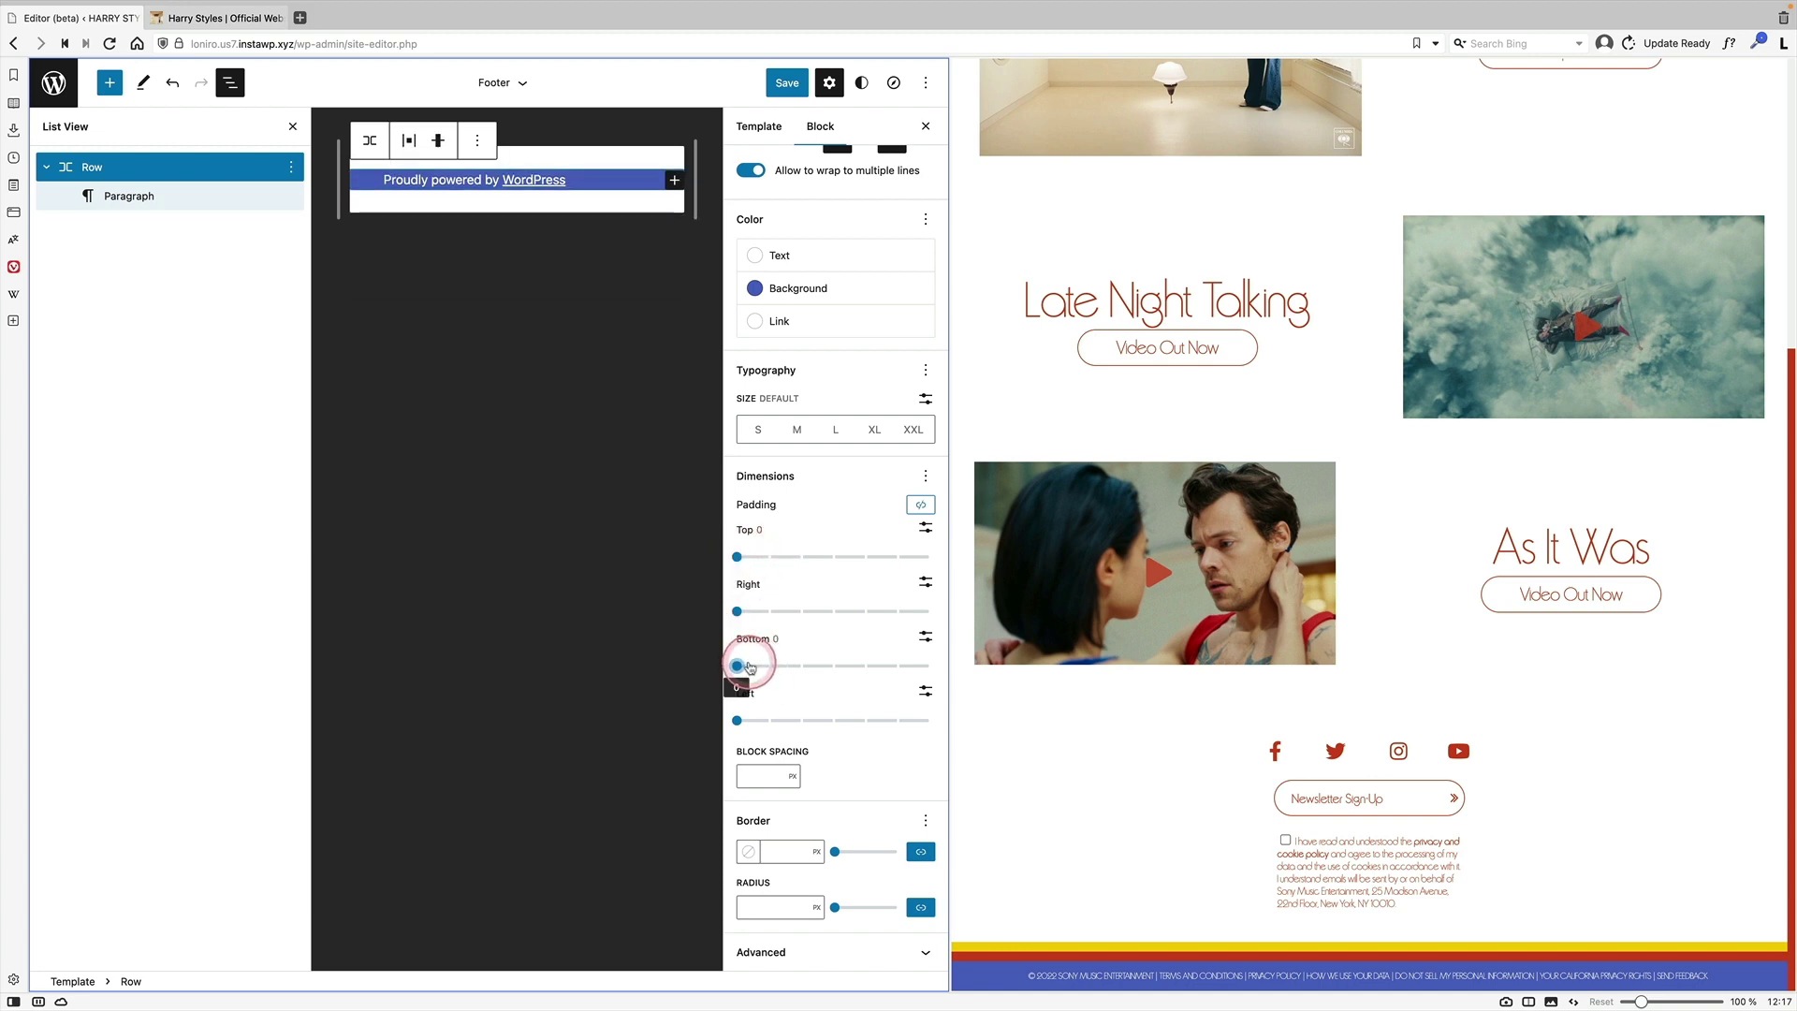
{"action": "left_click", "coordinate": [925, 530]}
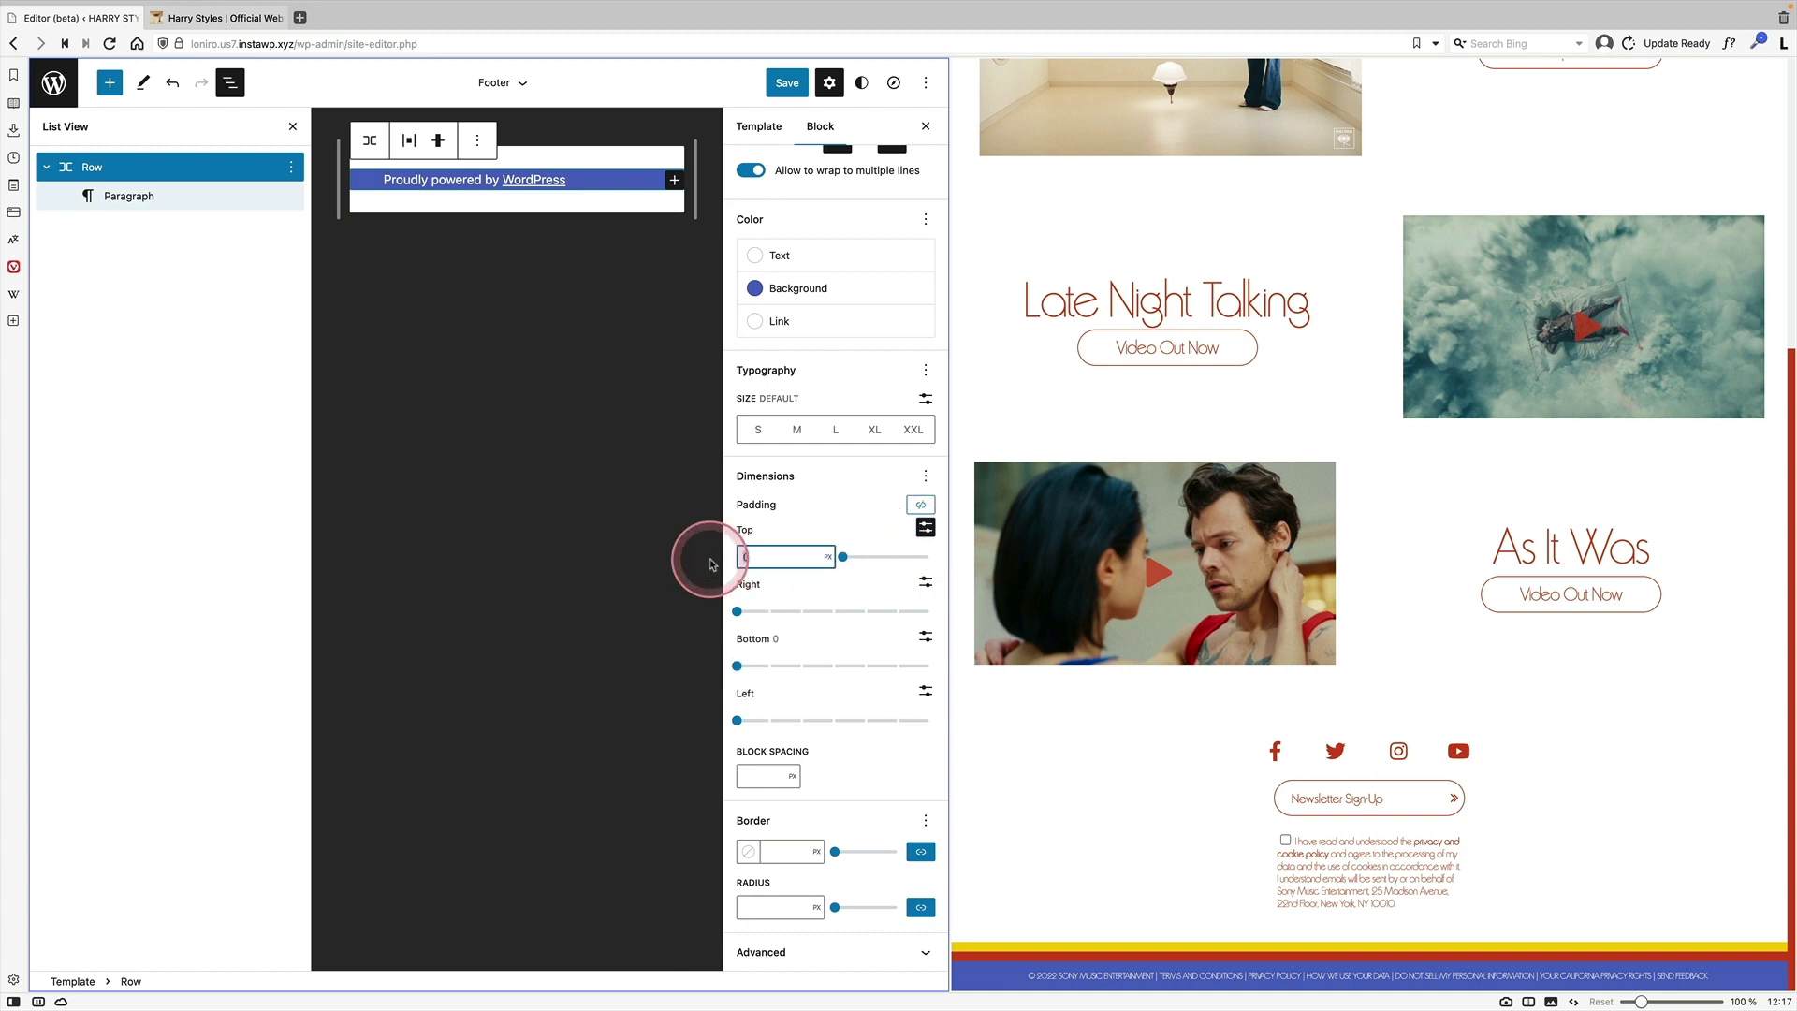
{"action": "type", "text": "15"}
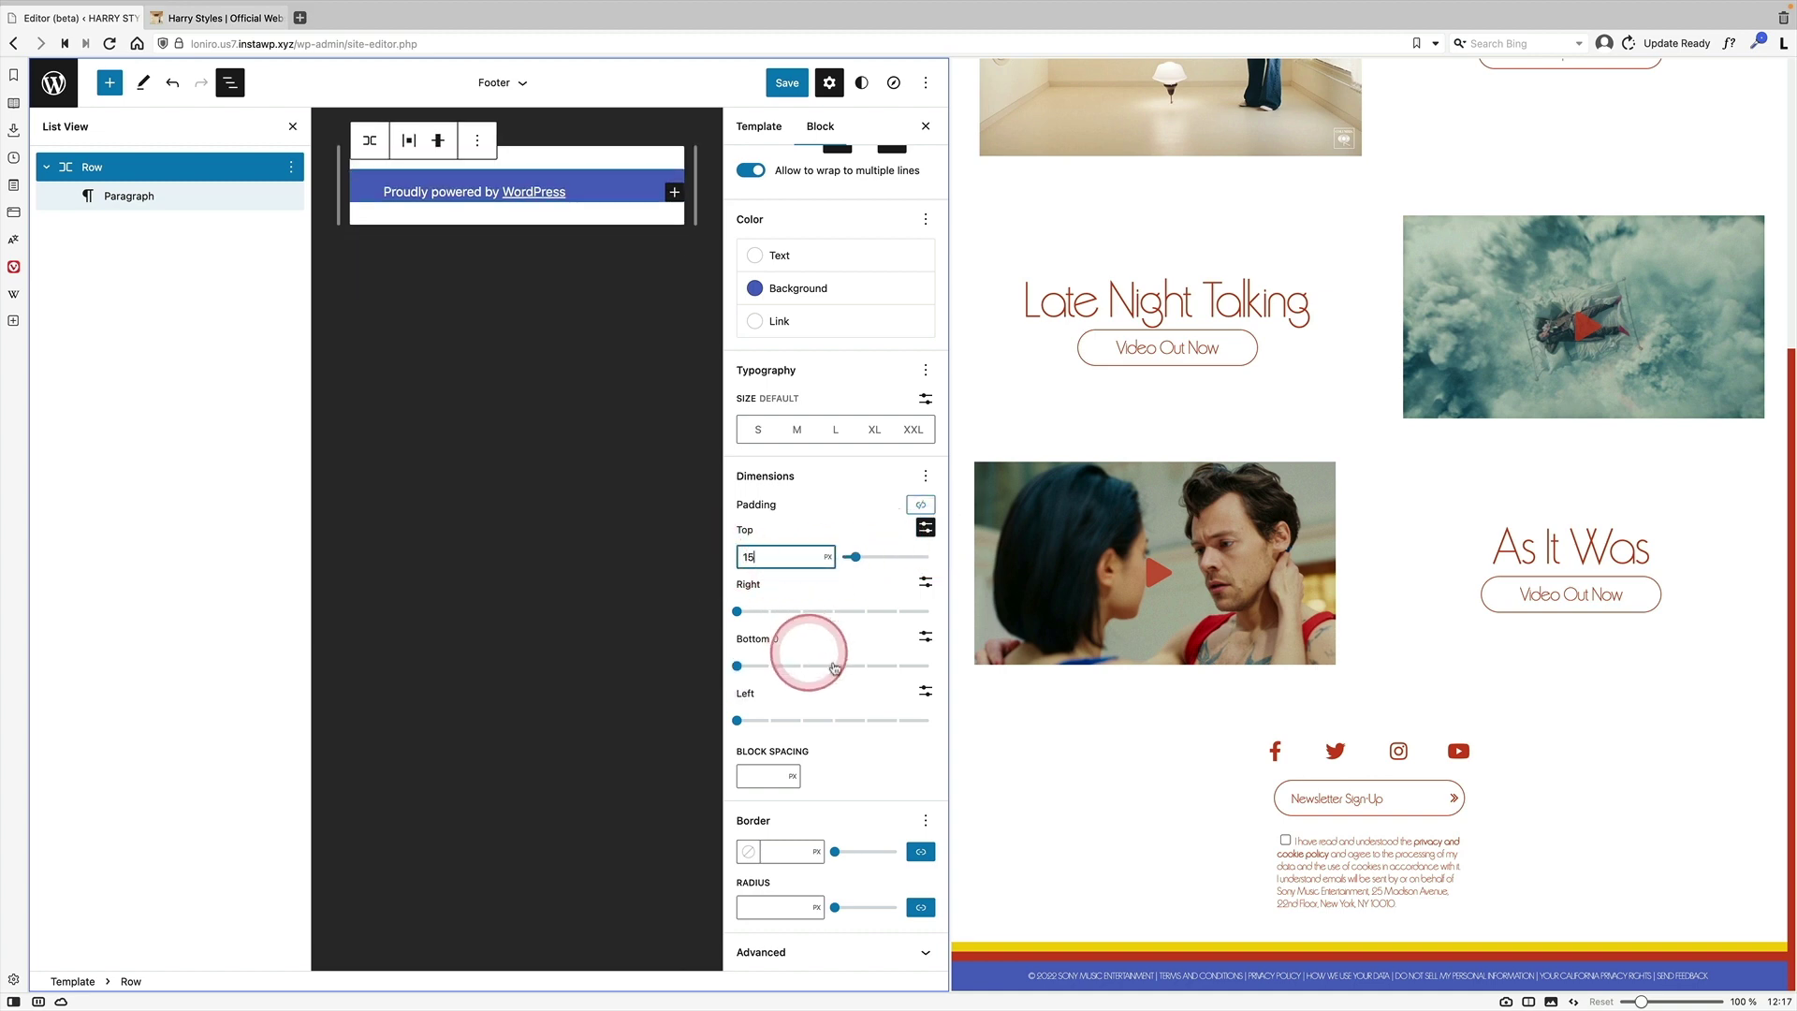
{"action": "left_click", "coordinate": [925, 636]}
{"action": "left_click", "coordinate": [774, 666]}
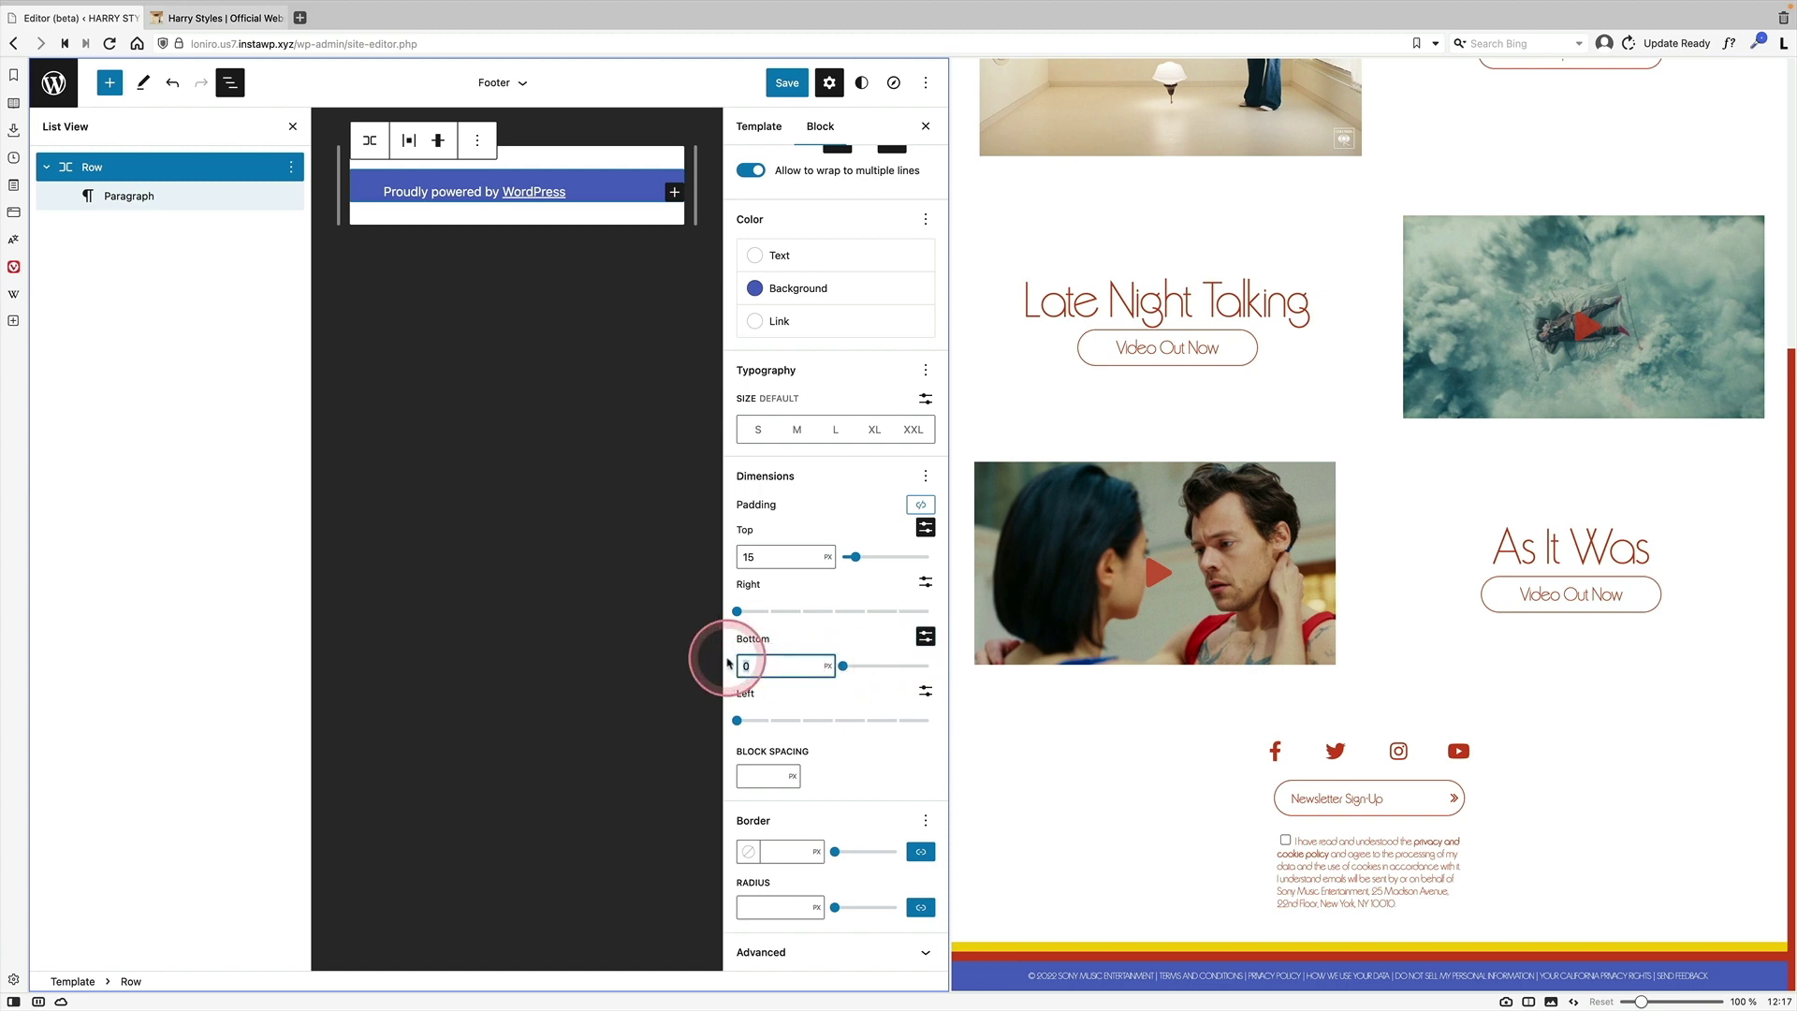
{"action": "type", "text": "14"}
{"action": "key", "text": "BackSpace"}
{"action": "type", "text": "5"}
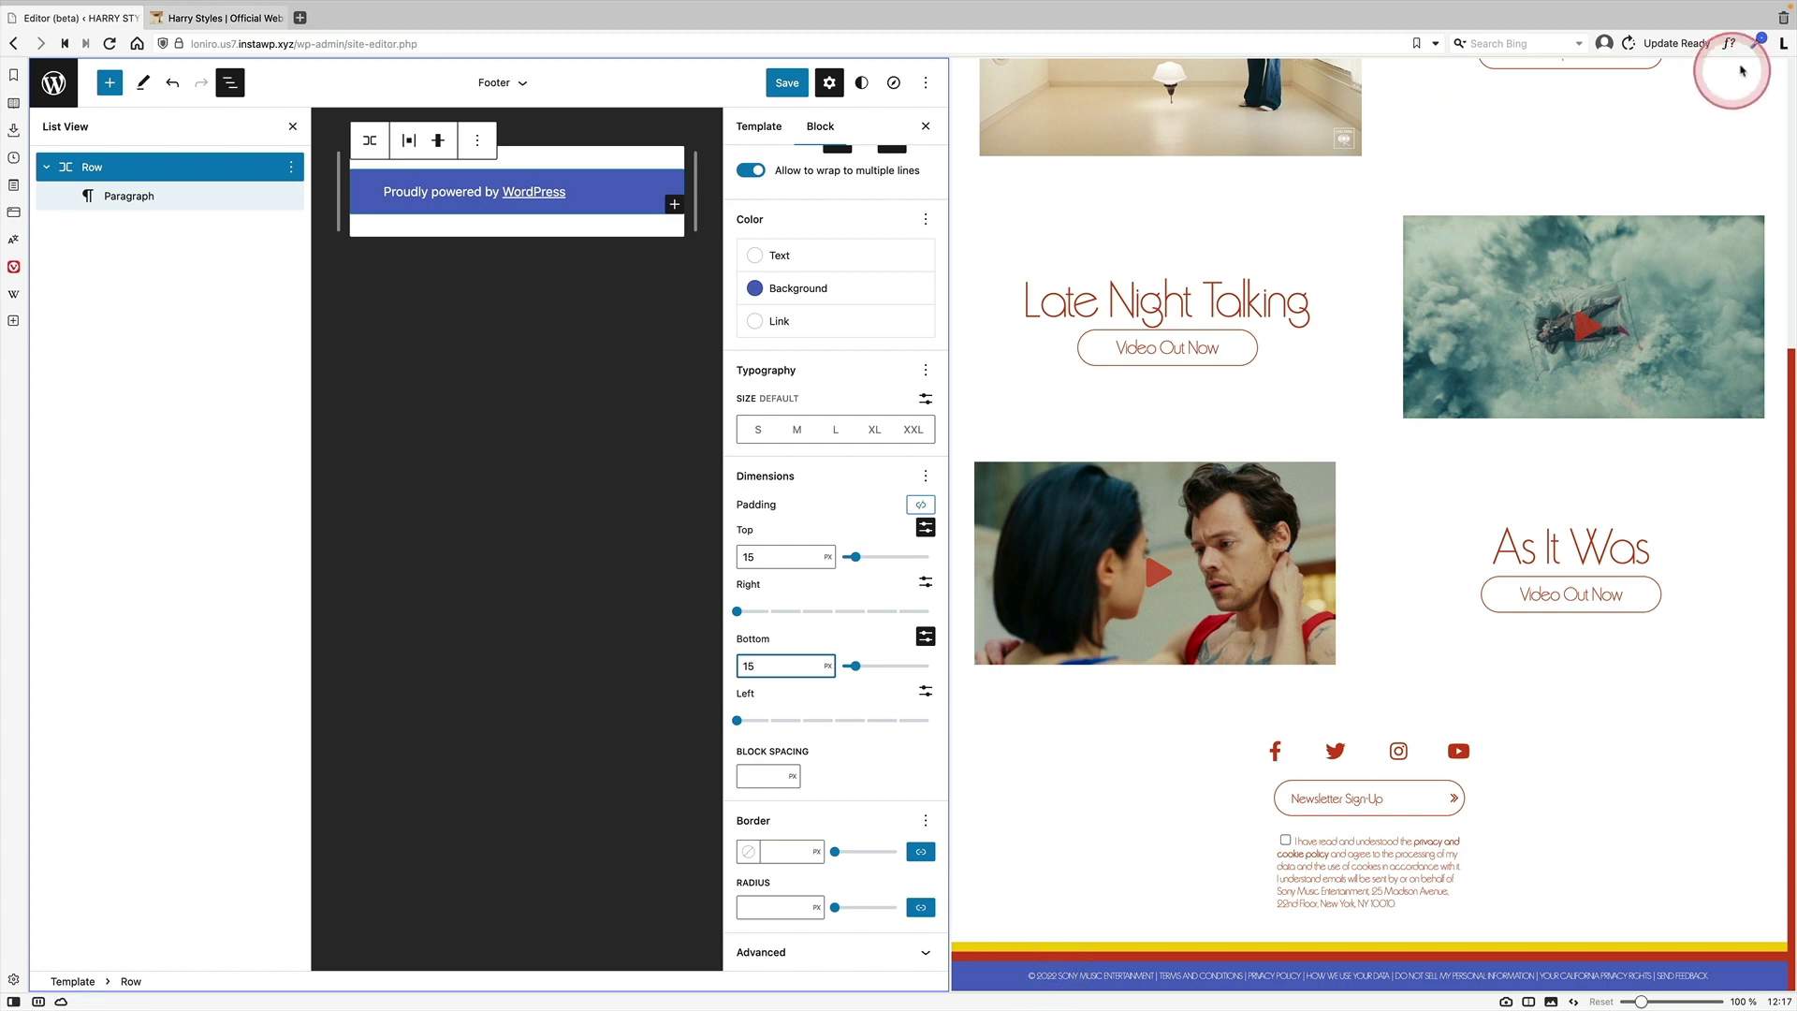
Sample the colour of the red stripe above the reference site's footer with the browser's colour picker
{"action": "left_click", "coordinate": [1757, 42]}
{"action": "left_click", "coordinate": [1718, 69]}
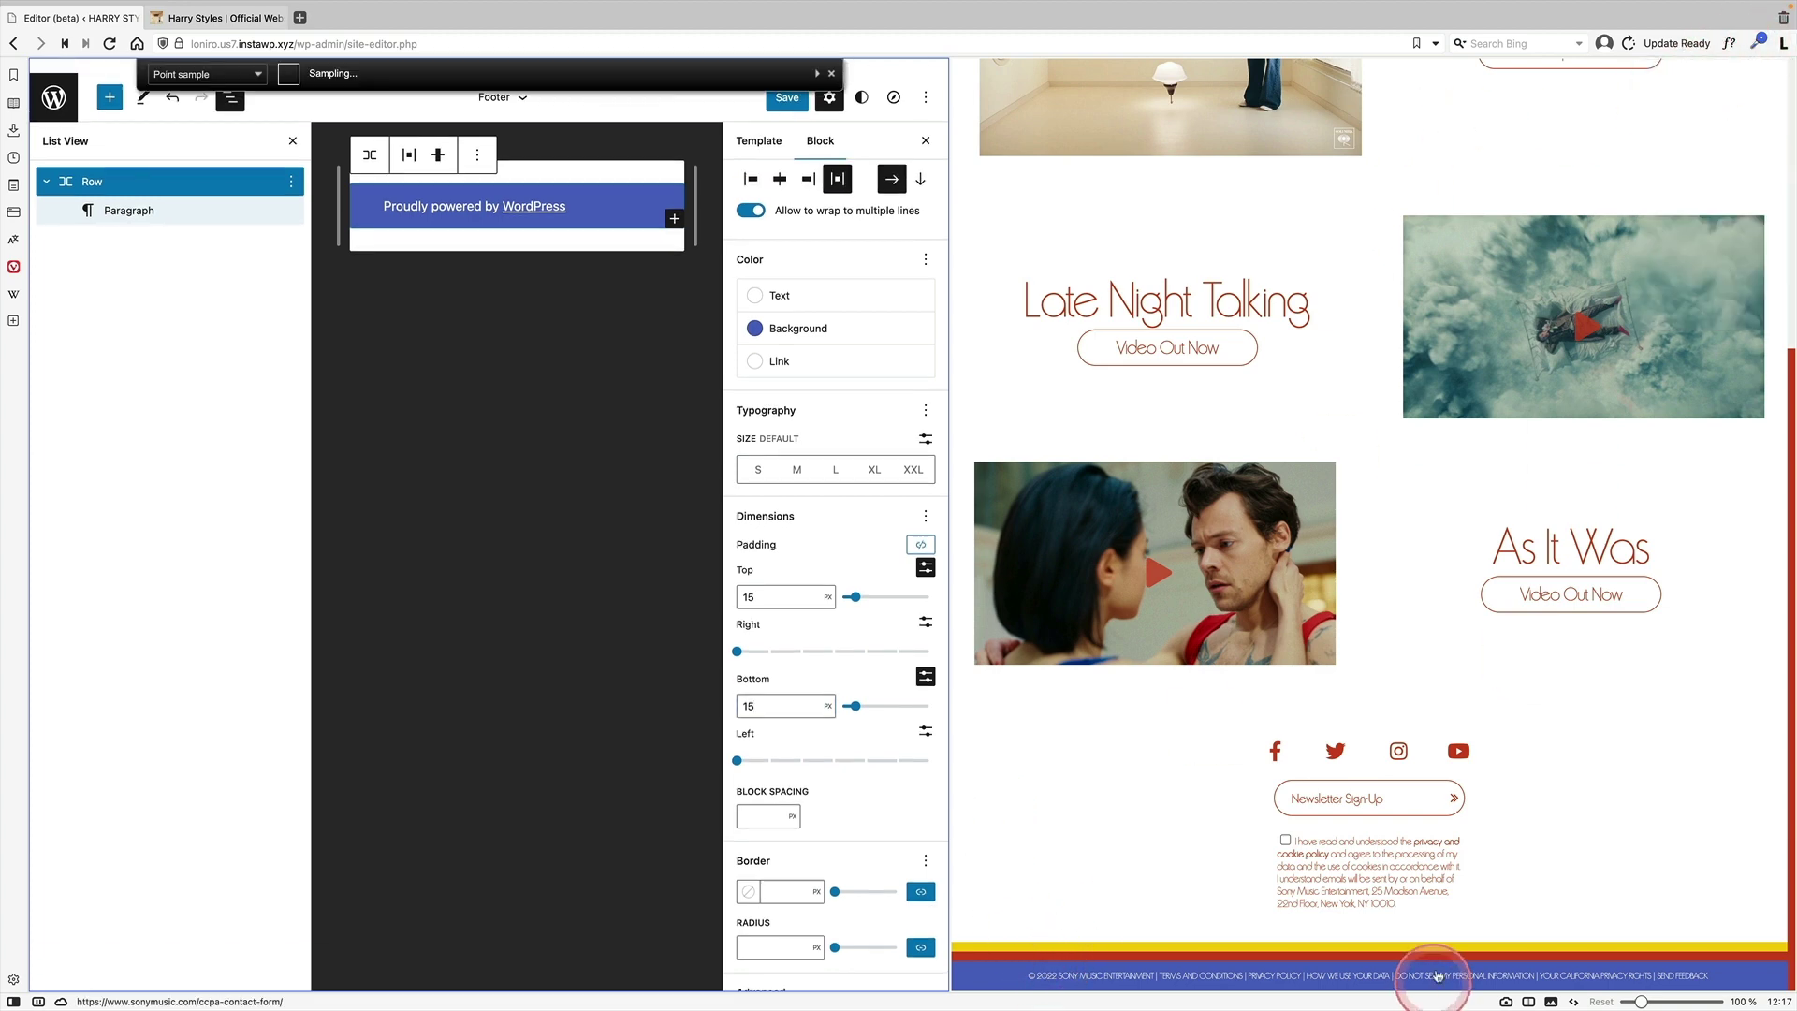
{"action": "left_click", "coordinate": [1447, 960]}
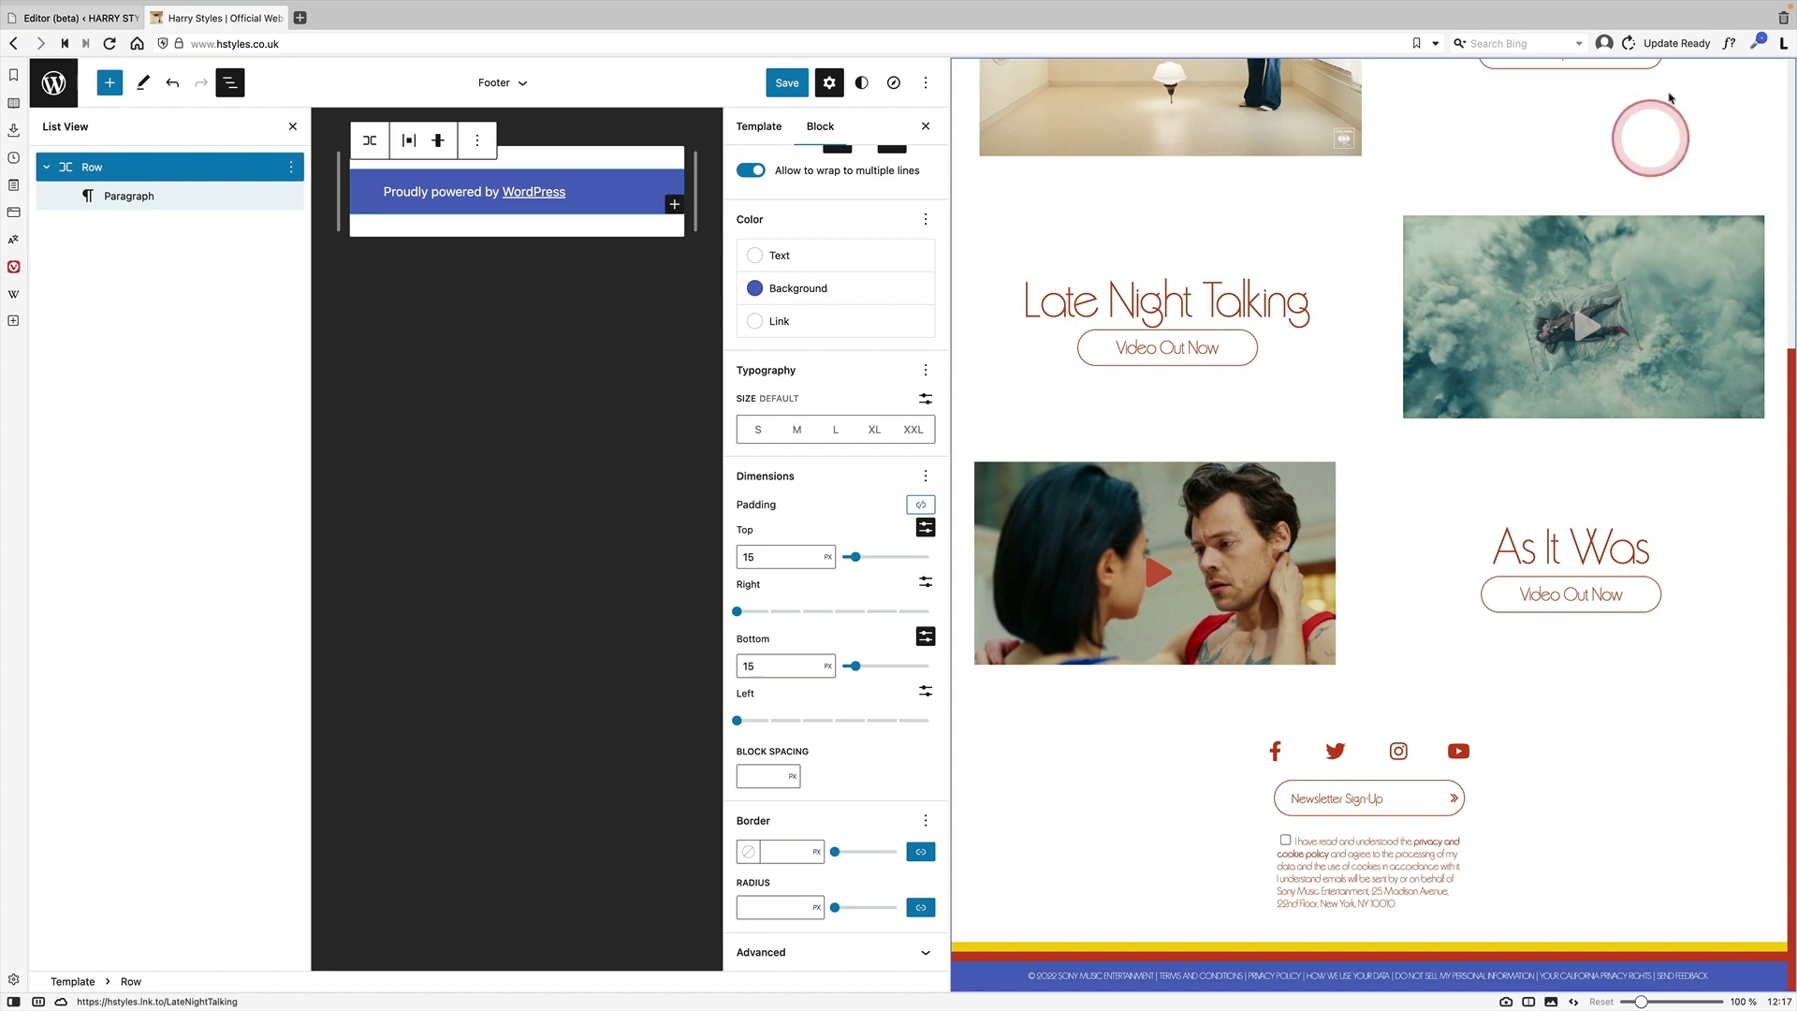
{"action": "left_click", "coordinate": [1757, 42]}
{"action": "left_click", "coordinate": [1727, 69]}
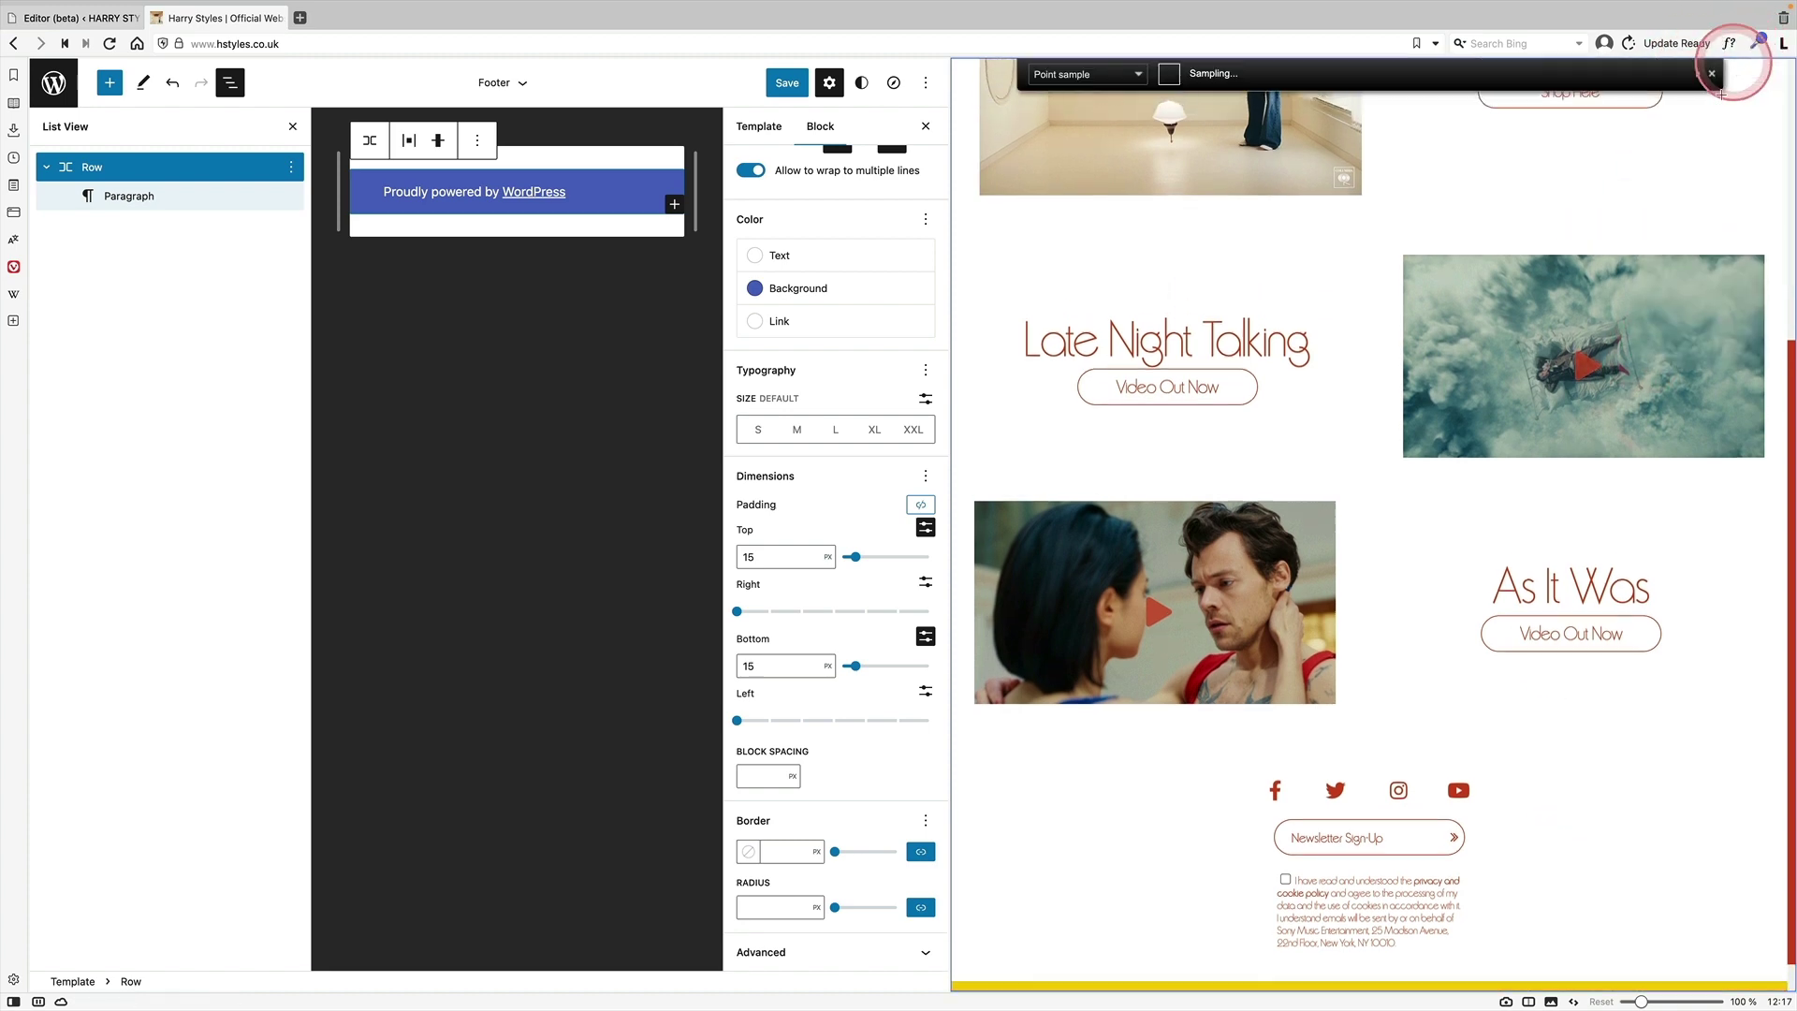
{"action": "scroll", "coordinate": [1223, 930], "scroll_direction": "down", "scroll_amount": 1}
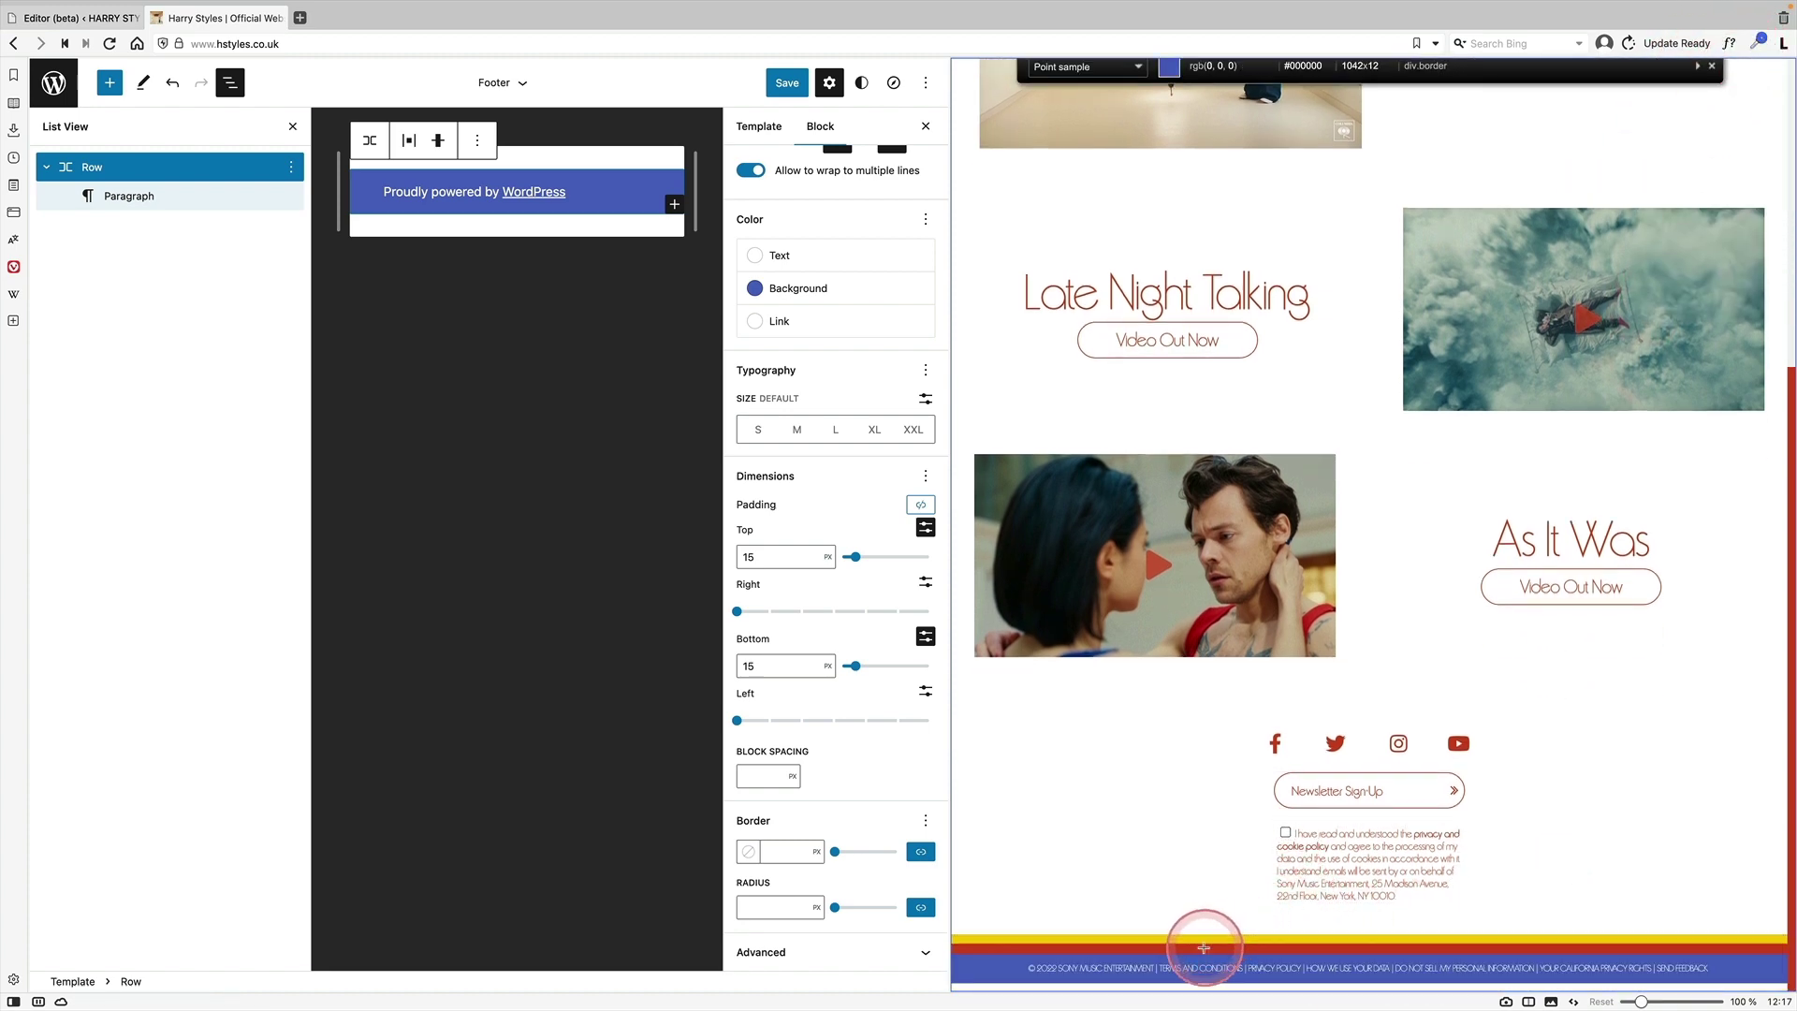
{"action": "left_click", "coordinate": [1216, 945]}
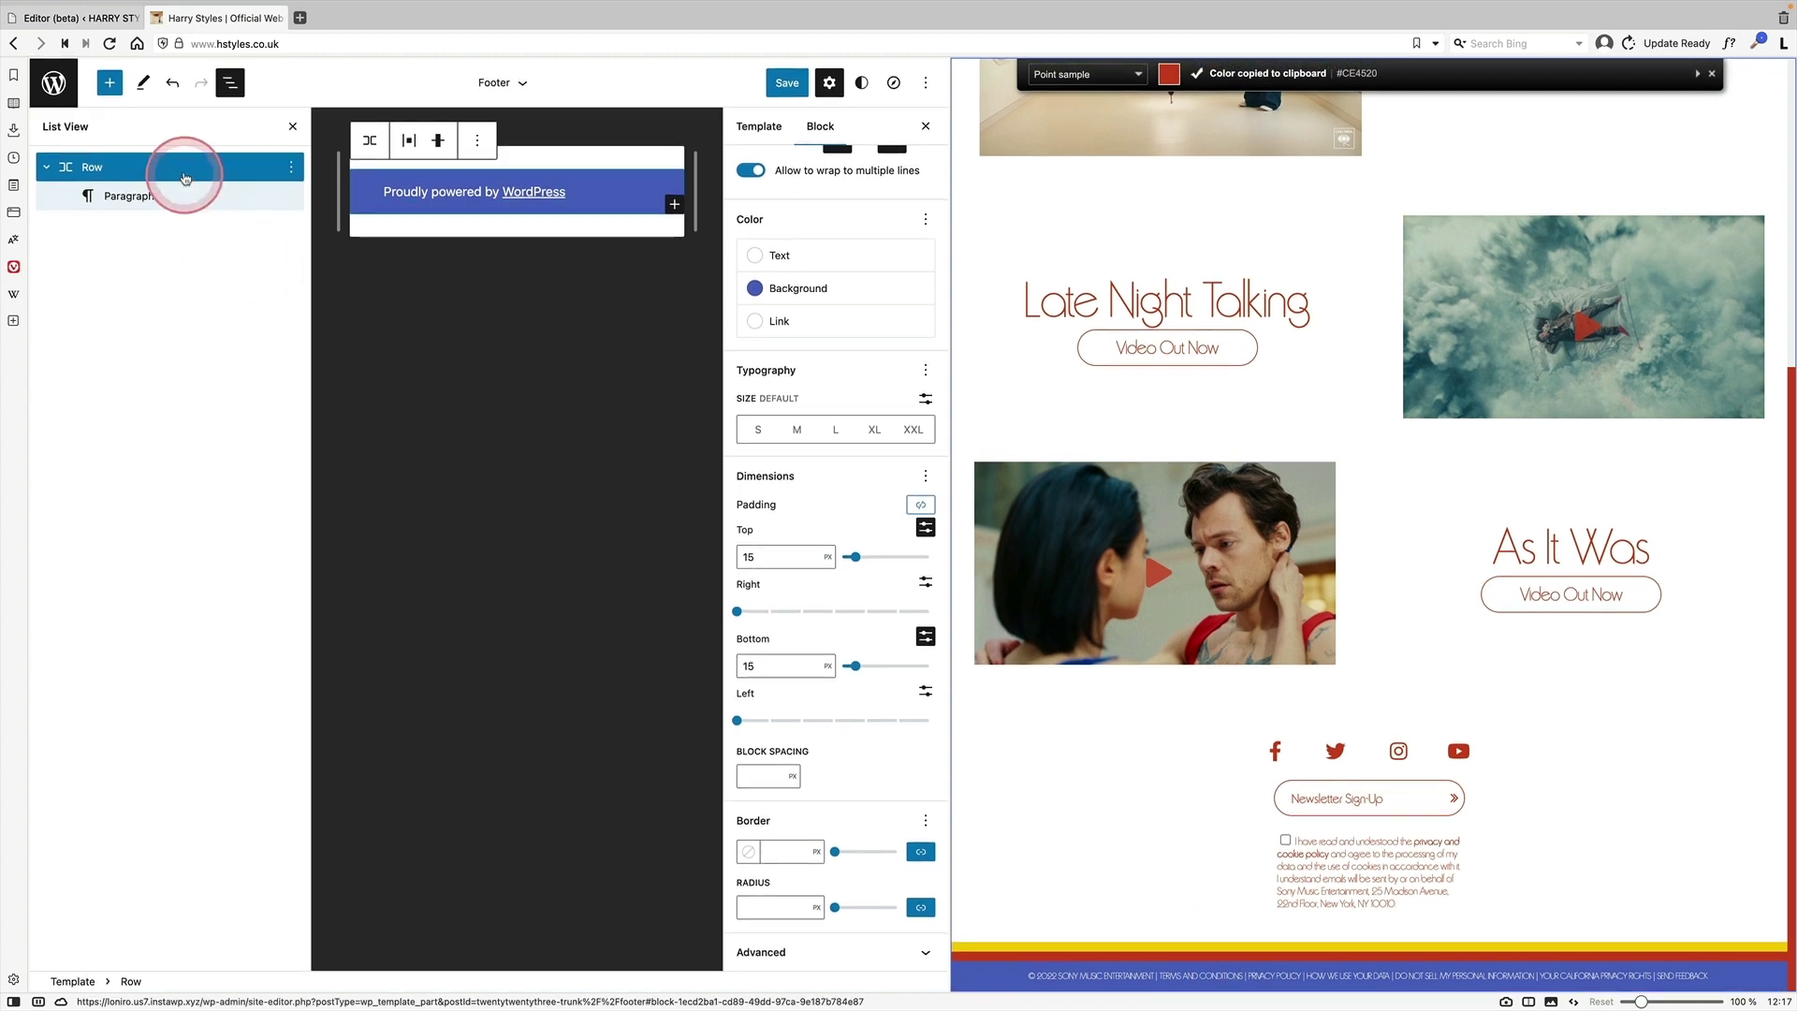
Insert an empty Row block directly before the blue footer Row
{"action": "left_click", "coordinate": [206, 167]}
{"action": "left_click", "coordinate": [291, 166]}
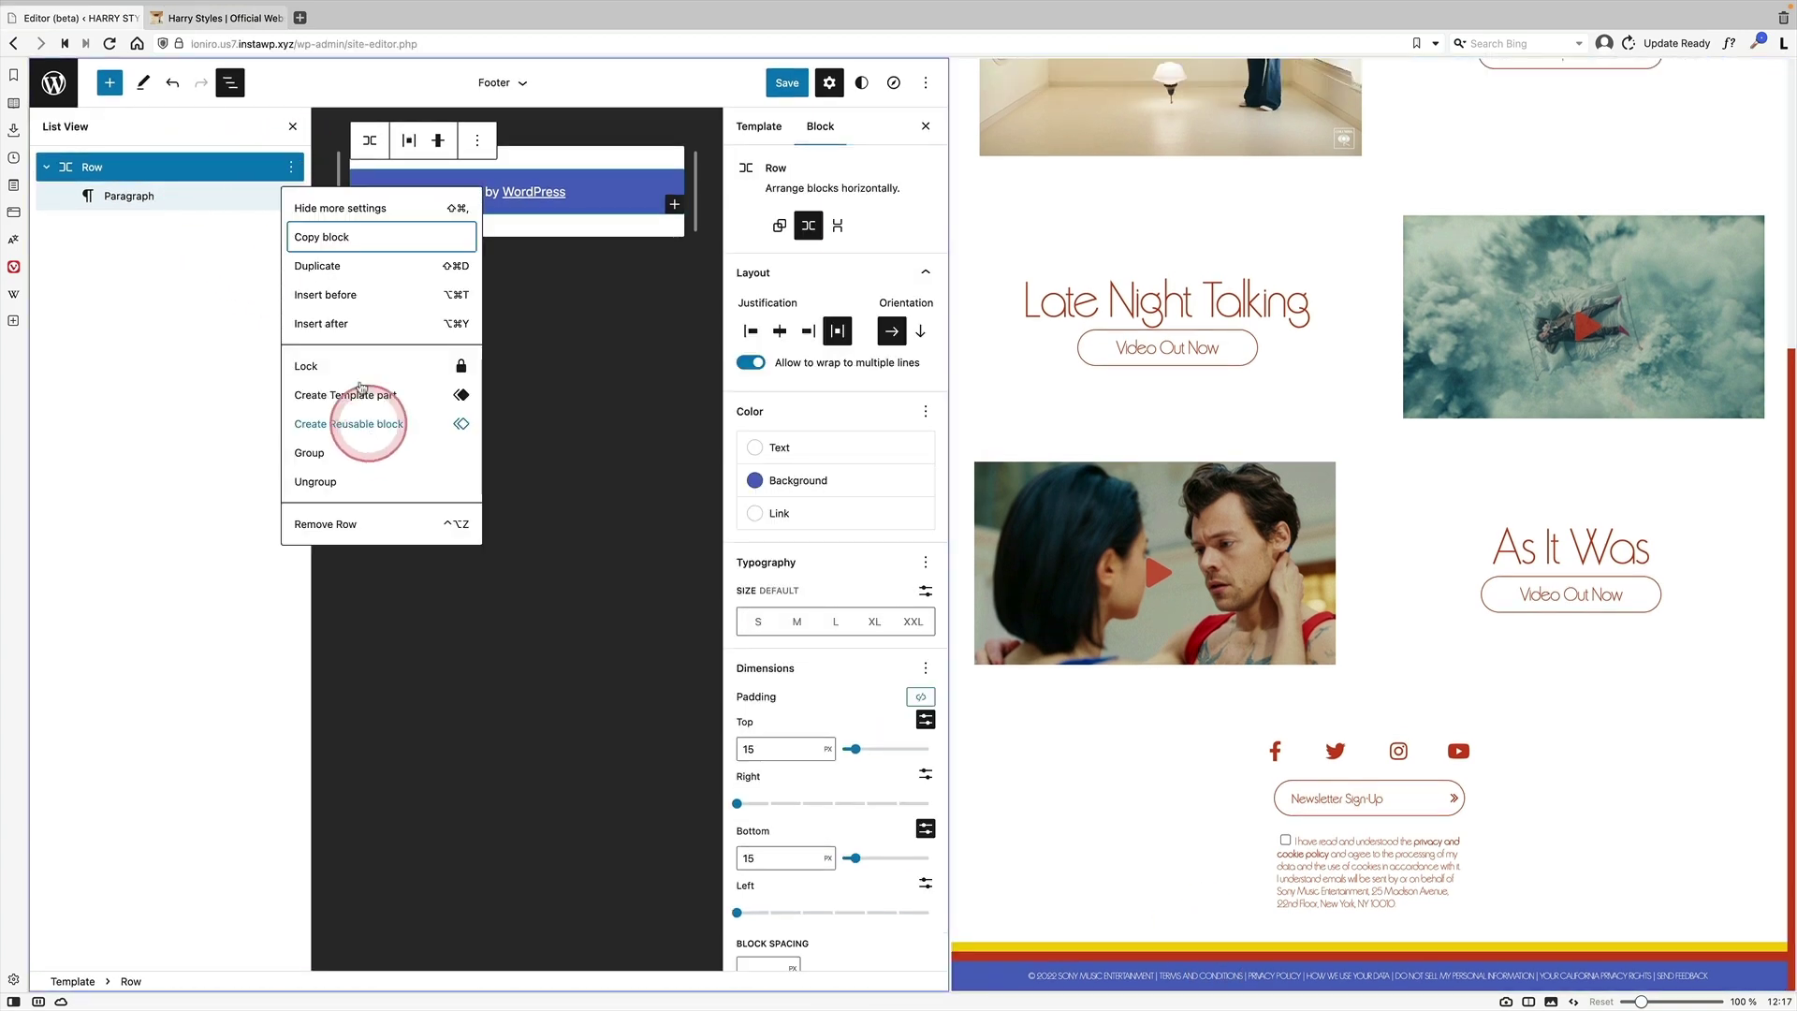
{"action": "left_click", "coordinate": [353, 294]}
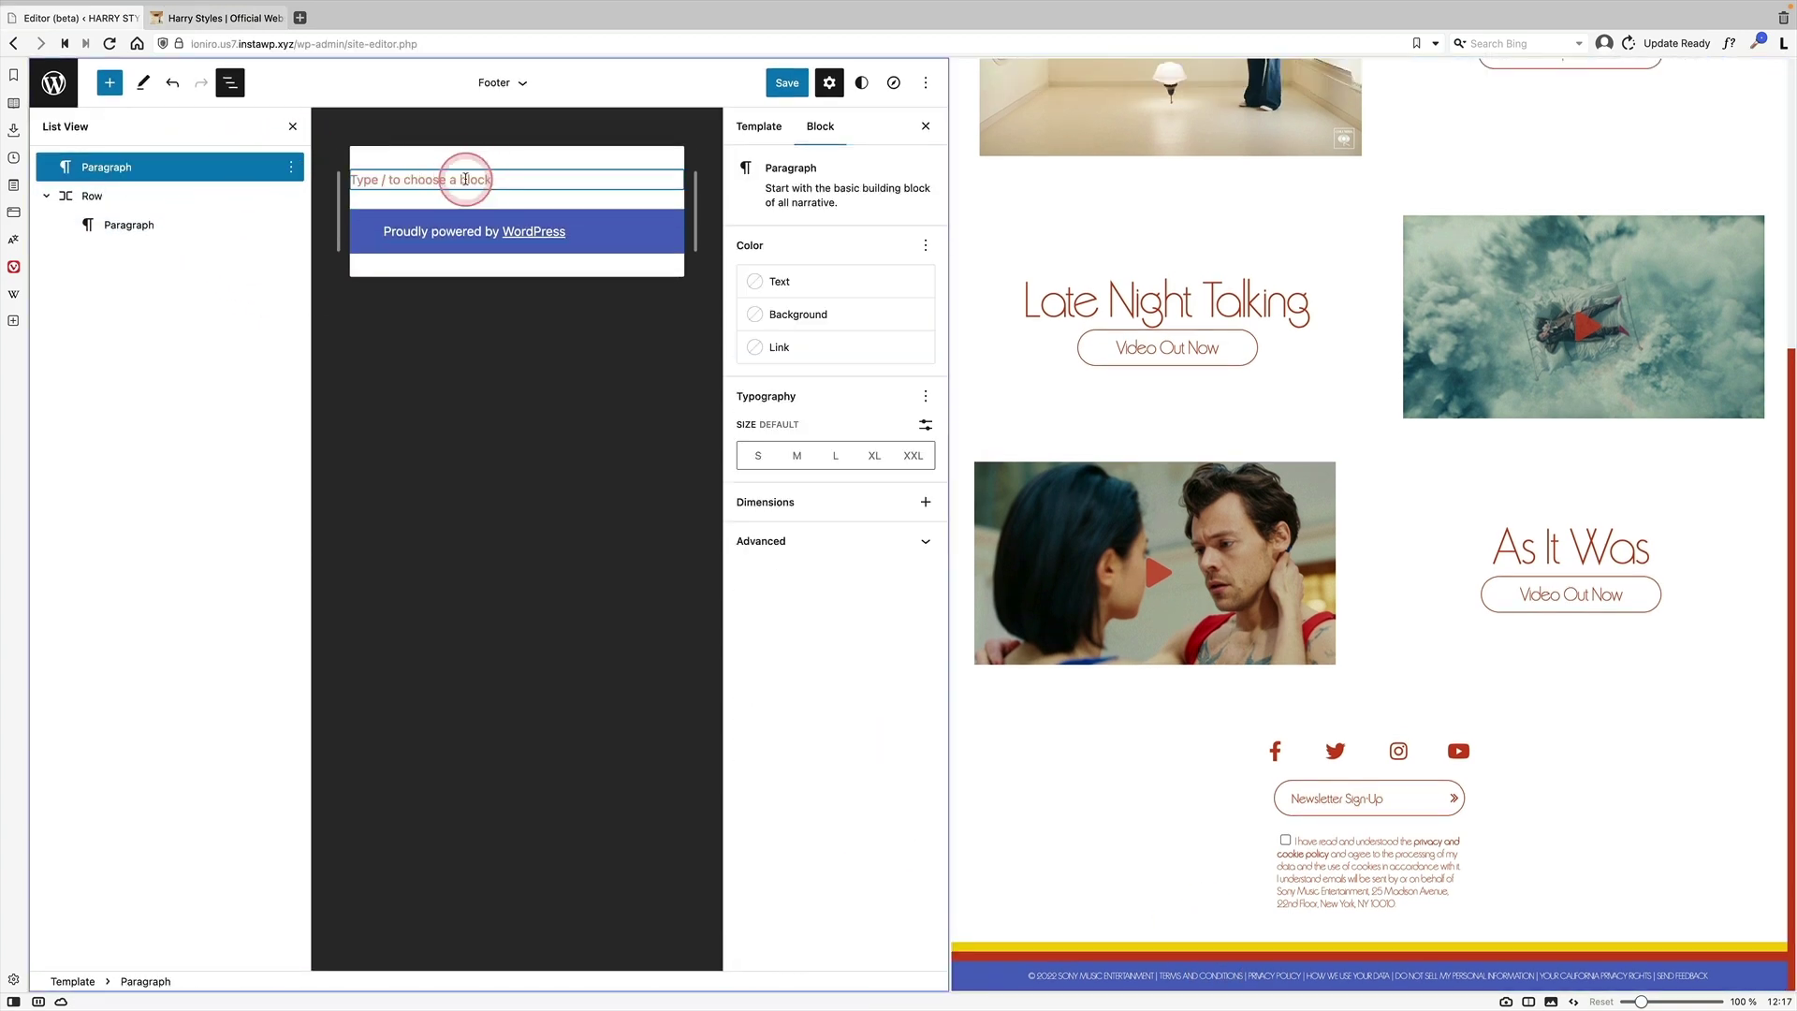
{"action": "type", "text": "/row"}
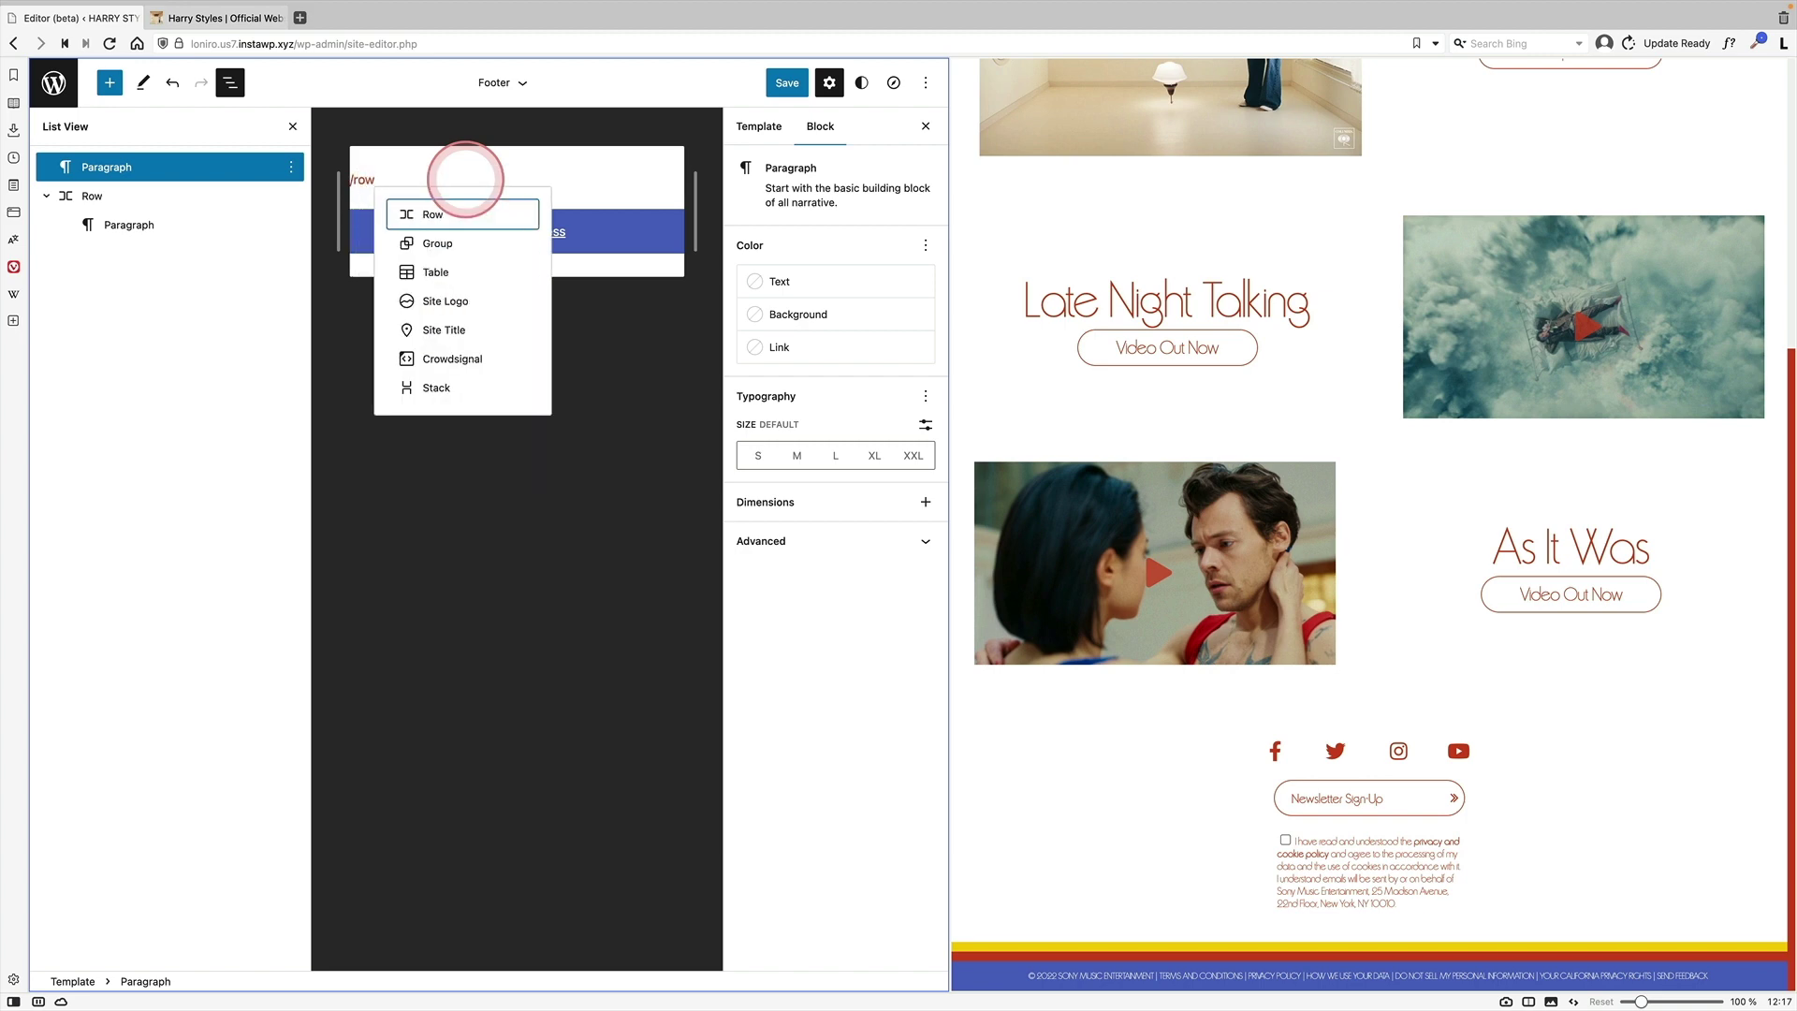
{"action": "key", "text": "Return"}
Add a Spacer block inside the new empty Row and set its height to 10 px
{"action": "left_click", "coordinate": [421, 192]}
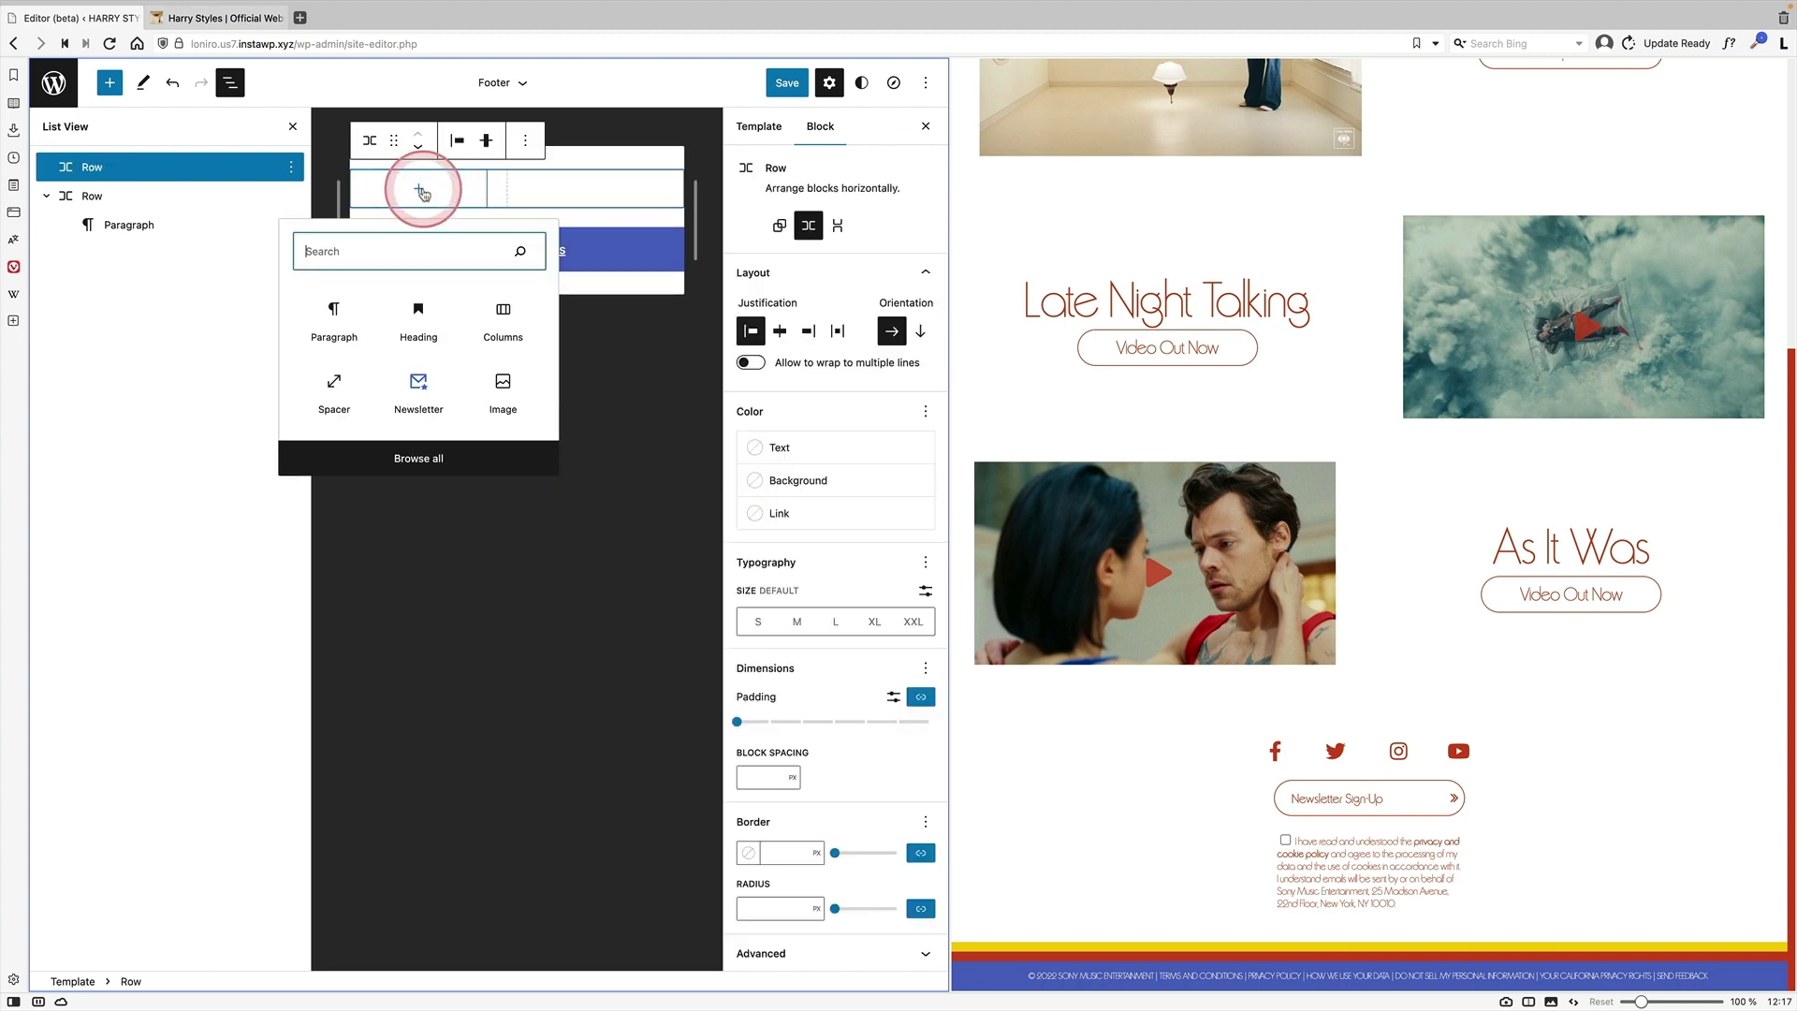
{"action": "left_click", "coordinate": [339, 377]}
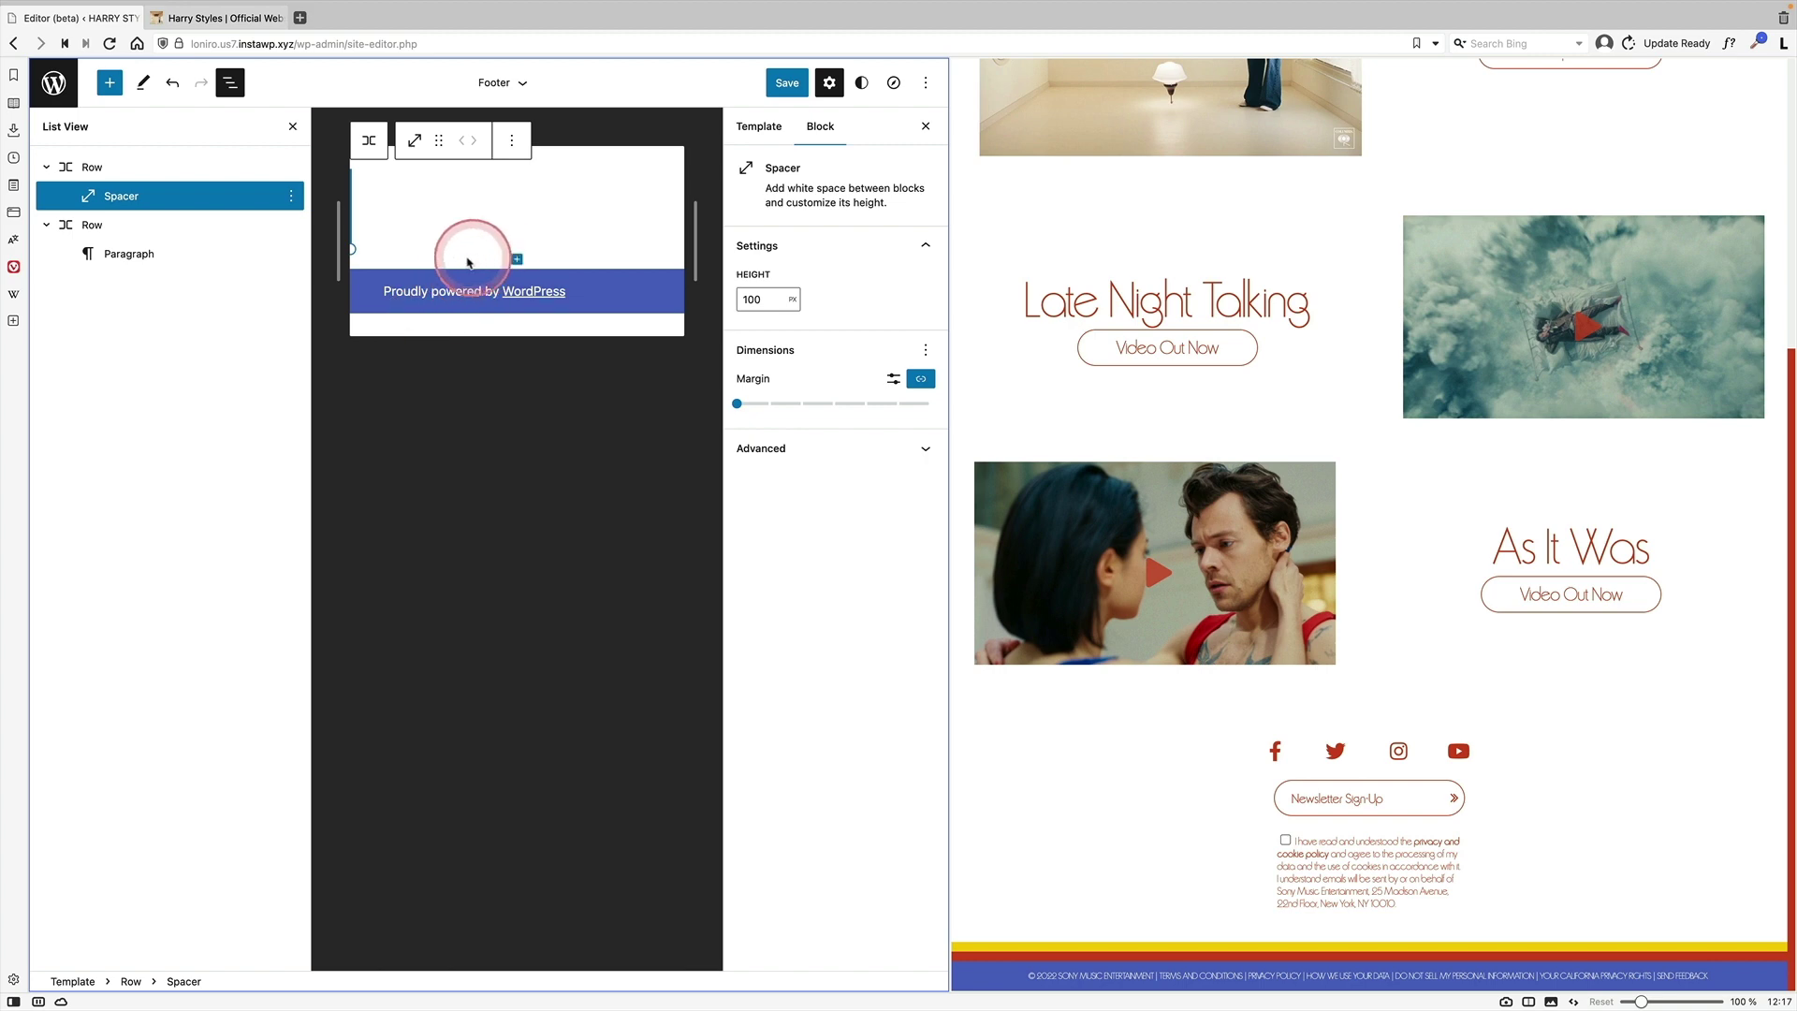
{"action": "left_click_drag", "start_coordinate": [781, 299], "coordinate": [706, 301]}
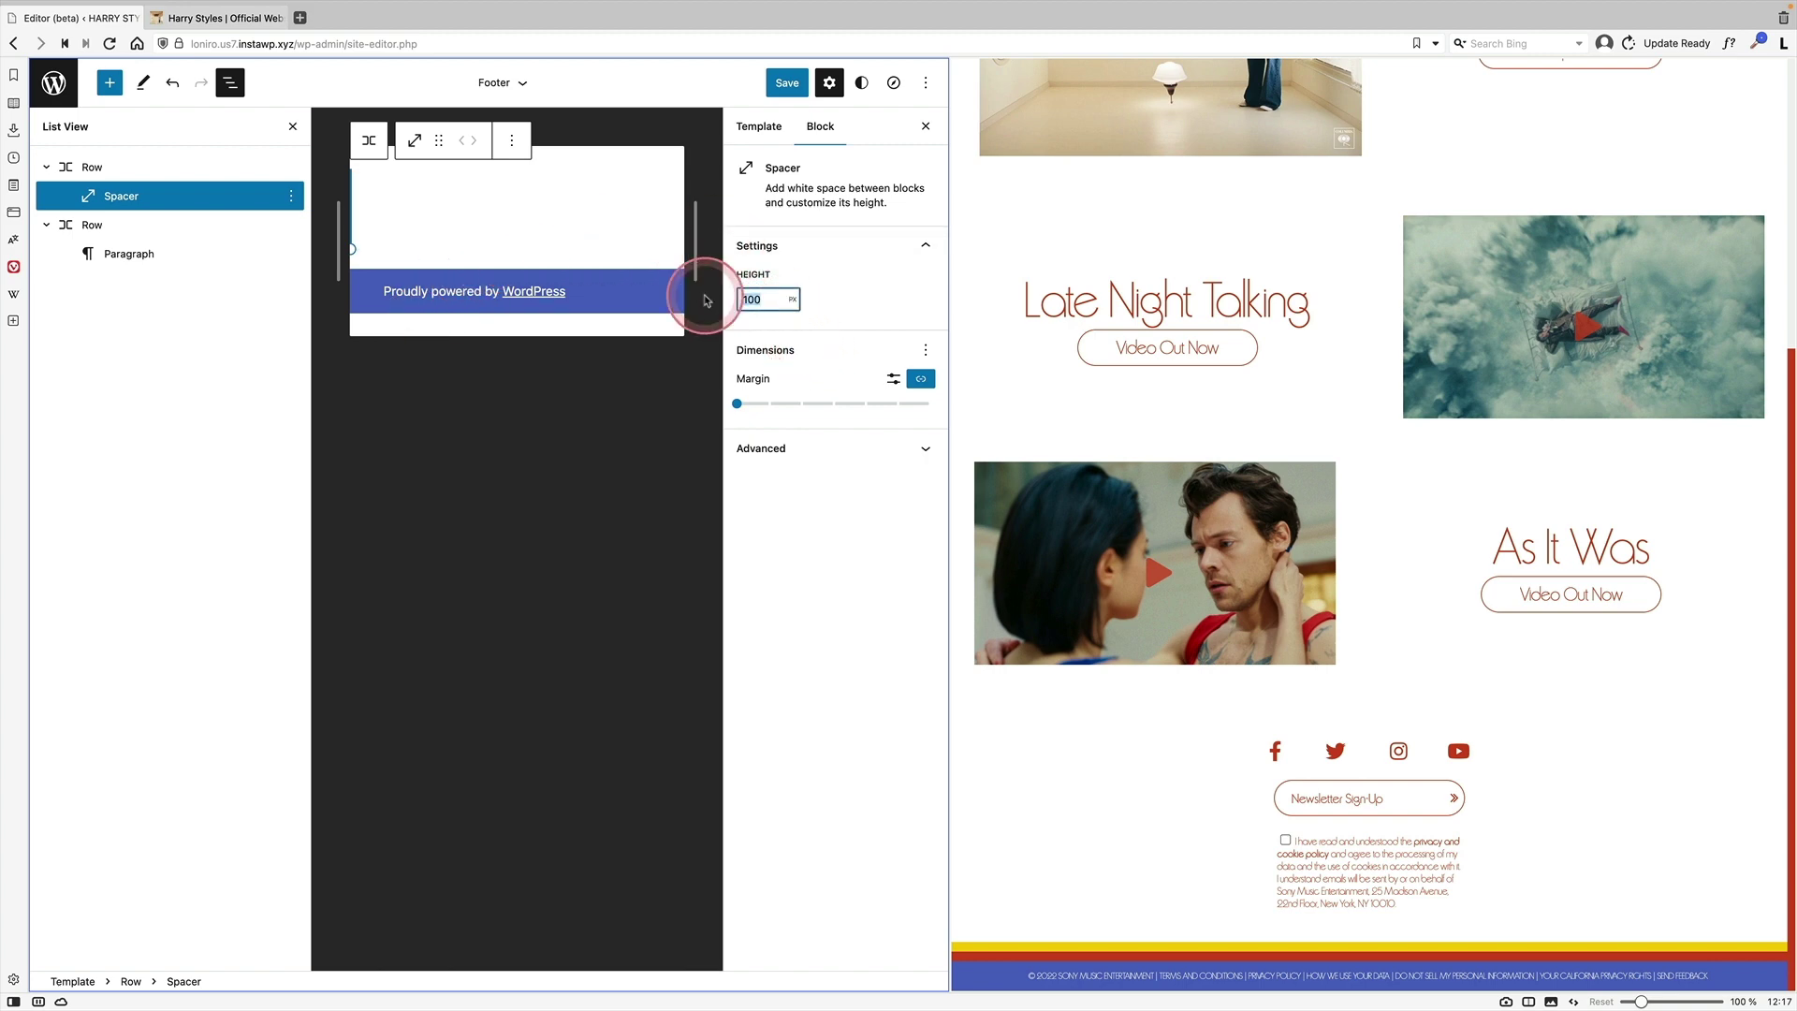
{"action": "type", "text": "10"}
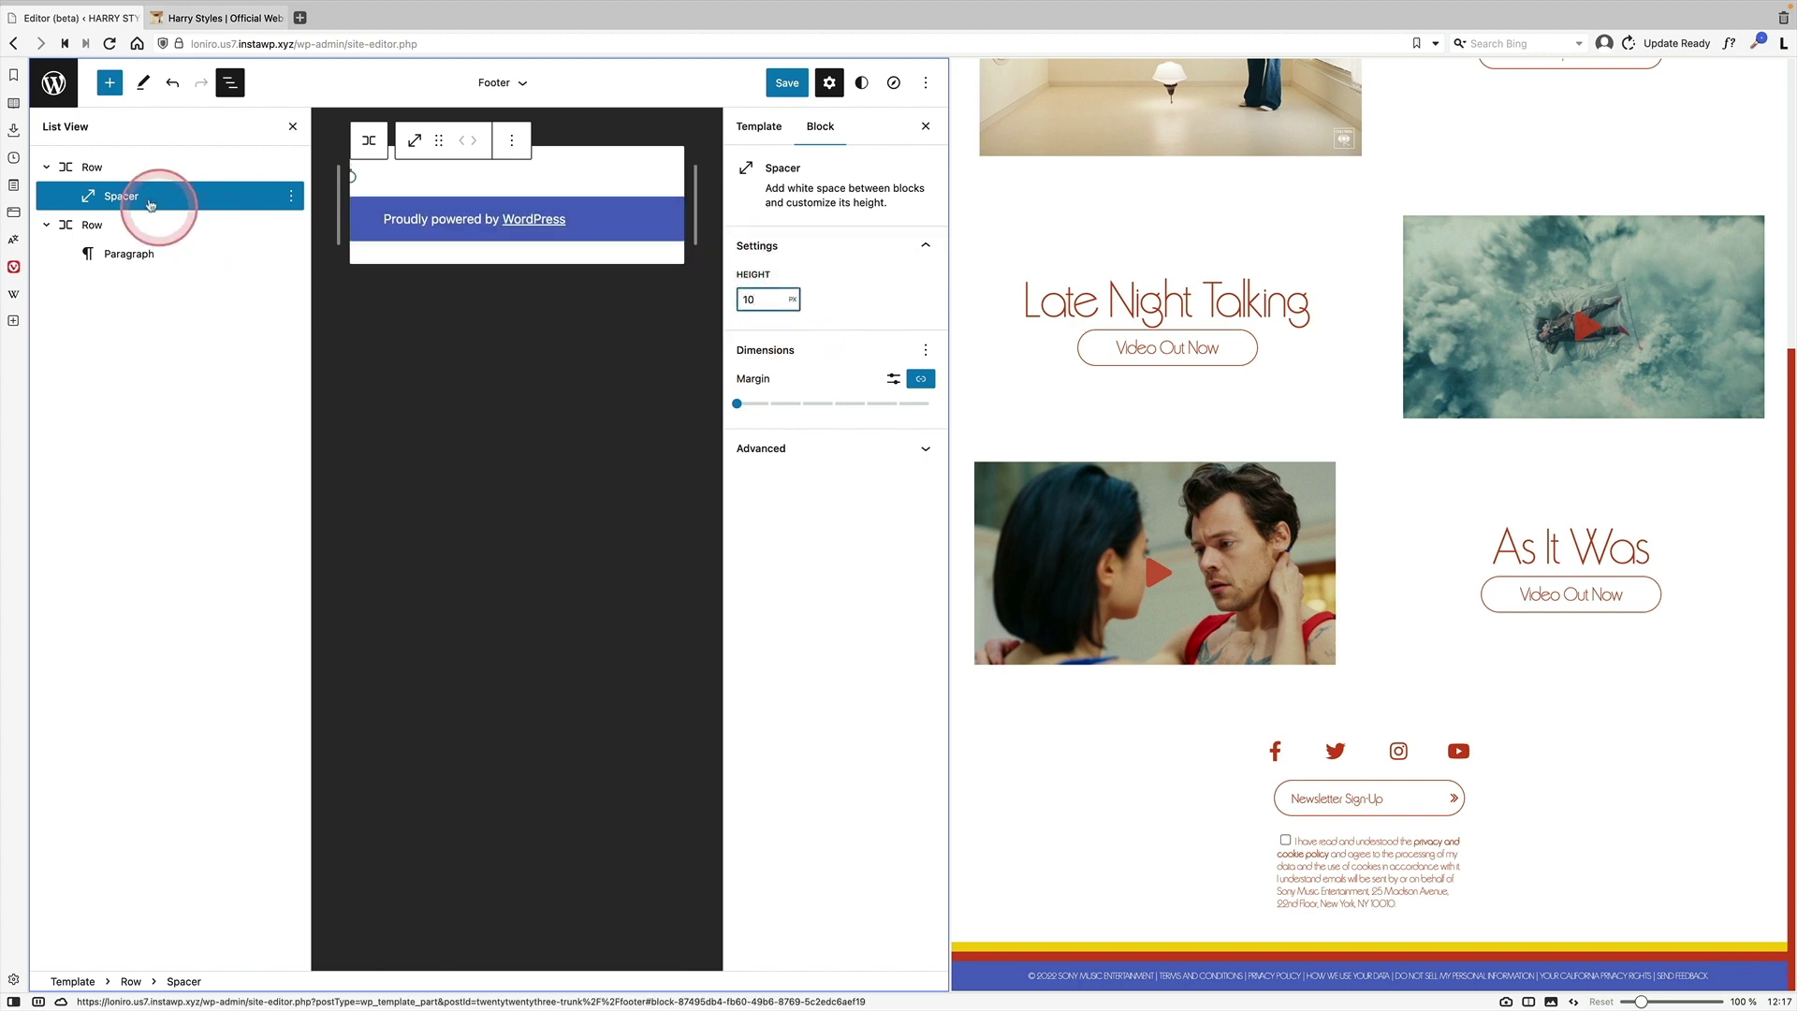
Set the new Row's background to the custom red colour CE4520
{"action": "left_click", "coordinate": [130, 167]}
{"action": "left_click", "coordinate": [798, 480]}
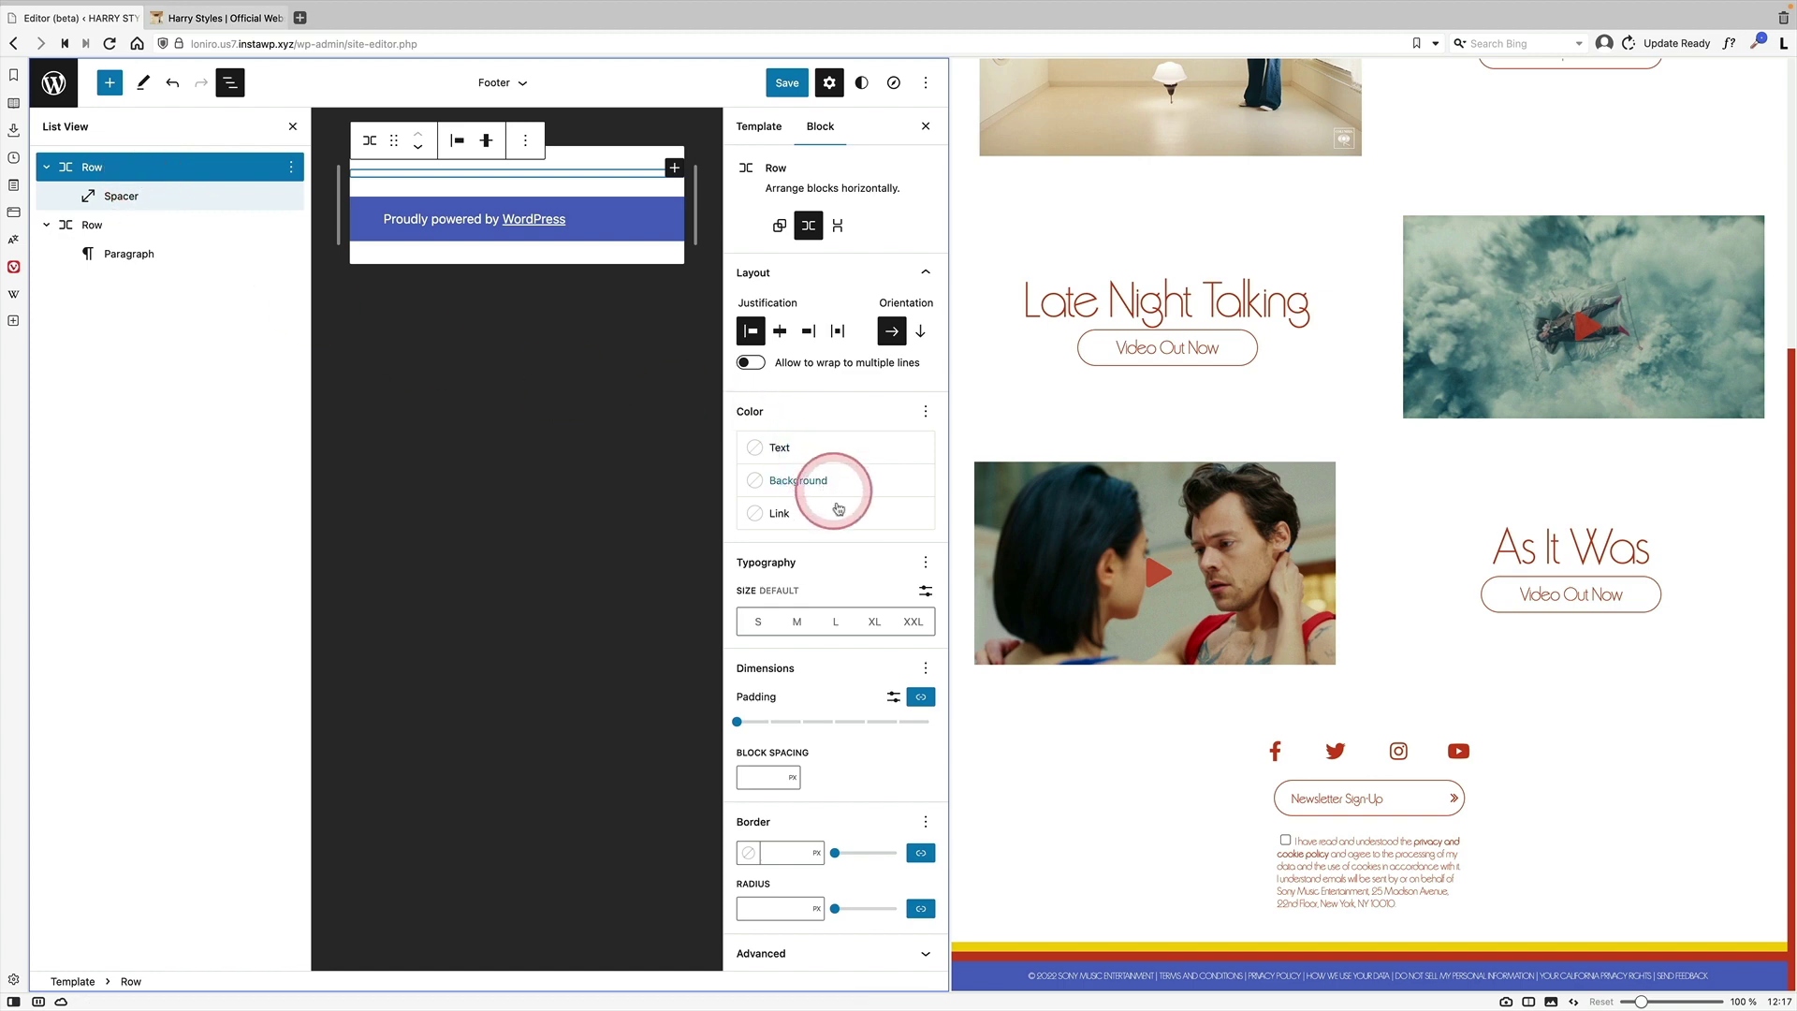
{"action": "left_click", "coordinate": [605, 543]}
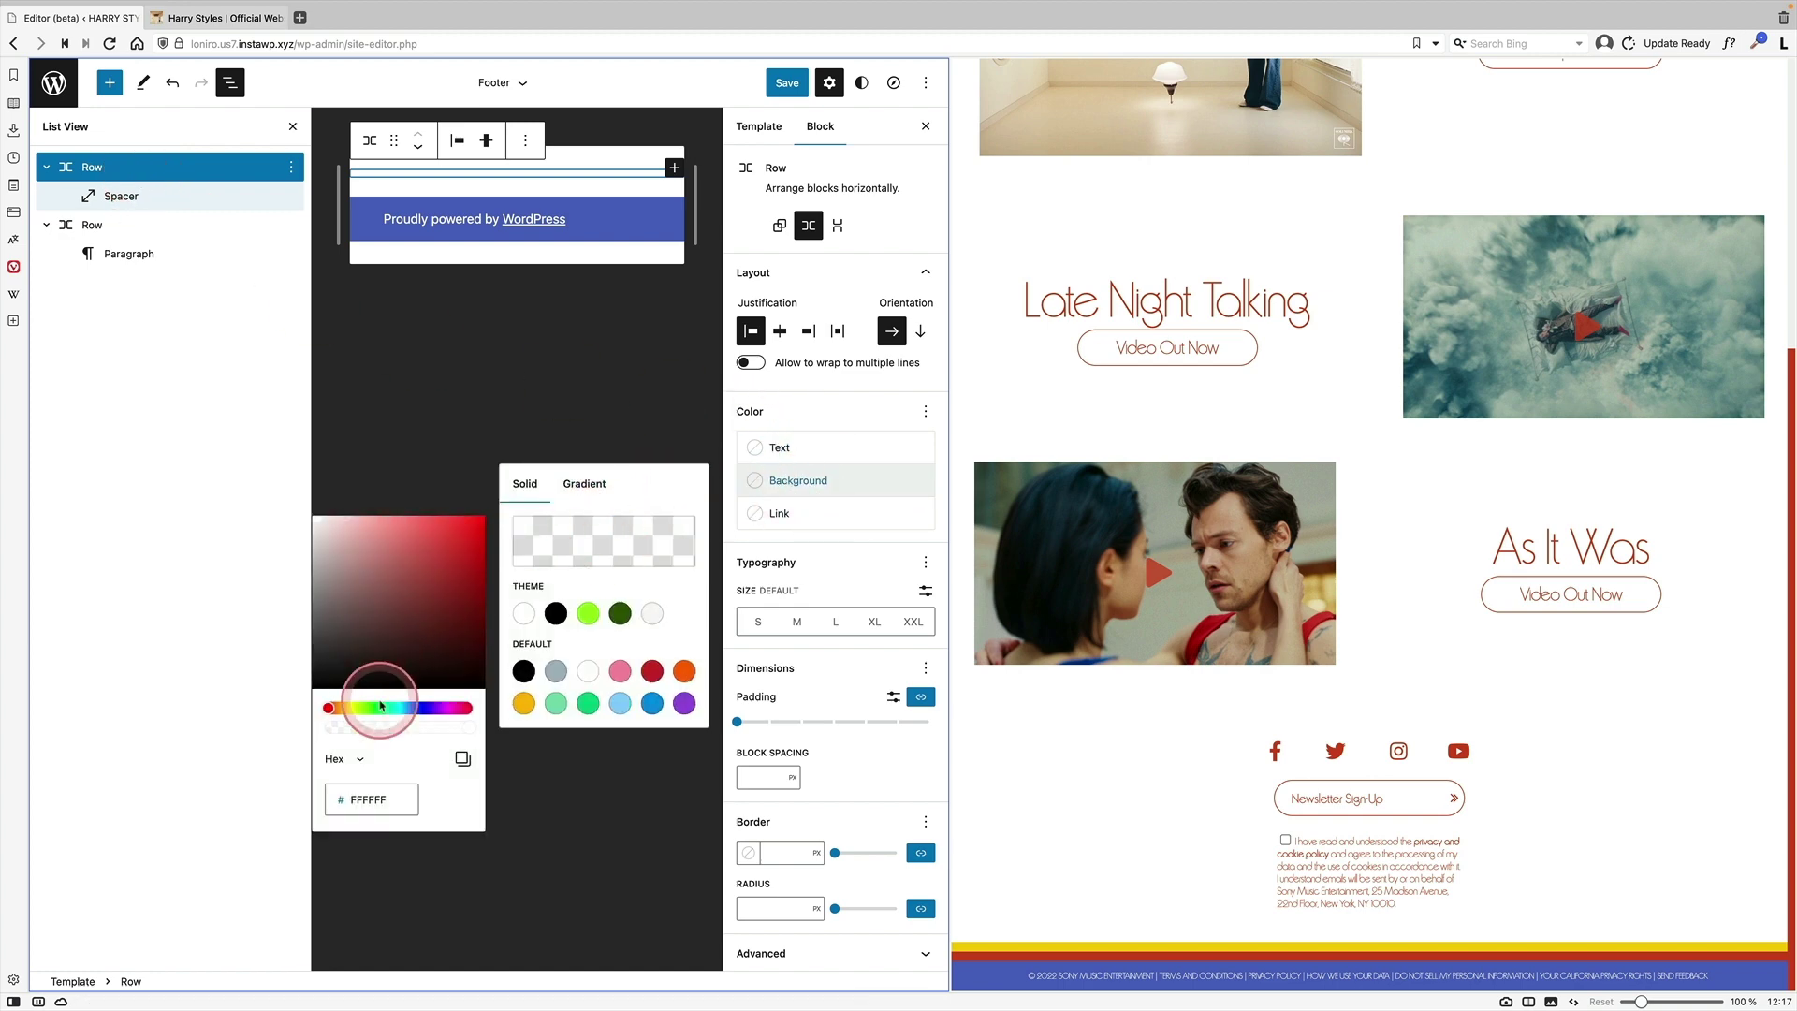
{"action": "left_click", "coordinate": [404, 811]}
{"action": "type", "text": "CE4520"}
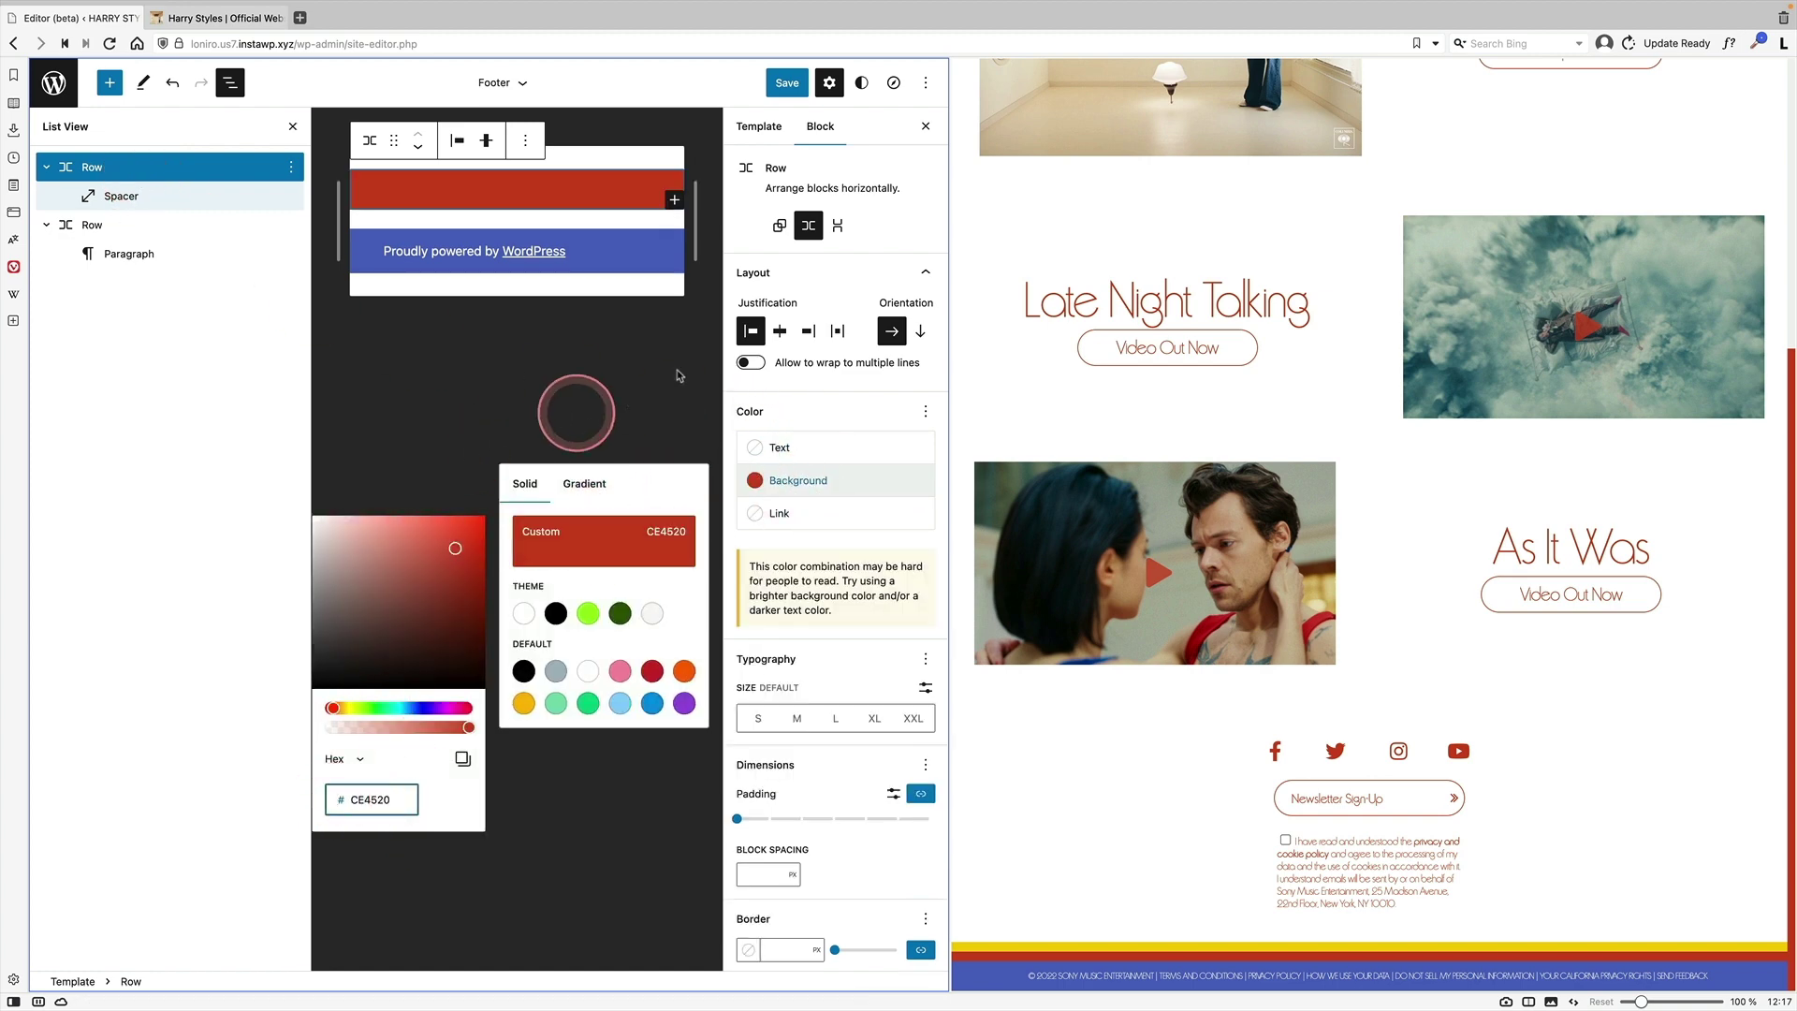
{"action": "left_click", "coordinate": [91, 169]}
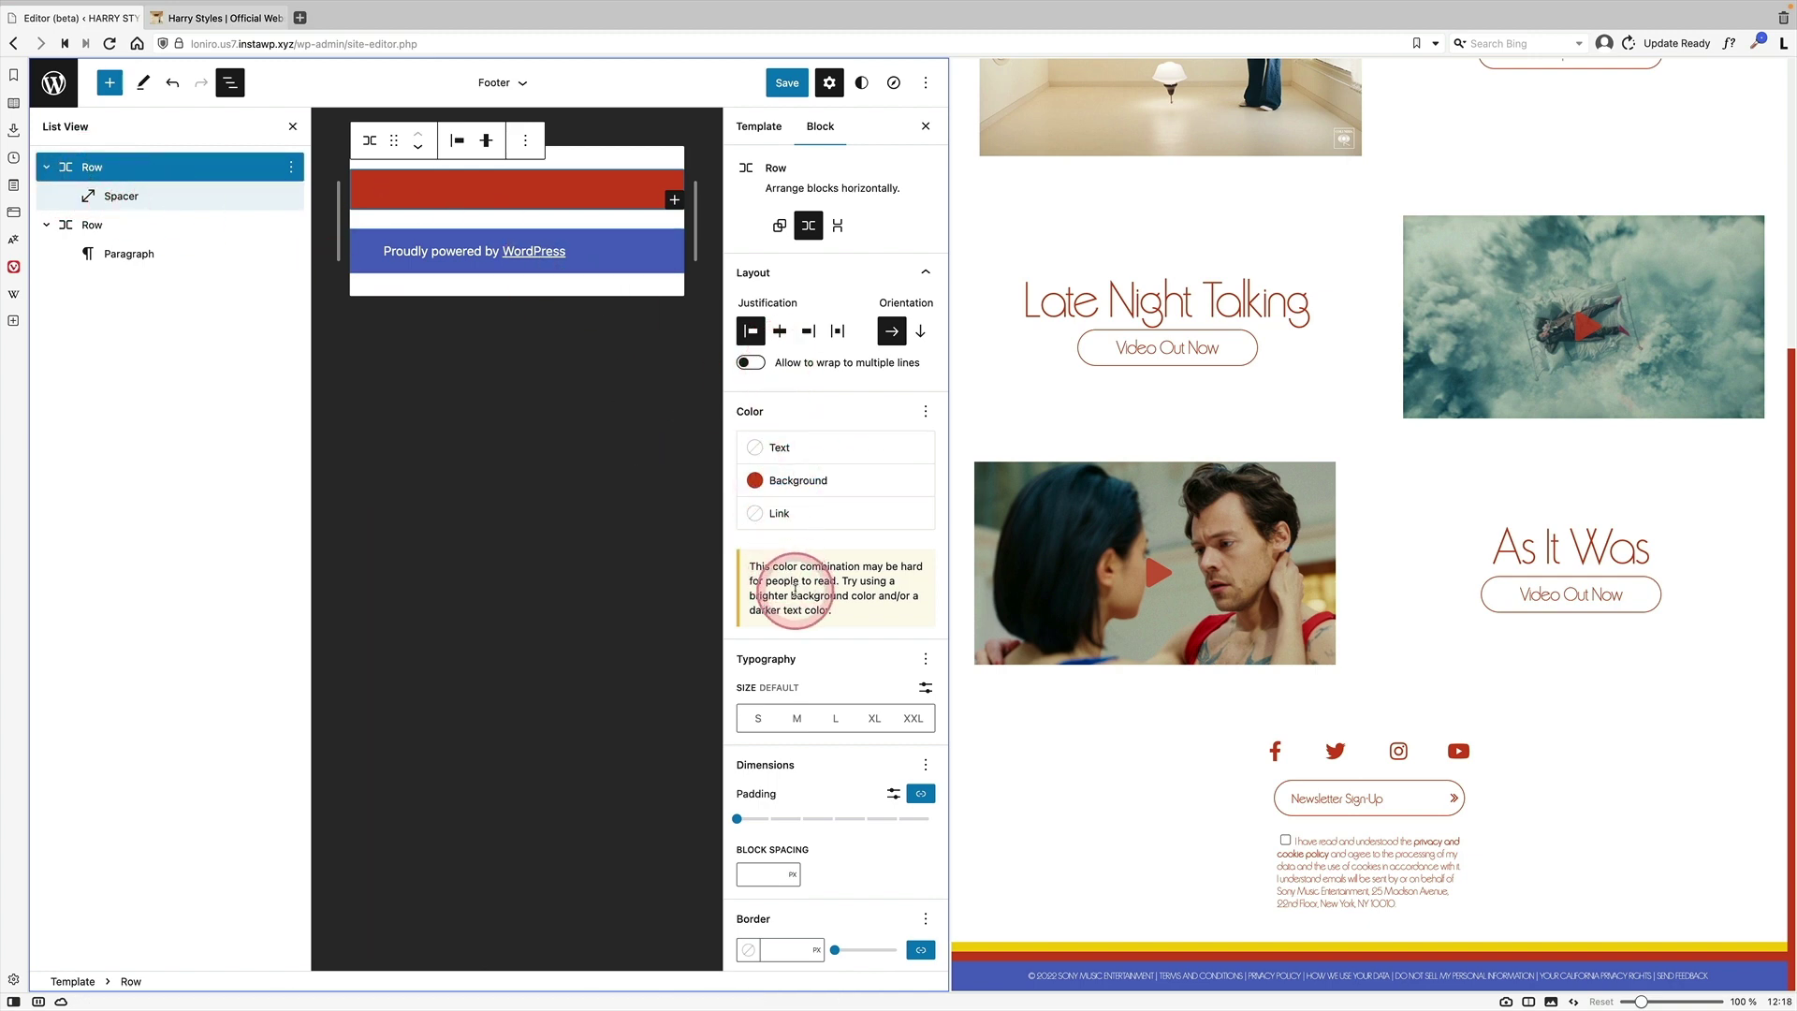
Reduce the height of the Spacer inside the red Row to 5 px
{"action": "left_click", "coordinate": [172, 196]}
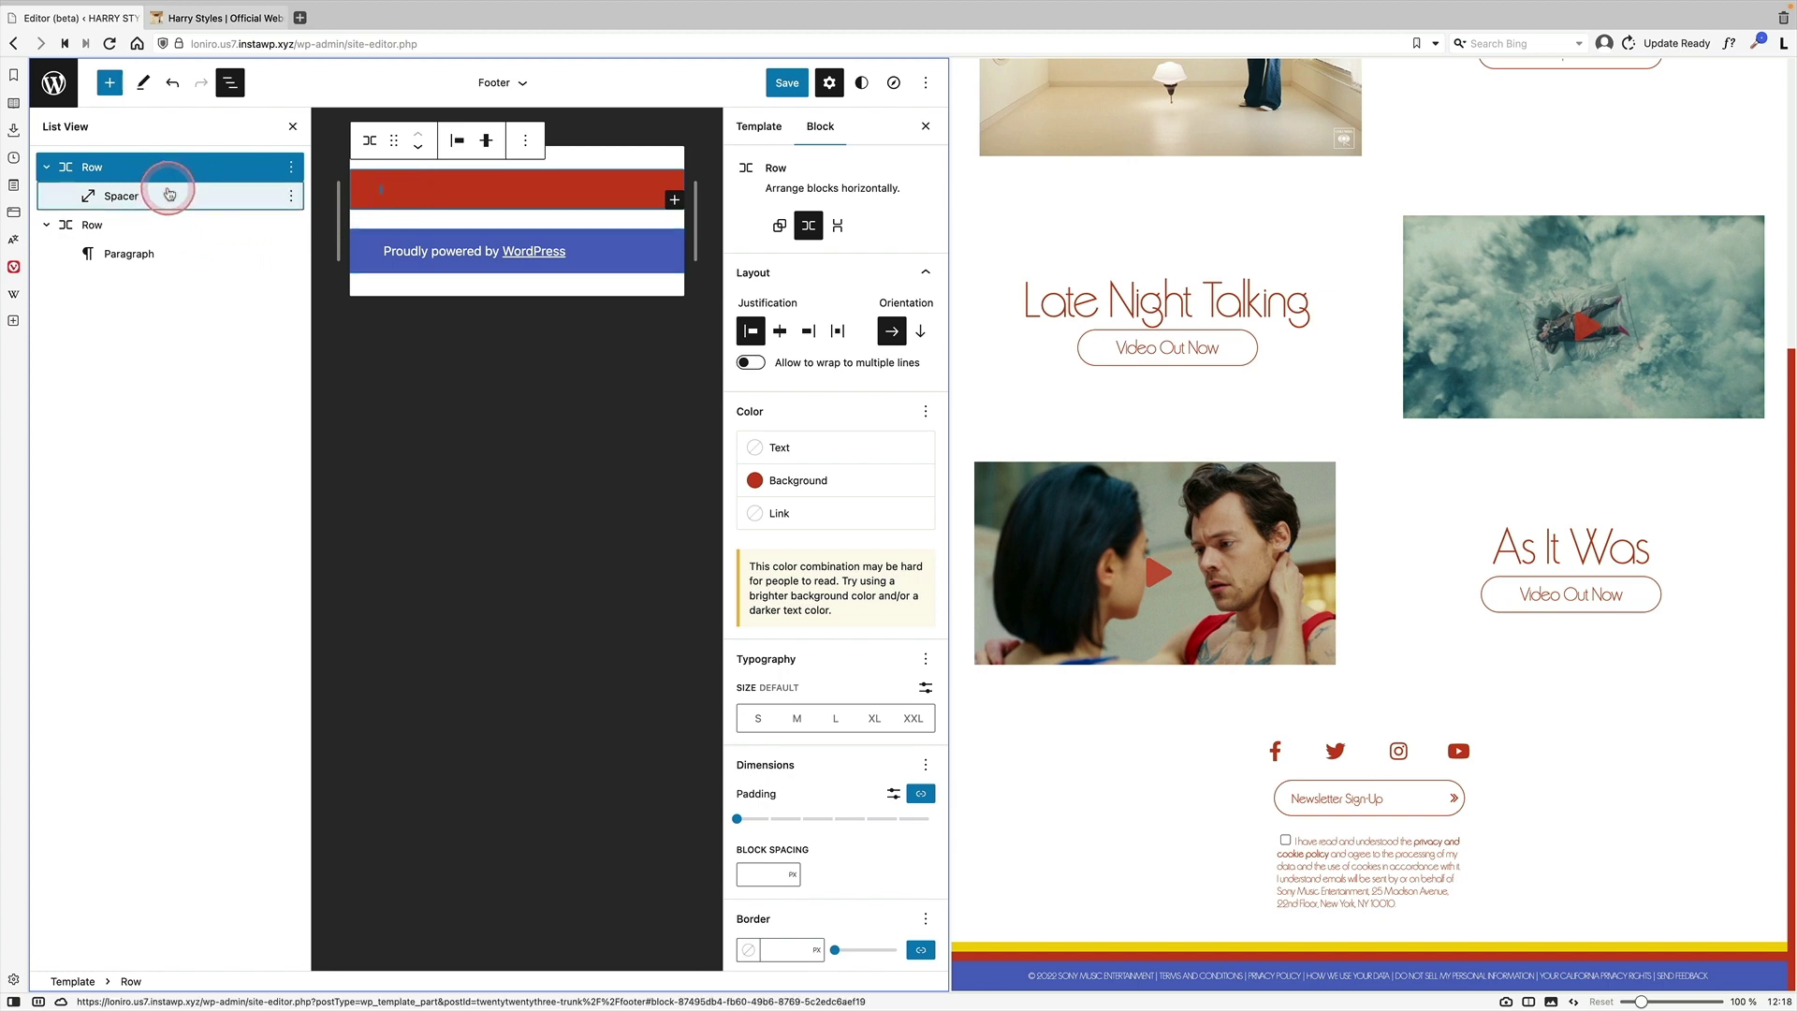
{"action": "left_click", "coordinate": [765, 298]}
{"action": "left_click_drag", "start_coordinate": [765, 297], "coordinate": [740, 297]}
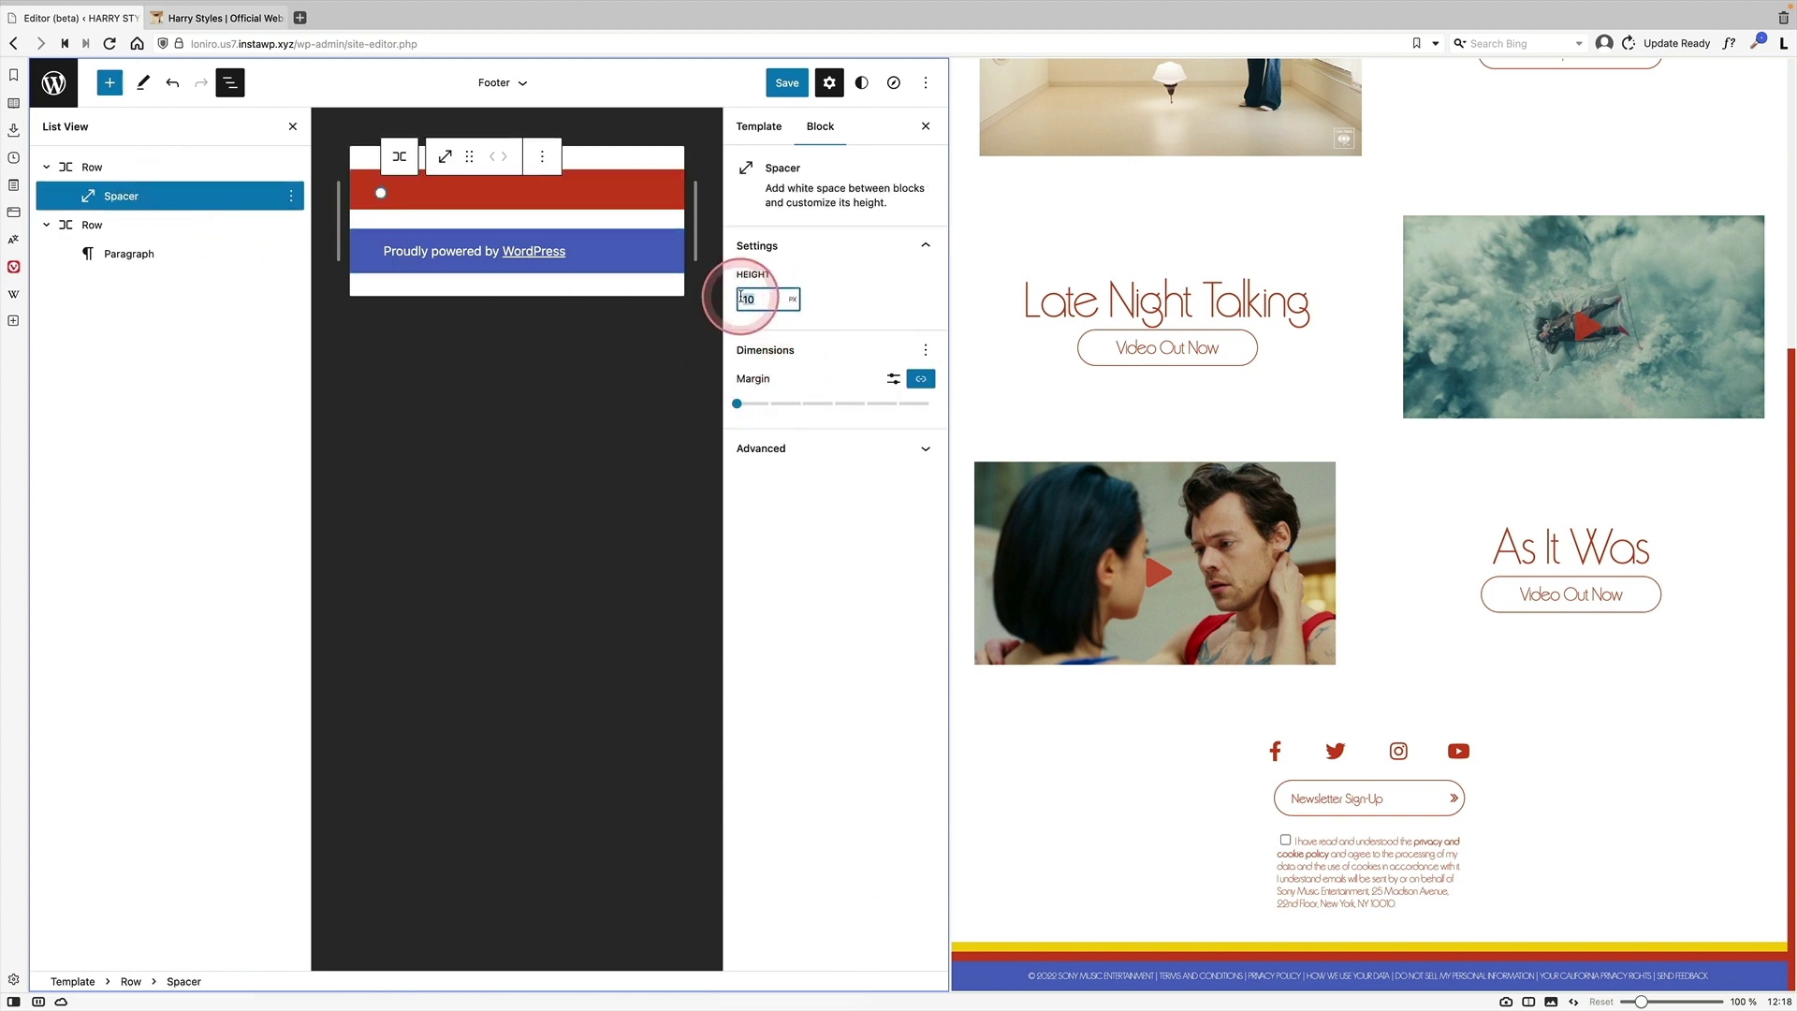
{"action": "type", "text": "5"}
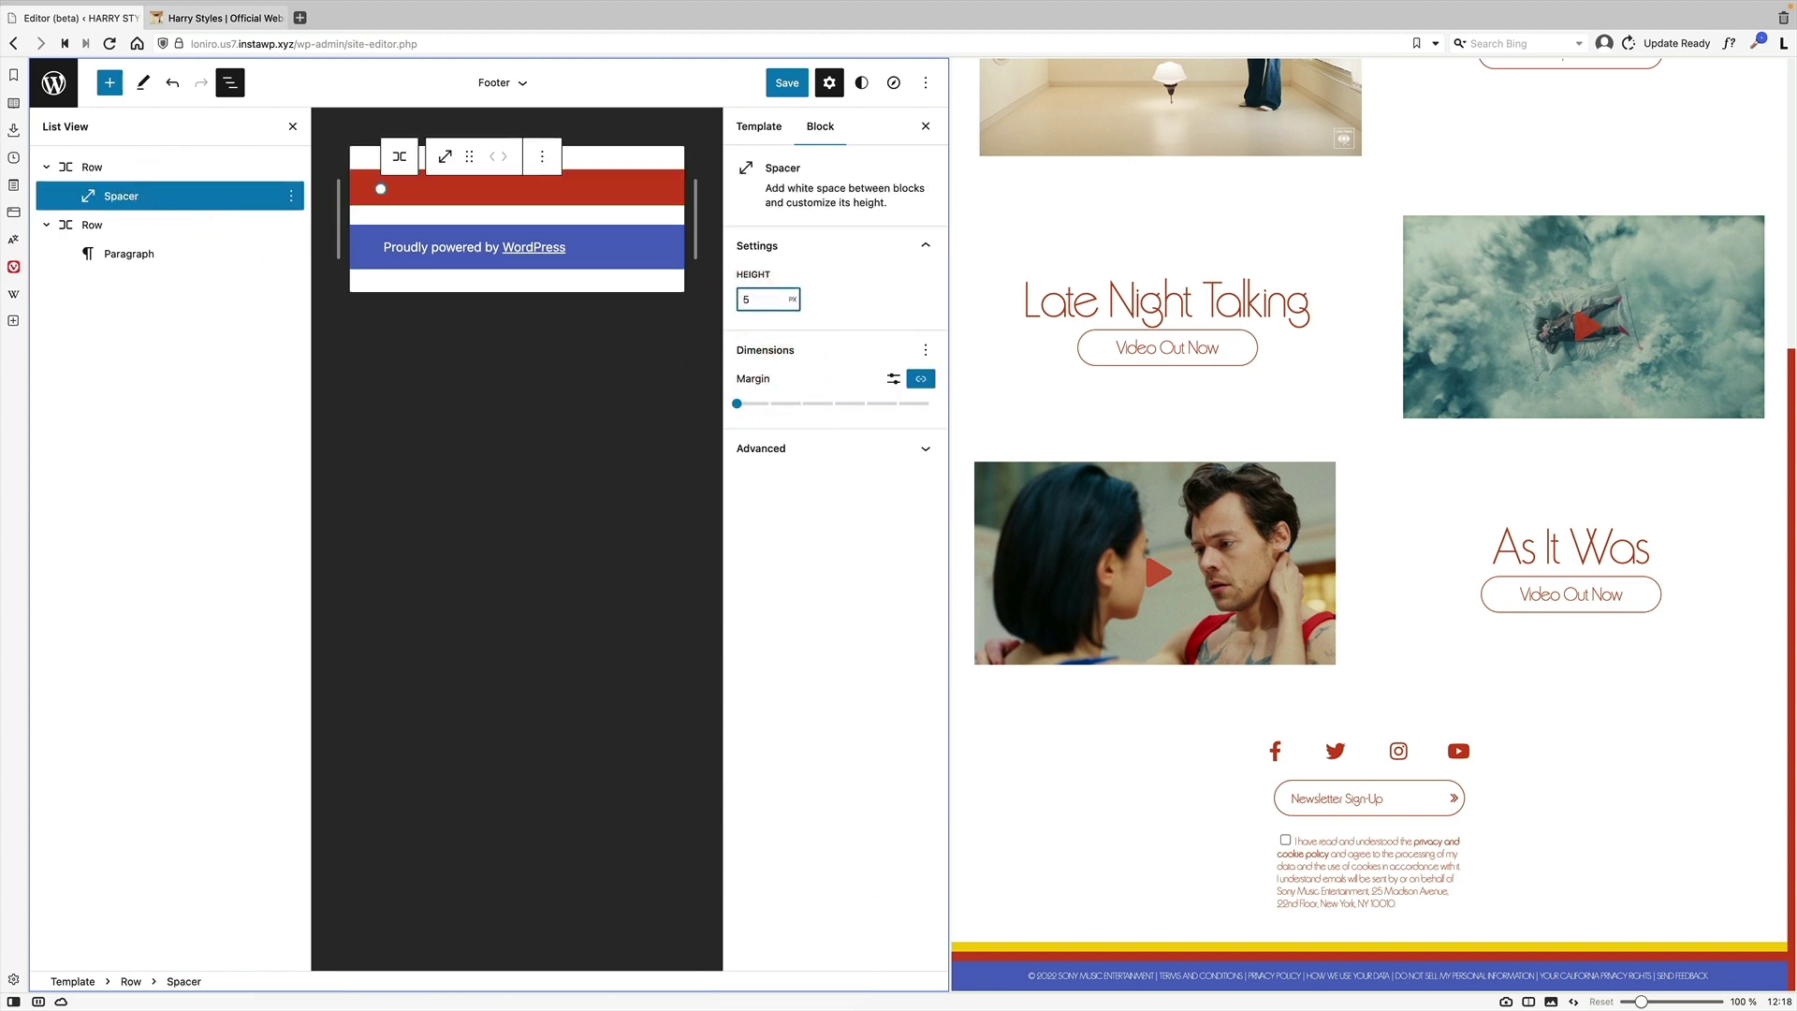
Save the Footer template part and check the red stripe above the footer on the published home page
{"action": "left_click", "coordinate": [787, 82]}
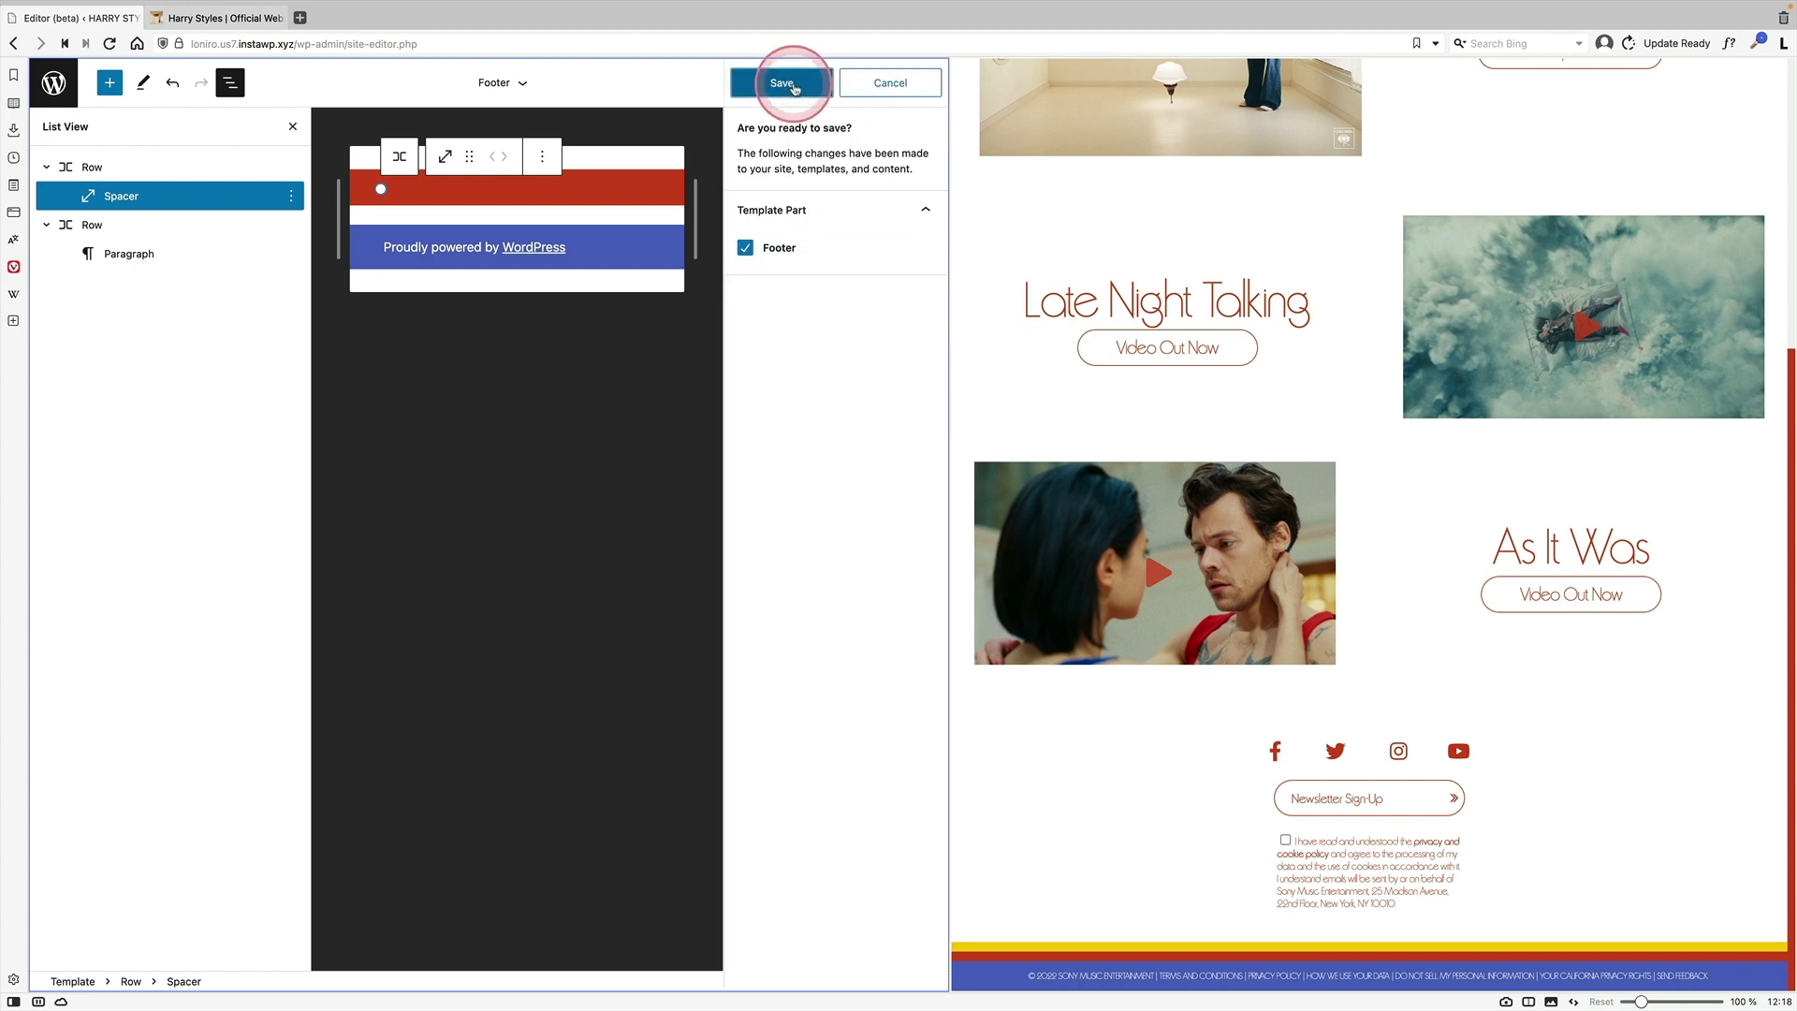
{"action": "left_click", "coordinate": [793, 84]}
{"action": "left_click_drag", "start_coordinate": [329, 44], "coordinate": [878, 64]}
{"action": "key", "text": "BackSpace"}
{"action": "key", "text": "Return"}
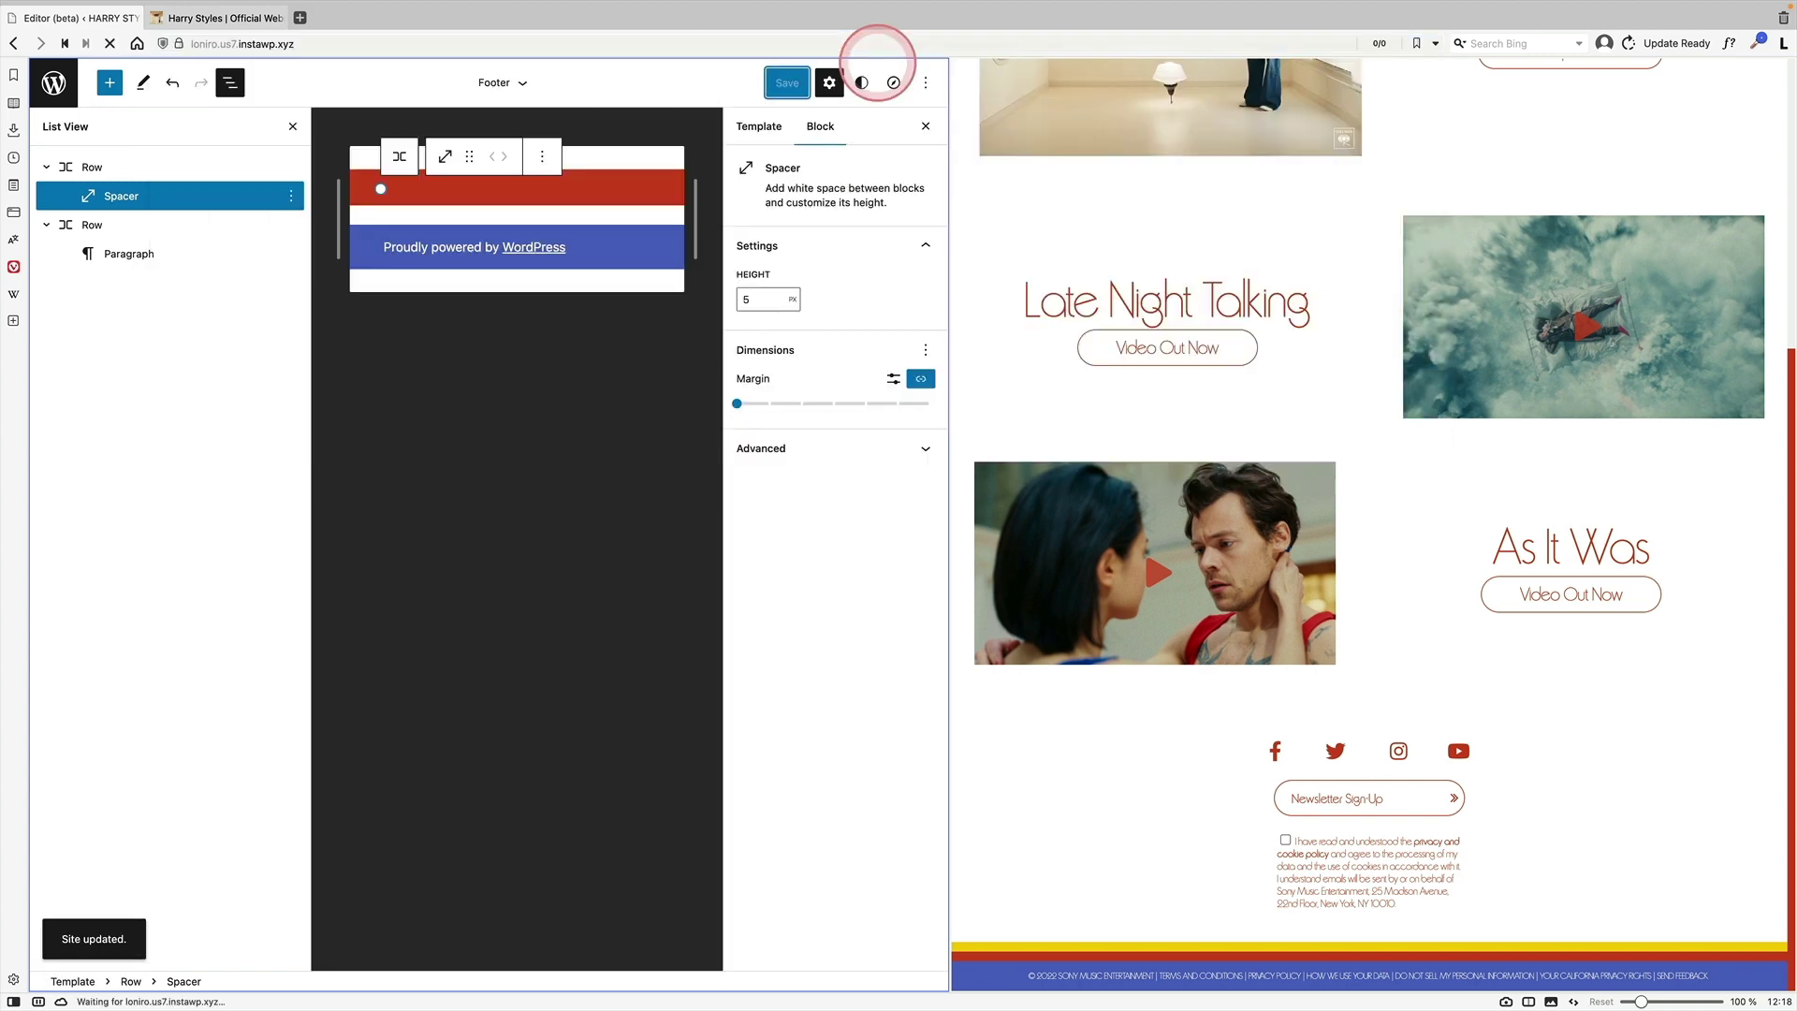
{"action": "scroll", "coordinate": [714, 361], "scroll_direction": "down", "scroll_amount": 6}
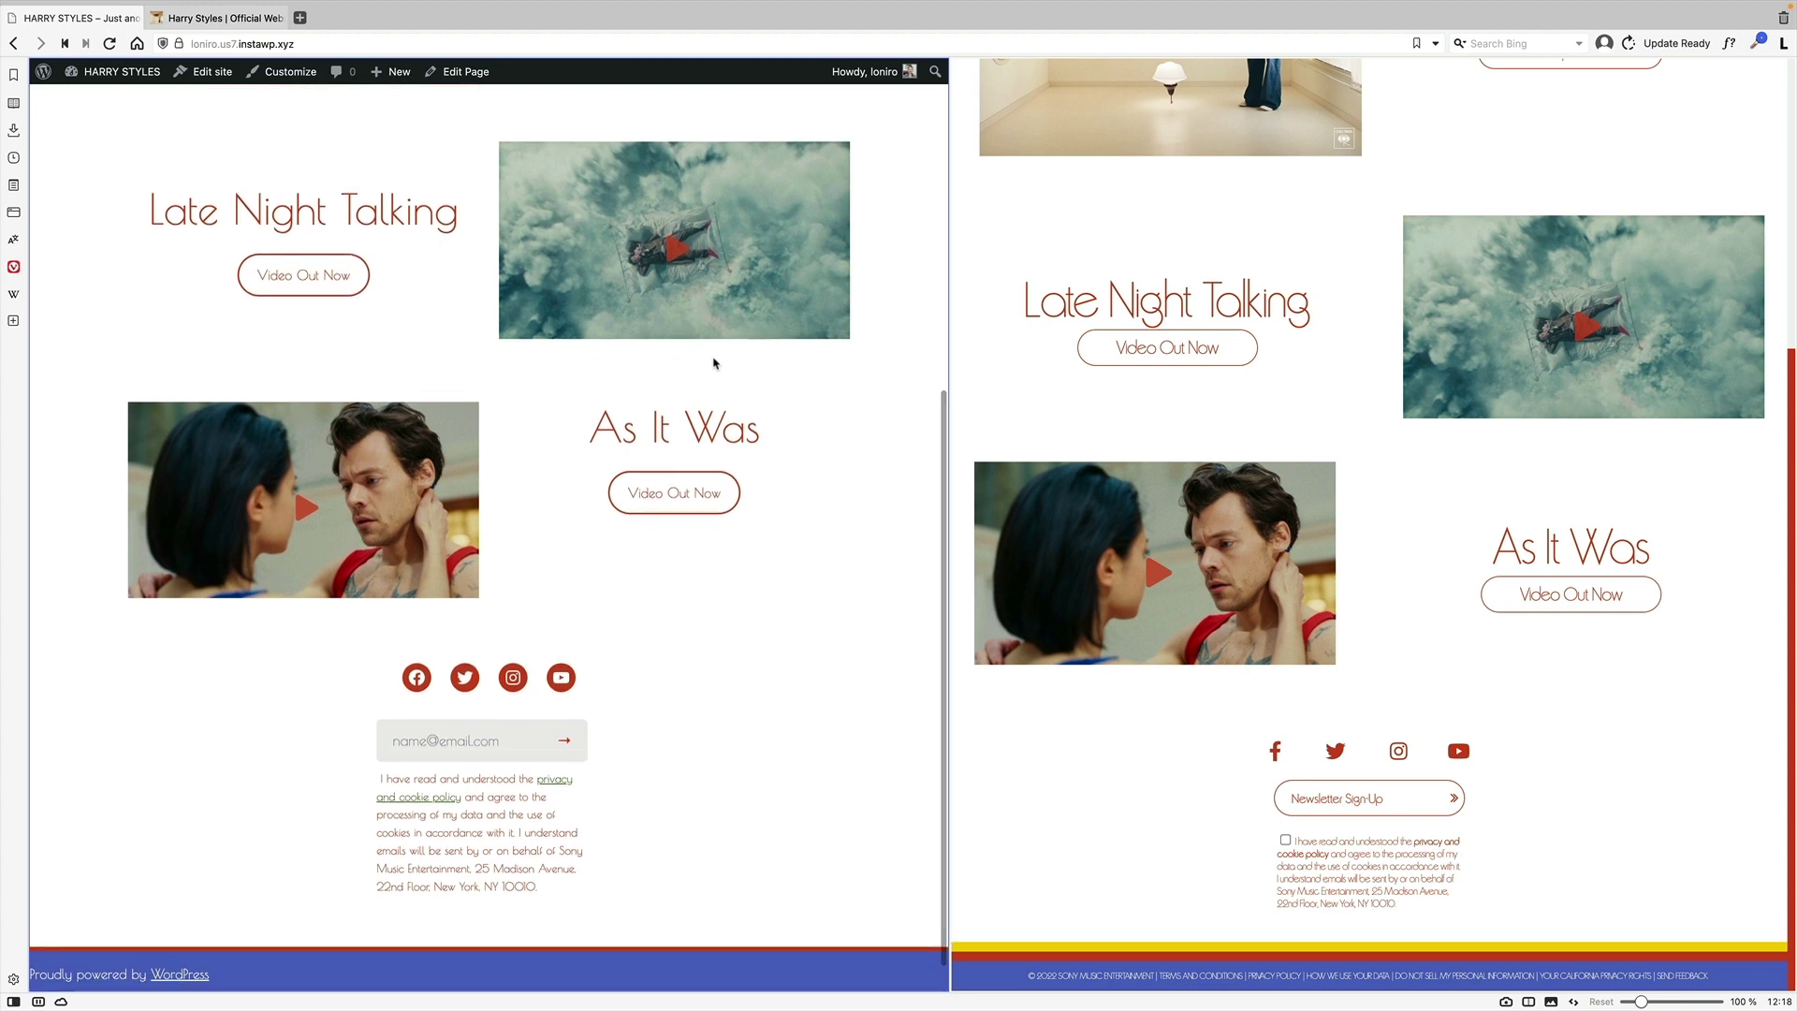
Reopen the Footer template part in the site editor with the red Row selected and List View shown
{"action": "left_click", "coordinate": [230, 73]}
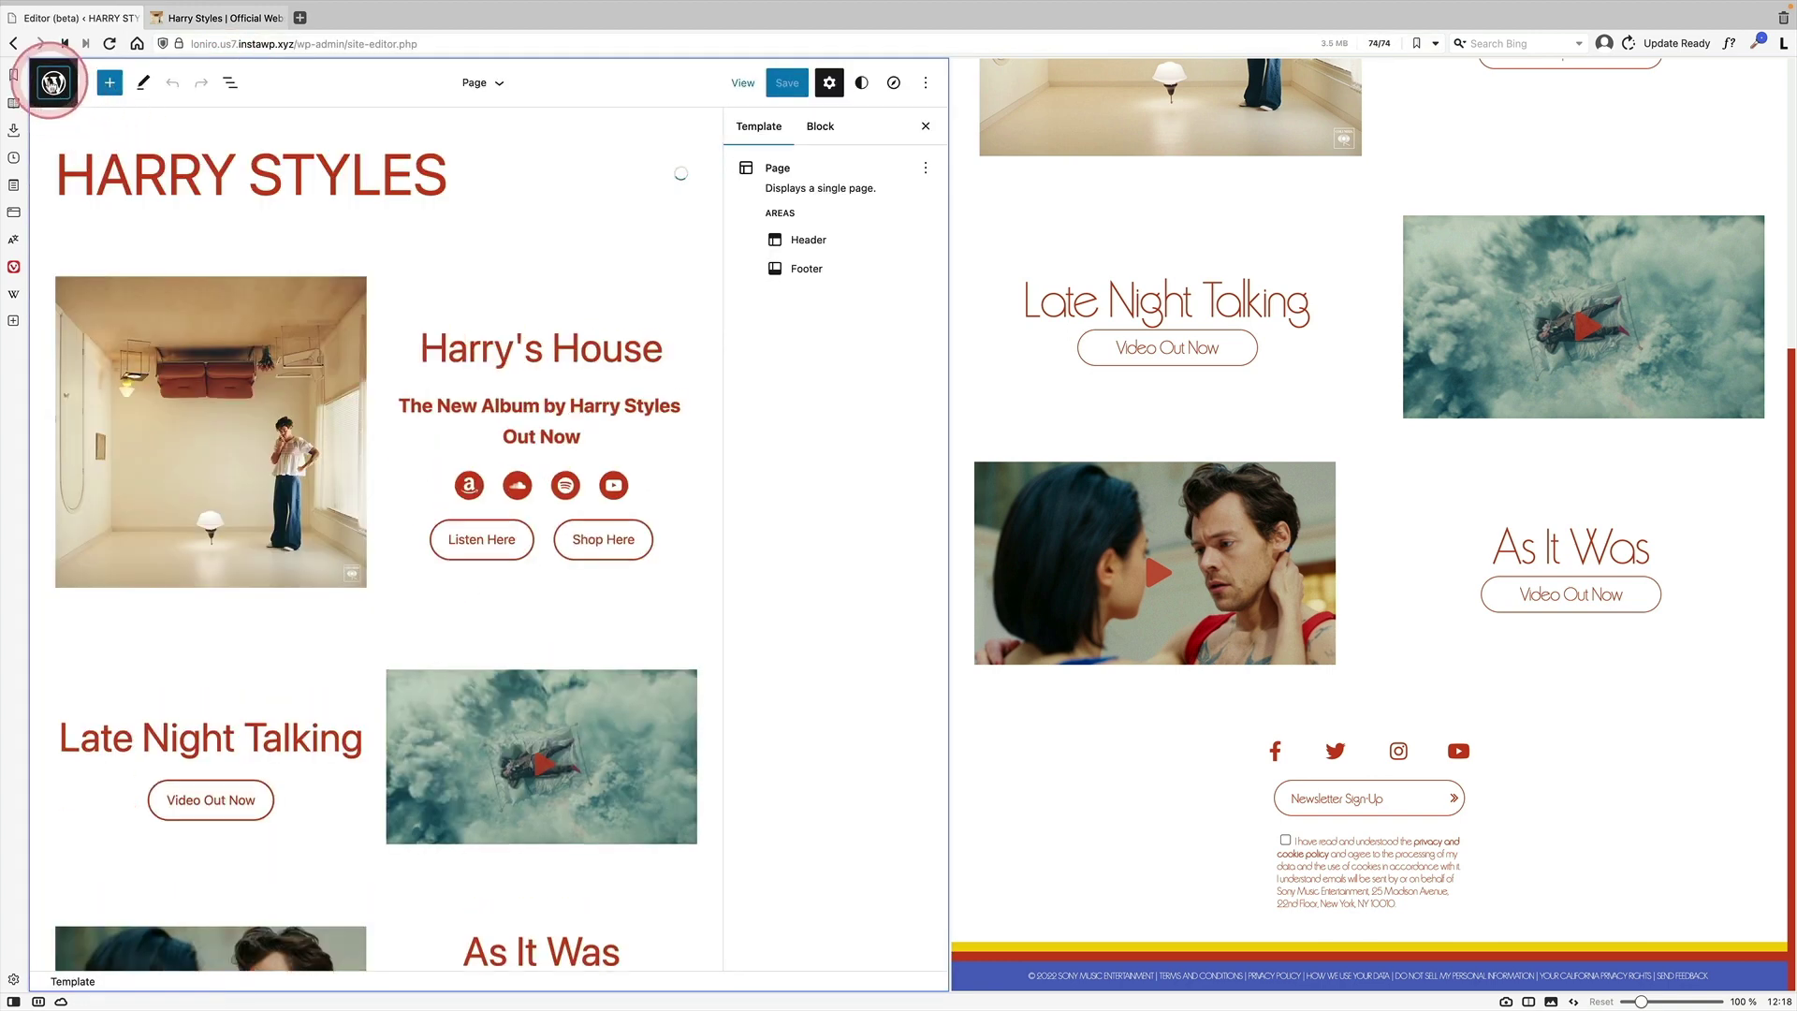
{"action": "left_click", "coordinate": [53, 82]}
{"action": "left_click", "coordinate": [108, 313]}
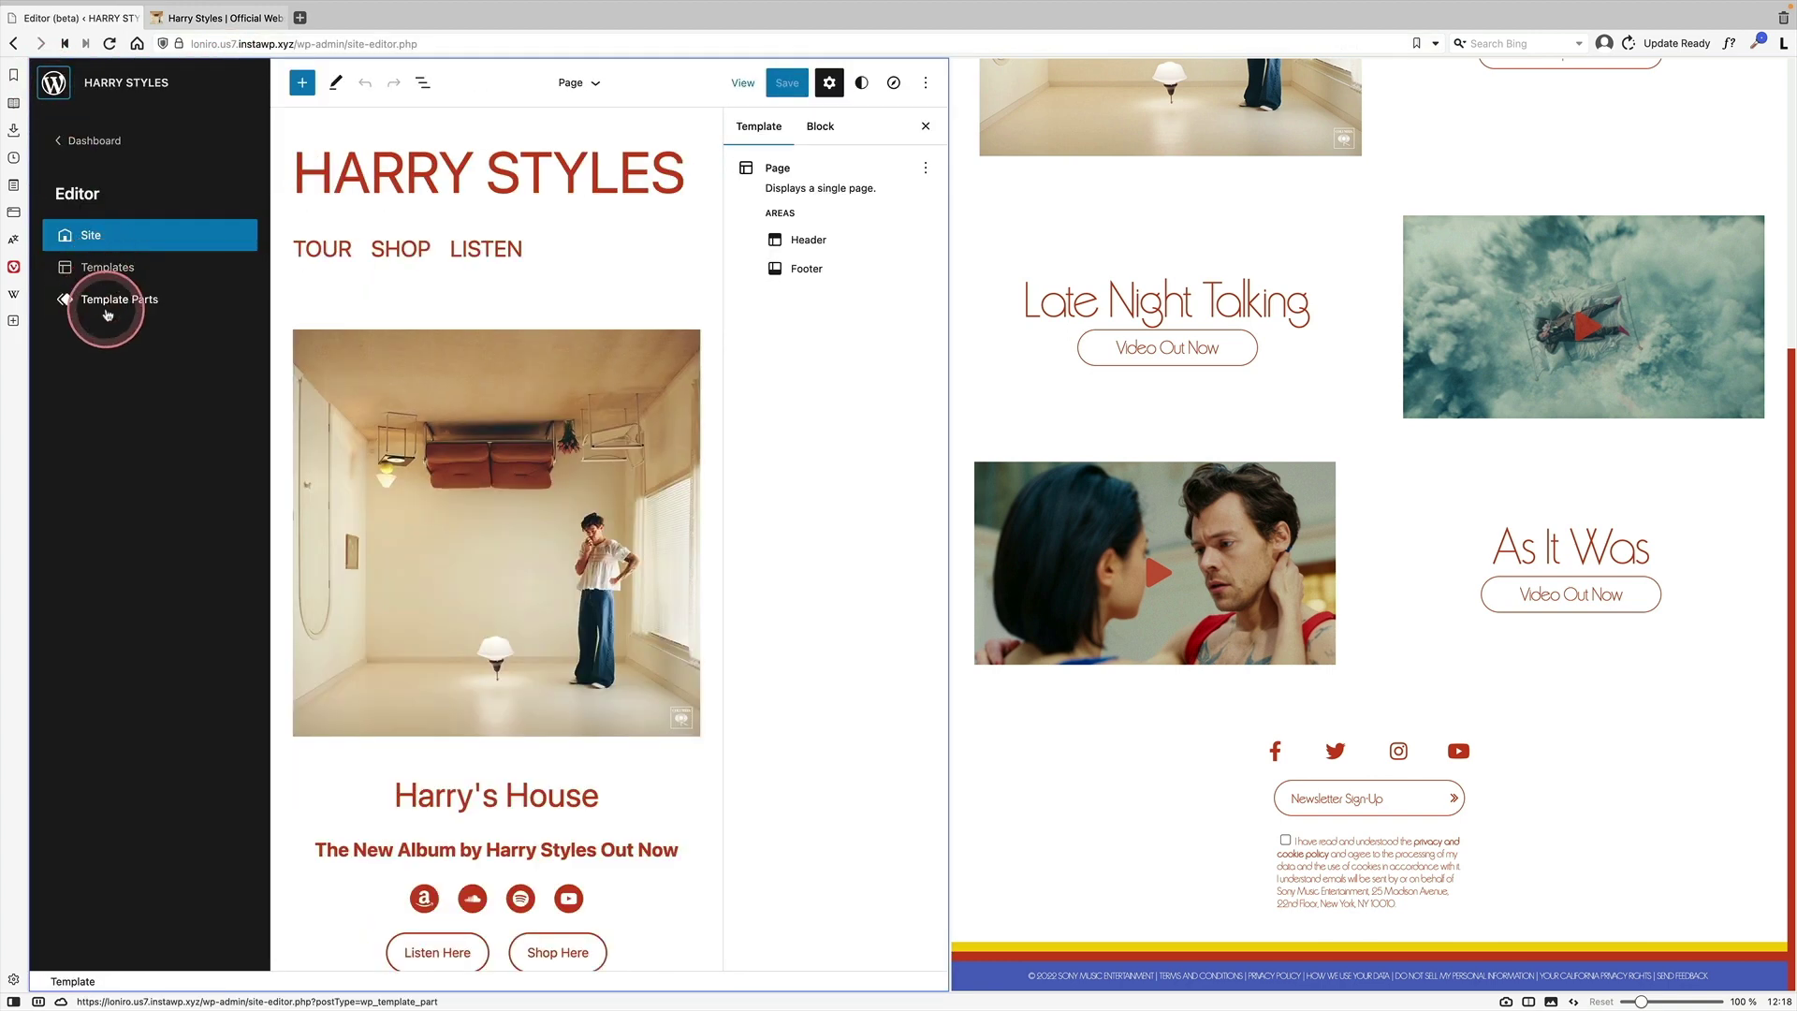
{"action": "left_click", "coordinate": [374, 251]}
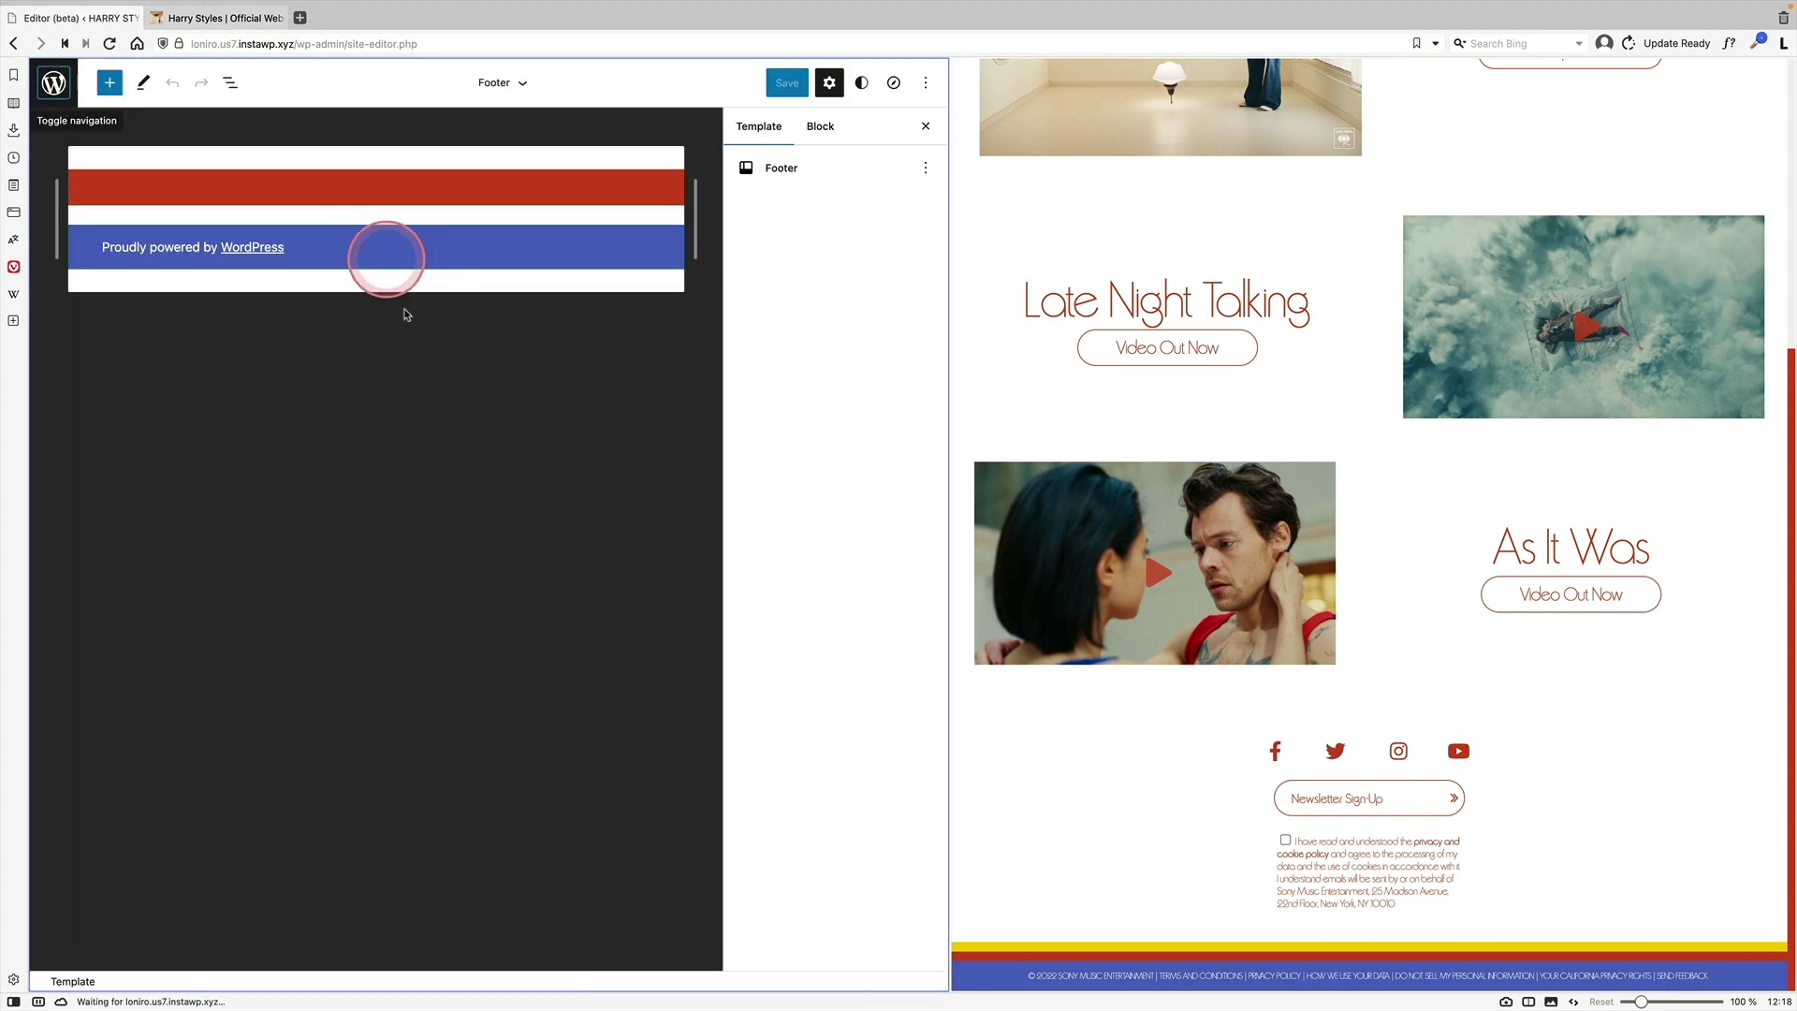
{"action": "left_click", "coordinate": [371, 190]}
{"action": "left_click", "coordinate": [231, 82]}
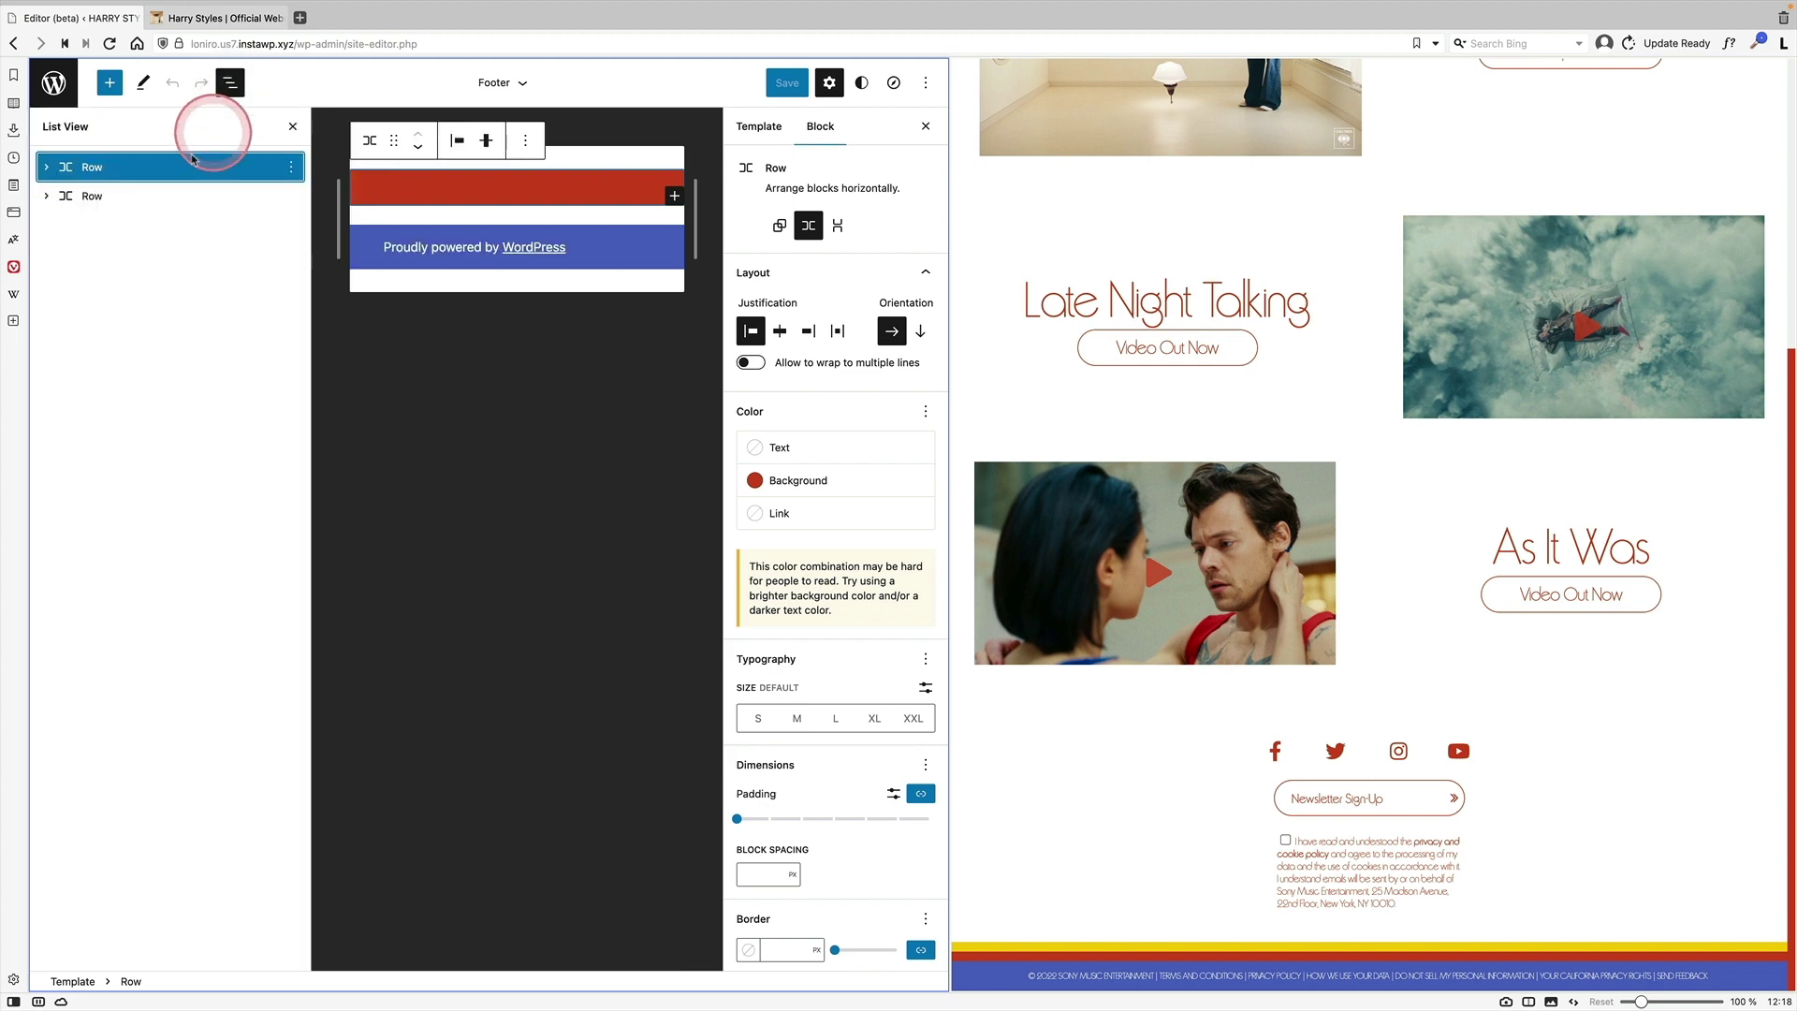
Set the height of the Spacer inside the red Row to 10 px
{"action": "left_click", "coordinate": [98, 170]}
{"action": "left_click", "coordinate": [49, 168]}
{"action": "left_click", "coordinate": [94, 196]}
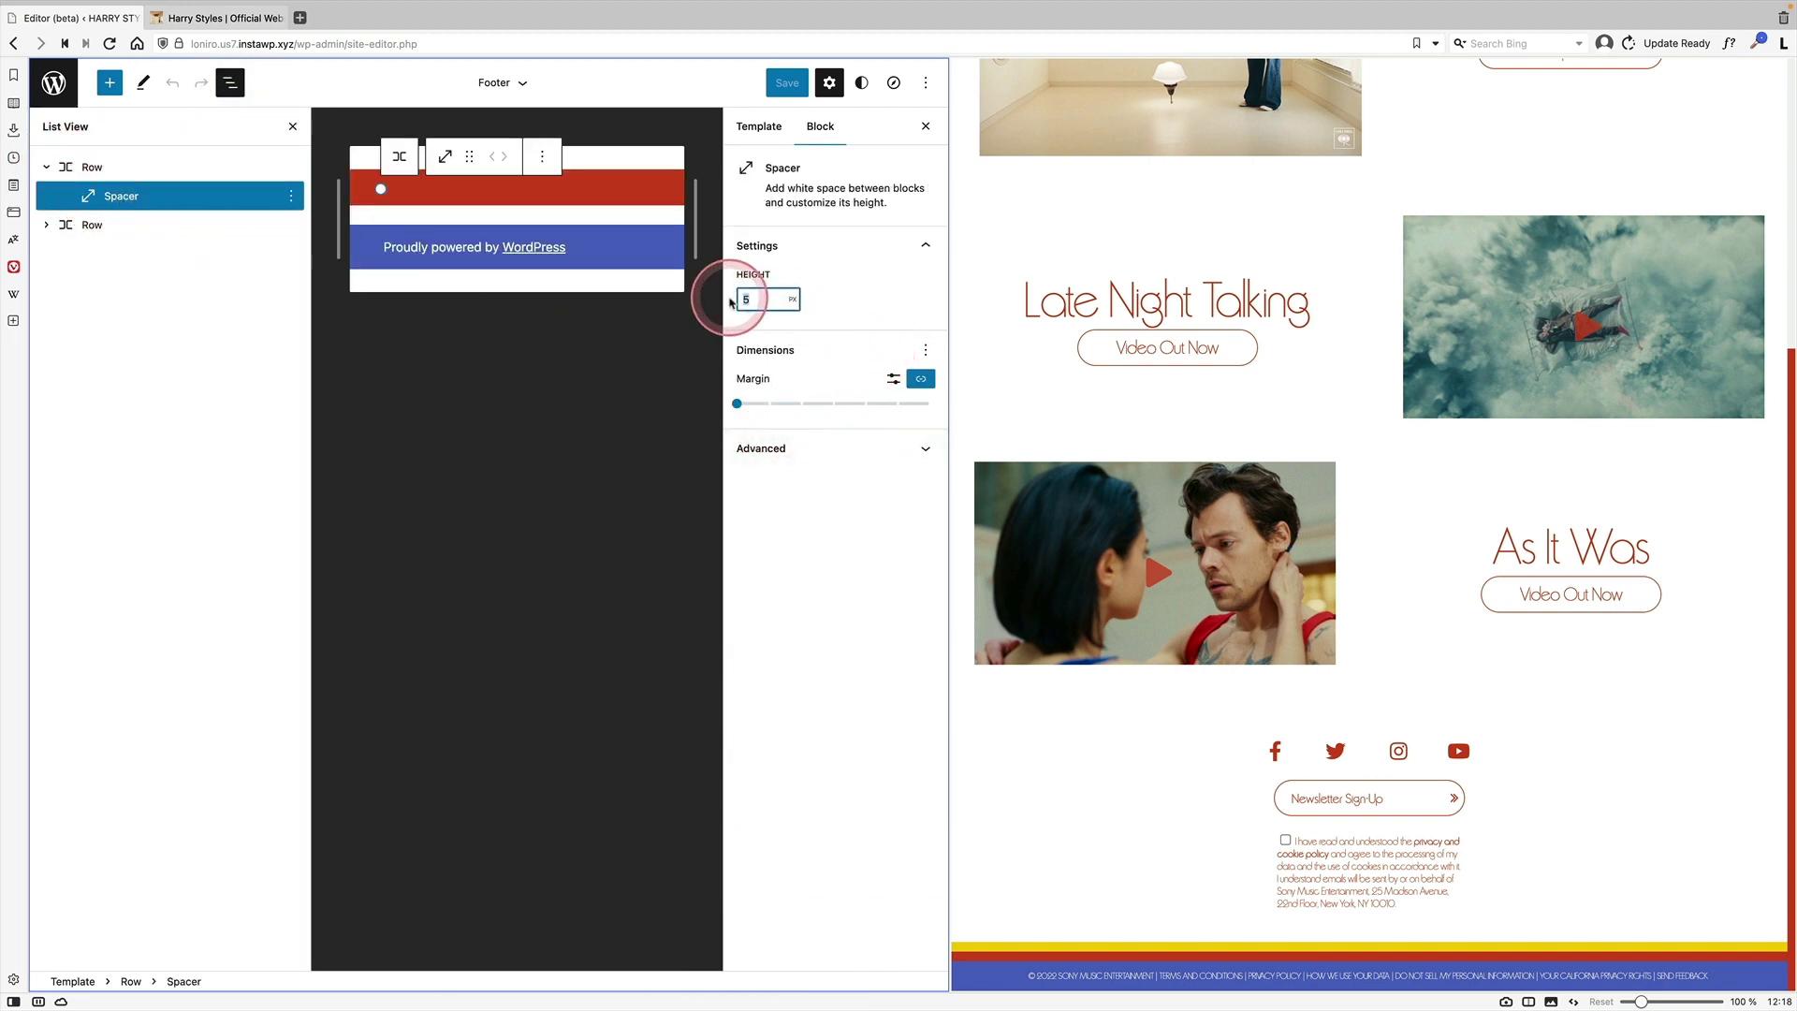
{"action": "type", "text": "10"}
{"action": "left_click", "coordinate": [166, 193]}
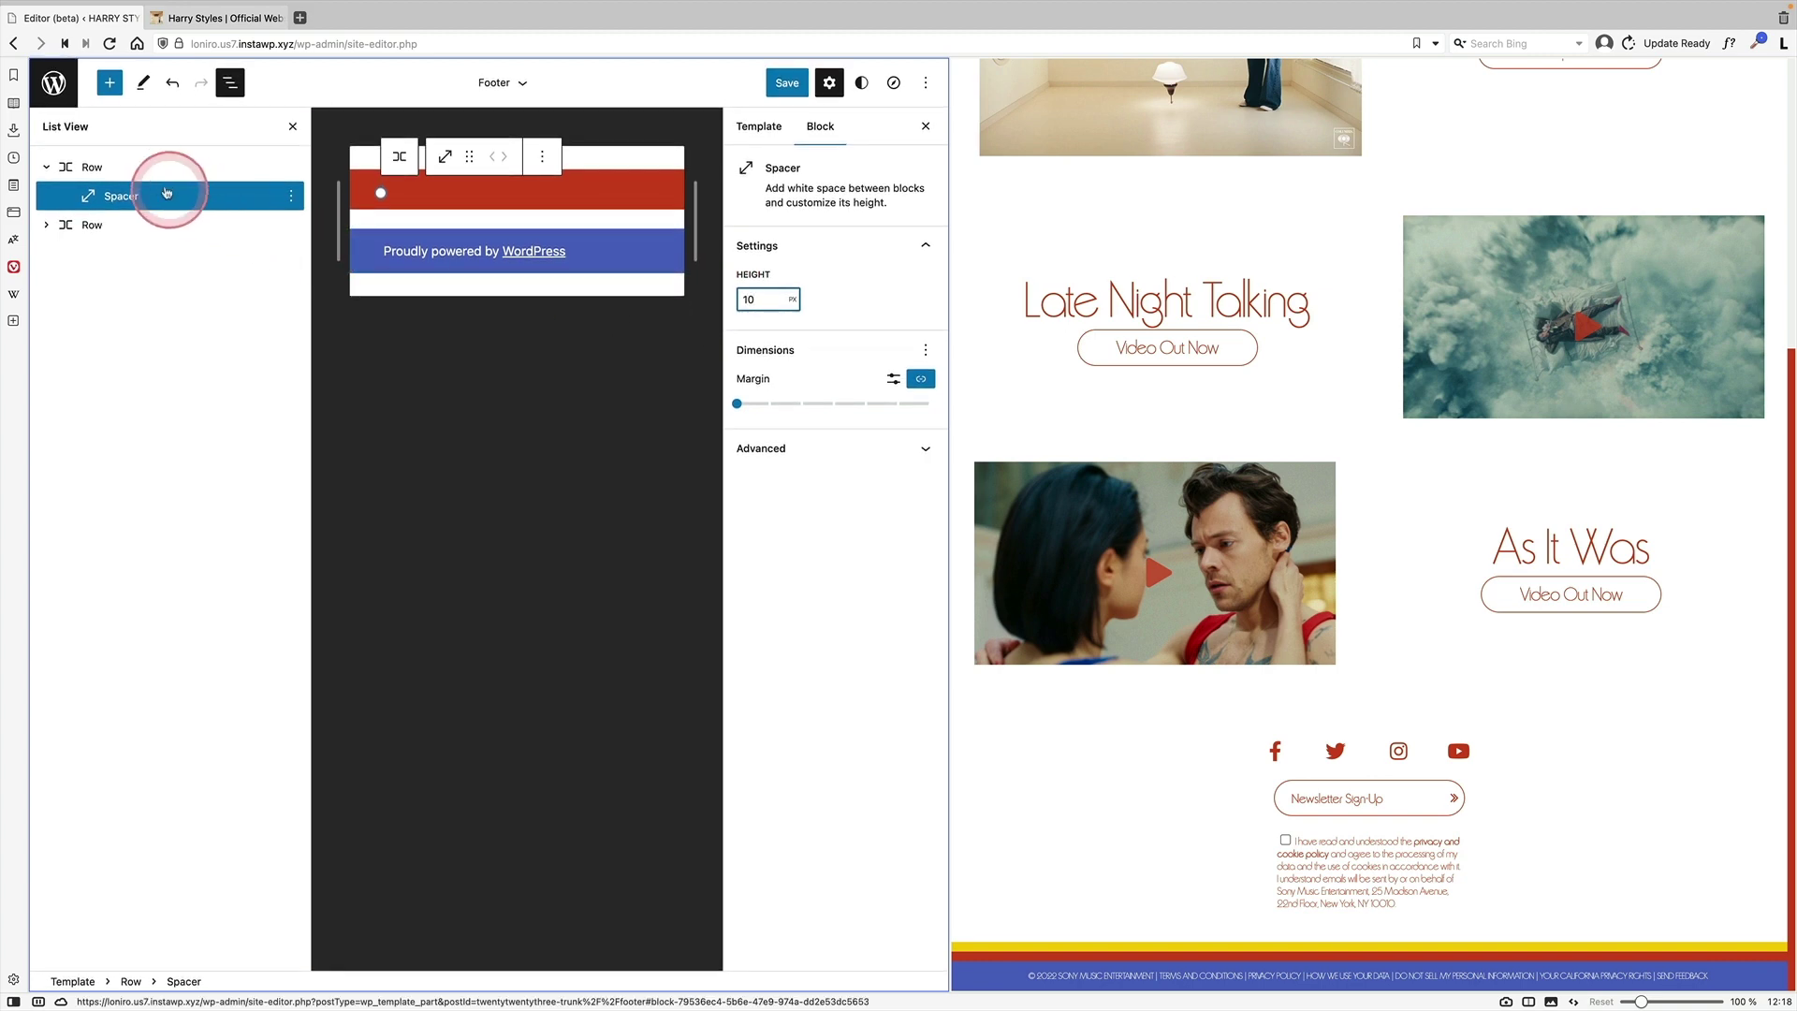
Duplicate the red Row and move the copy to the top of the footer's block list
{"action": "left_click", "coordinate": [141, 166]}
{"action": "left_click", "coordinate": [291, 166]}
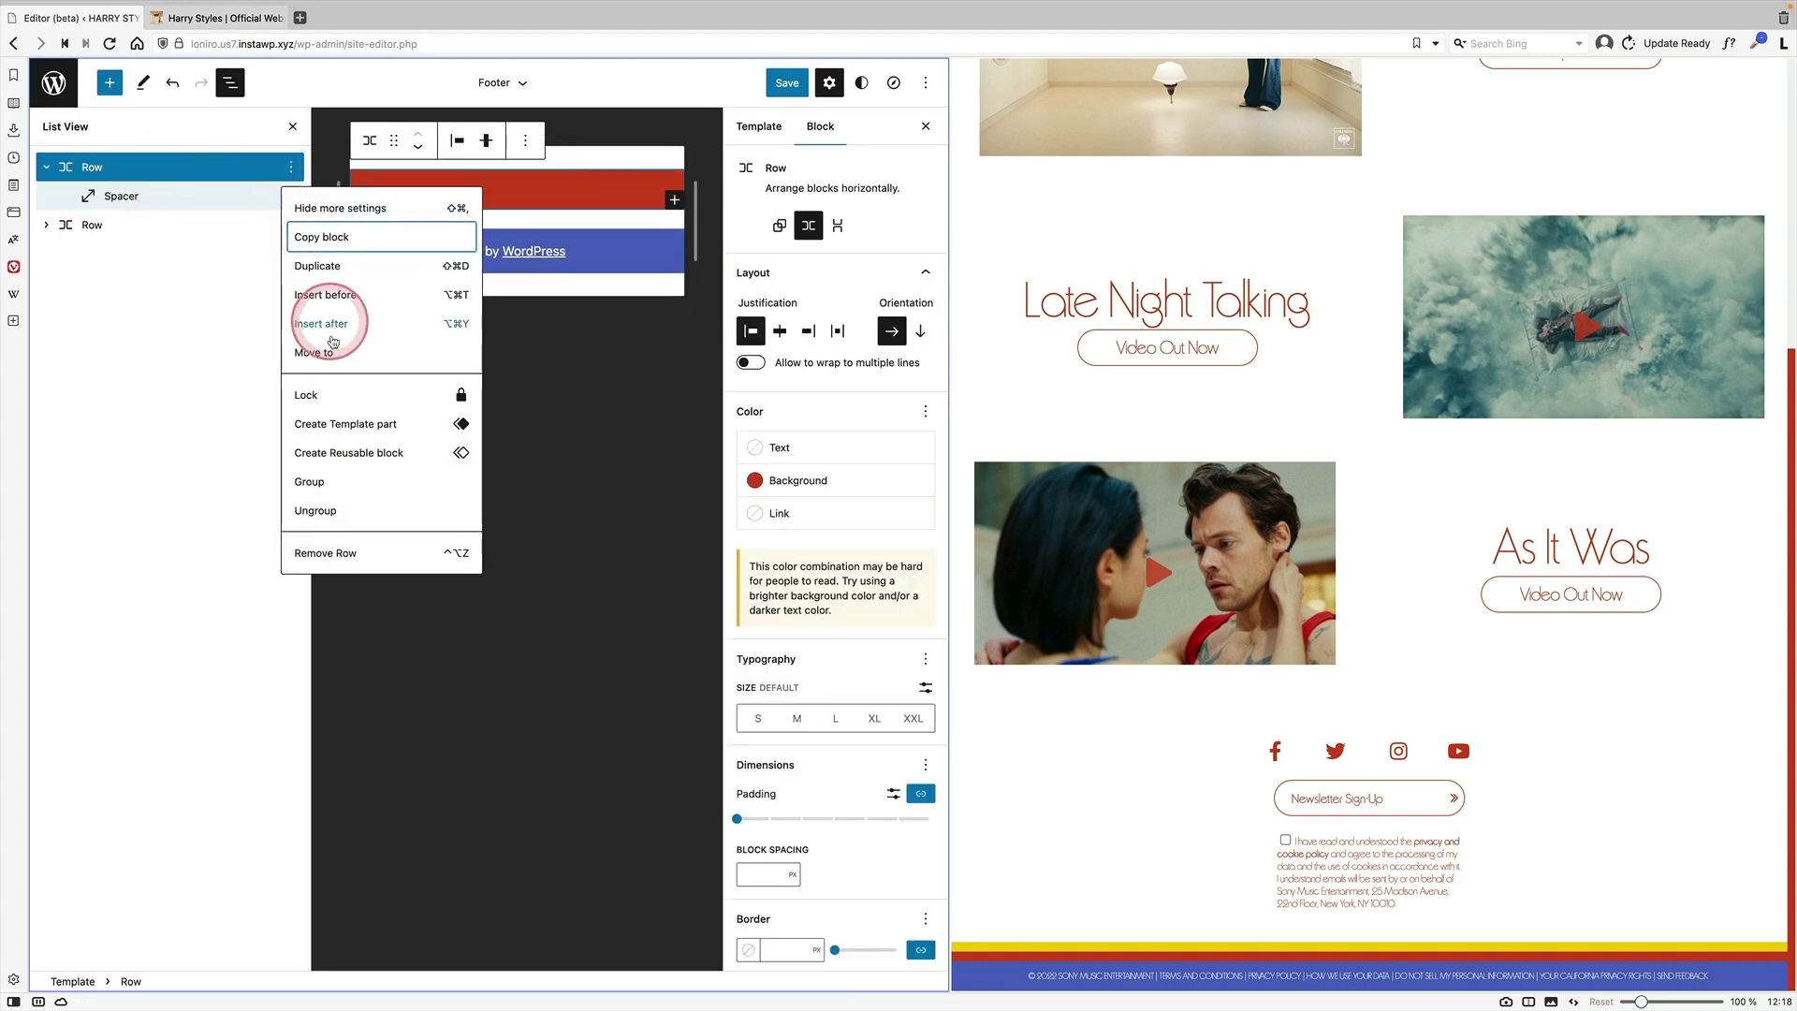
{"action": "left_click", "coordinate": [321, 266]}
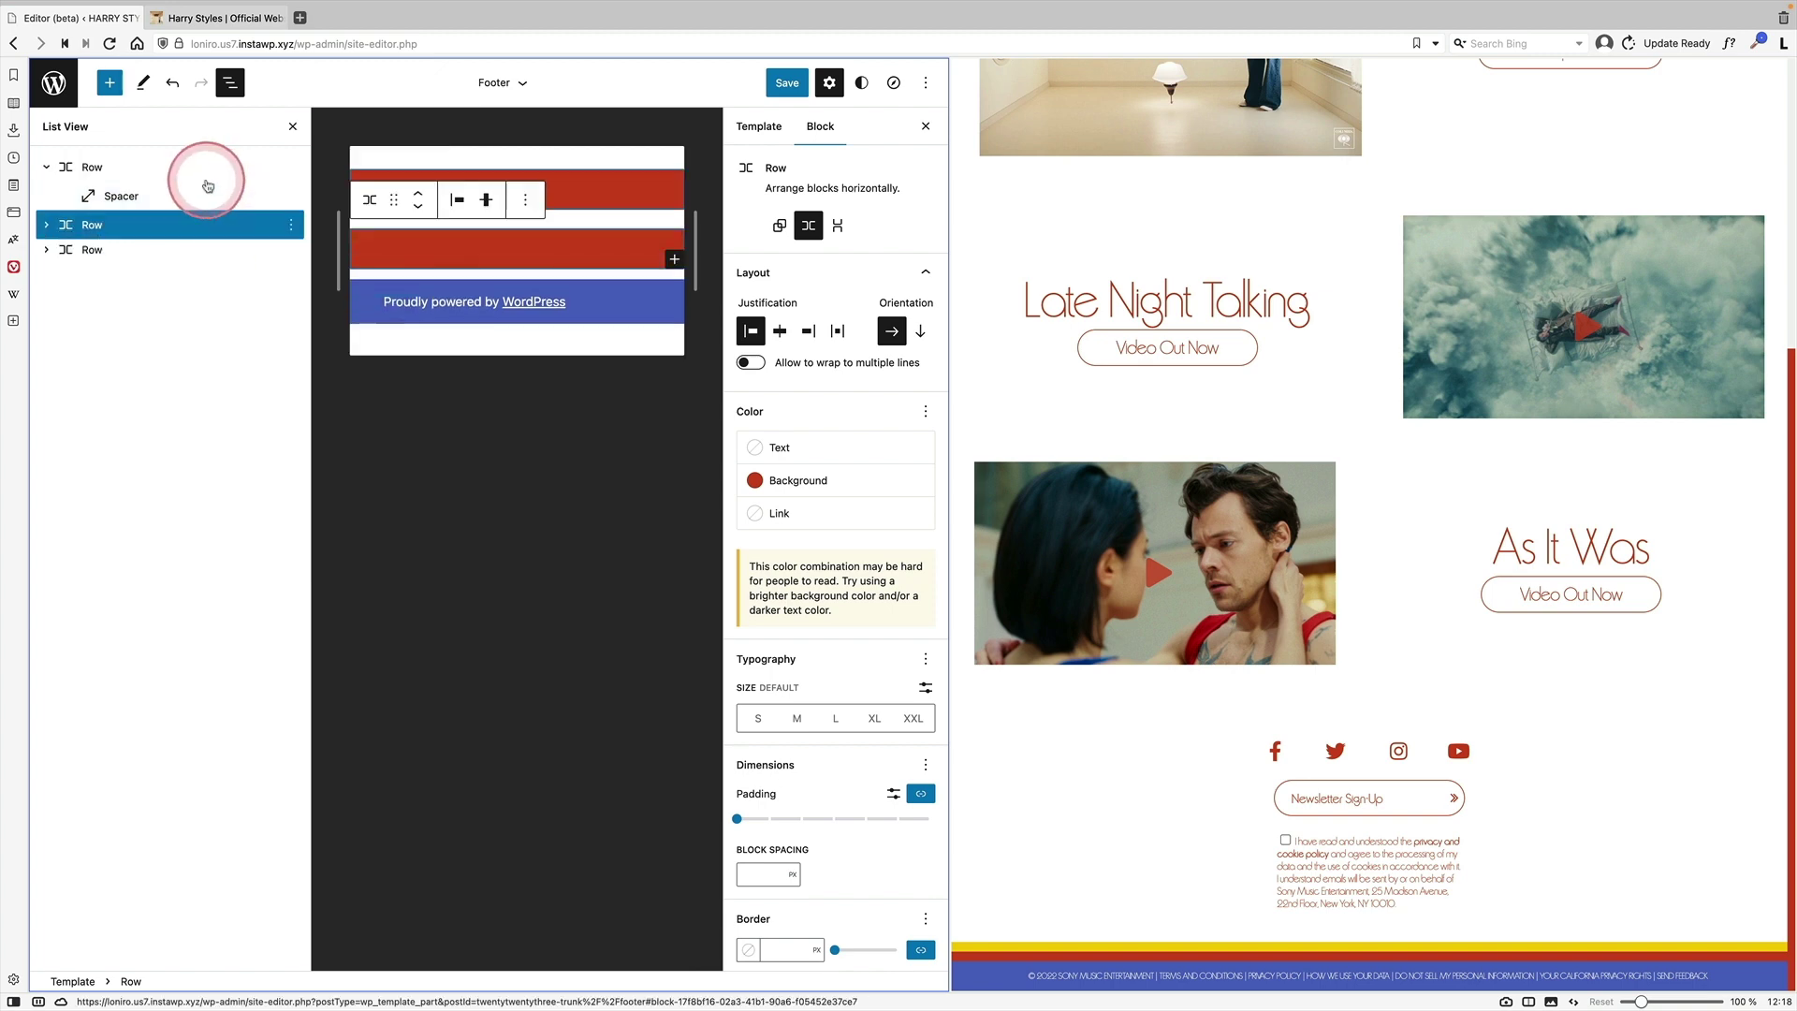
{"action": "left_click_drag", "start_coordinate": [181, 225], "coordinate": [168, 150]}
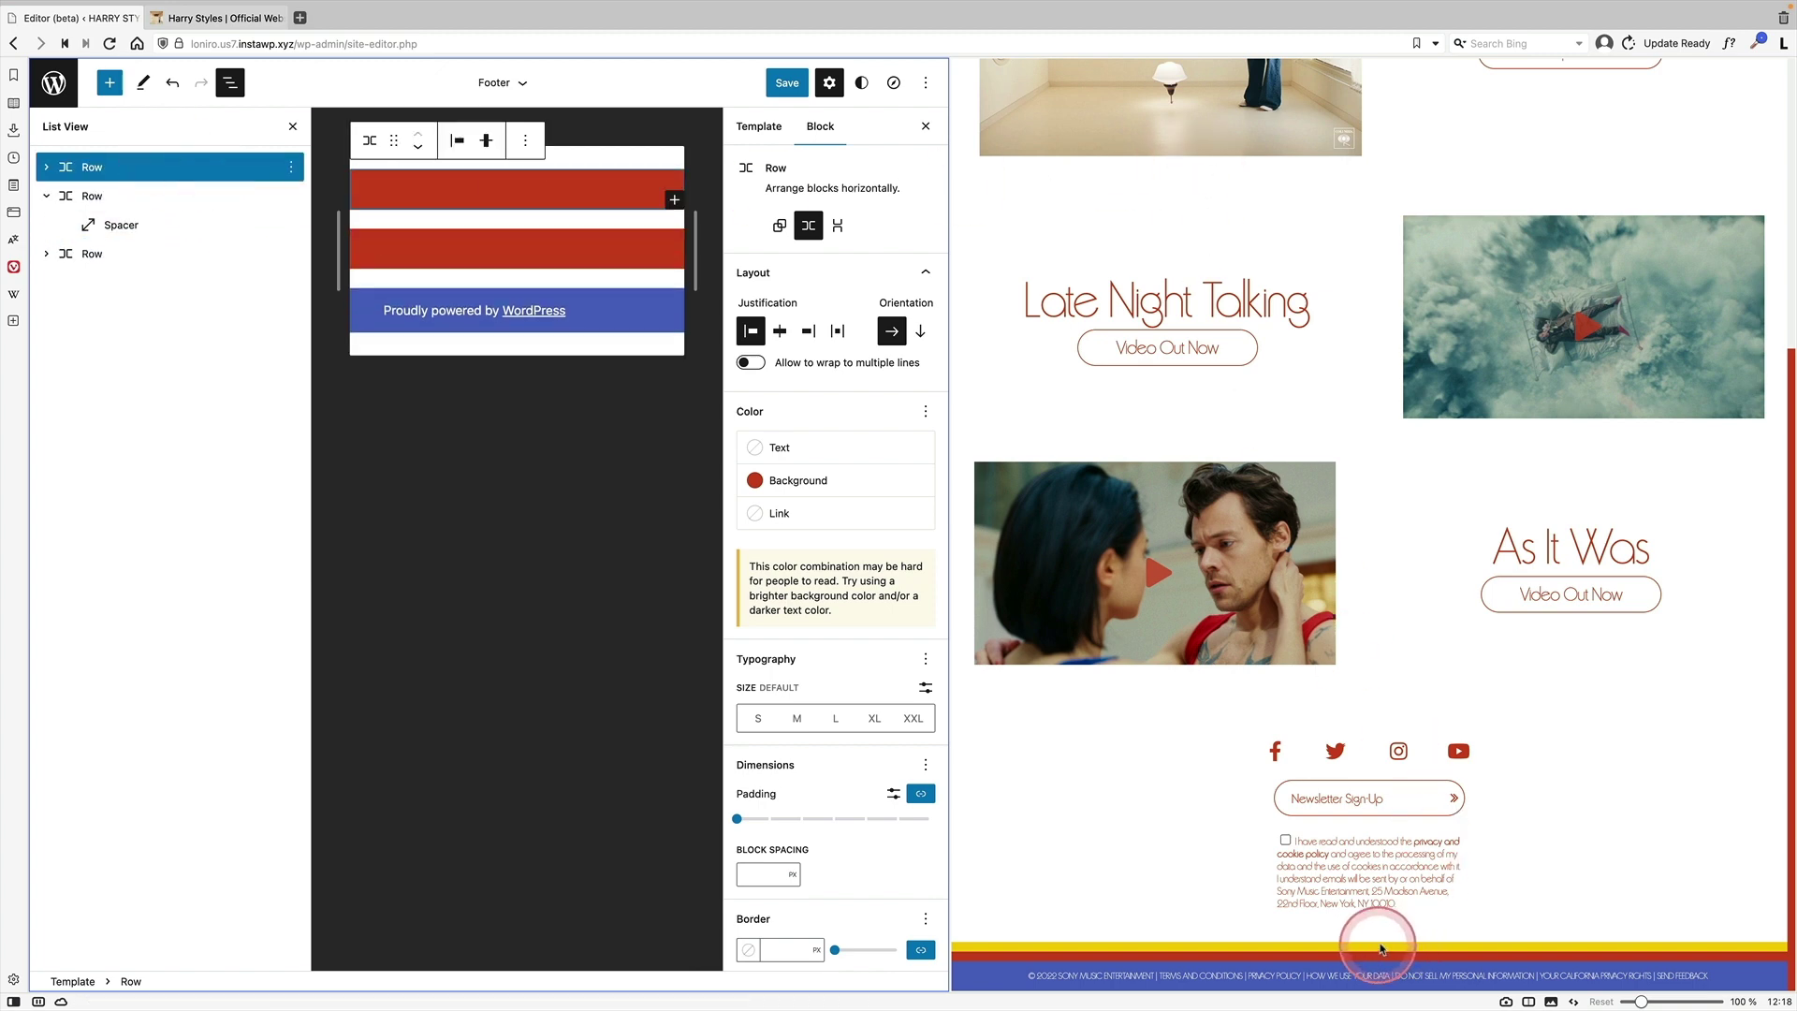
Sample the colour of the yellow stripe above the reference site's footer with the browser's colour picker
{"action": "left_click", "coordinate": [1632, 153]}
{"action": "left_click", "coordinate": [1759, 42]}
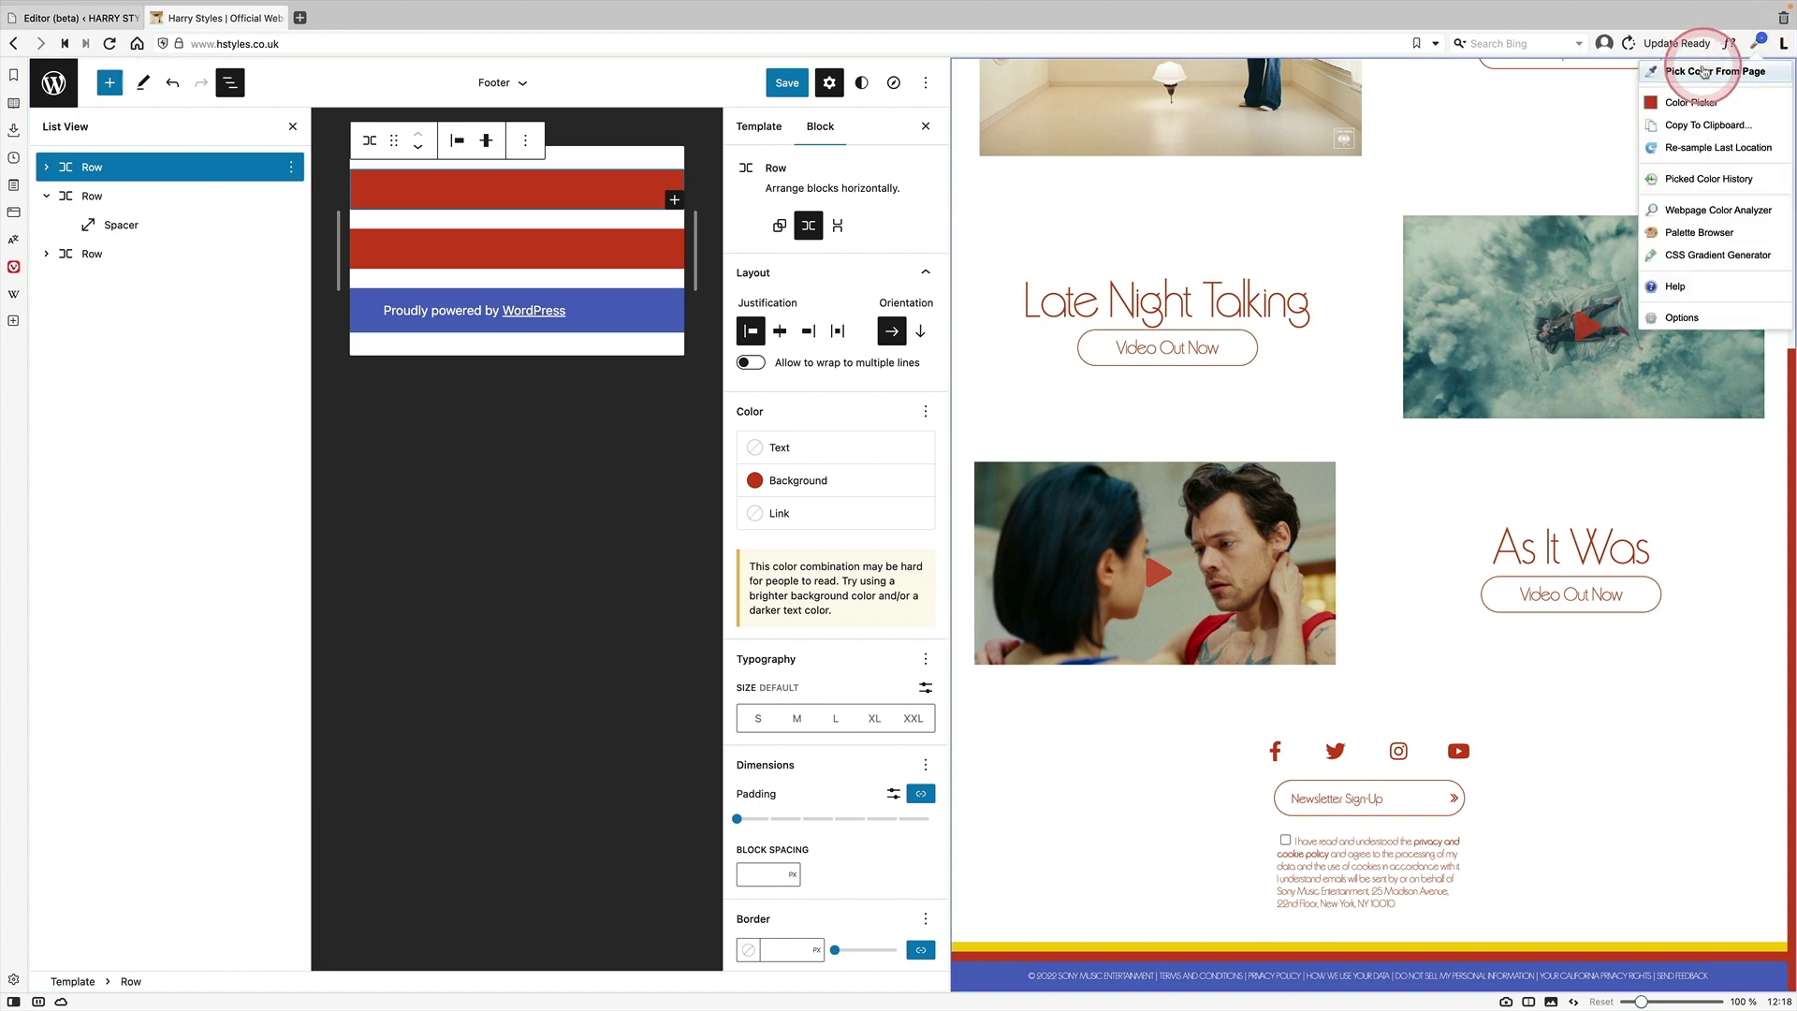
{"action": "left_click", "coordinate": [1705, 71]}
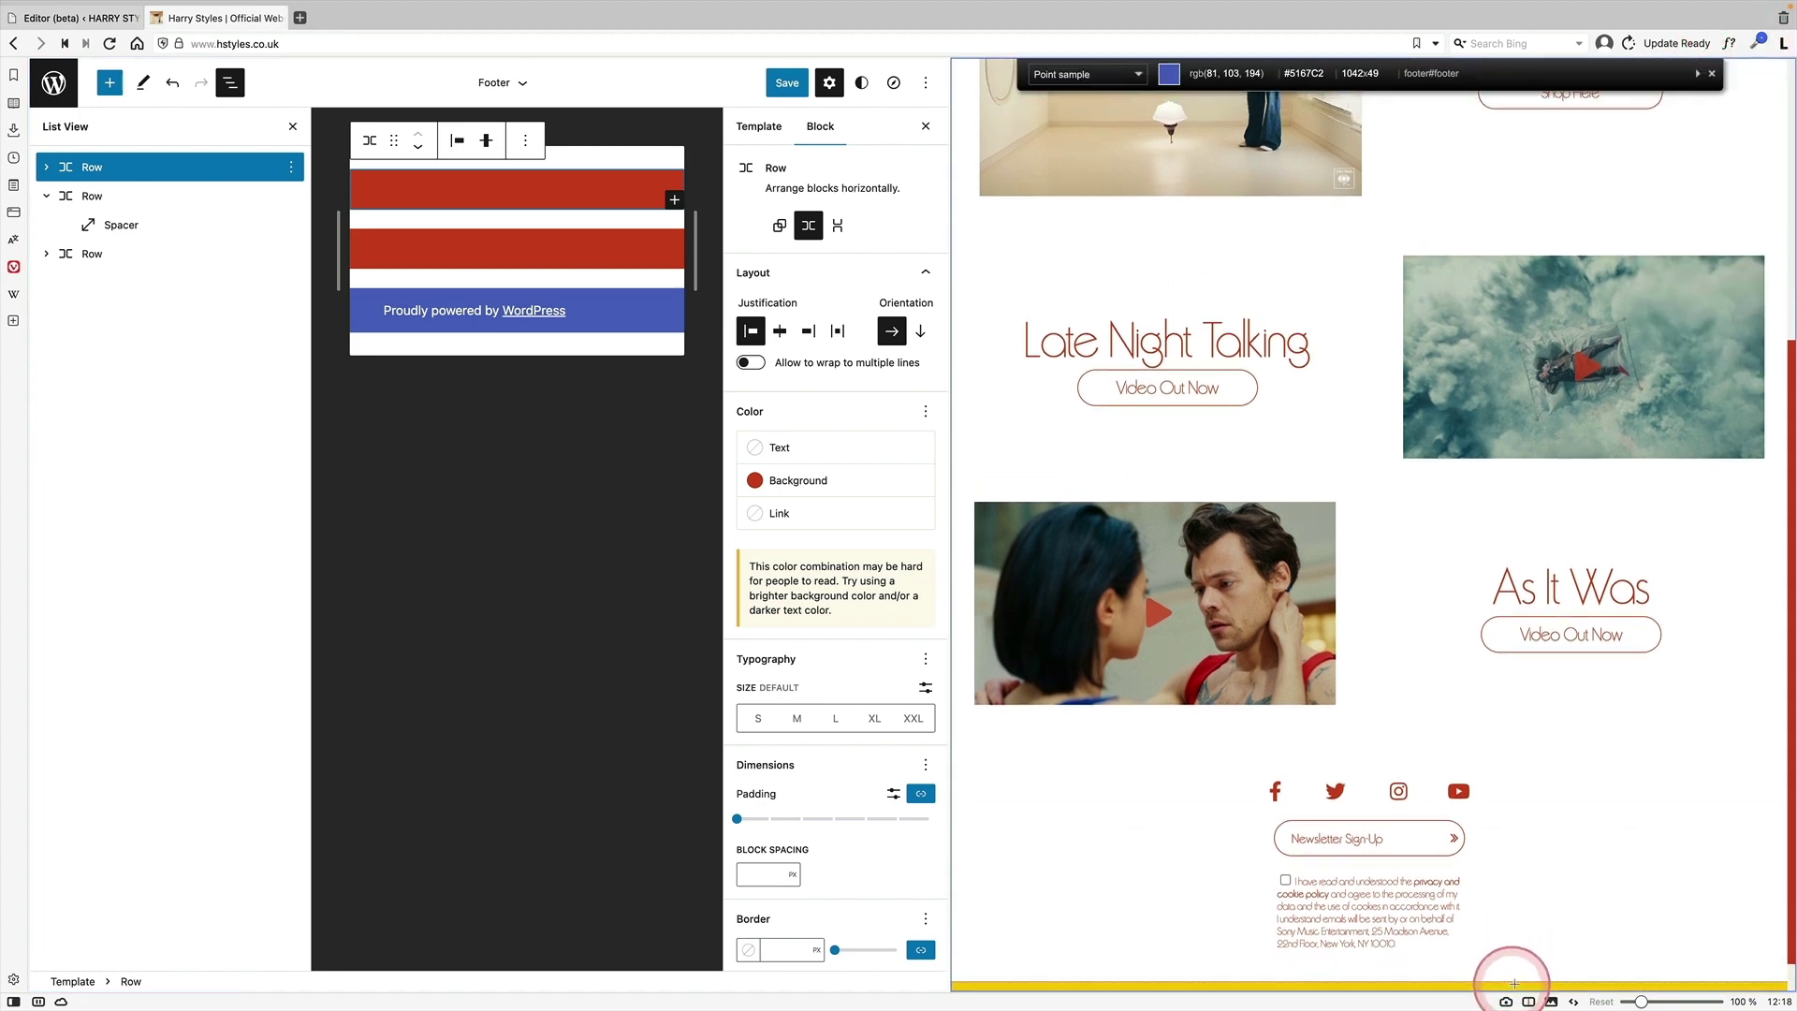
{"action": "scroll", "coordinate": [1560, 790], "scroll_direction": "down", "scroll_amount": 1}
{"action": "left_click", "coordinate": [1124, 947]}
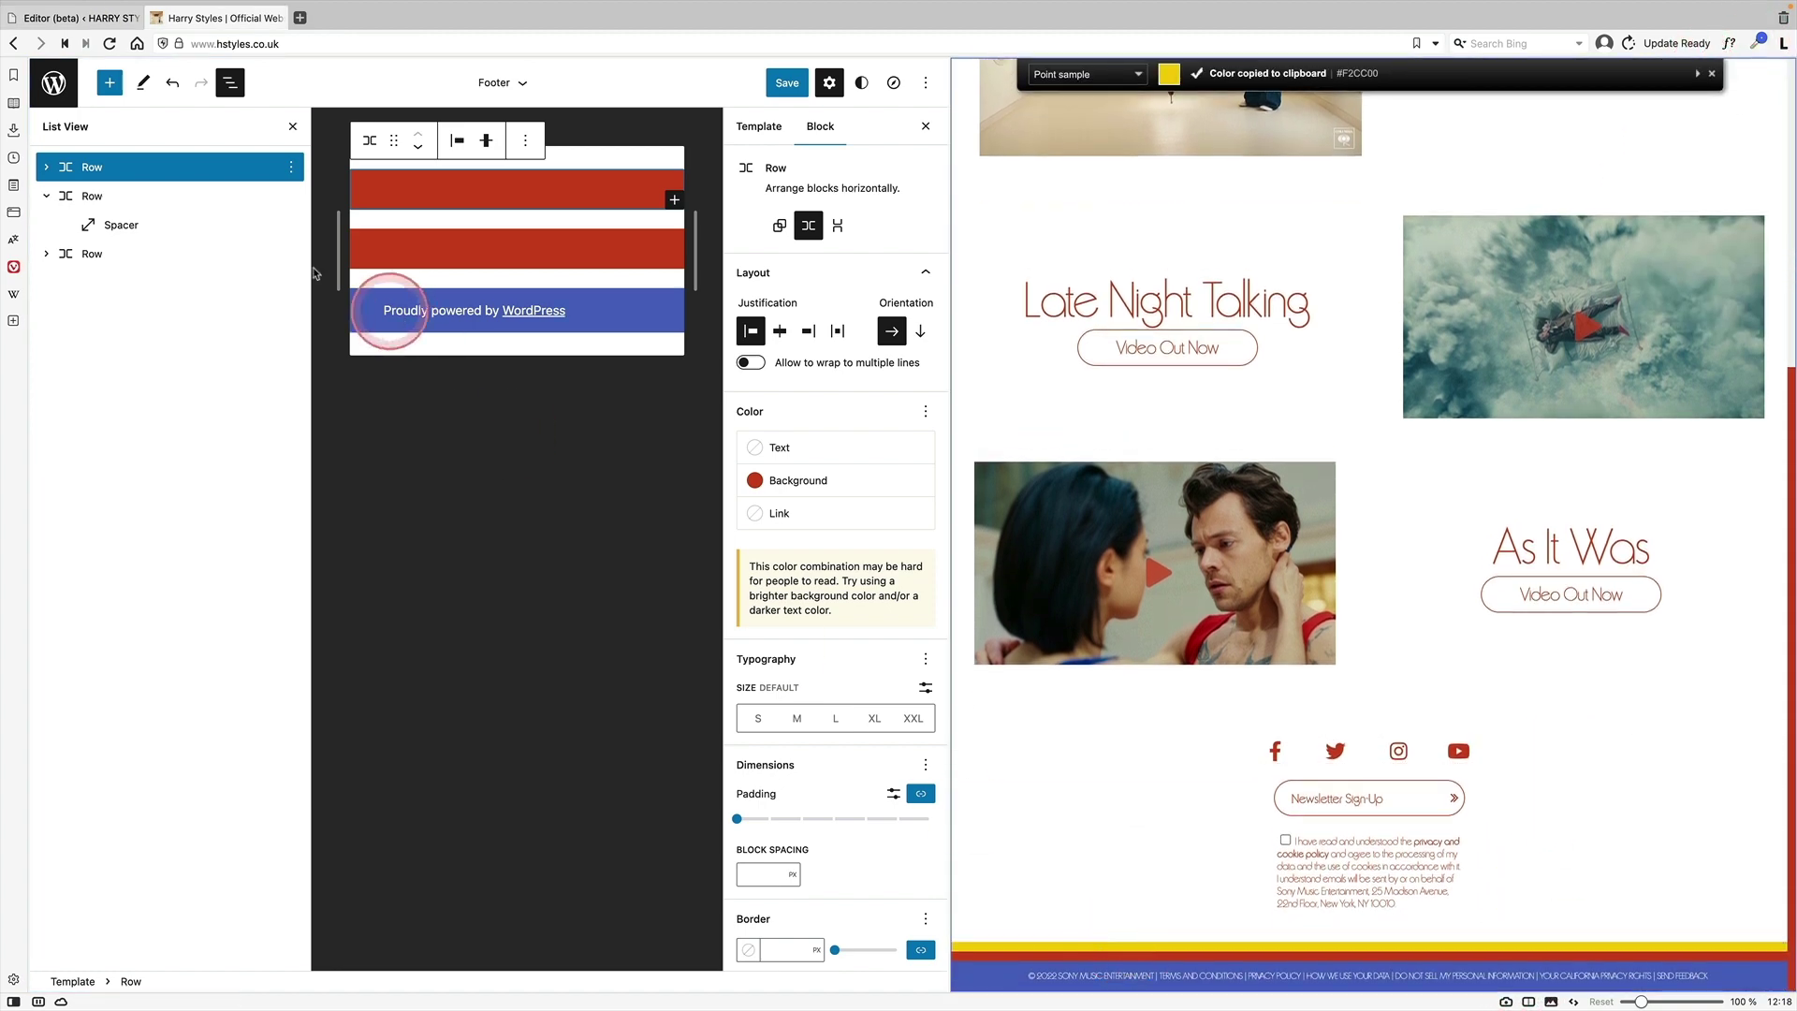
Set the topmost footer Row's background to the sampled yellow, F2CC00
{"action": "left_click", "coordinate": [192, 178]}
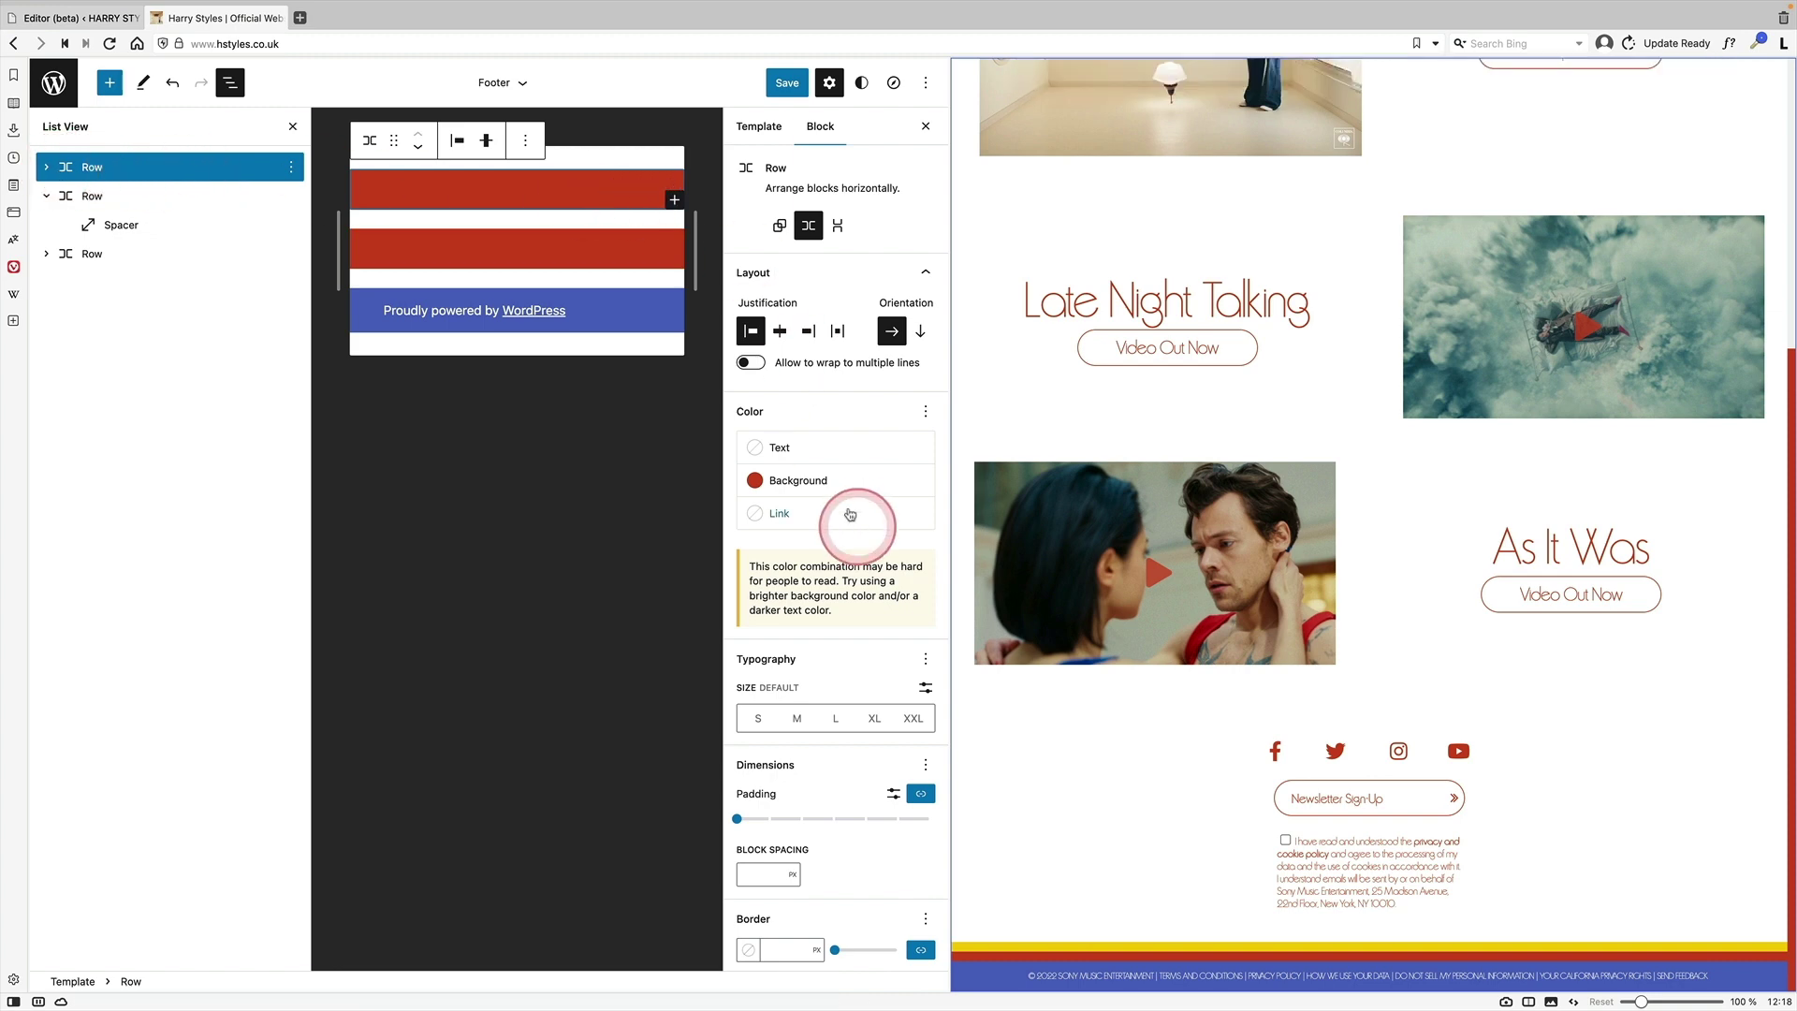
{"action": "left_click", "coordinate": [824, 480]}
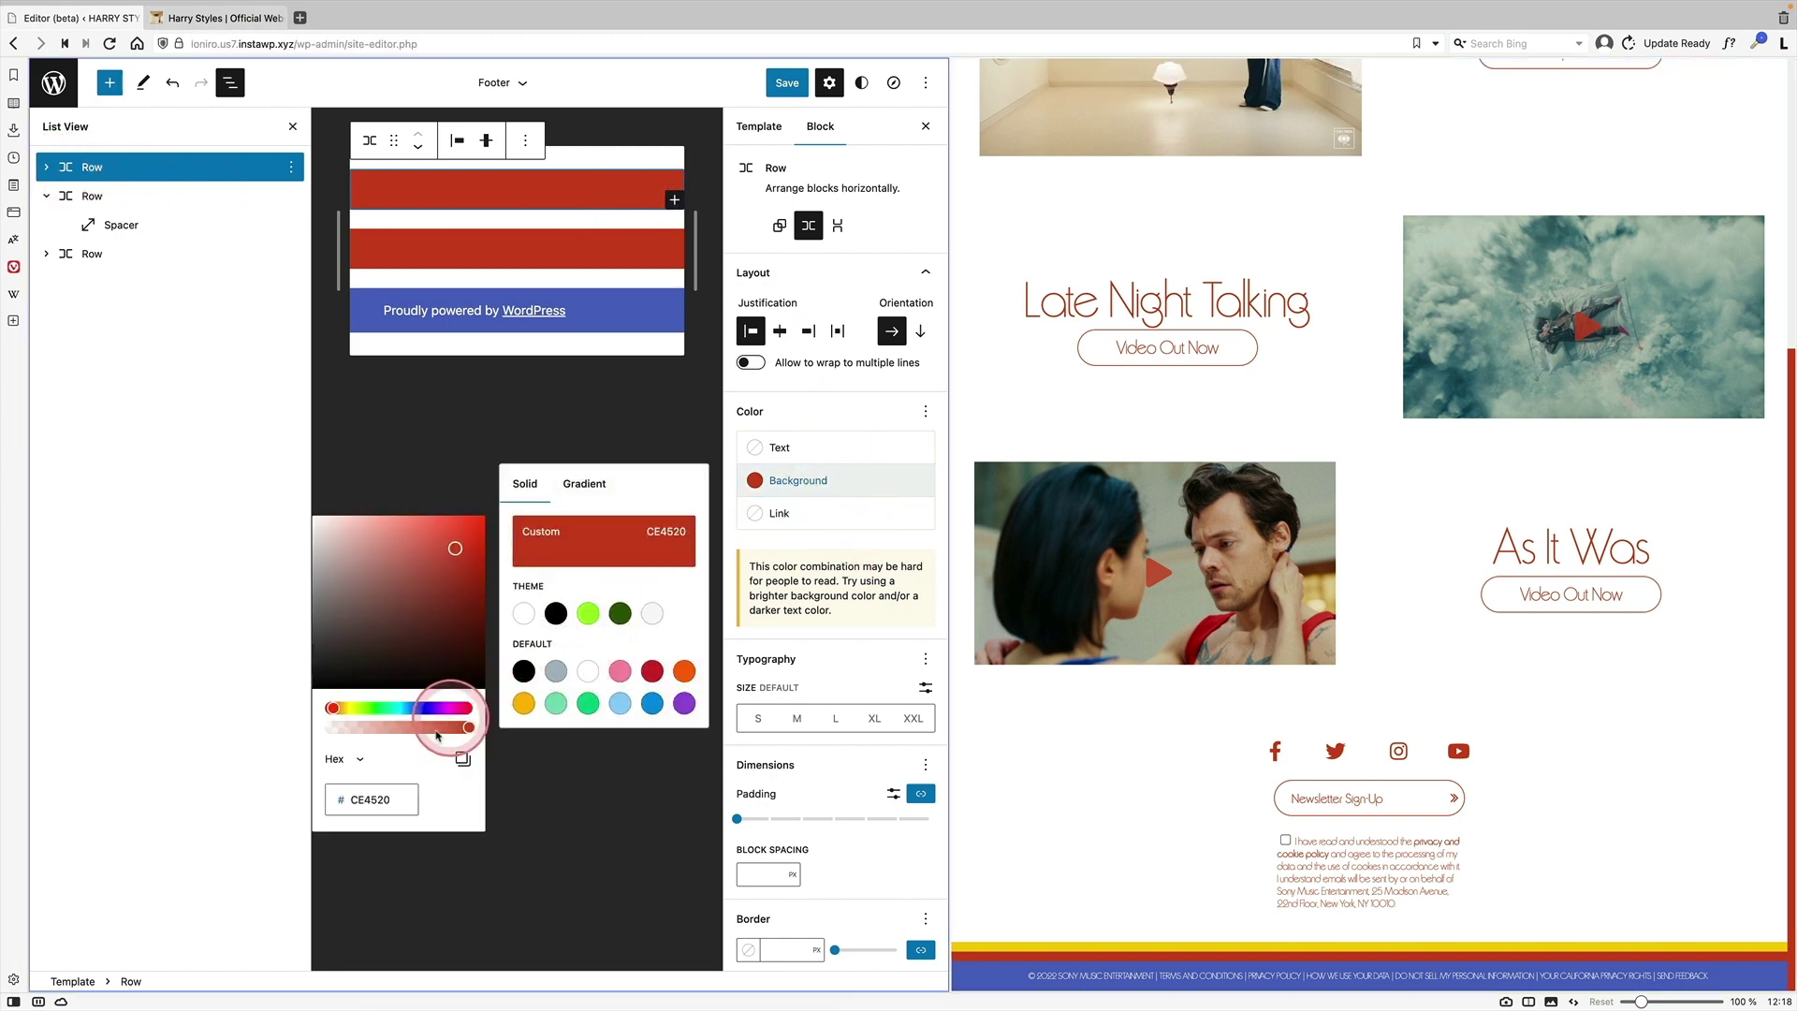
{"action": "key", "text": "super+v"}
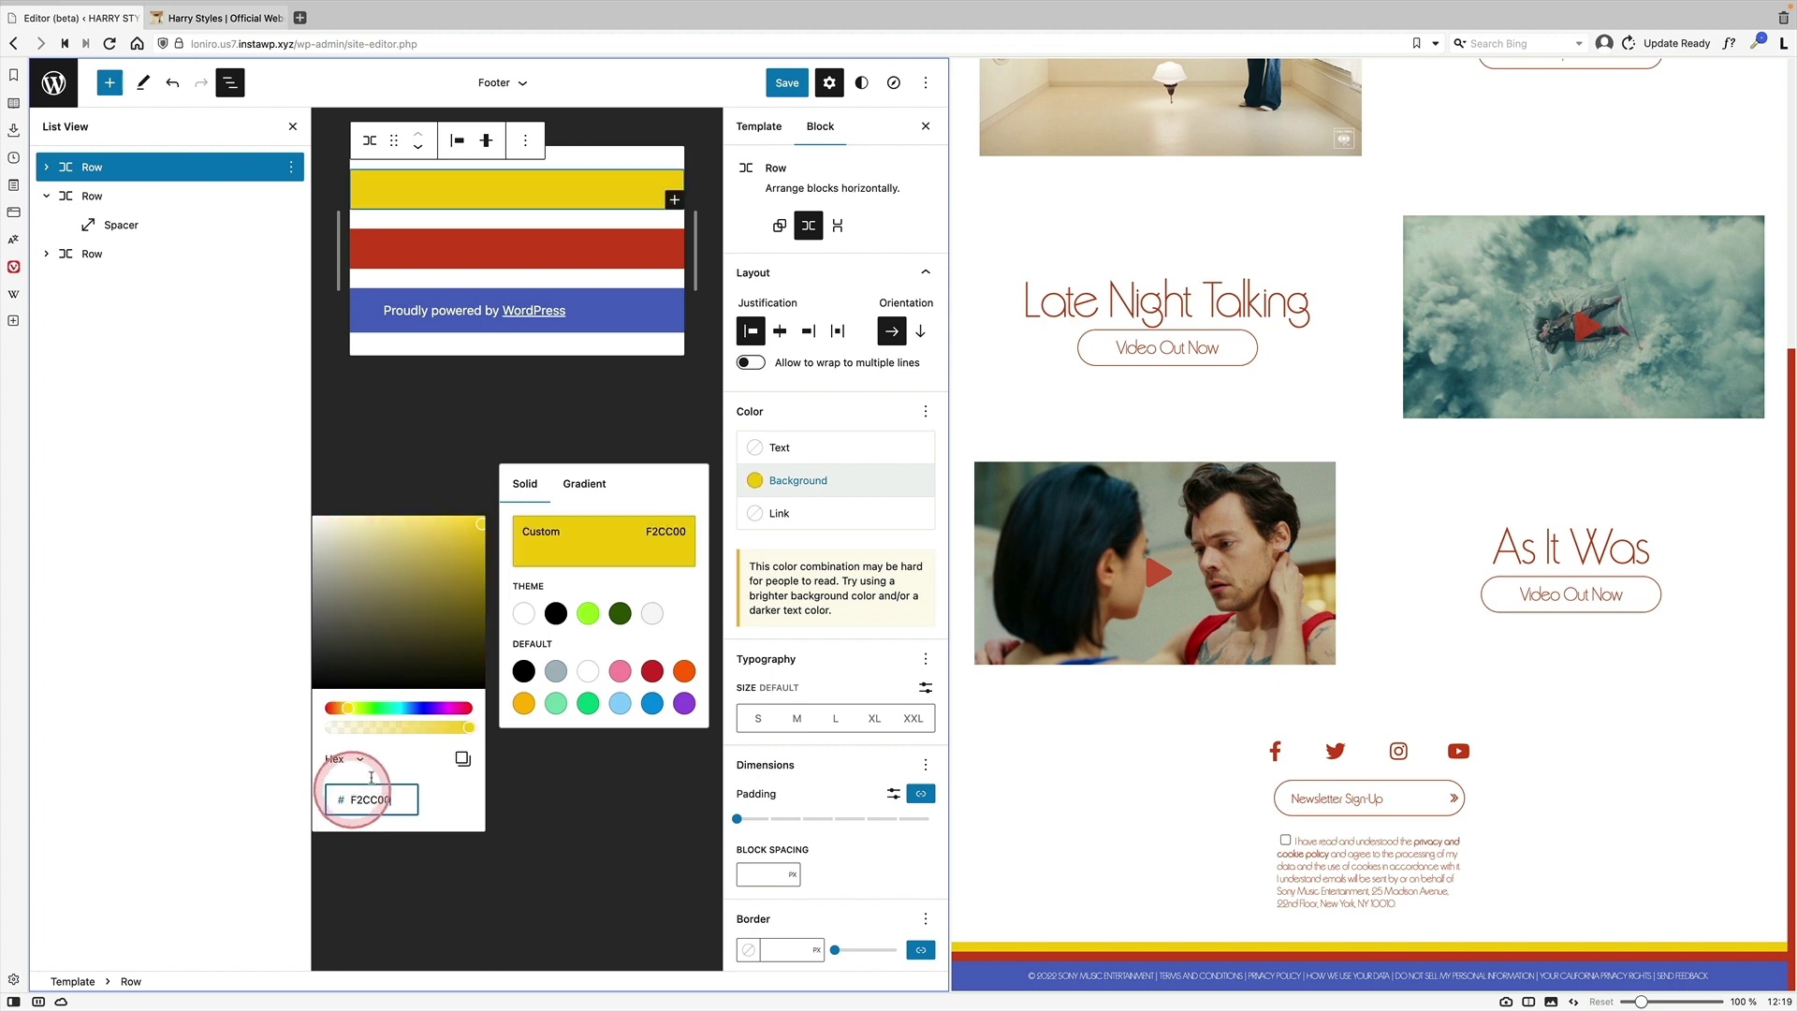
Save the Footer template part and load the site's published home page
{"action": "left_click", "coordinate": [782, 82]}
{"action": "left_click", "coordinate": [783, 83]}
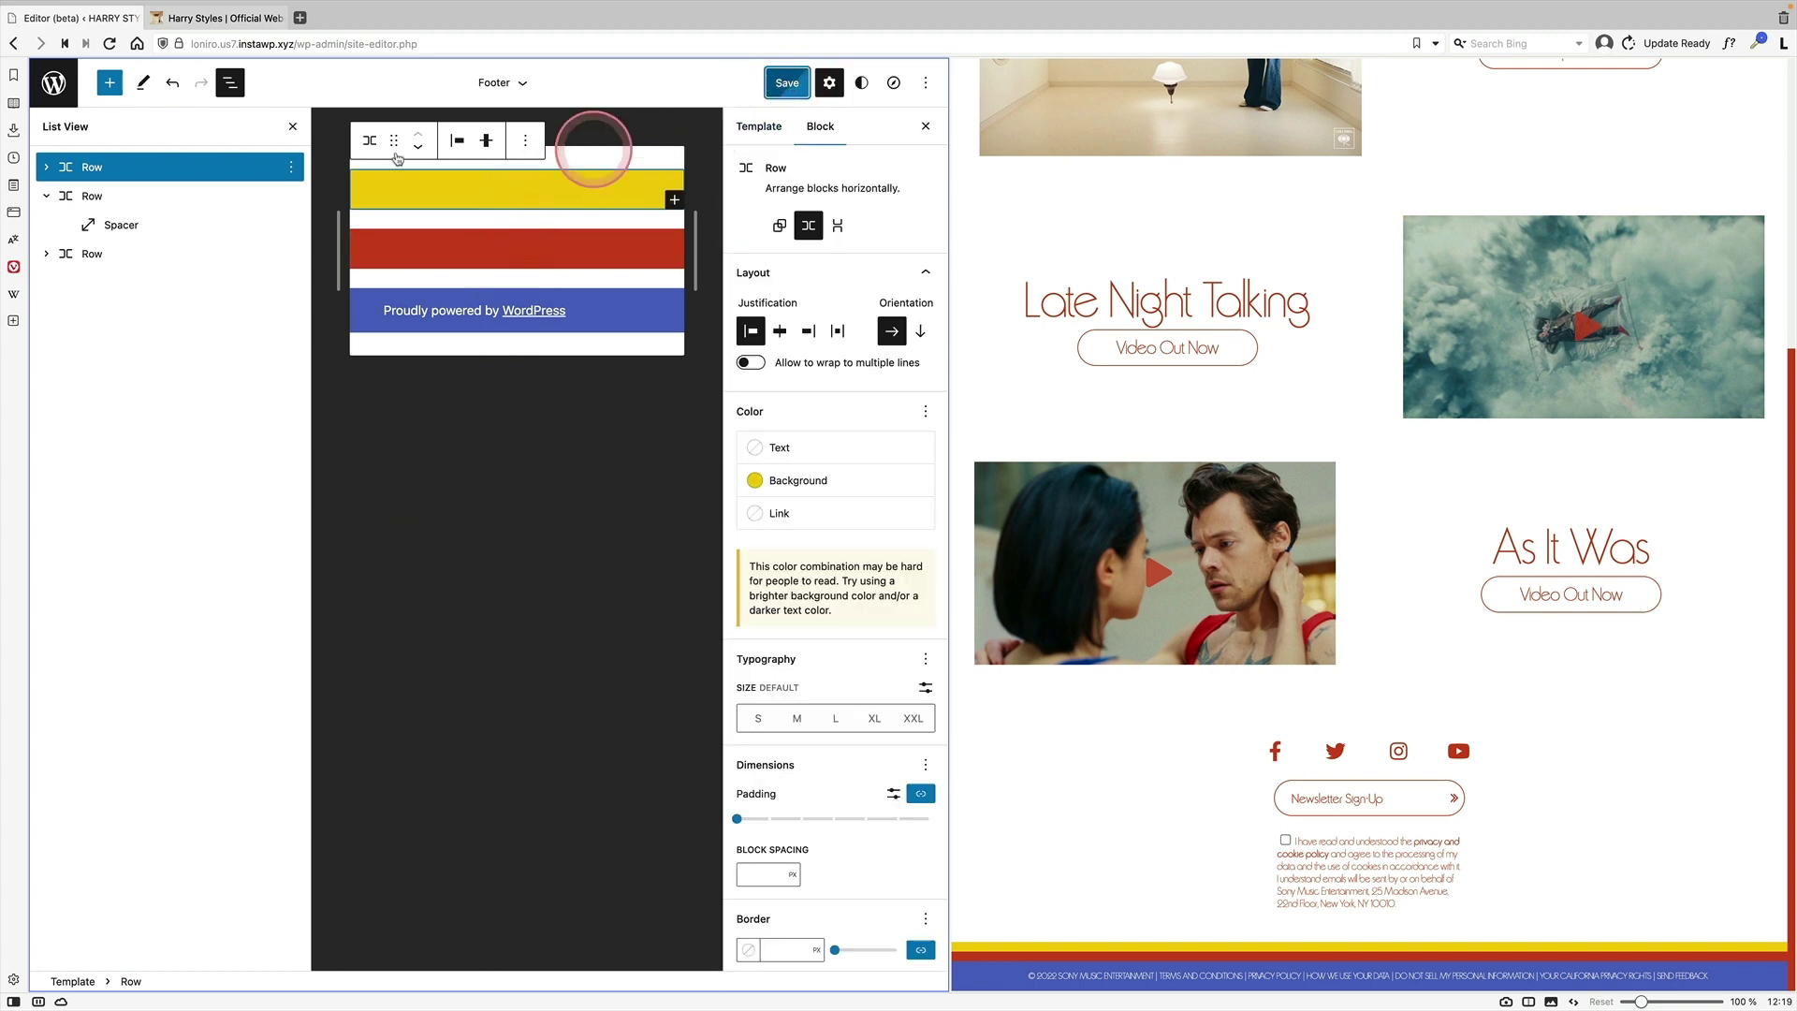
{"action": "left_click", "coordinate": [331, 43]}
{"action": "left_click_drag", "start_coordinate": [332, 43], "coordinate": [806, 49]}
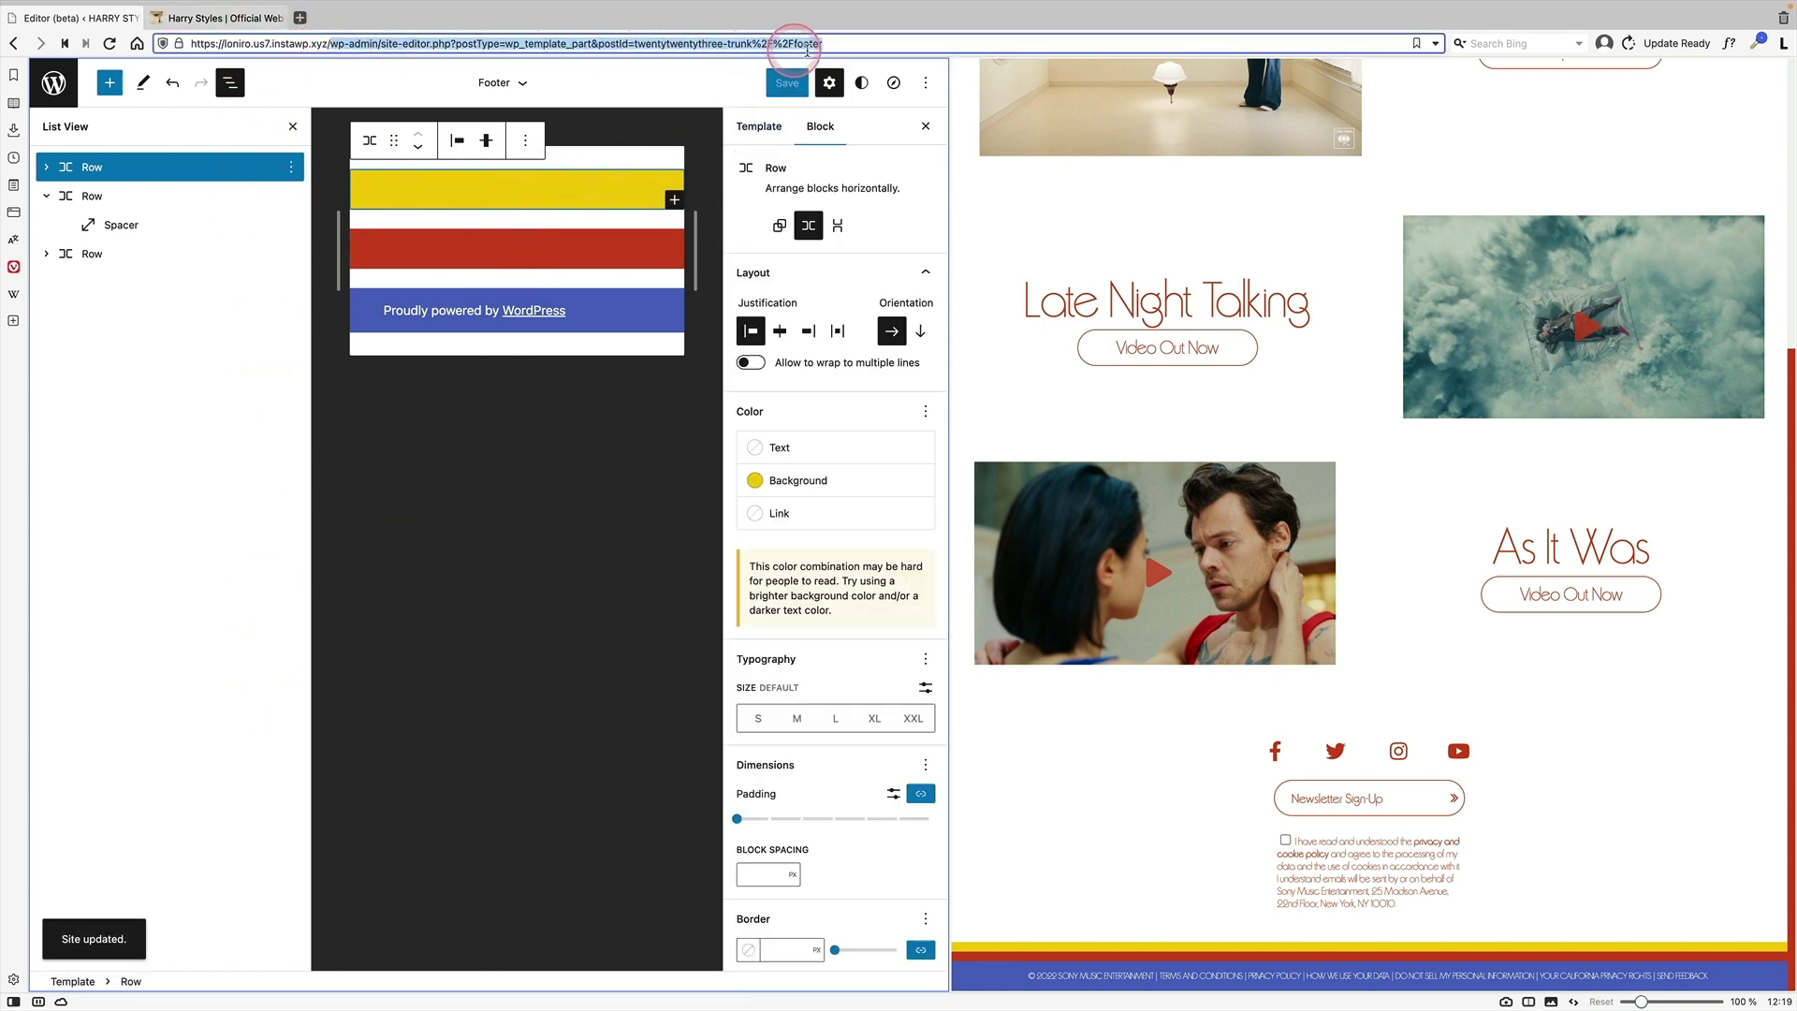
{"action": "key", "text": "BackSpace"}
{"action": "key", "text": "Return"}
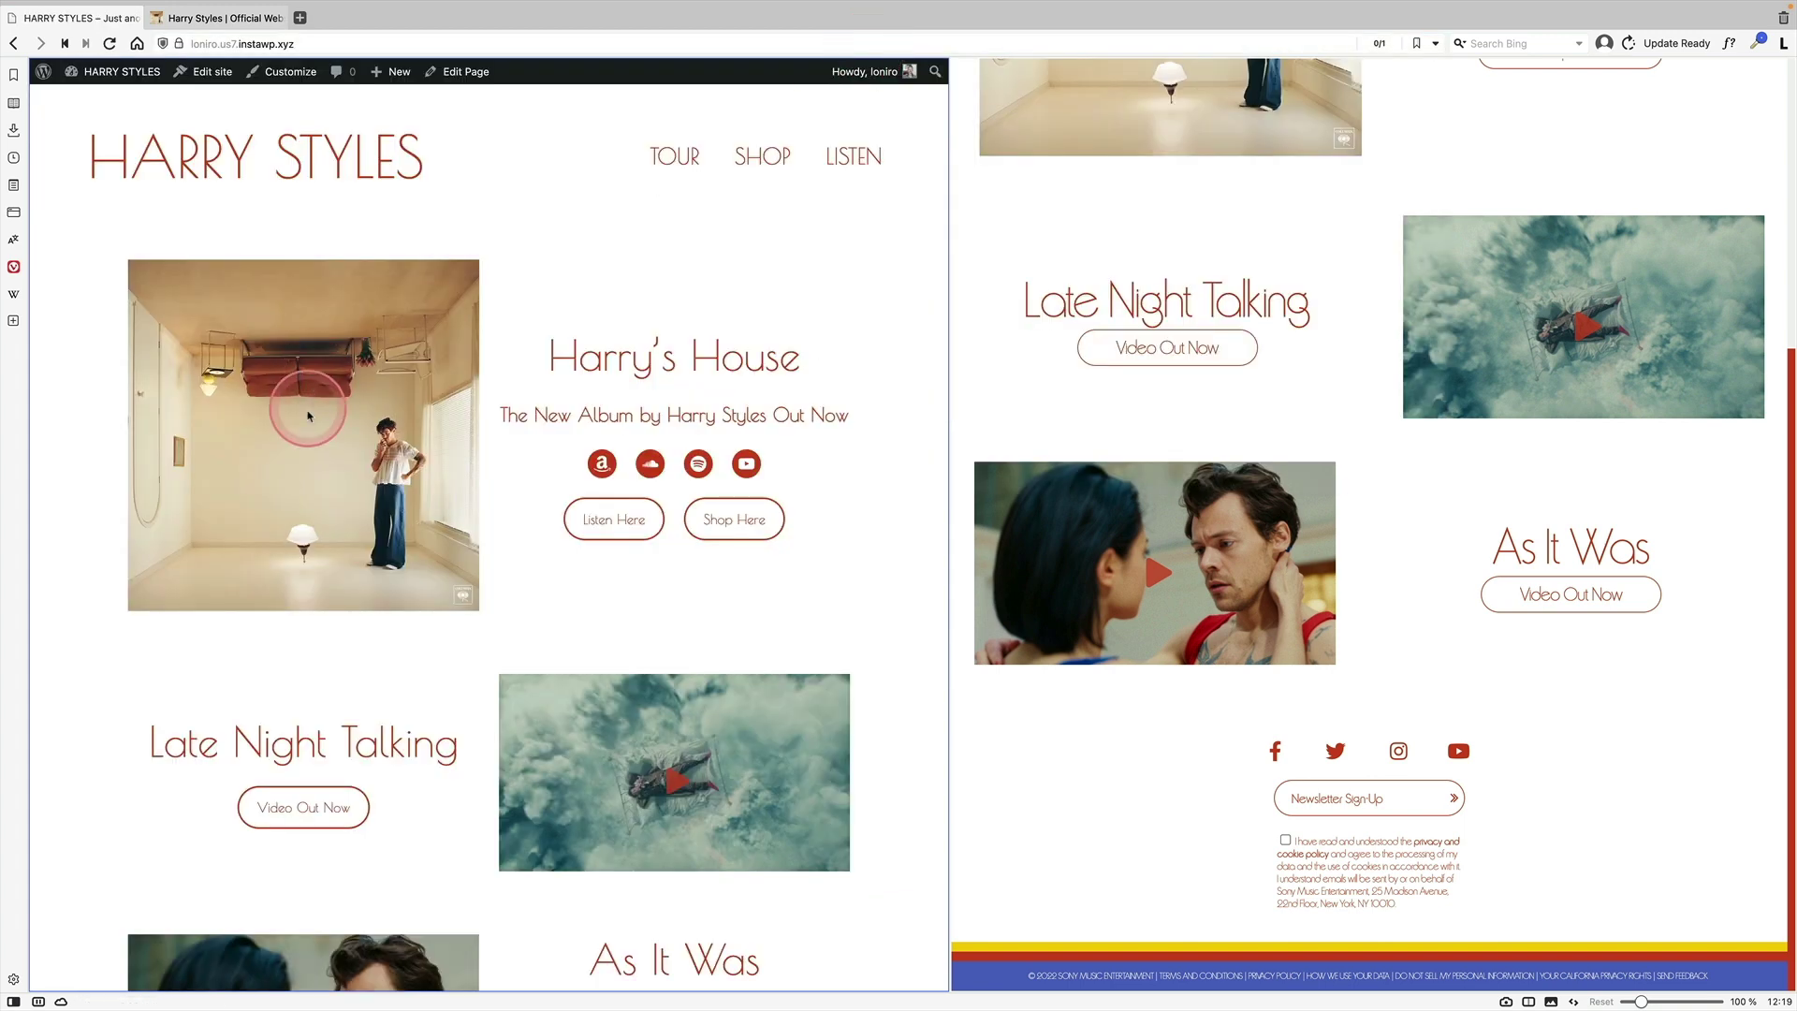
Check the published home page's yellow, red and blue footer stripes against the reference site's footer
{"action": "scroll", "coordinate": [309, 417], "scroll_direction": "down", "scroll_amount": 10}
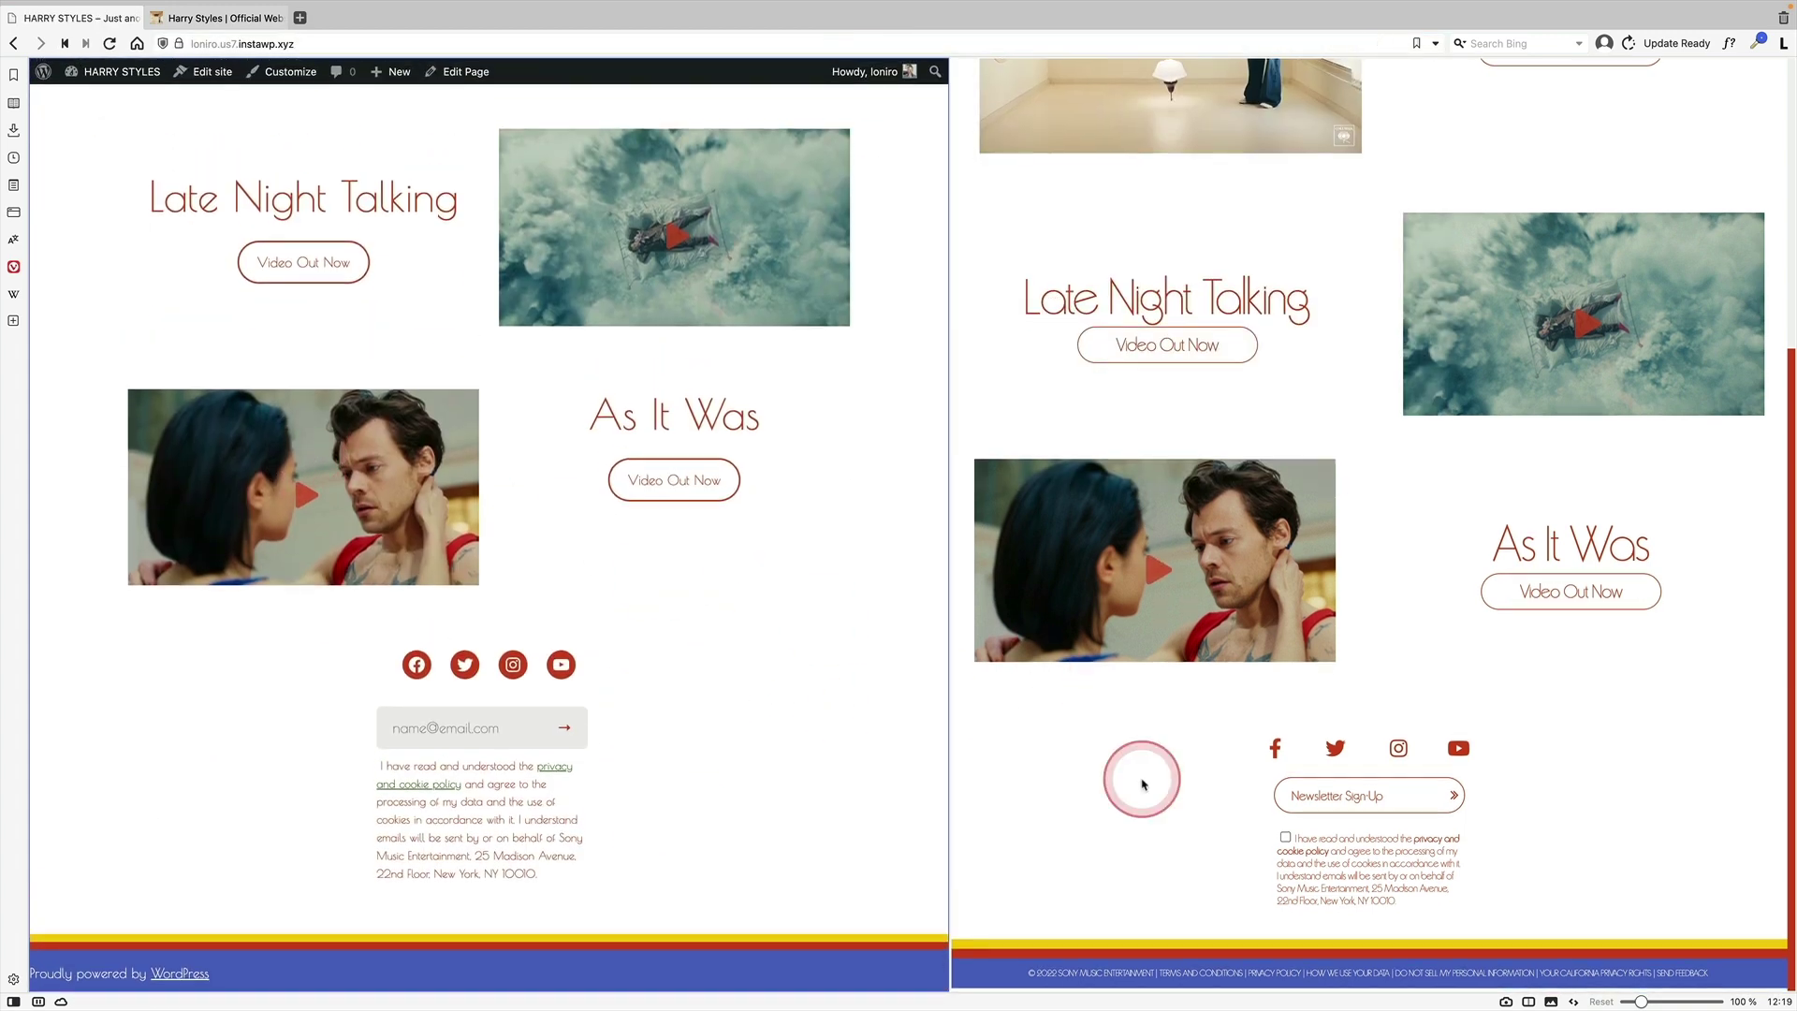
{"action": "scroll", "coordinate": [868, 762], "scroll_direction": "up", "scroll_amount": 1}
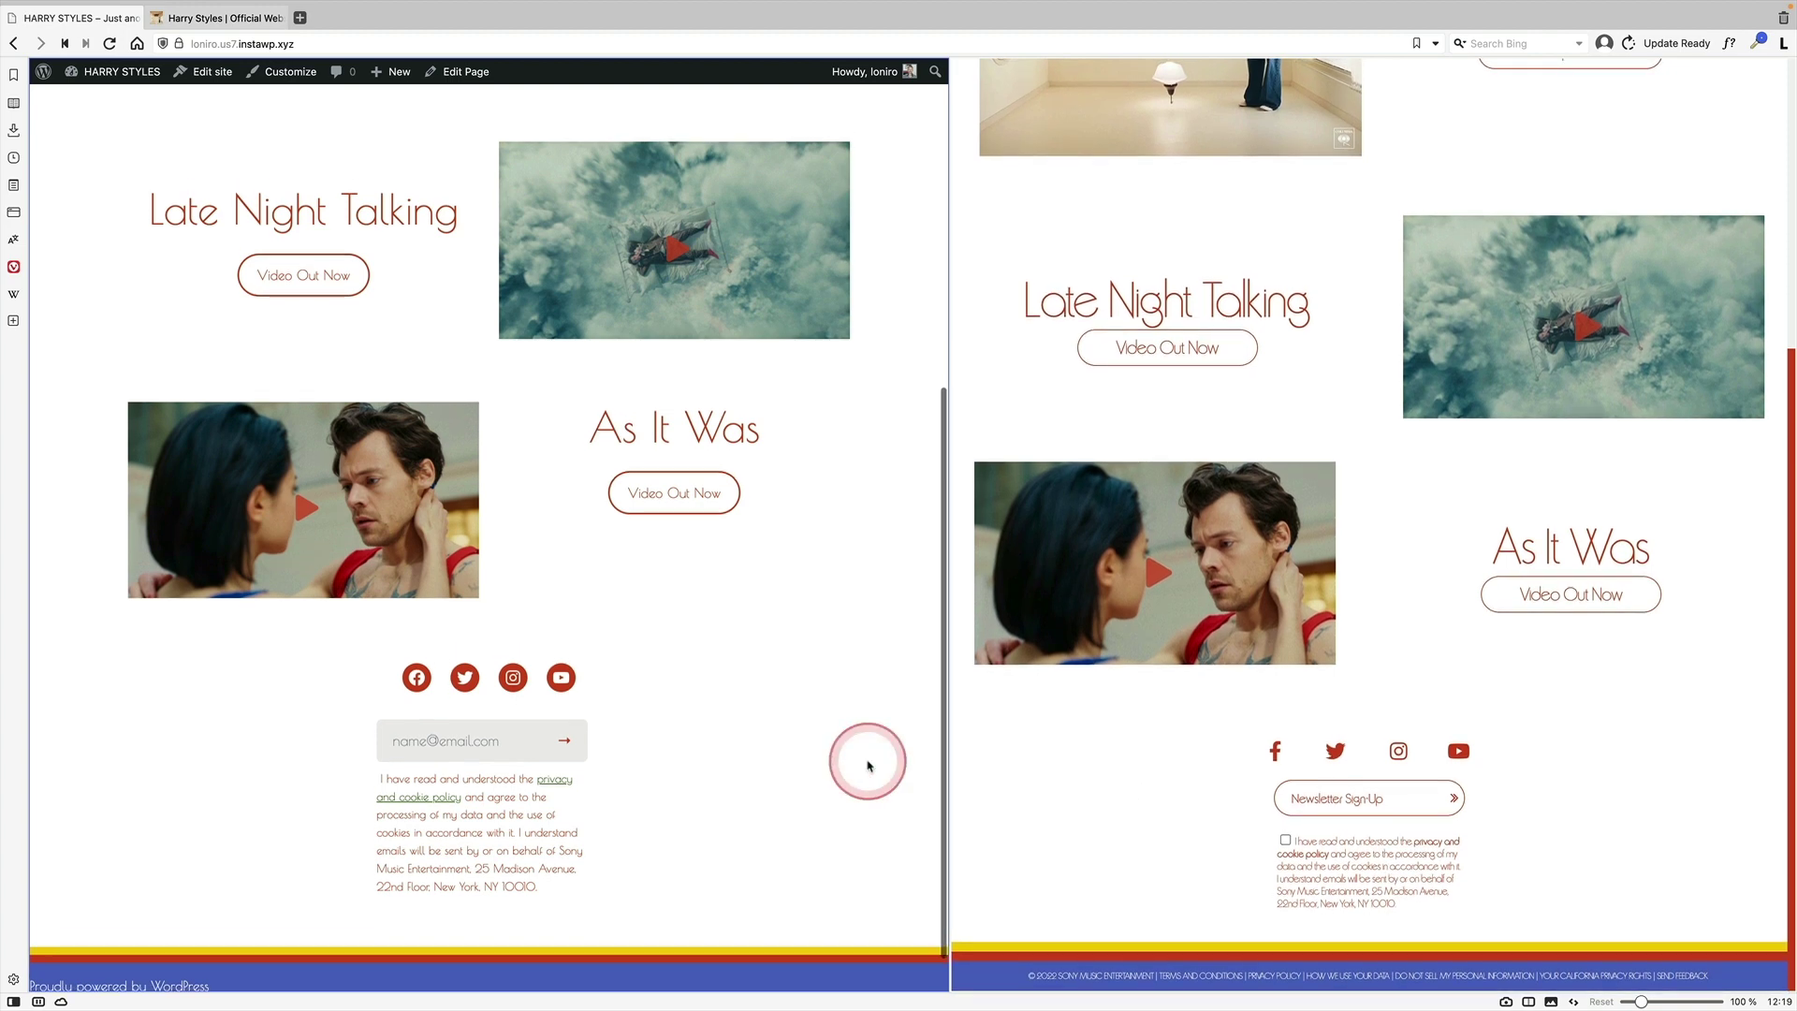
{"action": "scroll", "coordinate": [867, 763], "scroll_direction": "down", "scroll_amount": 1}
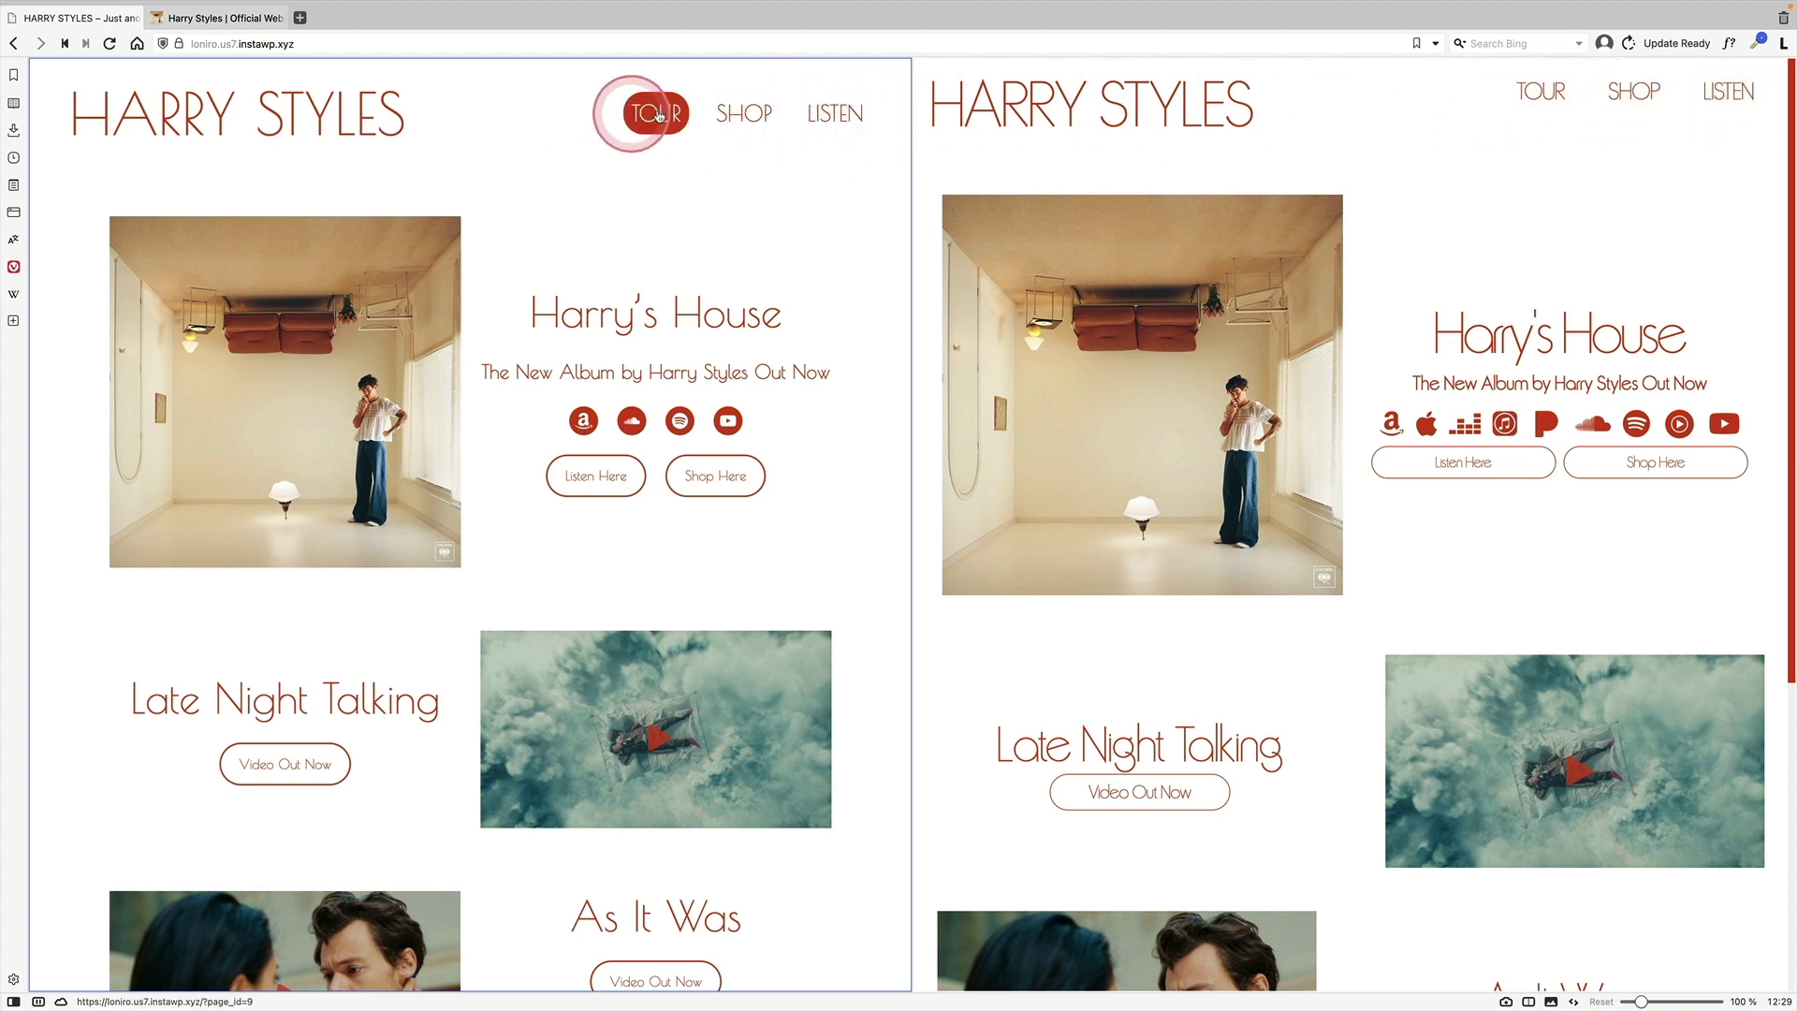
Compare the published page's header, album section and video sections with those of the reference site
{"action": "scroll", "coordinate": [657, 431], "scroll_direction": "down", "scroll_amount": 1}
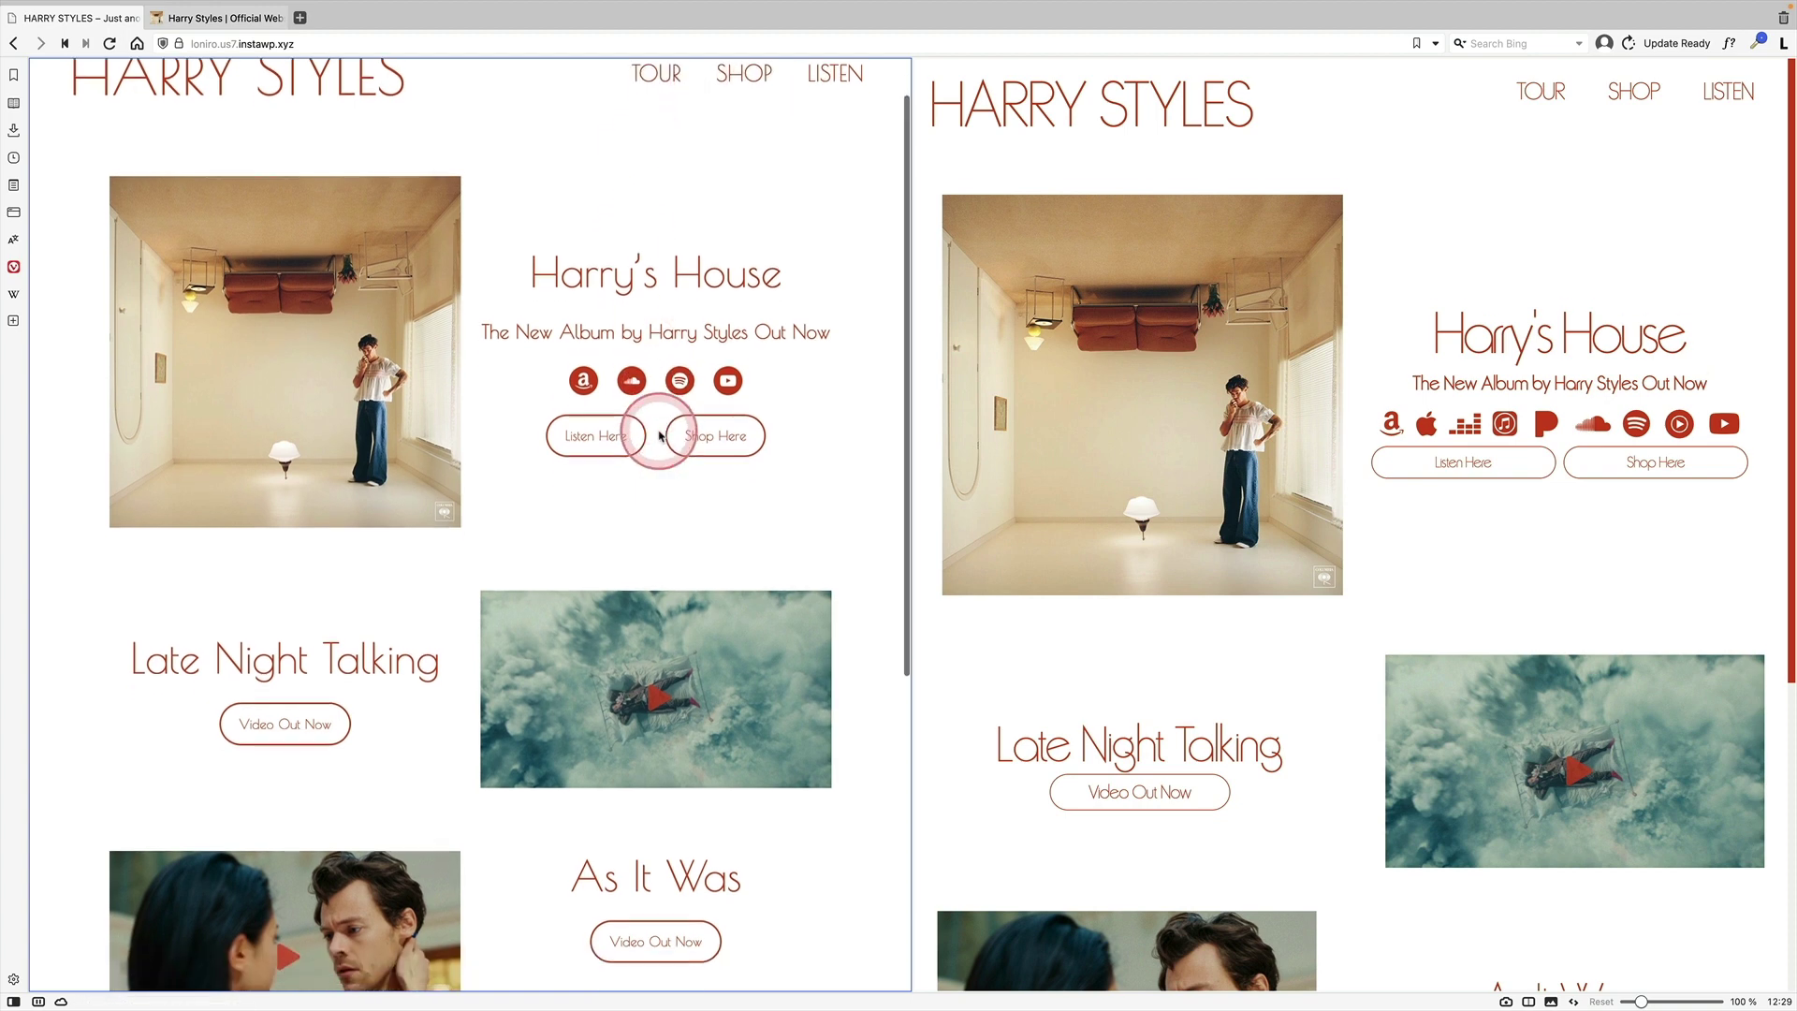
{"action": "scroll", "coordinate": [660, 432], "scroll_direction": "up", "scroll_amount": 2}
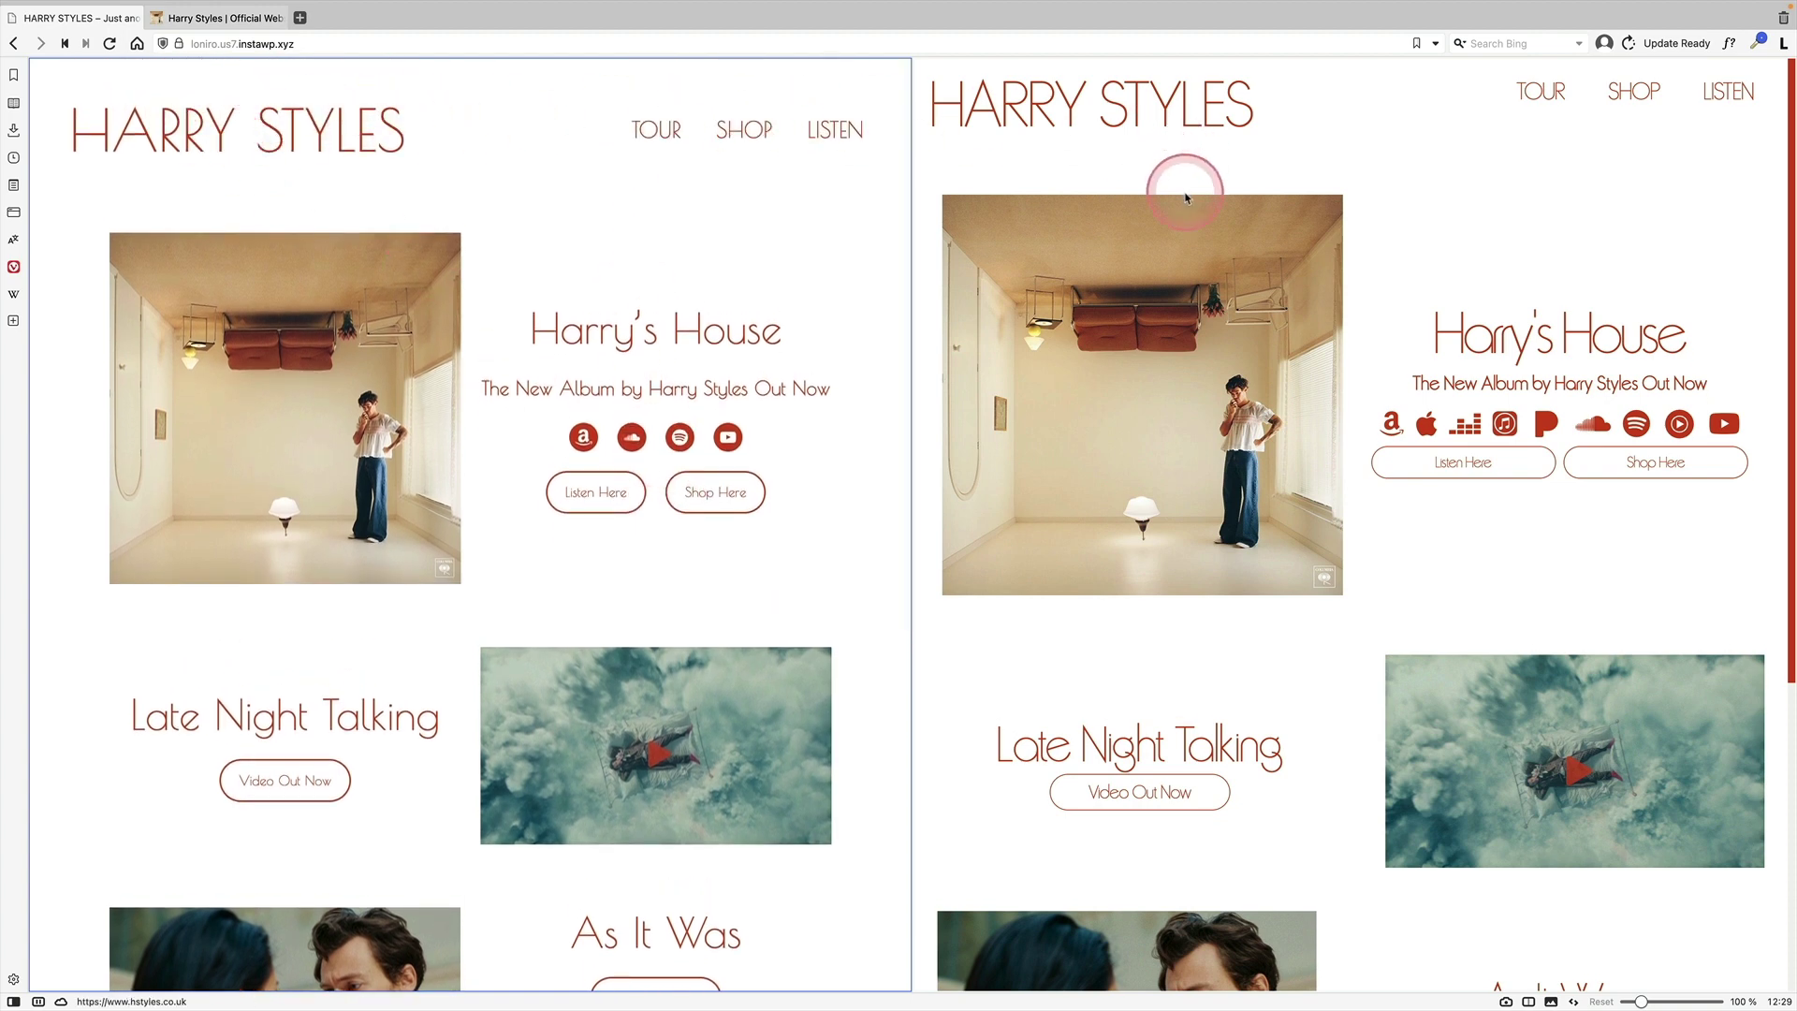
{"action": "scroll", "coordinate": [746, 287], "scroll_direction": "down", "scroll_amount": 1}
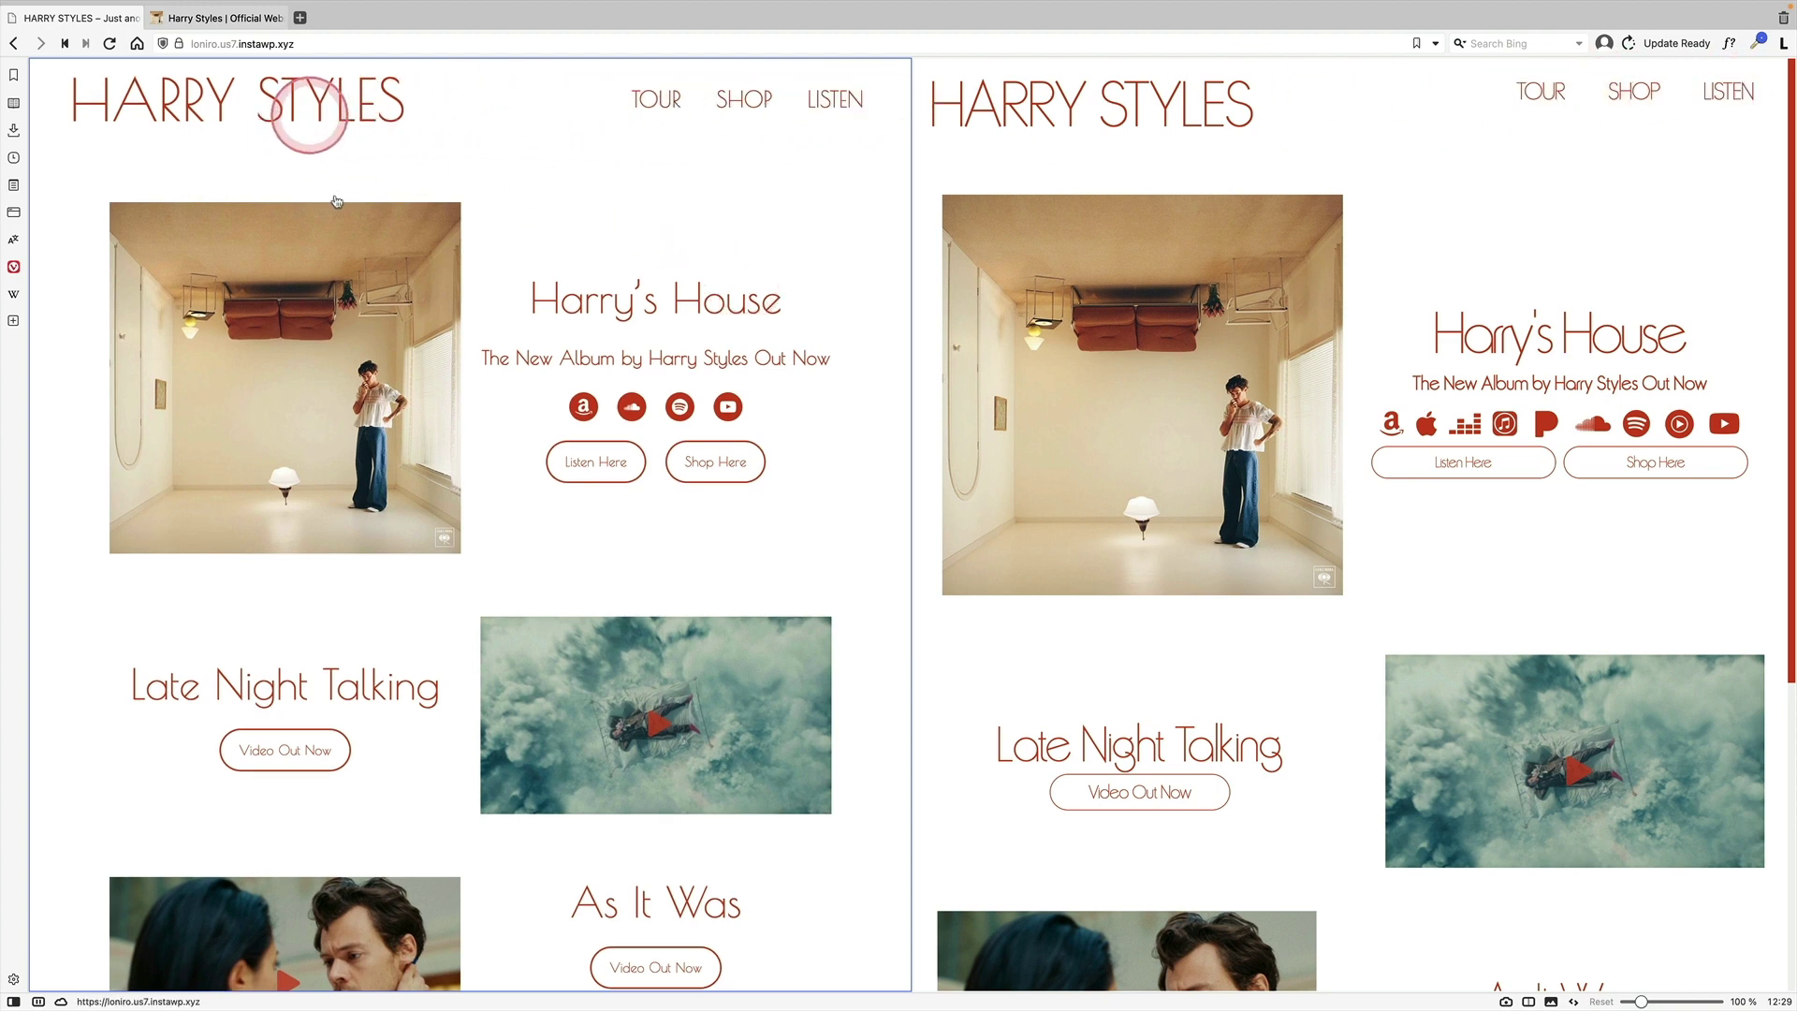
{"action": "scroll", "coordinate": [510, 481], "scroll_direction": "down", "scroll_amount": 2}
{"action": "scroll", "coordinate": [1163, 536], "scroll_direction": "down", "scroll_amount": 3}
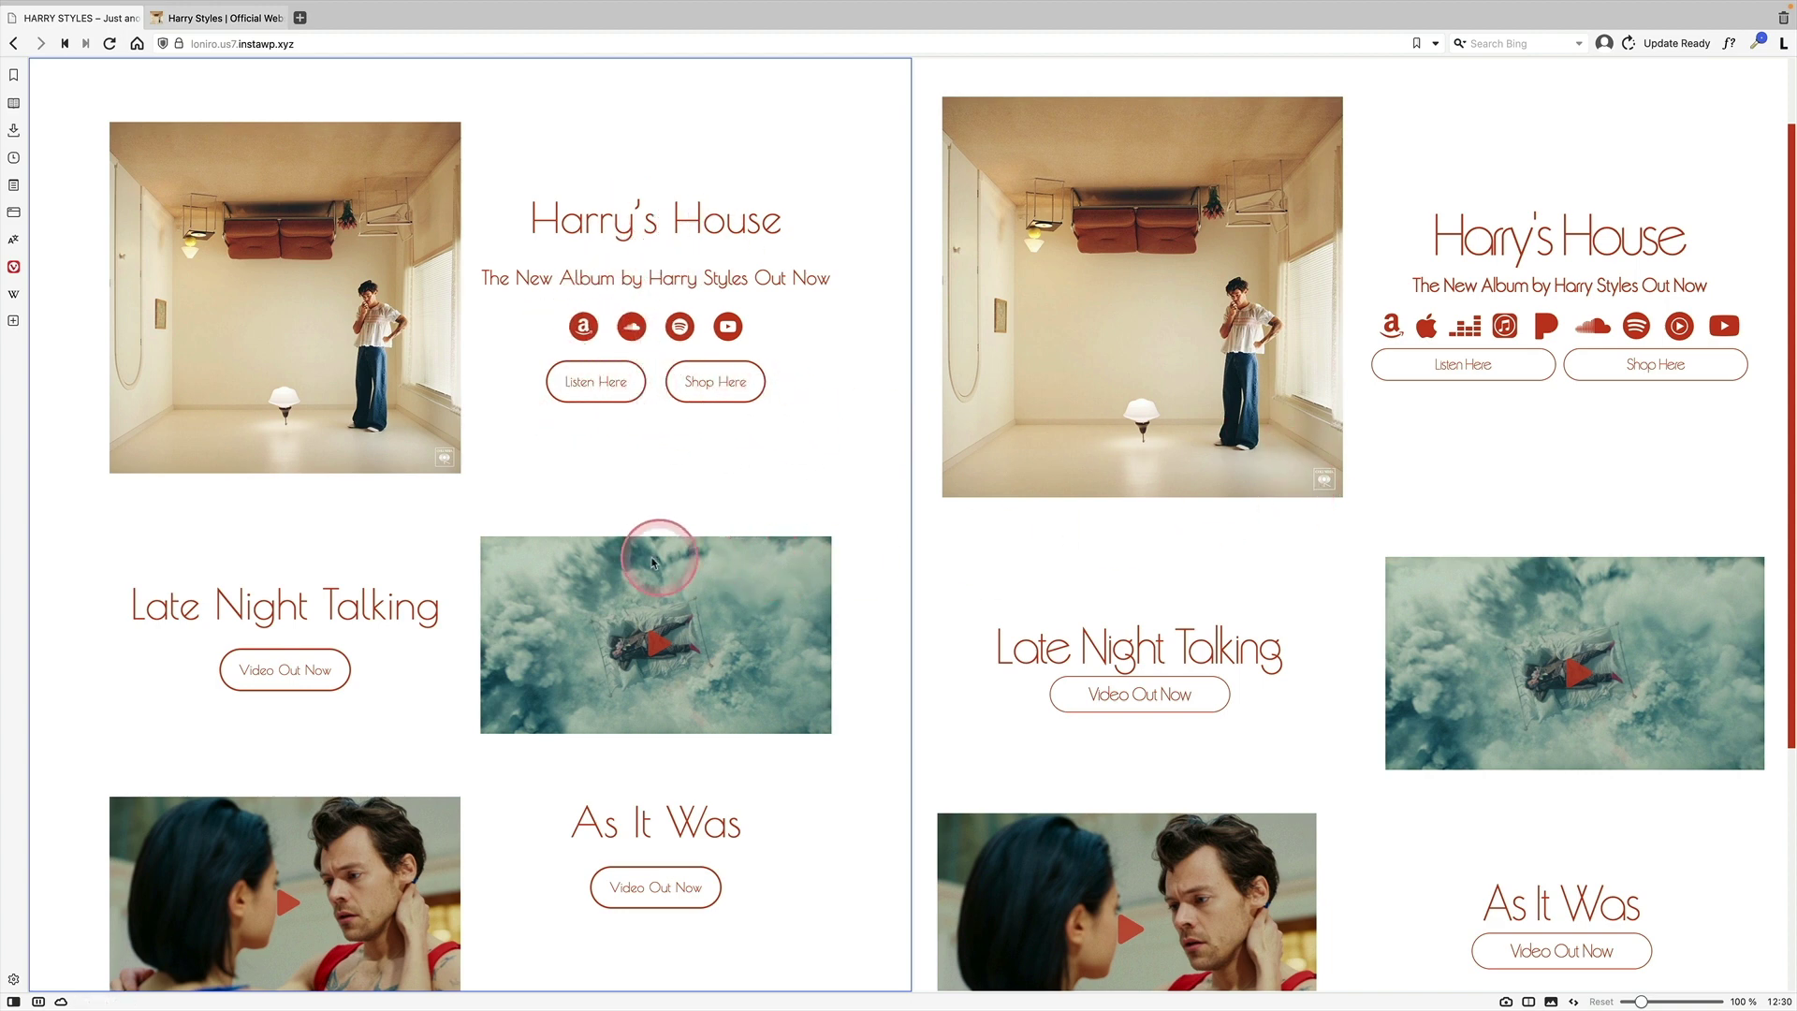
{"action": "scroll", "coordinate": [655, 561], "scroll_direction": "down", "scroll_amount": 2}
{"action": "scroll", "coordinate": [652, 563], "scroll_direction": "down", "scroll_amount": 1}
{"action": "scroll", "coordinate": [1075, 561], "scroll_direction": "down", "scroll_amount": 2}
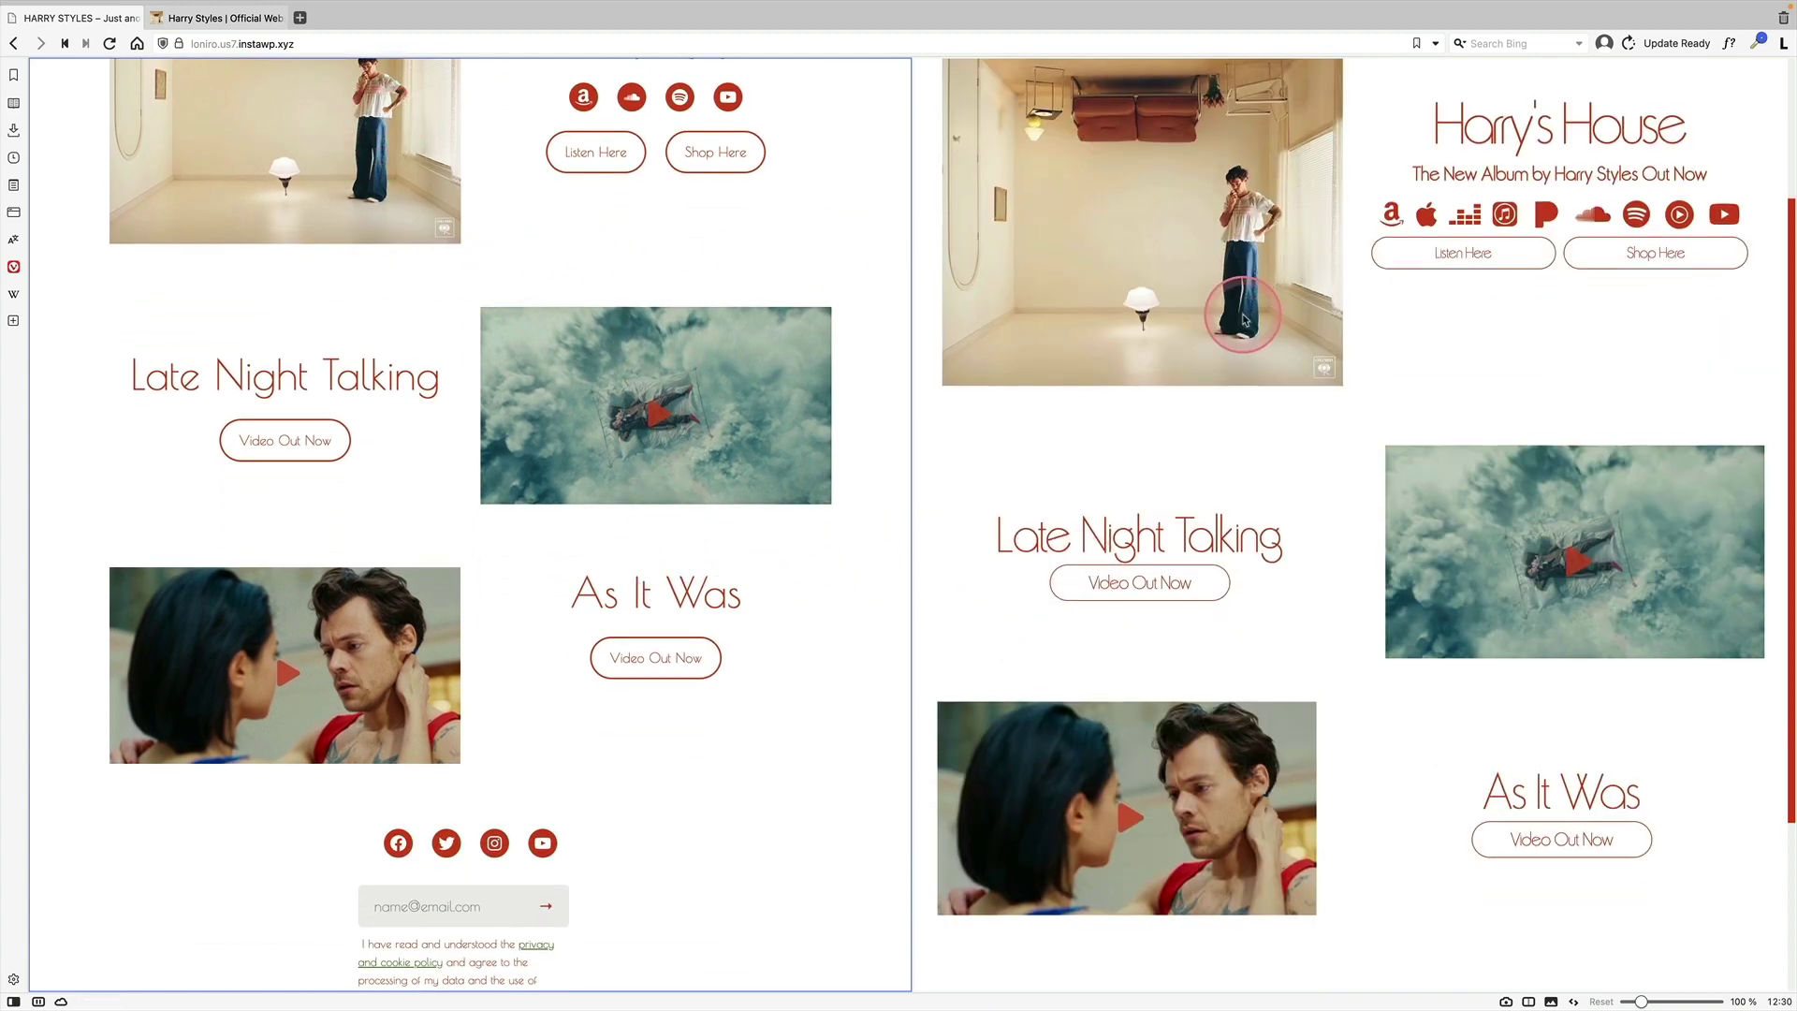
{"action": "scroll", "coordinate": [1236, 316], "scroll_direction": "down", "scroll_amount": 2}
{"action": "scroll", "coordinate": [1242, 316], "scroll_direction": "down", "scroll_amount": 1}
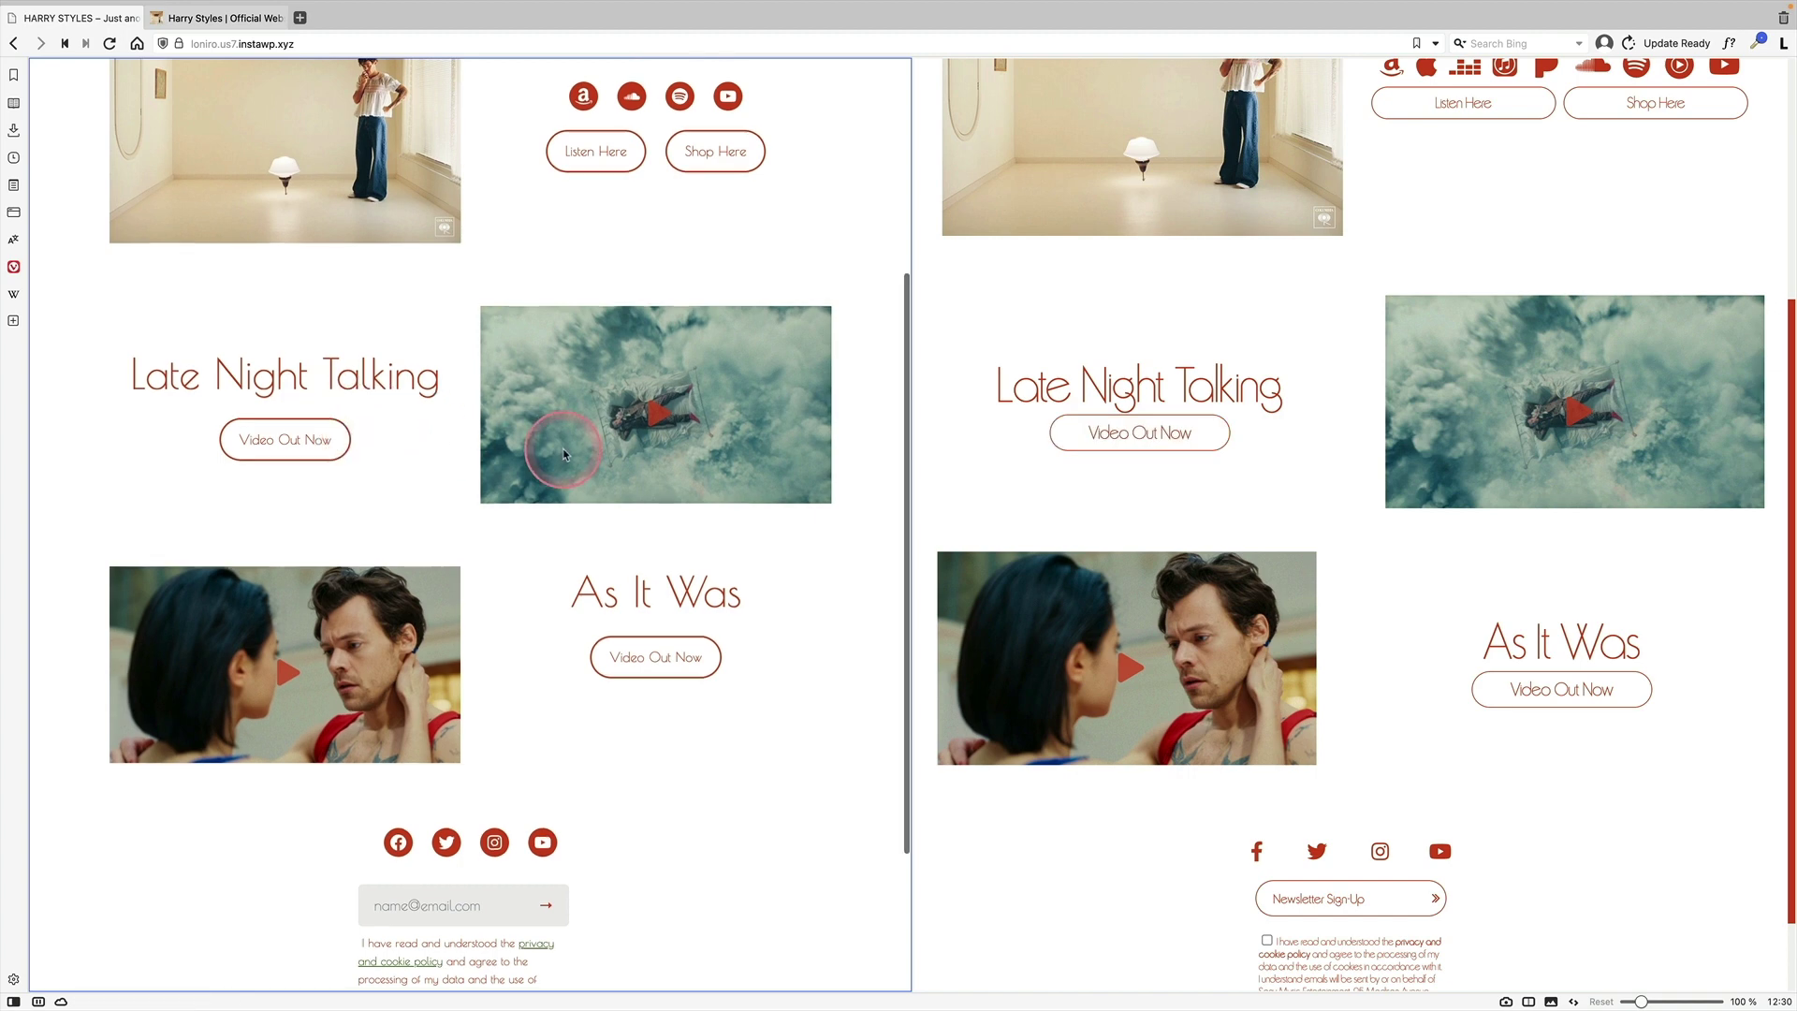
Compare the social icons, newsletter sign-up and striped footer of both sites, then return both pages to their headers
{"action": "scroll", "coordinate": [564, 454], "scroll_direction": "down", "scroll_amount": 5}
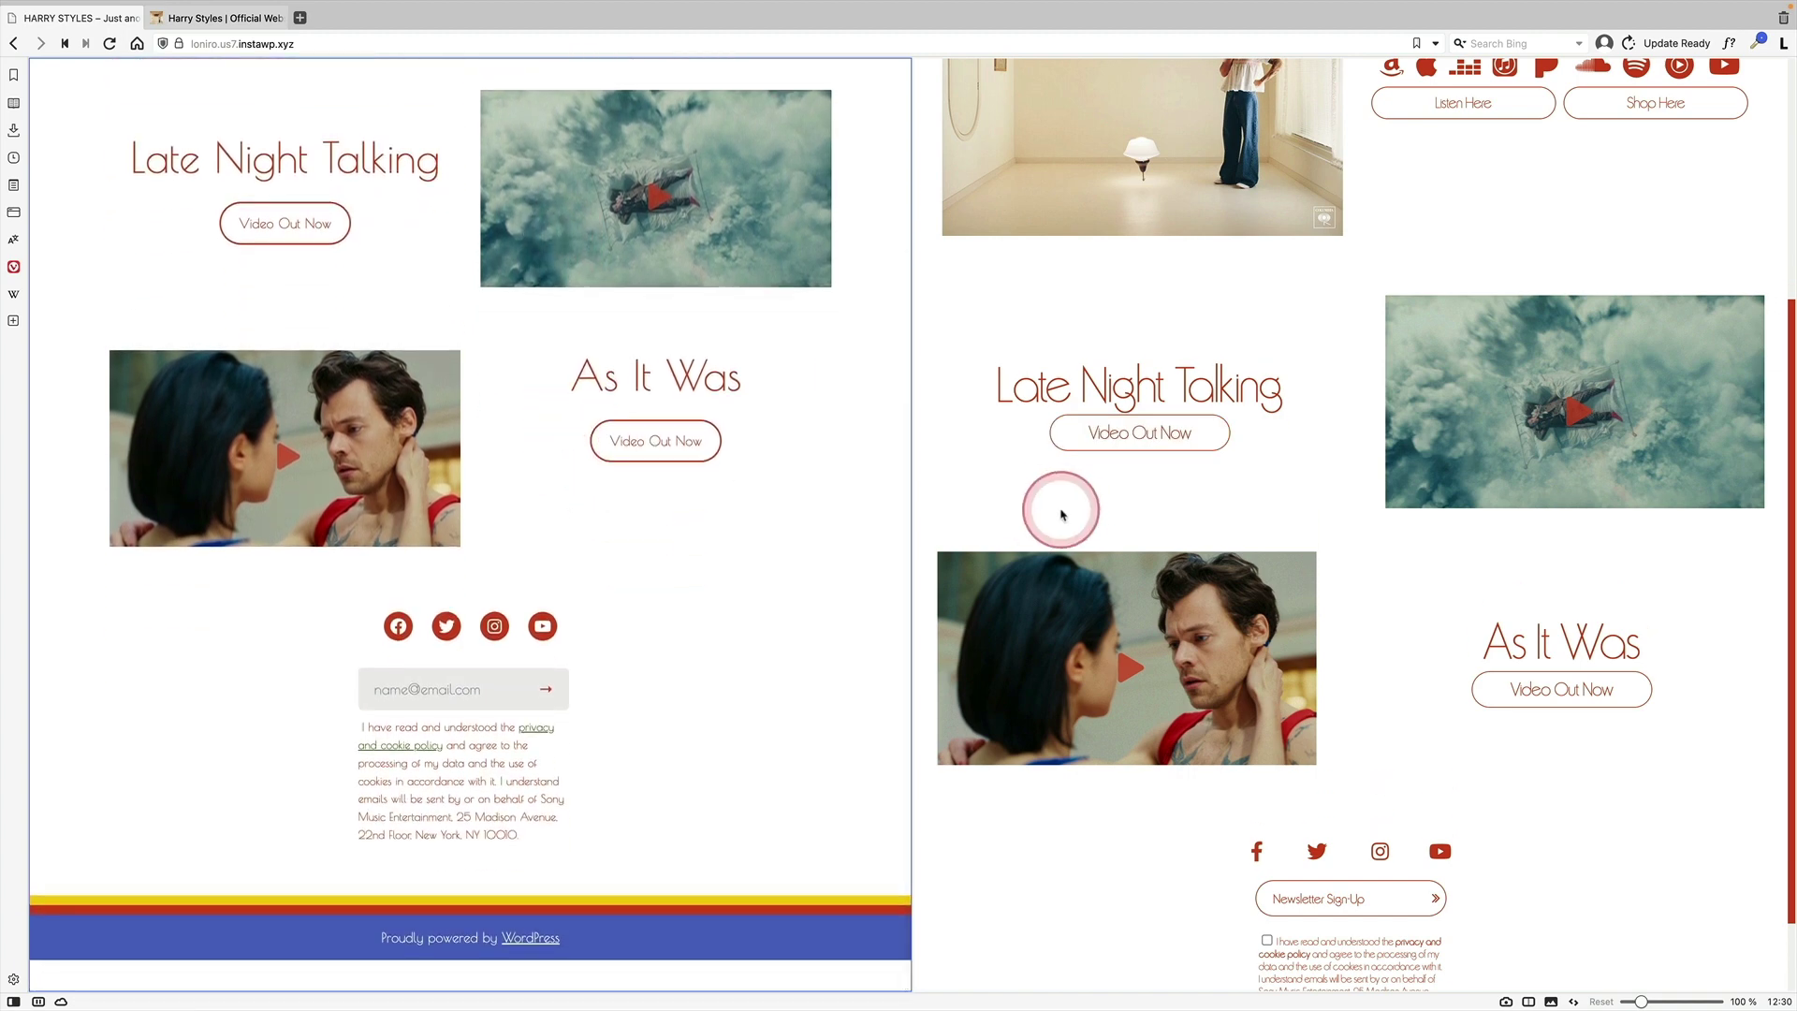
{"action": "scroll", "coordinate": [1061, 513], "scroll_direction": "down", "scroll_amount": 2}
{"action": "scroll", "coordinate": [1061, 513], "scroll_direction": "up", "scroll_amount": 2}
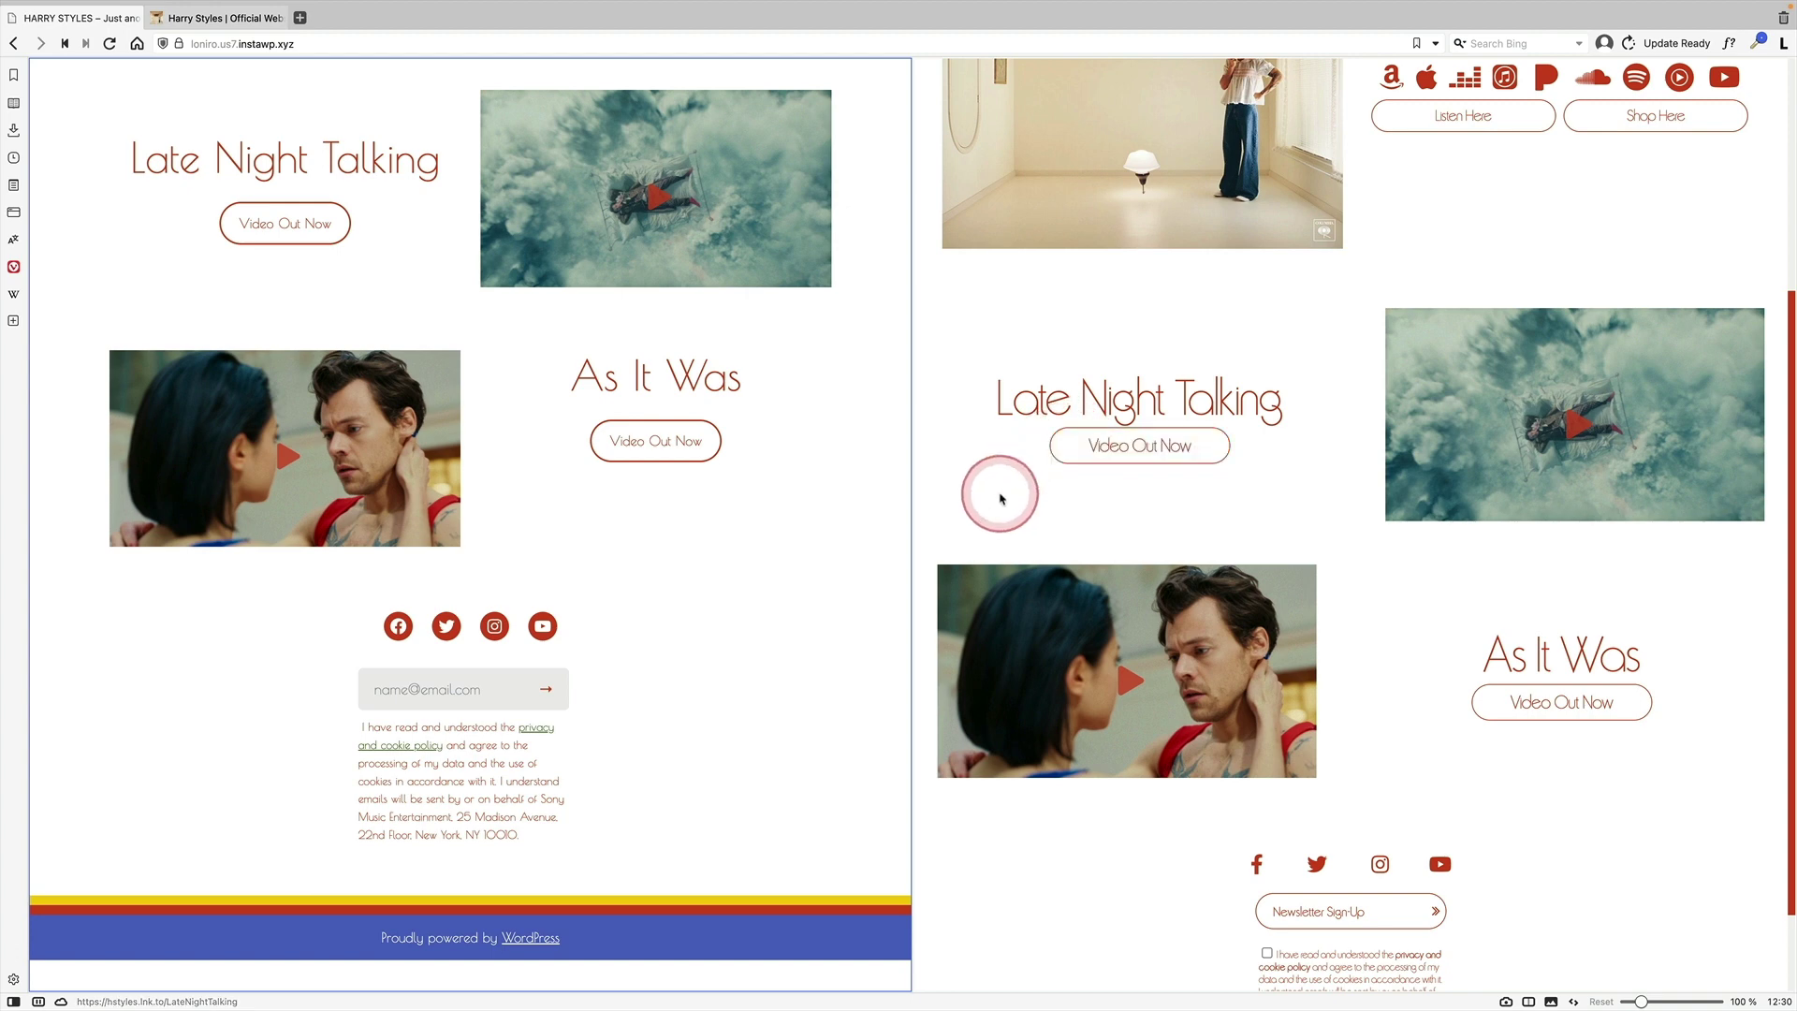
{"action": "scroll", "coordinate": [997, 491], "scroll_direction": "down", "scroll_amount": 3}
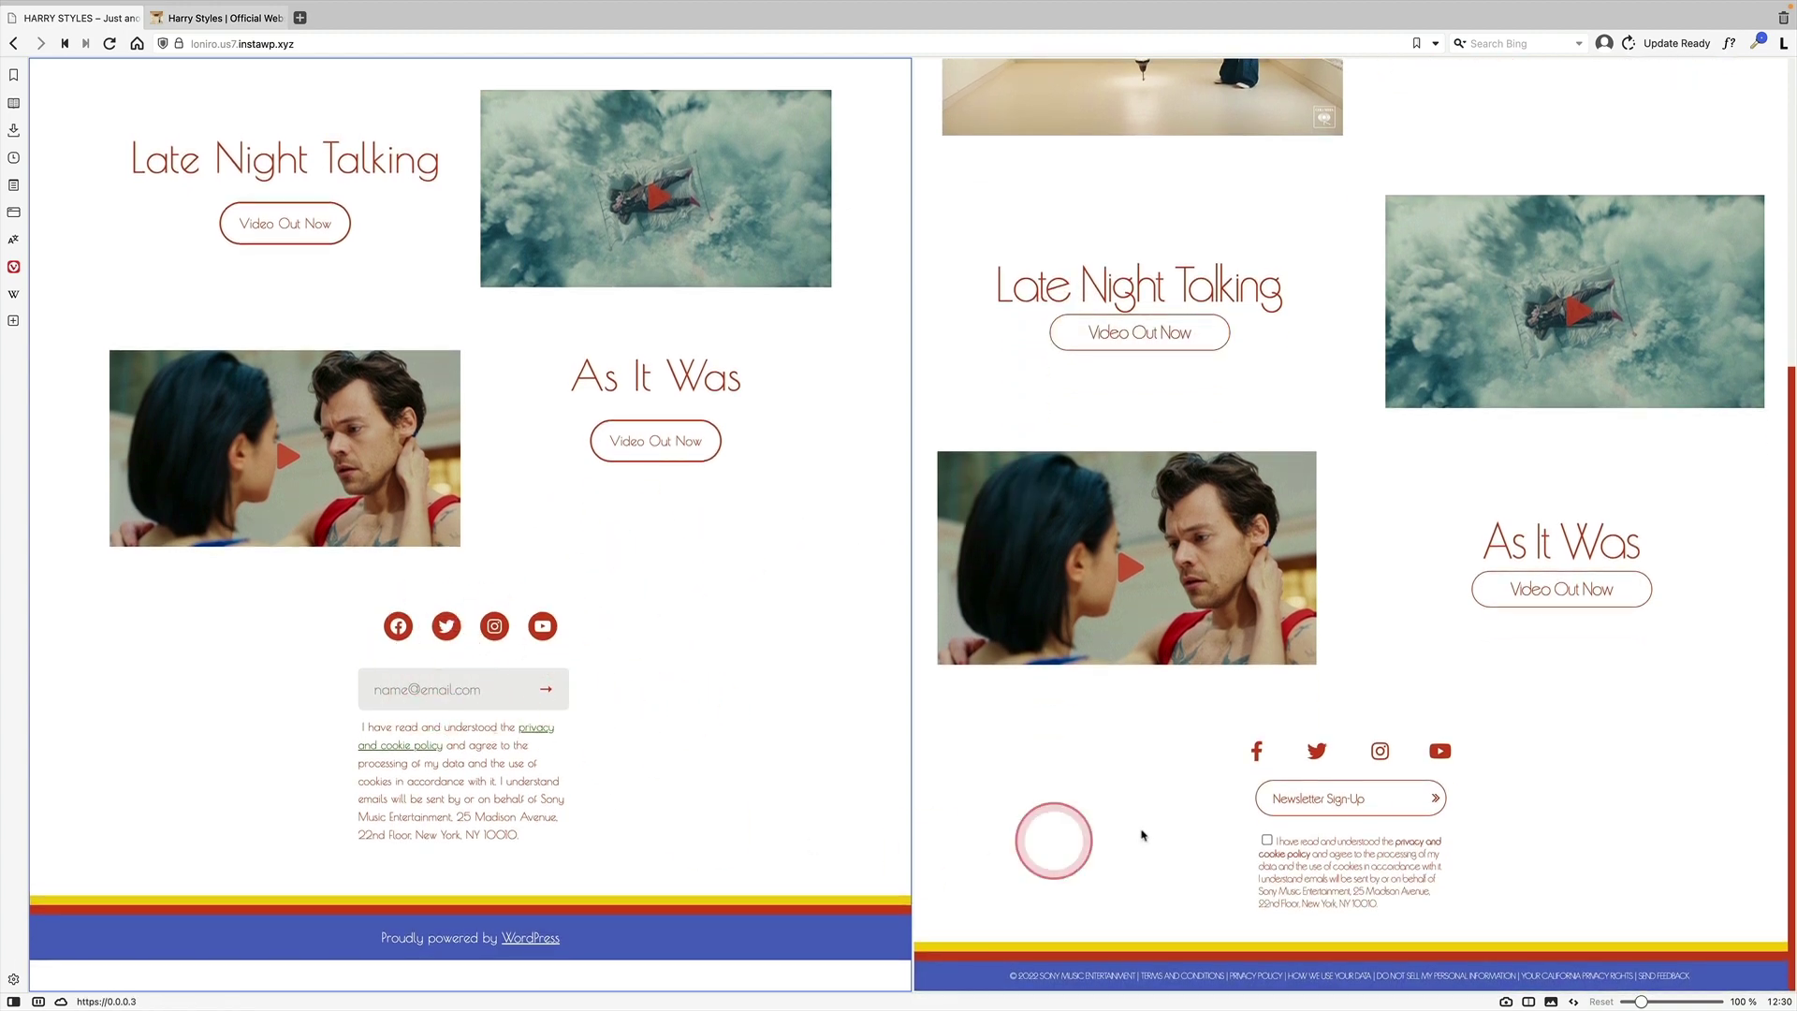
{"action": "scroll", "coordinate": [570, 724], "scroll_direction": "up", "scroll_amount": 1}
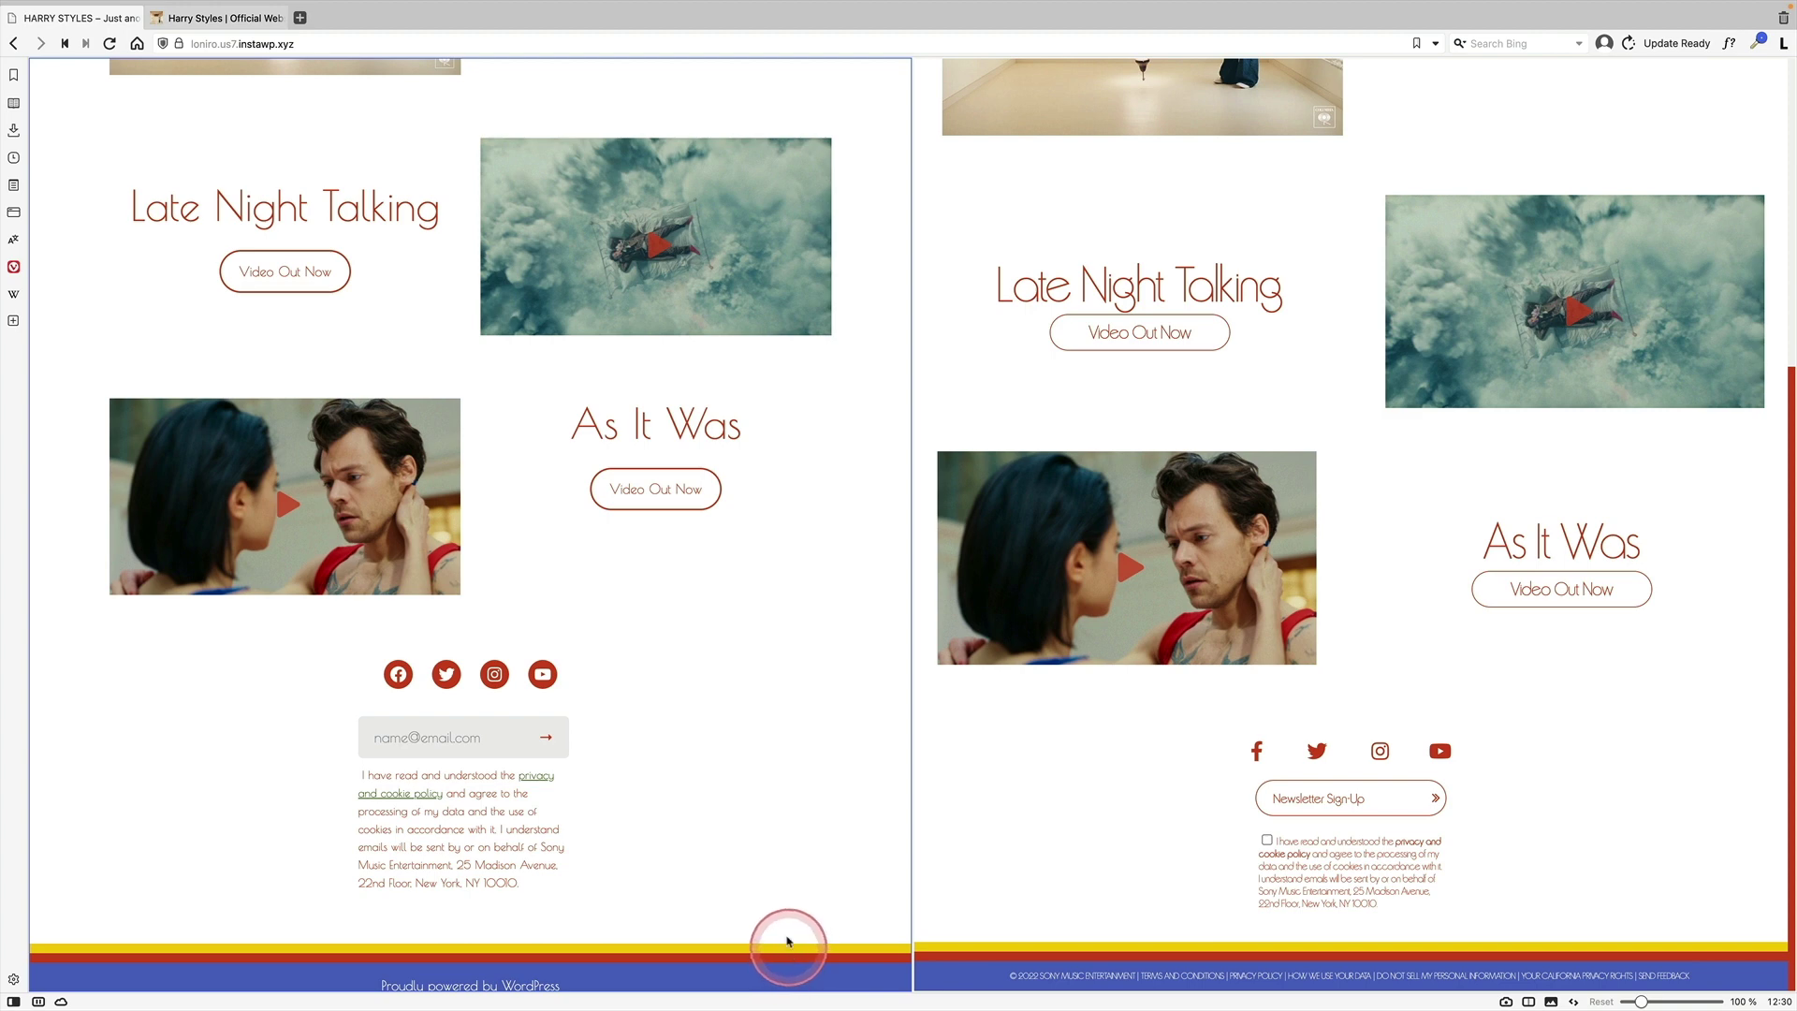
{"action": "scroll", "coordinate": [777, 842], "scroll_direction": "up", "scroll_amount": 5}
{"action": "scroll", "coordinate": [1029, 669], "scroll_direction": "up", "scroll_amount": 3}
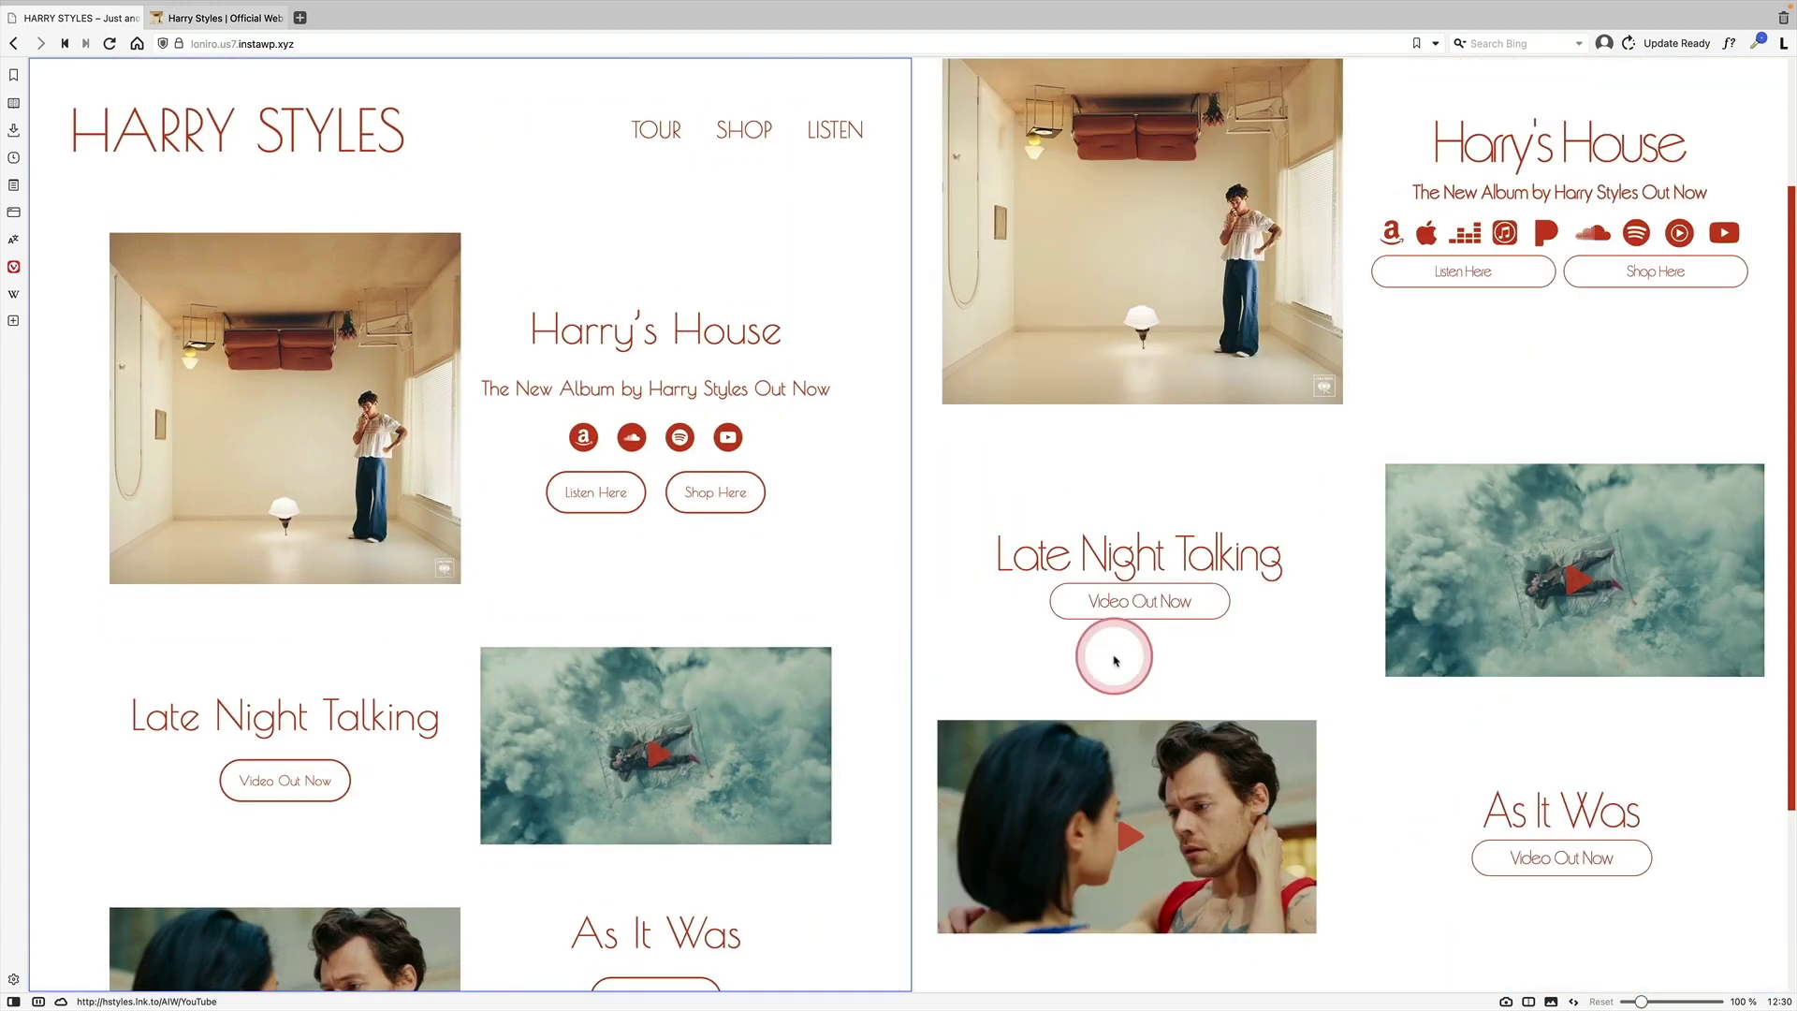
{"action": "scroll", "coordinate": [1114, 660], "scroll_direction": "up", "scroll_amount": 2}
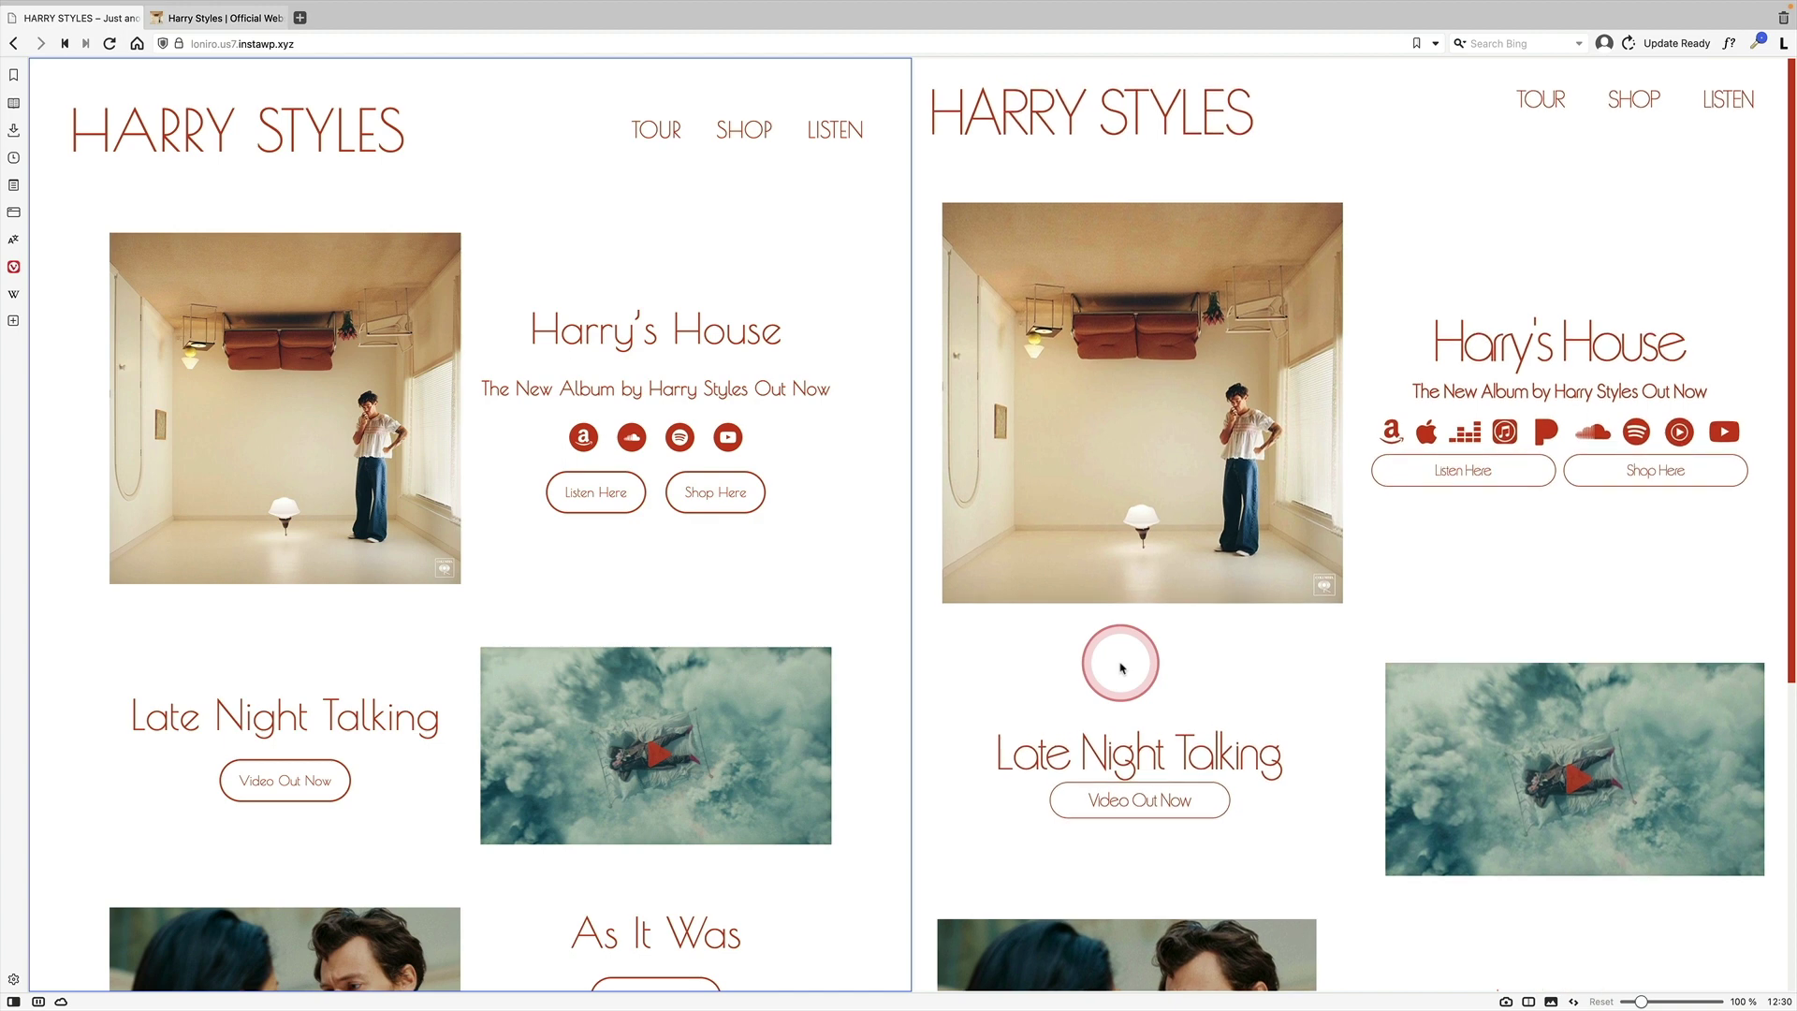